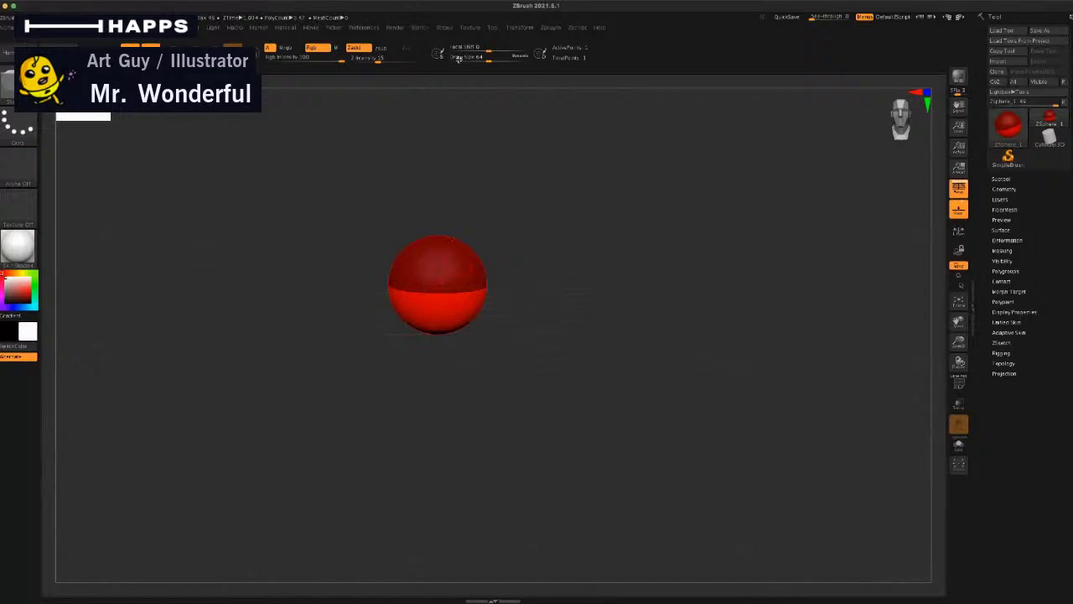
{"action": "left_click", "coordinate": [519, 28]}
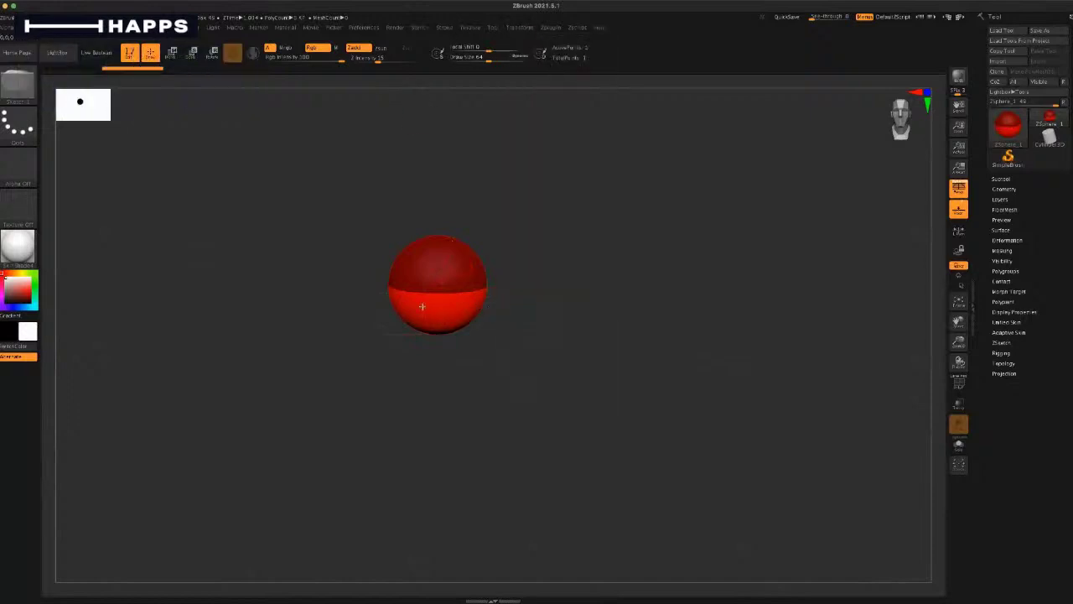
{"action": "left_click_drag", "start_coordinate": [453, 293], "coordinate": [447, 275]}
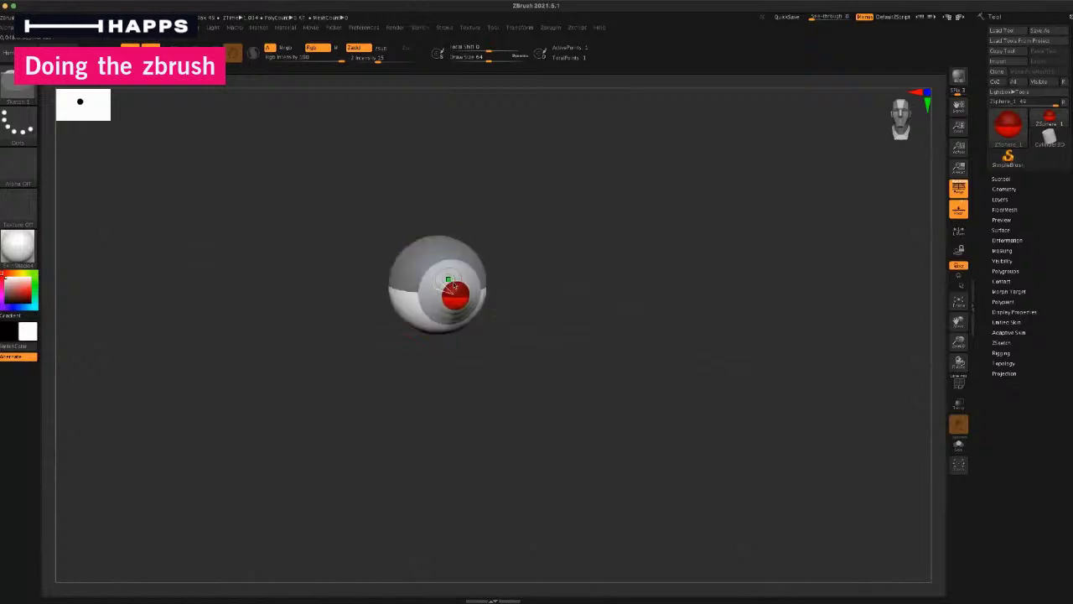
{"action": "key", "text": "ctrl+z"}
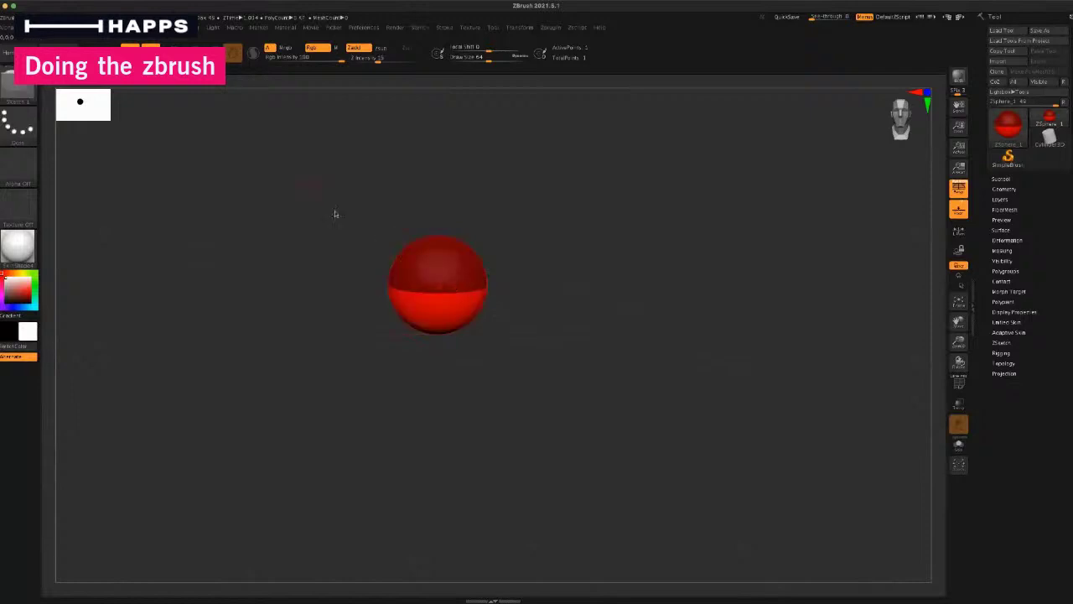
Step: Move the root ZSphere up and sideways, away from the scene origin
{"action": "key", "text": "w"}
{"action": "left_click_drag", "start_coordinate": [426, 285], "coordinate": [333, 165]}
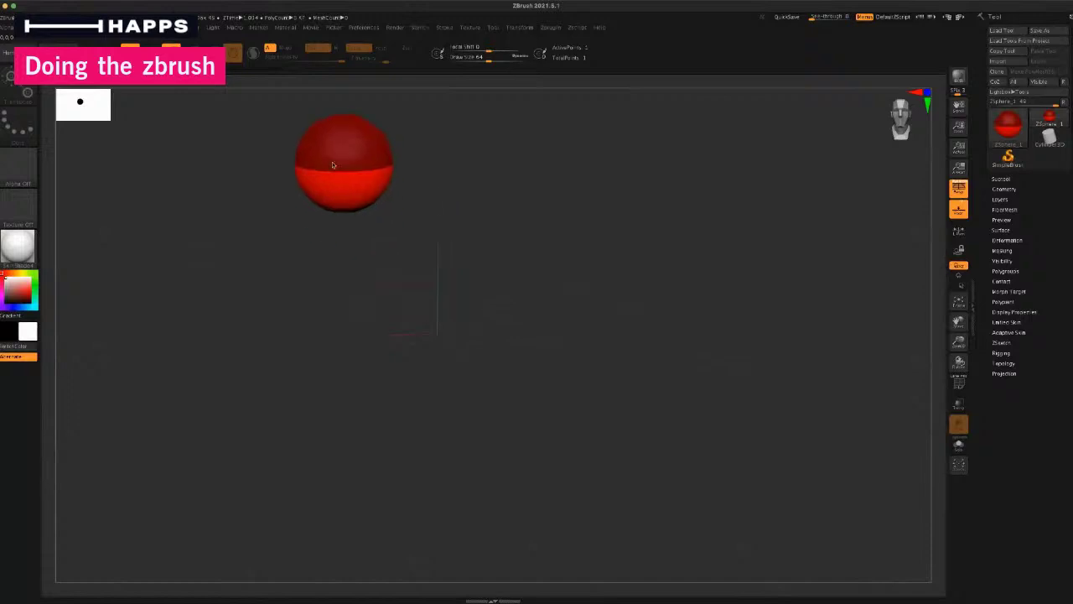
{"action": "mouse_move", "coordinate": [379, 268]}
{"action": "left_mouse_down"}
{"action": "mouse_move", "coordinate": [385, 299]}
{"action": "mouse_move", "coordinate": [409, 263]}
{"action": "mouse_move", "coordinate": [402, 330]}
{"action": "left_mouse_up"}
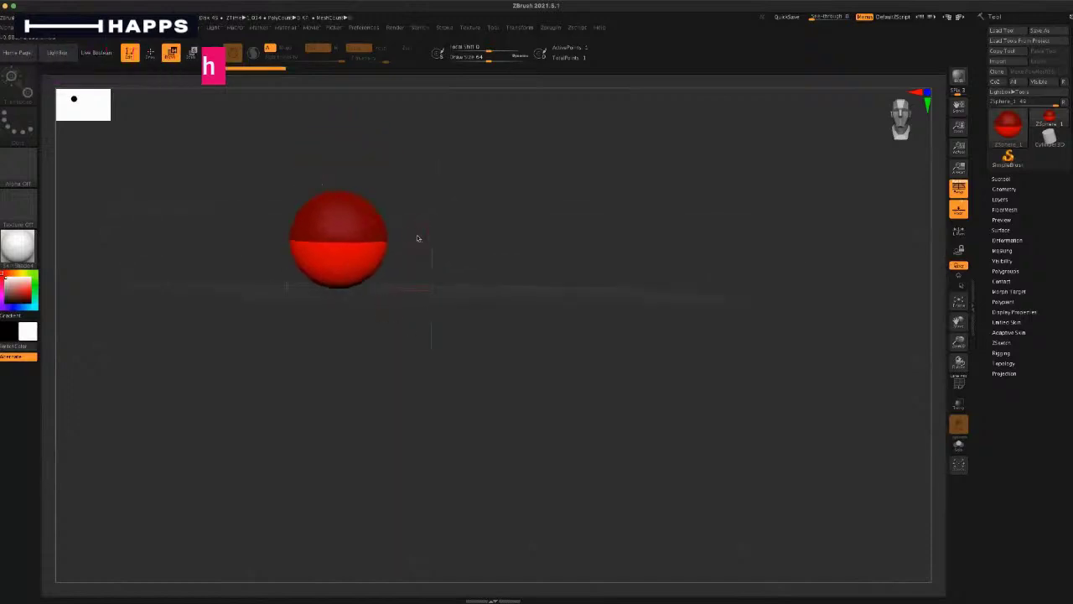
{"action": "left_click_drag", "start_coordinate": [419, 238], "coordinate": [416, 277]}
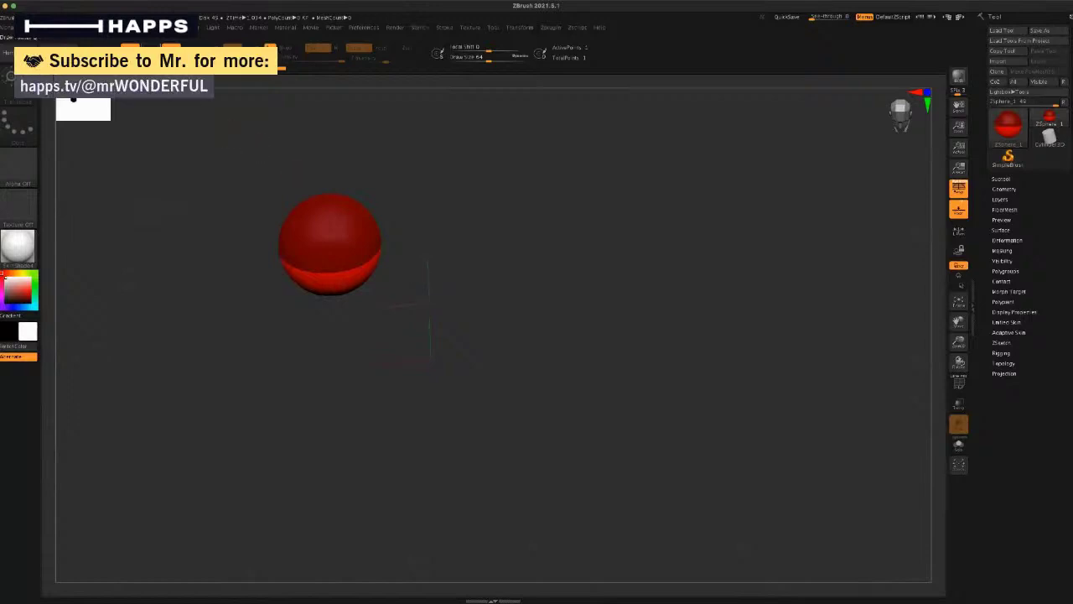
Step: Add a child ZSphere on top of the root and pull it upward into a tapered first segment
{"action": "left_click", "coordinate": [150, 52]}
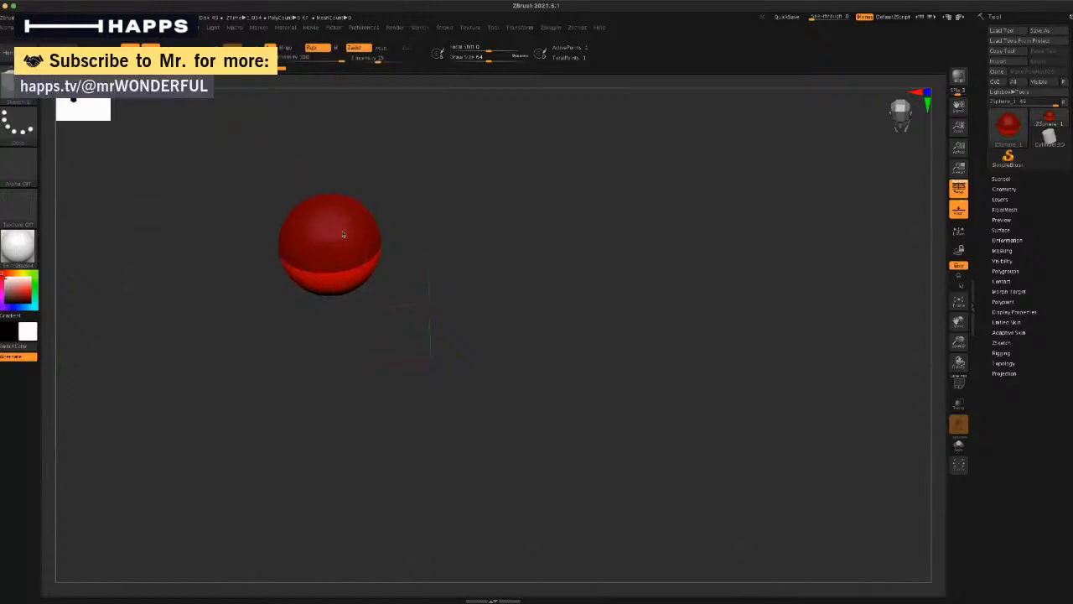
{"action": "left_click", "coordinate": [331, 201]}
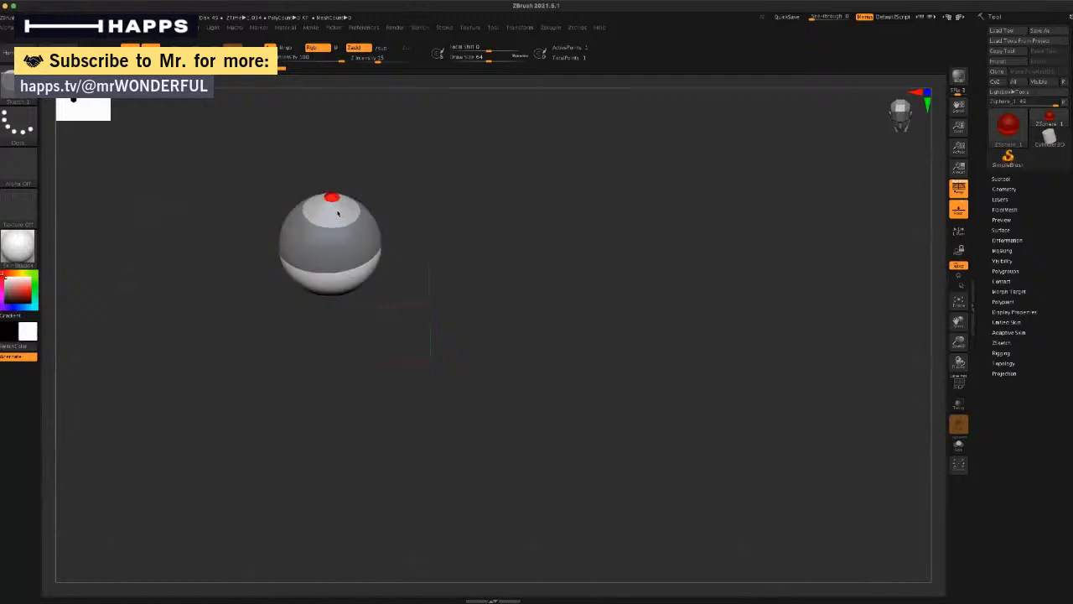
{"action": "left_click_drag", "start_coordinate": [321, 352], "coordinate": [253, 186]}
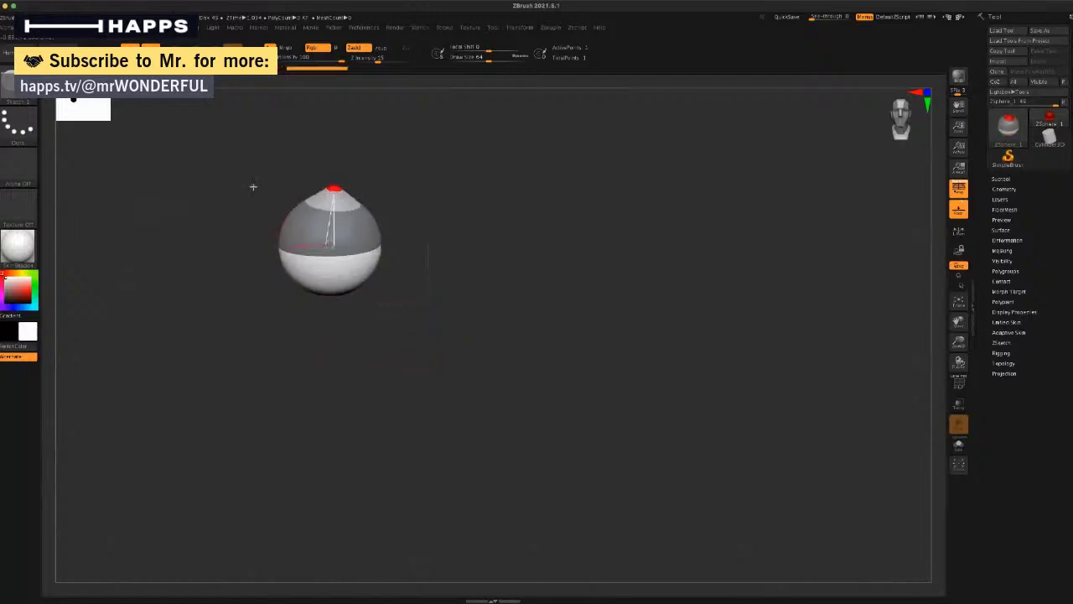
{"action": "left_click", "coordinate": [171, 52]}
{"action": "mouse_move", "coordinate": [339, 192]}
{"action": "left_mouse_down"}
{"action": "mouse_move", "coordinate": [375, 131]}
{"action": "mouse_move", "coordinate": [408, 396]}
{"action": "left_mouse_up"}
Step: Scale up the ZSphere at the upper end of the first segment
{"action": "left_click", "coordinate": [192, 52]}
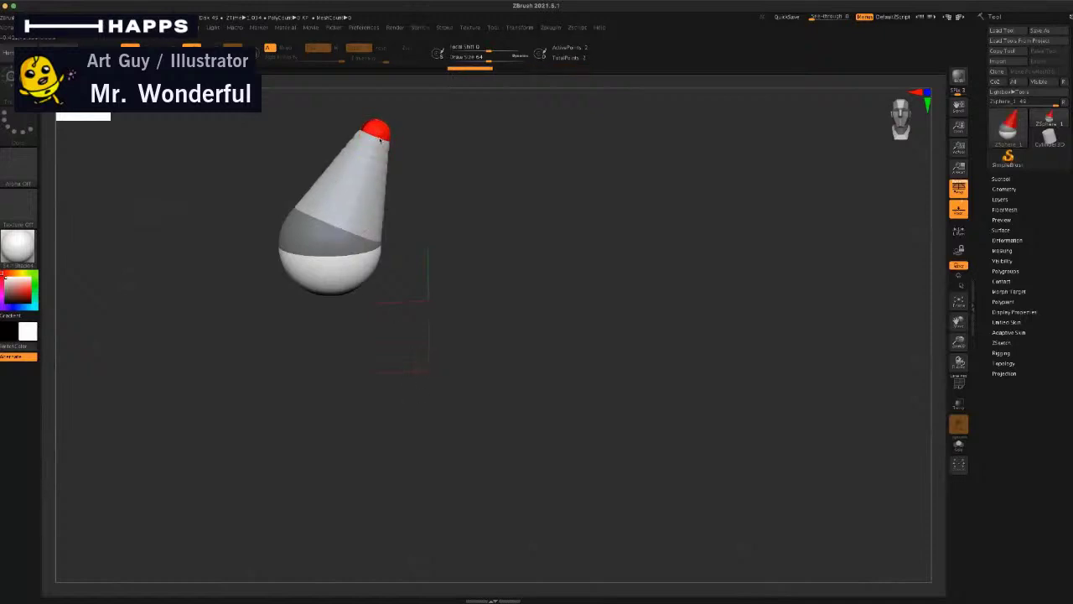
{"action": "left_click_drag", "start_coordinate": [381, 141], "coordinate": [415, 192]}
{"action": "left_click_drag", "start_coordinate": [382, 140], "coordinate": [446, 328]}
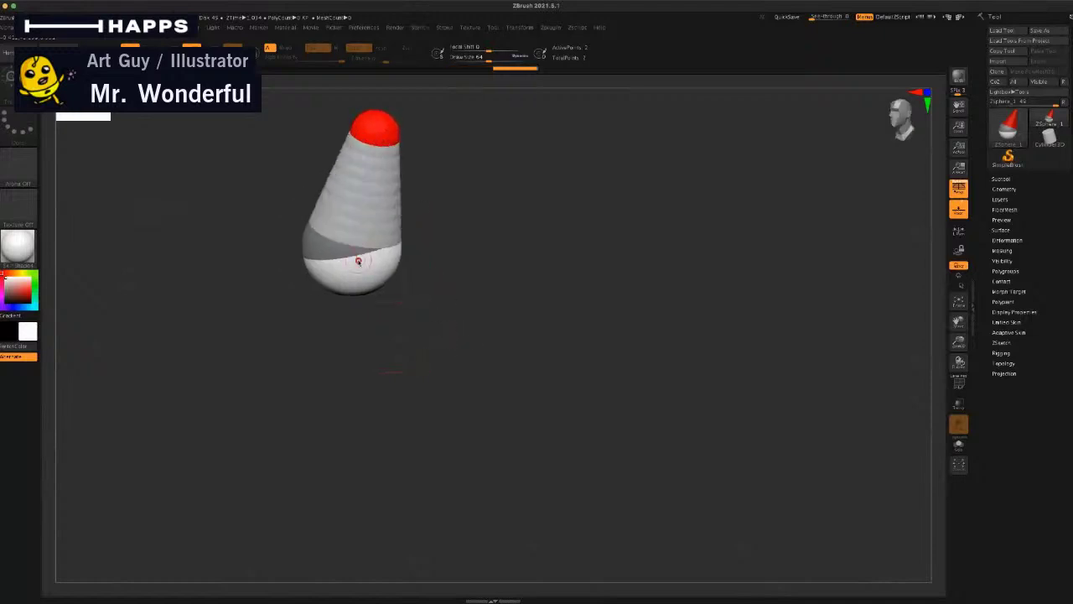
Step: Sprout a ZSphere from the side of the top joint, pull it diagonally down into a second segment, and enlarge its end
{"action": "key", "text": "q"}
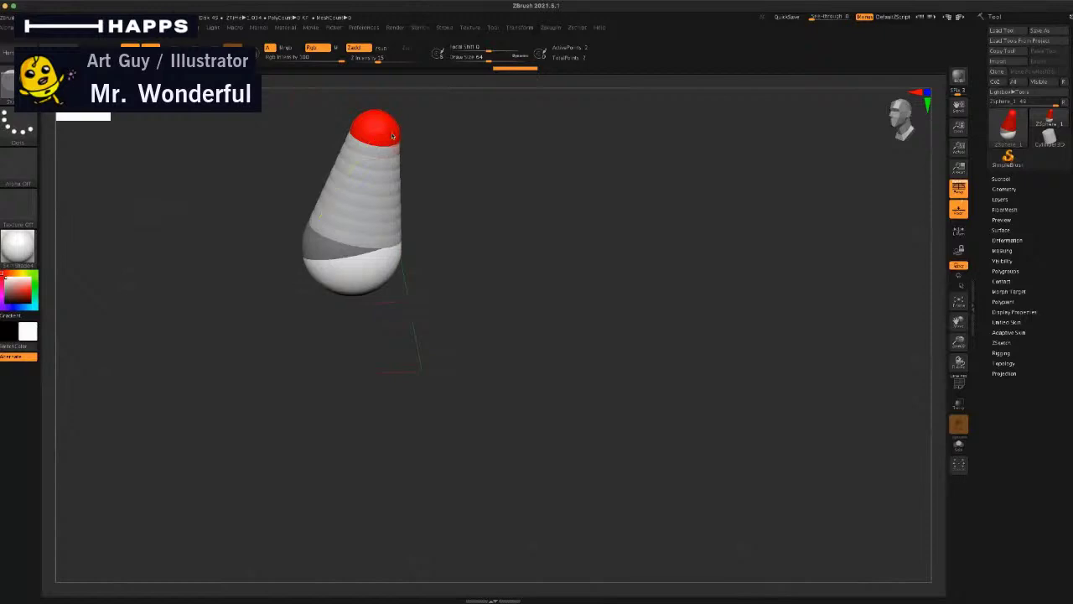
{"action": "left_click_drag", "start_coordinate": [393, 136], "coordinate": [398, 141]}
{"action": "left_click_drag", "start_coordinate": [444, 203], "coordinate": [451, 207], "text": "shift"}
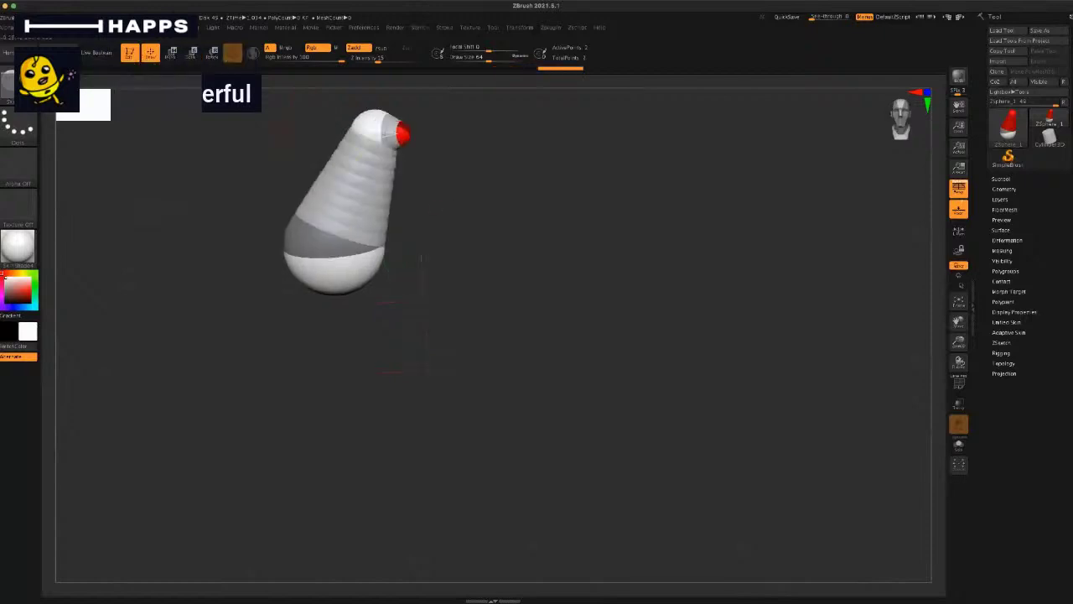
{"action": "key", "text": "w"}
{"action": "left_click_drag", "start_coordinate": [404, 135], "coordinate": [469, 270]}
{"action": "left_click_drag", "start_coordinate": [434, 303], "coordinate": [408, 450]}
{"action": "left_click_drag", "start_coordinate": [462, 277], "coordinate": [404, 392]}
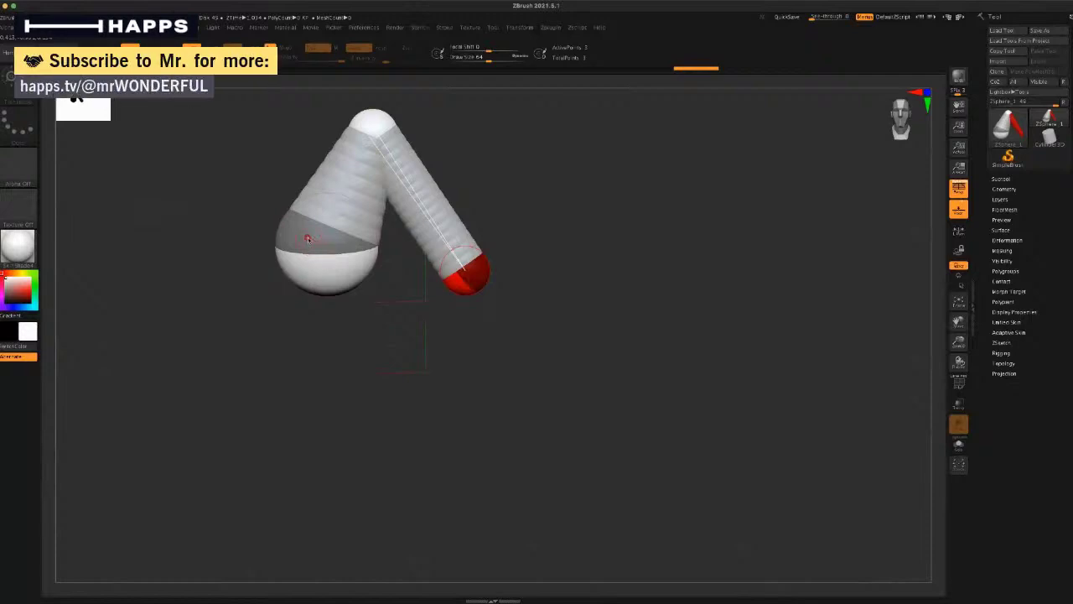
Step: Scale down the root ZSphere slightly
{"action": "left_click", "coordinate": [328, 268]}
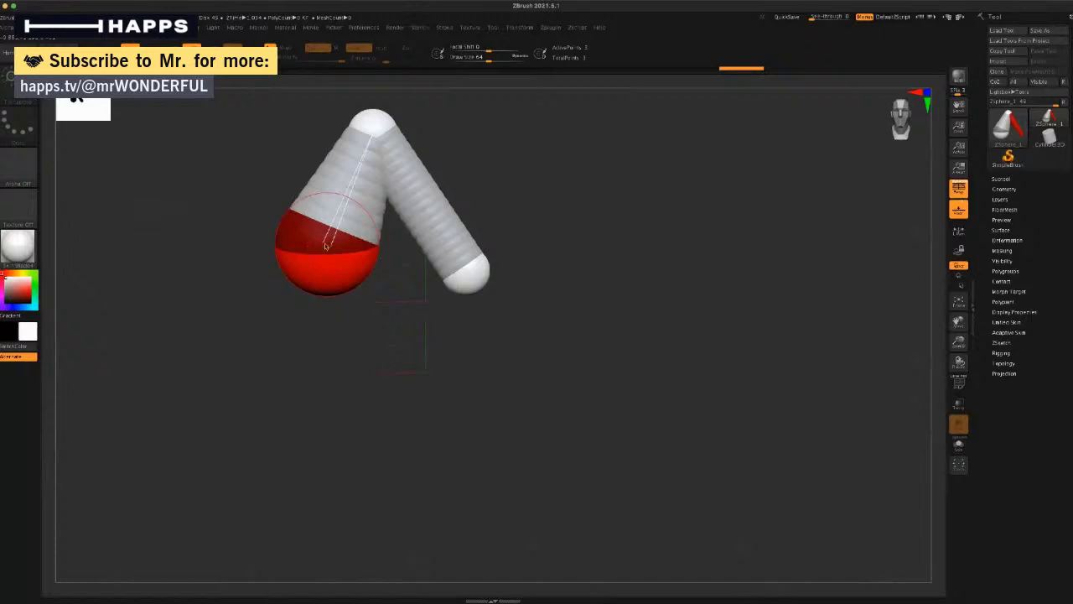
{"action": "left_click_drag", "start_coordinate": [326, 246], "coordinate": [314, 208]}
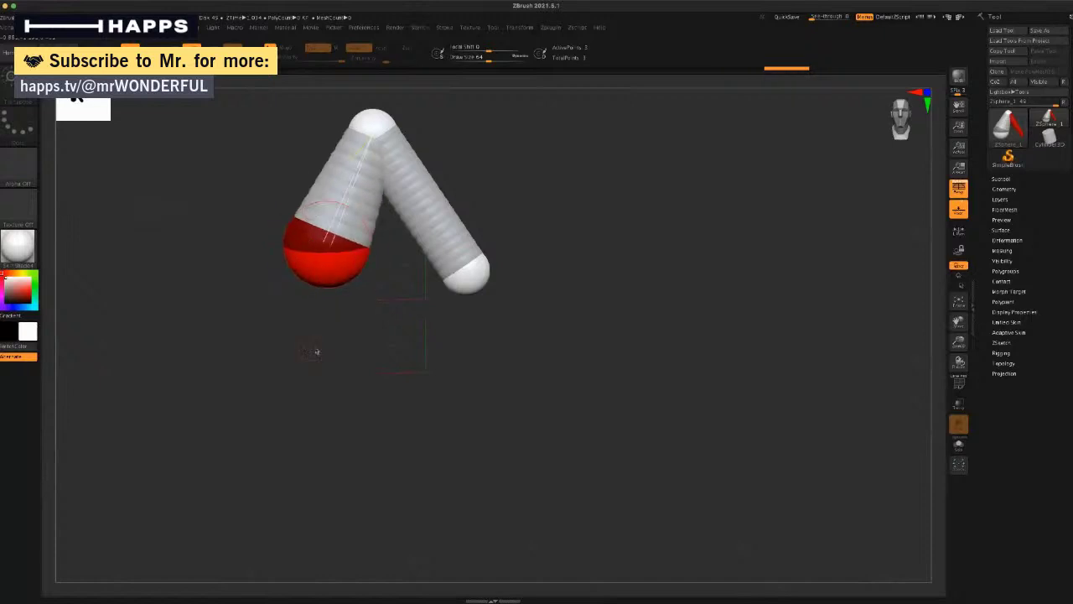
{"action": "mouse_move", "coordinate": [316, 348]}
{"action": "left_mouse_down"}
{"action": "mouse_move", "coordinate": [345, 342]}
{"action": "mouse_move", "coordinate": [315, 342]}
{"action": "left_mouse_up"}
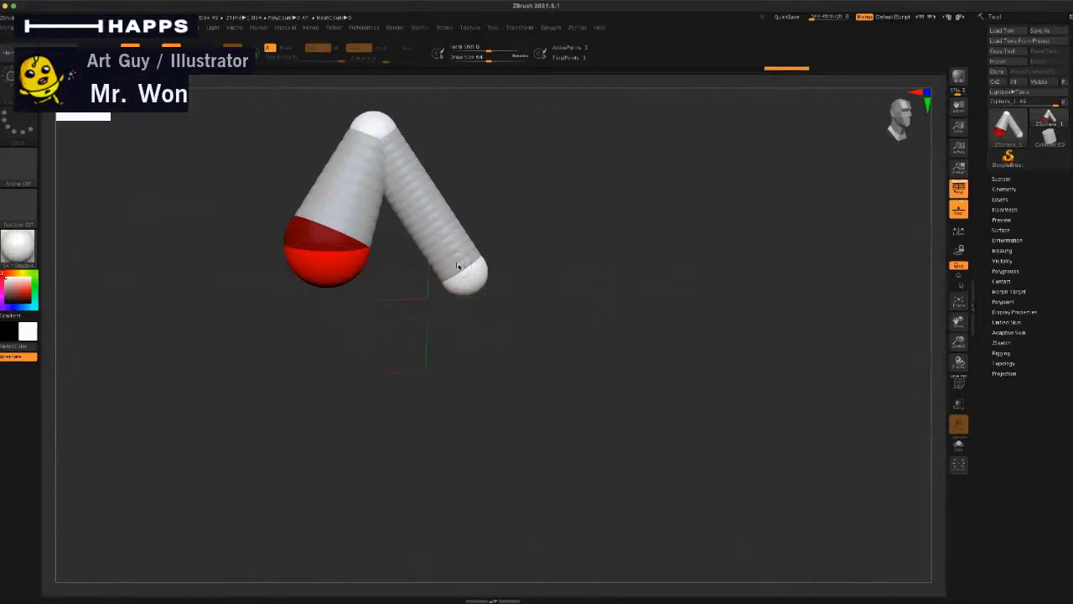
Step: Lengthen the second segment by lowering its end ZSphere, then slightly enlarge the end and top joints
{"action": "left_click_drag", "start_coordinate": [466, 275], "coordinate": [451, 378]}
{"action": "left_click", "coordinate": [193, 48]}
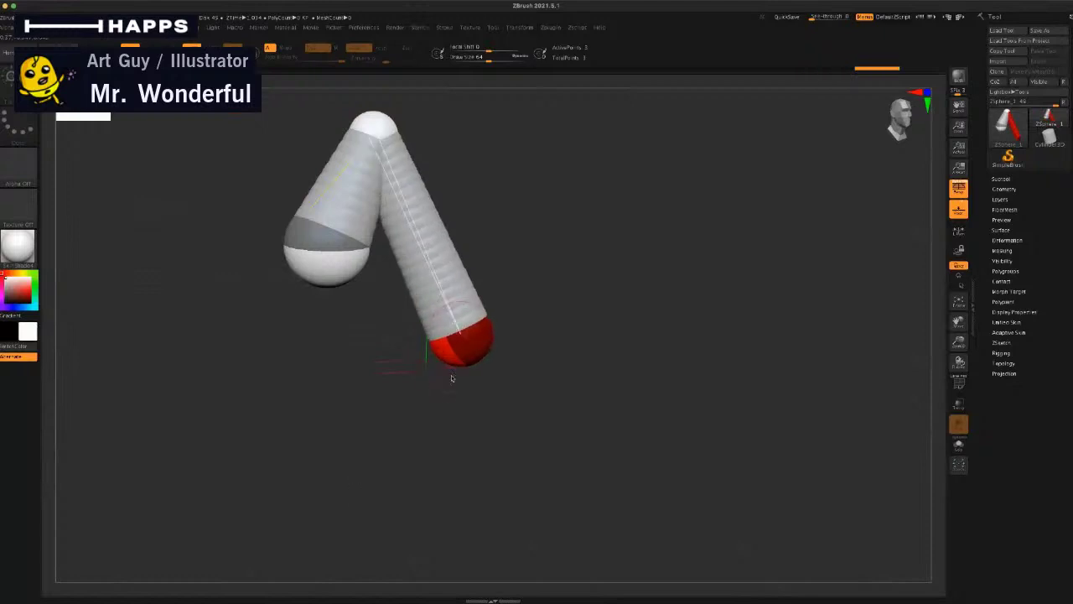
{"action": "left_click", "coordinate": [373, 126]}
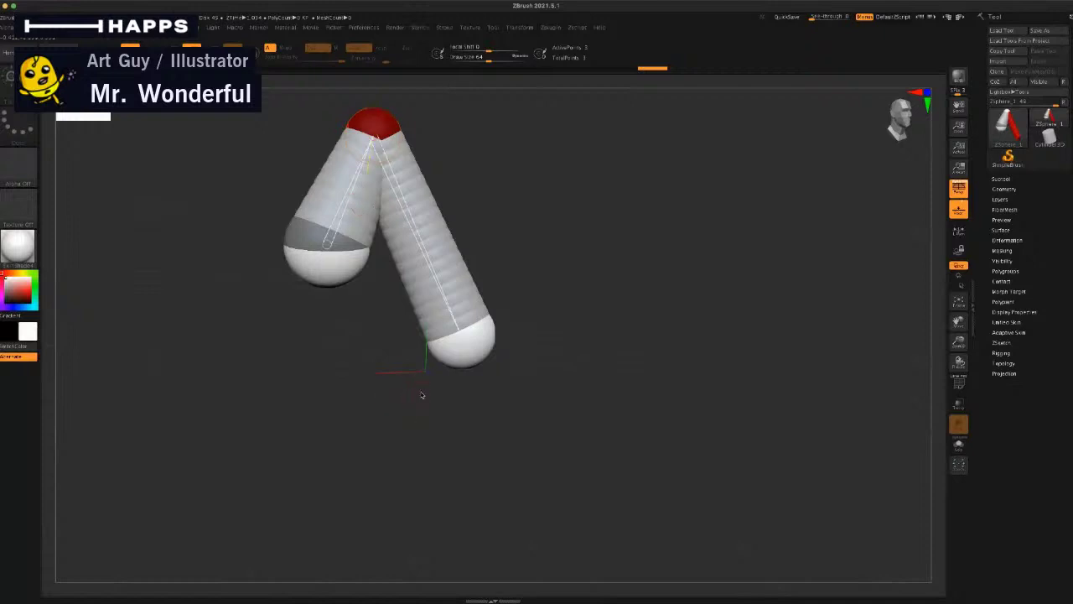
Step: Add a small ZSphere at the second segment's end and pull it diagonally down into a long tapered third segment
{"action": "left_click_drag", "start_coordinate": [422, 395], "coordinate": [373, 403], "text": "alt"}
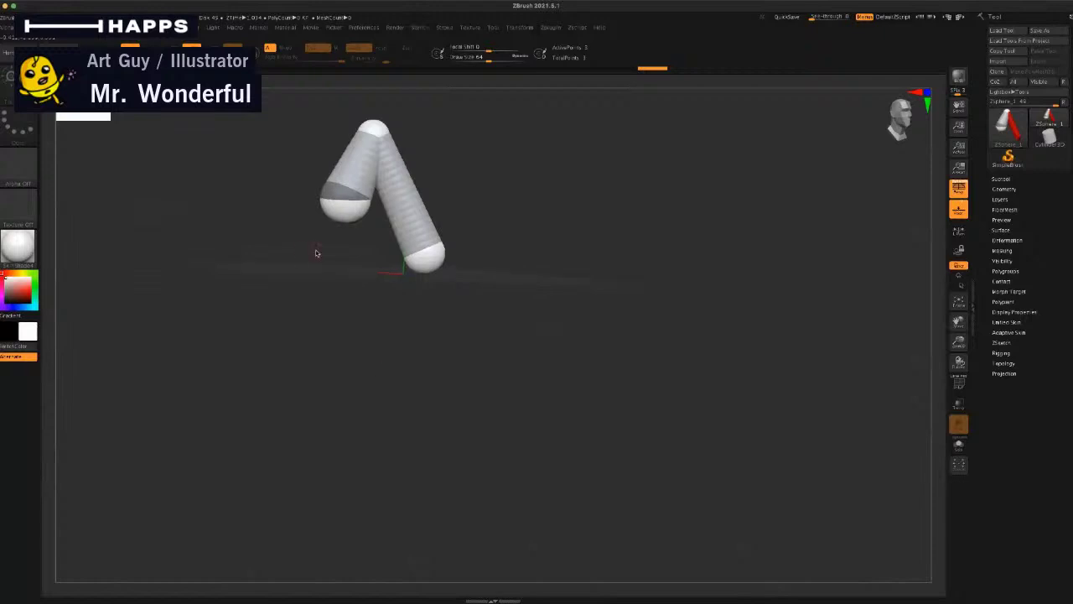
{"action": "left_click_drag", "start_coordinate": [372, 314], "coordinate": [349, 317]}
{"action": "left_click", "coordinate": [151, 56]}
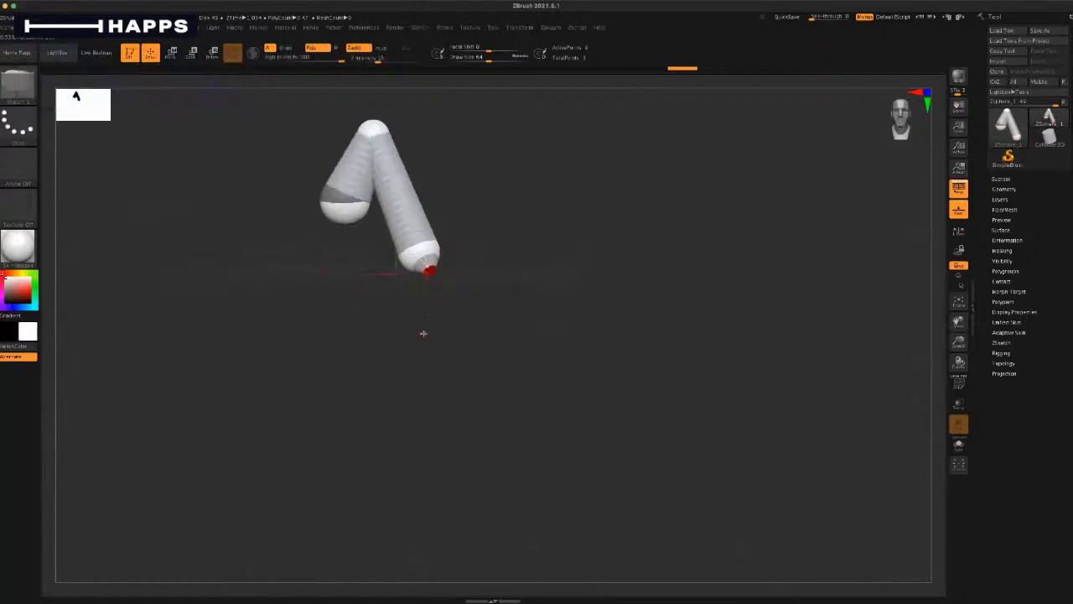
{"action": "left_click_drag", "start_coordinate": [423, 333], "coordinate": [418, 334]}
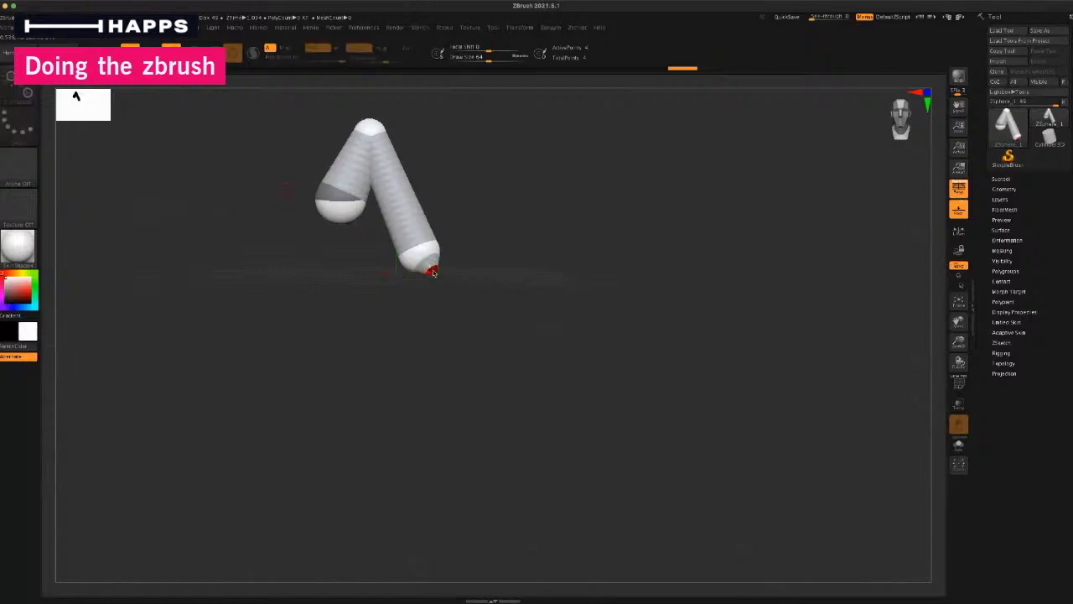
{"action": "left_click_drag", "start_coordinate": [433, 272], "coordinate": [532, 373]}
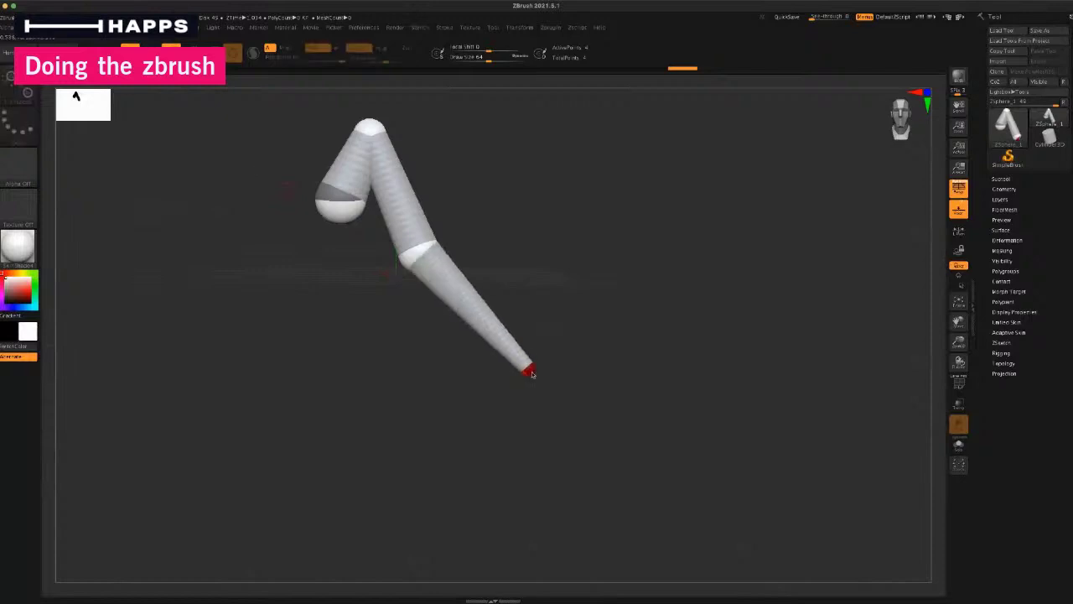
Step: Insert a ZSphere into the third segment just below the middle joint and sprout a child ZSphere from its side
{"action": "left_click_drag", "start_coordinate": [474, 404], "coordinate": [492, 405]}
{"action": "left_click", "coordinate": [151, 52]}
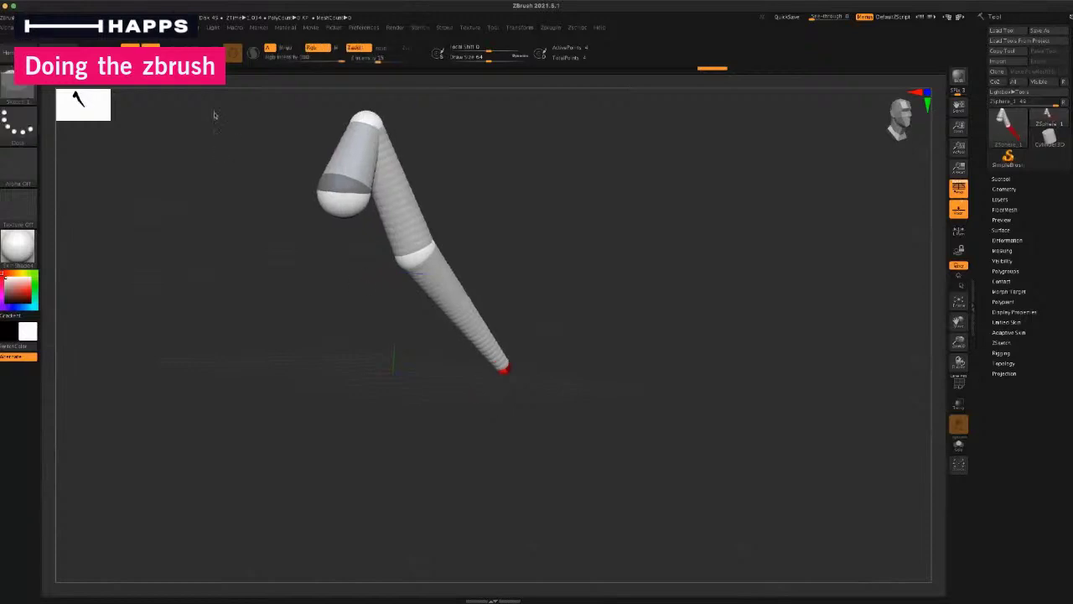
{"action": "left_click", "coordinate": [428, 271]}
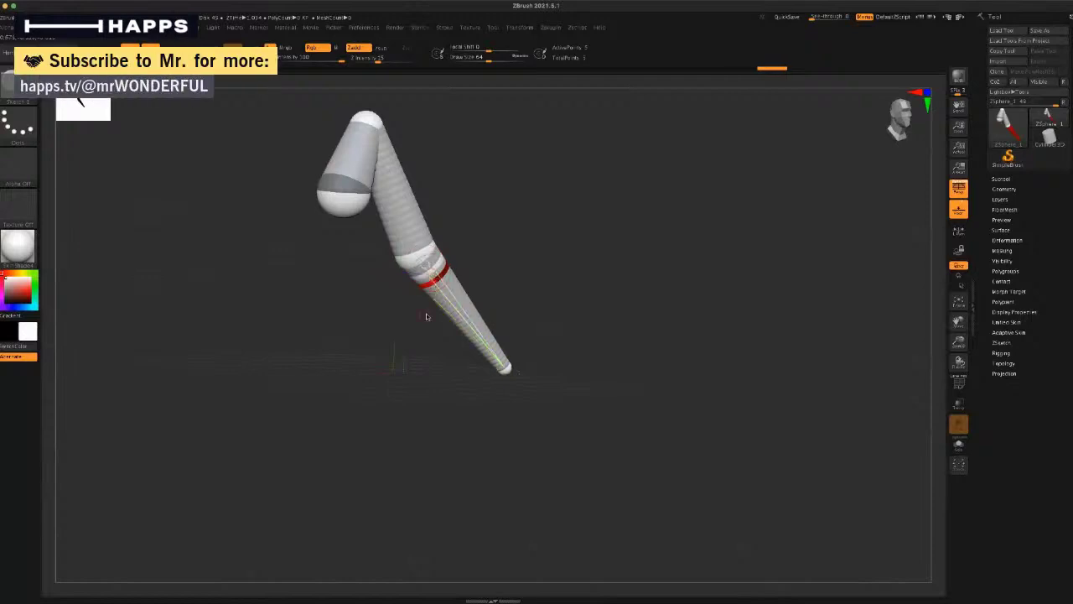
{"action": "left_click_drag", "start_coordinate": [491, 234], "coordinate": [539, 209], "text": "alt"}
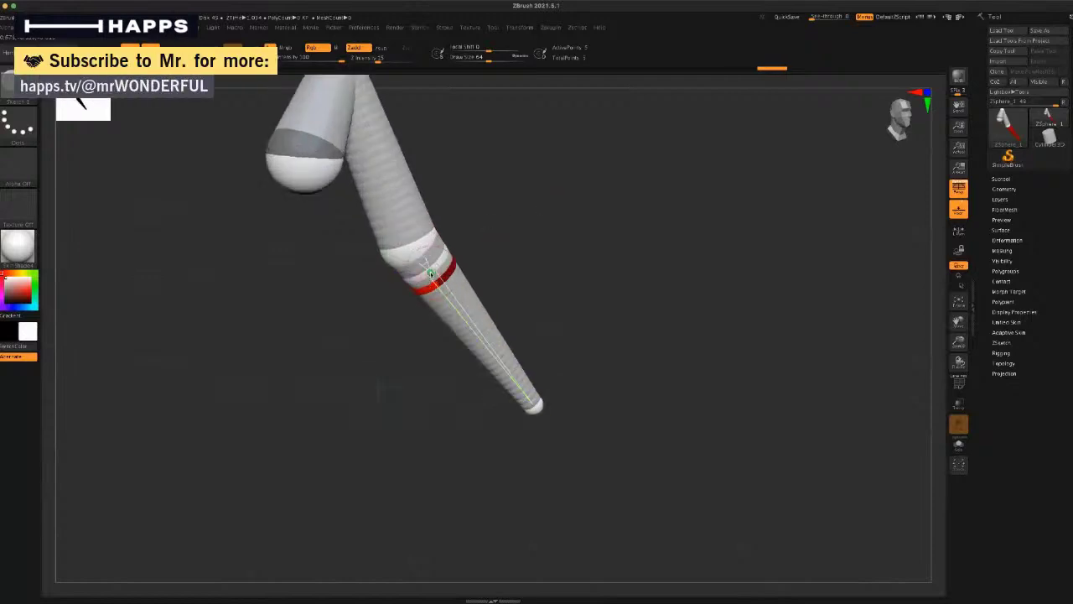
{"action": "left_click_drag", "start_coordinate": [431, 273], "coordinate": [432, 285]}
{"action": "left_click_drag", "start_coordinate": [428, 350], "coordinate": [391, 358]}
Step: Pull the new child ZSphere out from the third segment to form a short side branch
{"action": "left_click", "coordinate": [171, 54]}
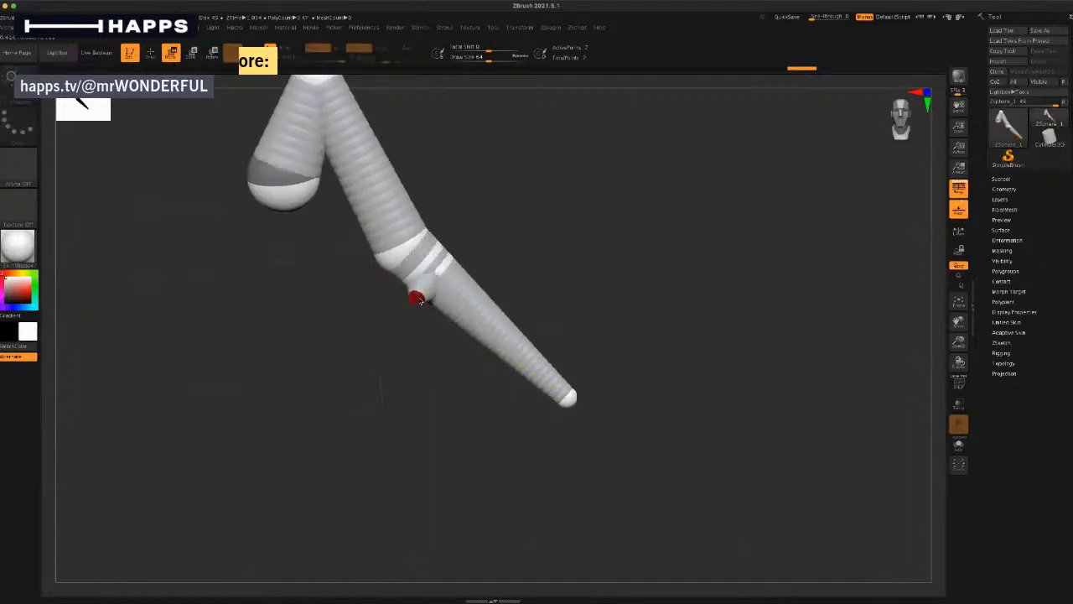
{"action": "left_click_drag", "start_coordinate": [410, 282], "coordinate": [426, 346]}
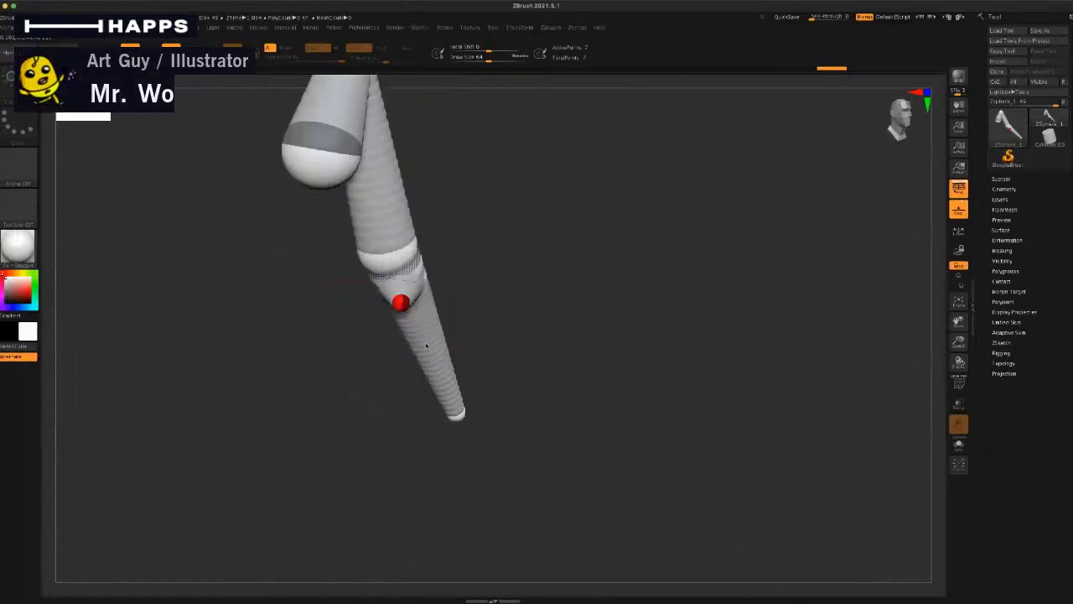
{"action": "left_click_drag", "start_coordinate": [402, 303], "coordinate": [423, 300]}
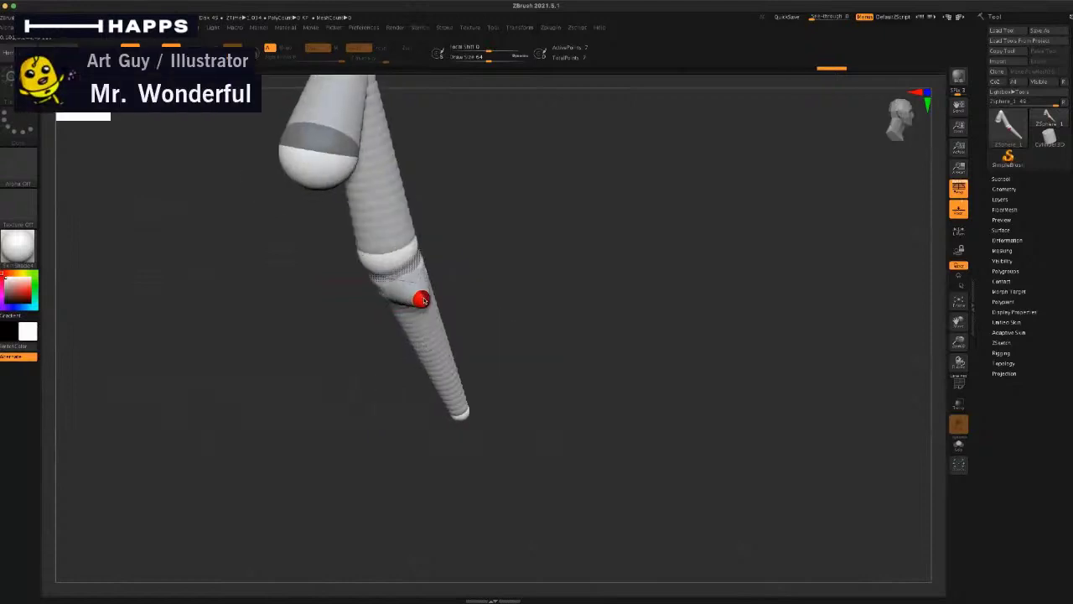
{"action": "left_click_drag", "start_coordinate": [335, 342], "coordinate": [429, 356]}
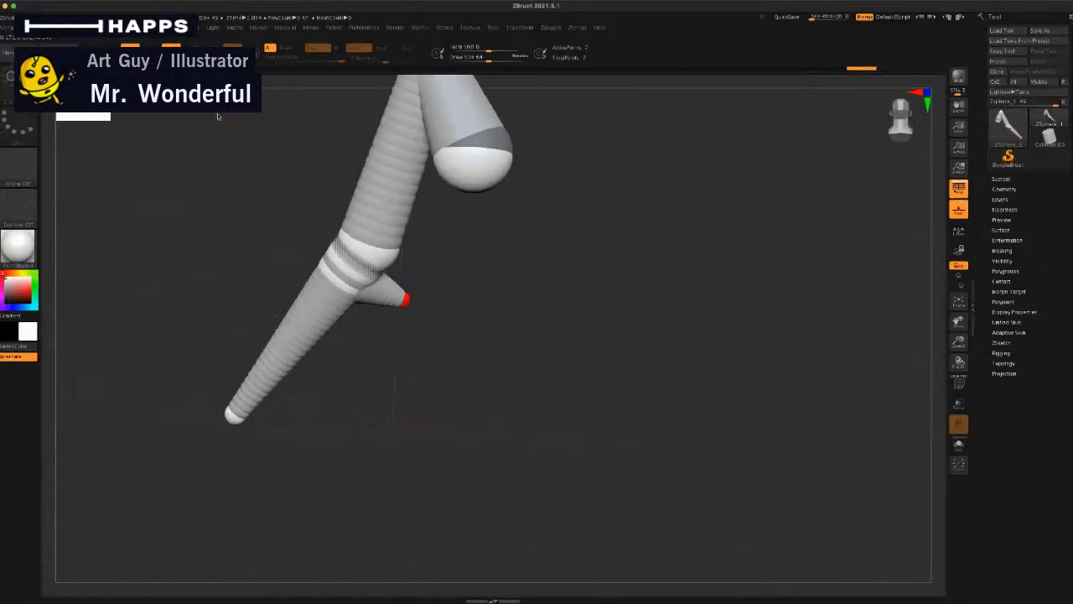
Step: Add another ZSphere beside the first branch on the inserted joint and pull it out into a second short branch
{"action": "left_click", "coordinate": [151, 51]}
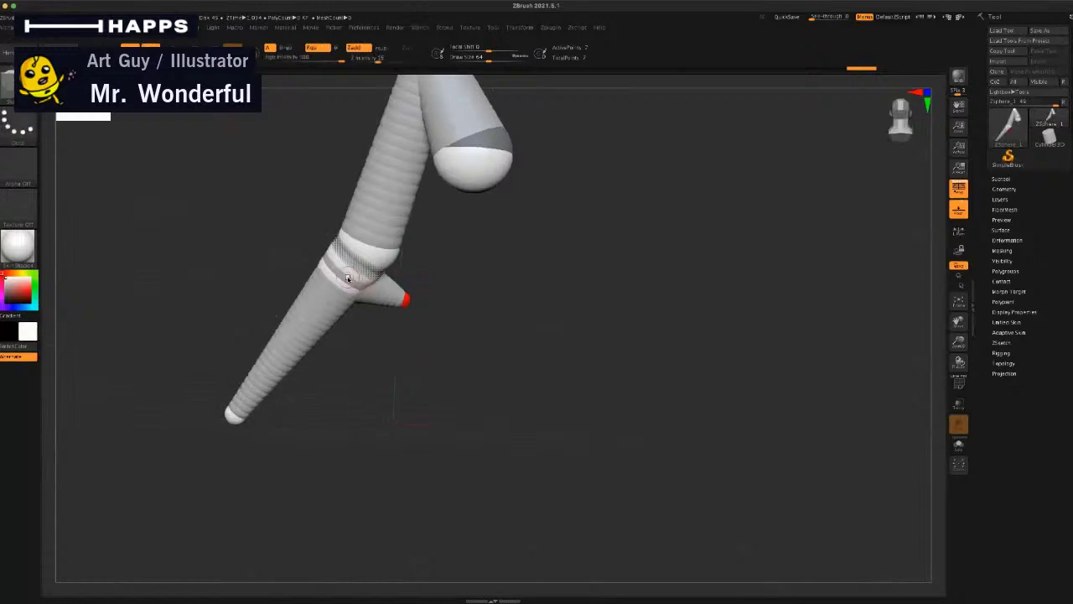
{"action": "left_click", "coordinate": [341, 274]}
{"action": "left_click", "coordinate": [171, 51]}
{"action": "left_click_drag", "start_coordinate": [339, 279], "coordinate": [322, 298]}
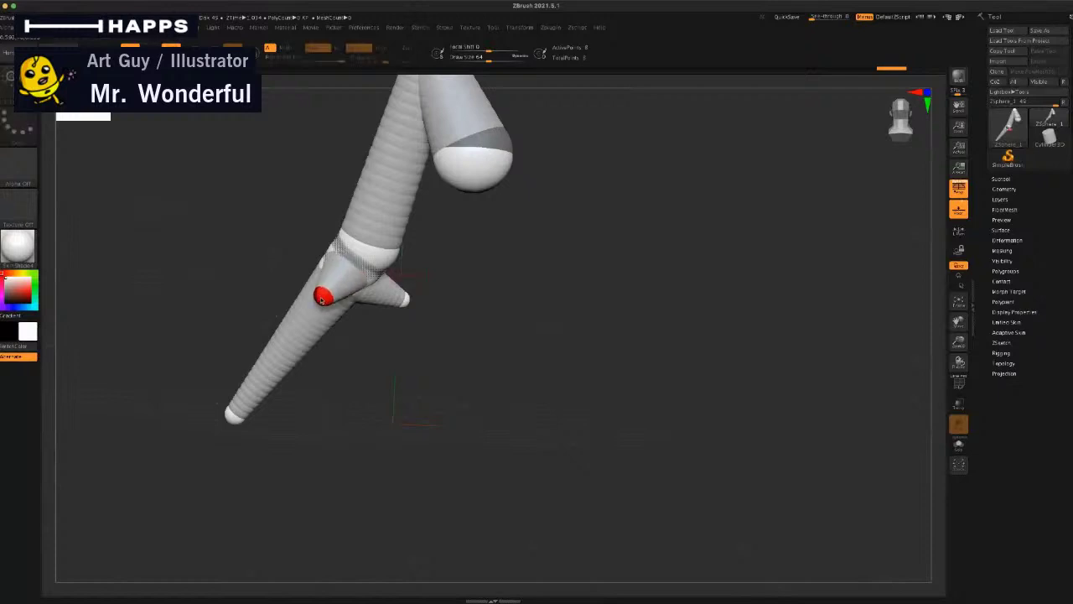
Step: Reposition the short branches below the middle joint so they spread apart and point downward
{"action": "left_click_drag", "start_coordinate": [482, 373], "coordinate": [374, 357]}
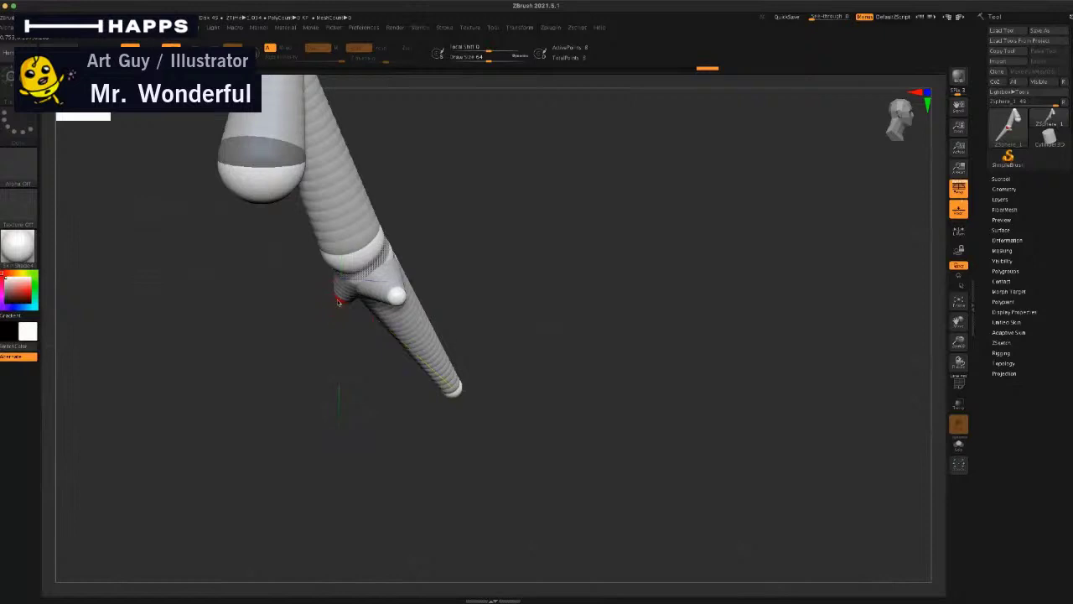
{"action": "left_click_drag", "start_coordinate": [338, 302], "coordinate": [323, 327]}
{"action": "left_click_drag", "start_coordinate": [340, 376], "coordinate": [362, 356]}
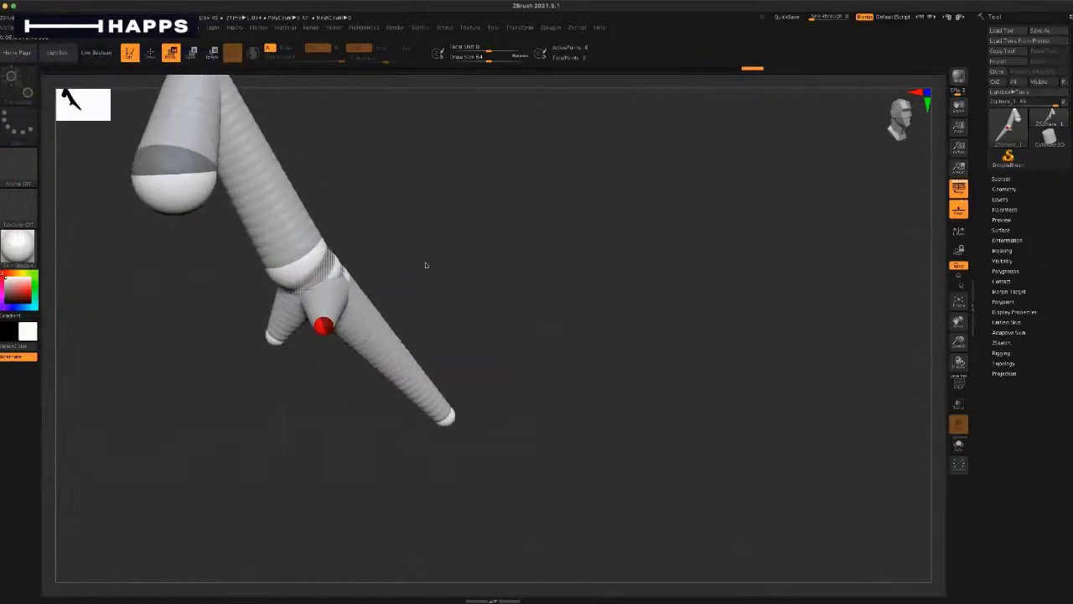
{"action": "mouse_move", "coordinate": [426, 265]}
{"action": "left_mouse_down", "text": "alt"}
{"action": "mouse_move", "coordinate": [391, 247]}
{"action": "mouse_move", "coordinate": [400, 260]}
{"action": "mouse_move", "coordinate": [376, 236]}
{"action": "mouse_move", "coordinate": [408, 263]}
{"action": "left_mouse_up", "text": "alt"}
{"action": "left_click_drag", "start_coordinate": [409, 262], "coordinate": [457, 301], "text": "alt"}
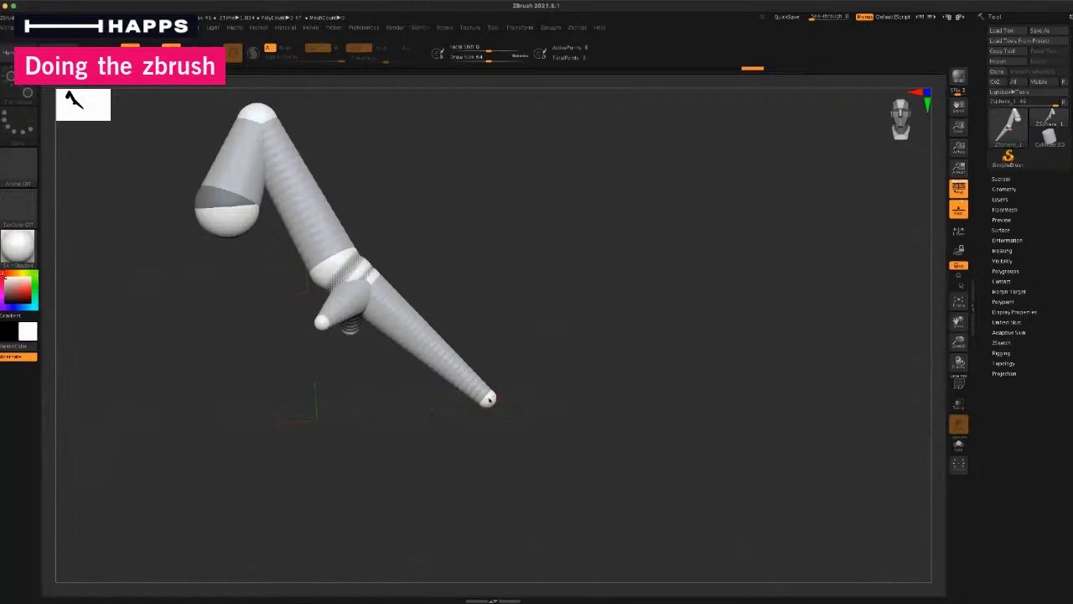
Step: Shorten the lower segment by moving its end joint toward the middle joint, and sprout child ZSpheres from both sides of that end joint
{"action": "left_click_drag", "start_coordinate": [490, 399], "coordinate": [468, 375]}
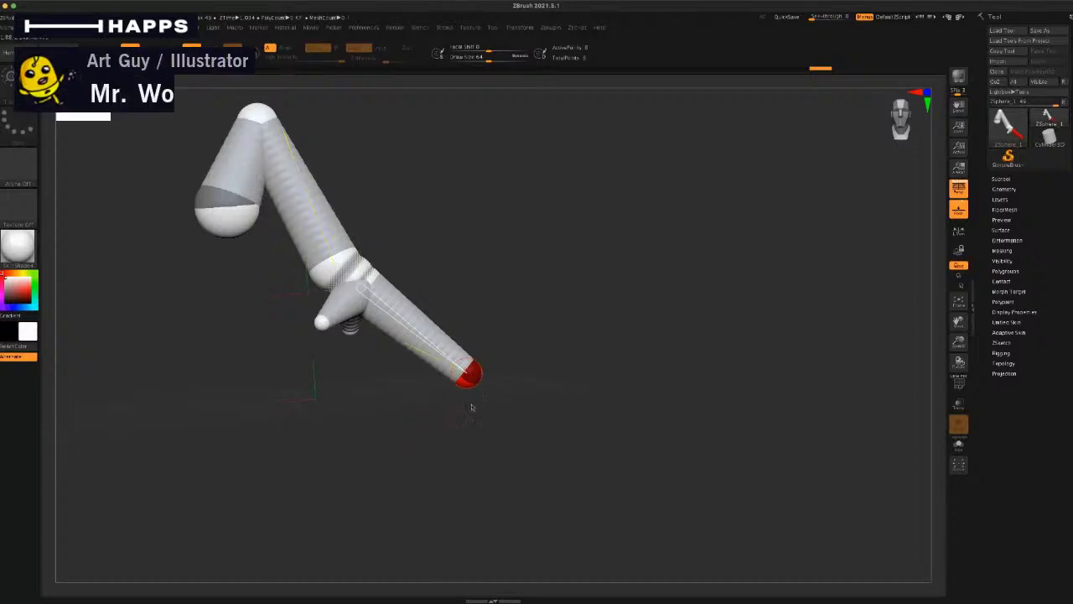
{"action": "left_click_drag", "start_coordinate": [508, 331], "coordinate": [498, 335], "text": "alt"}
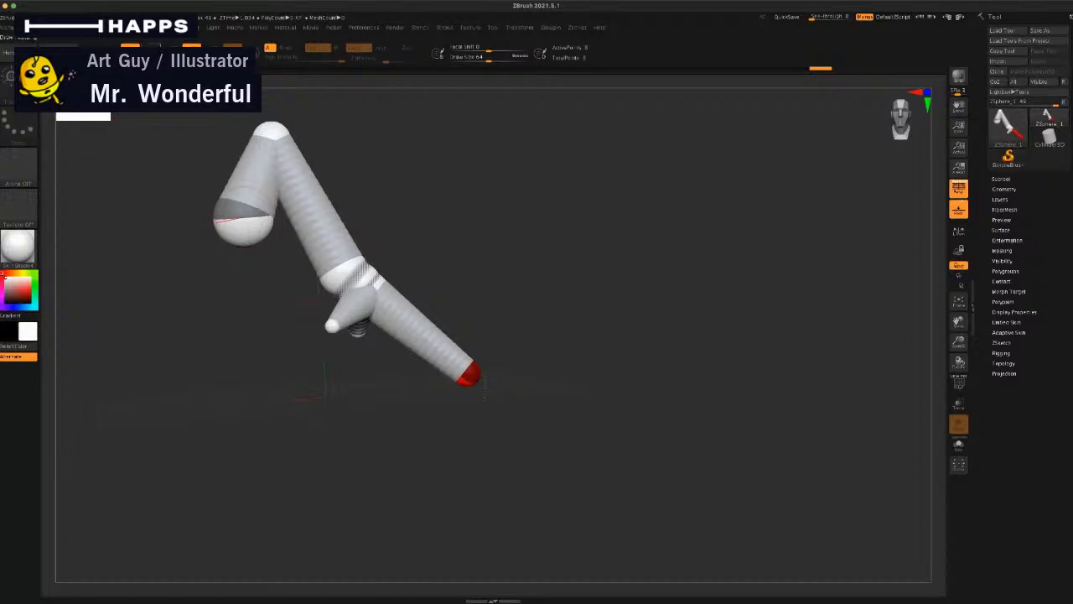
{"action": "left_click", "coordinate": [151, 52]}
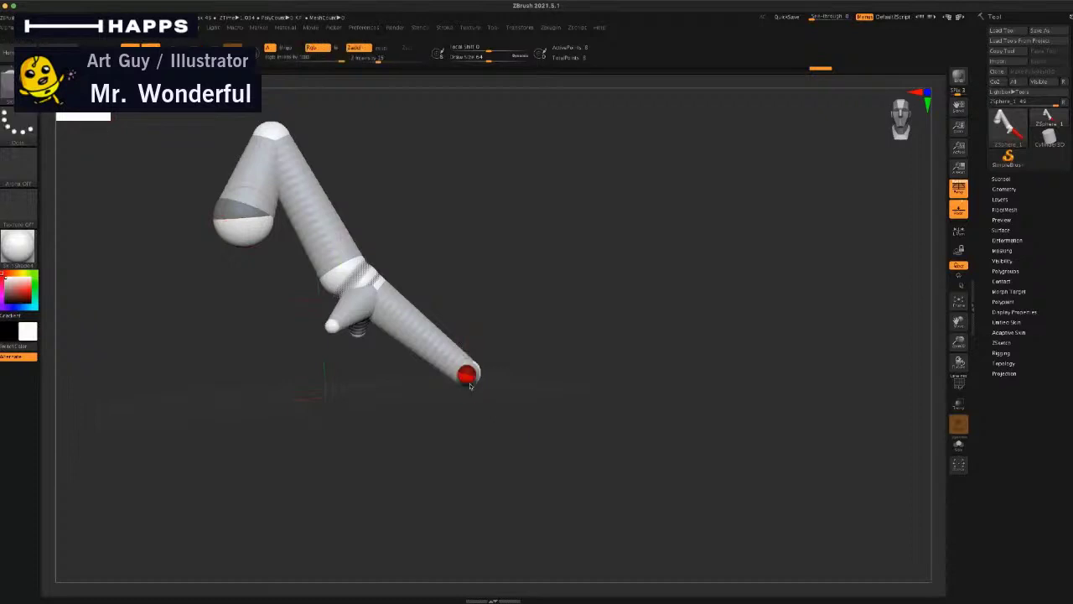
{"action": "mouse_move", "coordinate": [471, 388]}
{"action": "left_mouse_down"}
{"action": "mouse_move", "coordinate": [467, 441]}
{"action": "mouse_move", "coordinate": [446, 461]}
{"action": "mouse_move", "coordinate": [478, 379]}
{"action": "left_mouse_up"}
{"action": "left_click_drag", "start_coordinate": [446, 445], "coordinate": [393, 352]}
{"action": "left_click", "coordinate": [171, 49]}
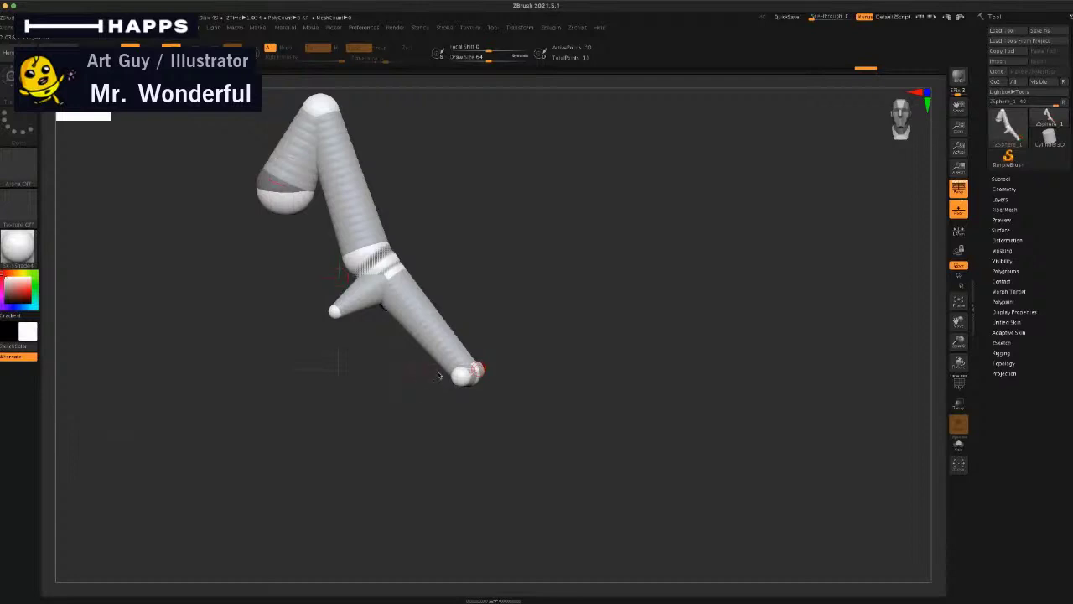
Step: Pull the two child ZSpheres out of the lower segment's end joint to form a pair of short rear branches
{"action": "left_click_drag", "start_coordinate": [450, 378], "coordinate": [454, 380]}
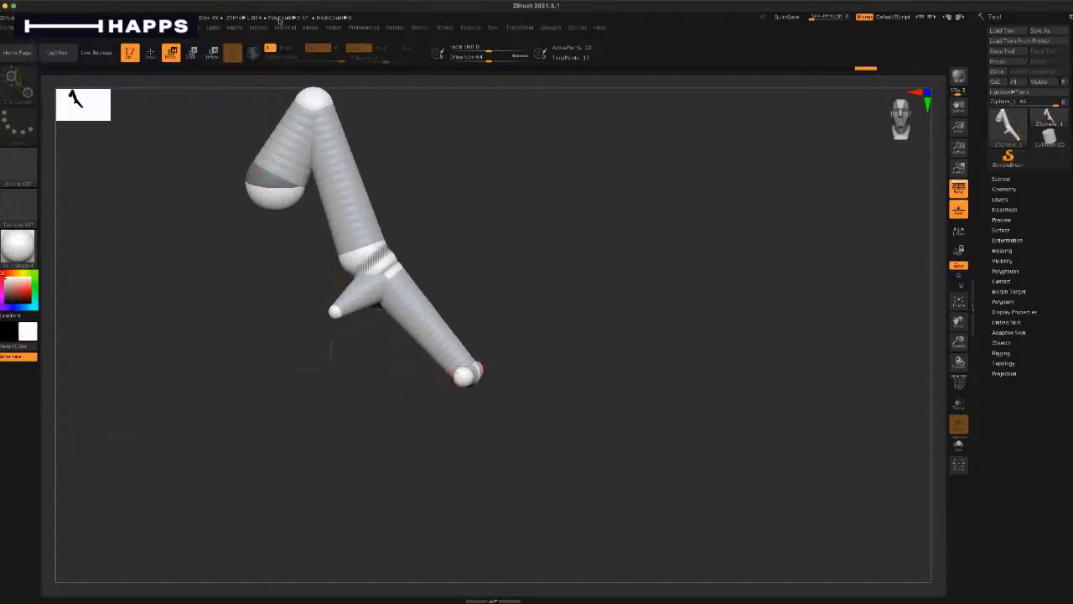
{"action": "left_click_drag", "start_coordinate": [358, 403], "coordinate": [357, 418]}
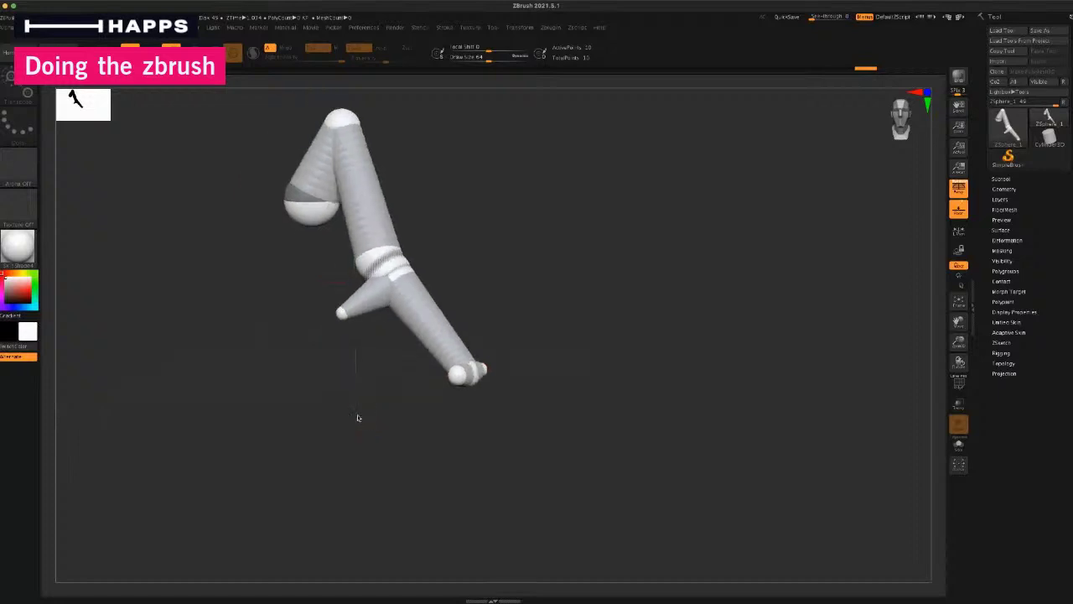
{"action": "left_click_drag", "start_coordinate": [446, 394], "coordinate": [425, 426]}
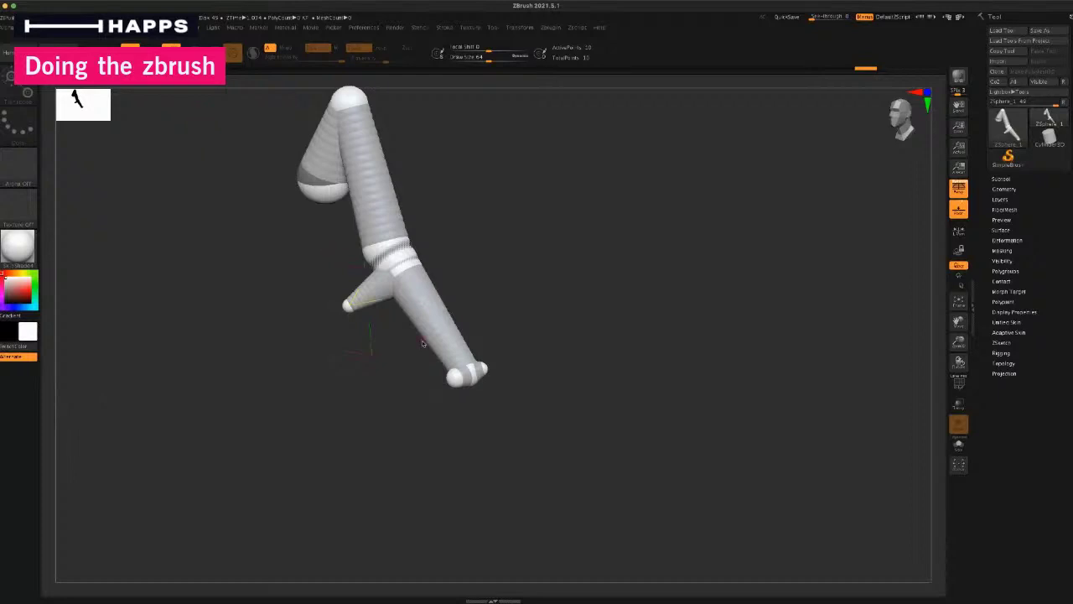
{"action": "left_click_drag", "start_coordinate": [451, 377], "coordinate": [504, 386]}
{"action": "left_click_drag", "start_coordinate": [494, 426], "coordinate": [459, 429]}
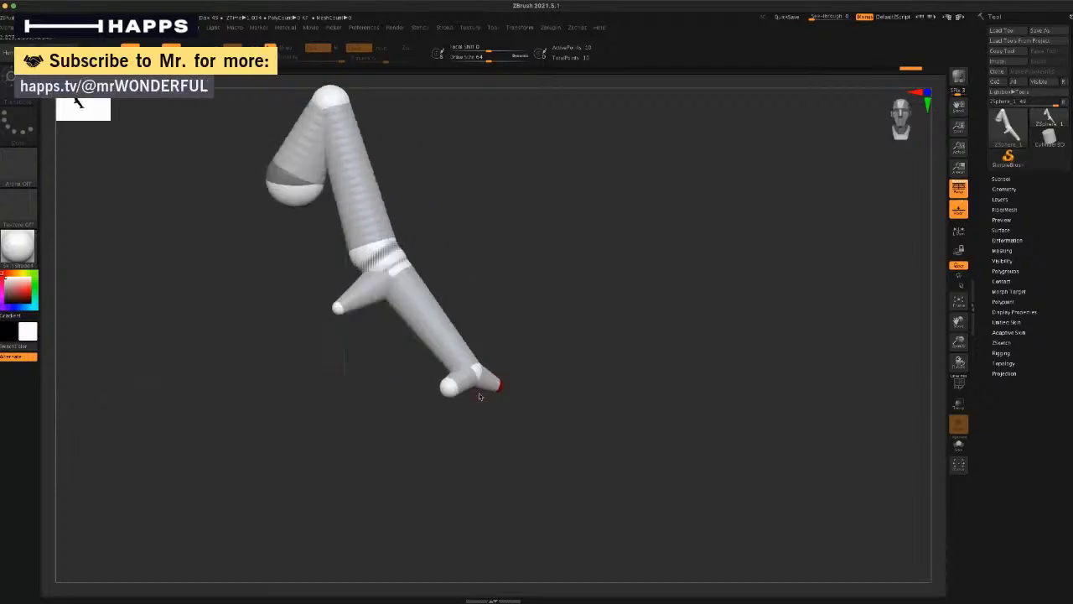
Step: Raise the rear joint and extend the near rear branch downward into a longer hind leg
{"action": "left_click_drag", "start_coordinate": [476, 370], "coordinate": [481, 354]}
{"action": "left_click_drag", "start_coordinate": [505, 423], "coordinate": [478, 425]}
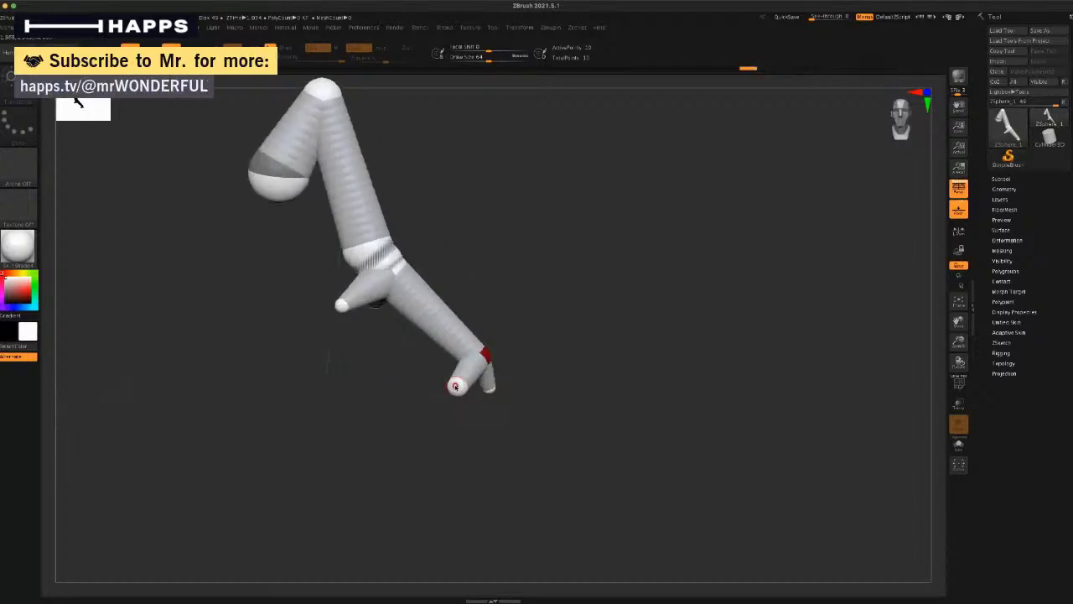
{"action": "left_click_drag", "start_coordinate": [455, 387], "coordinate": [461, 412]}
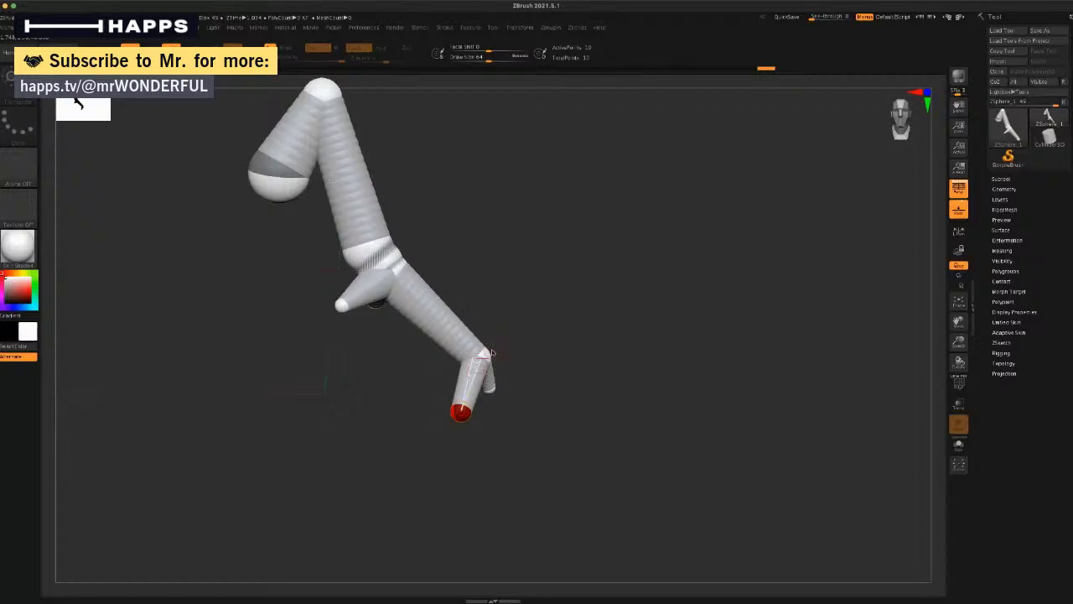
{"action": "left_click_drag", "start_coordinate": [492, 353], "coordinate": [495, 337]}
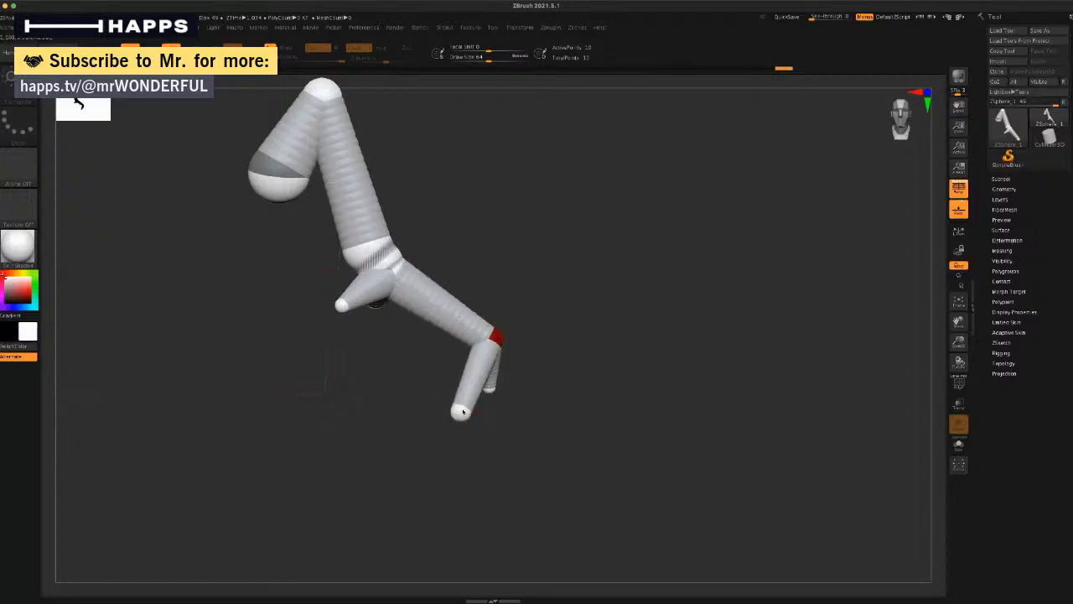
{"action": "mouse_move", "coordinate": [463, 411]}
{"action": "left_mouse_down"}
{"action": "mouse_move", "coordinate": [456, 391]}
{"action": "mouse_move", "coordinate": [483, 408]}
{"action": "left_mouse_up"}
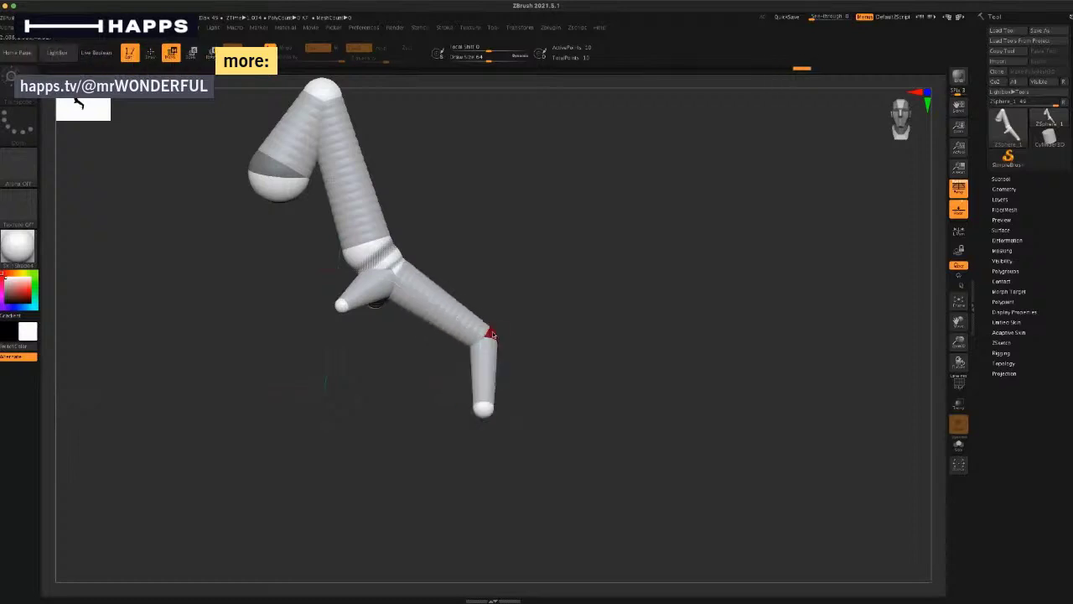
{"action": "left_click_drag", "start_coordinate": [493, 335], "coordinate": [517, 352]}
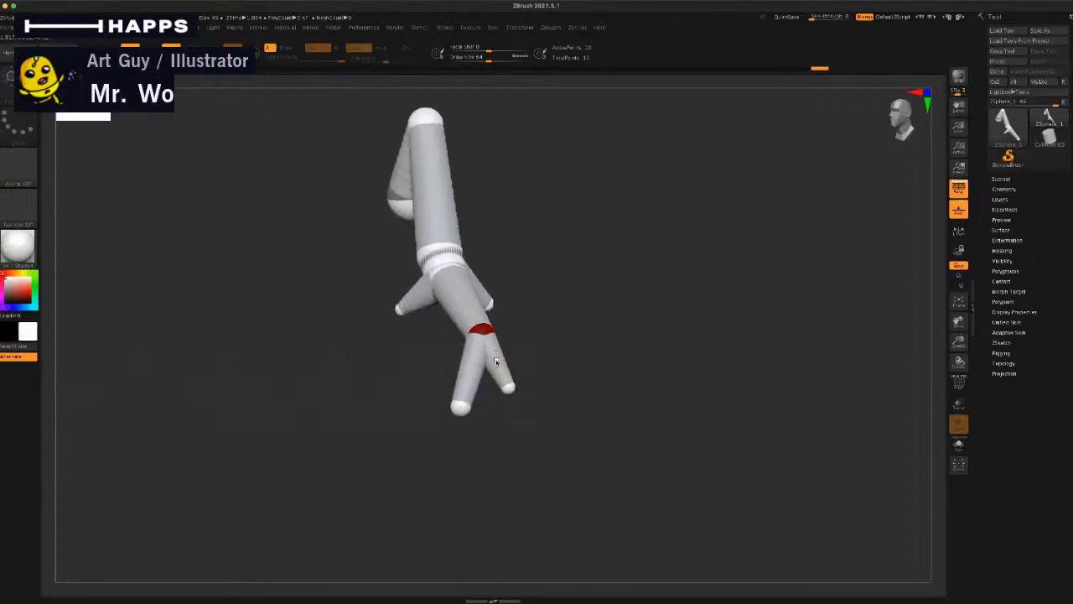
Step: Move the far hind leg's tip outward to spread the legs, and raise the rear joint slightly to arch the hips
{"action": "left_click_drag", "start_coordinate": [509, 388], "coordinate": [521, 386]}
{"action": "left_click_drag", "start_coordinate": [500, 434], "coordinate": [529, 426]}
{"action": "left_click_drag", "start_coordinate": [434, 436], "coordinate": [507, 407]}
{"action": "left_click_drag", "start_coordinate": [479, 330], "coordinate": [488, 319]}
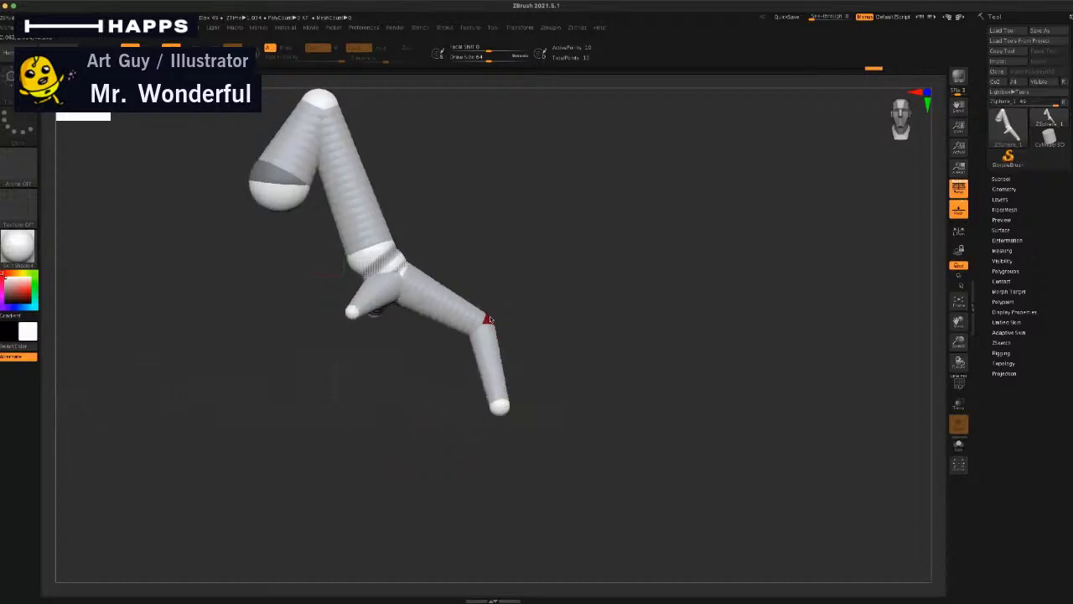
{"action": "left_click_drag", "start_coordinate": [327, 383], "coordinate": [339, 382]}
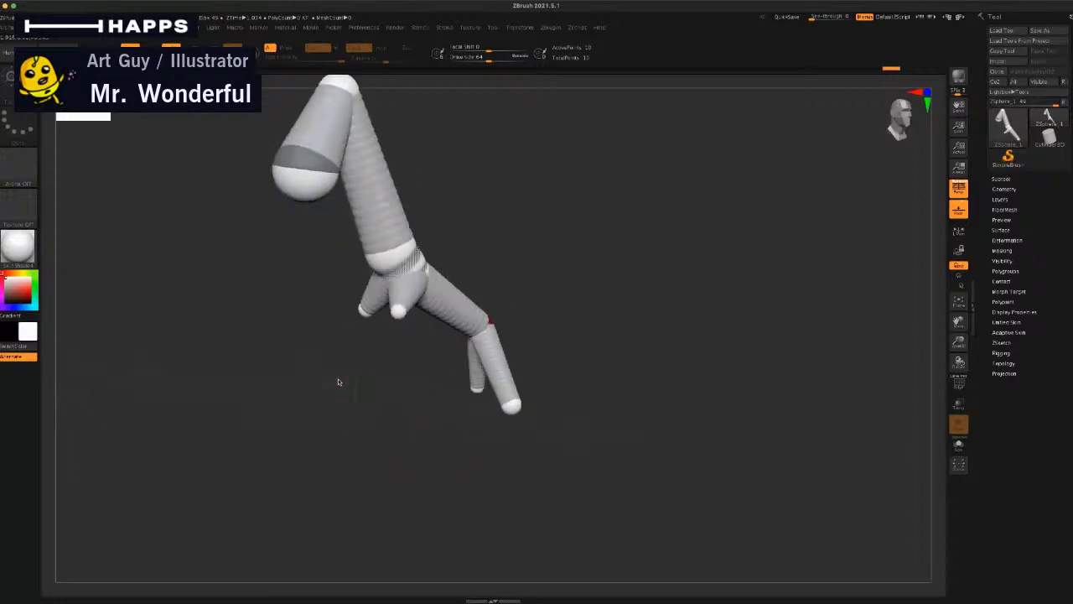
{"action": "left_click_drag", "start_coordinate": [202, 228], "coordinate": [186, 213]}
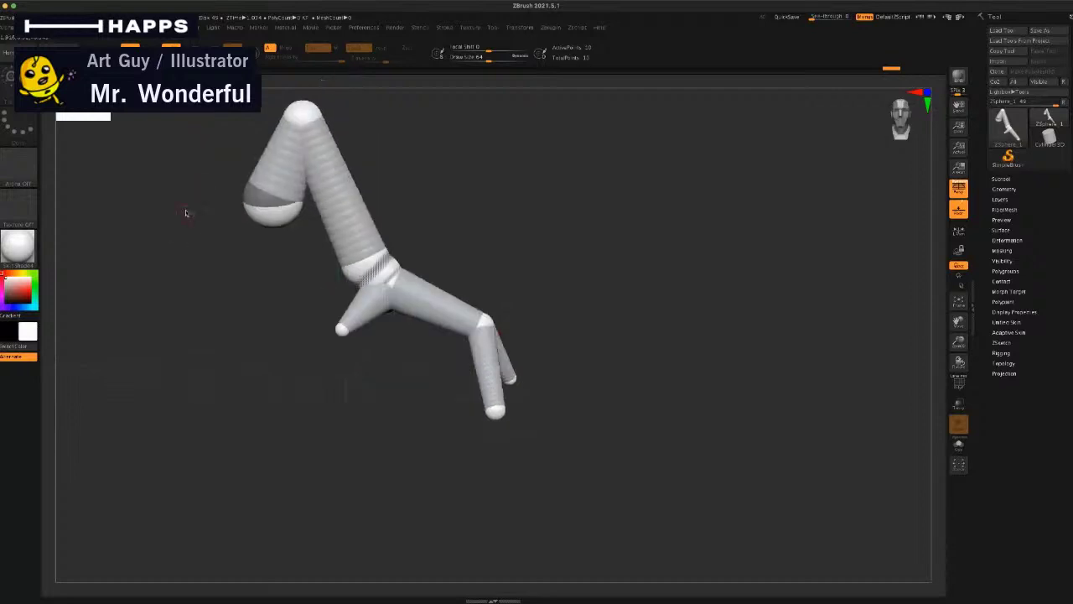
Step: Add a small child ZSphere on the back of the rear joint and pull it up and outward into a short tail
{"action": "key", "text": "q"}
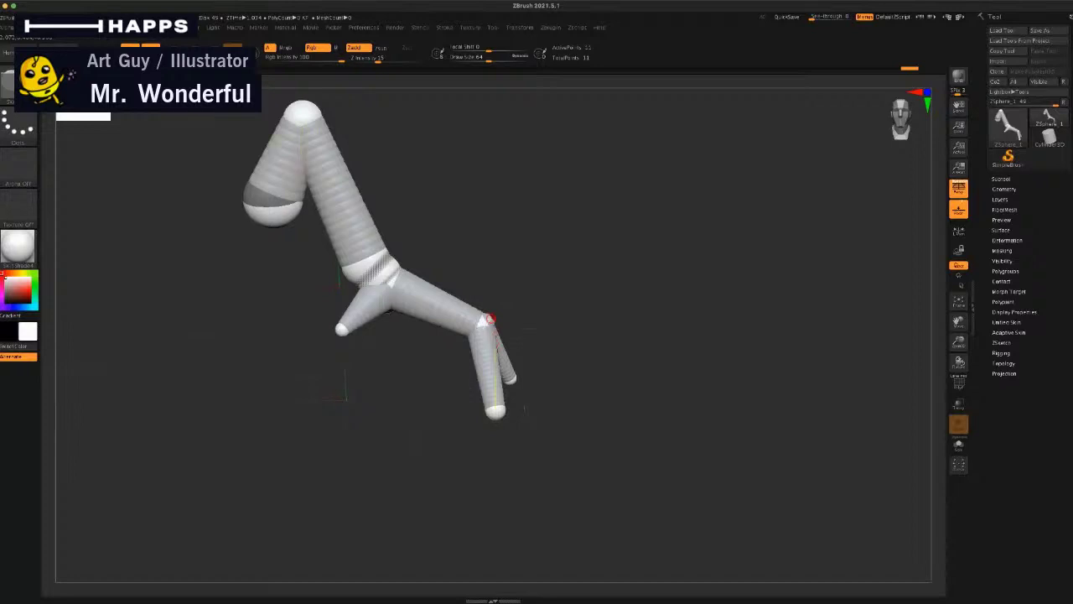
{"action": "key", "text": "w"}
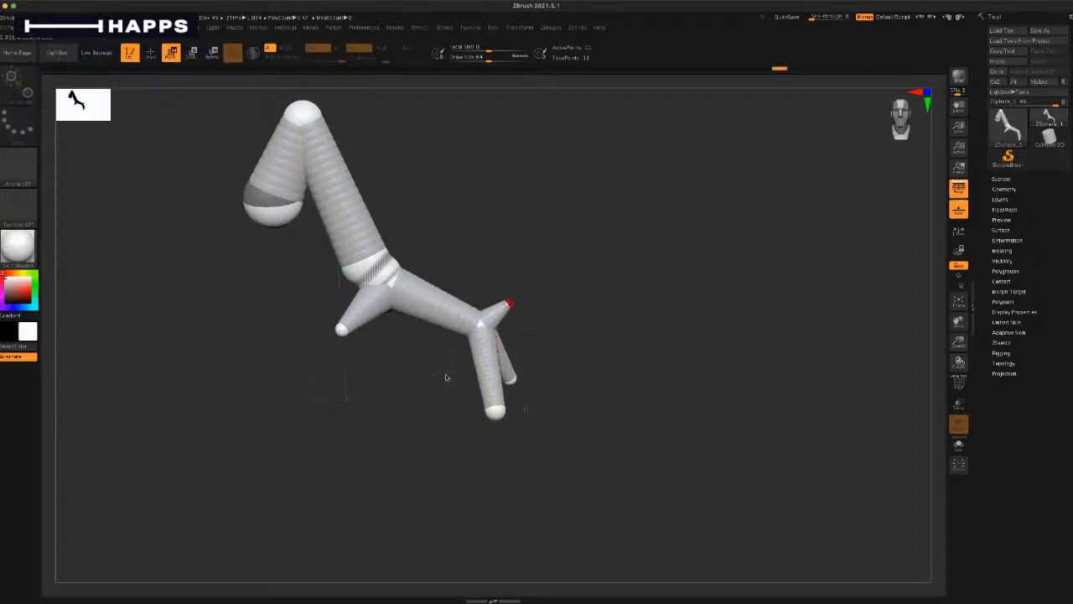
{"action": "left_click_drag", "start_coordinate": [445, 376], "coordinate": [387, 377]}
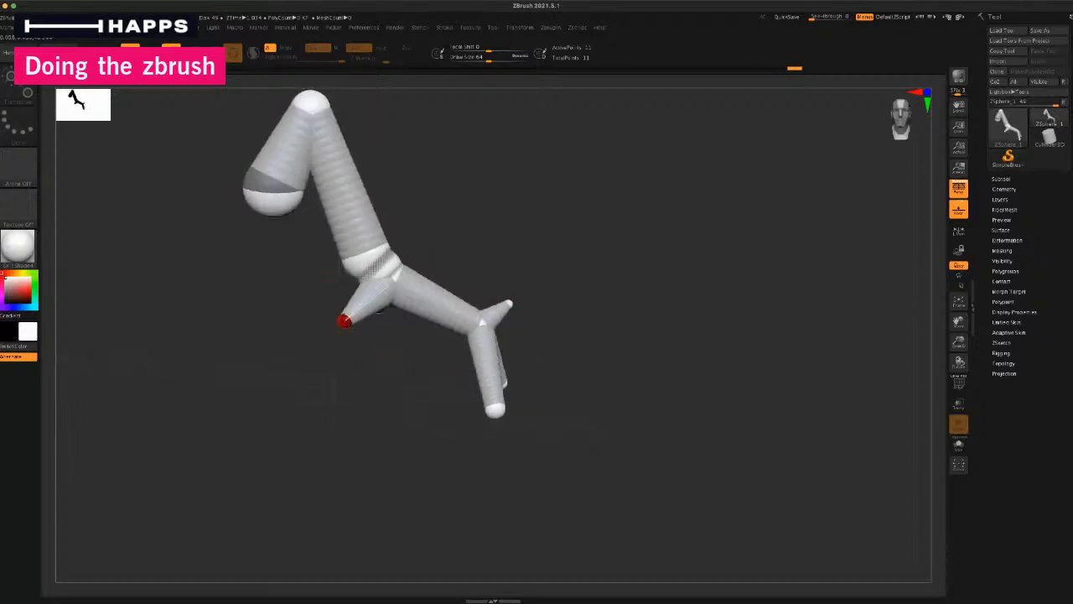
Step: Sprout a child ZSphere from the tip of one front branch, pull it straight down as a lower foreleg, and adjust the knee joint
{"action": "key", "text": "shift+a"}
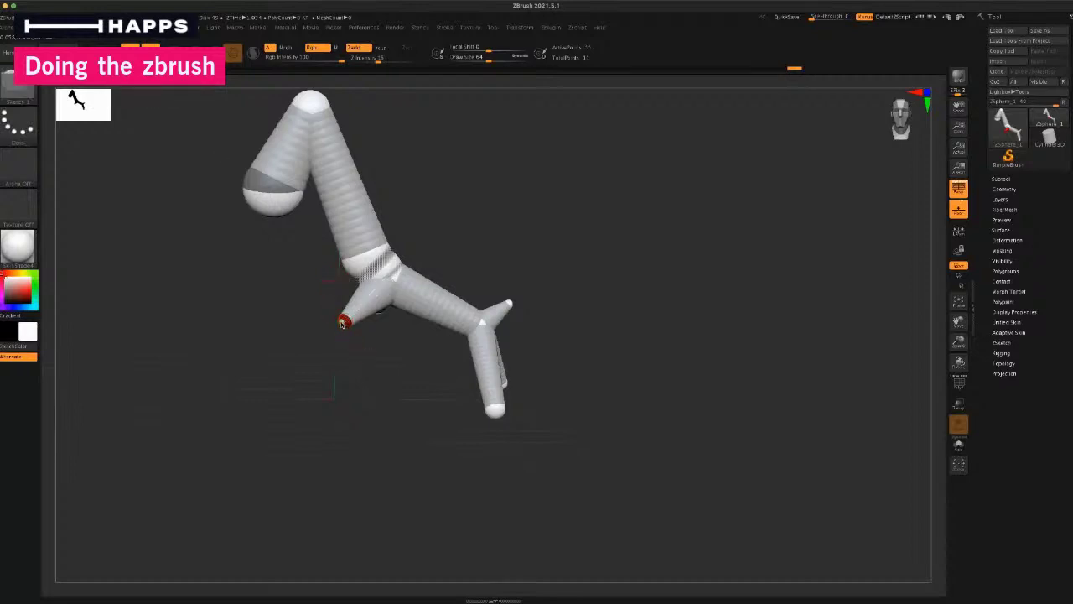
{"action": "left_click", "coordinate": [342, 323]}
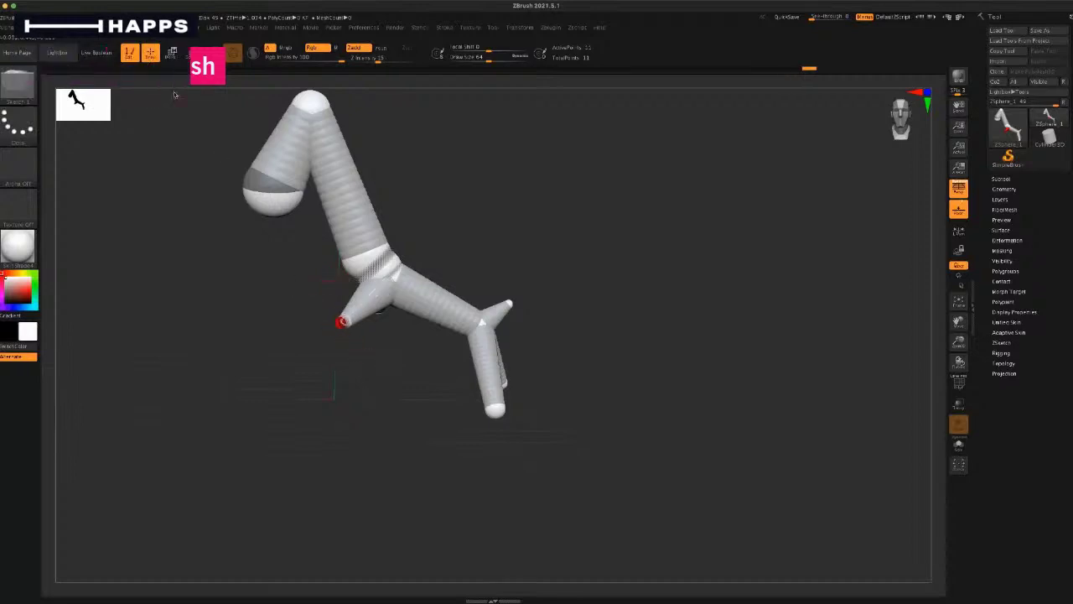
{"action": "left_click", "coordinate": [171, 53]}
{"action": "left_click_drag", "start_coordinate": [343, 321], "coordinate": [344, 375]}
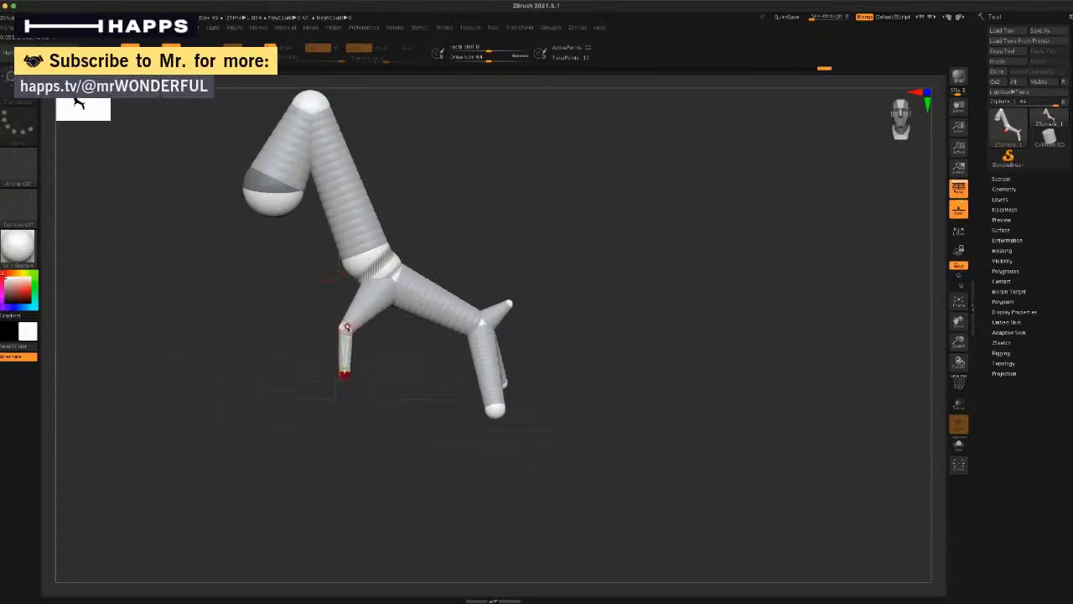
{"action": "mouse_move", "coordinate": [345, 326]}
{"action": "left_mouse_down"}
{"action": "mouse_move", "coordinate": [342, 314]}
{"action": "mouse_move", "coordinate": [329, 339]}
{"action": "mouse_move", "coordinate": [342, 323]}
{"action": "left_mouse_up"}
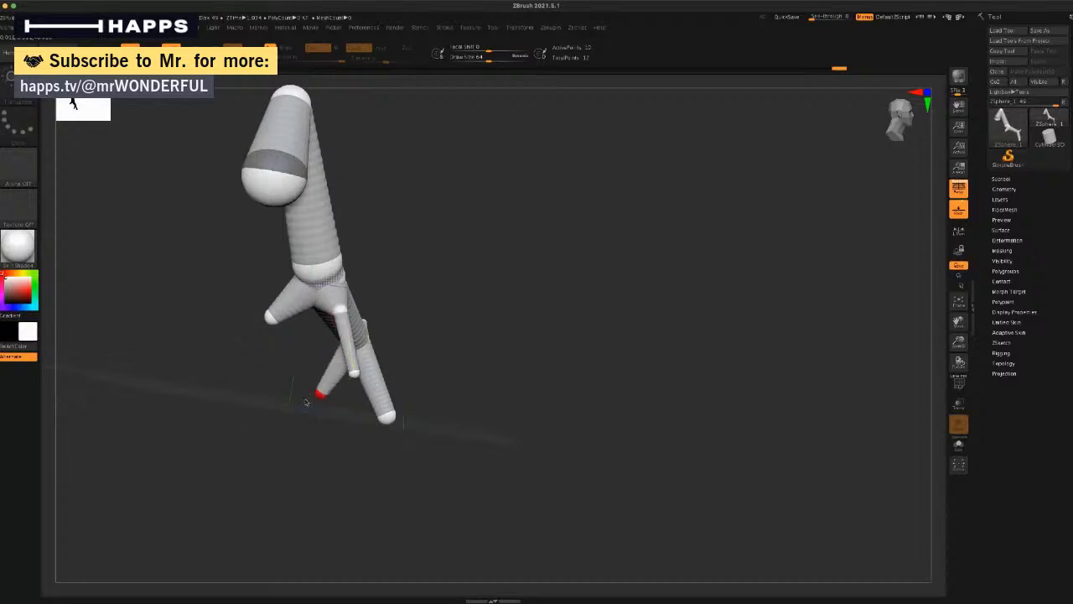
{"action": "left_click_drag", "start_coordinate": [329, 449], "coordinate": [240, 379]}
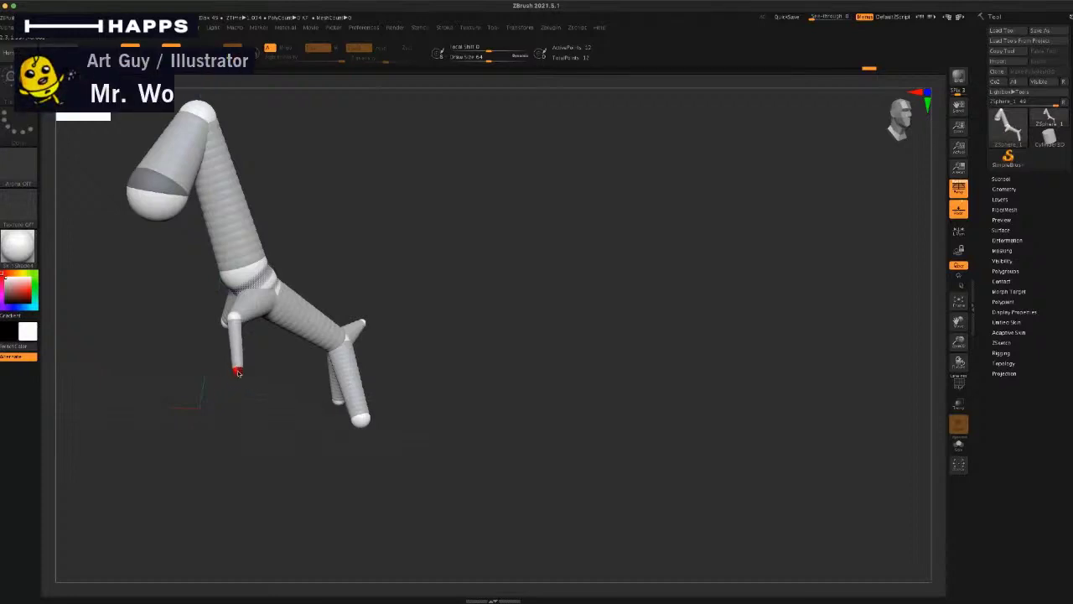
Step: Sprout a child ZSphere from the tip of the other front branch and pull it out to form the second lower foreleg
{"action": "left_click_drag", "start_coordinate": [243, 402], "coordinate": [329, 409]}
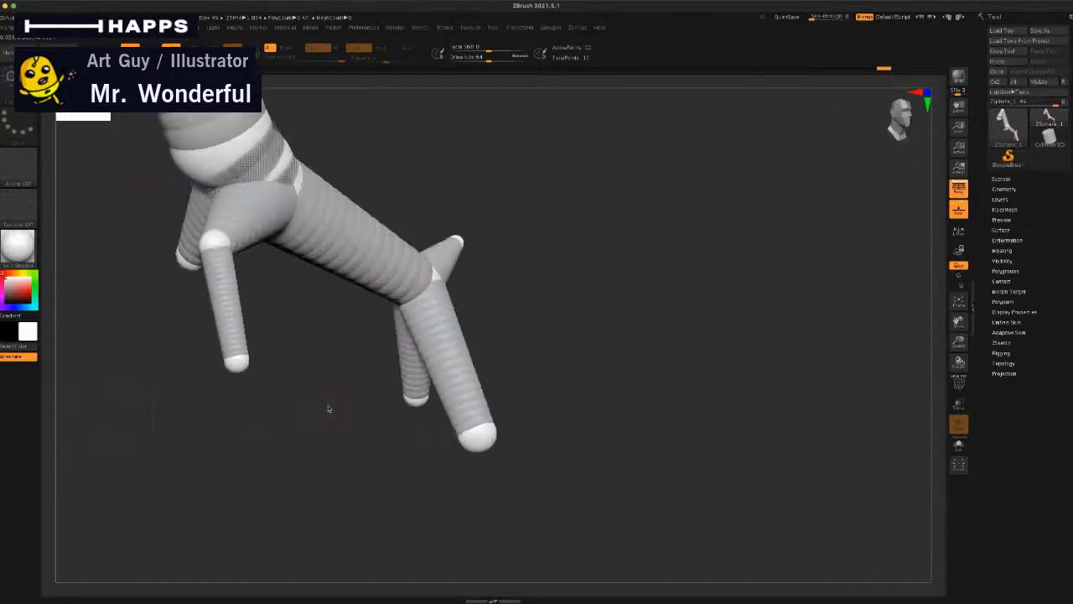
{"action": "left_click_drag", "start_coordinate": [498, 230], "coordinate": [355, 363]}
{"action": "left_click_drag", "start_coordinate": [283, 383], "coordinate": [232, 282]}
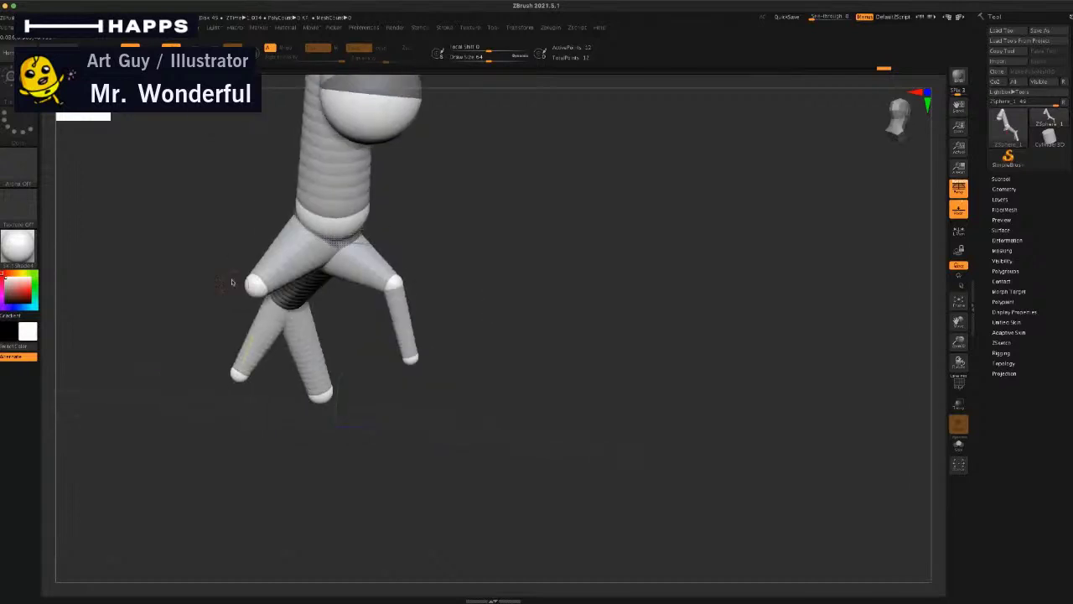
{"action": "key", "text": "q"}
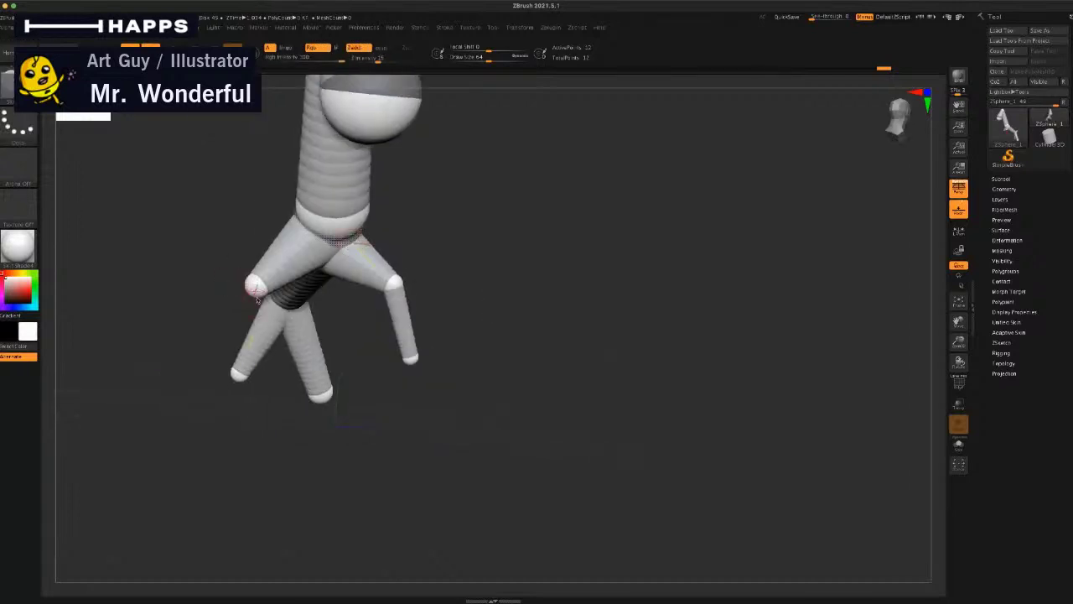
{"action": "left_click_drag", "start_coordinate": [218, 307], "coordinate": [327, 327]}
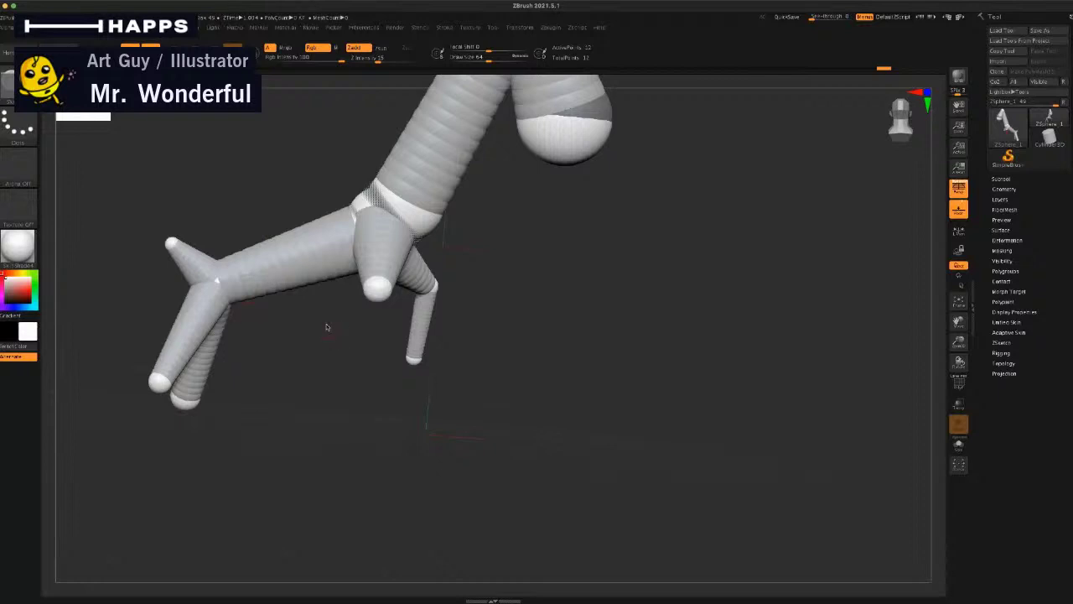
{"action": "left_click_drag", "start_coordinate": [383, 295], "coordinate": [389, 300]}
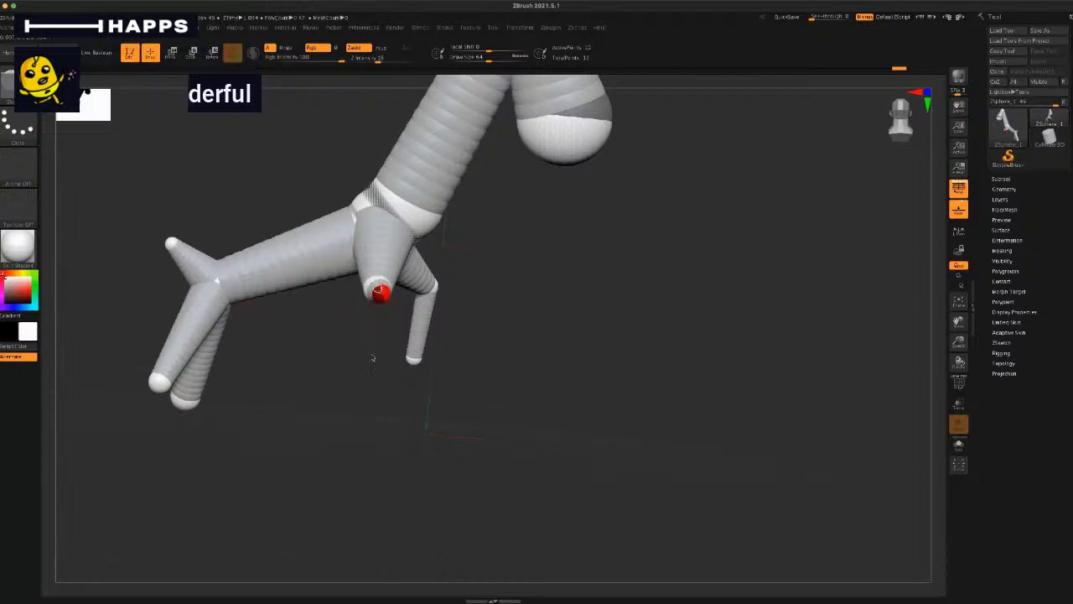
{"action": "mouse_move", "coordinate": [373, 357]}
{"action": "left_mouse_down"}
{"action": "mouse_move", "coordinate": [380, 367]}
{"action": "mouse_move", "coordinate": [388, 329]}
{"action": "mouse_move", "coordinate": [436, 290]}
{"action": "mouse_move", "coordinate": [458, 287]}
{"action": "mouse_move", "coordinate": [488, 322]}
{"action": "left_mouse_up"}
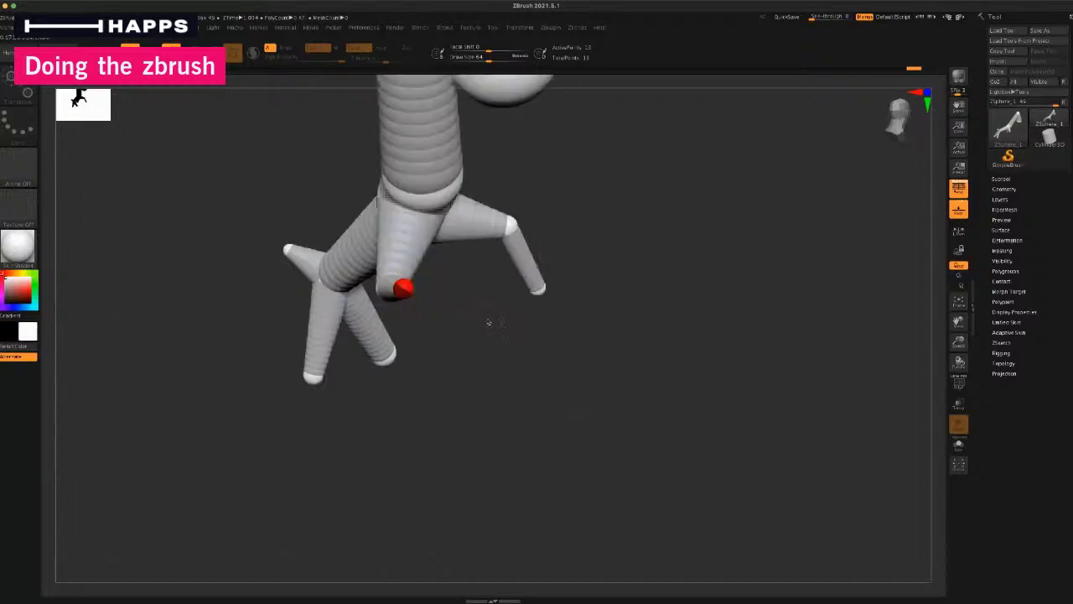
{"action": "left_click_drag", "start_coordinate": [669, 201], "coordinate": [464, 255]}
{"action": "key", "text": "f"}
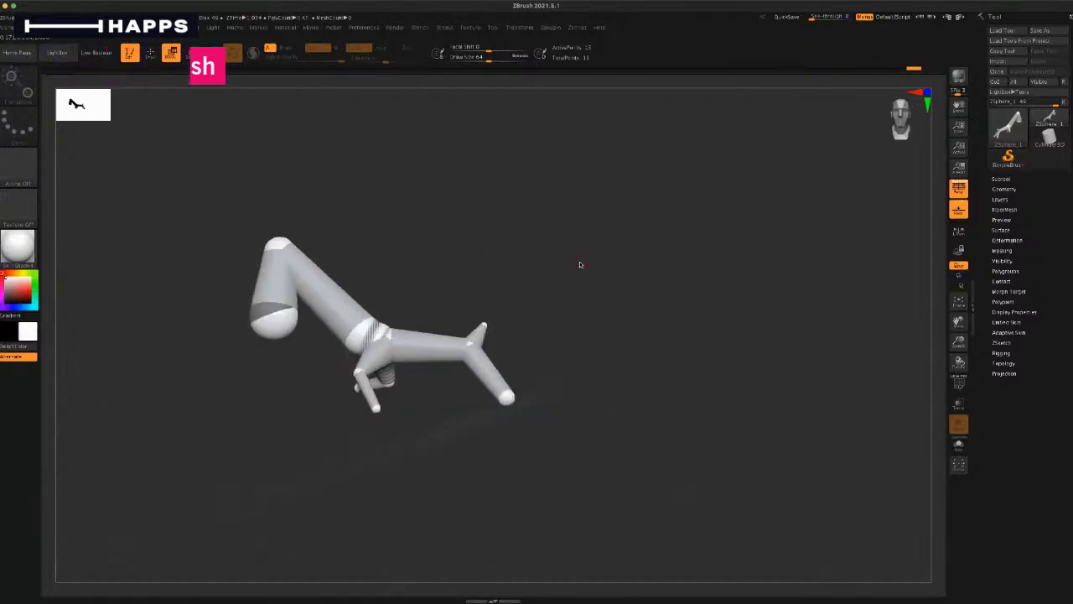
{"action": "left_click_drag", "start_coordinate": [580, 263], "coordinate": [541, 254]}
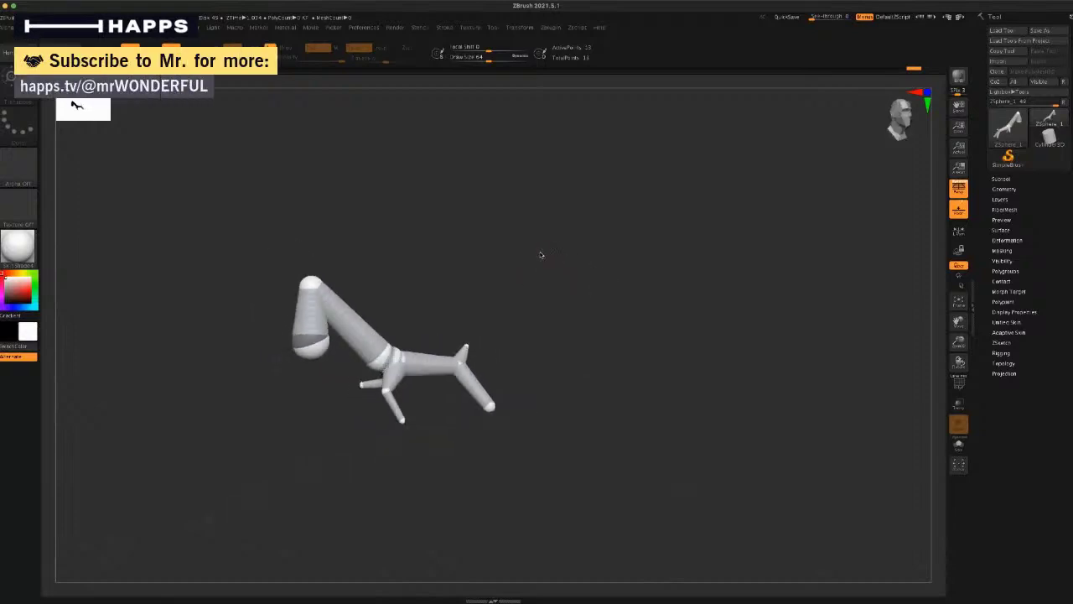
{"action": "left_click_drag", "start_coordinate": [878, 114], "coordinate": [896, 115]}
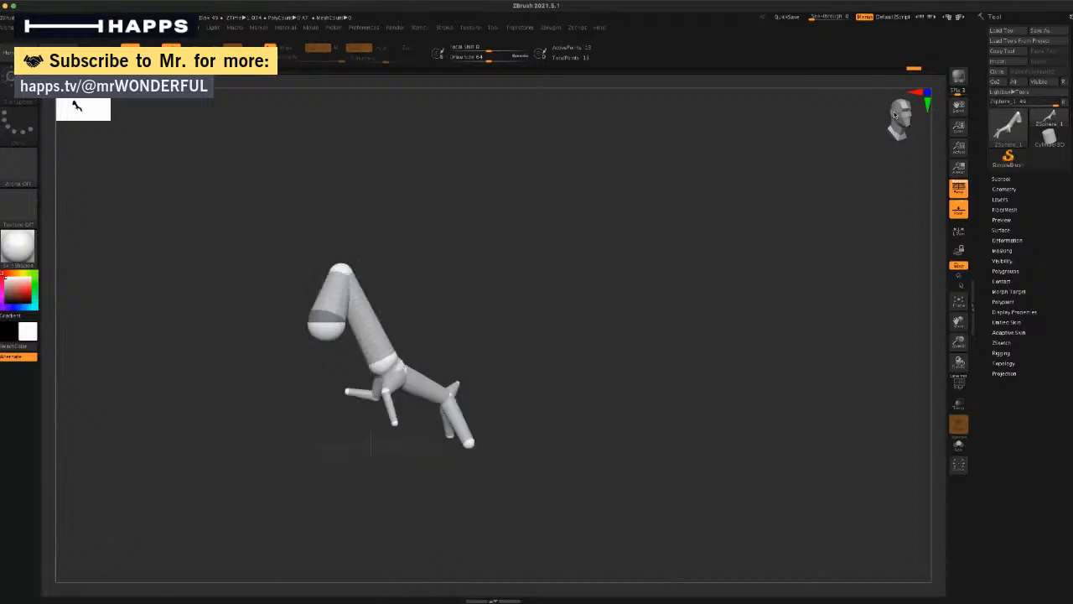
{"action": "left_click", "coordinate": [890, 115]}
{"action": "left_click_drag", "start_coordinate": [627, 287], "coordinate": [709, 273], "text": "alt"}
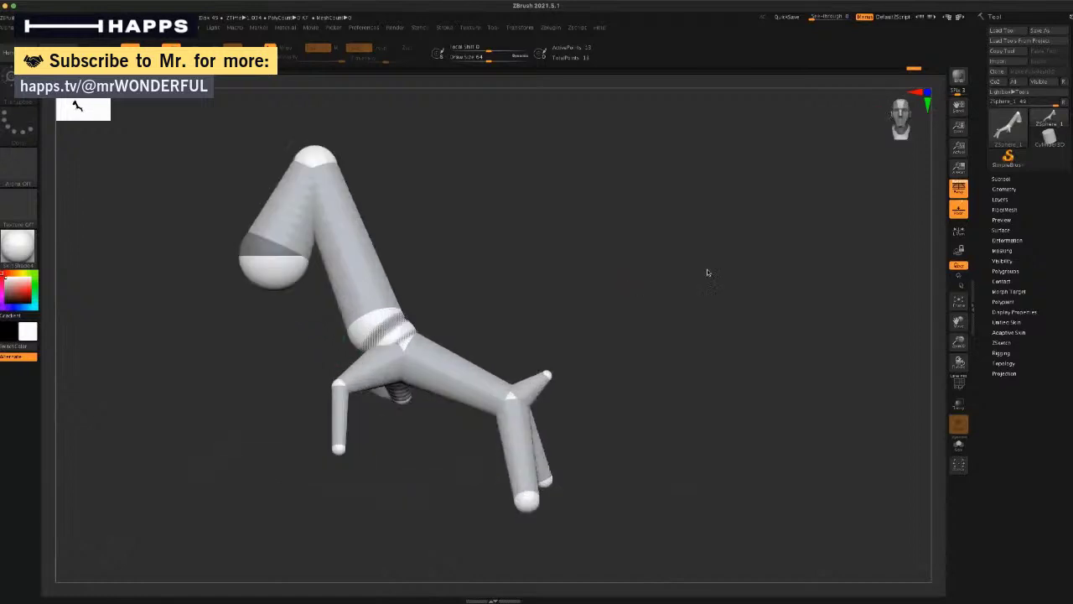
{"action": "left_click_drag", "start_coordinate": [543, 340], "coordinate": [491, 280], "text": "alt"}
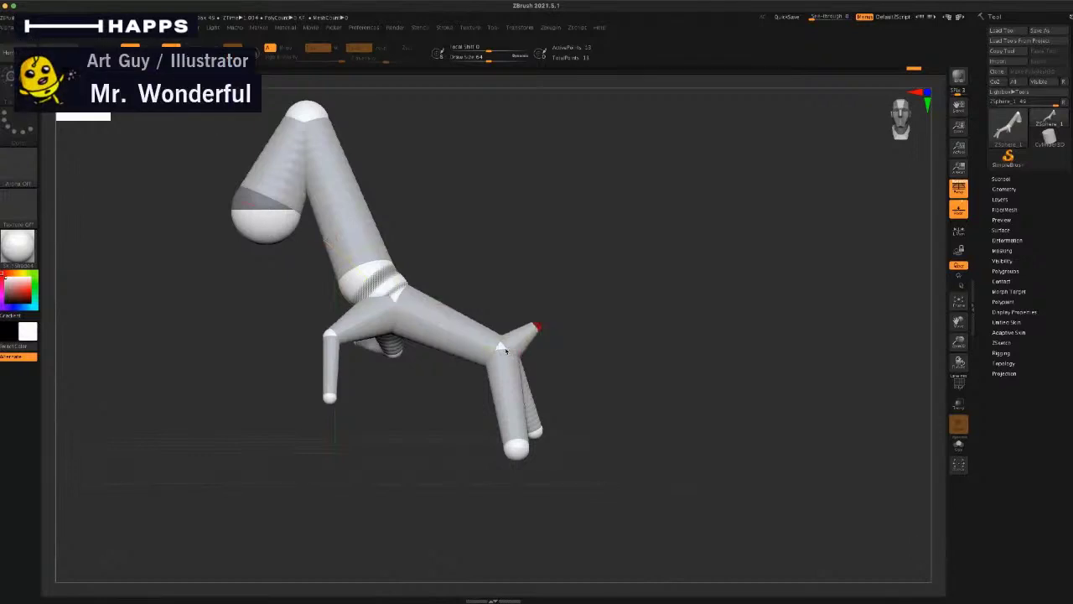
Step: Sprout a child ZSphere from the near hind leg's tip and pull it down and backward as a lower hind leg
{"action": "left_click_drag", "start_coordinate": [506, 351], "coordinate": [553, 293]}
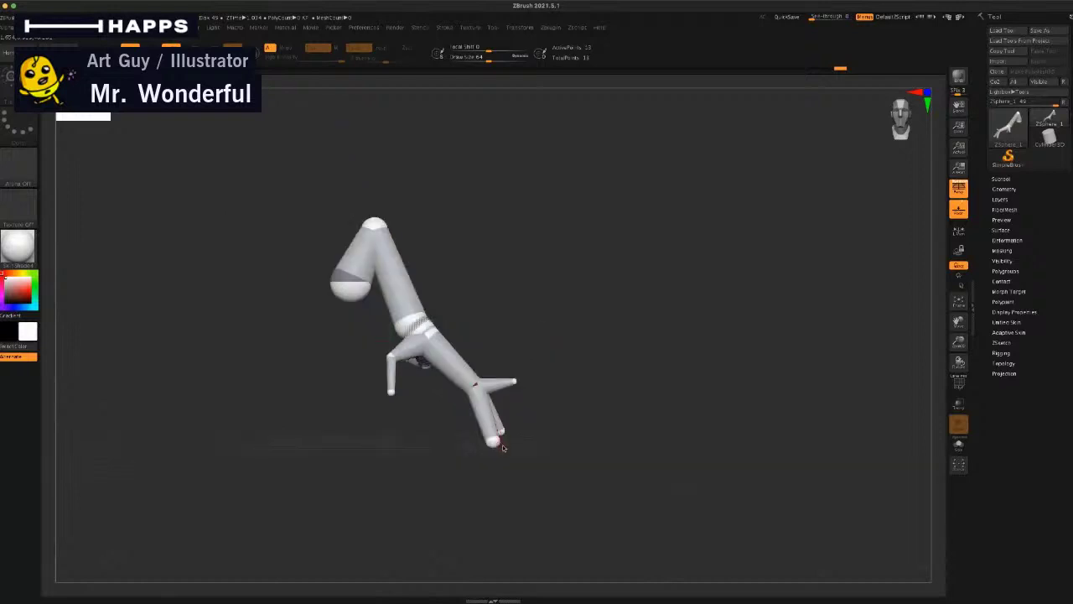
{"action": "left_click_drag", "start_coordinate": [503, 447], "coordinate": [435, 412], "text": "alt"}
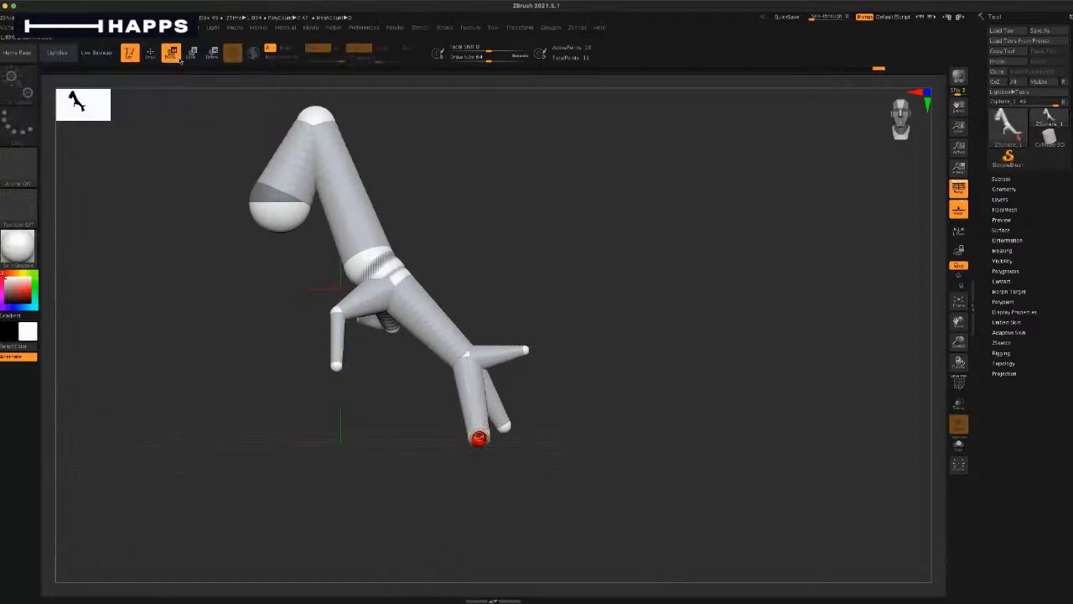
{"action": "left_click_drag", "start_coordinate": [484, 449], "coordinate": [537, 492]}
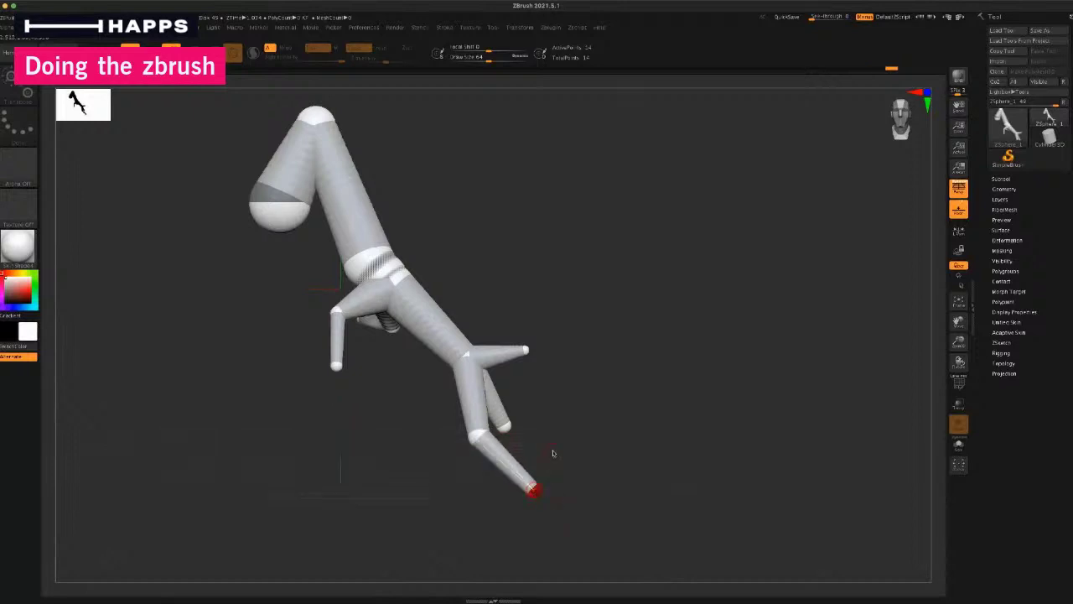
Step: Sprout a child ZSphere from the other hind leg's tip, pull it out as a lower leg, and shift that knee forward
{"action": "left_click_drag", "start_coordinate": [552, 451], "coordinate": [546, 453]}
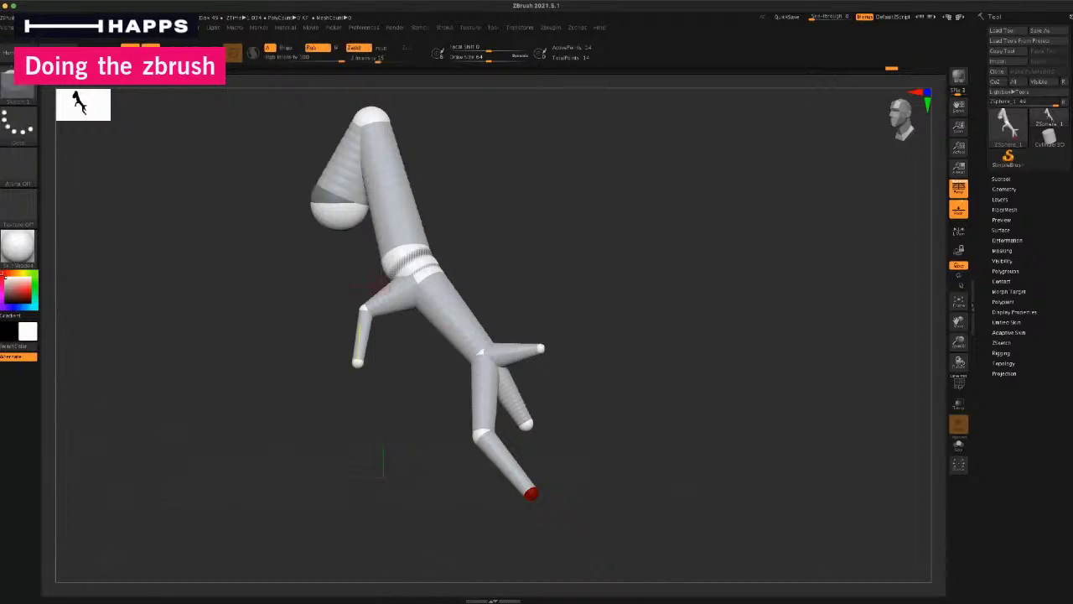
{"action": "left_click", "coordinate": [529, 426]}
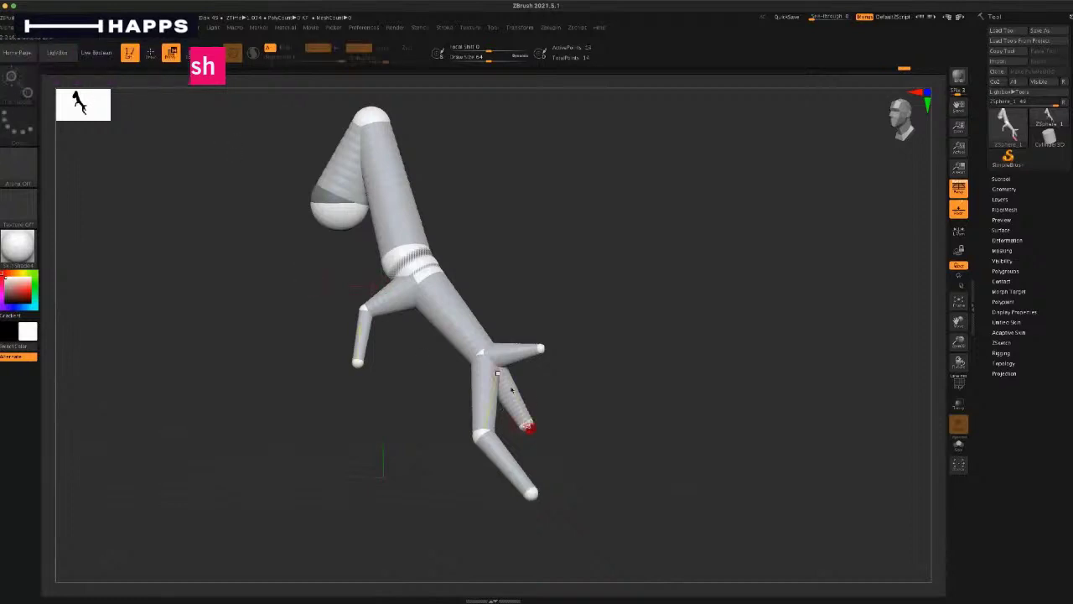
{"action": "left_click_drag", "start_coordinate": [575, 388], "coordinate": [505, 505]}
{"action": "left_click_drag", "start_coordinate": [536, 433], "coordinate": [464, 432]}
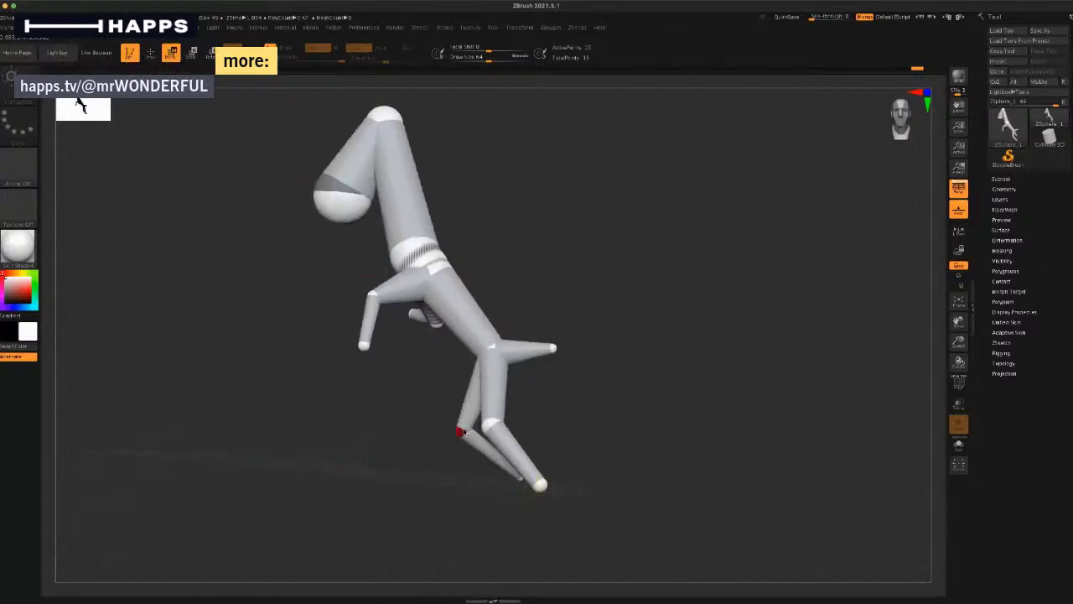
{"action": "mouse_move", "coordinate": [443, 487]}
{"action": "left_mouse_down"}
{"action": "mouse_move", "coordinate": [460, 491]}
{"action": "mouse_move", "coordinate": [451, 489]}
{"action": "left_mouse_up"}
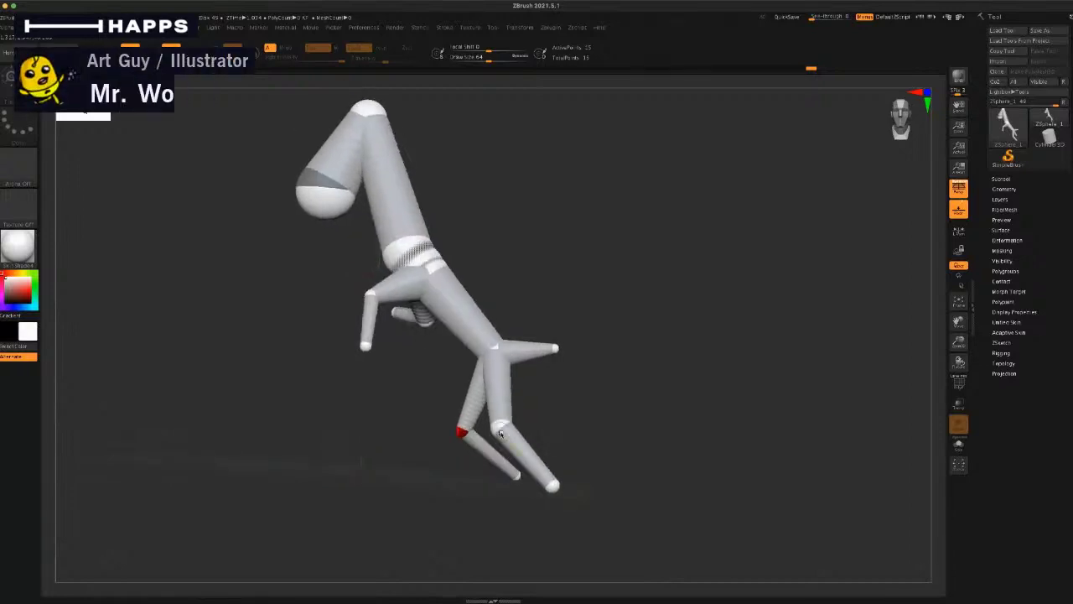
Step: Reposition the knees and feet of both hind legs so the lower legs point more steeply downward
{"action": "left_click_drag", "start_coordinate": [500, 426], "coordinate": [507, 422]}
{"action": "left_click_drag", "start_coordinate": [561, 491], "coordinate": [541, 506]}
{"action": "left_click_drag", "start_coordinate": [503, 496], "coordinate": [496, 512]}
{"action": "left_click_drag", "start_coordinate": [463, 435], "coordinate": [462, 432]}
{"action": "left_click_drag", "start_coordinate": [453, 472], "coordinate": [441, 500]}
{"action": "mouse_move", "coordinate": [430, 436]}
{"action": "left_mouse_down"}
{"action": "mouse_move", "coordinate": [420, 423]}
{"action": "mouse_move", "coordinate": [432, 416]}
{"action": "left_mouse_up"}
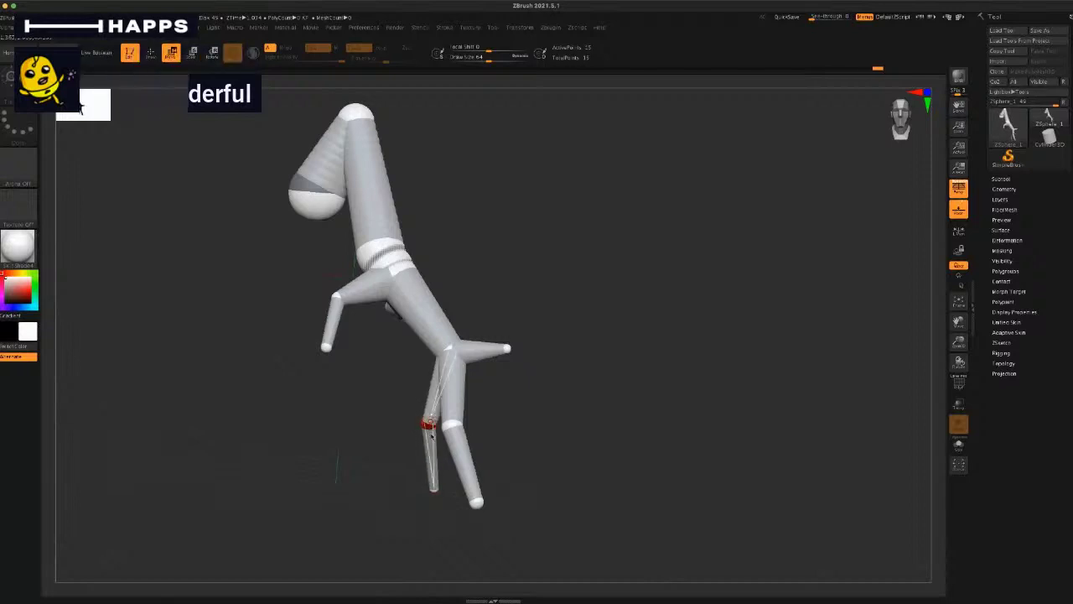
{"action": "left_click_drag", "start_coordinate": [444, 496], "coordinate": [427, 516]}
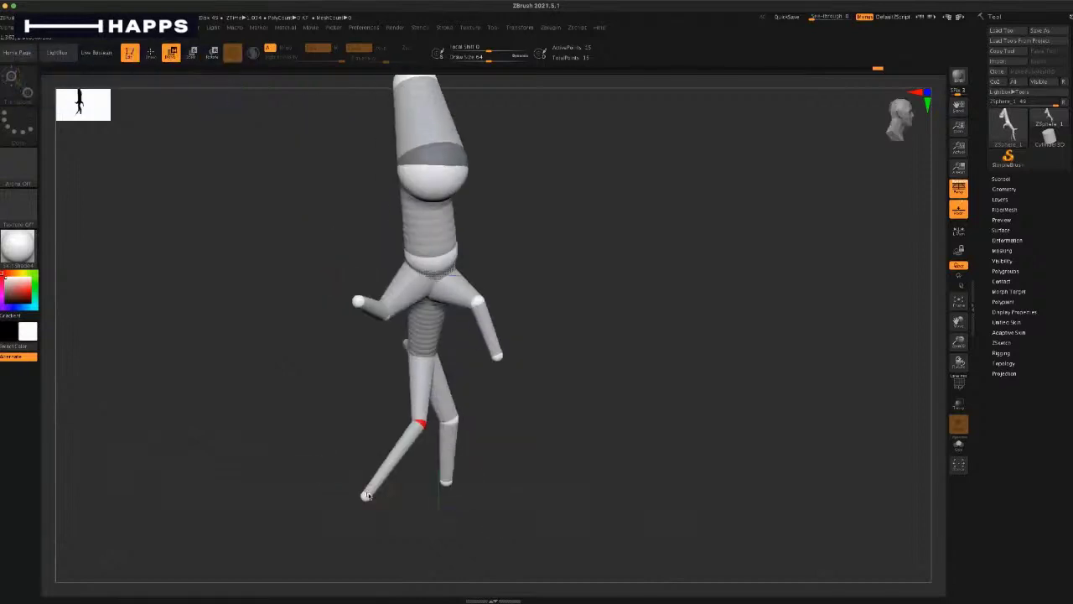
Step: Pull the splayed far hind foot inward beneath its knee, and move the near knee forward and down to bend the leg
{"action": "left_click_drag", "start_coordinate": [368, 496], "coordinate": [437, 507]}
{"action": "left_click_drag", "start_coordinate": [521, 495], "coordinate": [389, 504]}
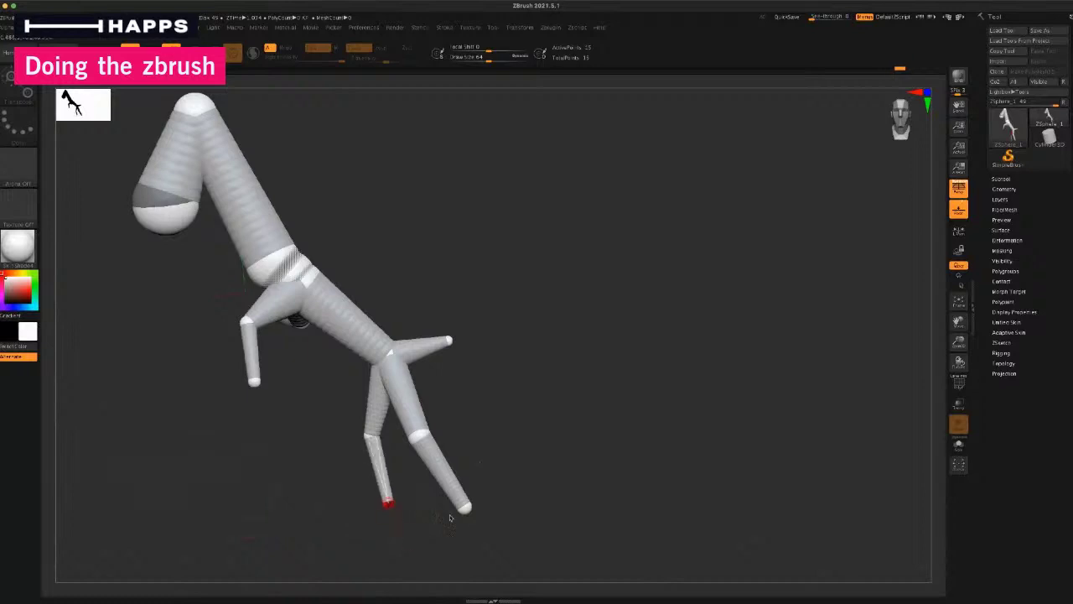
{"action": "left_click_drag", "start_coordinate": [470, 506], "coordinate": [397, 444]}
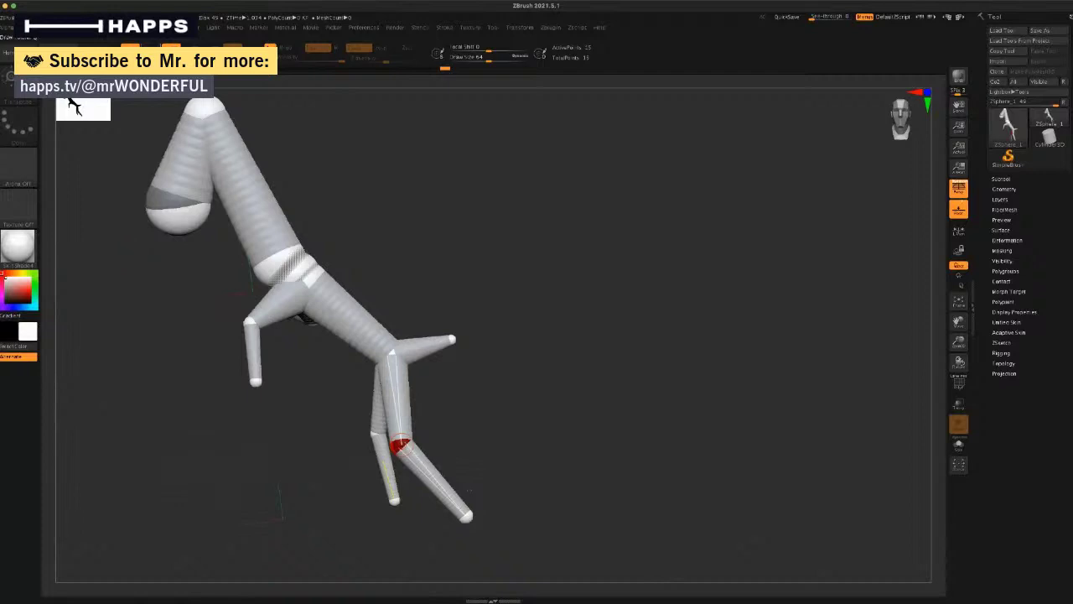
Step: Add a small child ZSphere at the near foreleg's tip and pull it backward into a short end segment
{"action": "left_click", "coordinate": [150, 52]}
{"action": "left_click_drag", "start_coordinate": [255, 384], "coordinate": [258, 384]}
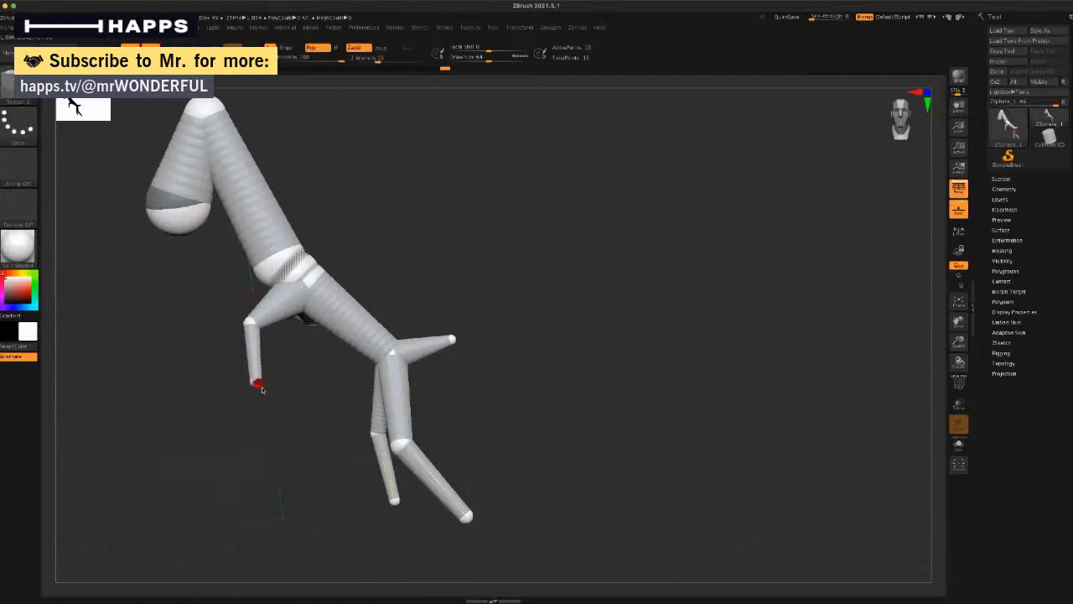
{"action": "left_click", "coordinate": [171, 52]}
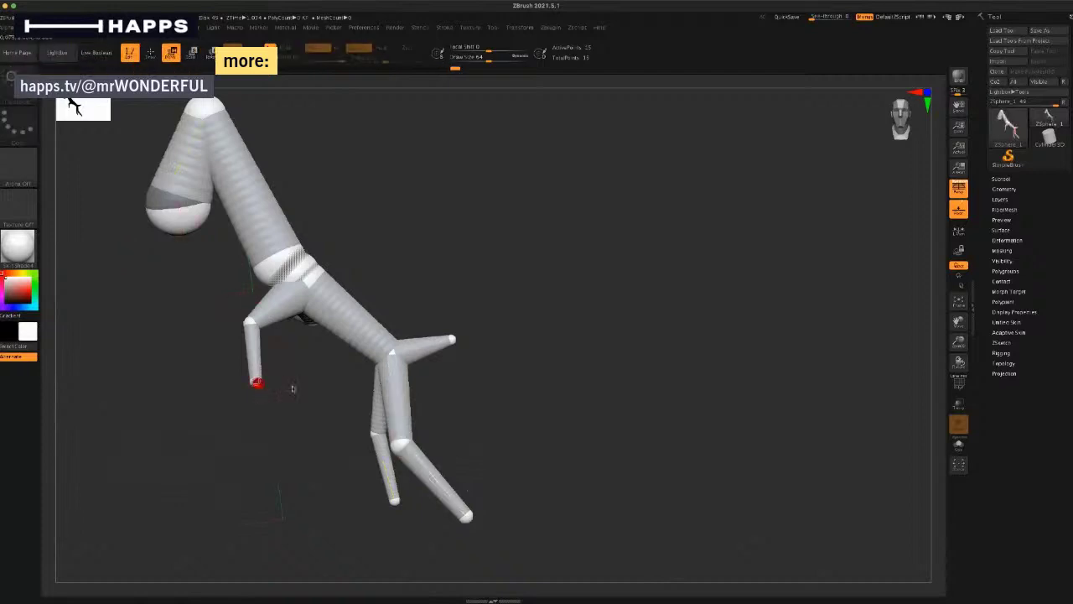
{"action": "mouse_move", "coordinate": [260, 386]}
{"action": "left_mouse_down"}
{"action": "mouse_move", "coordinate": [283, 403]}
{"action": "mouse_move", "coordinate": [250, 376]}
{"action": "mouse_move", "coordinate": [273, 389]}
{"action": "left_mouse_up"}
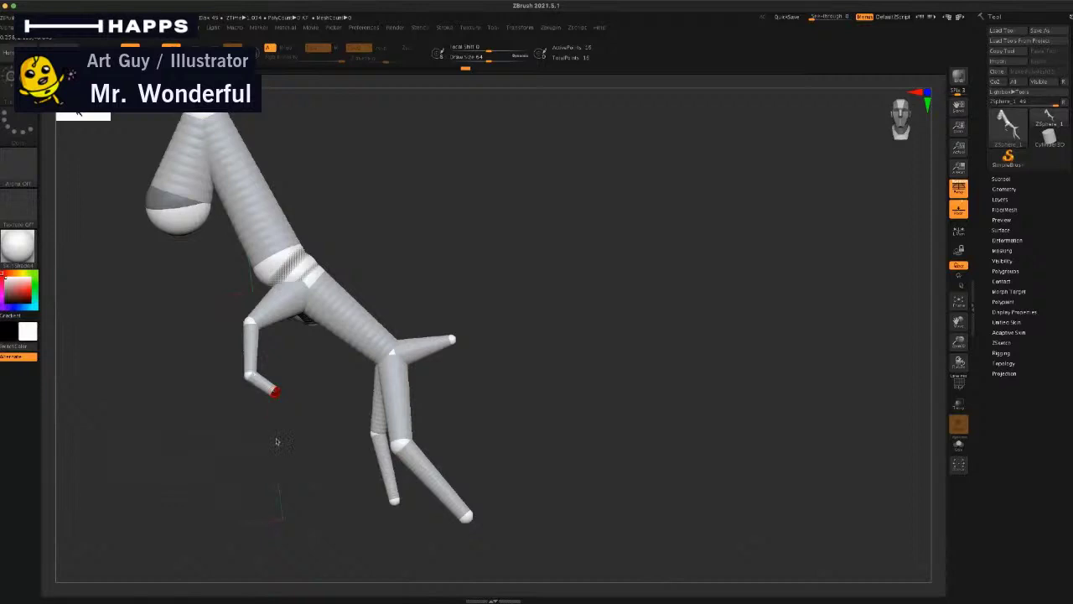
Step: Add a small child ZSphere at the other foreleg's tip and pull it downward into a matching short end segment
{"action": "left_click_drag", "start_coordinate": [277, 442], "coordinate": [260, 299]}
{"action": "left_click", "coordinate": [365, 308]}
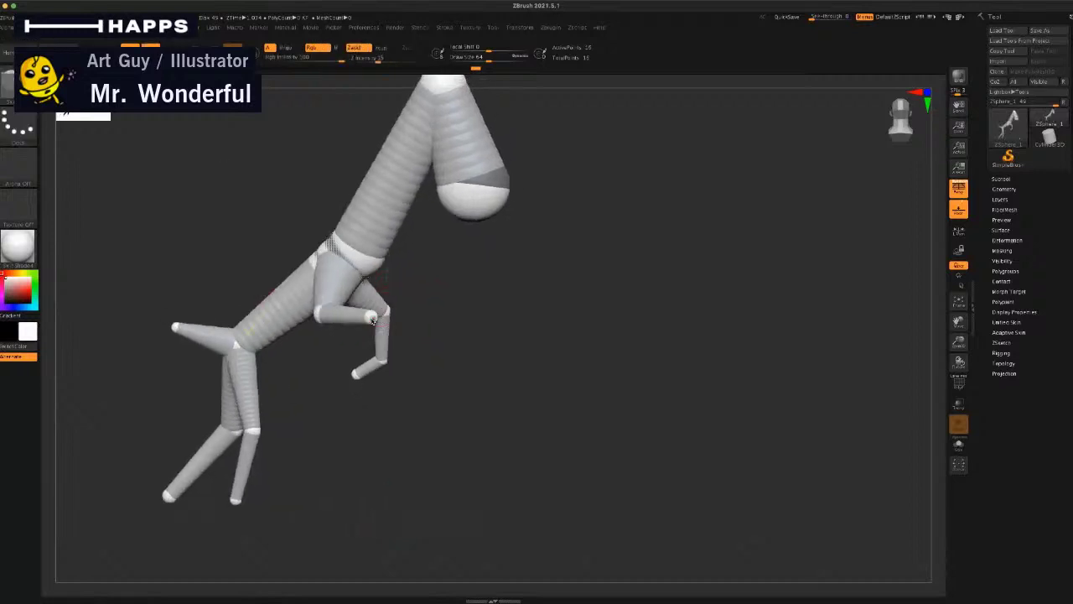
{"action": "left_click", "coordinate": [373, 319]}
{"action": "left_click_drag", "start_coordinate": [391, 377], "coordinate": [282, 330]}
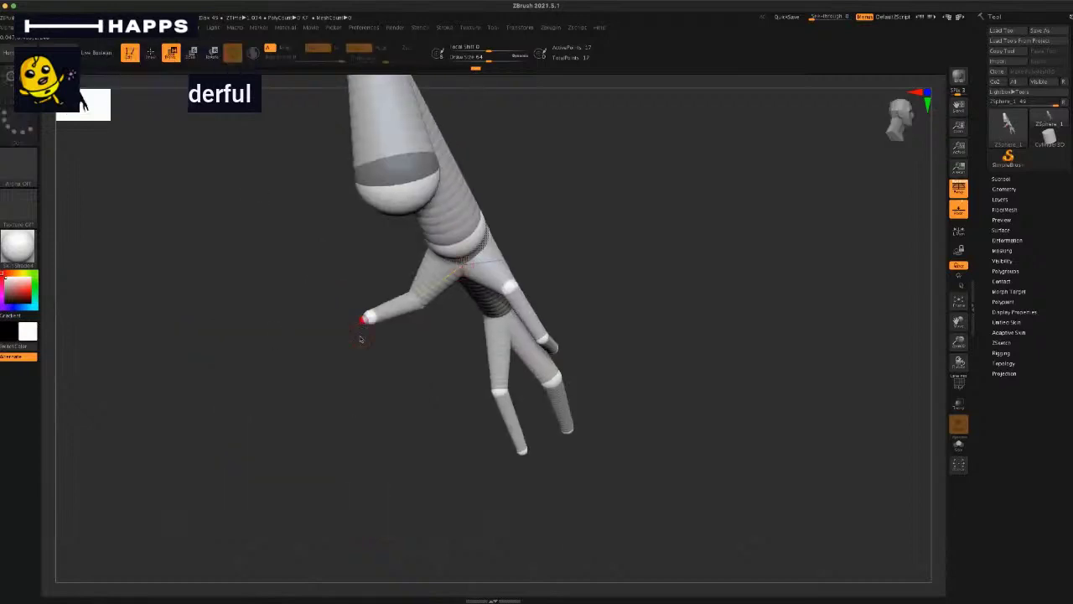
{"action": "left_click_drag", "start_coordinate": [359, 336], "coordinate": [362, 387]}
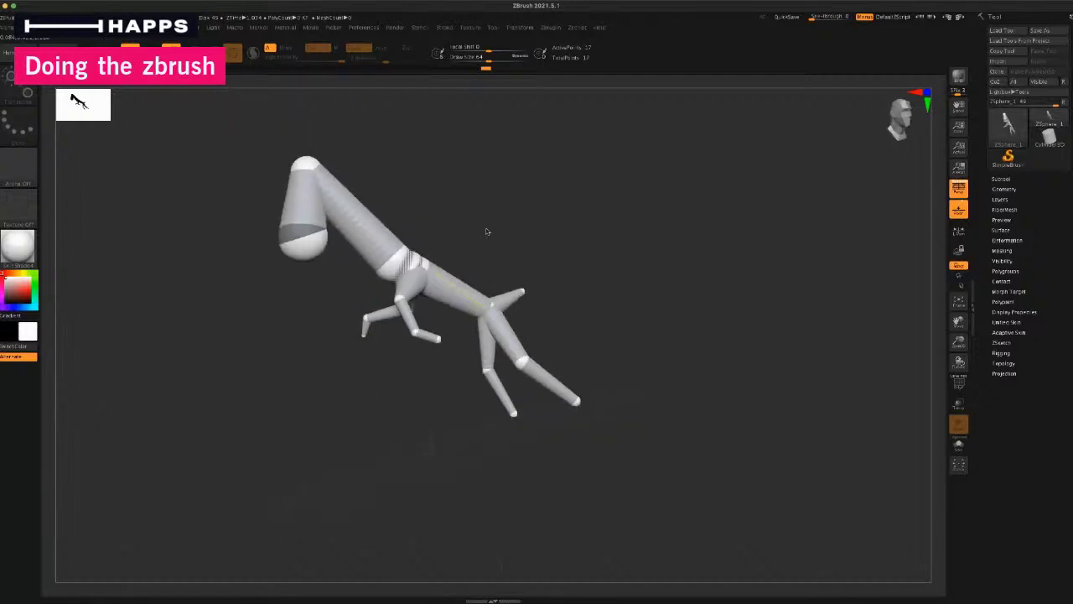
{"action": "mouse_move", "coordinate": [489, 232]}
{"action": "left_mouse_down"}
{"action": "mouse_move", "coordinate": [503, 229]}
{"action": "mouse_move", "coordinate": [498, 195]}
{"action": "mouse_move", "coordinate": [486, 229]}
{"action": "mouse_move", "coordinate": [495, 226]}
{"action": "mouse_move", "coordinate": [450, 232]}
{"action": "mouse_move", "coordinate": [493, 224]}
{"action": "left_mouse_up"}
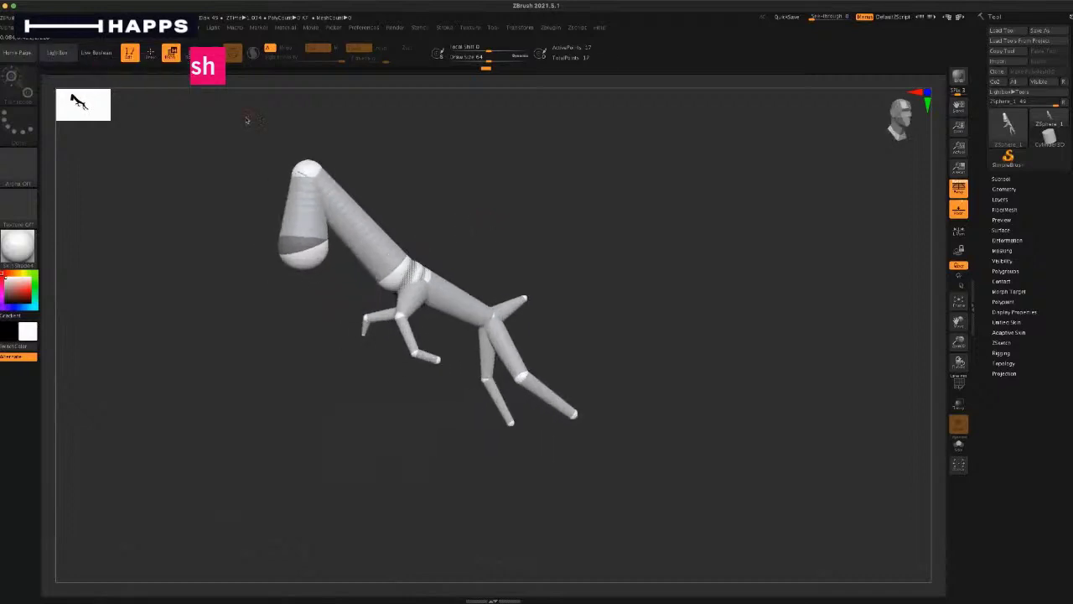
Step: Insert a ZSphere joint in the head segment just below the neck's peak, and scale down the ZSphere at the head's end
{"action": "key", "text": "q"}
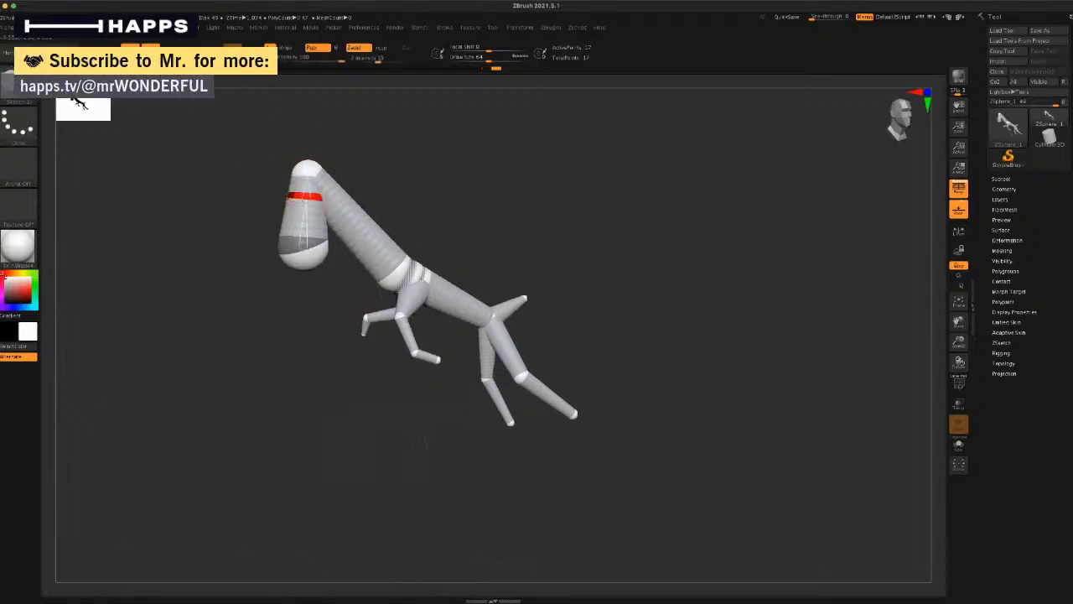
{"action": "key", "text": "w"}
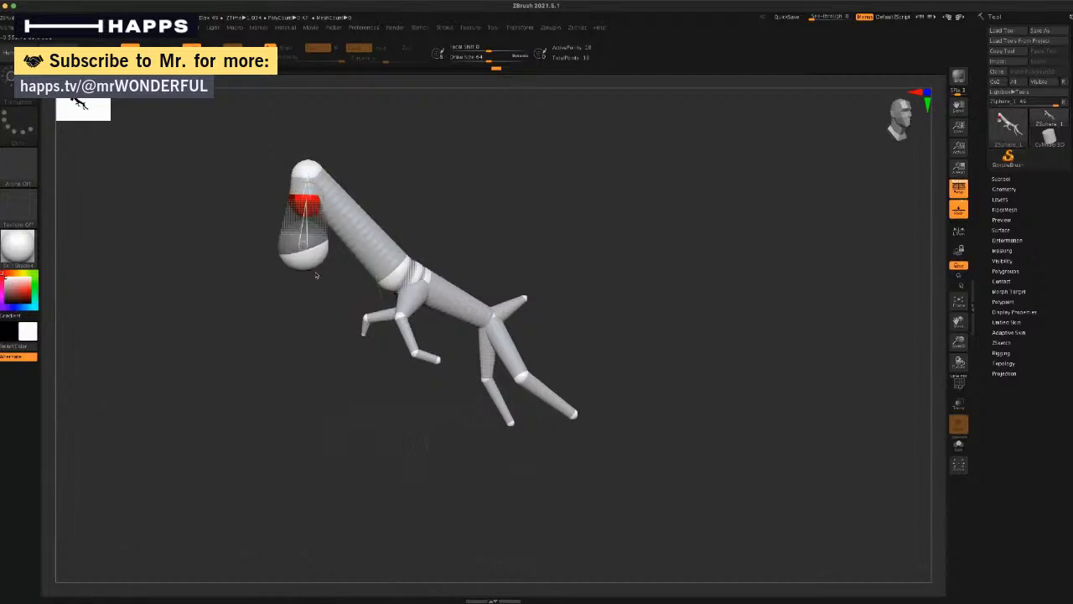
{"action": "left_click_drag", "start_coordinate": [323, 199], "coordinate": [325, 202]}
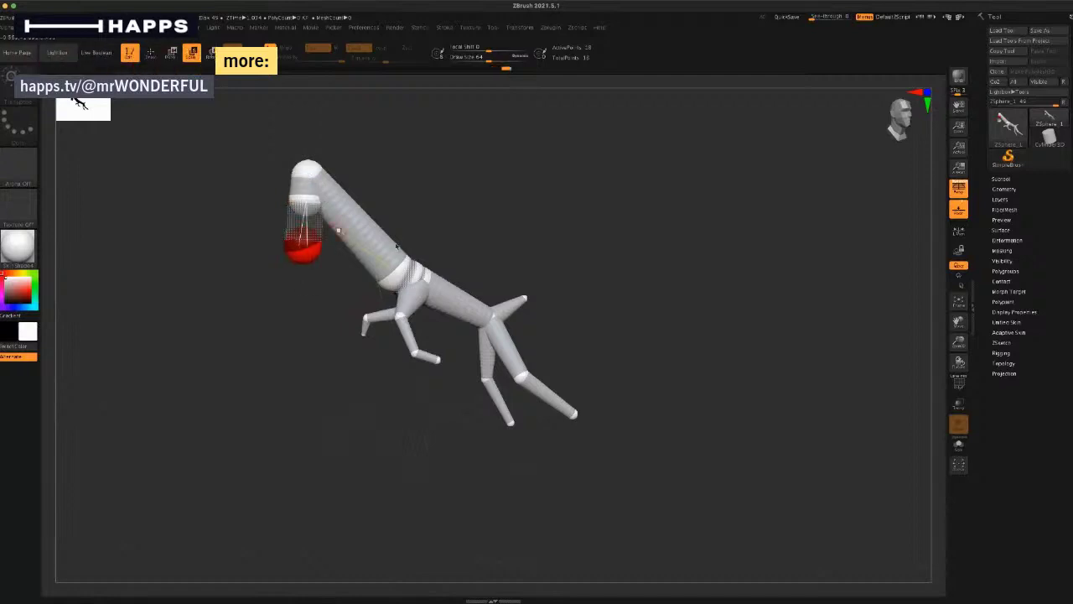
{"action": "left_click_drag", "start_coordinate": [512, 231], "coordinate": [453, 247], "text": "alt"}
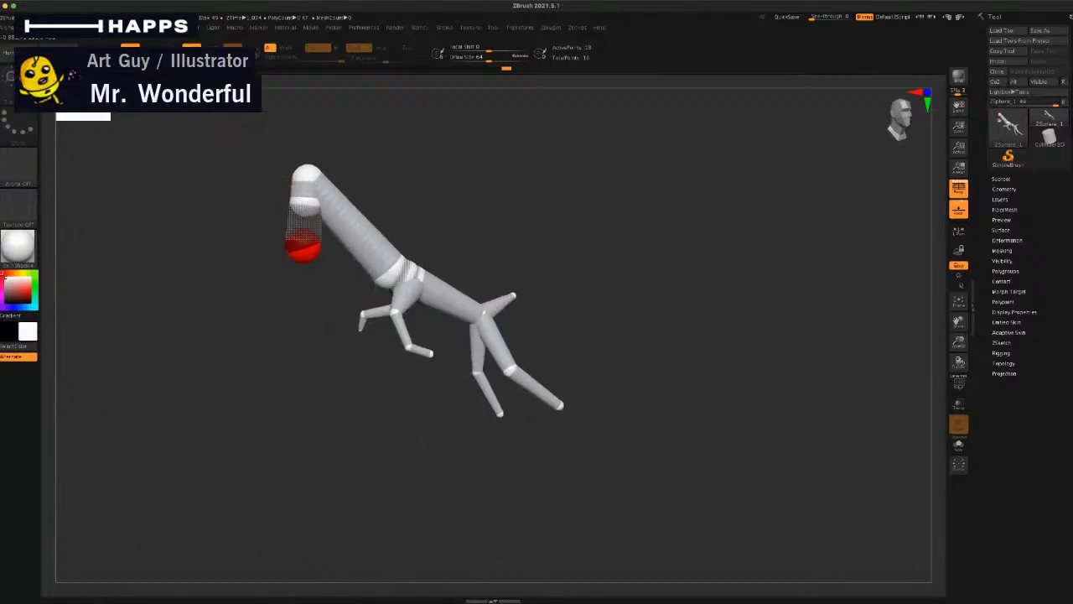
Step: Insert a joint midway along the neck and pull it outward, adjusting the peak joint and head end to curve the neck
{"action": "left_click", "coordinate": [150, 52]}
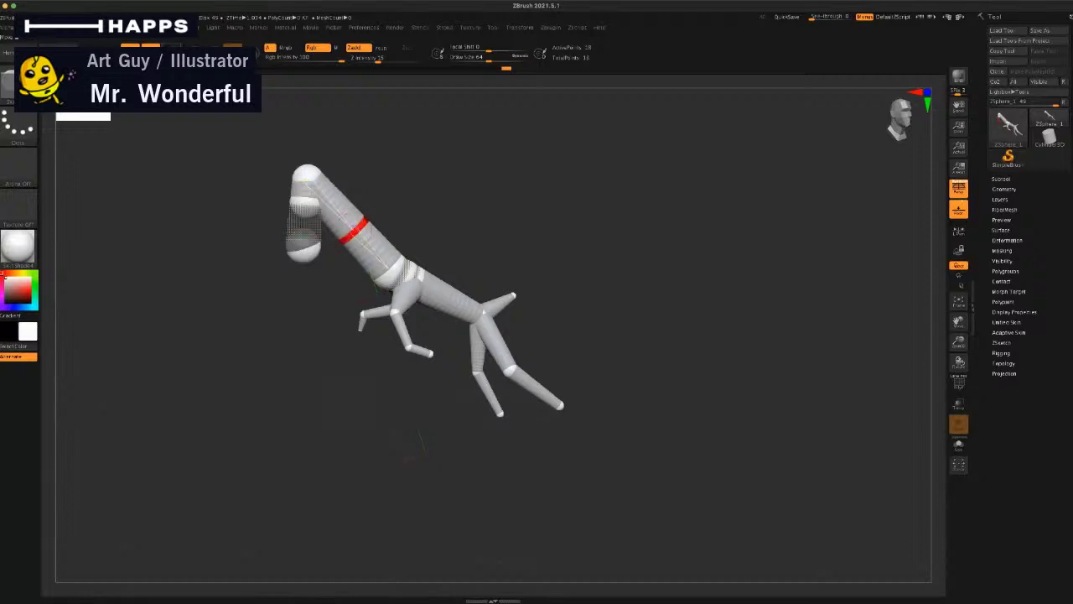
{"action": "left_click", "coordinate": [171, 52]}
{"action": "mouse_move", "coordinate": [393, 267]}
{"action": "left_mouse_down"}
{"action": "mouse_move", "coordinate": [401, 258]}
{"action": "mouse_move", "coordinate": [393, 269]}
{"action": "left_mouse_up"}
{"action": "left_click_drag", "start_coordinate": [354, 230], "coordinate": [367, 219]}
{"action": "left_click_drag", "start_coordinate": [309, 172], "coordinate": [316, 169]}
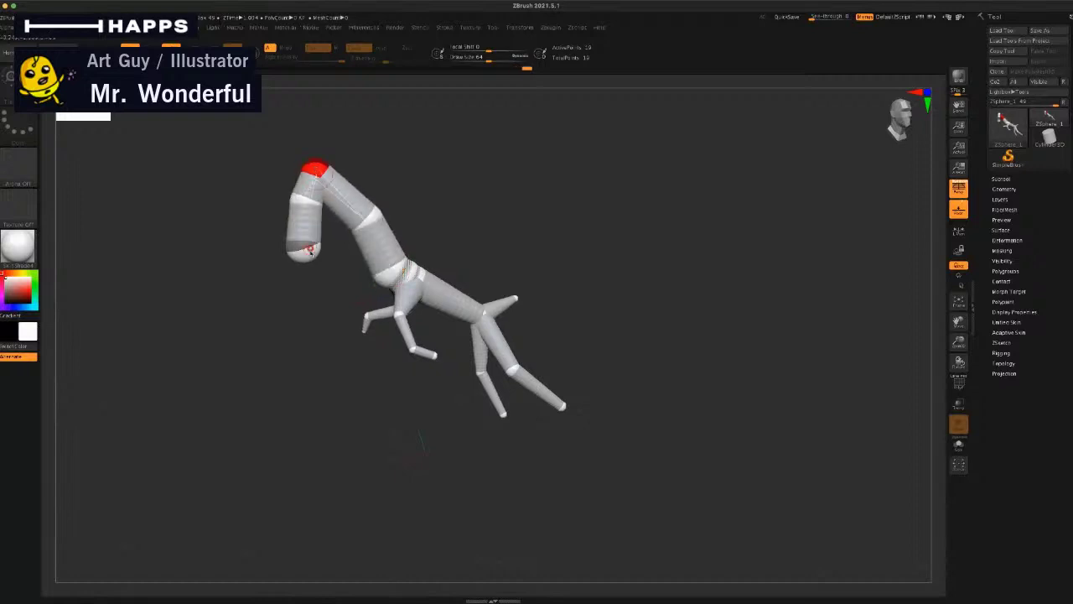
{"action": "left_click_drag", "start_coordinate": [307, 254], "coordinate": [318, 255]}
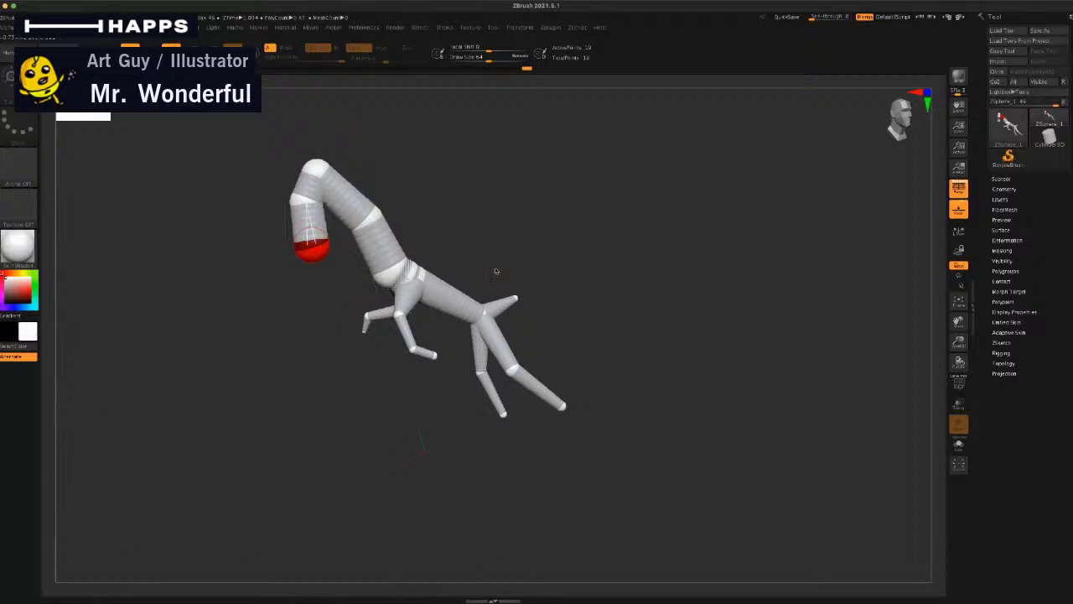
{"action": "mouse_move", "coordinate": [495, 271]}
{"action": "left_mouse_down", "text": "alt"}
{"action": "mouse_move", "coordinate": [505, 273]}
{"action": "mouse_move", "coordinate": [504, 253]}
{"action": "mouse_move", "coordinate": [436, 258]}
{"action": "mouse_move", "coordinate": [478, 252]}
{"action": "mouse_move", "coordinate": [494, 291]}
{"action": "left_mouse_up", "text": "alt"}
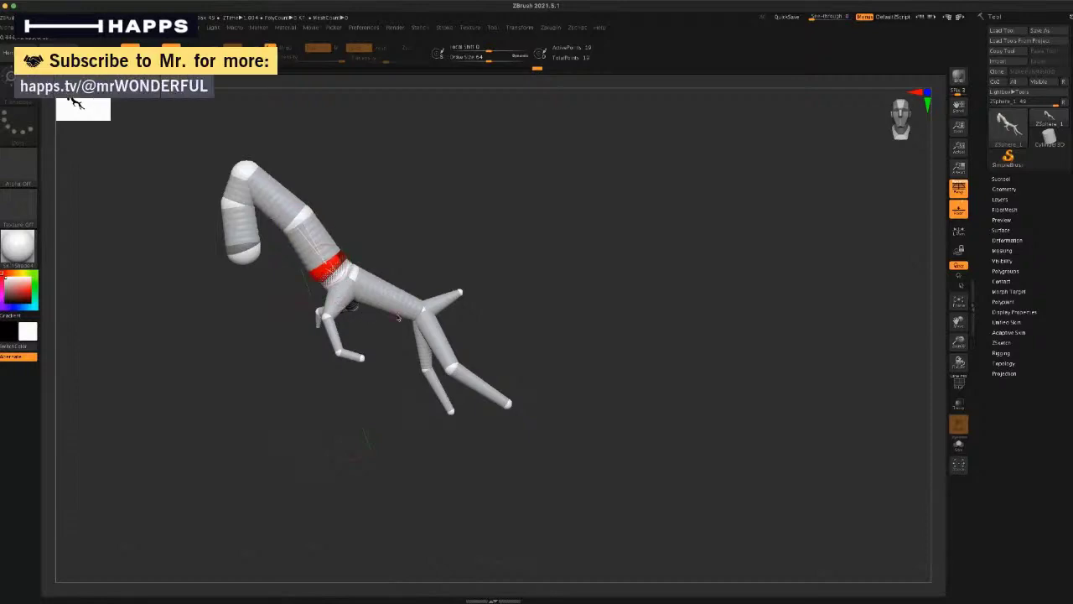
Step: Insert a ZSphere joint in the middle of the torso and pull it slightly down to bend the back
{"action": "left_click", "coordinate": [151, 53]}
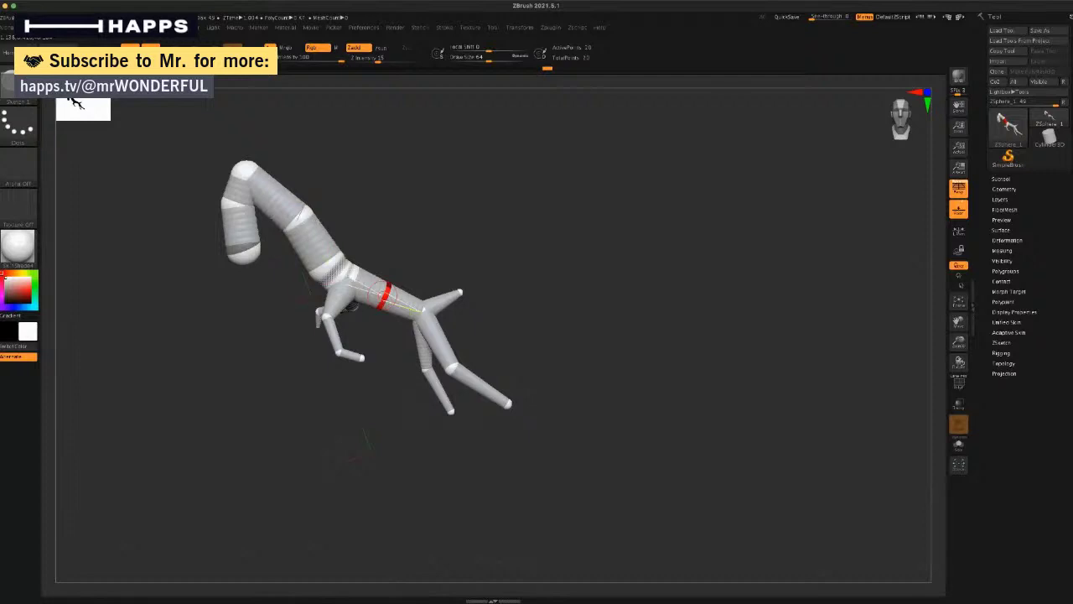
{"action": "left_click", "coordinate": [171, 52]}
{"action": "left_click_drag", "start_coordinate": [385, 300], "coordinate": [381, 309]}
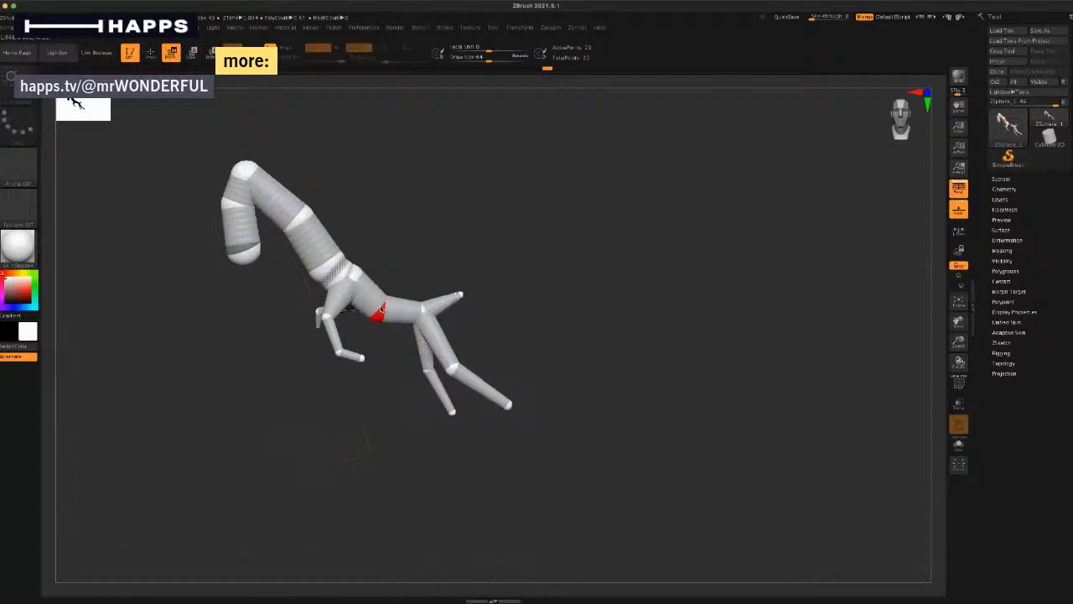
{"action": "left_click_drag", "start_coordinate": [463, 201], "coordinate": [434, 327], "text": "alt"}
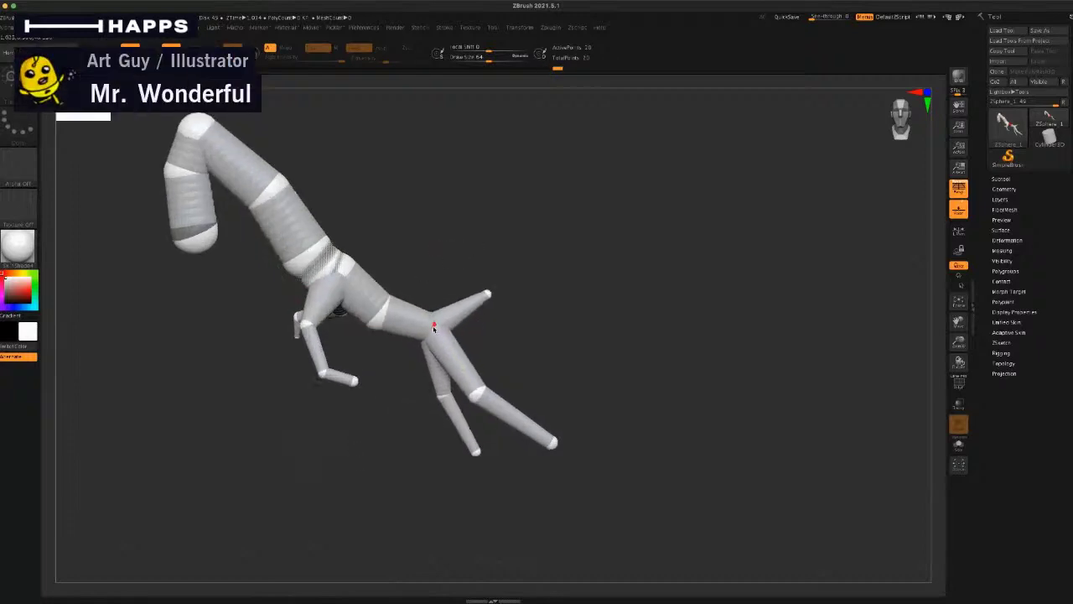
Step: Scale up the hip joint, the hind knees and the thinner hind foot to thicken the animal's hindquarters
{"action": "left_click", "coordinate": [372, 320]}
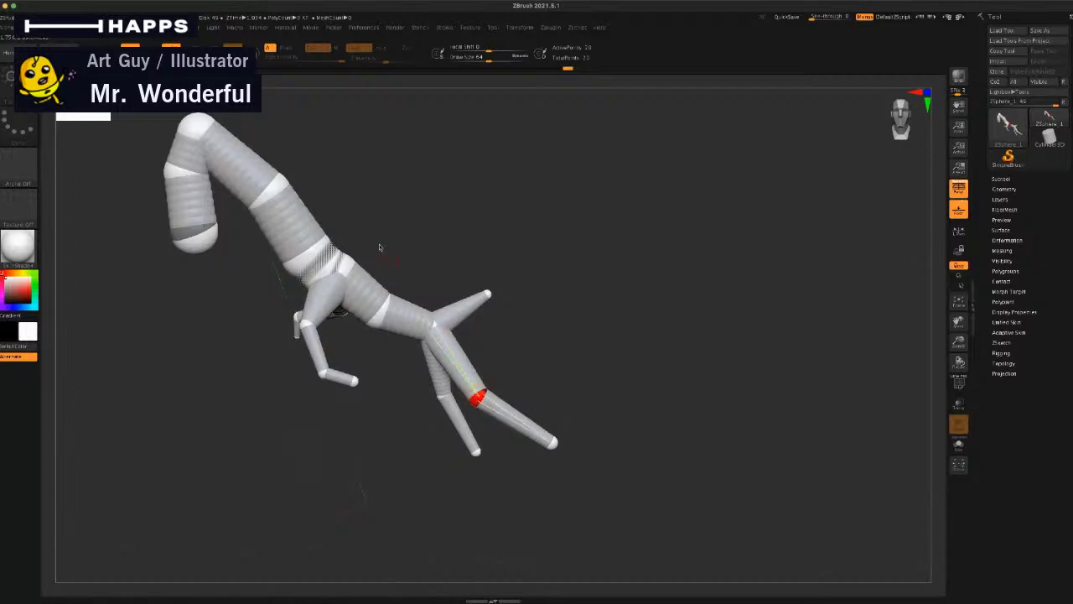
{"action": "key", "text": "w"}
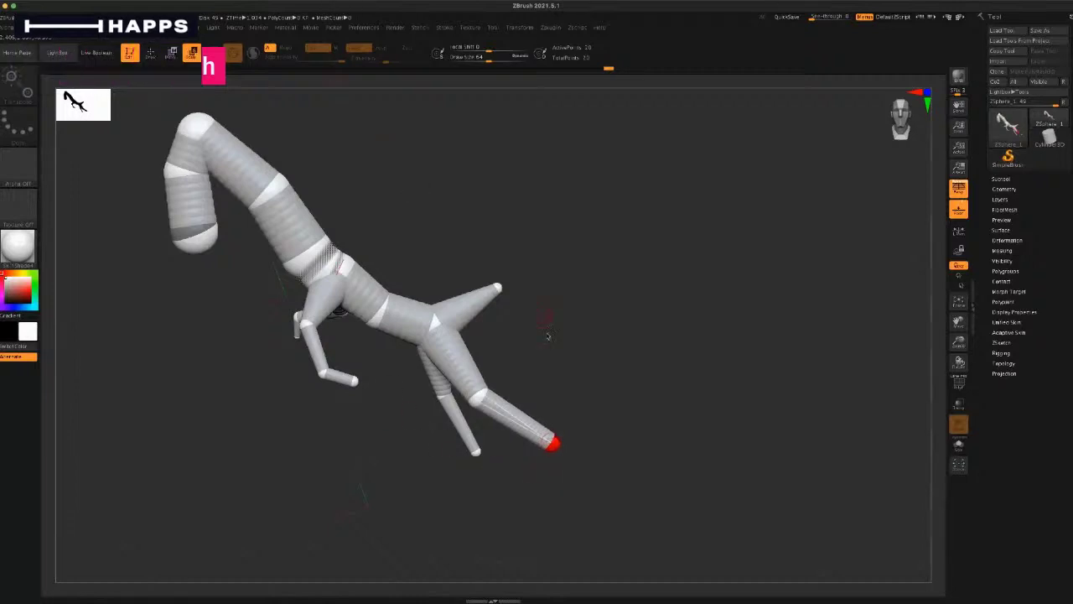
{"action": "left_click_drag", "start_coordinate": [553, 361], "coordinate": [301, 328]}
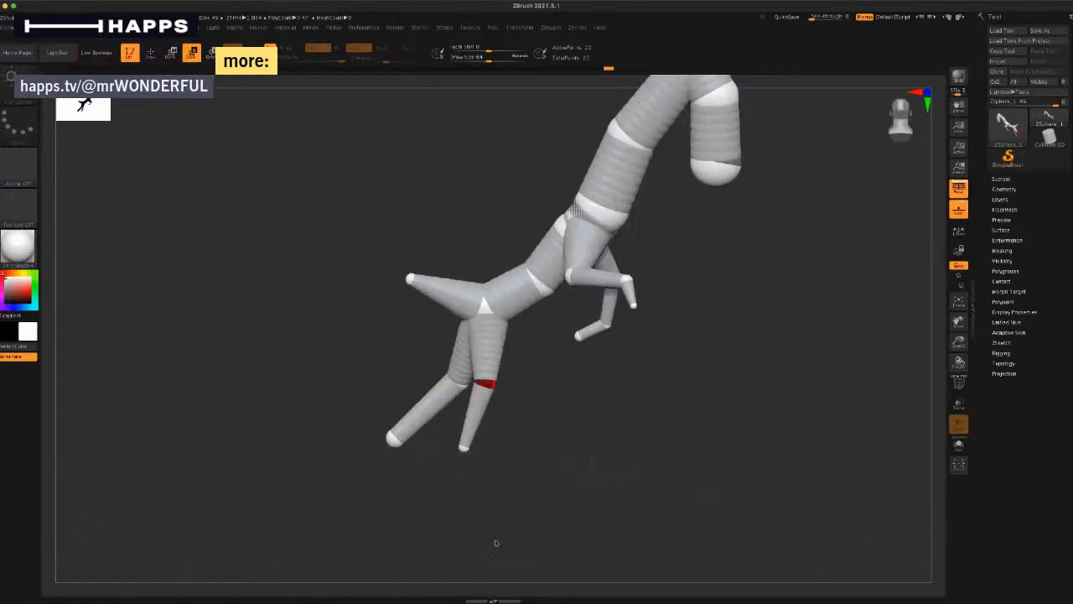
{"action": "left_click", "coordinate": [464, 451]}
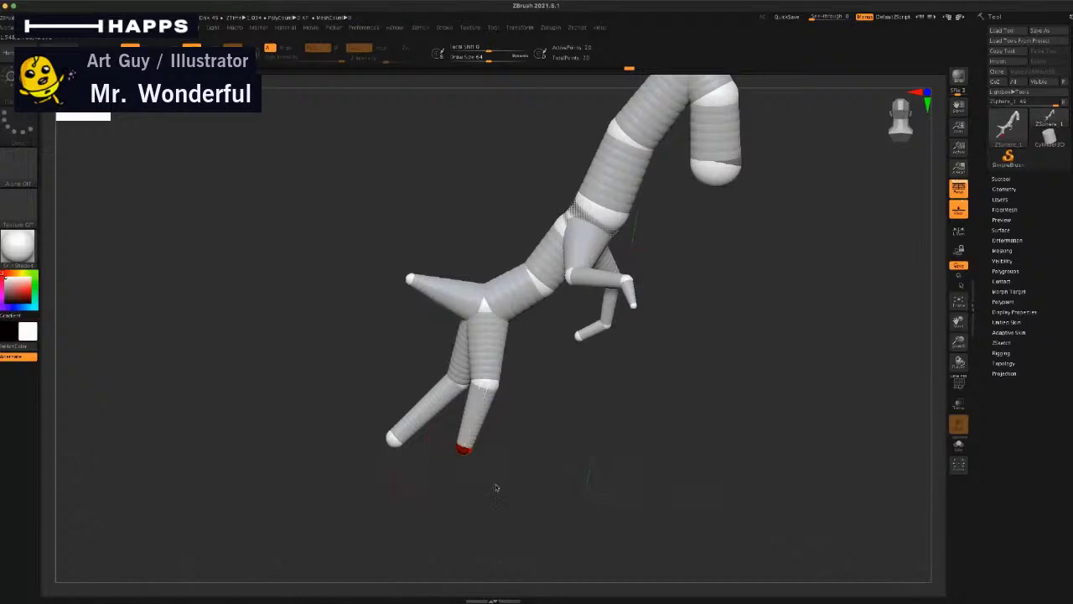
{"action": "left_click_drag", "start_coordinate": [496, 488], "coordinate": [561, 457], "text": "alt"}
{"action": "left_click_drag", "start_coordinate": [562, 457], "coordinate": [509, 339]}
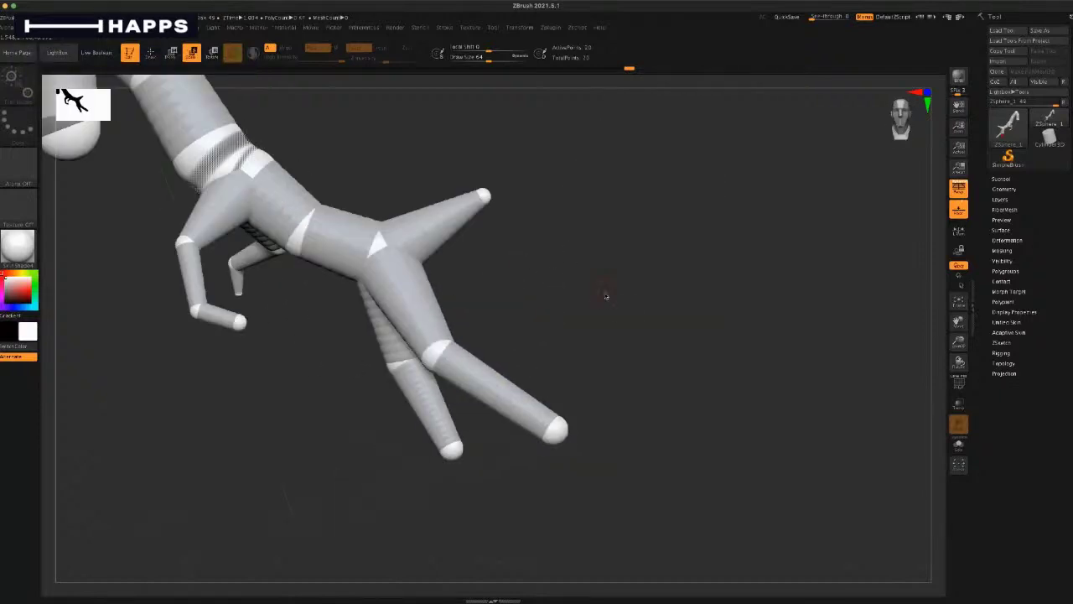
{"action": "left_click_drag", "start_coordinate": [618, 304], "coordinate": [550, 321]}
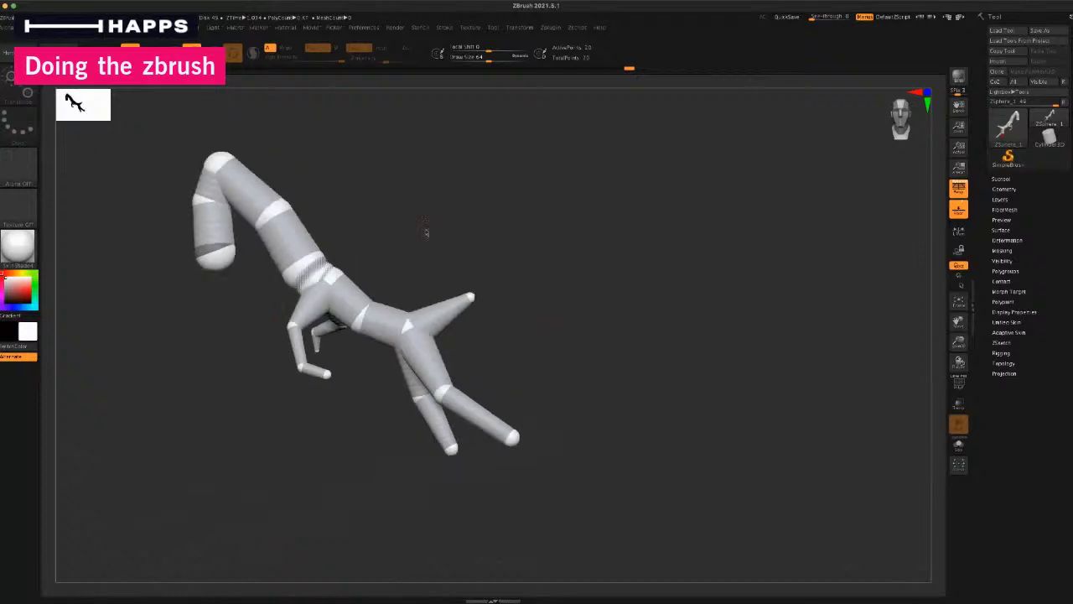
Step: Inspect the armature from both sides and from the front to check the proportions of its legs and body
{"action": "left_click_drag", "start_coordinate": [364, 192], "coordinate": [378, 199]}
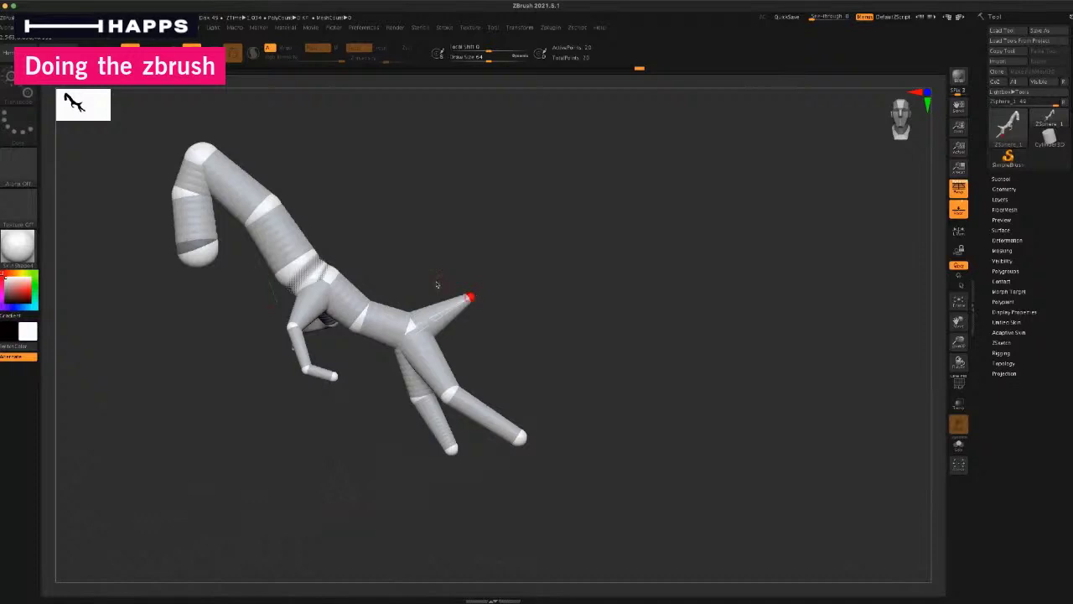
{"action": "left_click_drag", "start_coordinate": [521, 273], "coordinate": [489, 295]}
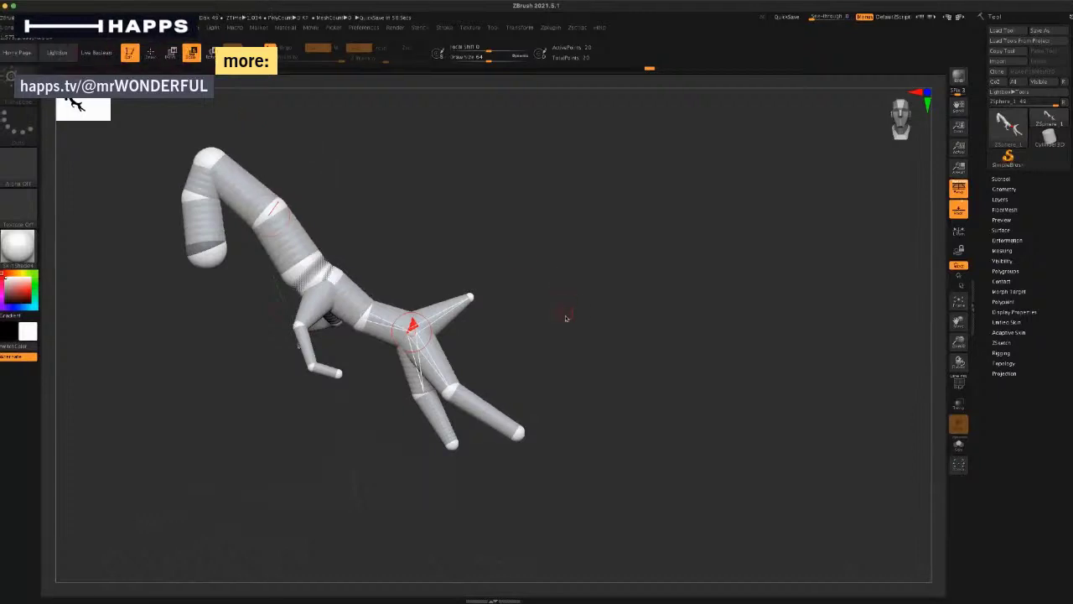
{"action": "left_click_drag", "start_coordinate": [576, 314], "coordinate": [580, 361], "text": "alt"}
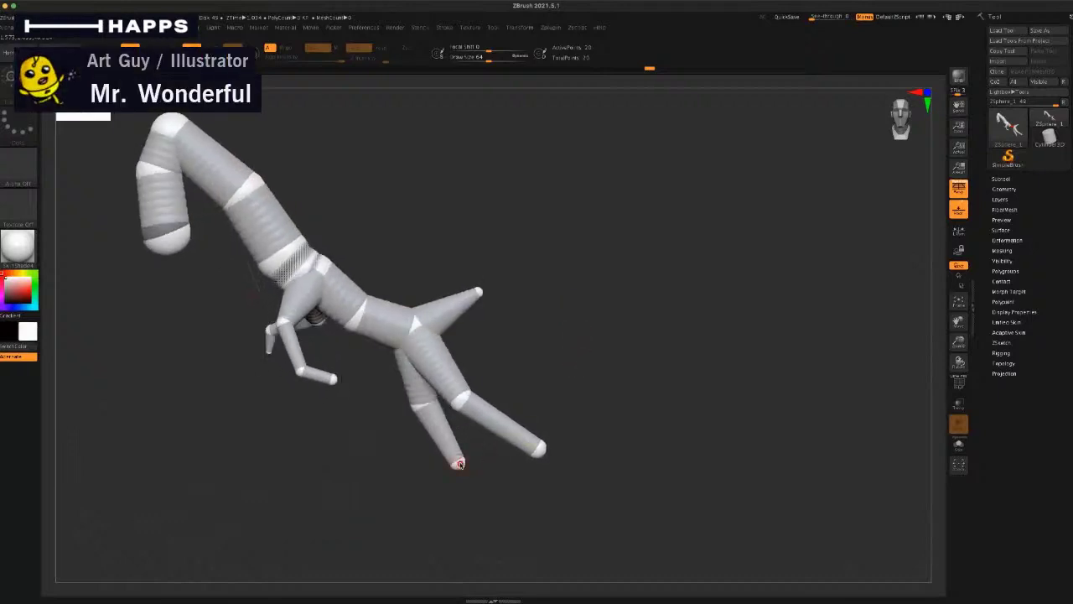
{"action": "left_click", "coordinate": [457, 463]}
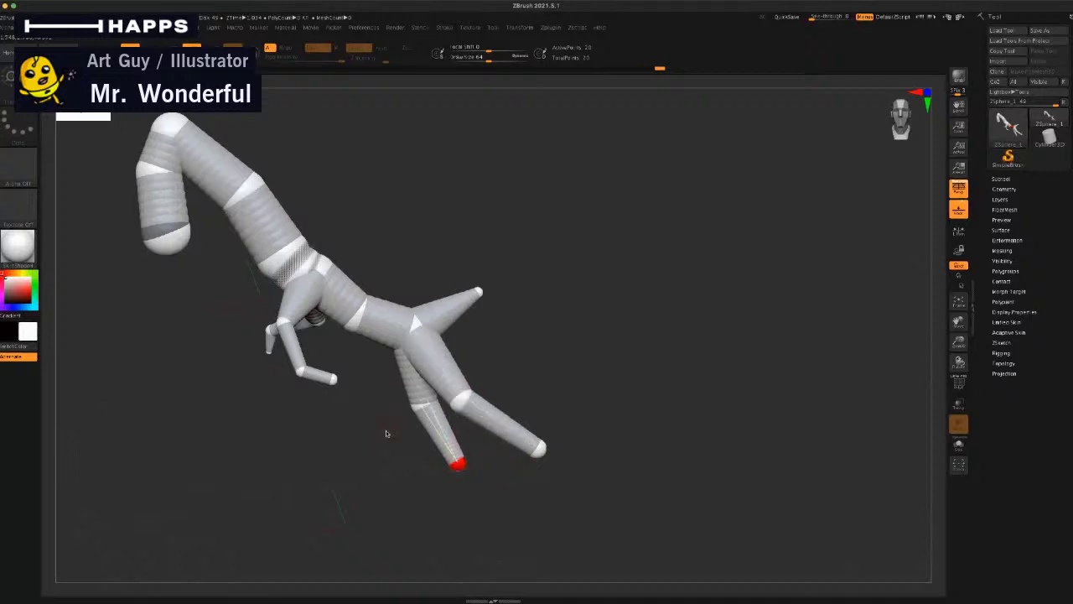
{"action": "left_click_drag", "start_coordinate": [386, 433], "coordinate": [558, 325]}
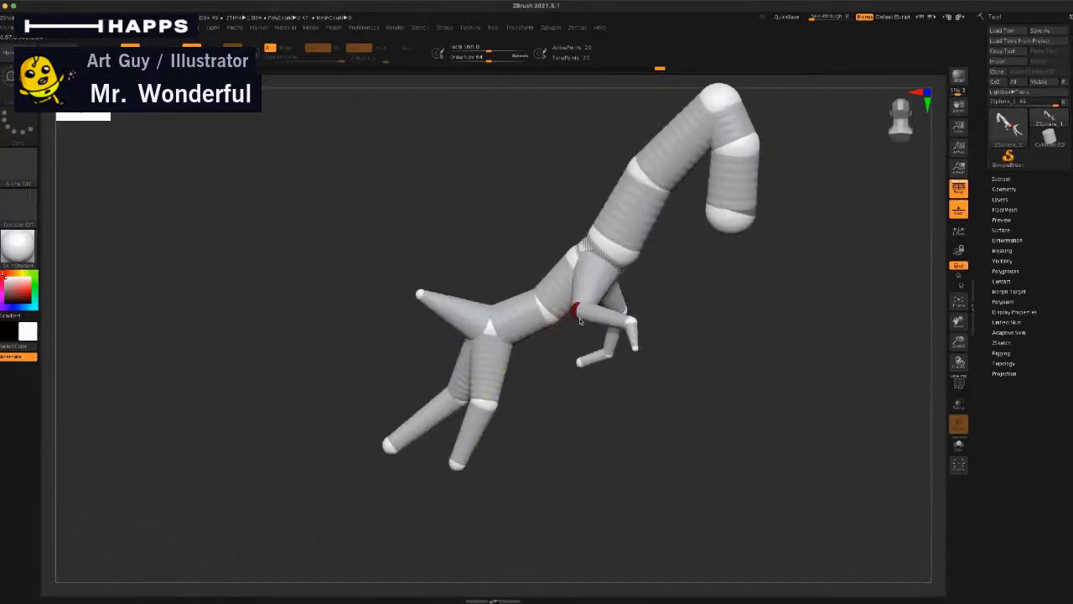
{"action": "left_click_drag", "start_coordinate": [636, 360], "coordinate": [465, 304]}
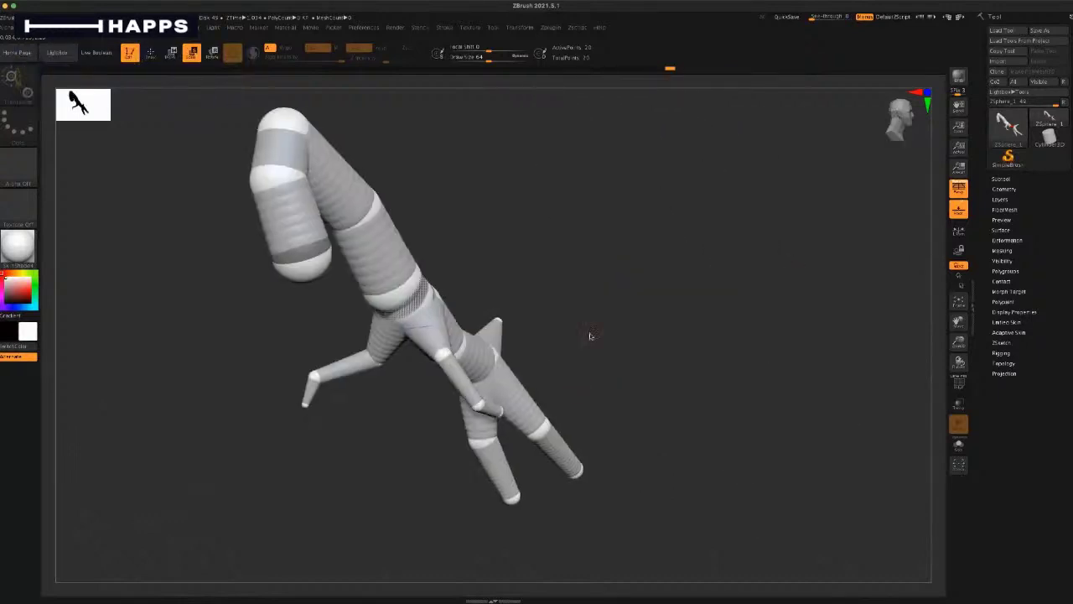
{"action": "mouse_move", "coordinate": [591, 335]}
{"action": "left_mouse_down"}
{"action": "mouse_move", "coordinate": [558, 323]}
{"action": "mouse_move", "coordinate": [629, 319]}
{"action": "mouse_move", "coordinate": [594, 338]}
{"action": "mouse_move", "coordinate": [626, 355]}
{"action": "mouse_move", "coordinate": [594, 354]}
{"action": "left_mouse_up"}
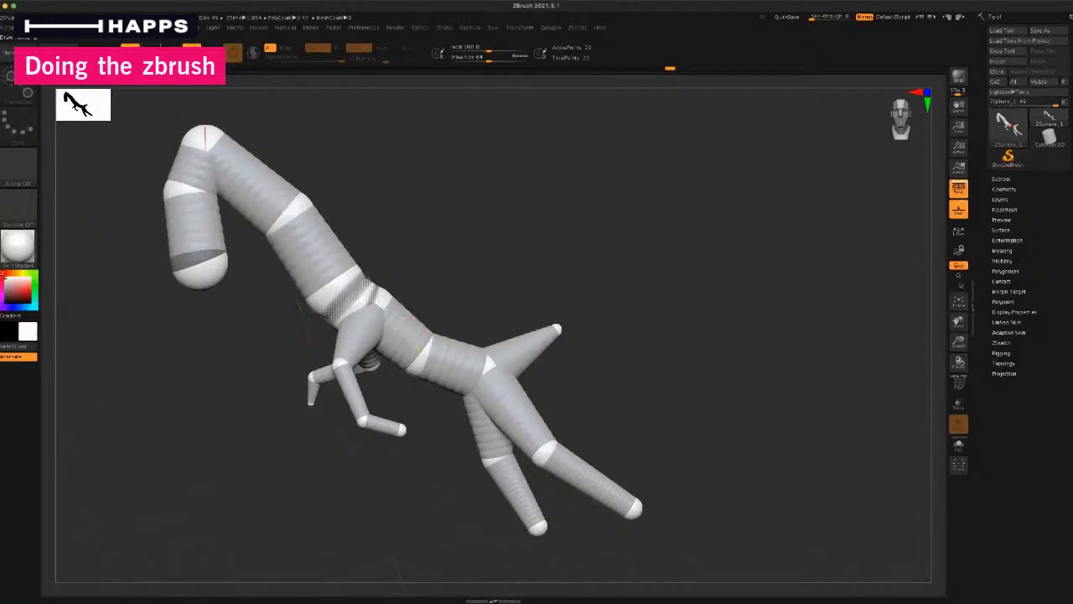
Step: Move the mid-neck joint outward and shift the neck's peak and the head joints back toward the body to reshape the neck curve
{"action": "key", "text": "w"}
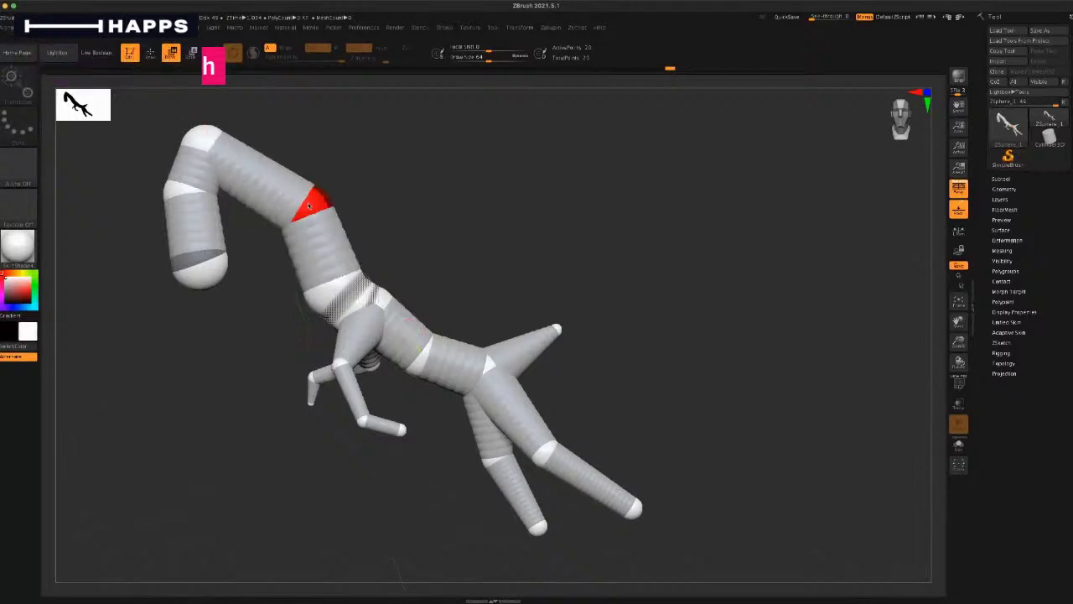
{"action": "left_click_drag", "start_coordinate": [209, 136], "coordinate": [230, 145]}
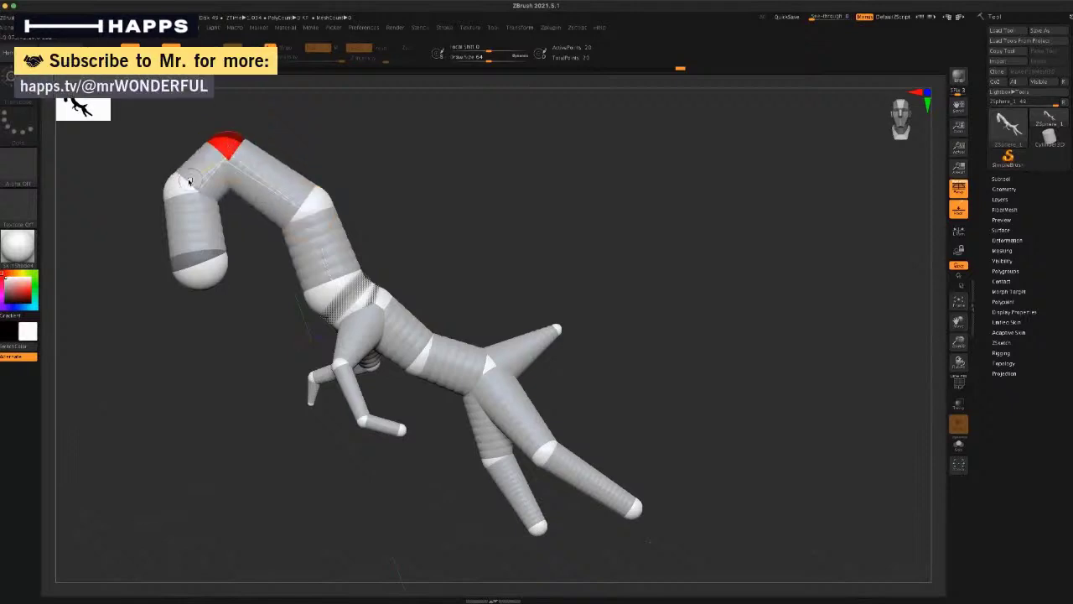
{"action": "left_click_drag", "start_coordinate": [184, 189], "coordinate": [193, 190]}
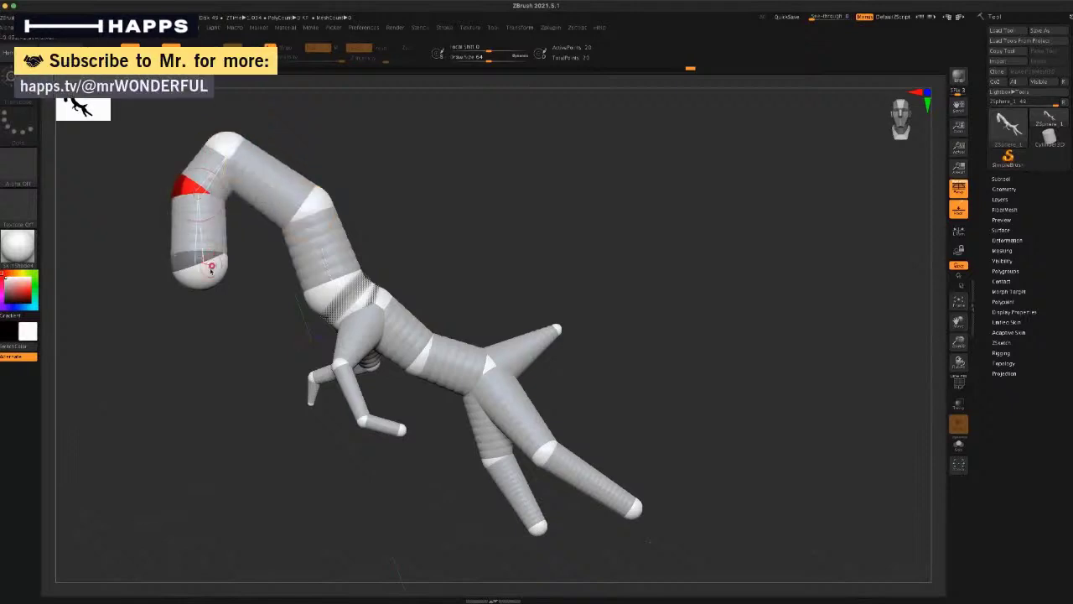
{"action": "left_click_drag", "start_coordinate": [212, 269], "coordinate": [237, 265]}
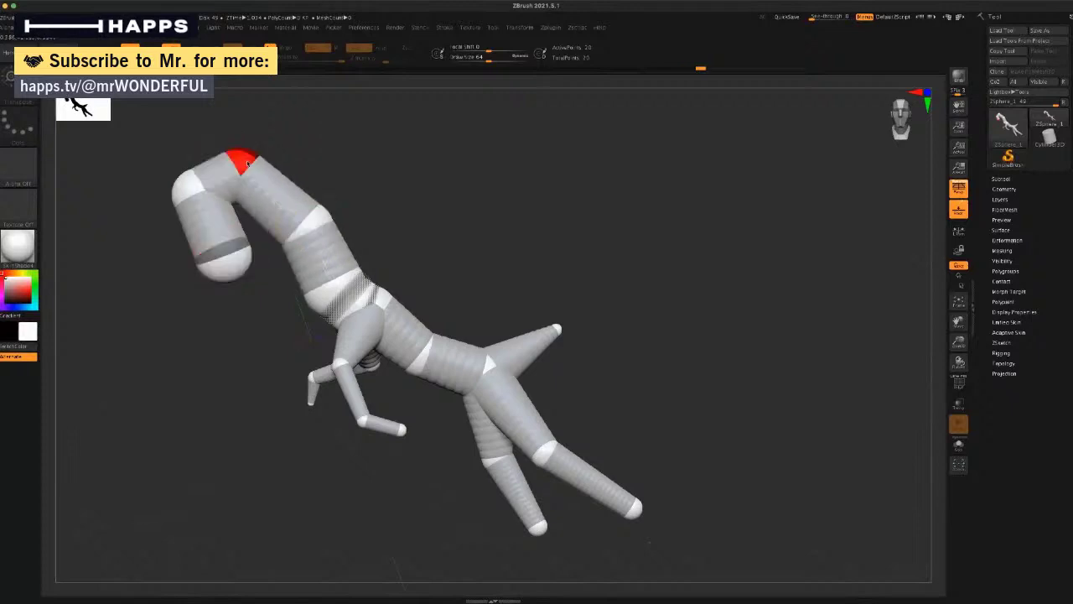
{"action": "left_click_drag", "start_coordinate": [248, 163], "coordinate": [249, 164]}
{"action": "mouse_move", "coordinate": [273, 318]}
{"action": "left_mouse_down"}
{"action": "mouse_move", "coordinate": [264, 323]}
{"action": "mouse_move", "coordinate": [274, 327]}
{"action": "left_mouse_up"}
{"action": "left_click_drag", "start_coordinate": [493, 235], "coordinate": [414, 311], "text": "alt"}
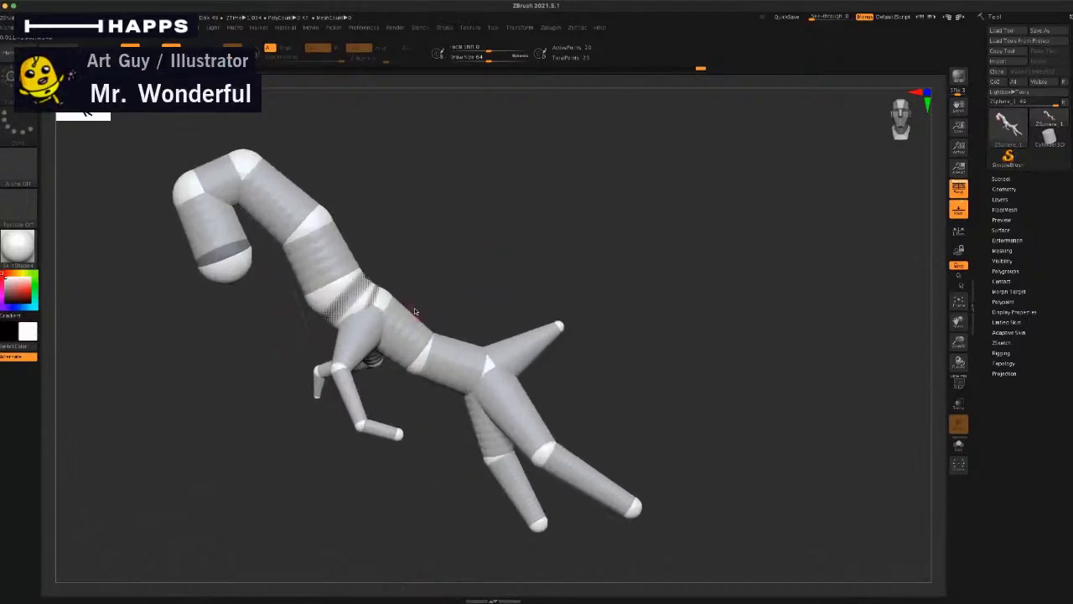
Step: Pull the mid-torso joint down to deepen the bend in the back, and reposition the far hind foot and far front leg
{"action": "left_click_drag", "start_coordinate": [421, 355], "coordinate": [413, 370]}
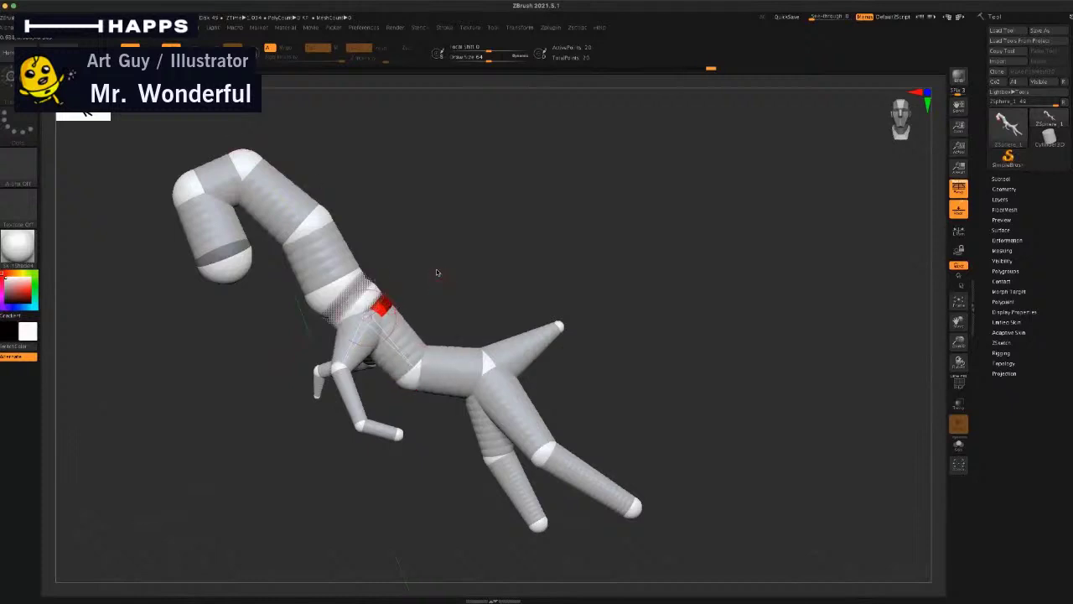
{"action": "mouse_move", "coordinate": [435, 273]}
{"action": "left_mouse_down"}
{"action": "mouse_move", "coordinate": [459, 276]}
{"action": "mouse_move", "coordinate": [397, 310]}
{"action": "mouse_move", "coordinate": [443, 278]}
{"action": "mouse_move", "coordinate": [423, 276]}
{"action": "mouse_move", "coordinate": [477, 256]}
{"action": "mouse_move", "coordinate": [447, 261]}
{"action": "mouse_move", "coordinate": [479, 259]}
{"action": "mouse_move", "coordinate": [467, 272]}
{"action": "mouse_move", "coordinate": [441, 269]}
{"action": "mouse_move", "coordinate": [407, 335]}
{"action": "left_mouse_up"}
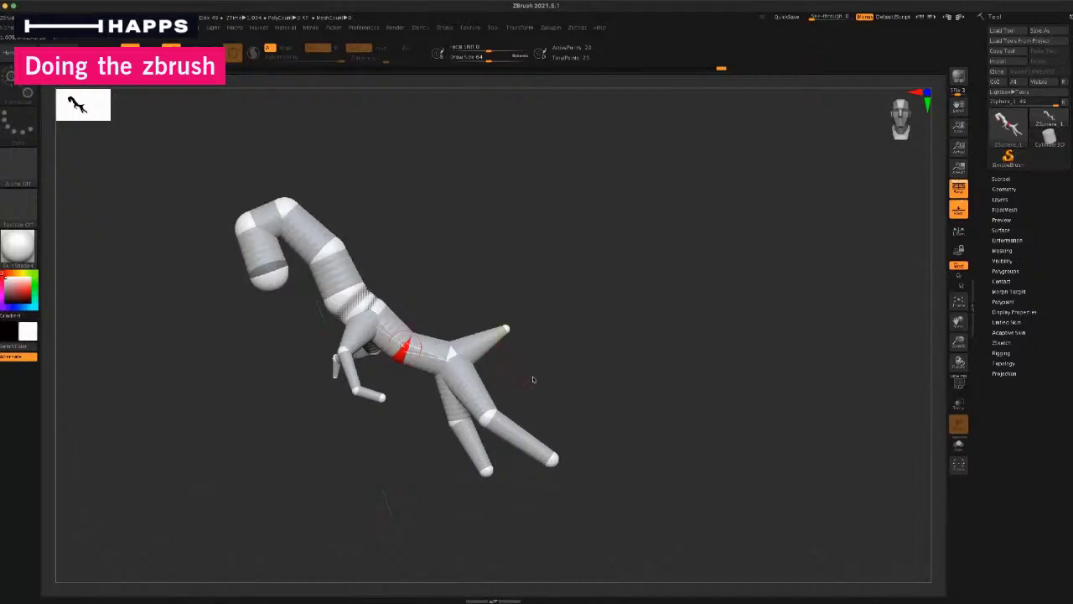
{"action": "left_click_drag", "start_coordinate": [536, 381], "coordinate": [545, 381], "text": "alt"}
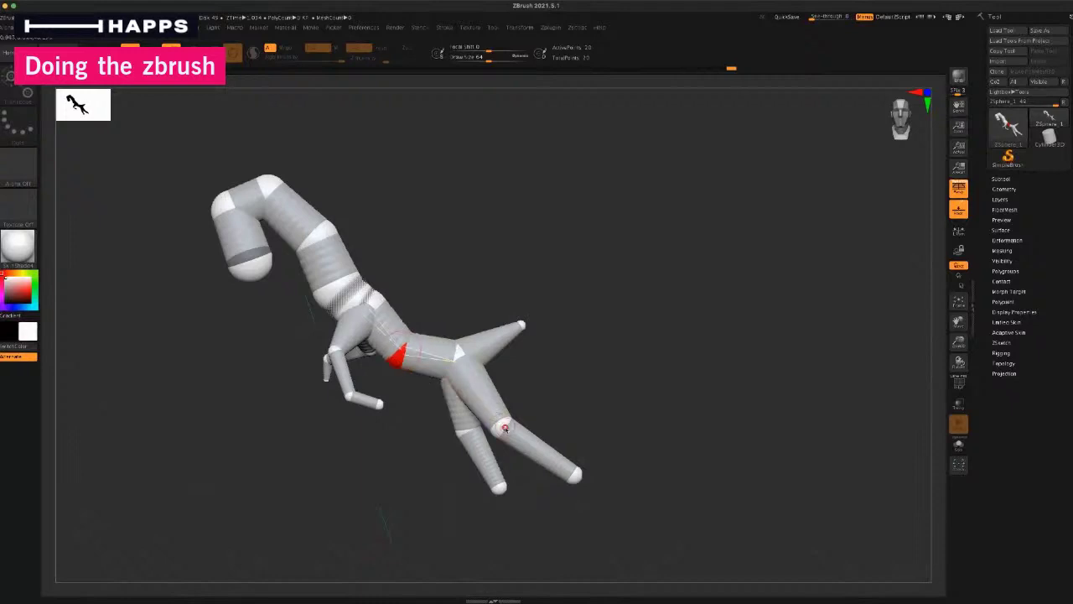
{"action": "left_click_drag", "start_coordinate": [507, 430], "coordinate": [505, 429]}
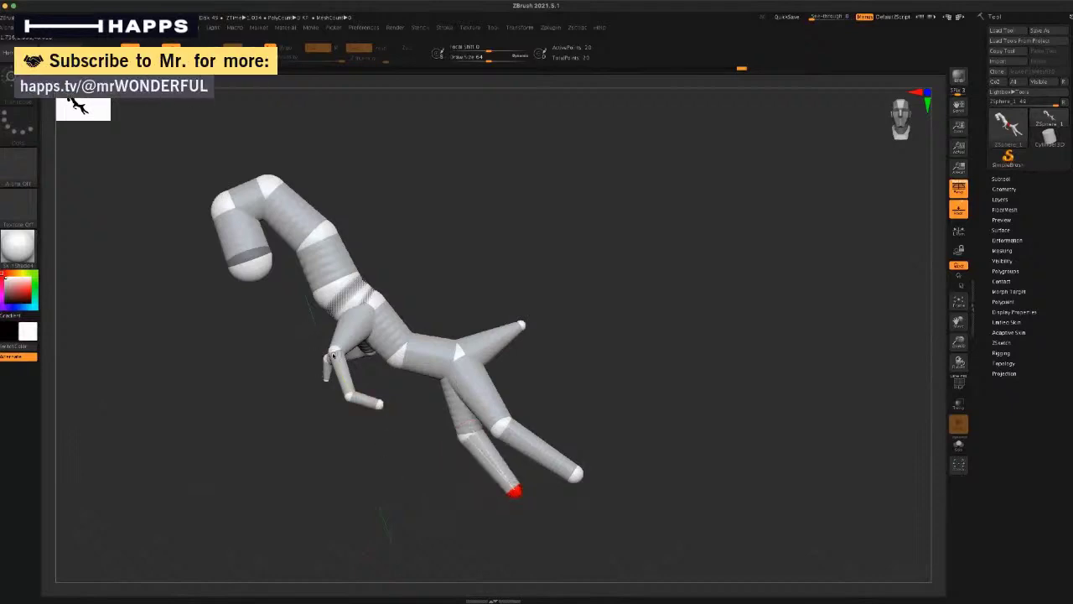
{"action": "left_click_drag", "start_coordinate": [334, 402], "coordinate": [339, 354]}
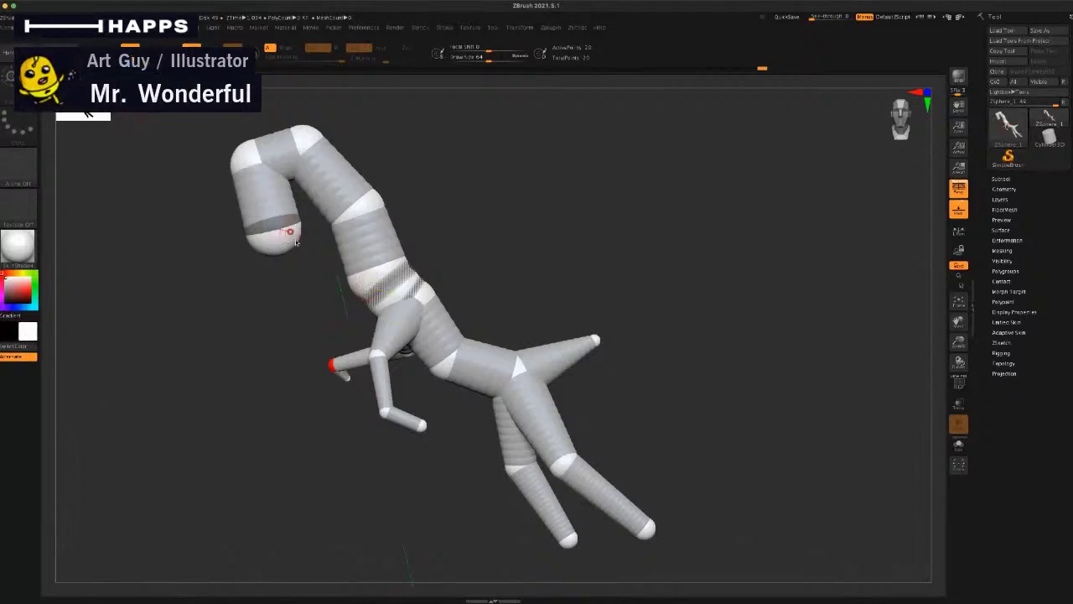
Step: Adjust the neck's base, middle and peak joints to smooth its curve, and pull the end of the head down to lengthen it
{"action": "left_click_drag", "start_coordinate": [375, 278], "coordinate": [442, 239]}
{"action": "left_click_drag", "start_coordinate": [372, 203], "coordinate": [369, 206]}
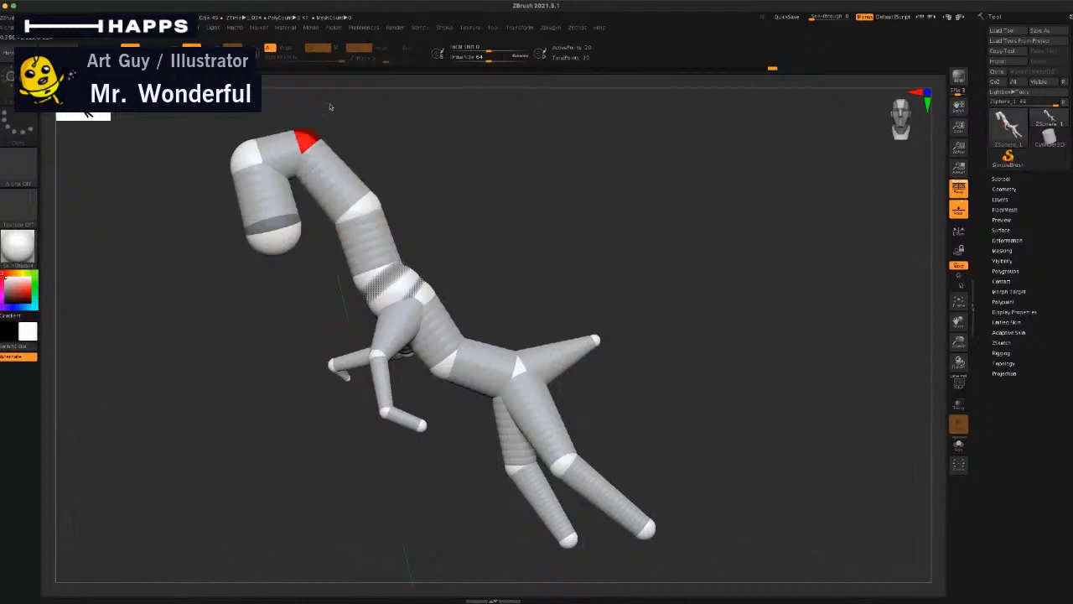
{"action": "left_click_drag", "start_coordinate": [365, 208], "coordinate": [363, 206]}
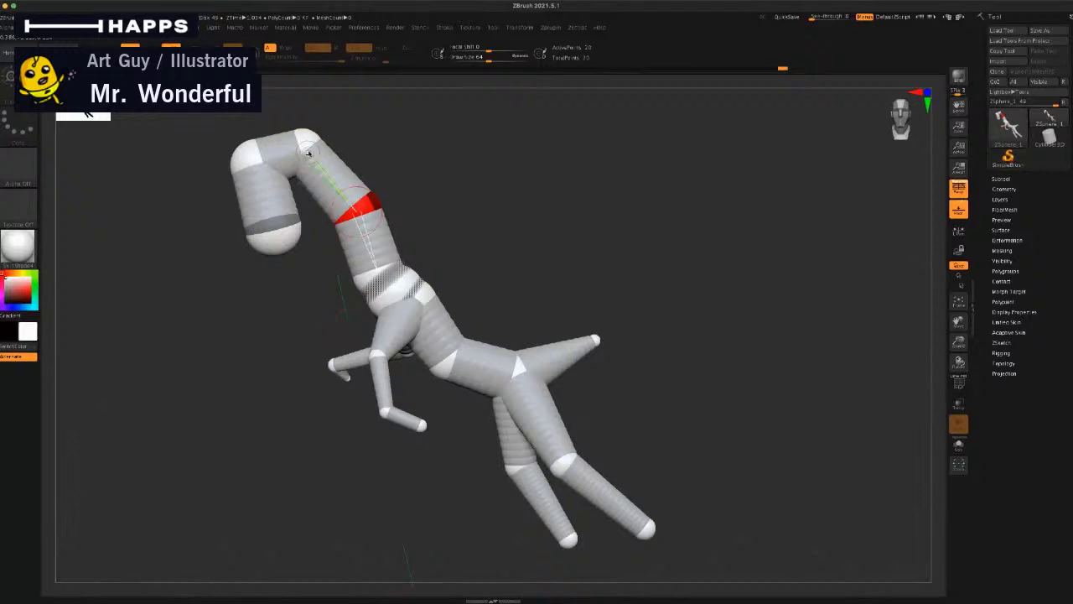
{"action": "left_click_drag", "start_coordinate": [308, 152], "coordinate": [315, 163]}
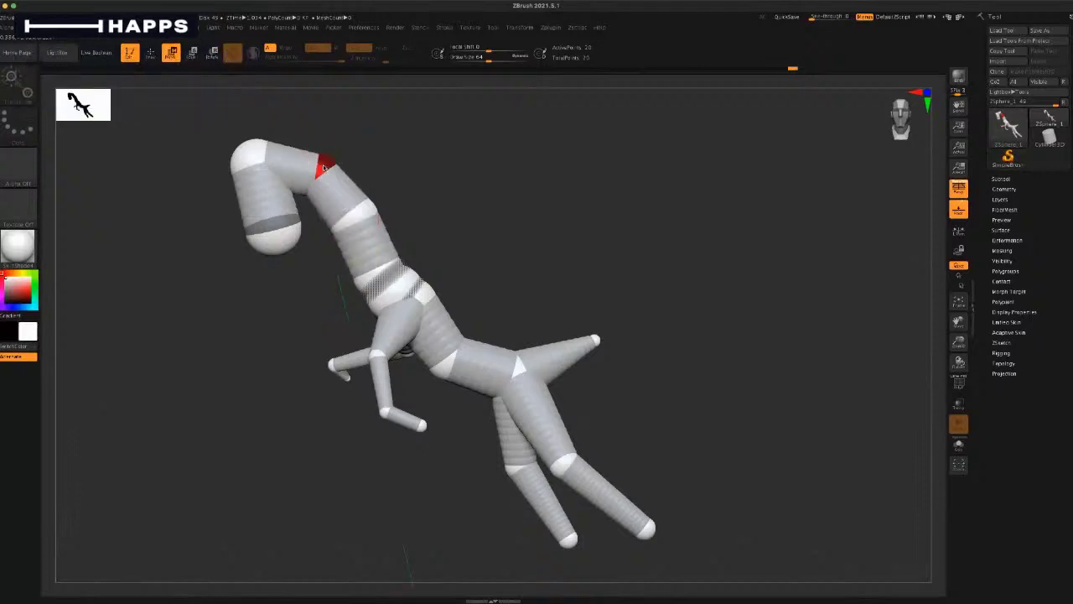
{"action": "left_click_drag", "start_coordinate": [281, 232], "coordinate": [282, 272]}
{"action": "left_click_drag", "start_coordinate": [489, 228], "coordinate": [383, 220]}
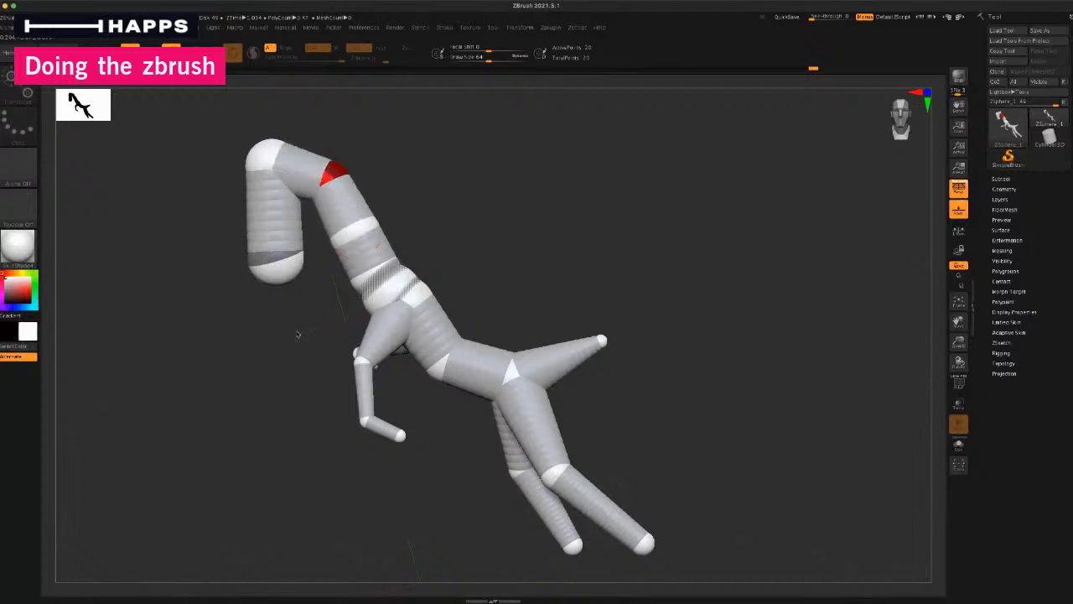
Step: Adjust the joints of the front legs and the mid-torso joint to refine the animal's pose
{"action": "left_click_drag", "start_coordinate": [298, 334], "coordinate": [484, 230]}
{"action": "left_click_drag", "start_coordinate": [447, 263], "coordinate": [452, 263]}
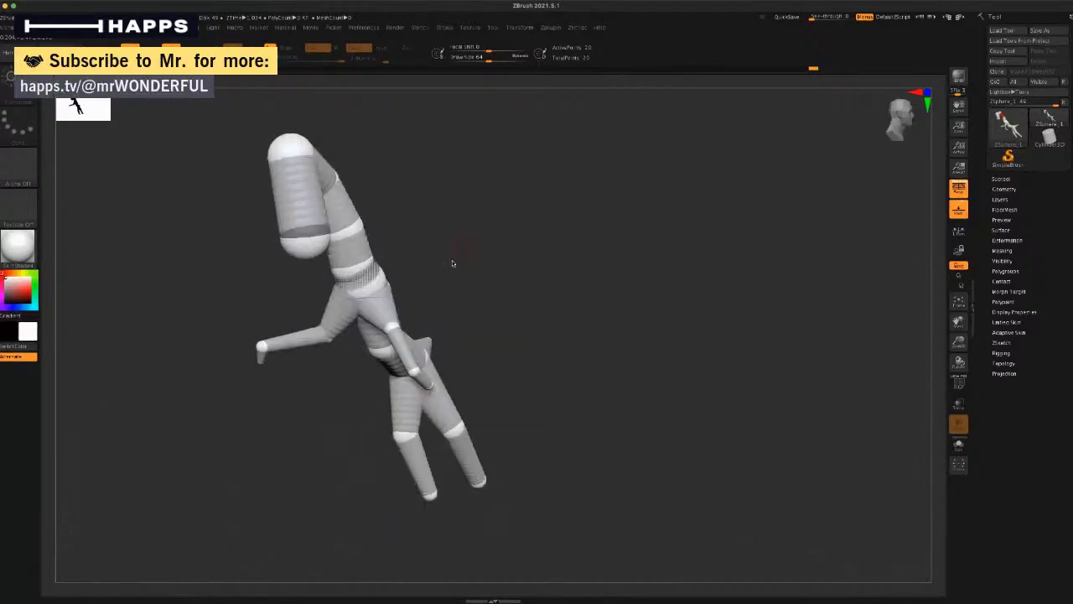
{"action": "left_click_drag", "start_coordinate": [392, 326], "coordinate": [401, 319]}
{"action": "left_click_drag", "start_coordinate": [475, 300], "coordinate": [441, 308]}
{"action": "mouse_move", "coordinate": [401, 372]}
{"action": "left_mouse_down"}
{"action": "mouse_move", "coordinate": [391, 358]}
{"action": "mouse_move", "coordinate": [429, 384]}
{"action": "mouse_move", "coordinate": [420, 372]}
{"action": "left_mouse_up"}
{"action": "left_click_drag", "start_coordinate": [398, 411], "coordinate": [419, 412]}
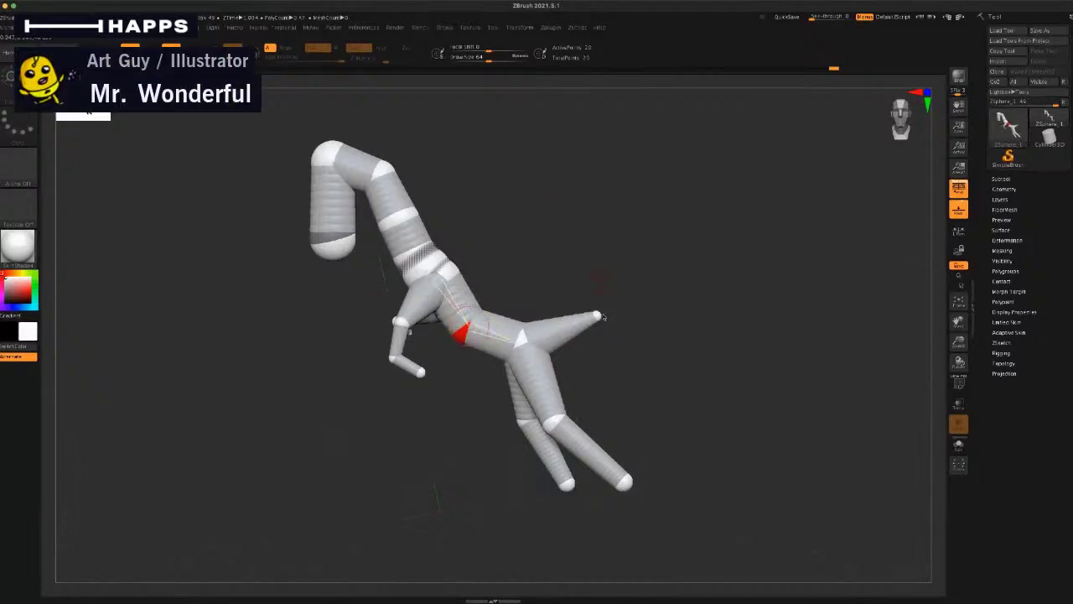
Step: Preview the armature as an adaptive skin, and return to the editable ZSpheres
{"action": "left_click_drag", "start_coordinate": [634, 316], "coordinate": [589, 271], "text": "alt"}
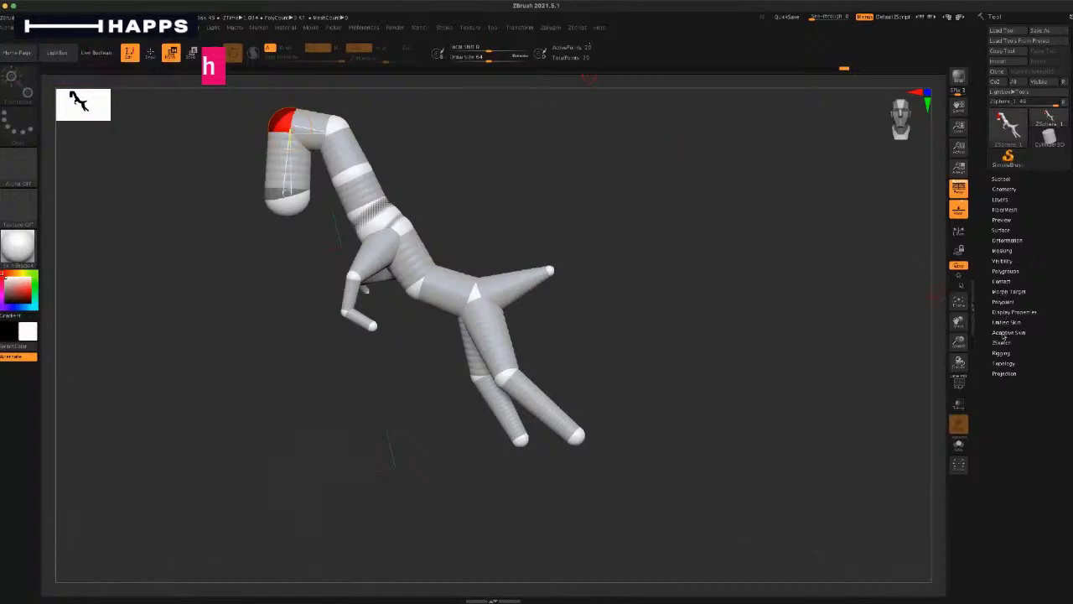
{"action": "left_click", "coordinate": [1006, 333]}
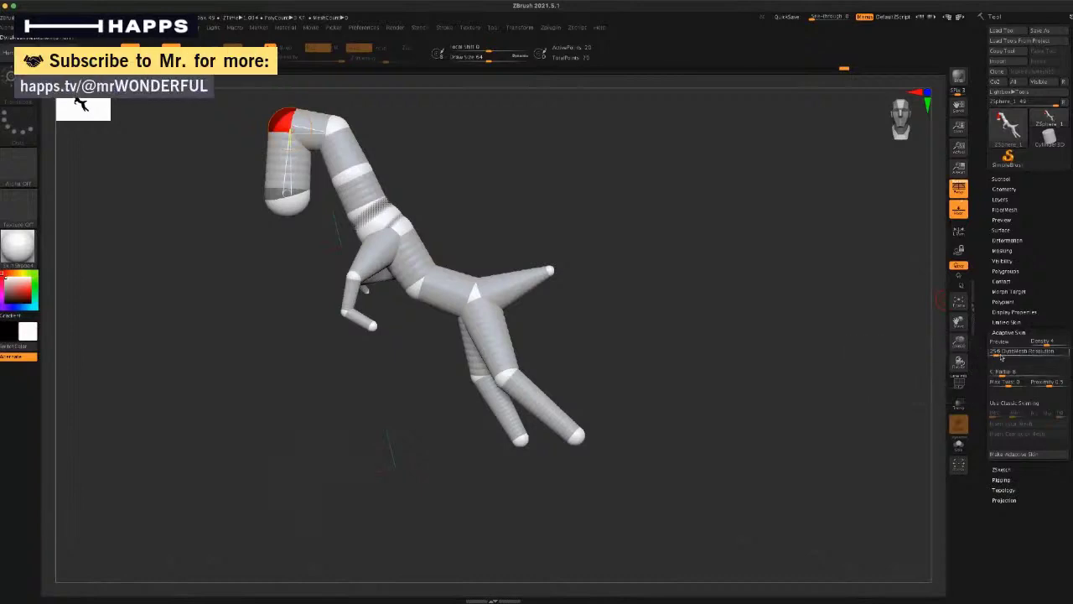
{"action": "key", "text": "a"}
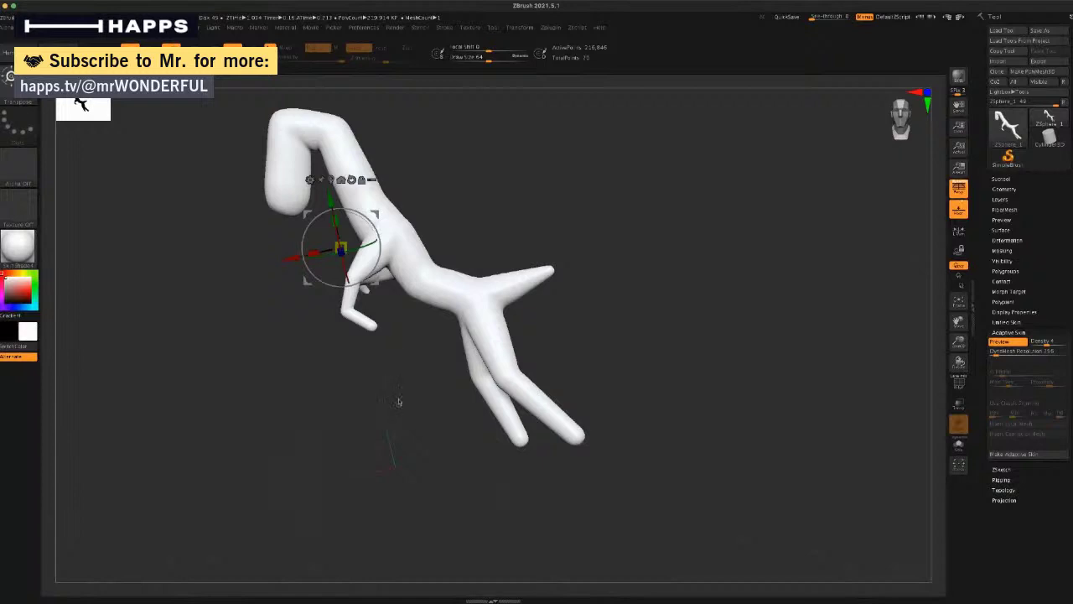
{"action": "left_click_drag", "start_coordinate": [407, 410], "coordinate": [426, 410]}
{"action": "left_click", "coordinate": [998, 342]}
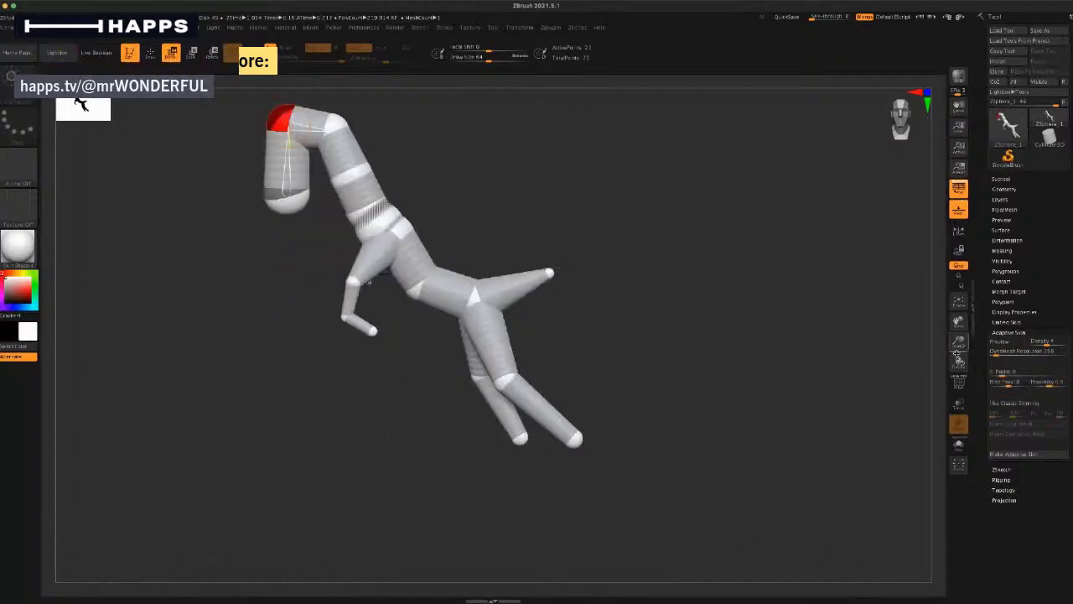
Step: Scale up the mid-torso, chest and hip joints to thicken the animal's body
{"action": "mouse_move", "coordinate": [690, 343]}
{"action": "left_mouse_down"}
{"action": "mouse_move", "coordinate": [726, 328]}
{"action": "mouse_move", "coordinate": [685, 333]}
{"action": "mouse_move", "coordinate": [676, 347]}
{"action": "mouse_move", "coordinate": [717, 319]}
{"action": "mouse_move", "coordinate": [695, 330]}
{"action": "left_mouse_up"}
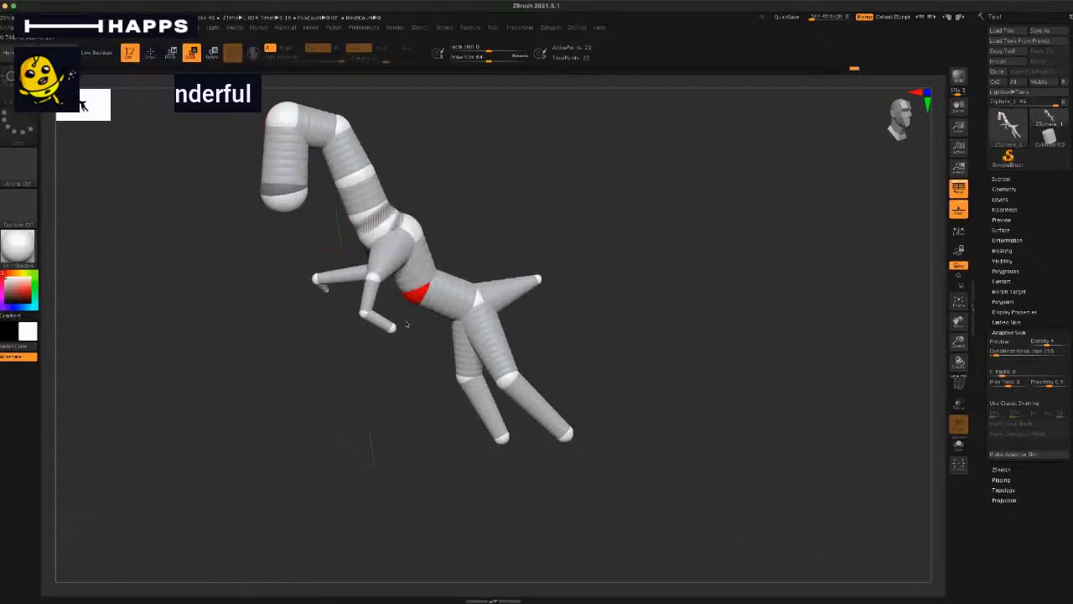
{"action": "left_click_drag", "start_coordinate": [379, 447], "coordinate": [404, 395]}
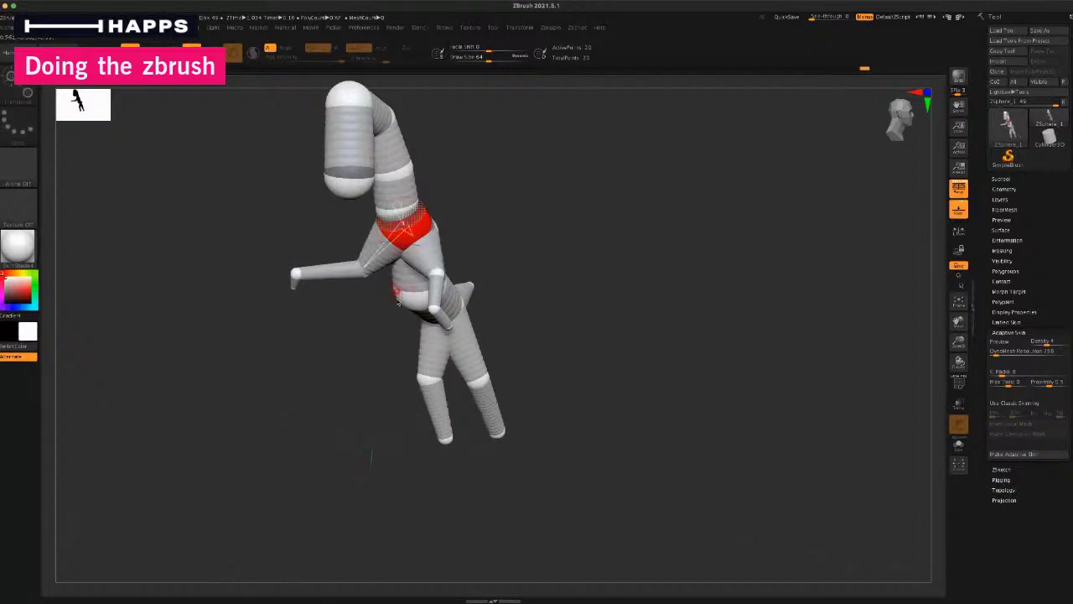
{"action": "left_click_drag", "start_coordinate": [377, 353], "coordinate": [462, 322]}
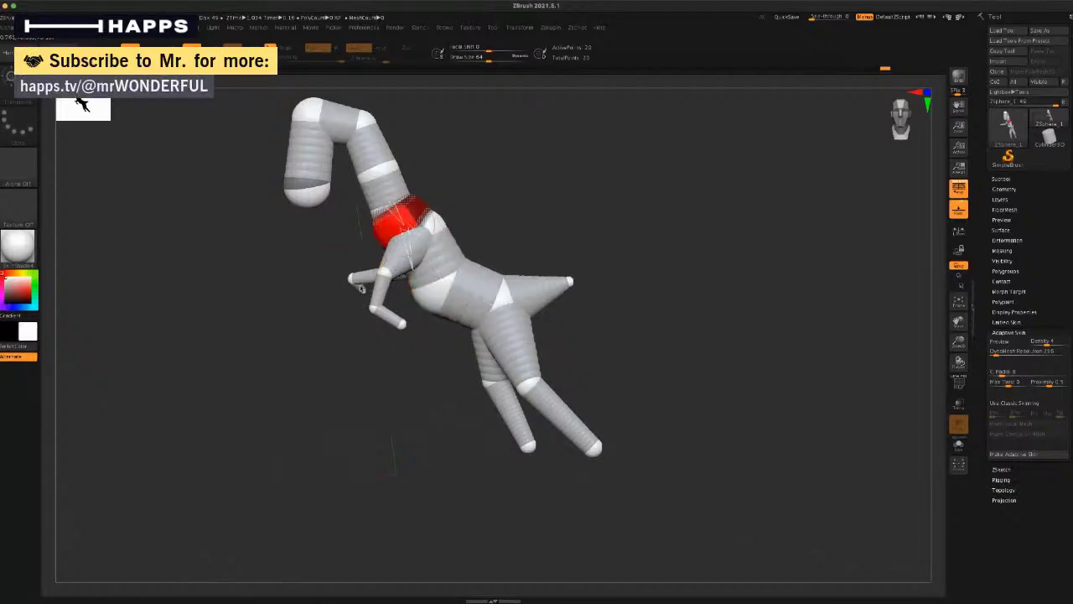
{"action": "left_click_drag", "start_coordinate": [295, 289], "coordinate": [370, 356]}
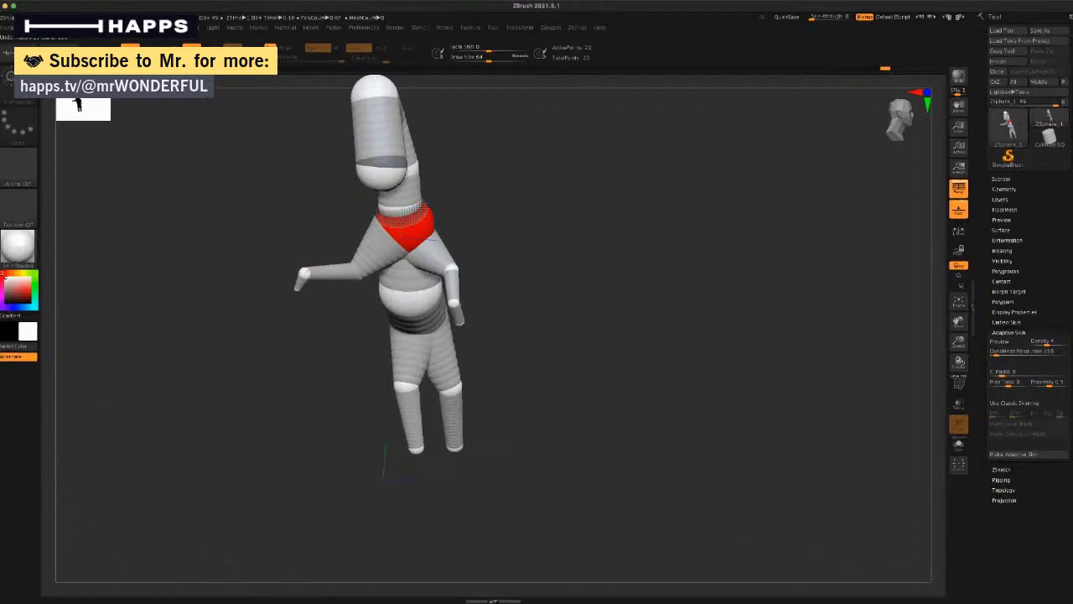
Step: Bend the near front leg by moving its ankle forward and its foot down and back, and adjust the elbow joint
{"action": "left_click_drag", "start_coordinate": [389, 244], "coordinate": [471, 248]}
{"action": "left_click_drag", "start_coordinate": [569, 267], "coordinate": [411, 316]}
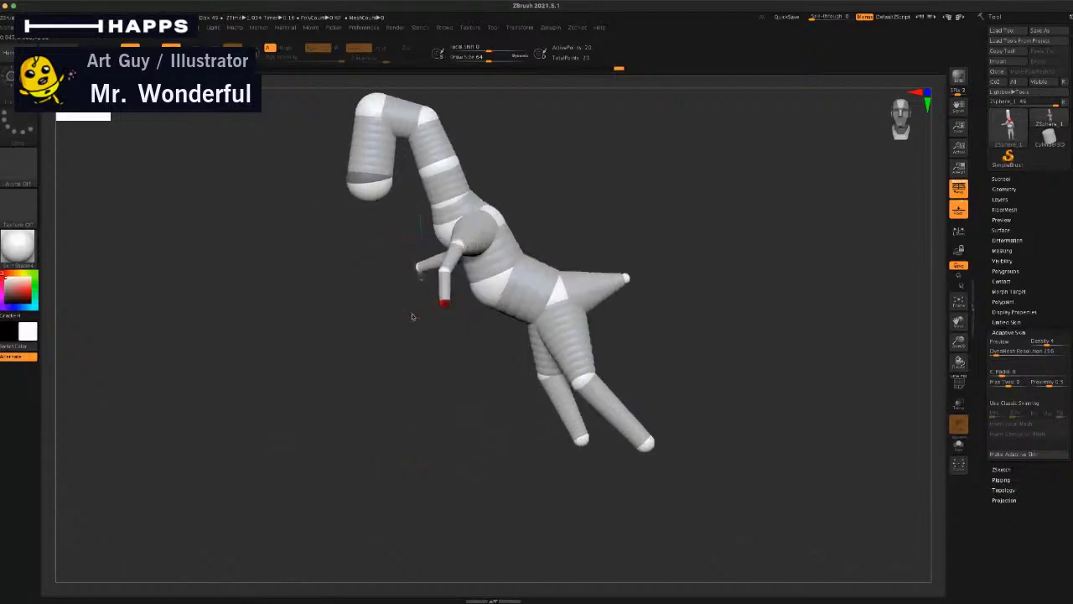
{"action": "left_click_drag", "start_coordinate": [443, 271], "coordinate": [461, 322]}
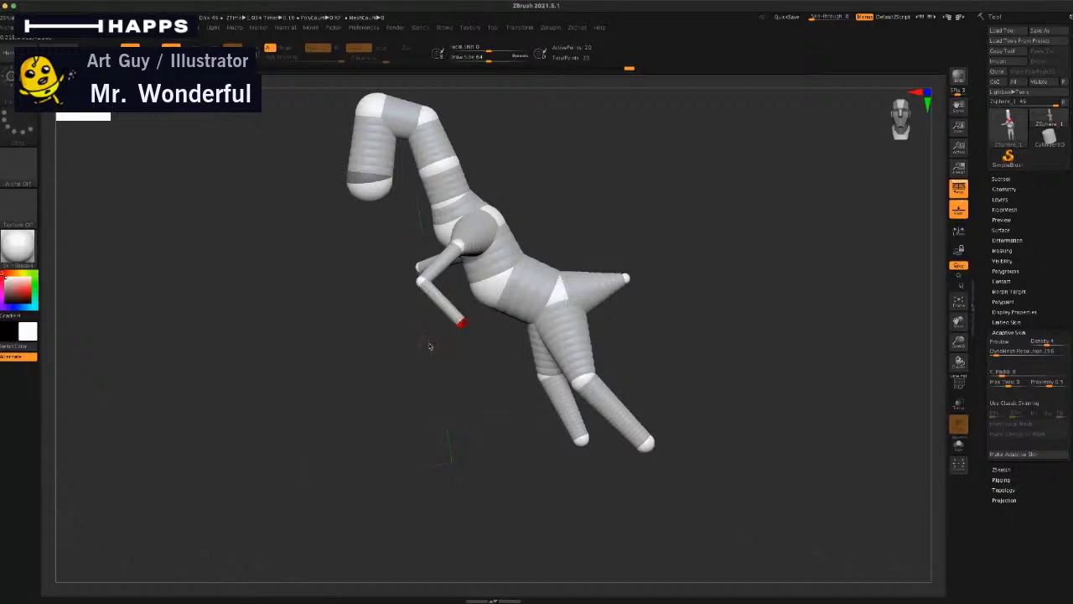
{"action": "left_click", "coordinate": [427, 275]}
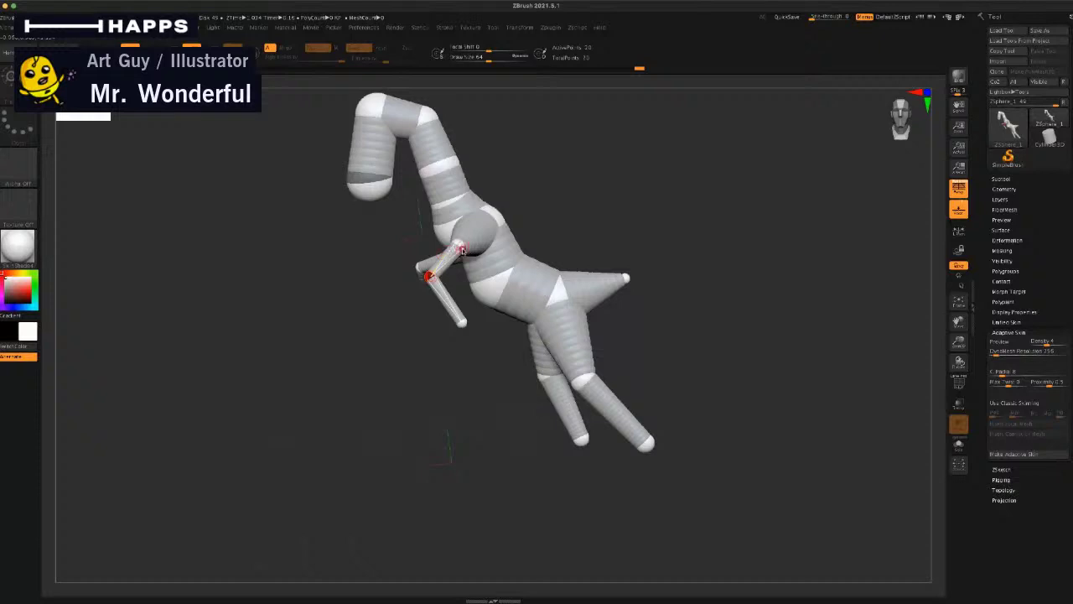
{"action": "left_click", "coordinate": [462, 250]}
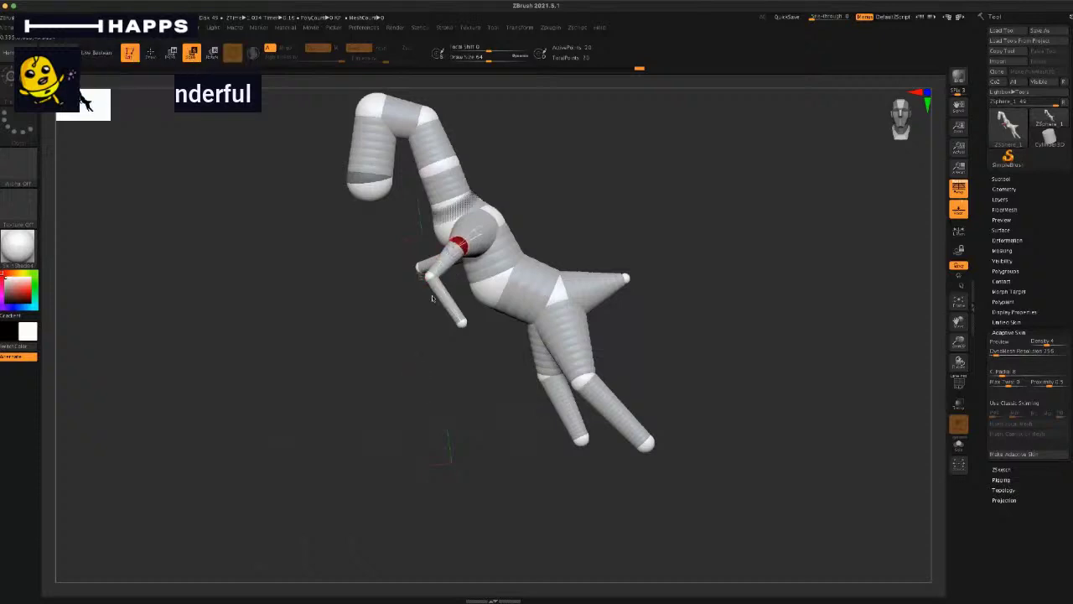
Step: Adjust the near front leg's elbow joint and the knee joints of both hind legs
{"action": "left_click", "coordinate": [426, 276]}
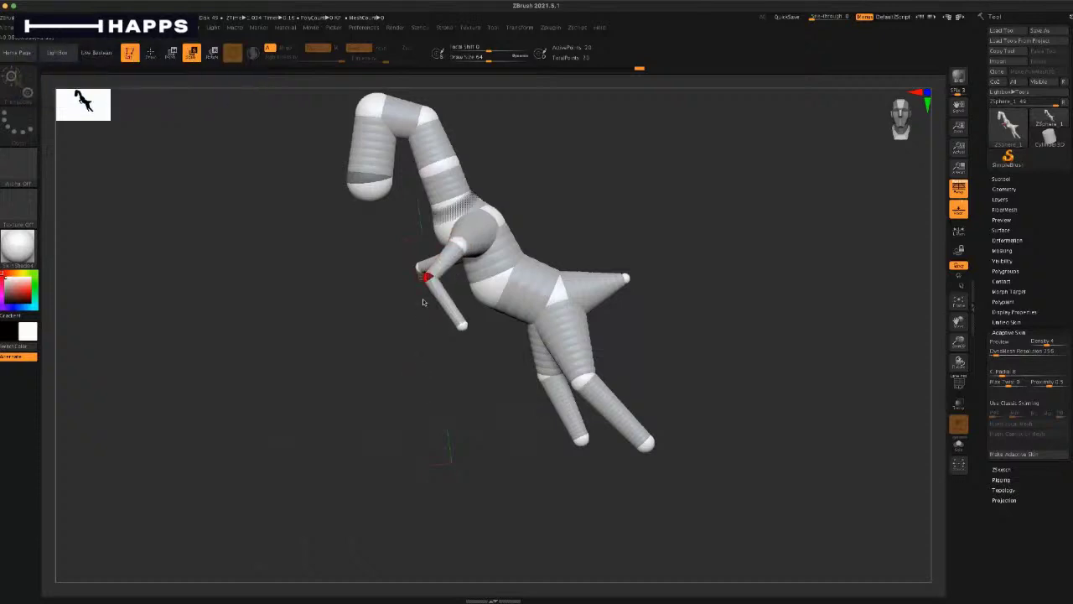
{"action": "left_click_drag", "start_coordinate": [391, 390], "coordinate": [364, 368]}
{"action": "left_click", "coordinate": [397, 413]}
{"action": "left_click", "coordinate": [432, 362]}
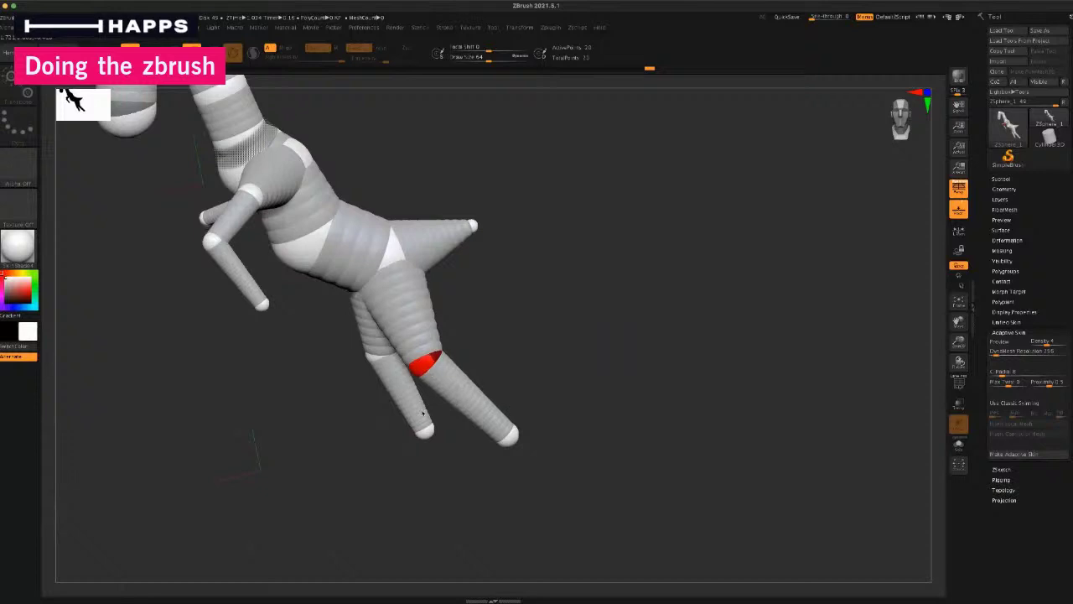
{"action": "left_click_drag", "start_coordinate": [352, 434], "coordinate": [324, 437]}
{"action": "left_click", "coordinate": [353, 359]}
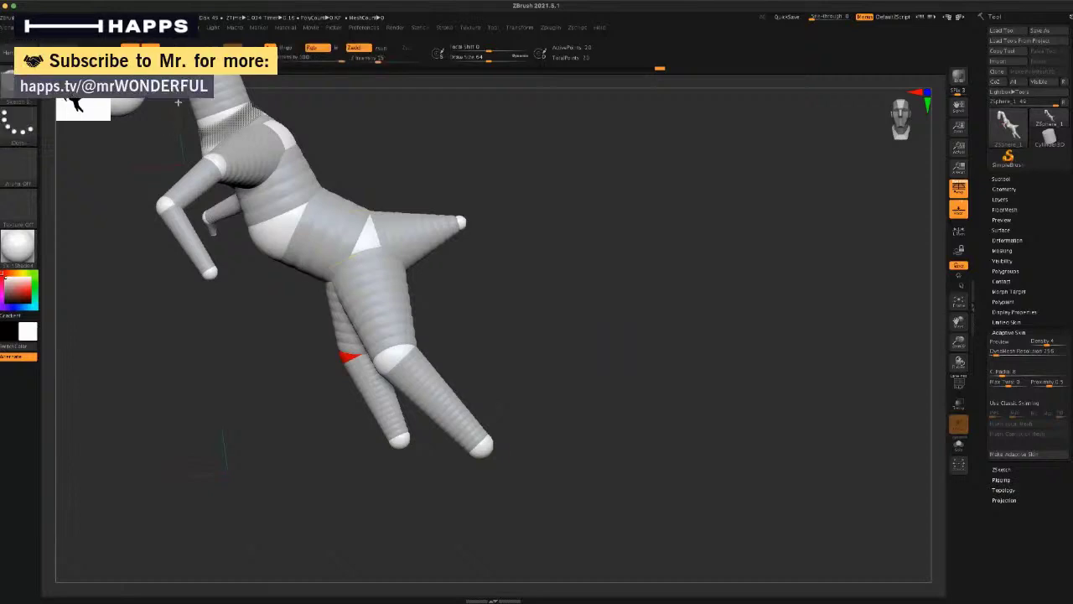
Step: Add a foot segment to the end of each hind leg, angle it down and forward, and shift the near ankle forward
{"action": "left_click", "coordinate": [485, 447]}
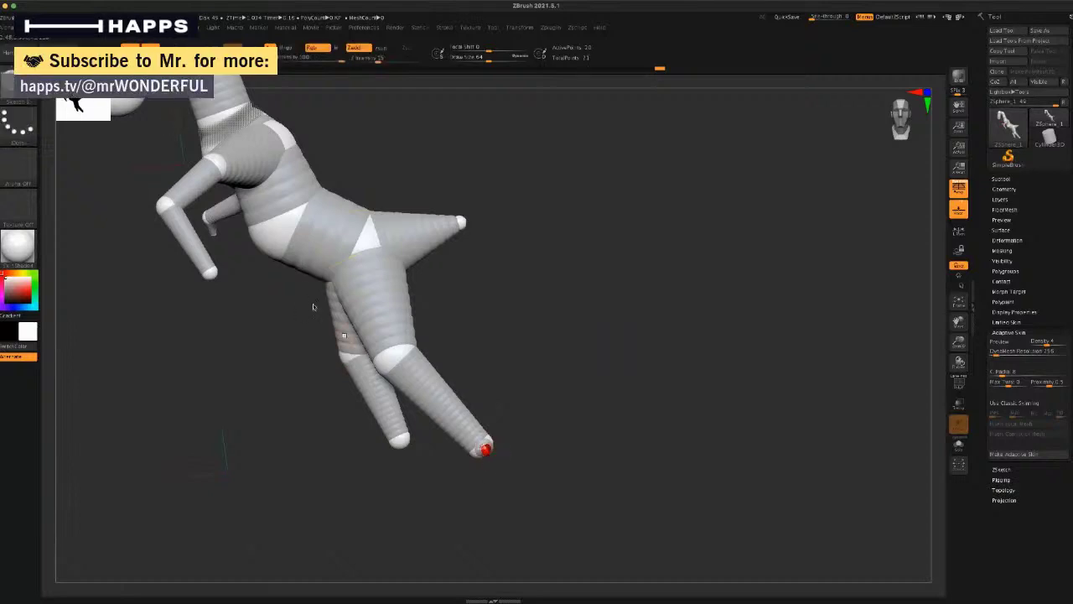
{"action": "left_click", "coordinate": [171, 54]}
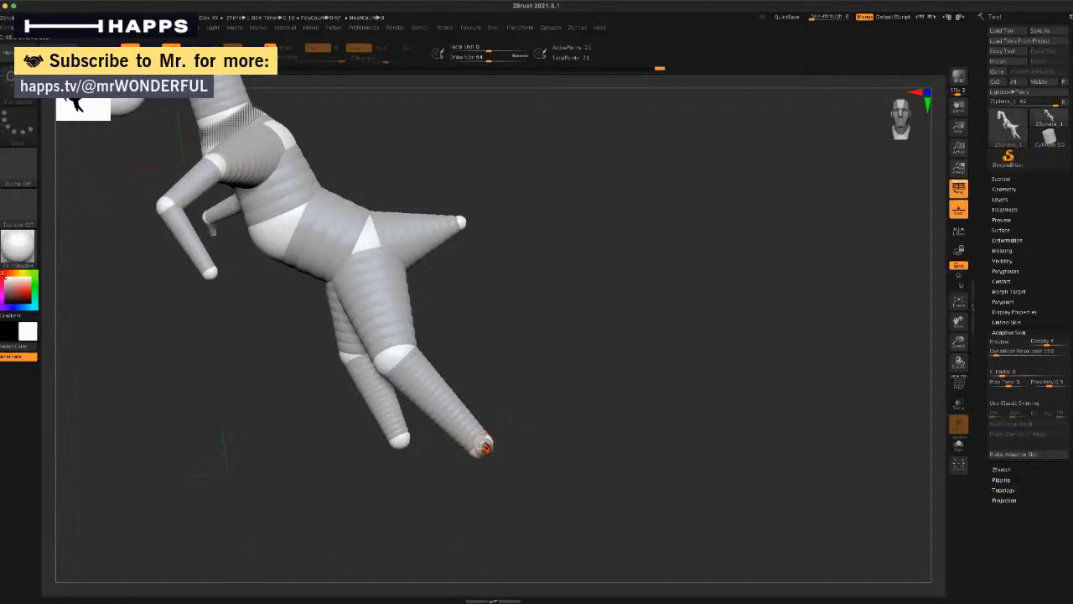
{"action": "left_click_drag", "start_coordinate": [485, 447], "coordinate": [447, 495]}
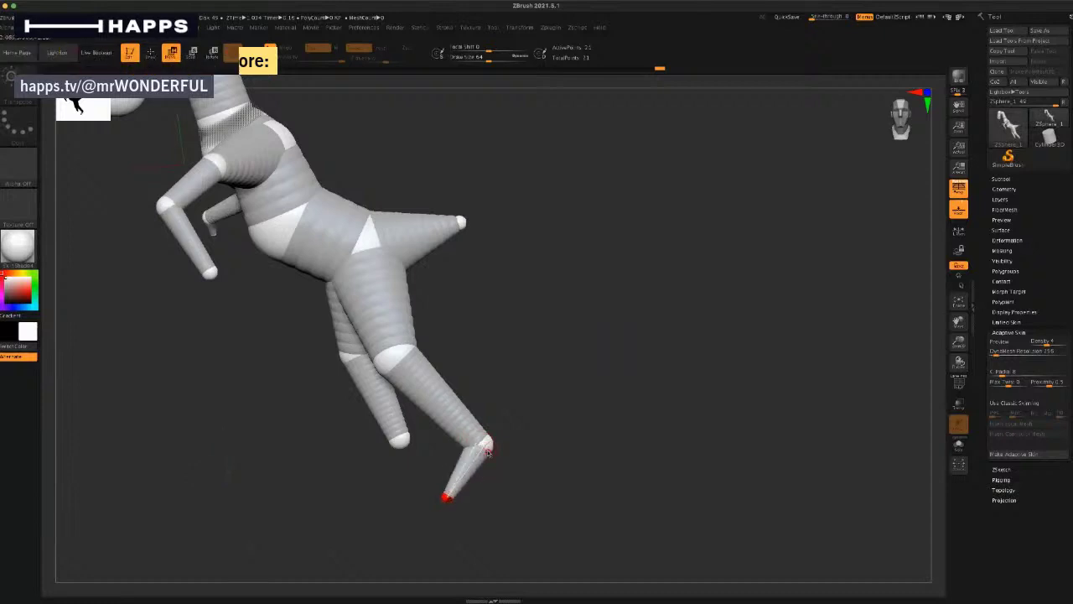
{"action": "left_click_drag", "start_coordinate": [488, 452], "coordinate": [476, 445]}
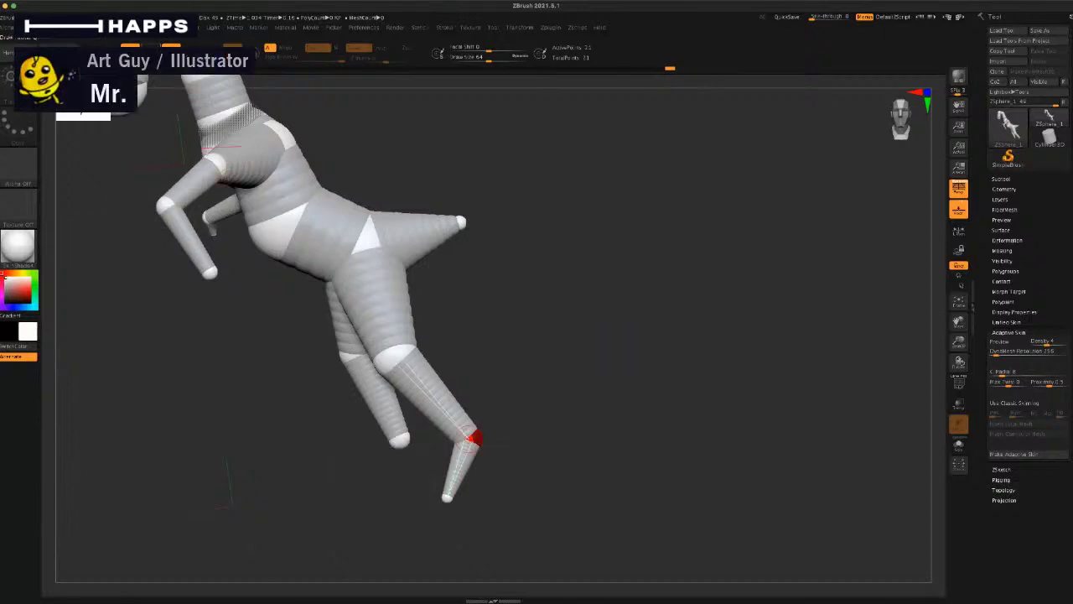
{"action": "left_click", "coordinate": [401, 444]}
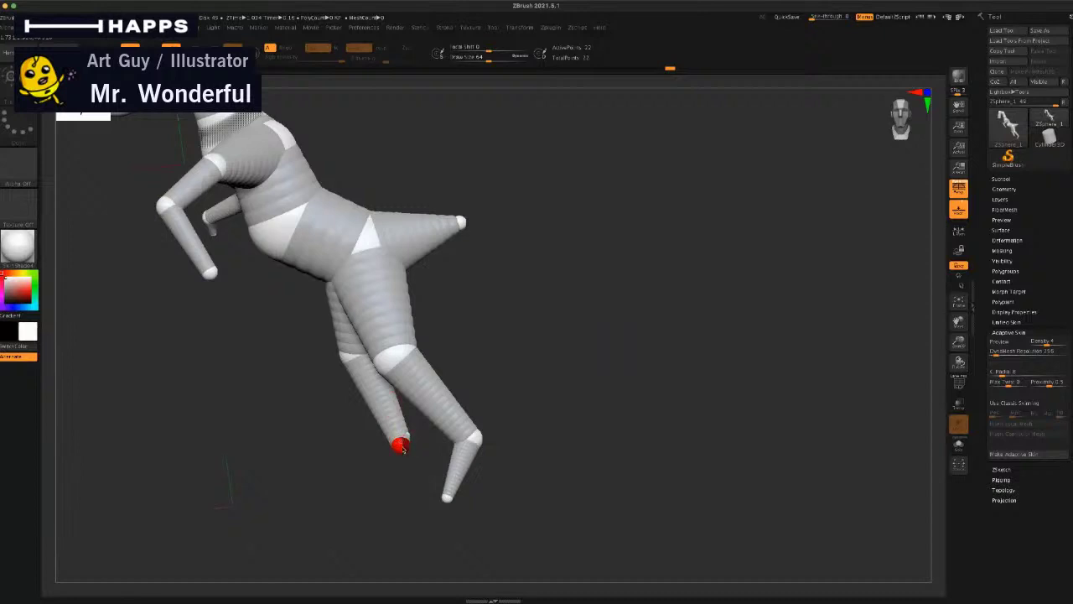
{"action": "mouse_move", "coordinate": [403, 449]}
{"action": "left_mouse_down"}
{"action": "mouse_move", "coordinate": [372, 474]}
{"action": "mouse_move", "coordinate": [377, 492]}
{"action": "mouse_move", "coordinate": [365, 486]}
{"action": "mouse_move", "coordinate": [393, 441]}
{"action": "left_mouse_up"}
Step: Reposition the tail tip, extend the tail with another segment hanging downward, and adjust the mid-torso joint
{"action": "left_click_drag", "start_coordinate": [324, 454], "coordinate": [424, 328]}
{"action": "left_click_drag", "start_coordinate": [426, 283], "coordinate": [428, 233]}
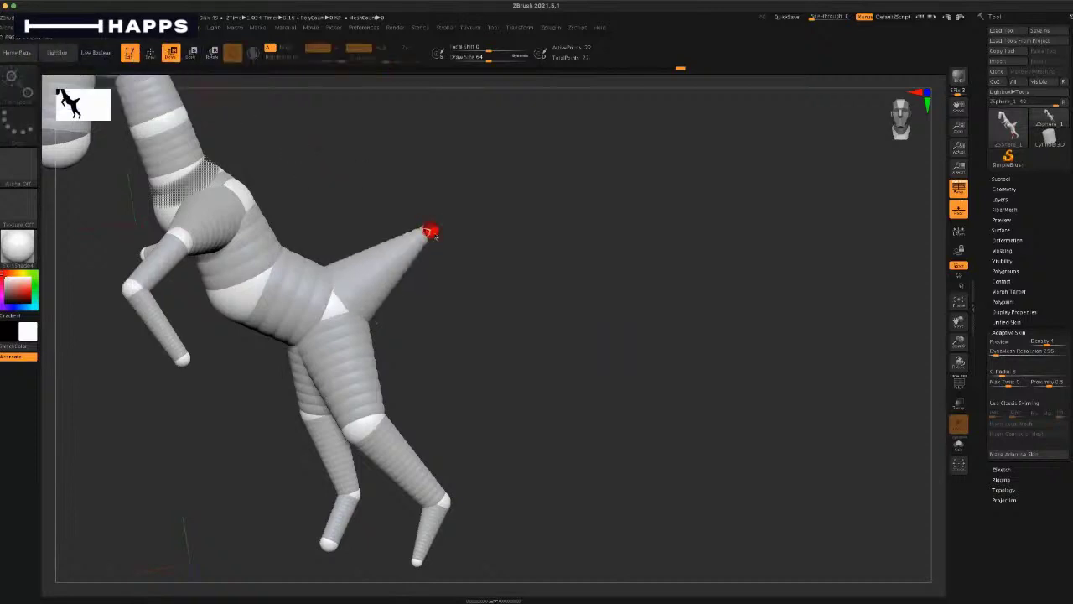
{"action": "left_click_drag", "start_coordinate": [432, 234], "coordinate": [435, 264]}
{"action": "left_click_drag", "start_coordinate": [475, 331], "coordinate": [462, 329]}
{"action": "left_click_drag", "start_coordinate": [493, 366], "coordinate": [474, 366]}
{"action": "left_click_drag", "start_coordinate": [231, 301], "coordinate": [232, 295]}
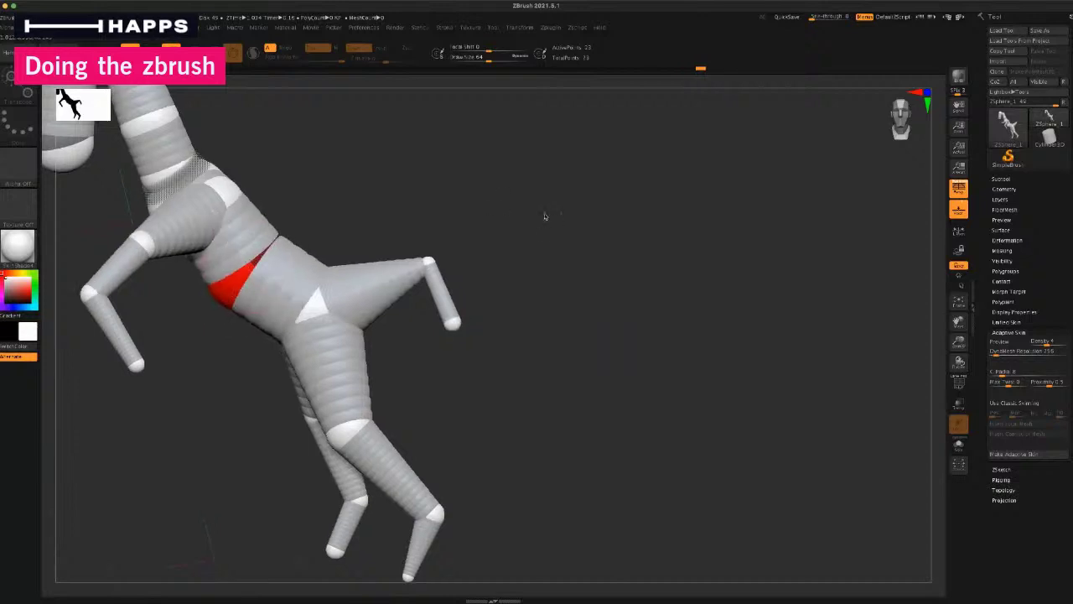
Step: Adjust the upper neck joint and lower the joint at the top of the head slightly
{"action": "left_click_drag", "start_coordinate": [546, 216], "coordinate": [470, 254]}
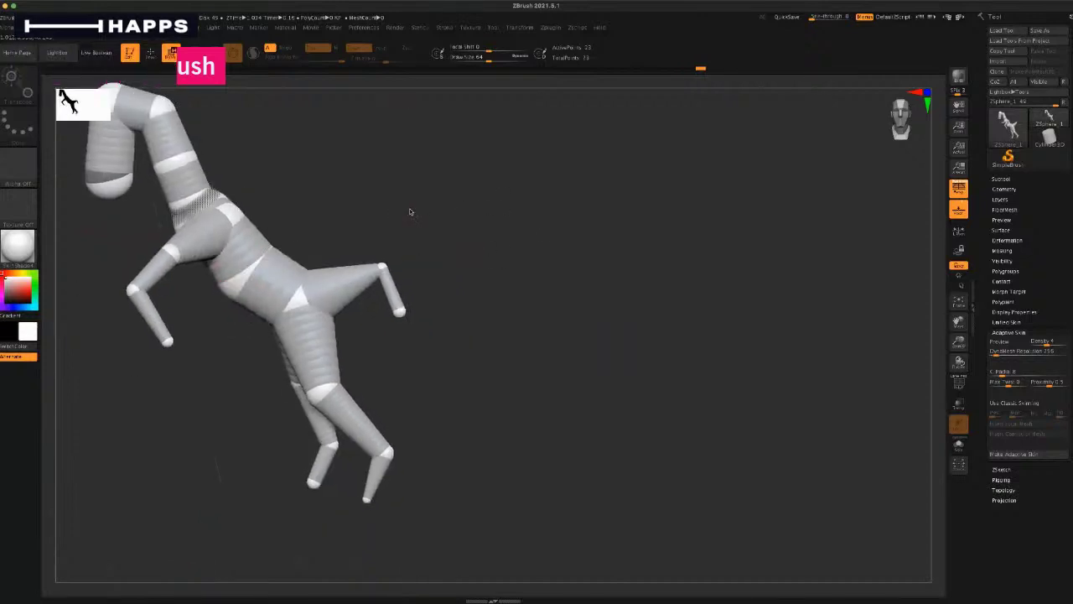
{"action": "left_click_drag", "start_coordinate": [411, 212], "coordinate": [238, 249]}
{"action": "left_click", "coordinate": [242, 204]}
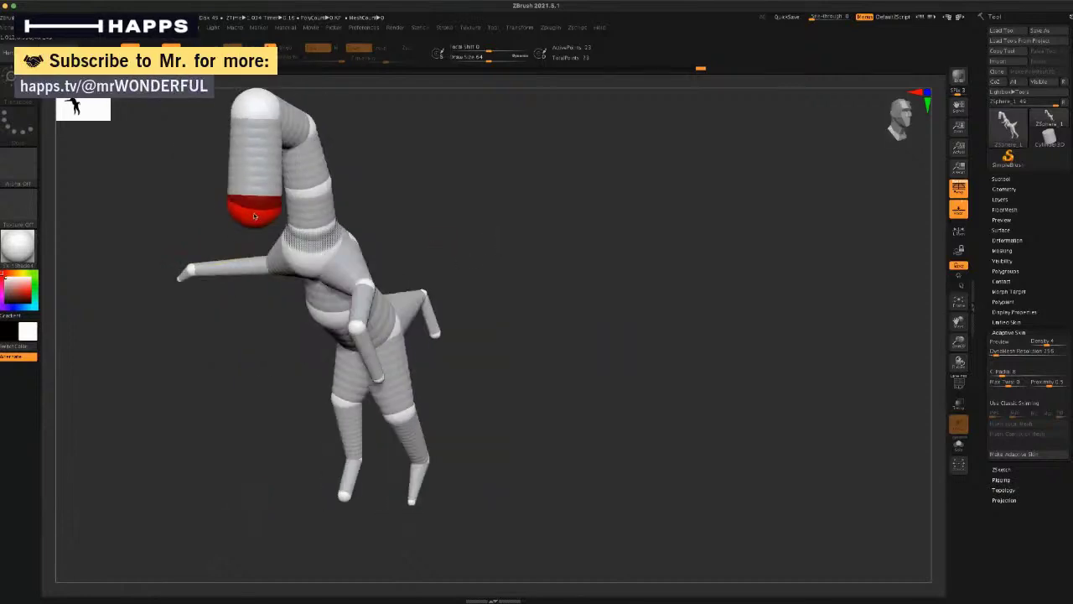
{"action": "left_click_drag", "start_coordinate": [252, 330], "coordinate": [371, 190]}
{"action": "left_click_drag", "start_coordinate": [437, 162], "coordinate": [411, 220], "text": "alt"}
{"action": "left_click_drag", "start_coordinate": [485, 177], "coordinate": [338, 206], "text": "alt"}
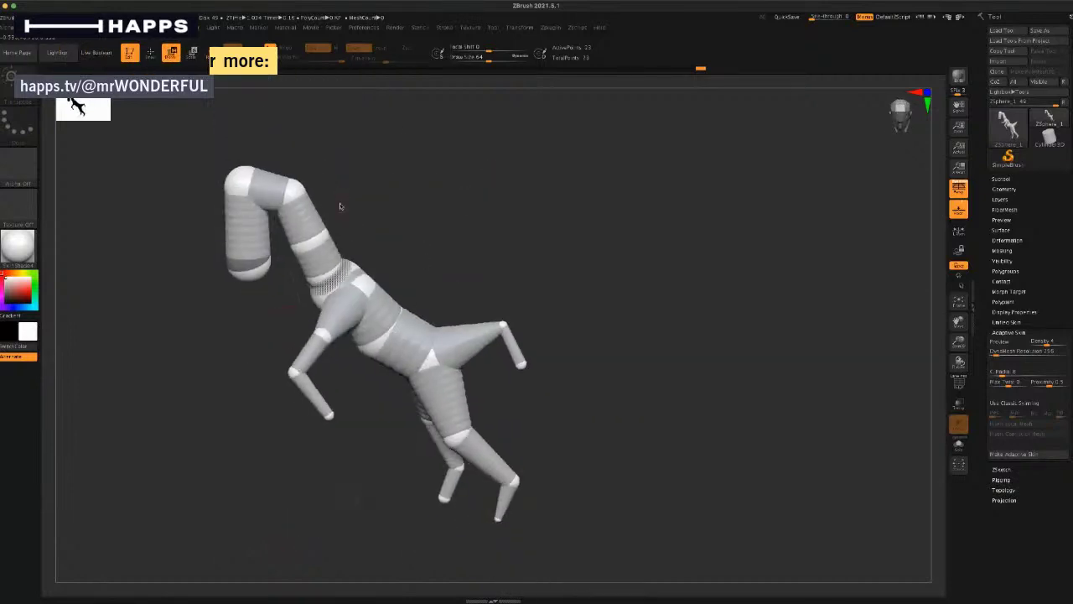
{"action": "left_click", "coordinate": [291, 197]}
{"action": "left_click_drag", "start_coordinate": [248, 182], "coordinate": [243, 189]}
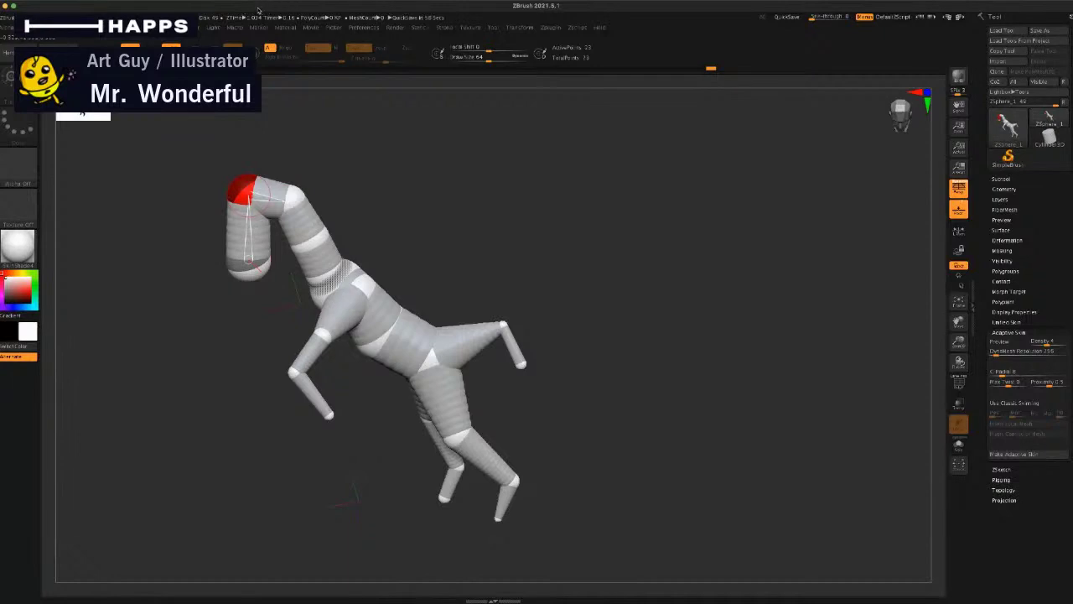
Step: Pull the muzzle-end joint of the head down and fine-tune its position from the front
{"action": "mouse_move", "coordinate": [250, 404]}
{"action": "left_mouse_down"}
{"action": "mouse_move", "coordinate": [255, 419]}
{"action": "mouse_move", "coordinate": [262, 412]}
{"action": "mouse_move", "coordinate": [250, 413]}
{"action": "left_mouse_up"}
{"action": "left_click_drag", "start_coordinate": [242, 272], "coordinate": [242, 293]}
{"action": "left_click_drag", "start_coordinate": [227, 373], "coordinate": [250, 329]}
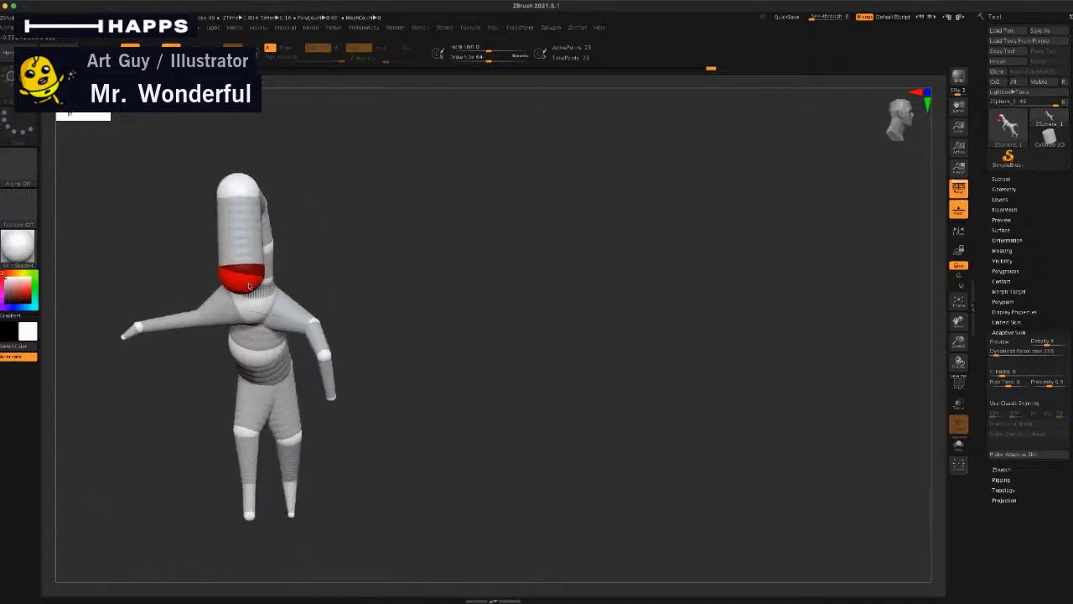
{"action": "left_click_drag", "start_coordinate": [249, 289], "coordinate": [250, 288]}
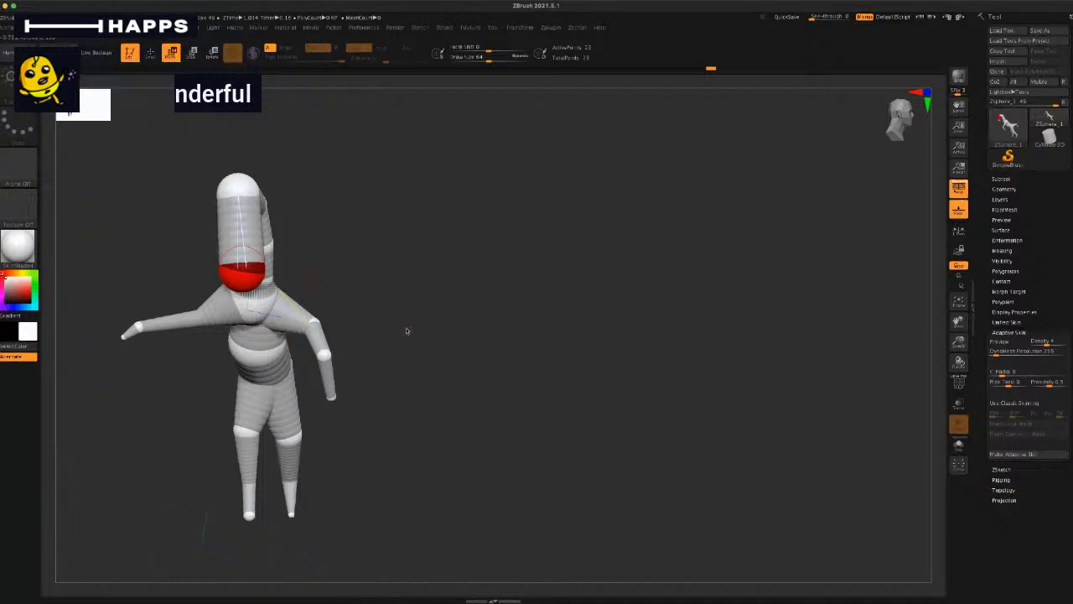
{"action": "left_click_drag", "start_coordinate": [408, 330], "coordinate": [361, 329]}
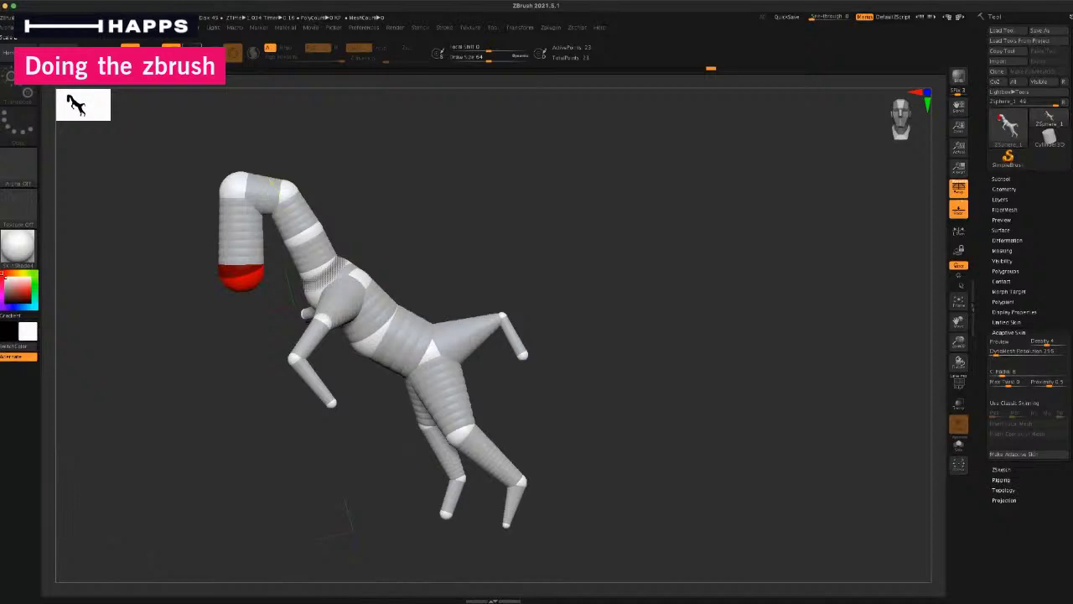
Step: Adjust the joint at the base of the neck and the shoulder joint of the opposite front leg
{"action": "left_click", "coordinate": [317, 270]}
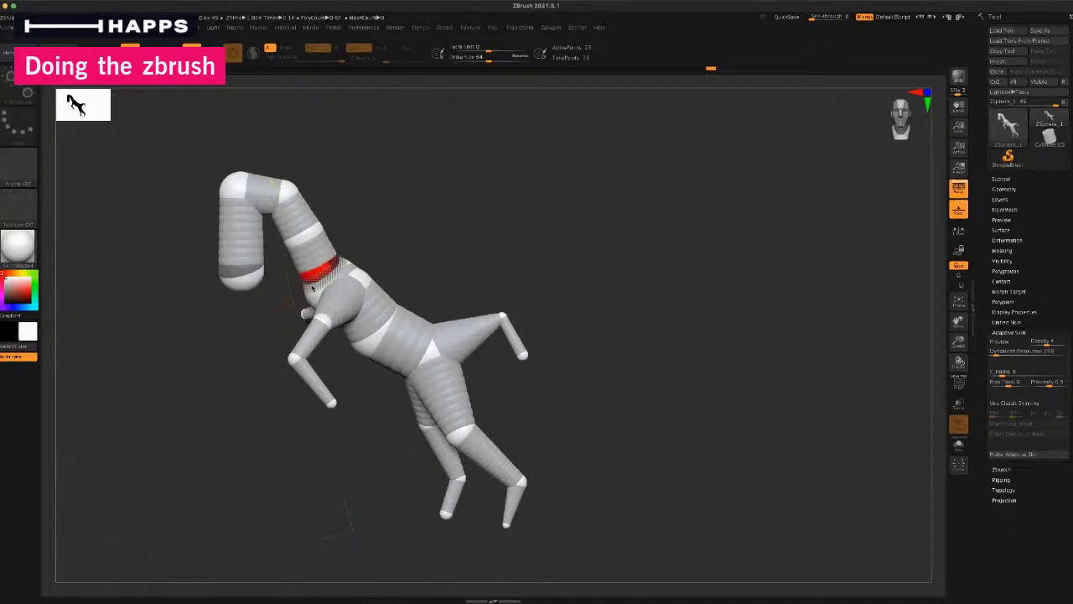
{"action": "left_click_drag", "start_coordinate": [255, 392], "coordinate": [308, 306]}
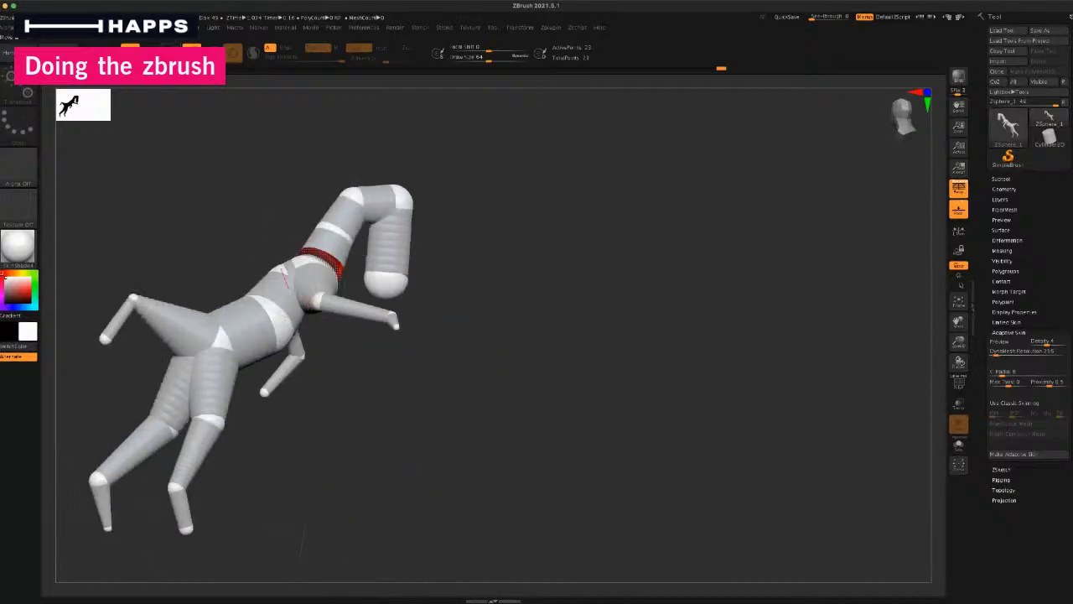
{"action": "left_click", "coordinate": [319, 299]}
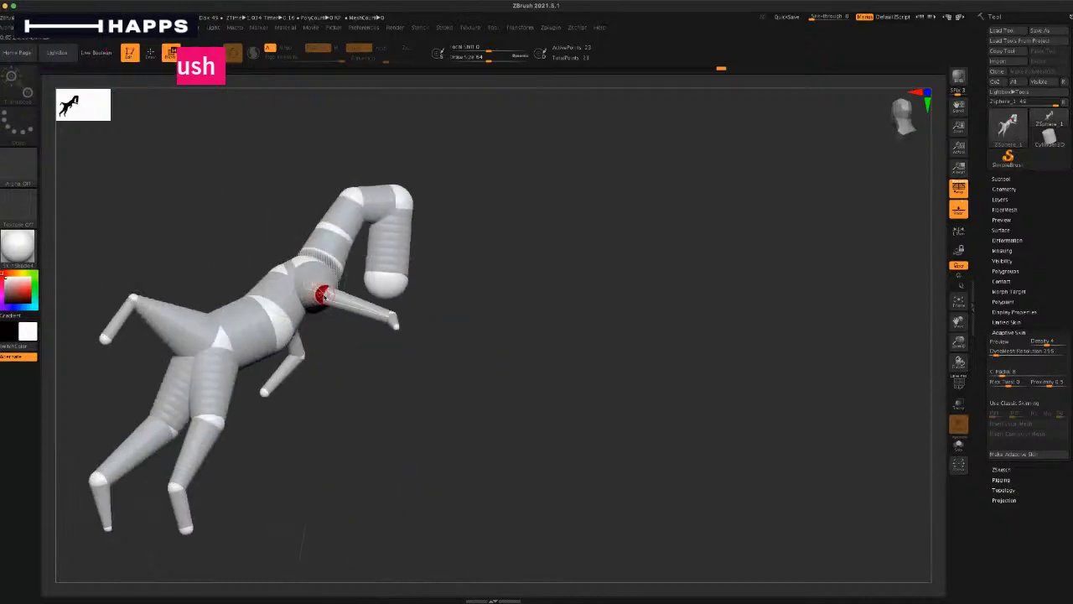
{"action": "left_click_drag", "start_coordinate": [360, 367], "coordinate": [273, 365]}
Step: Lower the outstretched front leg's foot, and move the other front leg's elbow and foot inward toward the body
{"action": "left_click_drag", "start_coordinate": [253, 312], "coordinate": [242, 338]}
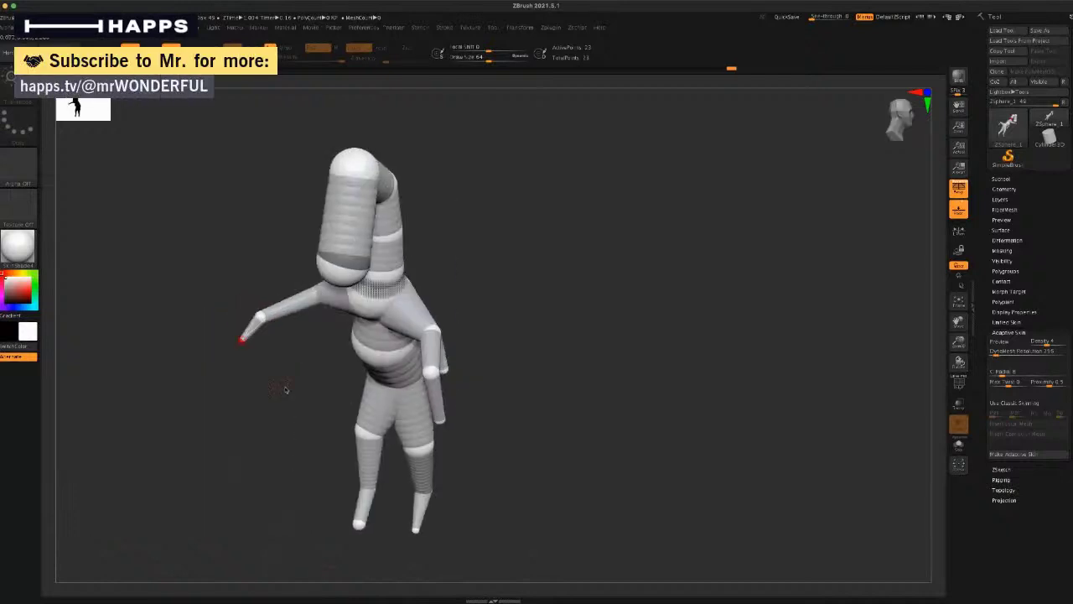
{"action": "mouse_move", "coordinate": [288, 390]}
{"action": "left_mouse_down"}
{"action": "mouse_move", "coordinate": [242, 374]}
{"action": "mouse_move", "coordinate": [289, 386]}
{"action": "left_mouse_up"}
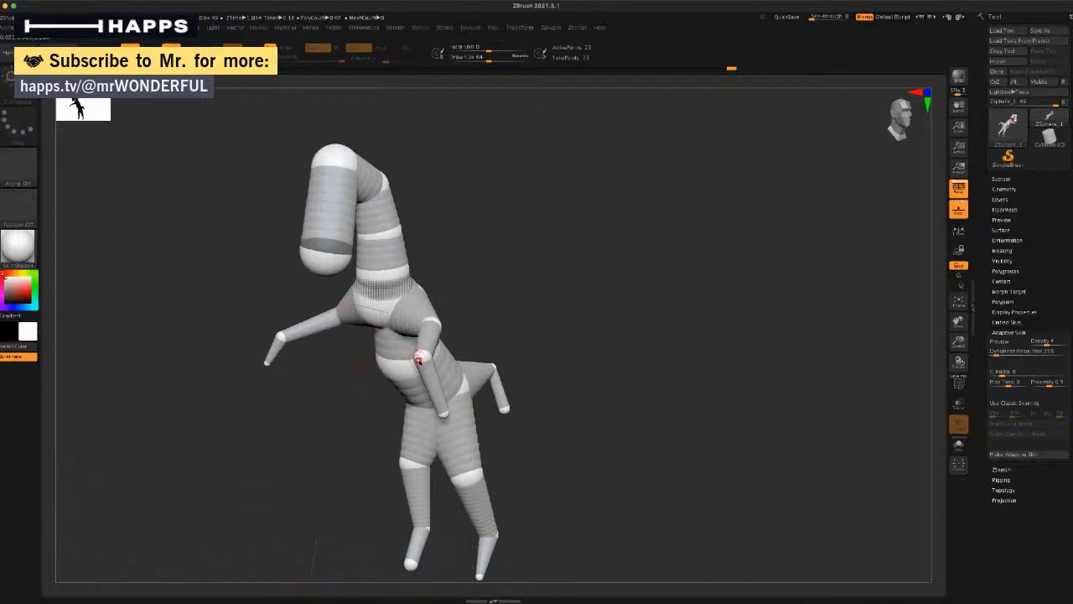
{"action": "left_click_drag", "start_coordinate": [420, 359], "coordinate": [417, 323]}
{"action": "left_click_drag", "start_coordinate": [445, 417], "coordinate": [429, 413]}
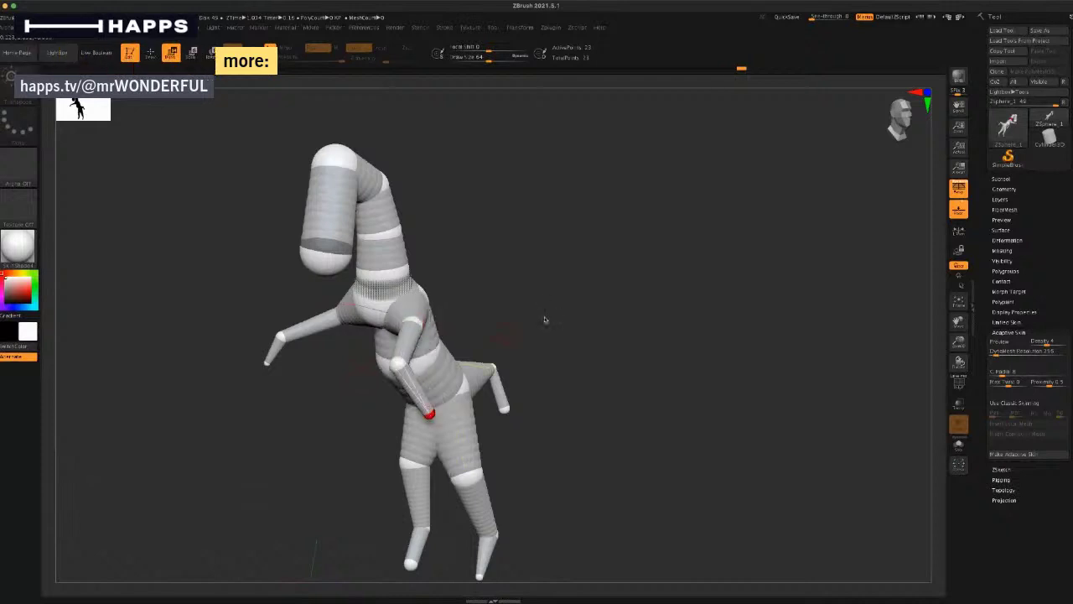
Step: Preview the armature as an adaptive skin, and make an adaptive skin mesh from it
{"action": "left_click_drag", "start_coordinate": [546, 321], "coordinate": [570, 309], "text": "alt"}
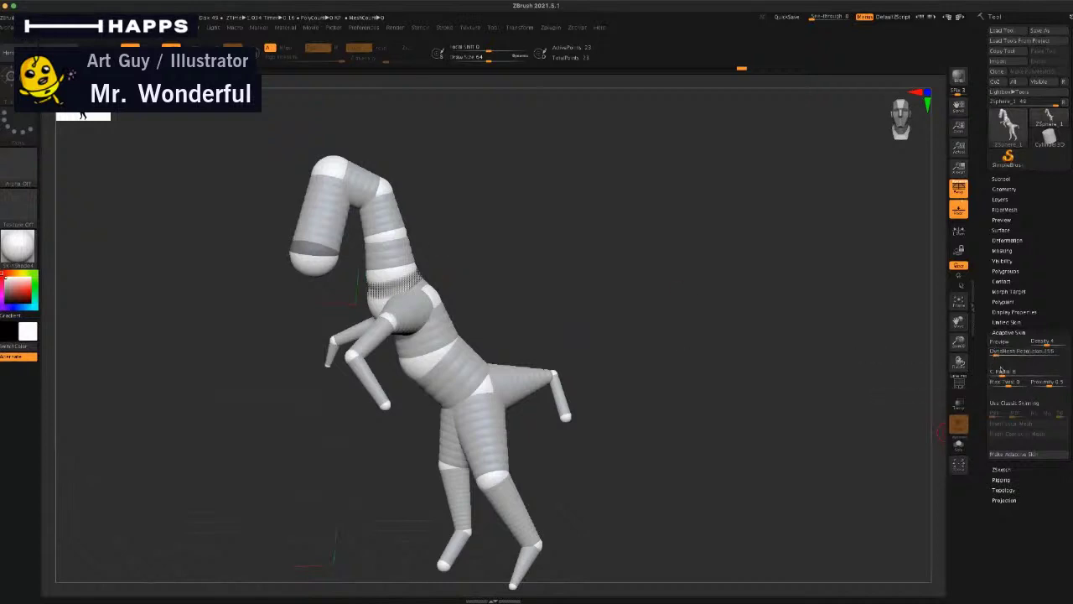
{"action": "left_click", "coordinate": [1002, 341]}
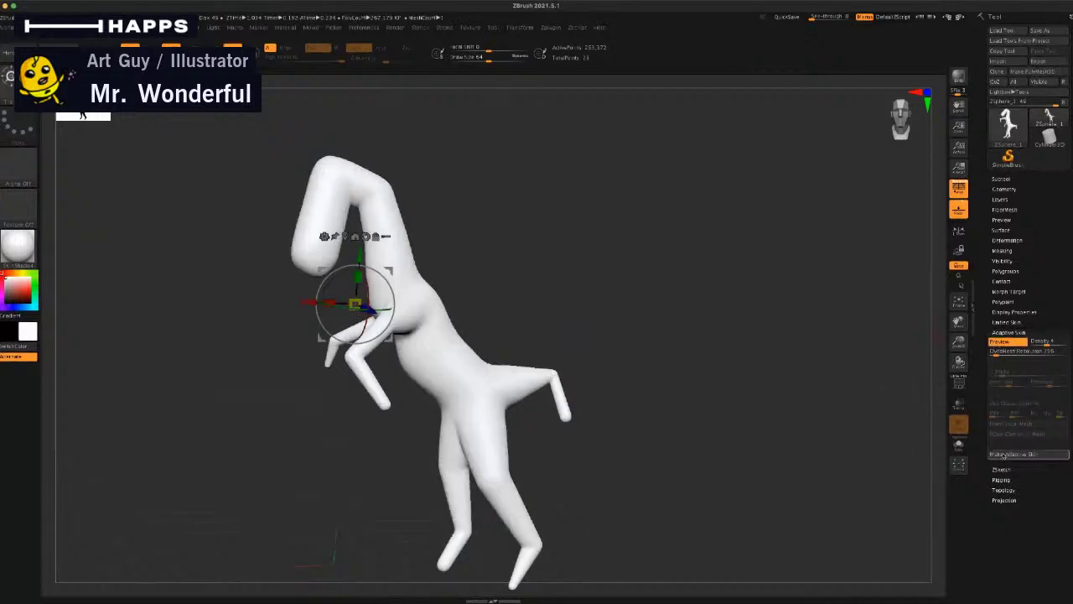
{"action": "left_click", "coordinate": [1005, 455]}
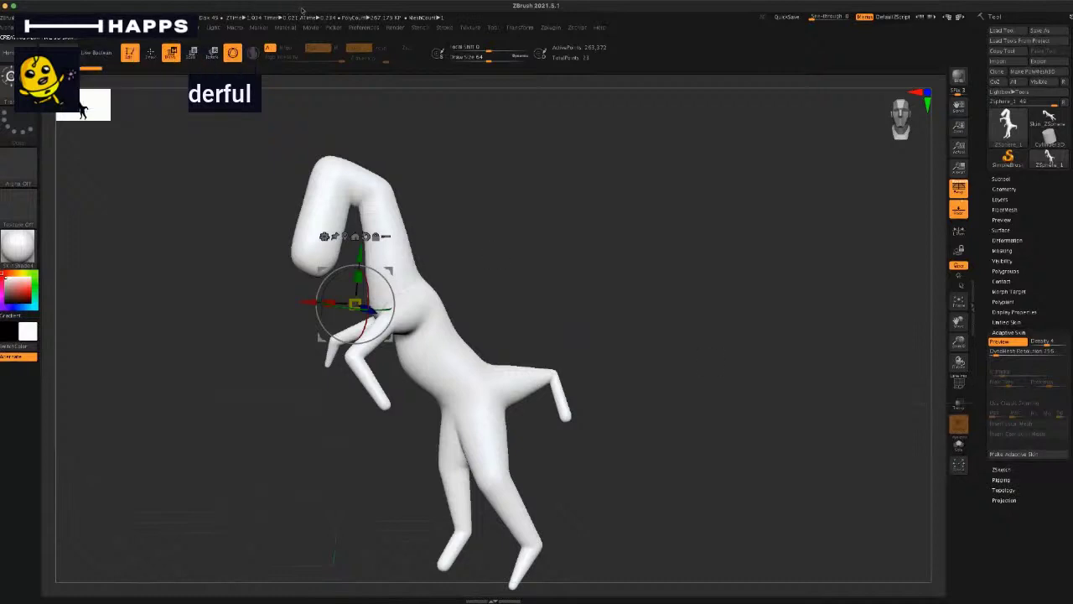
{"action": "mouse_move", "coordinate": [325, 441]}
{"action": "left_mouse_down"}
{"action": "mouse_move", "coordinate": [407, 443]}
{"action": "mouse_move", "coordinate": [325, 435]}
{"action": "left_mouse_up"}
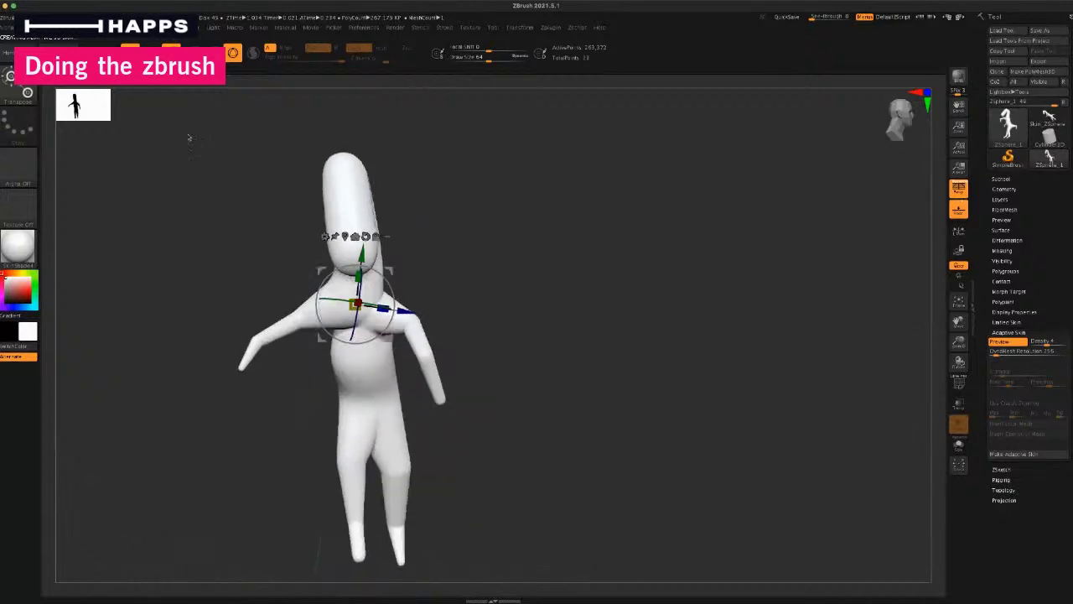
Step: Try sculpting strokes over the neck, chest and belly of the skin preview, and undo them
{"action": "key", "text": "q"}
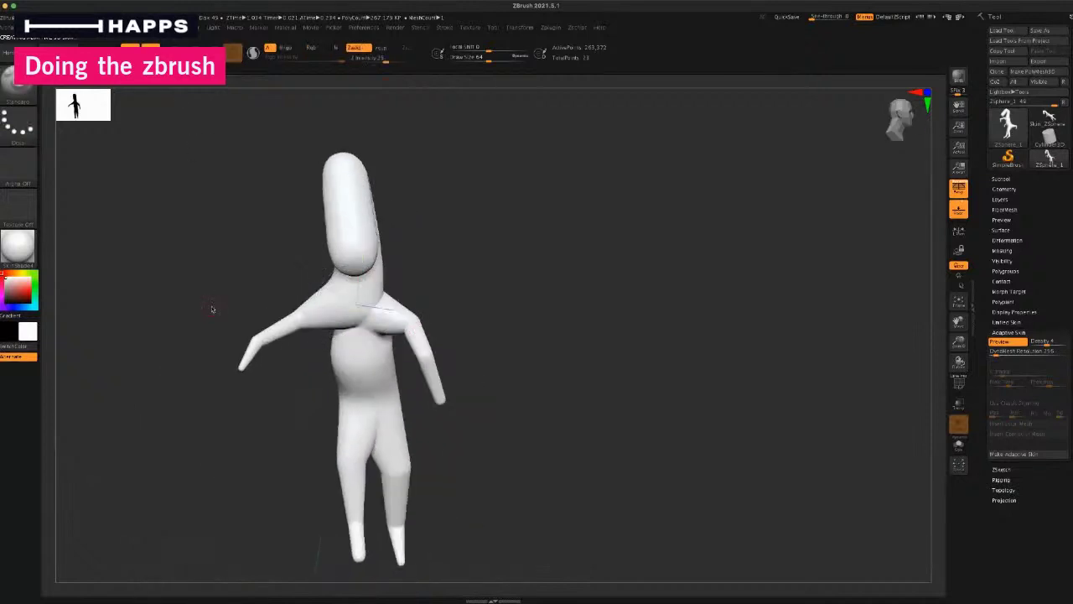
{"action": "mouse_move", "coordinate": [475, 295]}
{"action": "left_mouse_down"}
{"action": "mouse_move", "coordinate": [444, 291]}
{"action": "mouse_move", "coordinate": [474, 282]}
{"action": "mouse_move", "coordinate": [501, 300]}
{"action": "mouse_move", "coordinate": [490, 305]}
{"action": "left_mouse_up"}
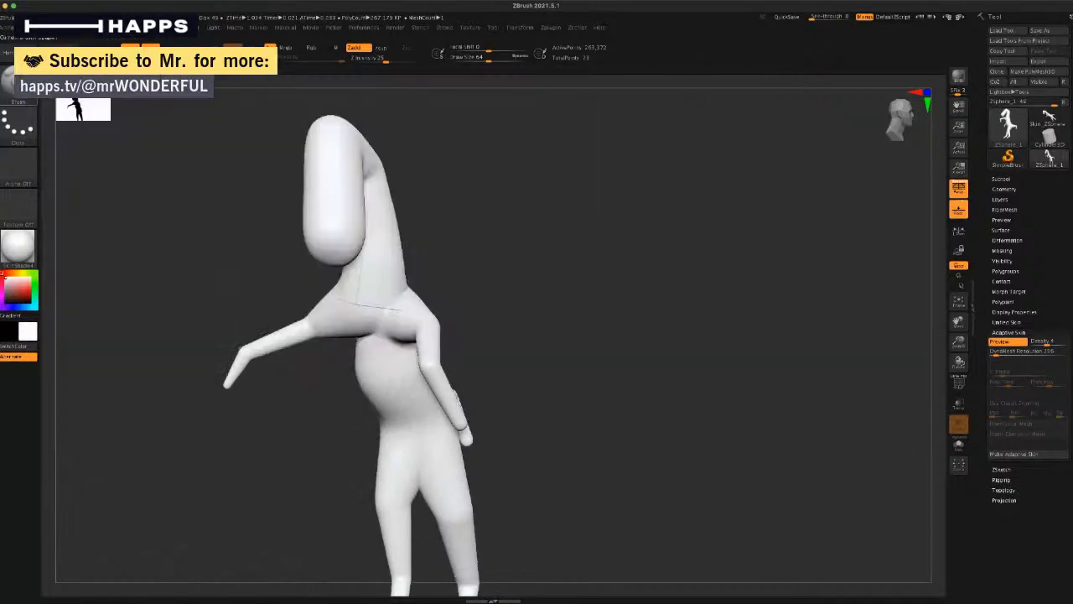
{"action": "left_click", "coordinate": [17, 82]}
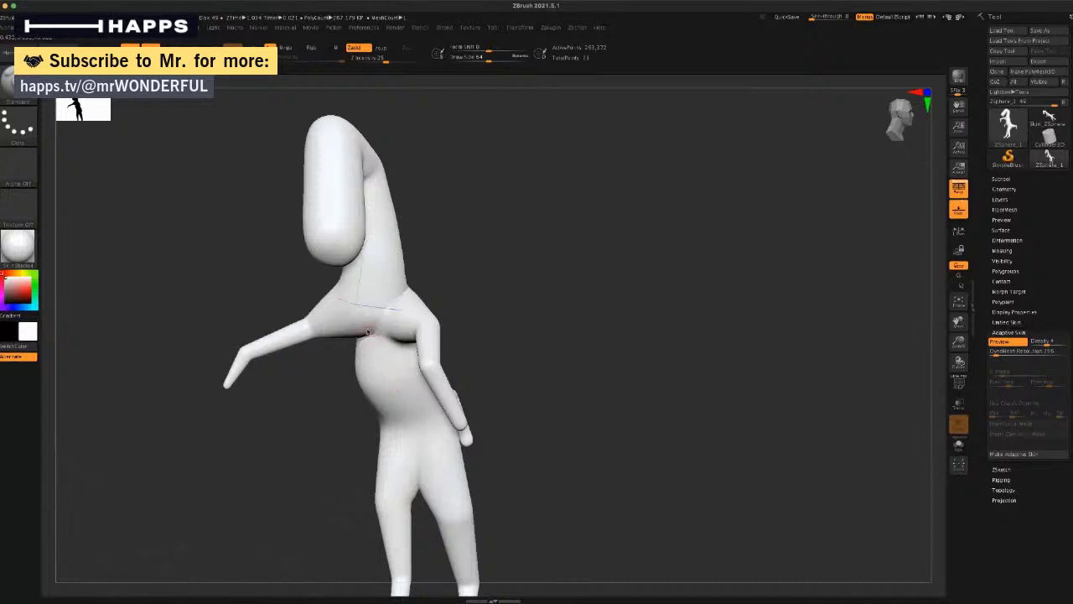
{"action": "mouse_move", "coordinate": [389, 394]}
{"action": "left_mouse_down"}
{"action": "mouse_move", "coordinate": [366, 264]}
{"action": "mouse_move", "coordinate": [378, 431]}
{"action": "mouse_move", "coordinate": [421, 464]}
{"action": "left_mouse_up"}
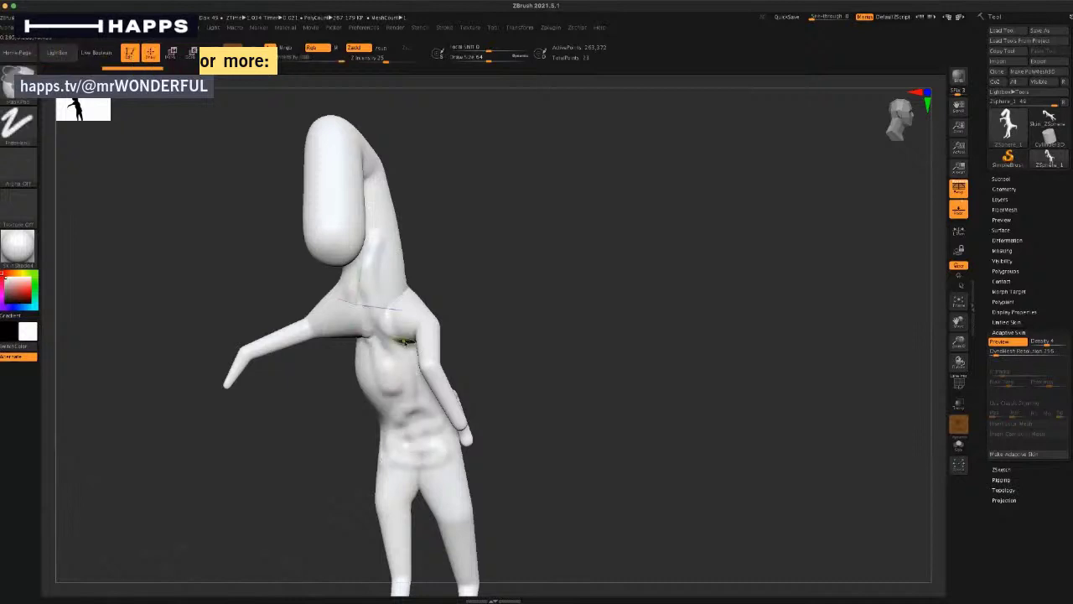
{"action": "key", "text": "ctrl+z"}
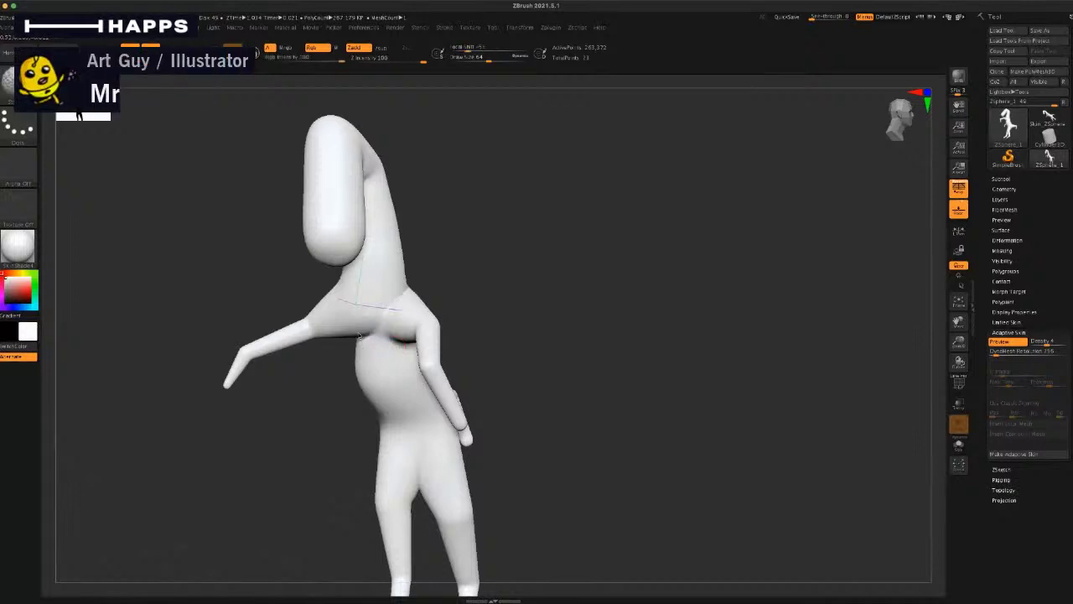
Step: Choose the Move brush, enlarge it to a draw size of about 267, and reshape the tip of the muzzle
{"action": "left_click_drag", "start_coordinate": [316, 410], "coordinate": [479, 271]}
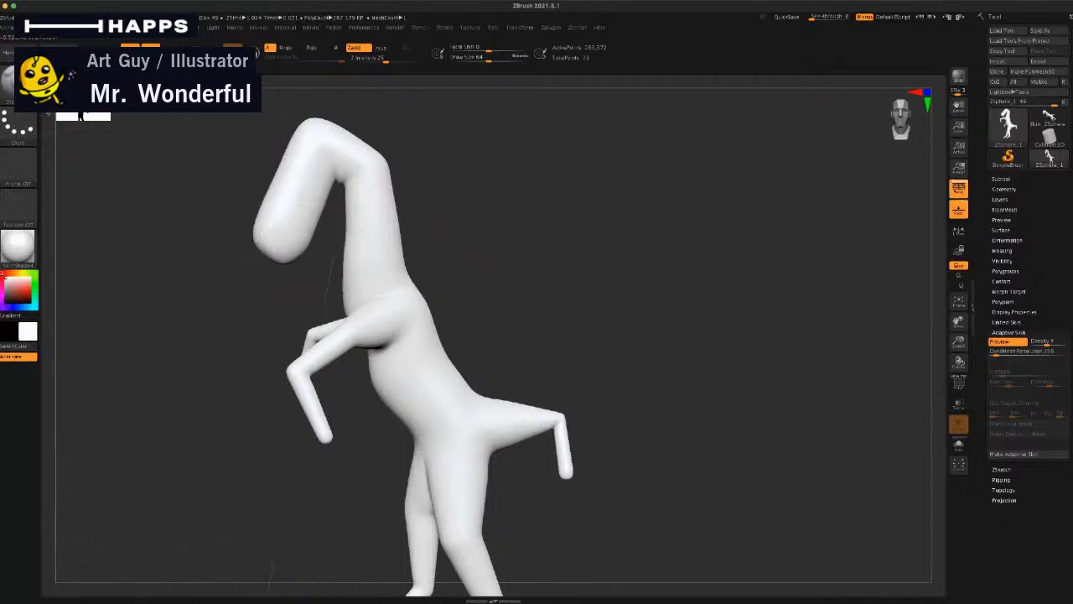
{"action": "key", "text": "b"}
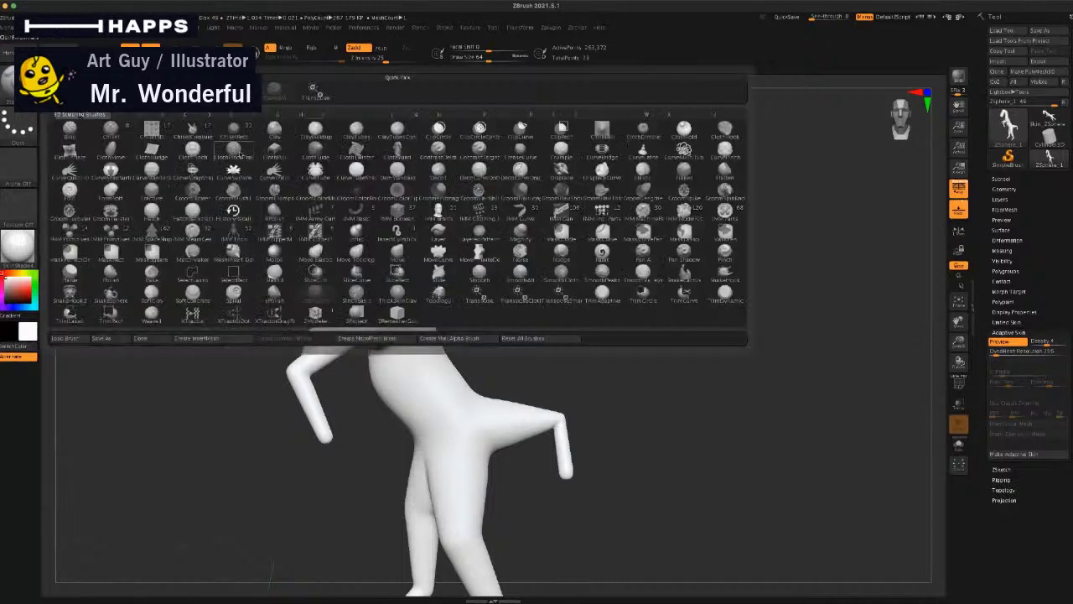
{"action": "left_click", "coordinate": [402, 254]}
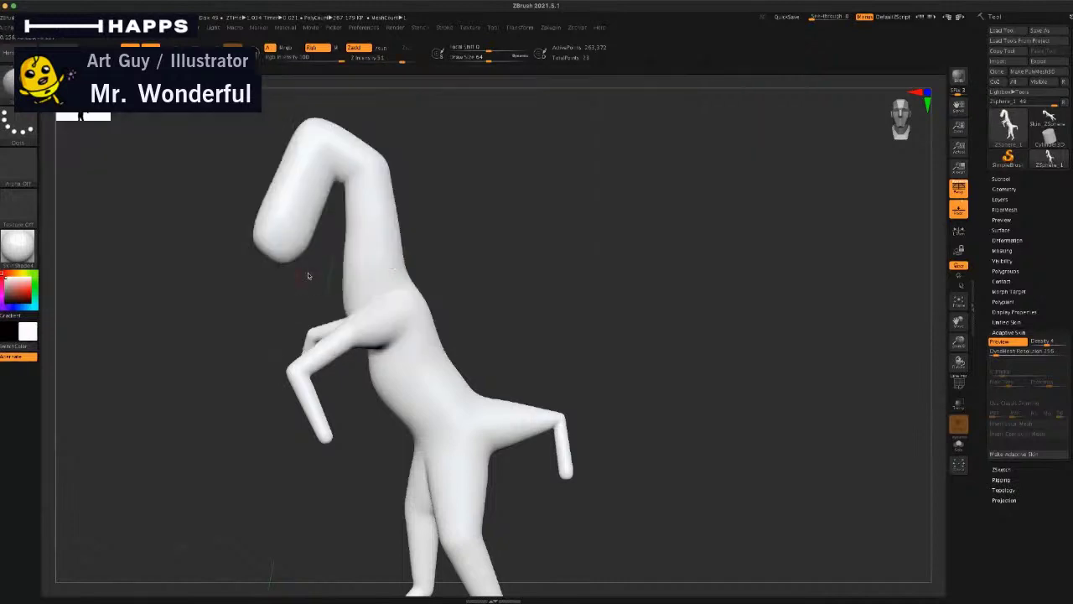
{"action": "key", "text": "space"}
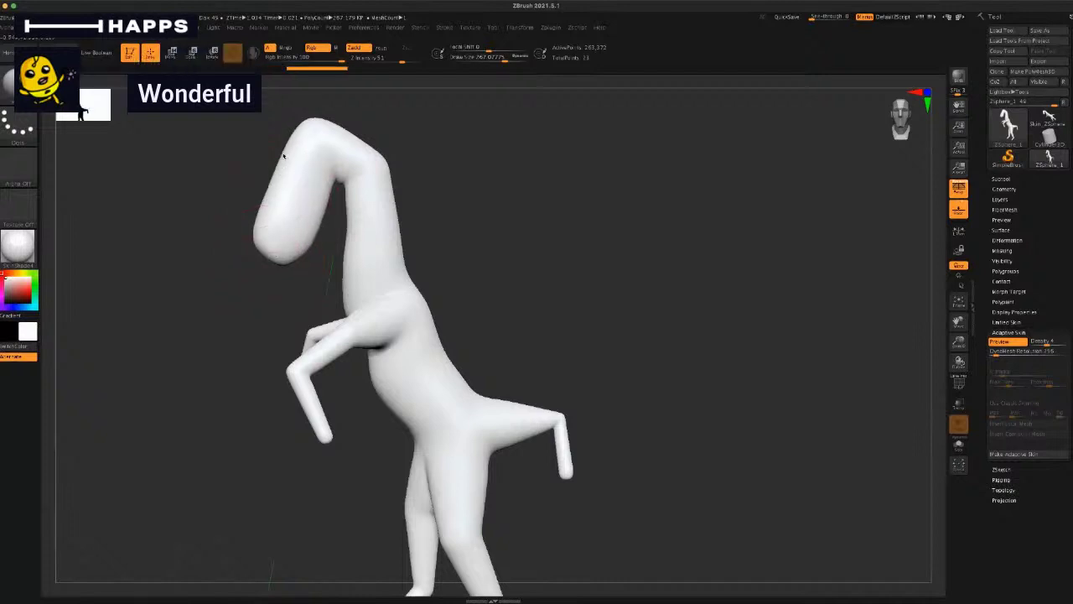
{"action": "mouse_move", "coordinate": [275, 180]}
{"action": "left_mouse_down"}
{"action": "mouse_move", "coordinate": [261, 240]}
{"action": "mouse_move", "coordinate": [290, 261]}
{"action": "left_mouse_up"}
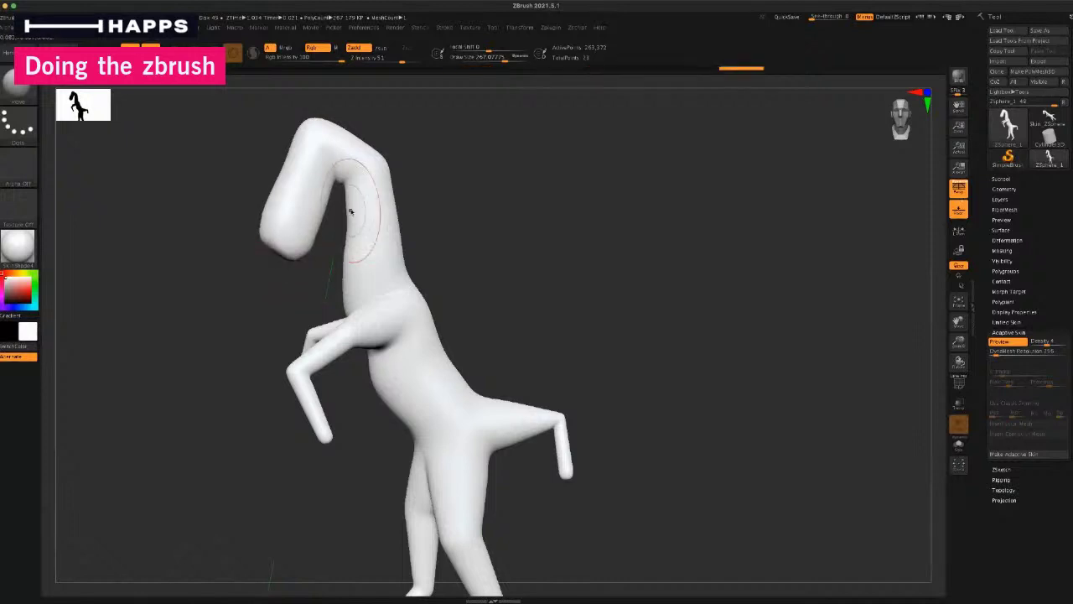
{"action": "left_click_drag", "start_coordinate": [341, 189], "coordinate": [345, 185]}
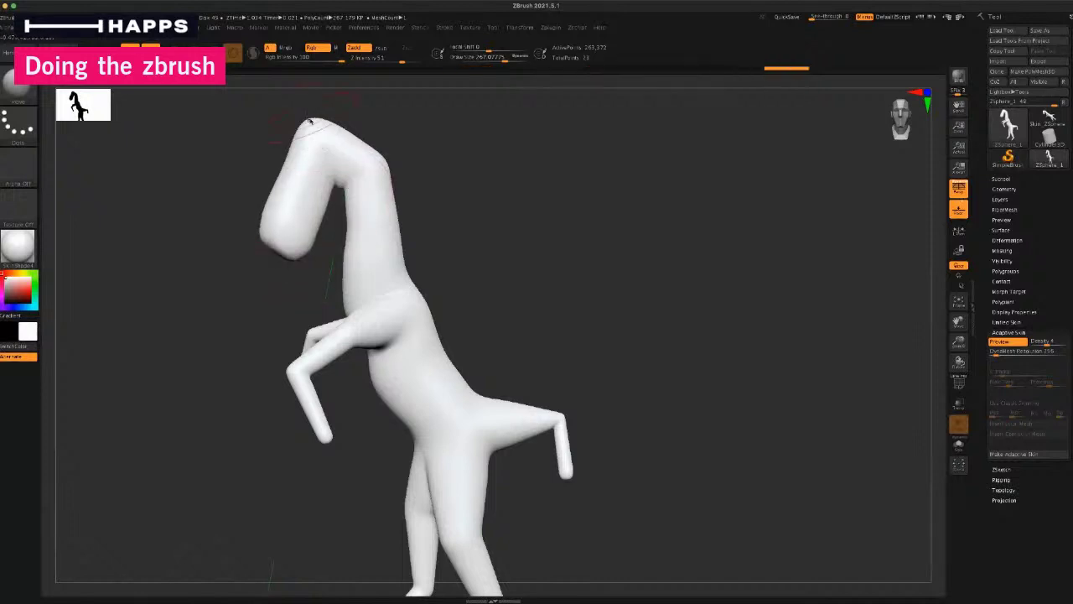
Step: Push in the throat and shape the front of the neck down to the chest with the Move brush
{"action": "mouse_move", "coordinate": [313, 131]}
{"action": "left_mouse_down"}
{"action": "mouse_move", "coordinate": [387, 171]}
{"action": "mouse_move", "coordinate": [382, 210]}
{"action": "mouse_move", "coordinate": [412, 239]}
{"action": "left_mouse_up"}
{"action": "left_click_drag", "start_coordinate": [345, 255], "coordinate": [360, 238]}
{"action": "left_click_drag", "start_coordinate": [345, 239], "coordinate": [351, 233]}
{"action": "left_click_drag", "start_coordinate": [309, 281], "coordinate": [242, 295]}
{"action": "left_click_drag", "start_coordinate": [303, 272], "coordinate": [331, 266]}
{"action": "left_click_drag", "start_coordinate": [344, 221], "coordinate": [349, 241]}
{"action": "key", "text": "ctrl+shift+z"}
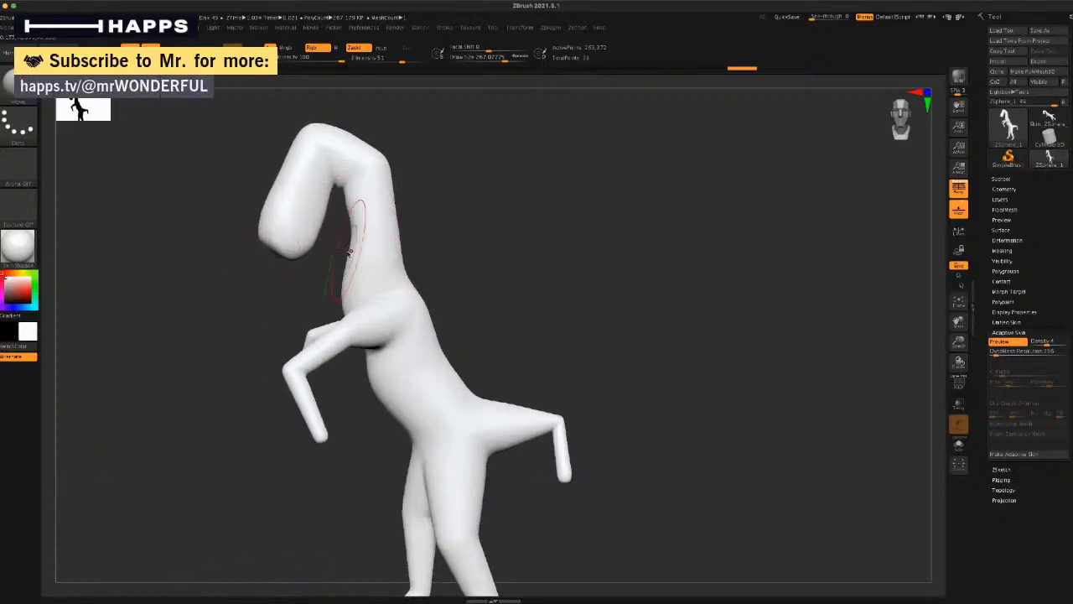
{"action": "key", "text": "ctrl+shift+z"}
{"action": "key", "text": "ctrl+shift+z"}
{"action": "key", "text": "ctrl+shift+z"}
{"action": "key", "text": "ctrl+shift+z"}
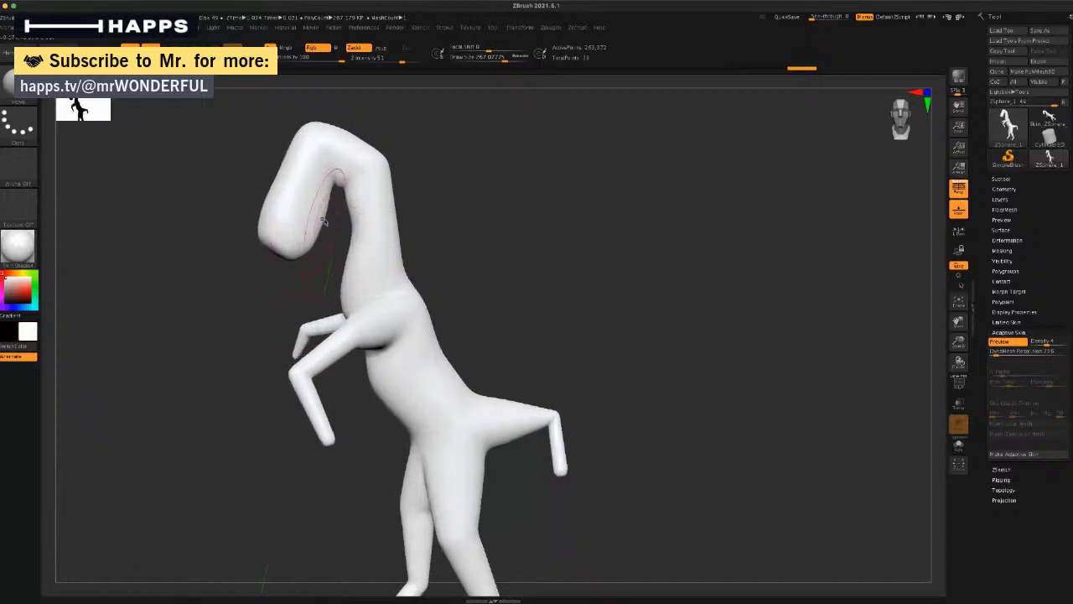
Step: Fill out the jaw, flatten the forehead, and round the crown where the head meets the neck
{"action": "key", "text": "ctrl+shift+z"}
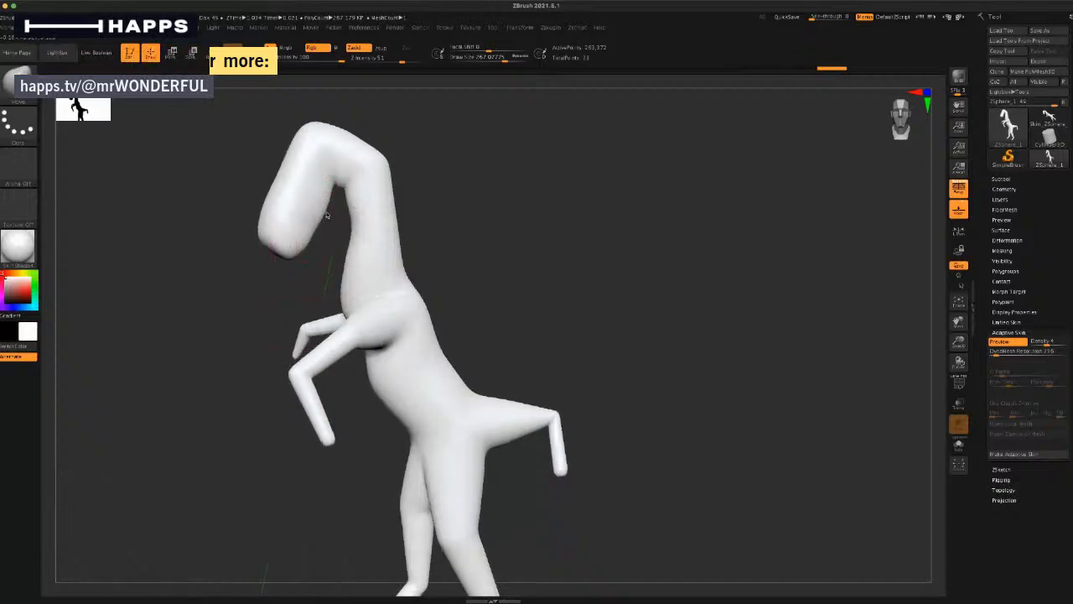
{"action": "key", "text": "ctrl+shift+z"}
{"action": "left_click_drag", "start_coordinate": [315, 237], "coordinate": [301, 228]}
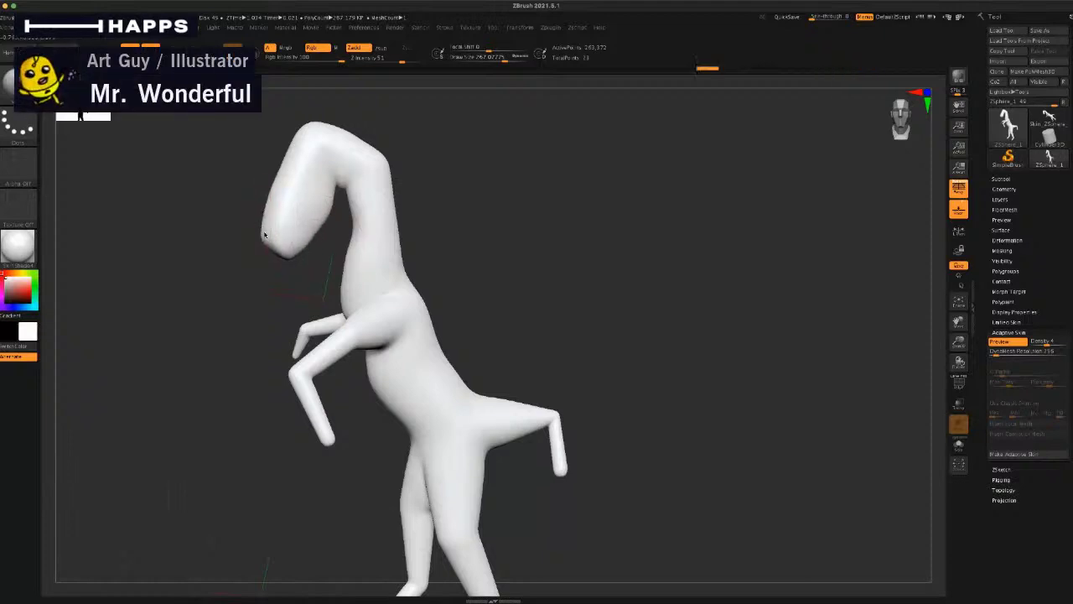
{"action": "left_click_drag", "start_coordinate": [251, 281], "coordinate": [253, 281]}
{"action": "key", "text": "ctrl+shift+z"}
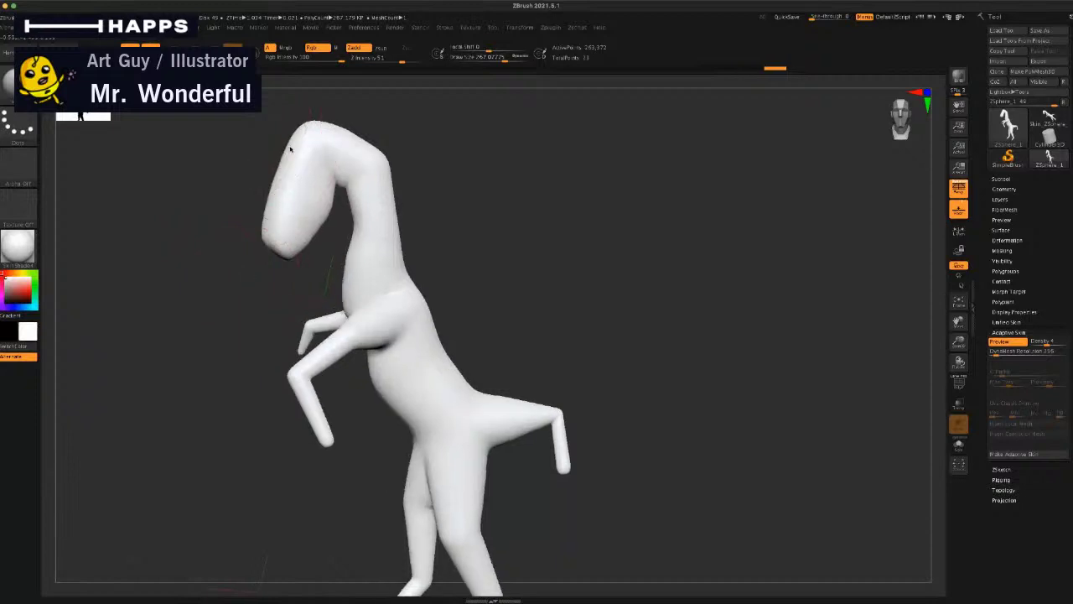
{"action": "key", "text": "ctrl+shift+z"}
{"action": "key", "text": "ctrl+shift+z"}
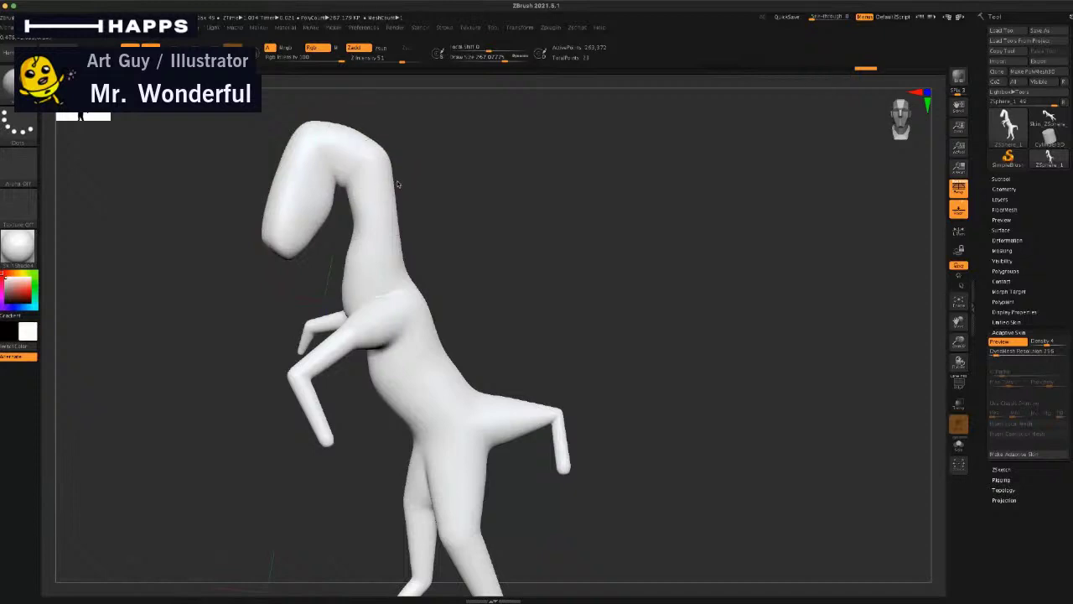
Step: Pull the nape and the back of the neck outward to thicken the neck
{"action": "left_click_drag", "start_coordinate": [398, 184], "coordinate": [400, 192]}
{"action": "left_click_drag", "start_coordinate": [297, 294], "coordinate": [275, 293]}
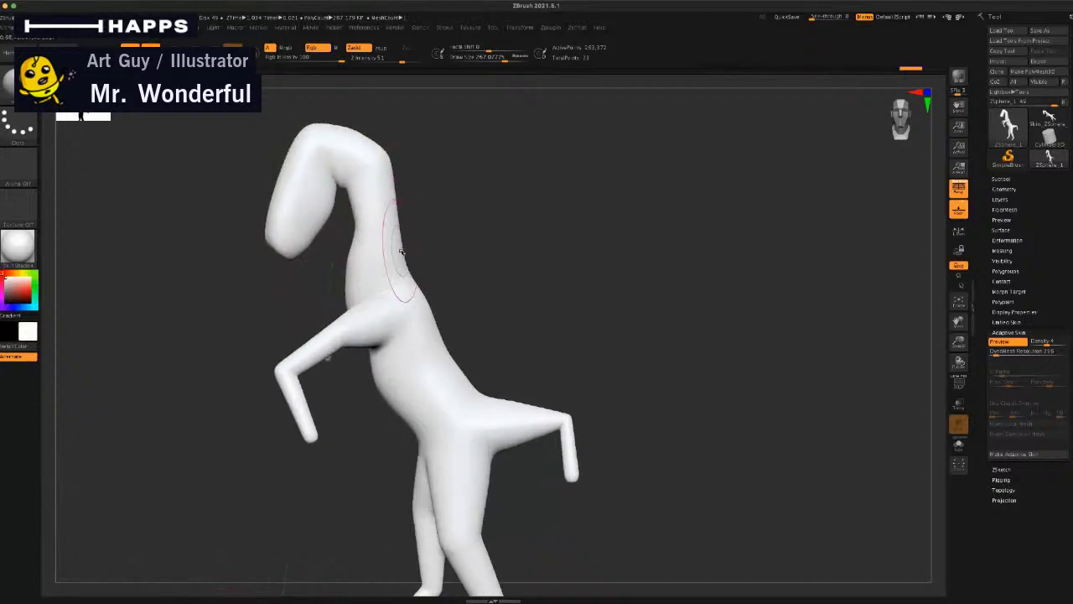
{"action": "left_click_drag", "start_coordinate": [405, 243], "coordinate": [407, 244]}
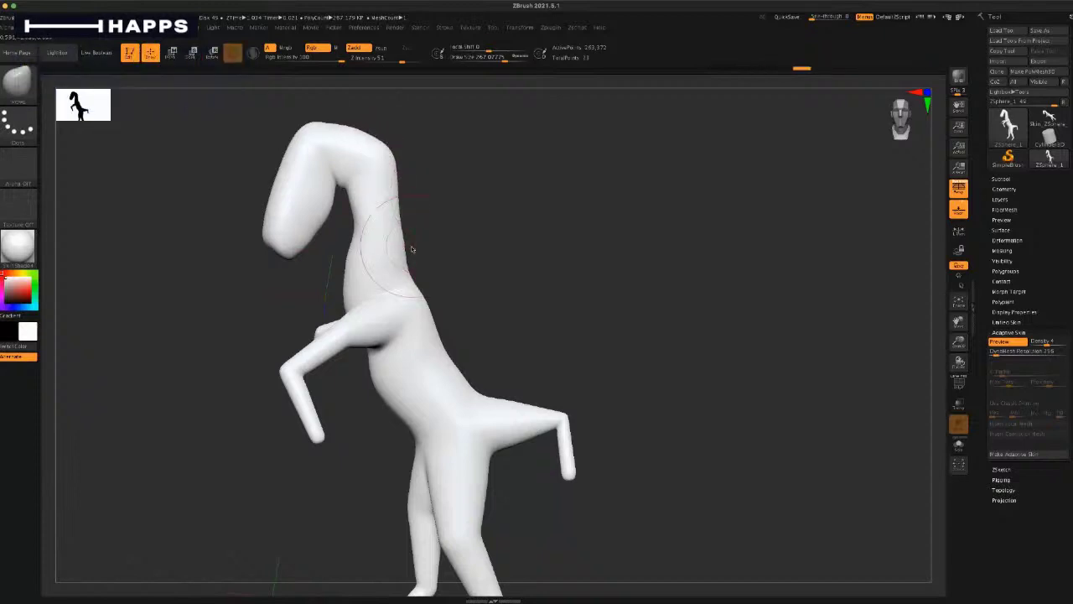
{"action": "mouse_move", "coordinate": [412, 252]}
{"action": "left_mouse_down"}
{"action": "mouse_move", "coordinate": [414, 266]}
{"action": "mouse_move", "coordinate": [439, 259]}
{"action": "mouse_move", "coordinate": [371, 377]}
{"action": "mouse_move", "coordinate": [366, 436]}
{"action": "mouse_move", "coordinate": [373, 386]}
{"action": "mouse_move", "coordinate": [287, 457]}
{"action": "mouse_move", "coordinate": [310, 462]}
{"action": "mouse_move", "coordinate": [358, 350]}
{"action": "left_mouse_up"}
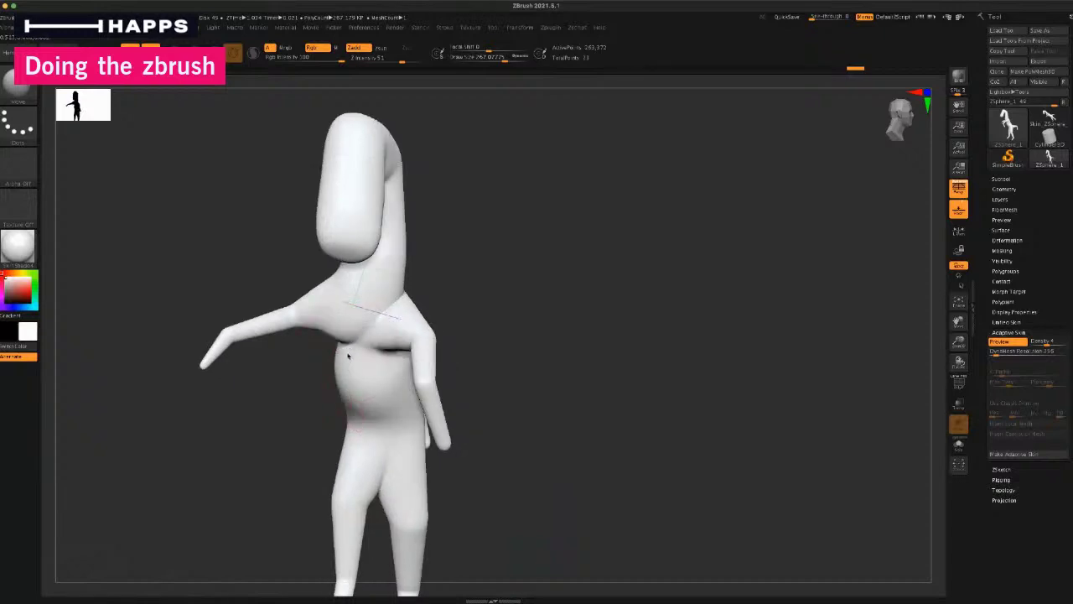
Step: Push the belly outward and reshape the curve of the back between shoulders and tail
{"action": "left_click_drag", "start_coordinate": [350, 358], "coordinate": [289, 389]}
{"action": "left_click_drag", "start_coordinate": [321, 455], "coordinate": [366, 455]}
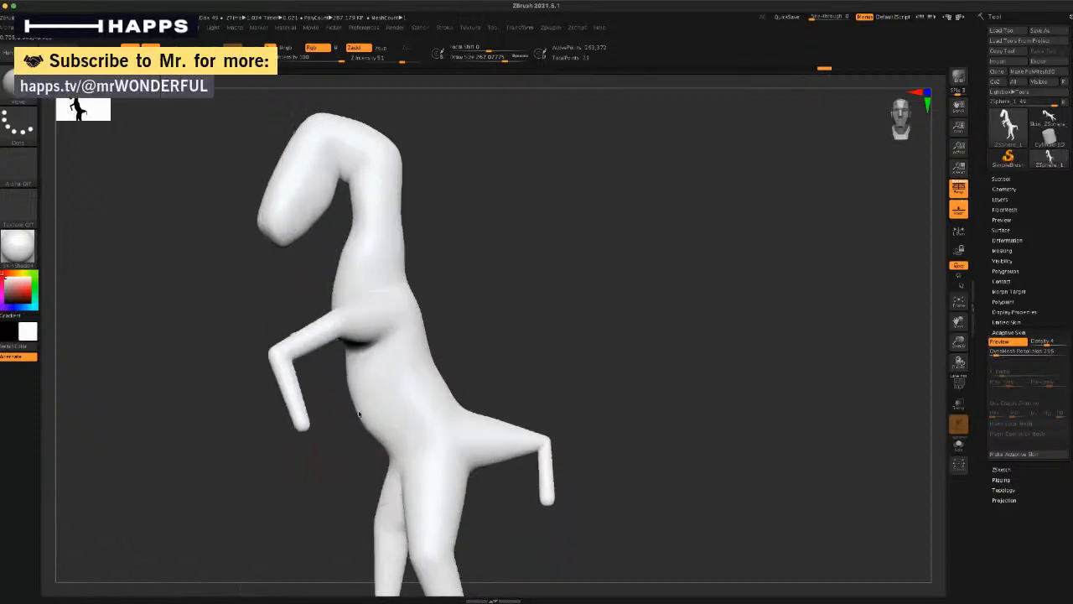
{"action": "left_click_drag", "start_coordinate": [353, 382], "coordinate": [347, 378]}
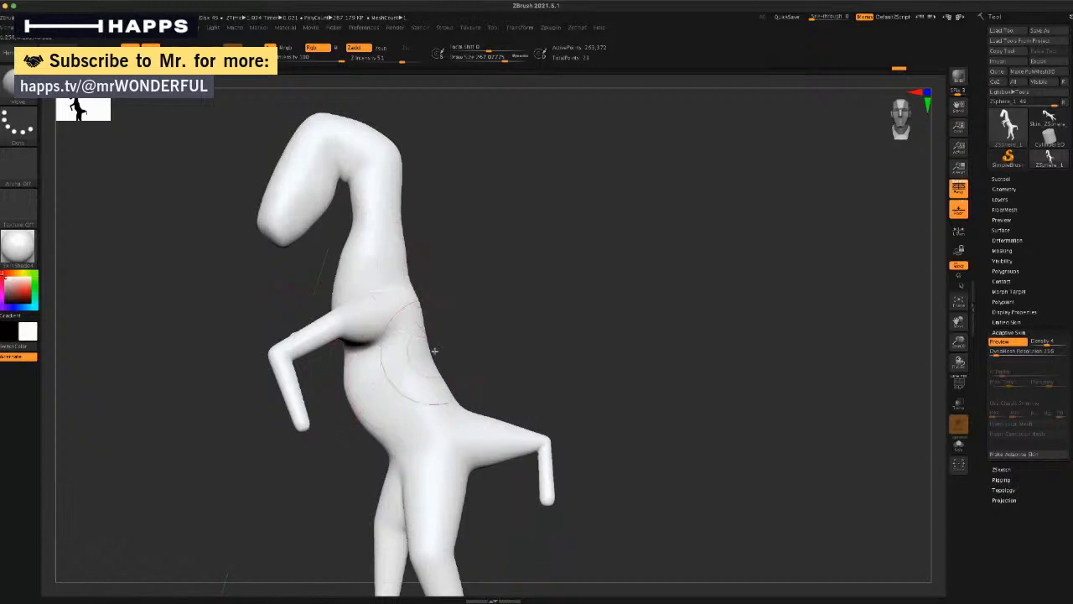
{"action": "left_click_drag", "start_coordinate": [432, 352], "coordinate": [441, 356]}
{"action": "left_click_drag", "start_coordinate": [467, 397], "coordinate": [430, 377]}
{"action": "left_click_drag", "start_coordinate": [489, 344], "coordinate": [504, 346]}
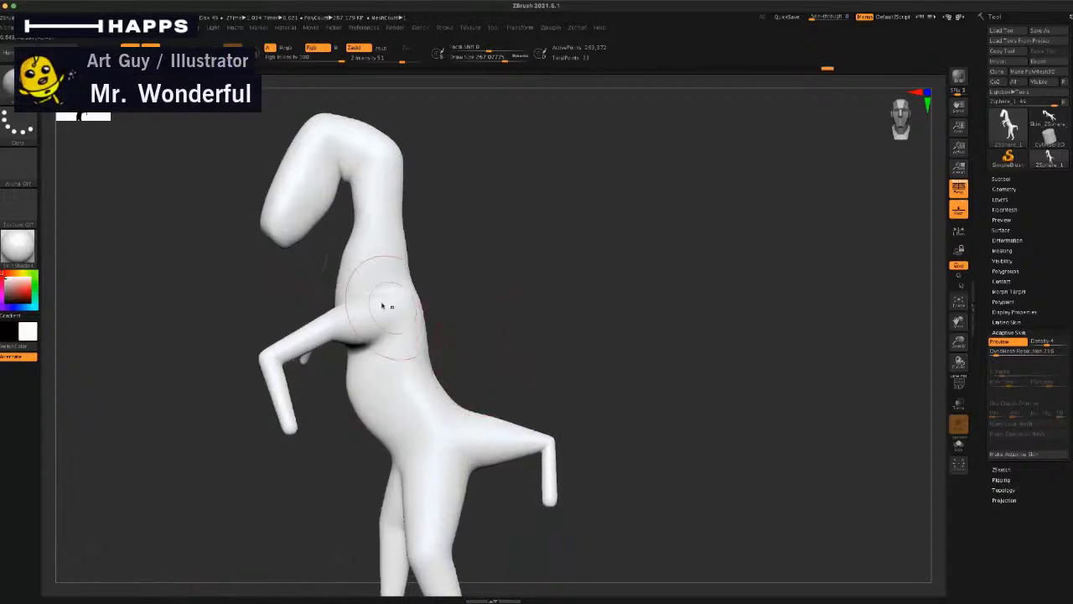
Step: Tuck in the underside of the muzzle, bend the tail tip outward, and refine the top of the tail's base
{"action": "left_click_drag", "start_coordinate": [284, 248], "coordinate": [290, 241]}
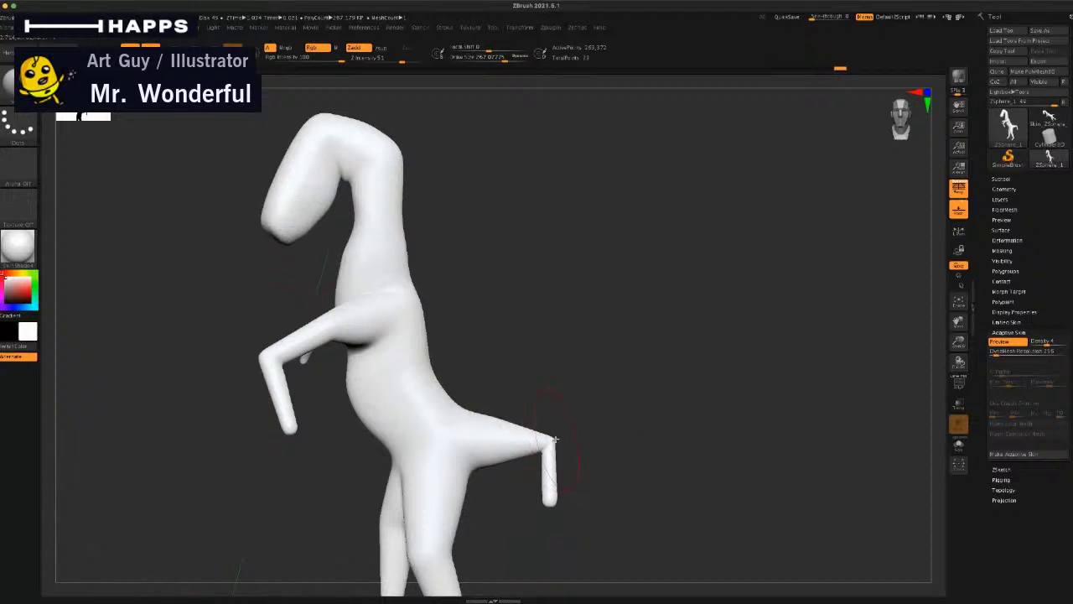
{"action": "left_click_drag", "start_coordinate": [555, 439], "coordinate": [557, 443]}
{"action": "mouse_move", "coordinate": [558, 500]}
{"action": "left_mouse_down"}
{"action": "mouse_move", "coordinate": [600, 481]}
{"action": "mouse_move", "coordinate": [593, 505]}
{"action": "left_mouse_up"}
{"action": "left_click_drag", "start_coordinate": [559, 439], "coordinate": [550, 446]}
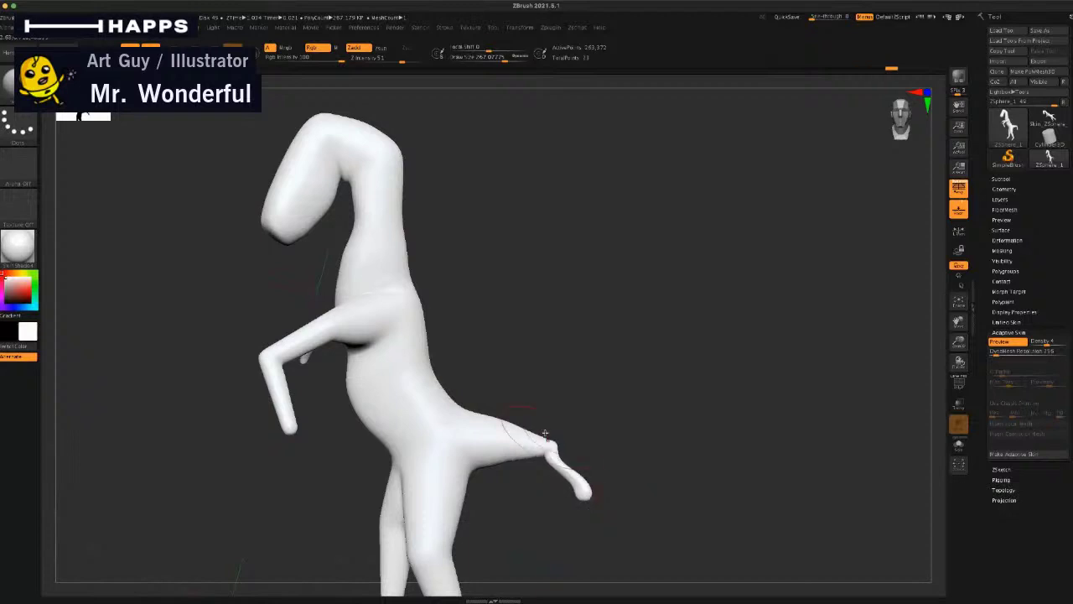
{"action": "left_click_drag", "start_coordinate": [511, 417], "coordinate": [494, 420]}
{"action": "left_click_drag", "start_coordinate": [494, 417], "coordinate": [463, 406]}
Step: Bulge out the back of the near hind leg's thigh and refine its knee and lower leg
{"action": "mouse_move", "coordinate": [567, 349]}
{"action": "left_mouse_down", "text": "alt"}
{"action": "mouse_move", "coordinate": [544, 285]}
{"action": "mouse_move", "coordinate": [556, 377]}
{"action": "left_mouse_up", "text": "alt"}
{"action": "key", "text": "f"}
{"action": "left_click_drag", "start_coordinate": [572, 470], "coordinate": [424, 443]}
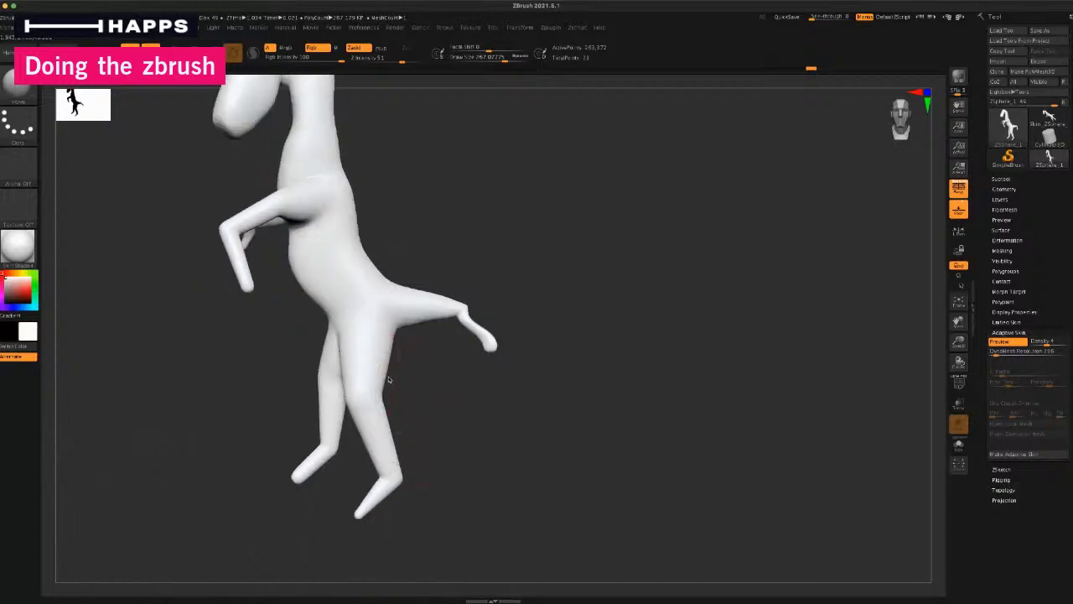
{"action": "left_click_drag", "start_coordinate": [393, 360], "coordinate": [400, 360]}
{"action": "mouse_move", "coordinate": [426, 375]}
{"action": "left_mouse_down"}
{"action": "mouse_move", "coordinate": [436, 376]}
{"action": "mouse_move", "coordinate": [385, 387]}
{"action": "mouse_move", "coordinate": [400, 393]}
{"action": "left_mouse_up"}
{"action": "mouse_move", "coordinate": [436, 410]}
{"action": "left_mouse_down"}
{"action": "mouse_move", "coordinate": [395, 428]}
{"action": "mouse_move", "coordinate": [412, 436]}
{"action": "mouse_move", "coordinate": [369, 449]}
{"action": "left_mouse_up"}
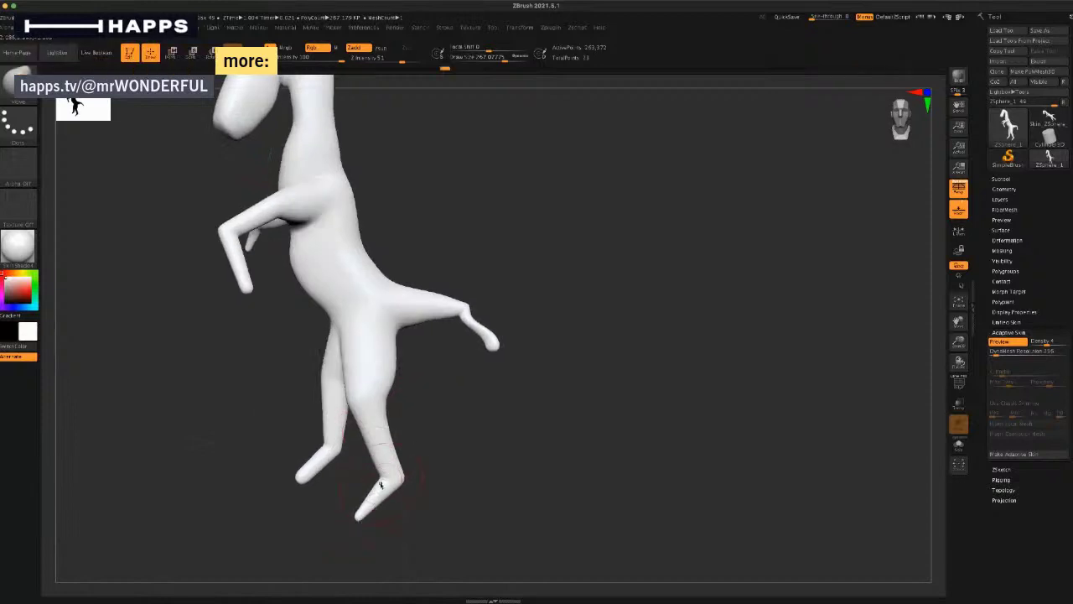
{"action": "left_click_drag", "start_coordinate": [419, 462], "coordinate": [434, 453]}
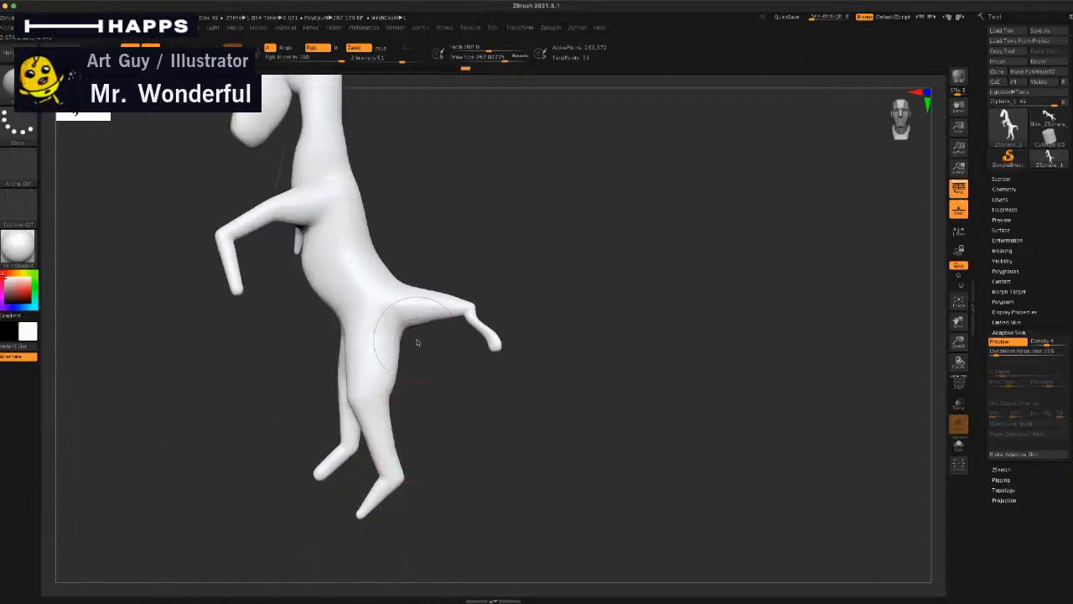
Step: Refine the hindquarters under the tail and the inner contour of the thighs
{"action": "left_click_drag", "start_coordinate": [413, 338], "coordinate": [399, 332]}
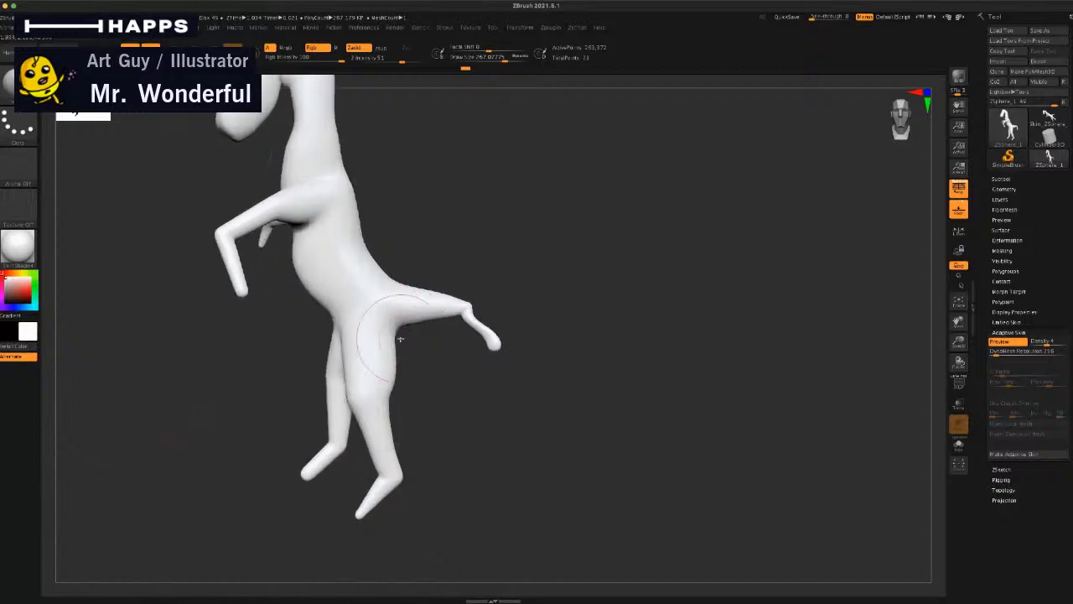
{"action": "left_click_drag", "start_coordinate": [418, 404], "coordinate": [436, 409]}
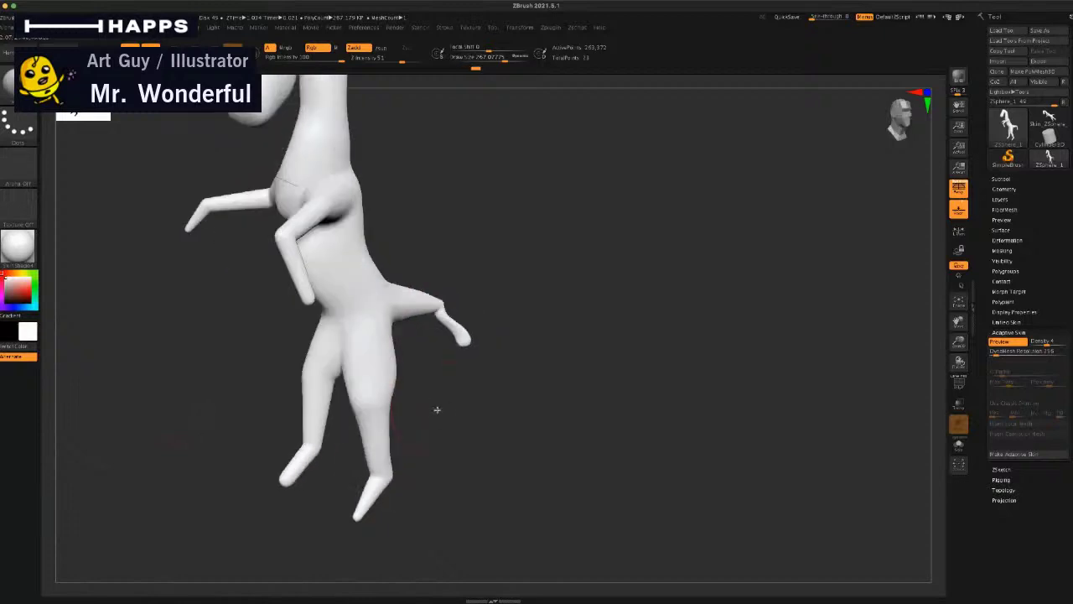
{"action": "left_click_drag", "start_coordinate": [306, 495], "coordinate": [385, 360]}
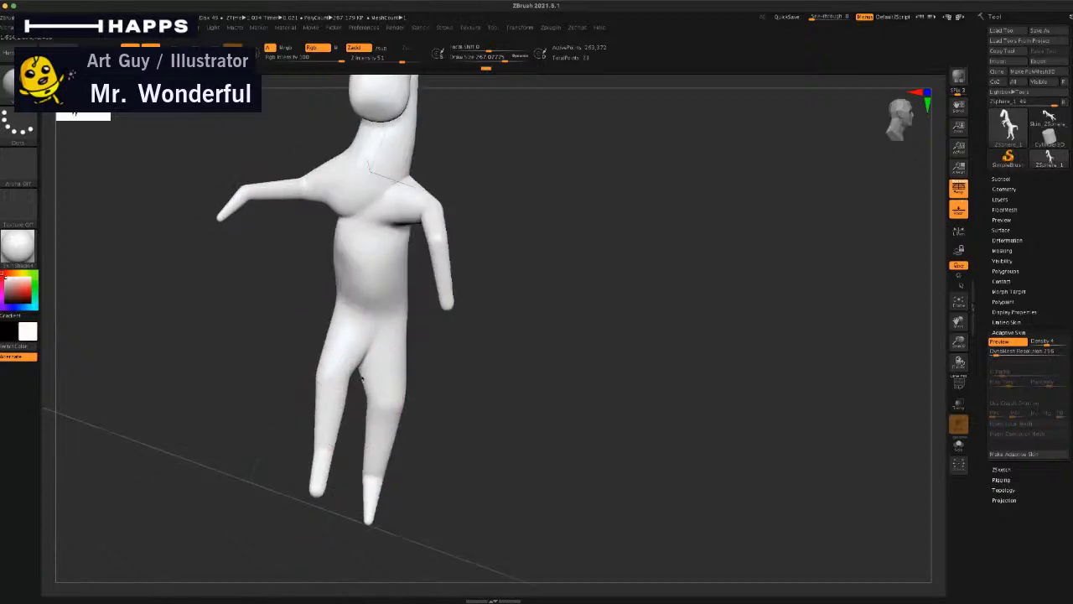
{"action": "left_click_drag", "start_coordinate": [285, 427], "coordinate": [374, 236]}
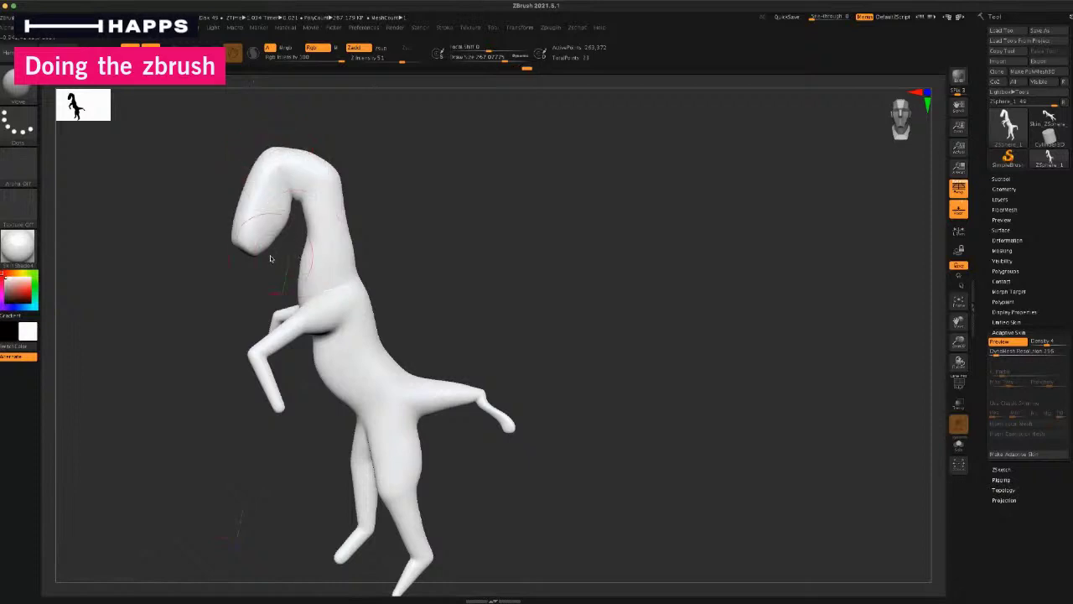
Step: Adjust the muzzle and the back of the neck, and reshape the near front leg's lower section
{"action": "left_click_drag", "start_coordinate": [270, 258], "coordinate": [264, 251]}
{"action": "mouse_move", "coordinate": [261, 288]}
{"action": "left_mouse_down"}
{"action": "mouse_move", "coordinate": [265, 299]}
{"action": "mouse_move", "coordinate": [298, 291]}
{"action": "left_mouse_up"}
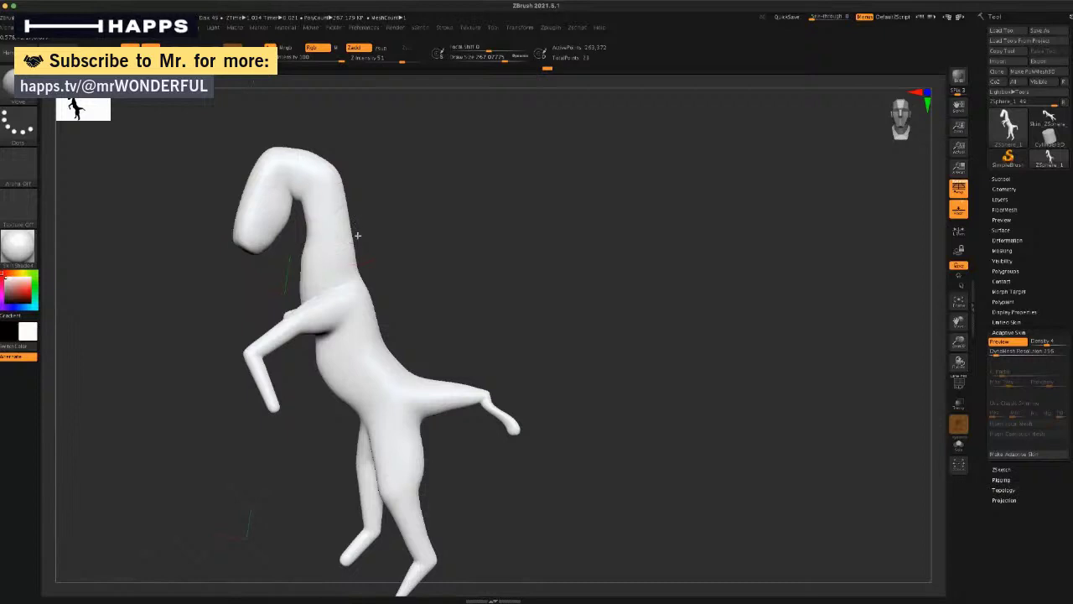
{"action": "mouse_move", "coordinate": [357, 235]}
{"action": "left_mouse_down"}
{"action": "mouse_move", "coordinate": [365, 270]}
{"action": "mouse_move", "coordinate": [376, 251]}
{"action": "mouse_move", "coordinate": [371, 275]}
{"action": "mouse_move", "coordinate": [392, 255]}
{"action": "mouse_move", "coordinate": [360, 228]}
{"action": "left_mouse_up"}
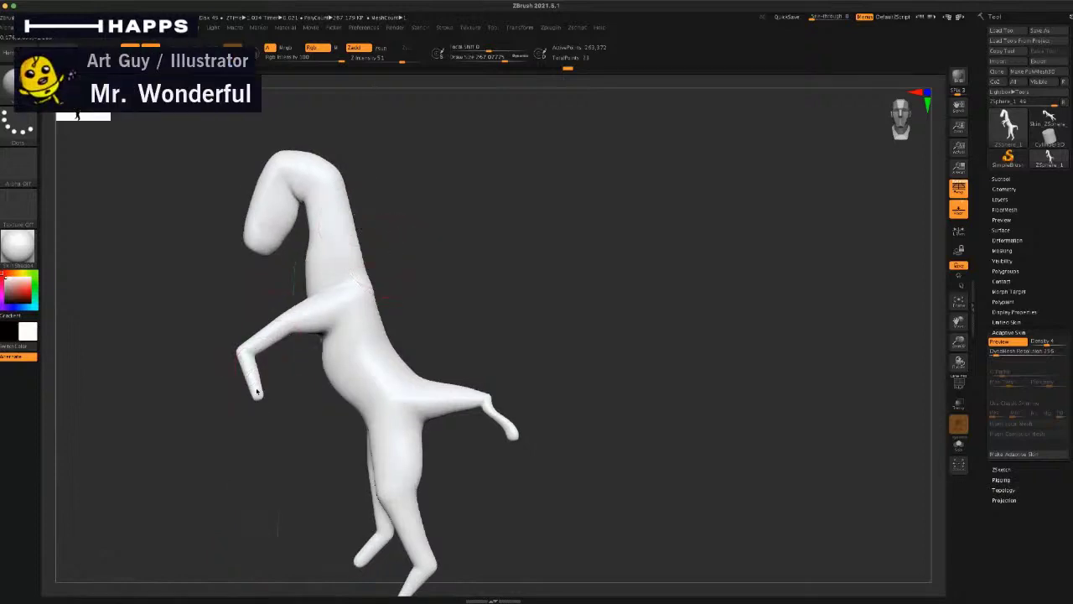
{"action": "mouse_move", "coordinate": [258, 384]}
{"action": "left_mouse_down"}
{"action": "mouse_move", "coordinate": [268, 388]}
{"action": "mouse_move", "coordinate": [271, 422]}
{"action": "mouse_move", "coordinate": [265, 385]}
{"action": "mouse_move", "coordinate": [274, 416]}
{"action": "mouse_move", "coordinate": [290, 415]}
{"action": "left_mouse_up"}
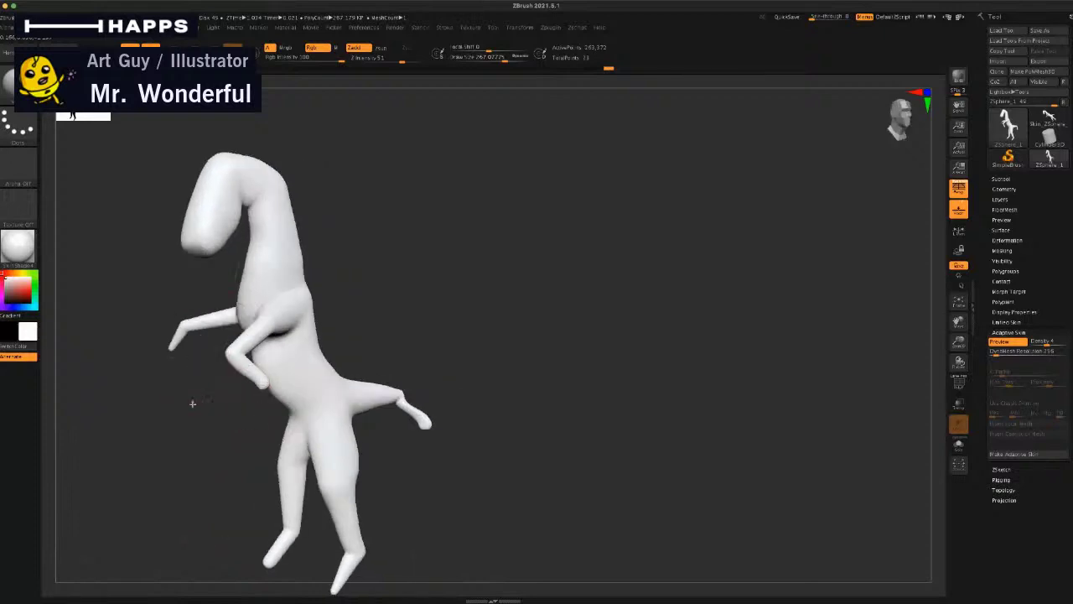
Step: Smooth the crease between the chest and belly, and remesh the model with DynaMesh
{"action": "left_click_drag", "start_coordinate": [192, 403], "coordinate": [227, 408]}
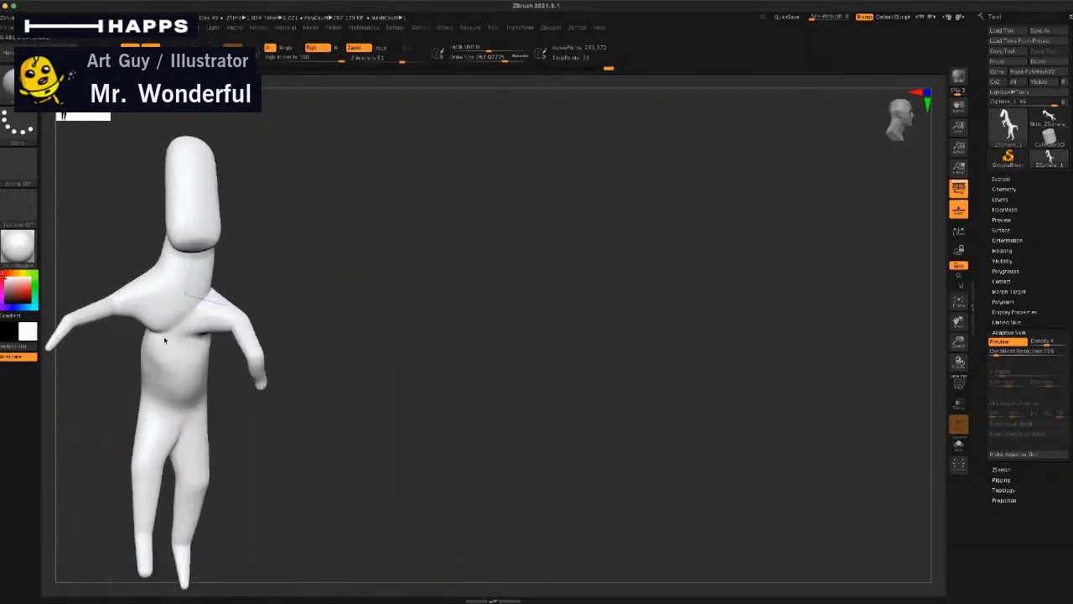
{"action": "key", "text": "shift"}
{"action": "left_click_drag", "start_coordinate": [154, 339], "coordinate": [196, 345], "text": "shift"}
{"action": "left_click_drag", "start_coordinate": [263, 441], "coordinate": [210, 432]}
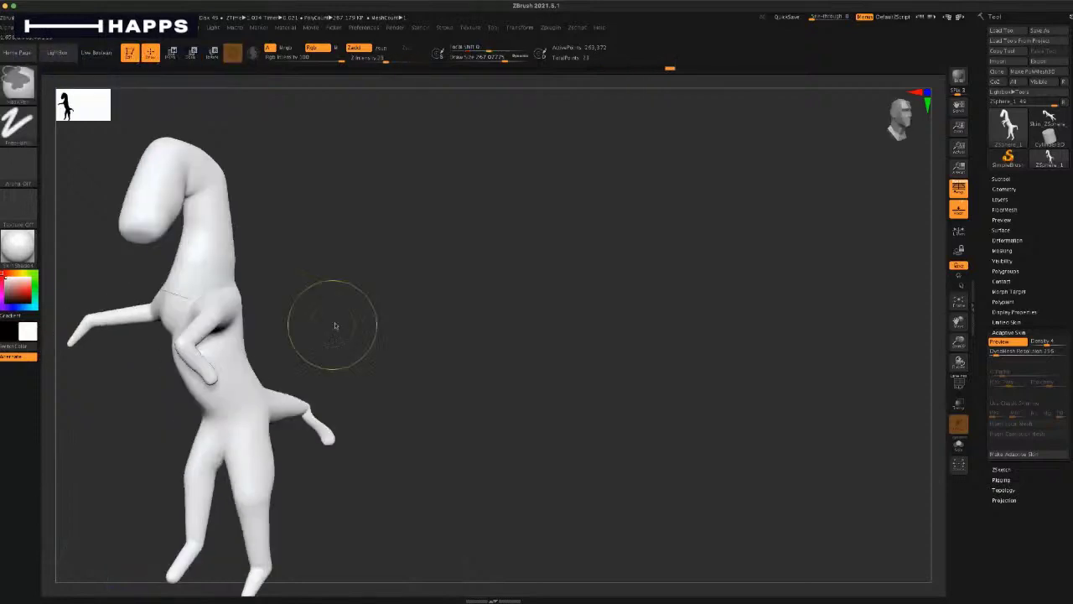
{"action": "mouse_move", "coordinate": [355, 311]}
{"action": "left_mouse_down", "text": "ctrl"}
{"action": "mouse_move", "coordinate": [316, 327]}
{"action": "mouse_move", "coordinate": [348, 311]}
{"action": "mouse_move", "coordinate": [395, 244]}
{"action": "mouse_move", "coordinate": [397, 263]}
{"action": "mouse_move", "coordinate": [294, 453]}
{"action": "left_mouse_up", "text": "ctrl"}
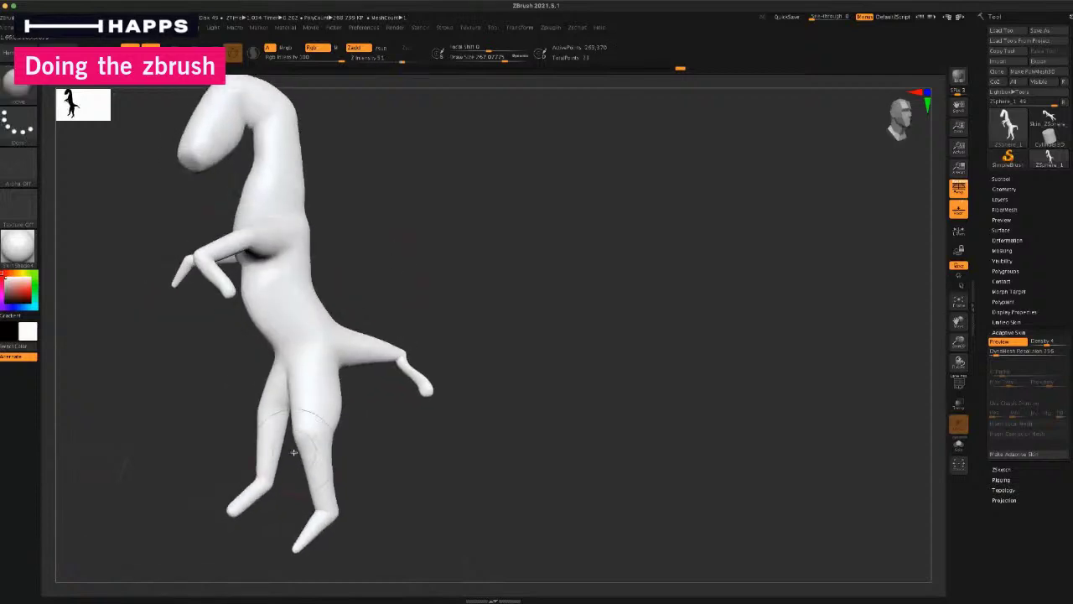
Step: Slim the thighs and adjust the feet and lower sections of the hind legs
{"action": "left_click_drag", "start_coordinate": [241, 508], "coordinate": [234, 500]}
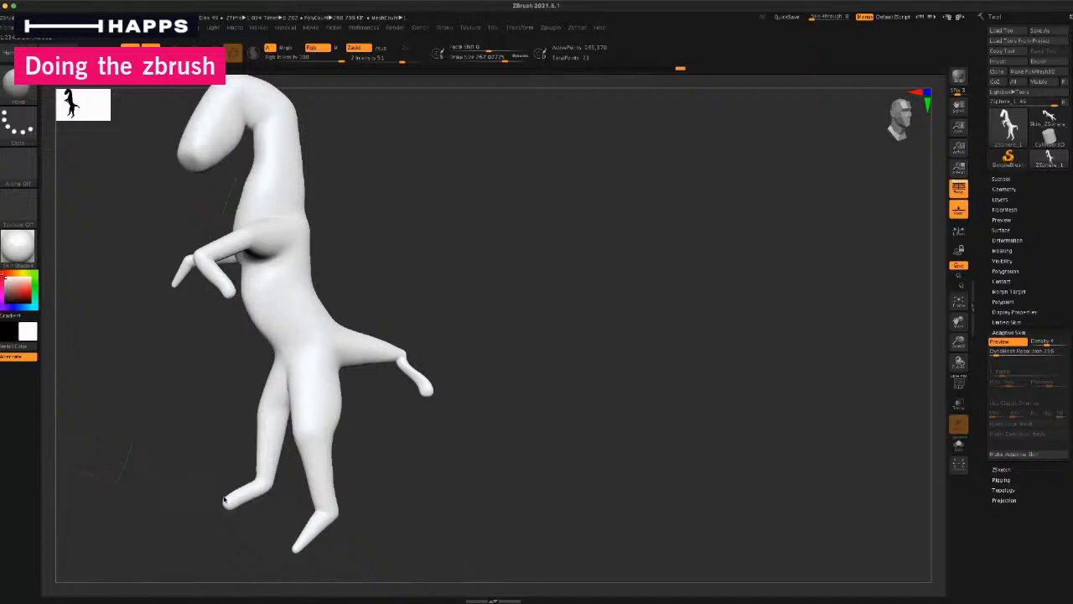
{"action": "left_click_drag", "start_coordinate": [421, 447], "coordinate": [374, 382]}
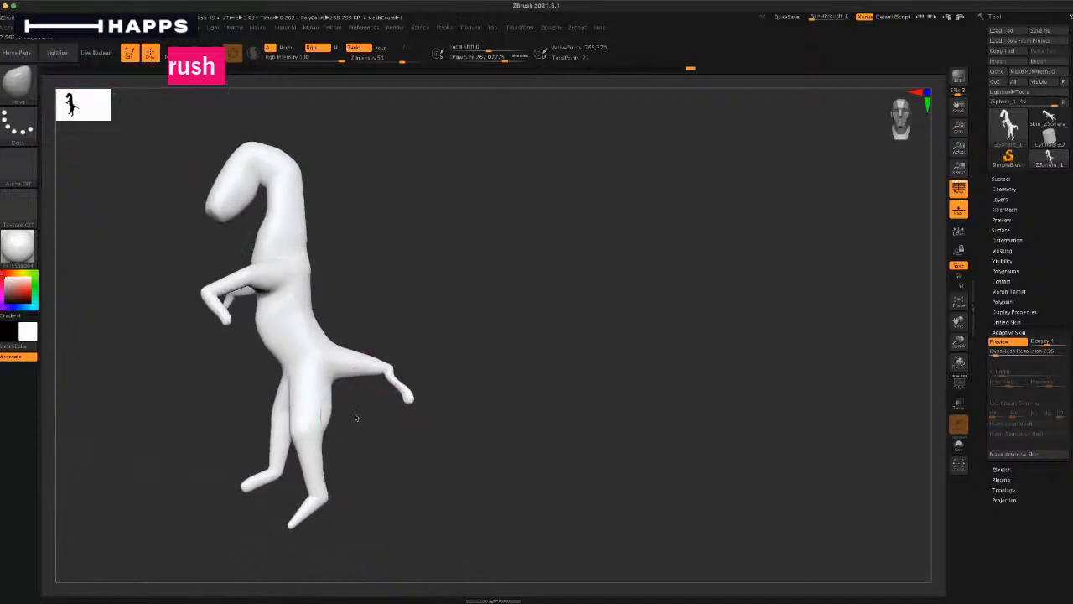
{"action": "mouse_move", "coordinate": [333, 416]}
{"action": "left_mouse_down"}
{"action": "mouse_move", "coordinate": [319, 415]}
{"action": "mouse_move", "coordinate": [343, 433]}
{"action": "left_mouse_up"}
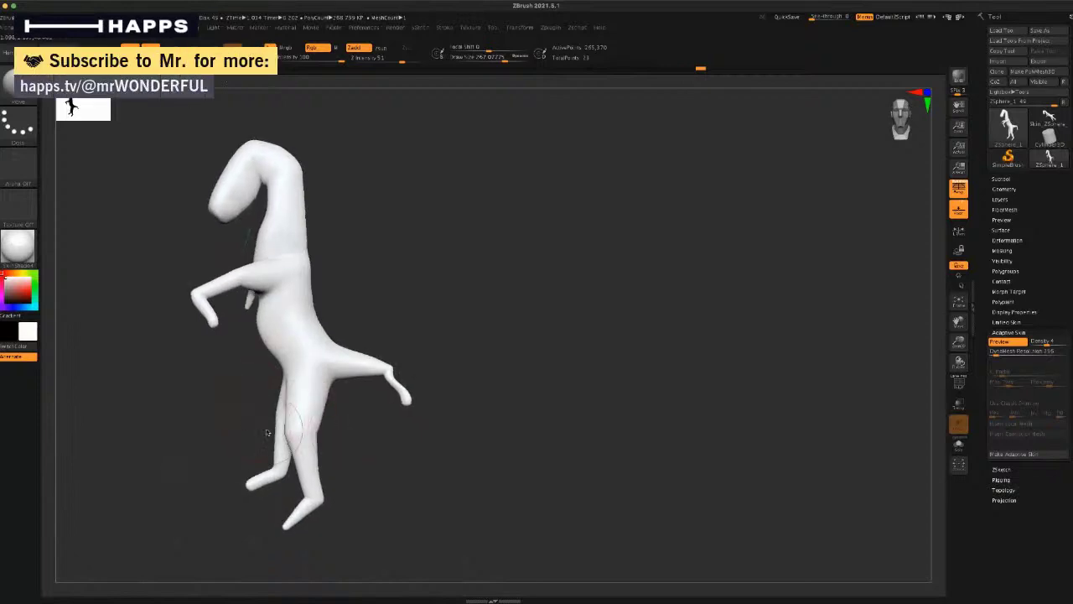
{"action": "mouse_move", "coordinate": [269, 356]}
{"action": "left_mouse_down"}
{"action": "mouse_move", "coordinate": [257, 399]}
{"action": "mouse_move", "coordinate": [279, 445]}
{"action": "left_mouse_up"}
{"action": "mouse_move", "coordinate": [172, 457]}
{"action": "left_mouse_down"}
{"action": "mouse_move", "coordinate": [307, 456]}
{"action": "mouse_move", "coordinate": [307, 466]}
{"action": "mouse_move", "coordinate": [273, 453]}
{"action": "mouse_move", "coordinate": [321, 441]}
{"action": "mouse_move", "coordinate": [236, 463]}
{"action": "mouse_move", "coordinate": [256, 462]}
{"action": "left_mouse_up"}
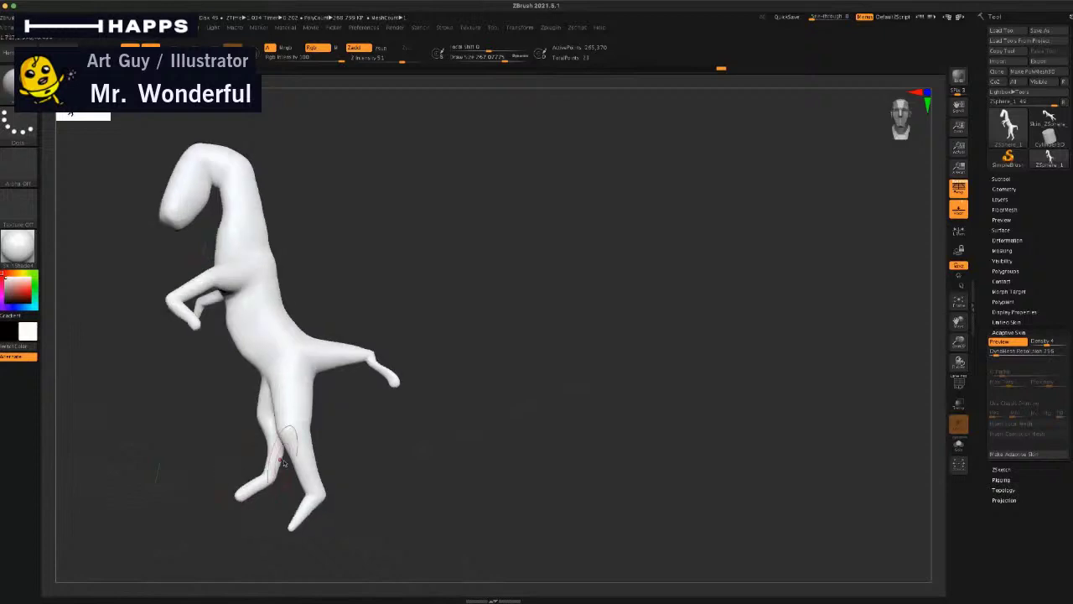
Step: Refine the near hind leg's lower section and straighten the drooping tip of the tail
{"action": "mouse_move", "coordinate": [264, 511]}
{"action": "left_mouse_down"}
{"action": "mouse_move", "coordinate": [269, 529]}
{"action": "mouse_move", "coordinate": [300, 495]}
{"action": "mouse_move", "coordinate": [292, 479]}
{"action": "mouse_move", "coordinate": [303, 484]}
{"action": "left_mouse_up"}
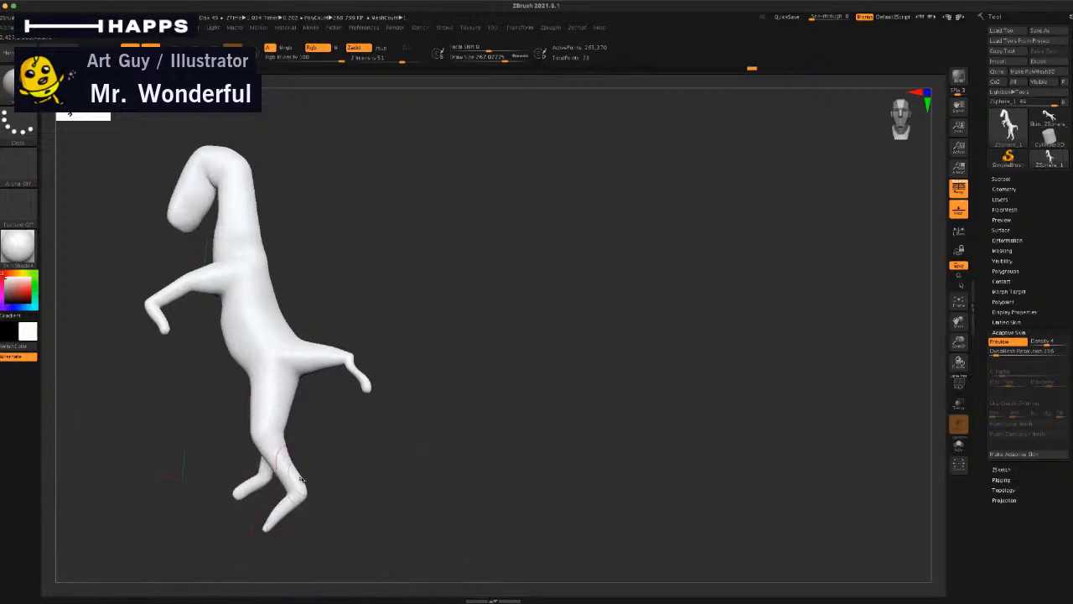
{"action": "left_click_drag", "start_coordinate": [322, 449], "coordinate": [343, 447]}
{"action": "mouse_move", "coordinate": [344, 360]}
{"action": "left_mouse_down"}
{"action": "mouse_move", "coordinate": [377, 369]}
{"action": "mouse_move", "coordinate": [344, 365]}
{"action": "mouse_move", "coordinate": [346, 391]}
{"action": "left_mouse_up"}
{"action": "left_click_drag", "start_coordinate": [327, 267], "coordinate": [347, 300]}
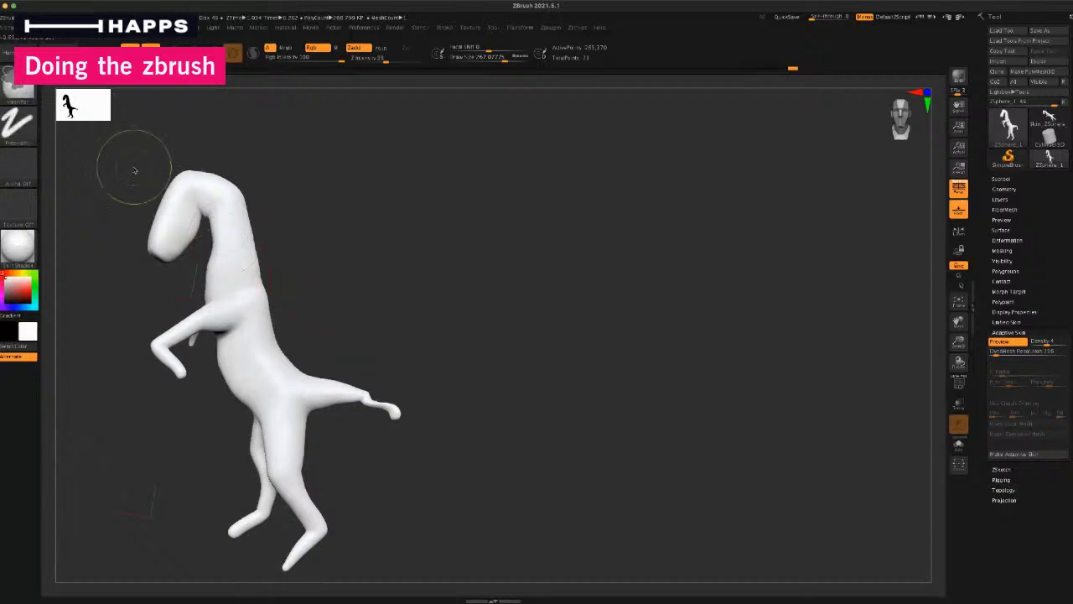
{"action": "left_click_drag", "start_coordinate": [116, 155], "coordinate": [280, 267], "text": "ctrl"}
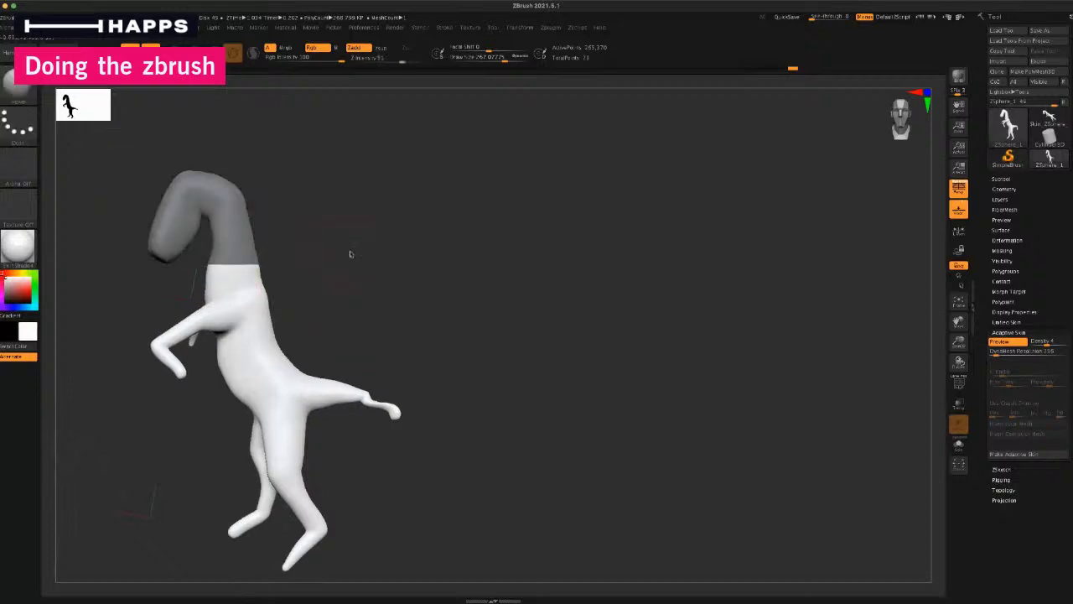
{"action": "left_click", "coordinate": [408, 208], "text": "ctrl"}
{"action": "key", "text": "w"}
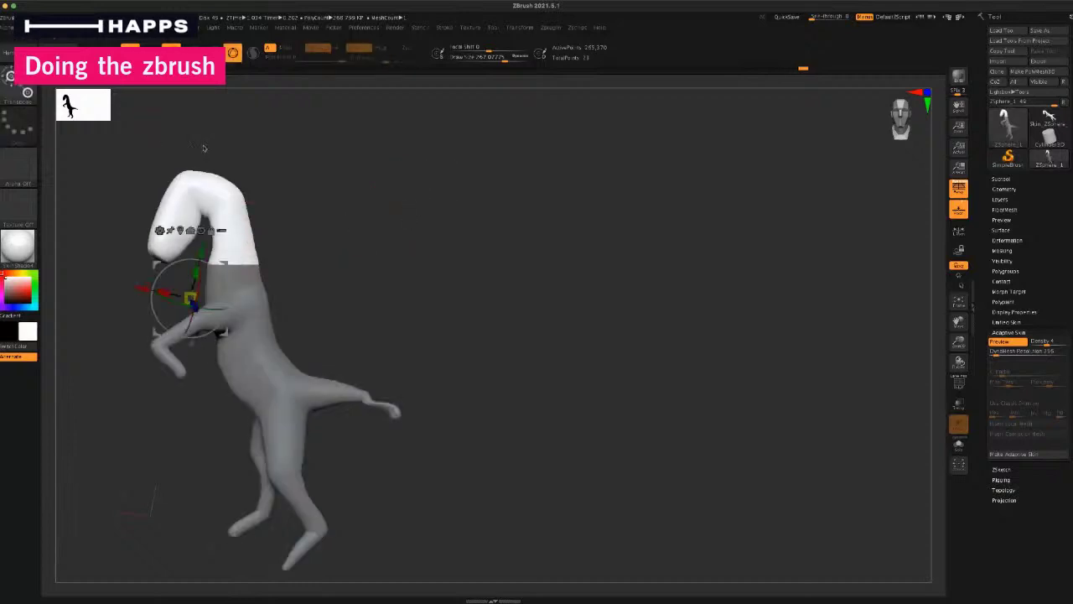
{"action": "mouse_move", "coordinate": [201, 251]}
{"action": "left_mouse_down"}
{"action": "mouse_move", "coordinate": [205, 183]}
{"action": "mouse_move", "coordinate": [215, 245]}
{"action": "left_mouse_up"}
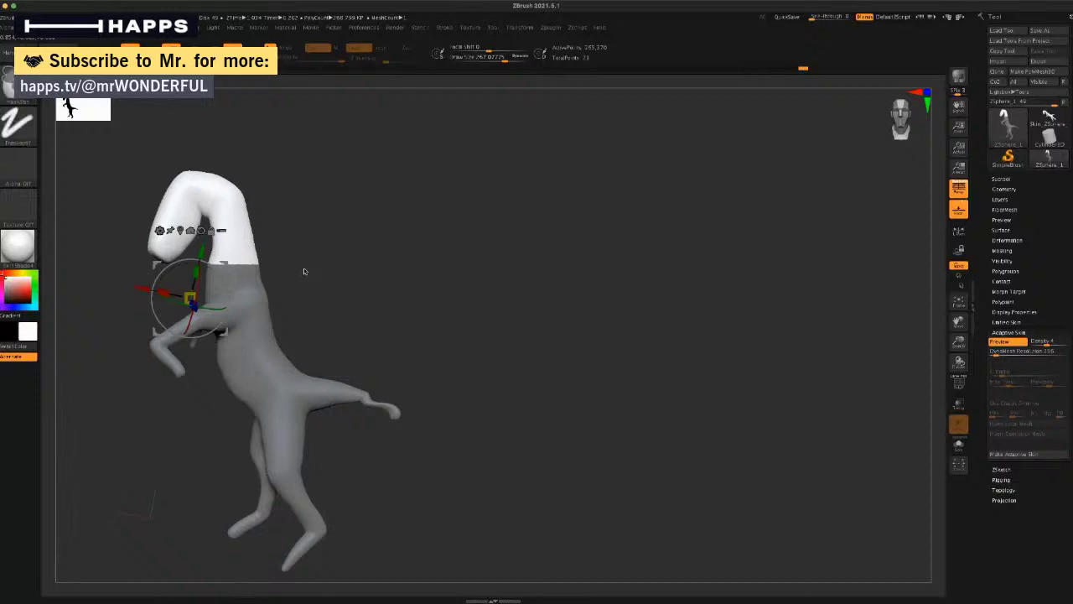
{"action": "mouse_move", "coordinate": [318, 246]}
{"action": "left_mouse_down", "text": "ctrl"}
{"action": "mouse_move", "coordinate": [366, 271]}
{"action": "mouse_move", "coordinate": [280, 276]}
{"action": "left_mouse_up", "text": "ctrl"}
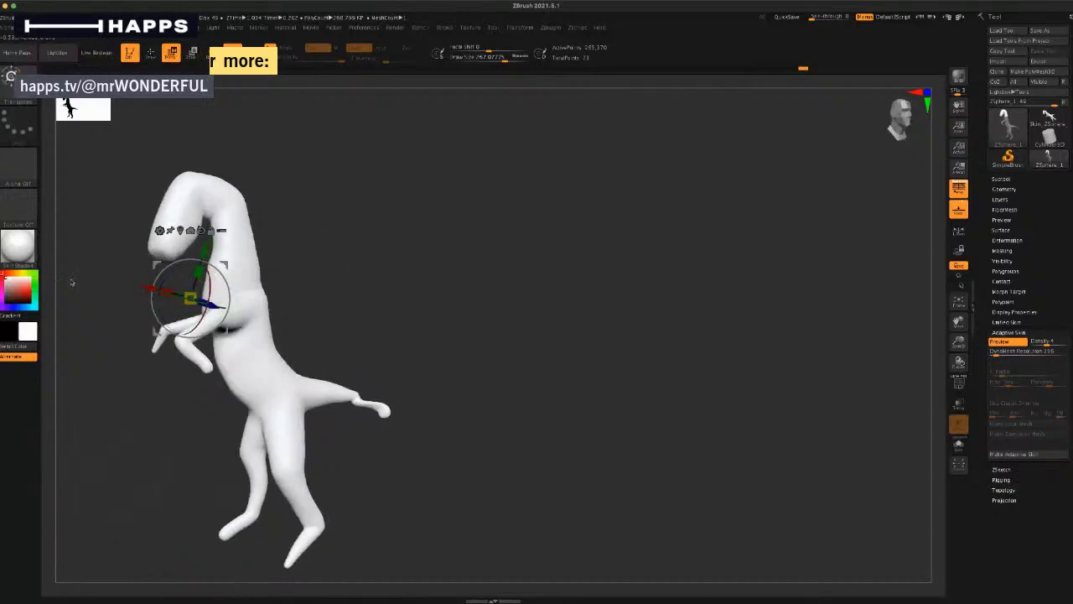
Step: Return from the transform gizmo to sculpting with the Move brush and set its draw size to about 90
{"action": "left_click", "coordinate": [12, 93]}
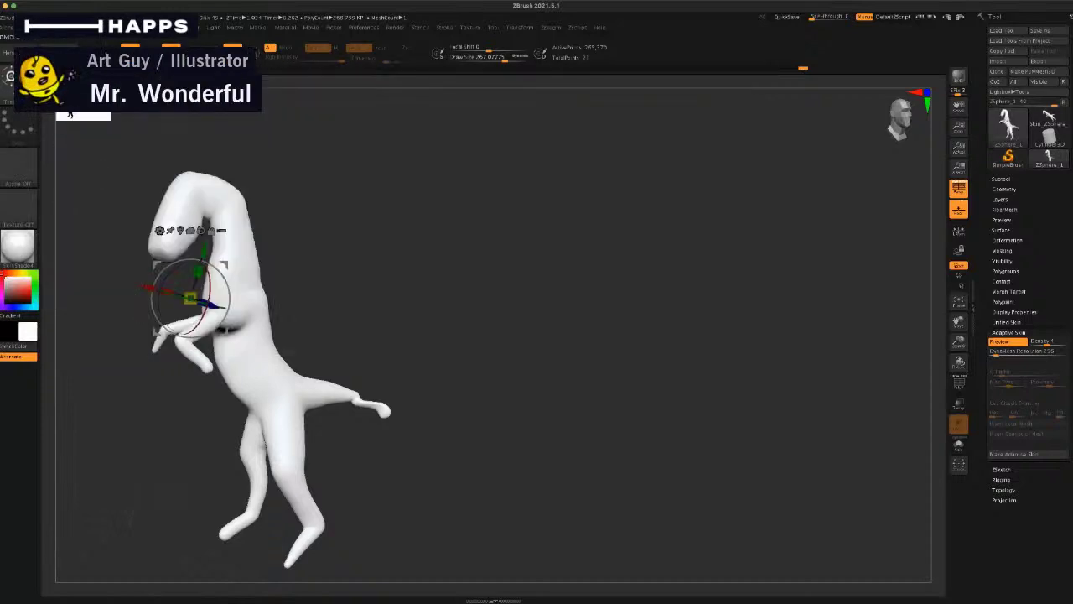
{"action": "key", "text": "b"}
{"action": "left_click", "coordinate": [55, 143]}
{"action": "key", "text": "b"}
{"action": "left_click_drag", "start_coordinate": [341, 289], "coordinate": [416, 328], "text": "alt"}
{"action": "key", "text": "space"}
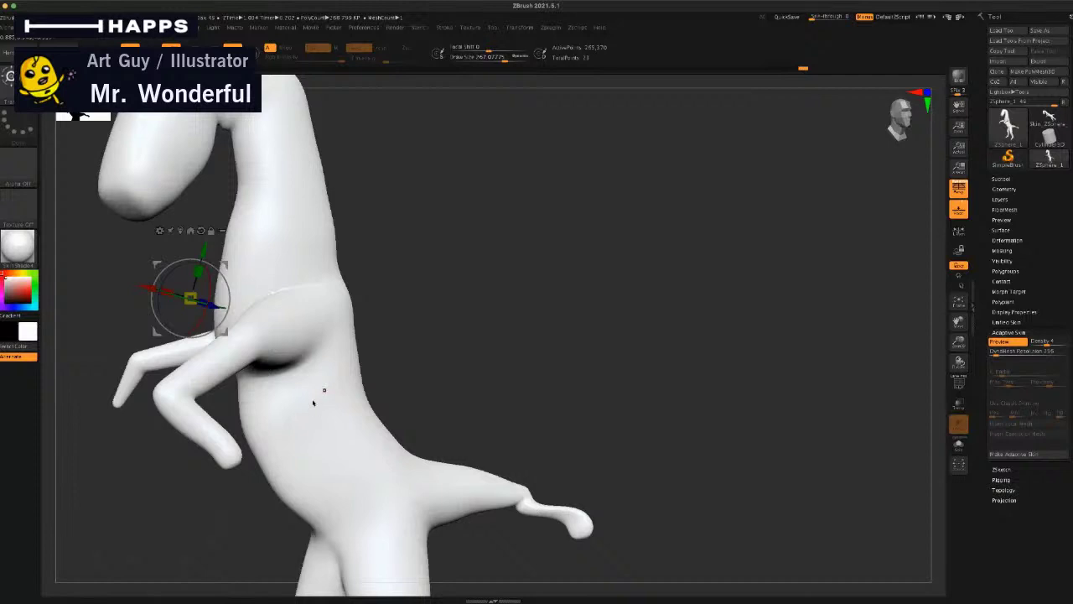
{"action": "key", "text": "q"}
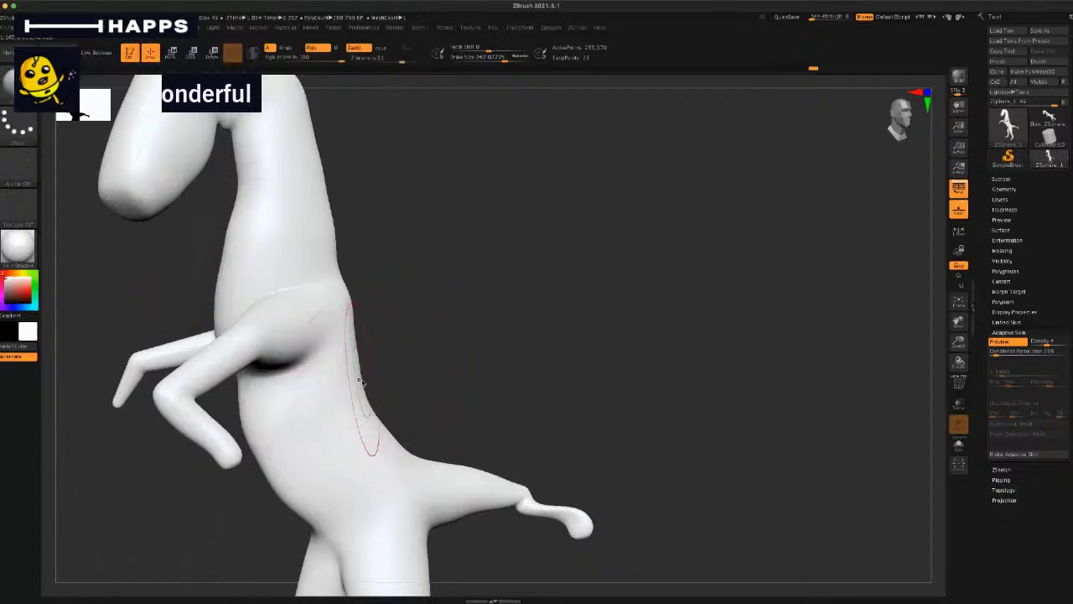
{"action": "key", "text": "super+z"}
{"action": "key", "text": "space"}
{"action": "left_click_drag", "start_coordinate": [359, 376], "coordinate": [342, 376]}
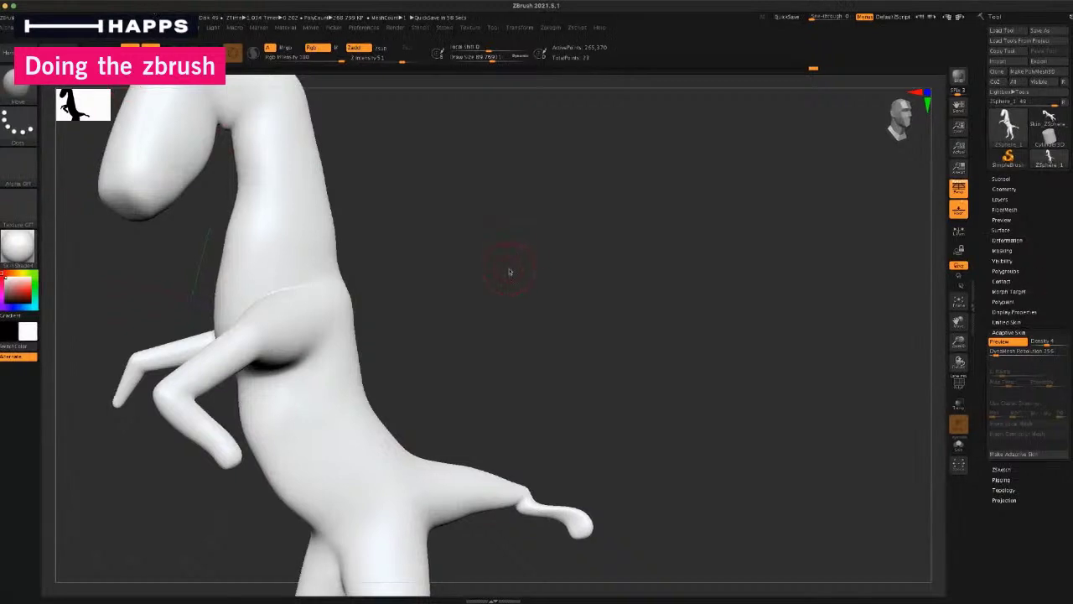
Step: Build up the nape and the lower back of the neck, and reshape the tip of the muzzle
{"action": "left_click_drag", "start_coordinate": [524, 306], "coordinate": [443, 358], "text": "alt"}
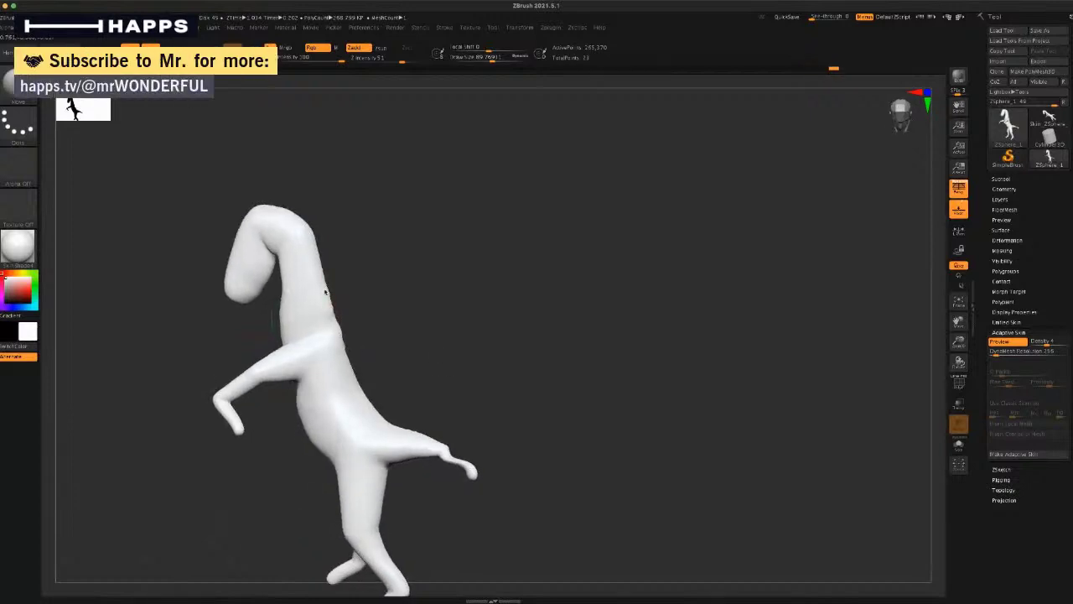
{"action": "mouse_move", "coordinate": [325, 292]}
{"action": "left_mouse_down"}
{"action": "mouse_move", "coordinate": [374, 283]}
{"action": "mouse_move", "coordinate": [312, 231]}
{"action": "mouse_move", "coordinate": [367, 215]}
{"action": "left_mouse_up"}
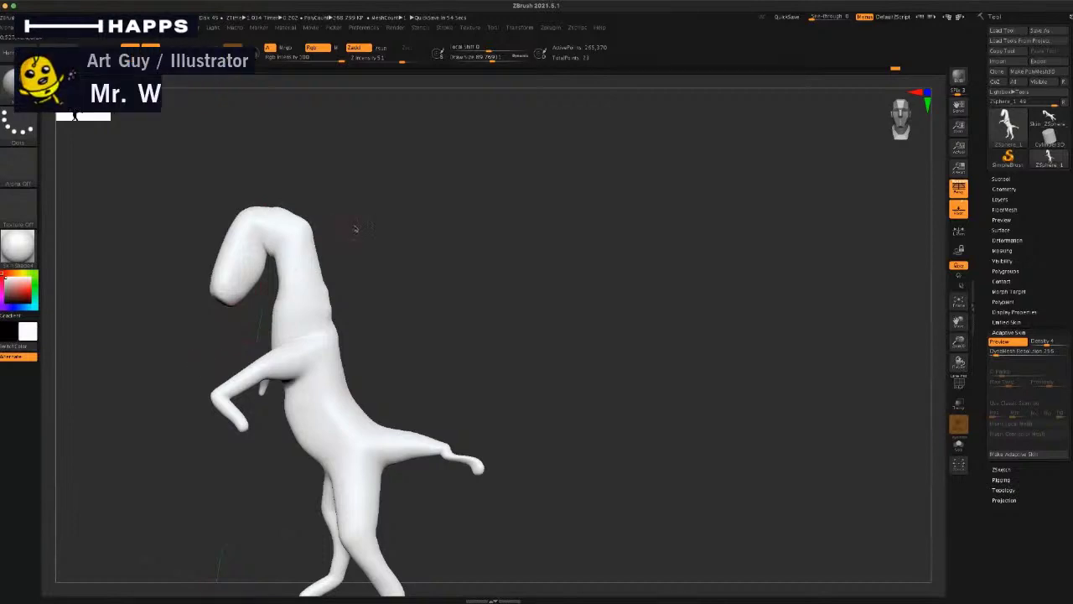
{"action": "mouse_move", "coordinate": [357, 230]}
{"action": "left_mouse_down", "text": "alt"}
{"action": "mouse_move", "coordinate": [397, 218]}
{"action": "mouse_move", "coordinate": [393, 234]}
{"action": "left_mouse_up", "text": "alt"}
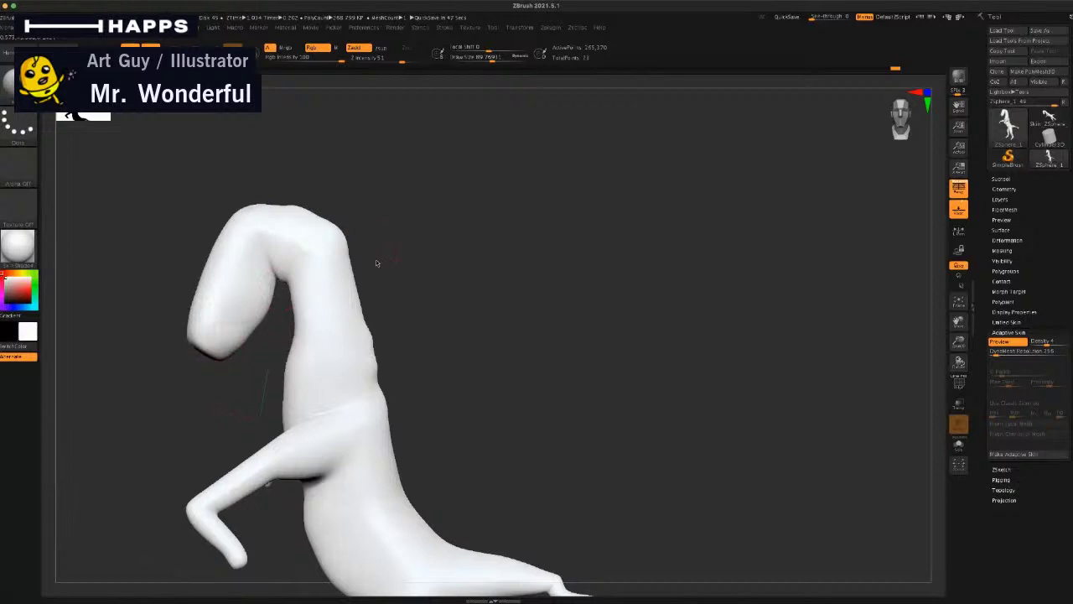
{"action": "mouse_move", "coordinate": [399, 227]}
{"action": "left_mouse_down"}
{"action": "mouse_move", "coordinate": [431, 247]}
{"action": "mouse_move", "coordinate": [396, 276]}
{"action": "left_mouse_up"}
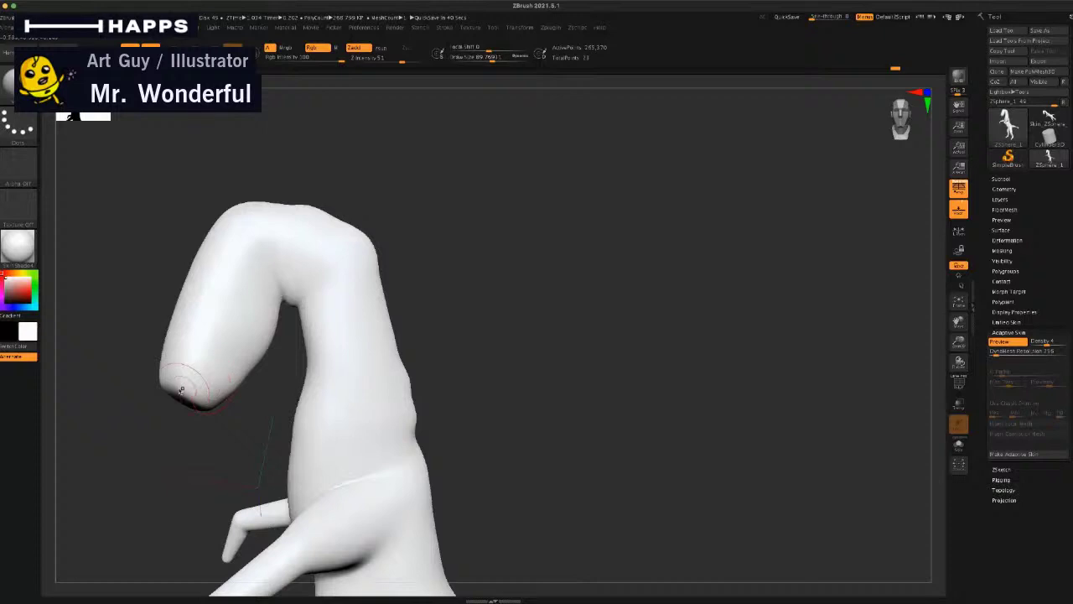
{"action": "left_click_drag", "start_coordinate": [157, 430], "coordinate": [185, 435]}
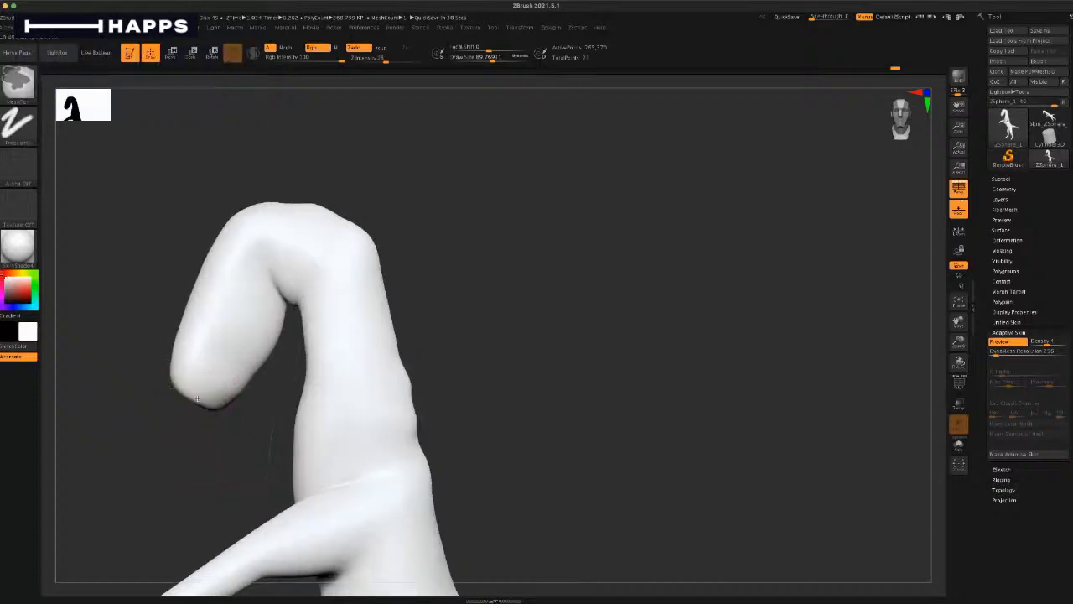
Step: Reduce the draw size to about 41 and try a mask stroke for the mouth on the muzzle
{"action": "key", "text": "space"}
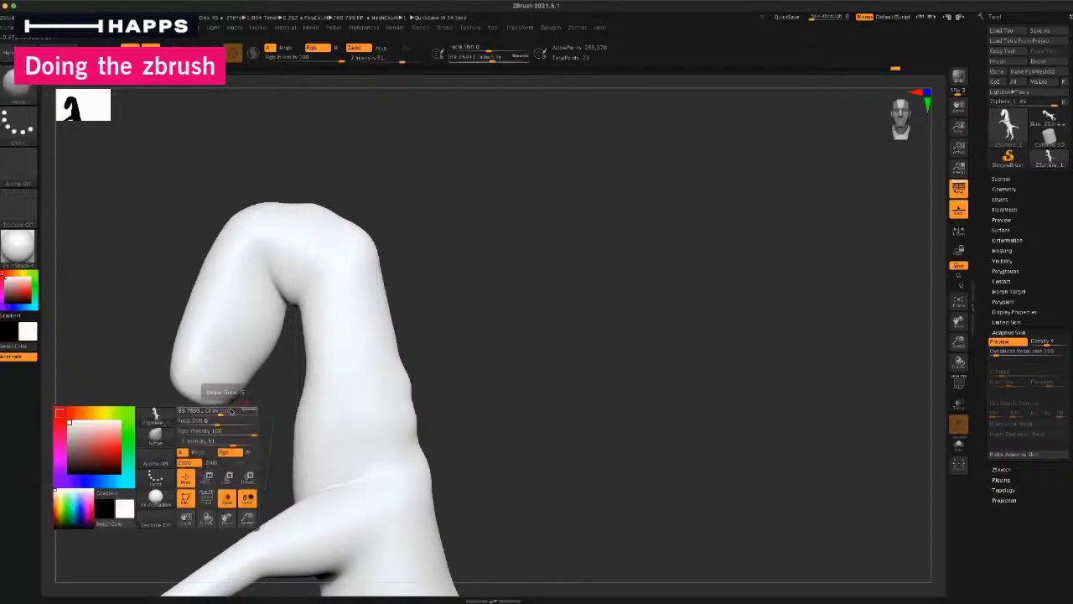
{"action": "left_click_drag", "start_coordinate": [224, 412], "coordinate": [206, 394]}
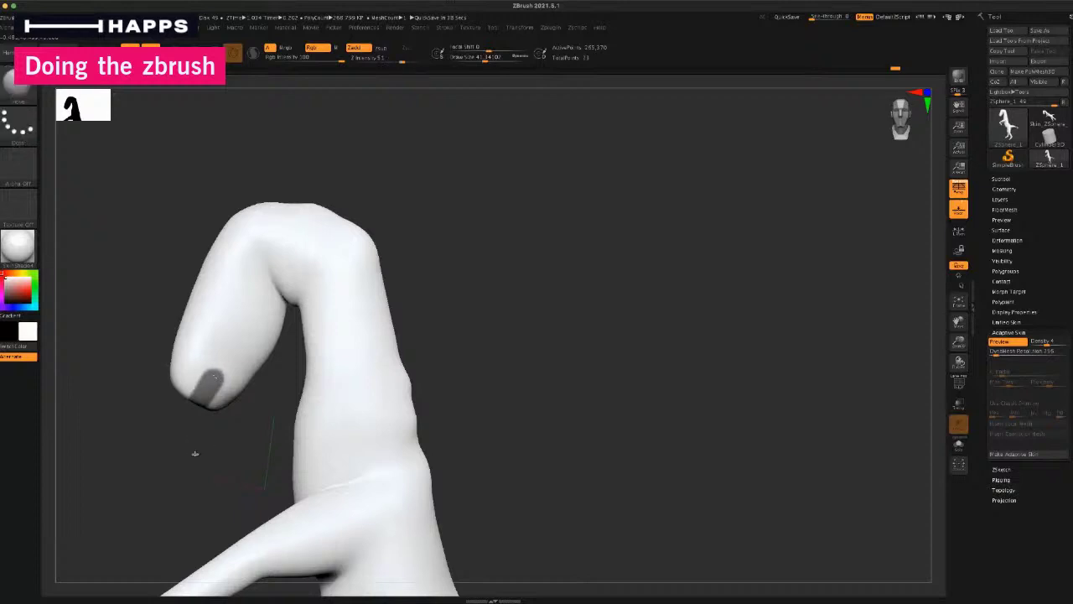
{"action": "mouse_move", "coordinate": [194, 453]}
{"action": "left_mouse_down"}
{"action": "mouse_move", "coordinate": [221, 438]}
{"action": "mouse_move", "coordinate": [211, 424]}
{"action": "mouse_move", "coordinate": [188, 442]}
{"action": "left_mouse_up"}
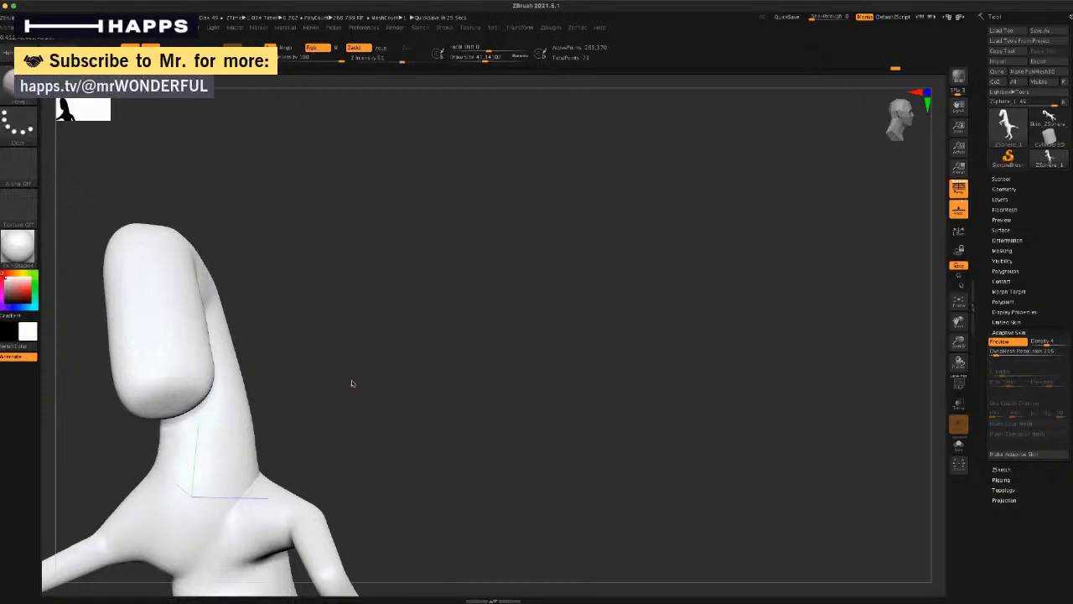
{"action": "mouse_move", "coordinate": [353, 383]}
{"action": "left_mouse_down"}
{"action": "mouse_move", "coordinate": [363, 376]}
{"action": "mouse_move", "coordinate": [330, 403]}
{"action": "mouse_move", "coordinate": [314, 380]}
{"action": "left_mouse_up"}
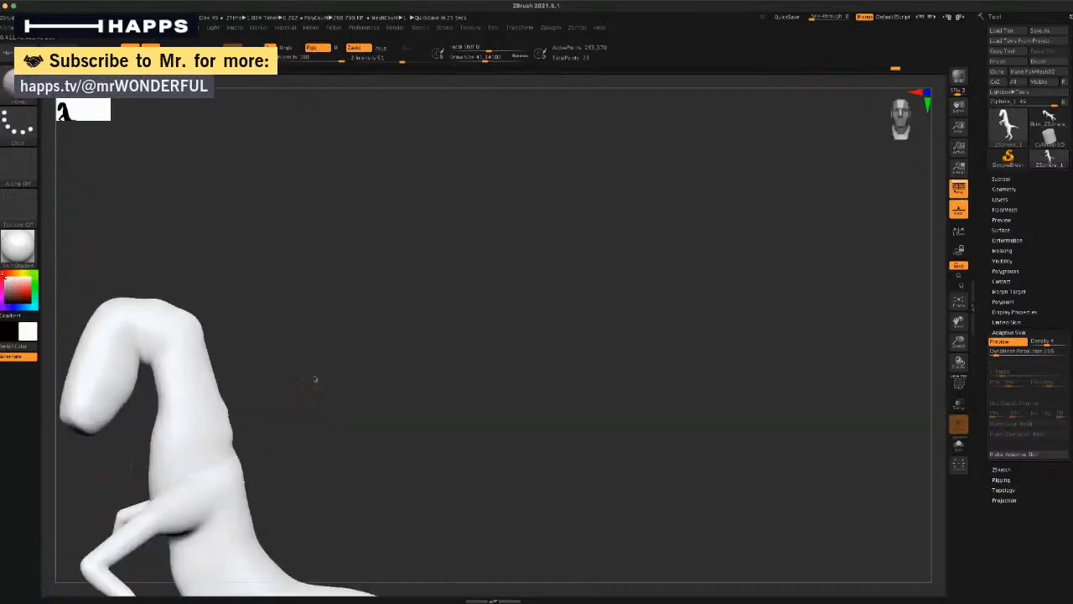
{"action": "left_click", "coordinate": [468, 28]}
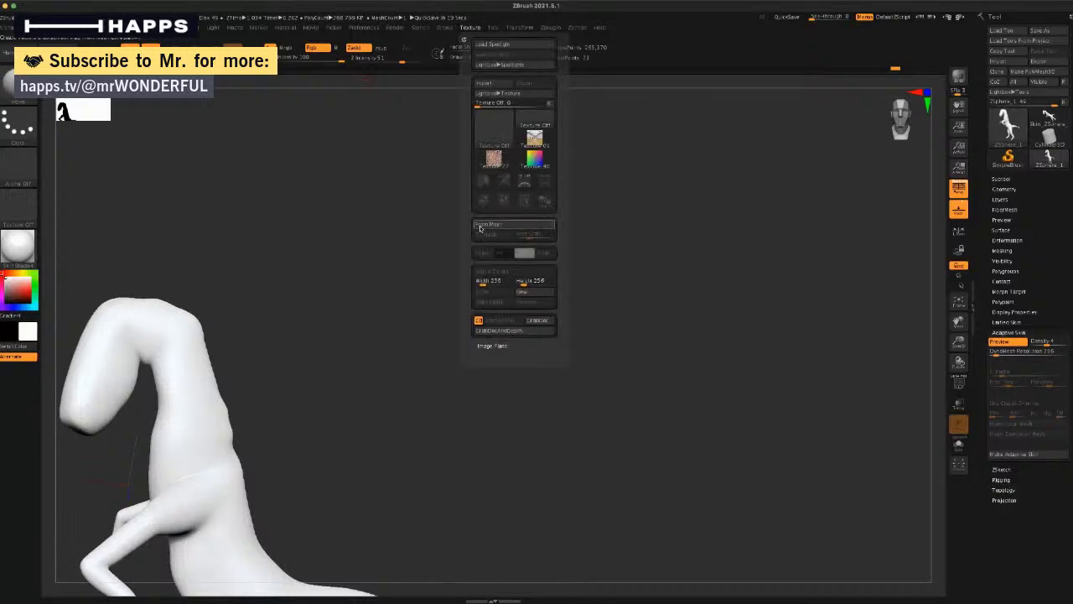
{"action": "left_click", "coordinate": [520, 27]}
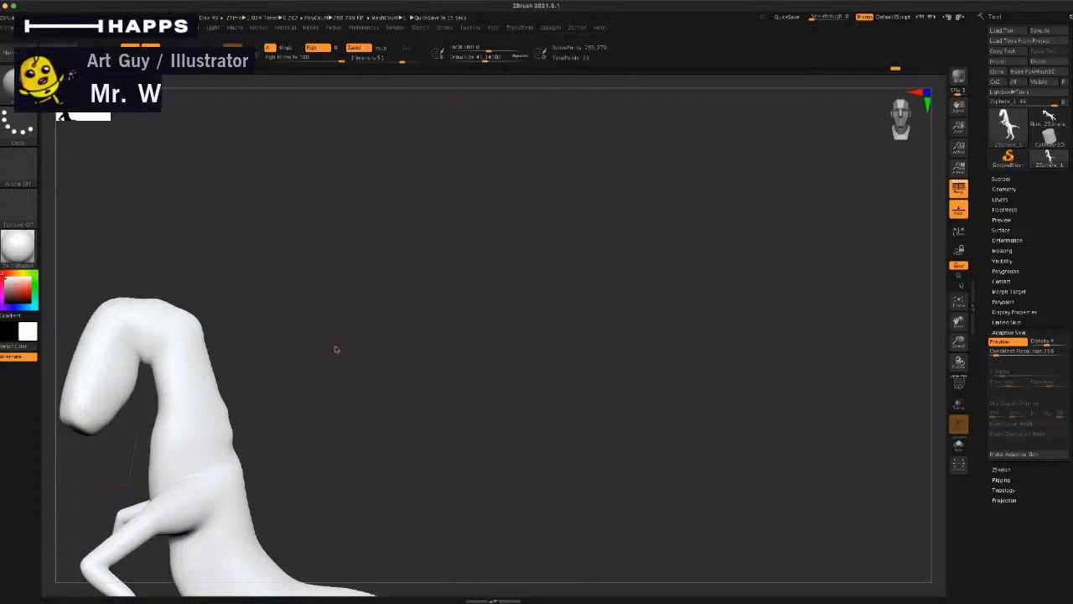
{"action": "left_click_drag", "start_coordinate": [324, 352], "coordinate": [472, 298], "text": "alt"}
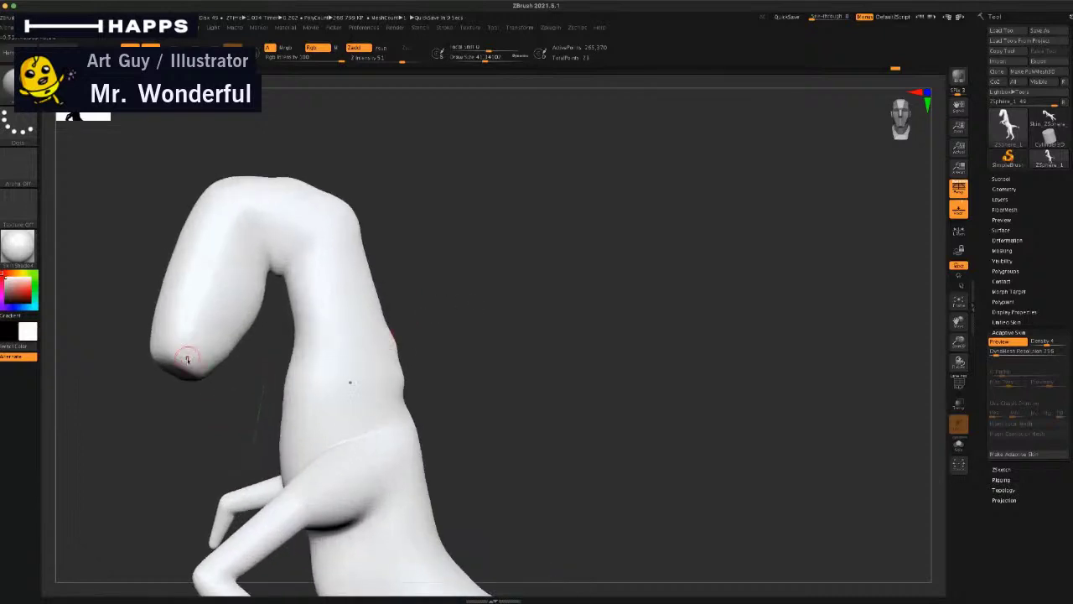
{"action": "left_click", "coordinate": [515, 28]}
{"action": "key", "text": "ctrl+z"}
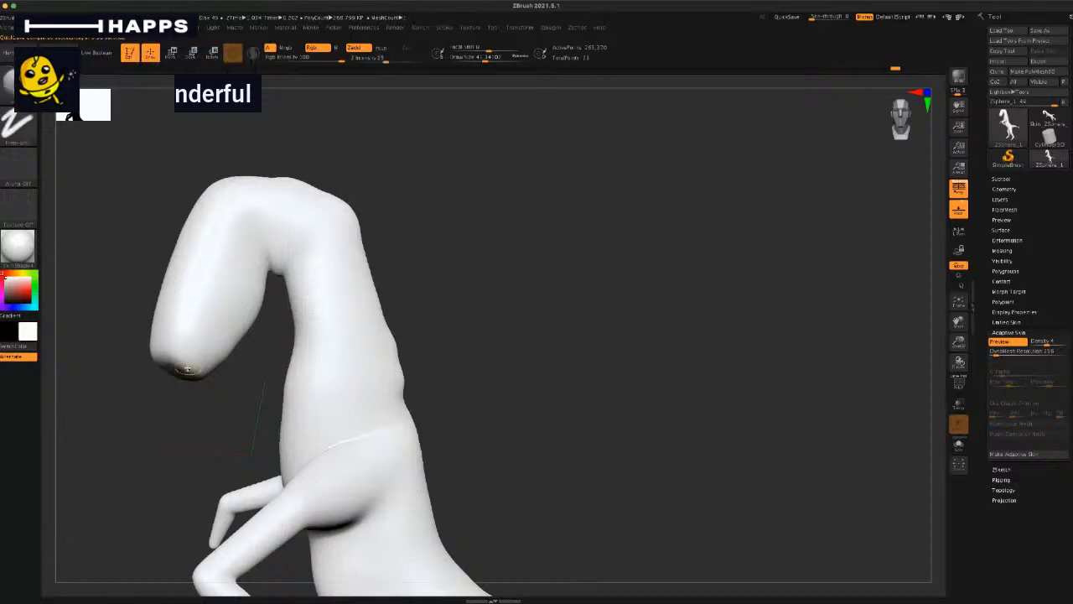
Step: Mask a mouth line on the near side of the muzzle and continue it across the front of the muzzle
{"action": "left_click_drag", "start_coordinate": [178, 373], "coordinate": [211, 334], "text": "ctrl"}
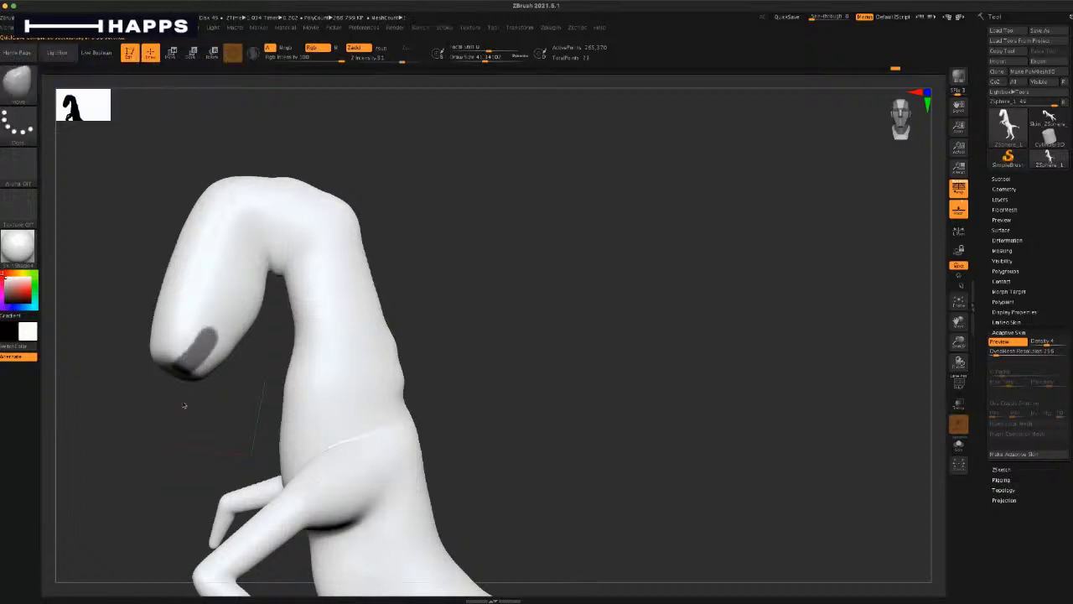
{"action": "mouse_move", "coordinate": [185, 406]}
{"action": "left_mouse_down"}
{"action": "mouse_move", "coordinate": [178, 418]}
{"action": "mouse_move", "coordinate": [217, 407]}
{"action": "mouse_move", "coordinate": [168, 411]}
{"action": "left_mouse_up"}
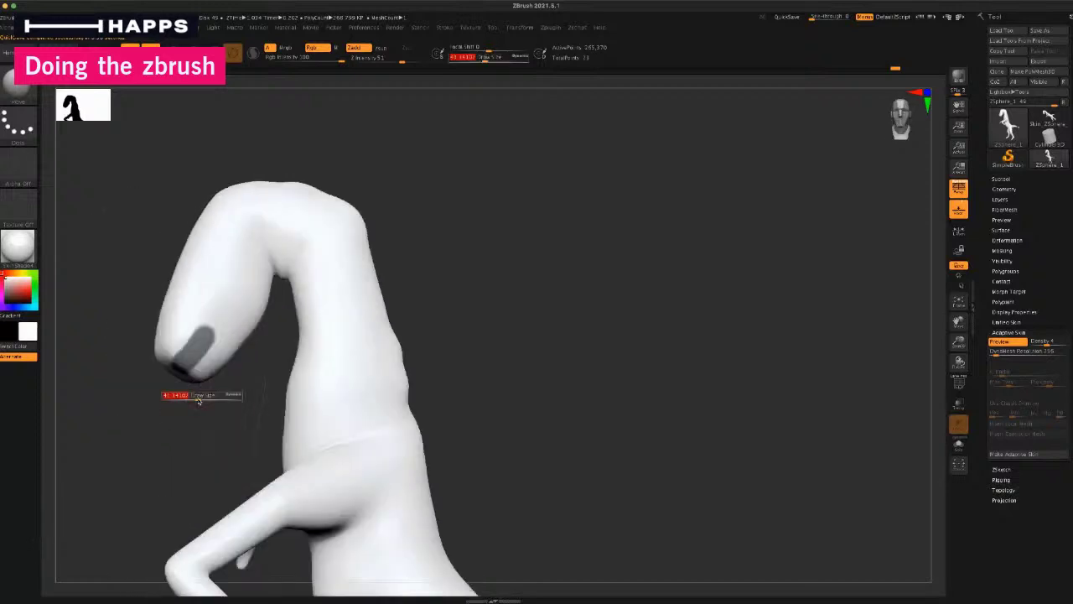
{"action": "key", "text": "s"}
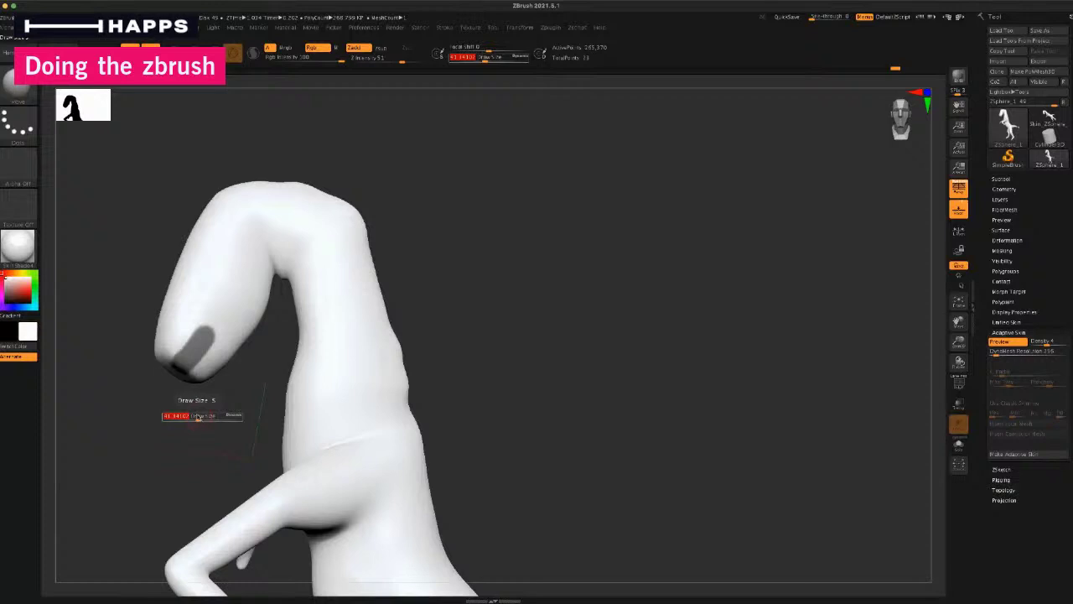
{"action": "left_click_drag", "start_coordinate": [191, 408], "coordinate": [168, 399]}
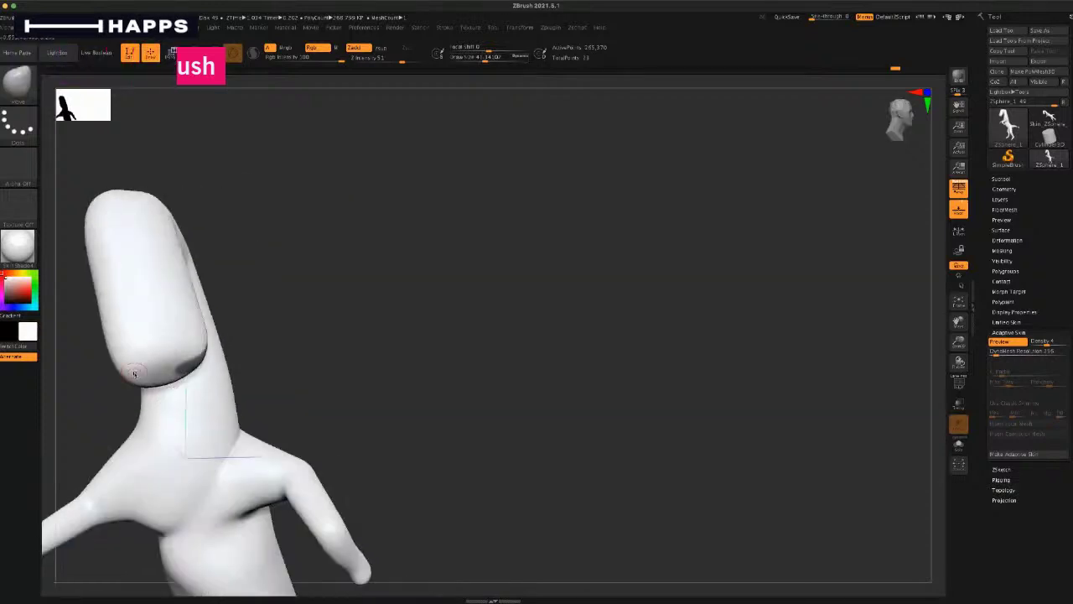
{"action": "left_click_drag", "start_coordinate": [118, 369], "coordinate": [186, 371], "text": "ctrl"}
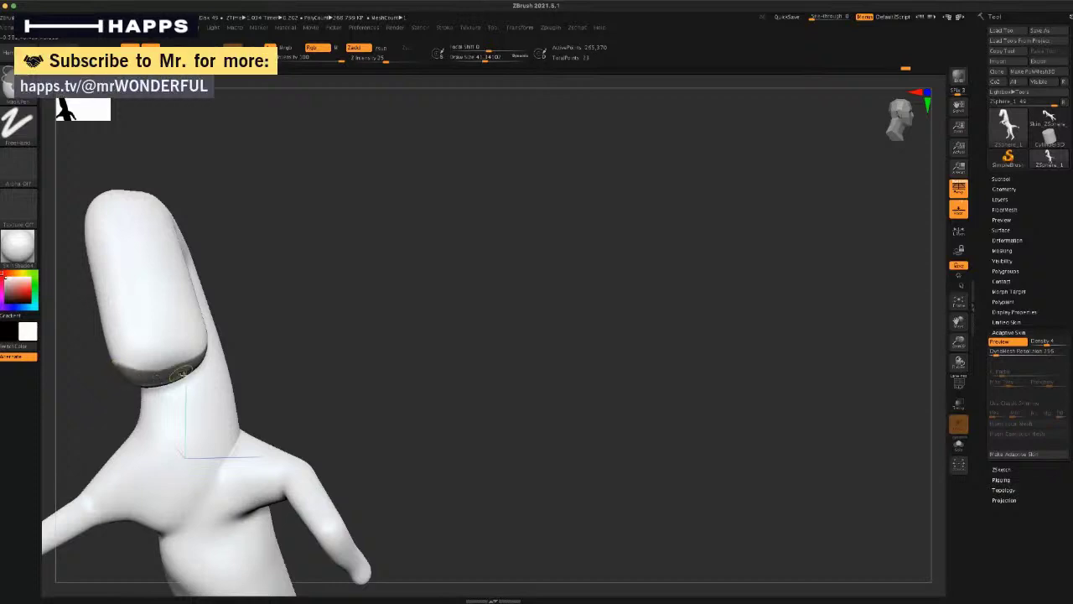
{"action": "mouse_move", "coordinate": [338, 347]}
{"action": "left_mouse_down"}
{"action": "mouse_move", "coordinate": [298, 369]}
{"action": "mouse_move", "coordinate": [343, 330]}
{"action": "left_mouse_up"}
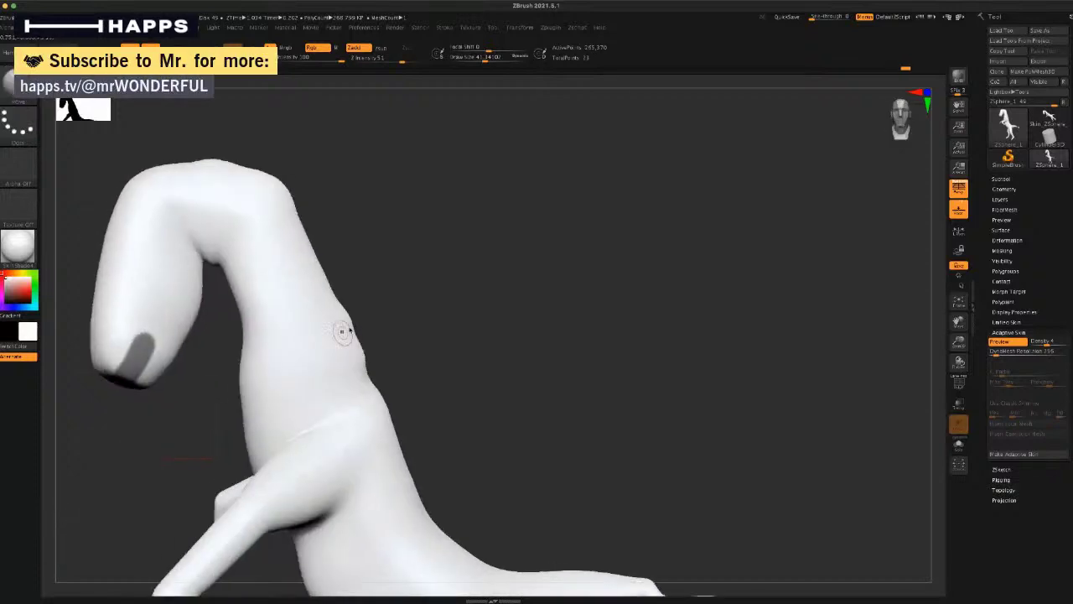
Step: Invert the mask so only the mouth band is editable, and set the draw size to about 109
{"action": "left_click", "coordinate": [398, 250], "text": "ctrl"}
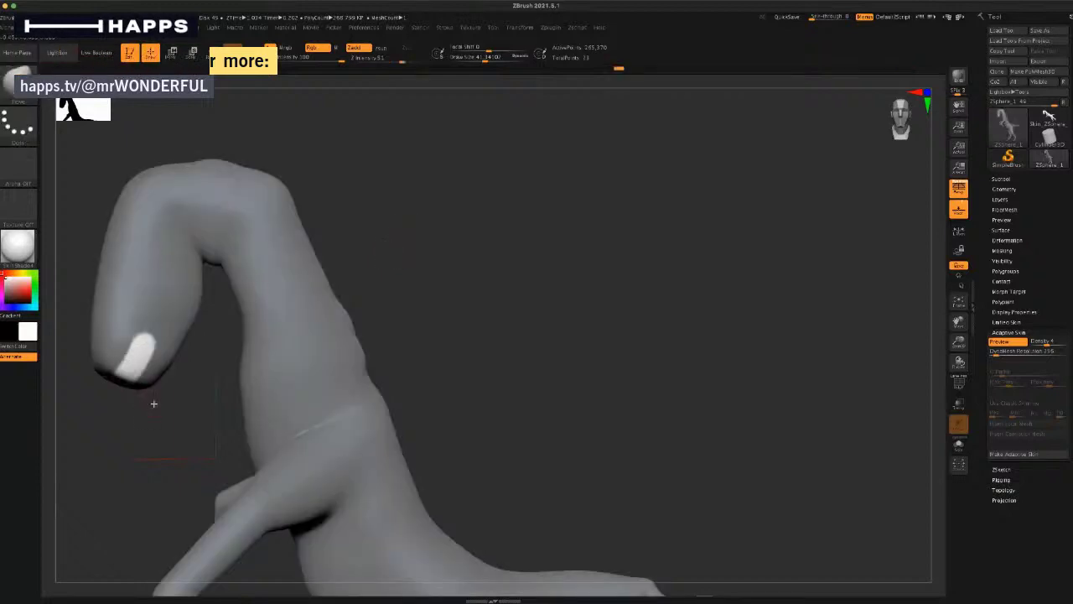
{"action": "key", "text": "space"}
{"action": "left_click_drag", "start_coordinate": [186, 407], "coordinate": [197, 407]}
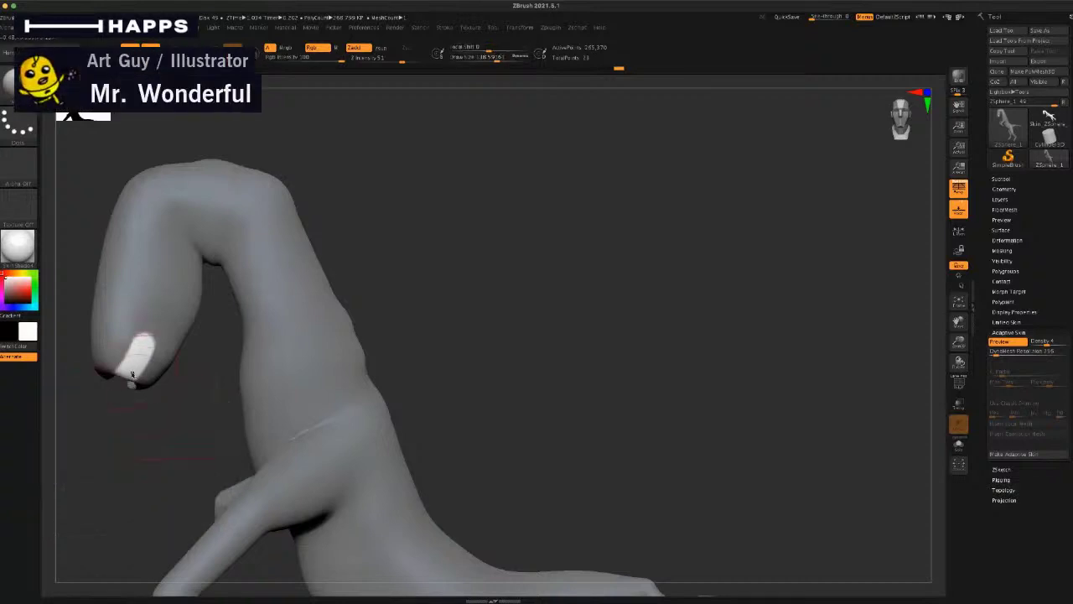
Step: Push the unmasked mouth band into the muzzle with the Move brush to open the mouth, working from both sides
{"action": "left_click_drag", "start_coordinate": [135, 380], "coordinate": [148, 338]}
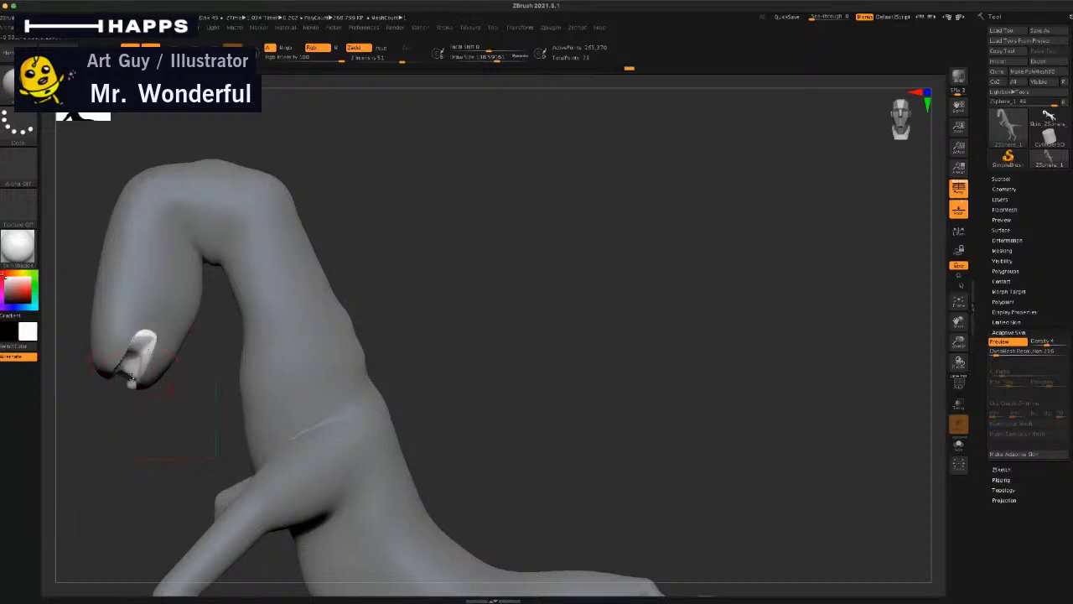
{"action": "left_click_drag", "start_coordinate": [130, 377], "coordinate": [131, 369]}
{"action": "mouse_move", "coordinate": [127, 420]}
{"action": "left_mouse_down"}
{"action": "mouse_move", "coordinate": [154, 403]}
{"action": "mouse_move", "coordinate": [158, 384]}
{"action": "mouse_move", "coordinate": [105, 371]}
{"action": "left_mouse_up"}
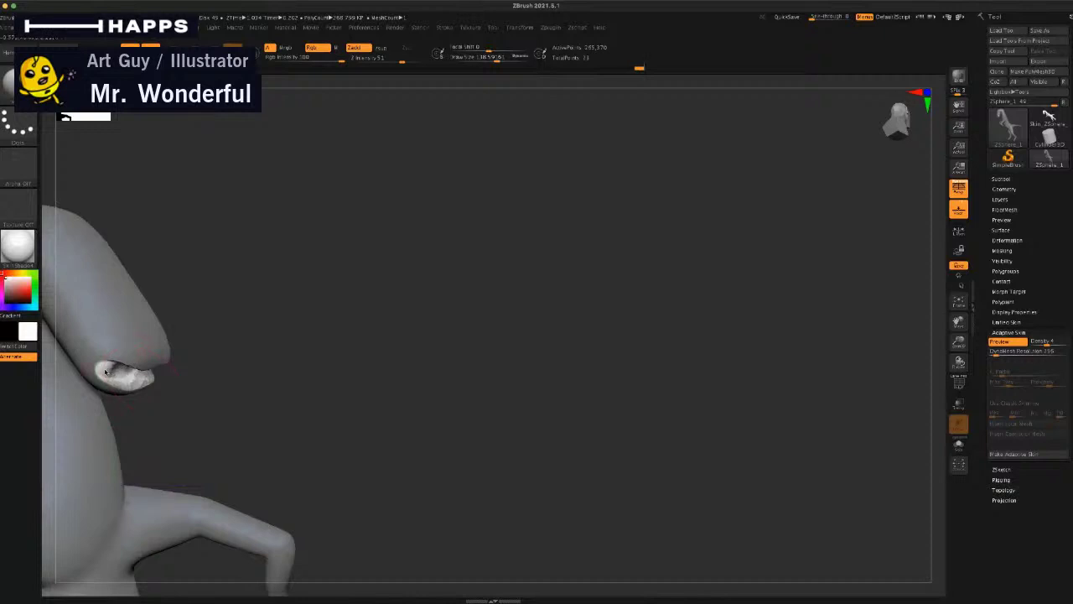
{"action": "mouse_move", "coordinate": [267, 318]}
{"action": "left_mouse_down"}
{"action": "mouse_move", "coordinate": [215, 355]}
{"action": "mouse_move", "coordinate": [141, 359]}
{"action": "mouse_move", "coordinate": [131, 394]}
{"action": "left_mouse_up"}
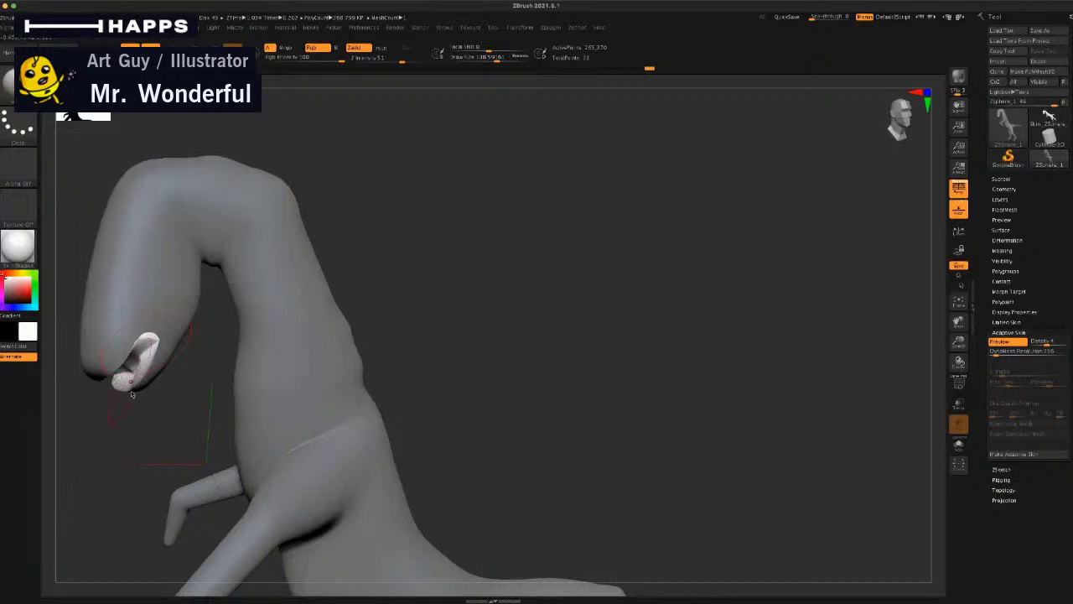
Step: Clear the mask from the model and remesh it with DynaMesh
{"action": "left_click_drag", "start_coordinate": [377, 222], "coordinate": [384, 240], "text": "ctrl"}
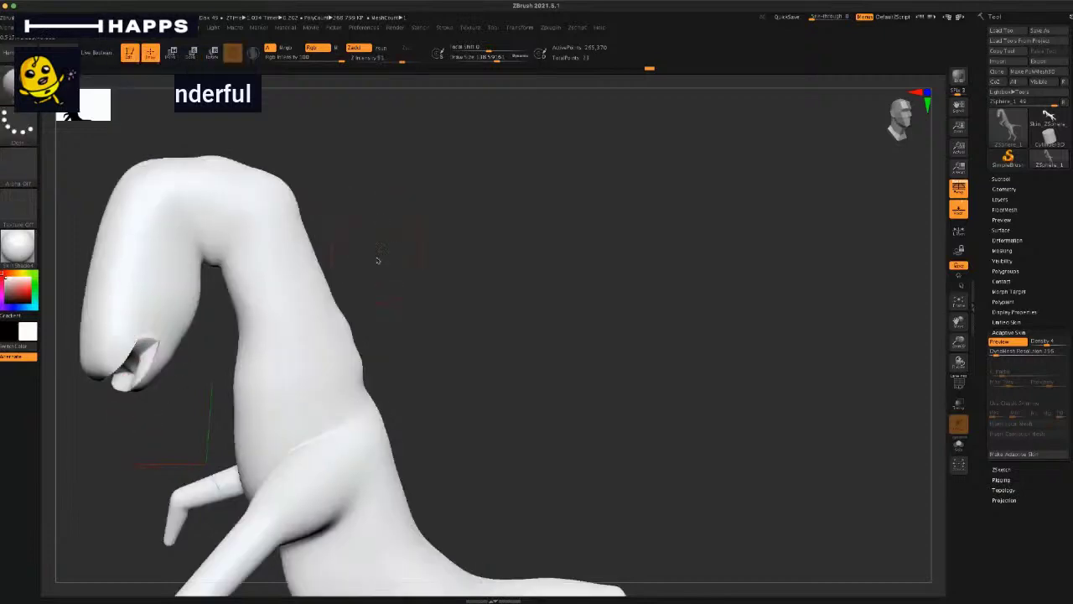
{"action": "left_click_drag", "start_coordinate": [194, 434], "coordinate": [223, 387]}
{"action": "mouse_move", "coordinate": [378, 206]}
{"action": "left_mouse_down", "text": "ctrl"}
{"action": "mouse_move", "coordinate": [426, 273]}
{"action": "mouse_move", "coordinate": [381, 311]}
{"action": "mouse_move", "coordinate": [397, 302]}
{"action": "mouse_move", "coordinate": [383, 326]}
{"action": "mouse_move", "coordinate": [442, 317]}
{"action": "mouse_move", "coordinate": [390, 341]}
{"action": "mouse_move", "coordinate": [385, 307]}
{"action": "mouse_move", "coordinate": [456, 293]}
{"action": "mouse_move", "coordinate": [199, 404]}
{"action": "mouse_move", "coordinate": [187, 389]}
{"action": "mouse_move", "coordinate": [227, 394]}
{"action": "mouse_move", "coordinate": [206, 411]}
{"action": "mouse_move", "coordinate": [235, 374]}
{"action": "mouse_move", "coordinate": [235, 383]}
{"action": "mouse_move", "coordinate": [181, 358]}
{"action": "mouse_move", "coordinate": [186, 338]}
{"action": "mouse_move", "coordinate": [227, 304]}
{"action": "mouse_move", "coordinate": [151, 363]}
{"action": "left_mouse_up", "text": "ctrl"}
Step: Smooth the edges and corner of the mouth opening
{"action": "right_click", "coordinate": [192, 358]}
{"action": "key", "text": "ctrl+z"}
{"action": "left_click_drag", "start_coordinate": [232, 308], "coordinate": [236, 296], "text": "shift"}
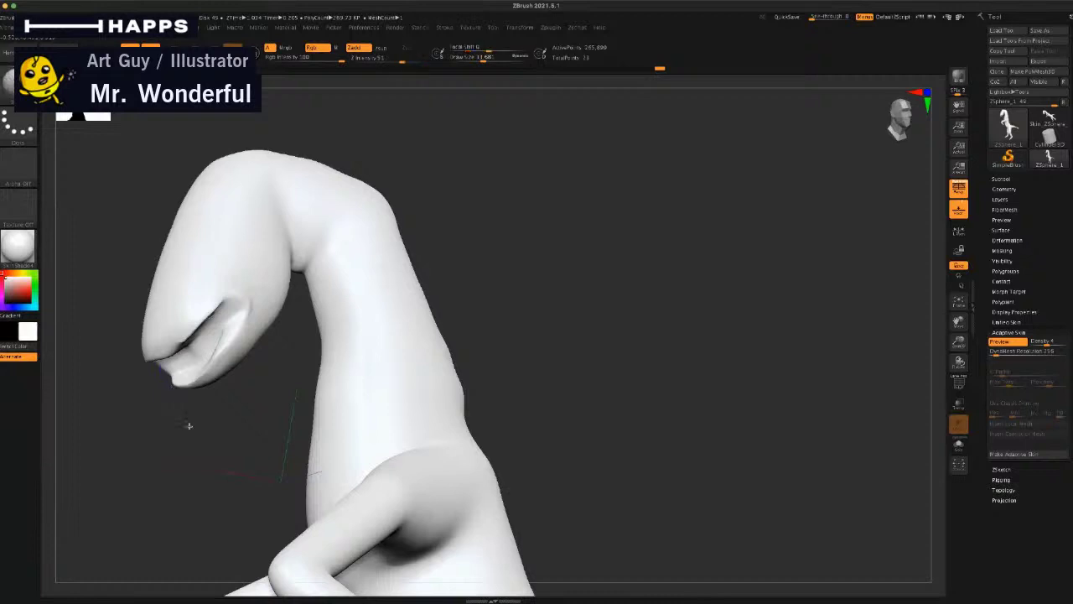
Step: Reduce the draw size to about 22 and mask a short curved eye shape on the upper side of the head
{"action": "left_click_drag", "start_coordinate": [189, 426], "coordinate": [253, 414]}
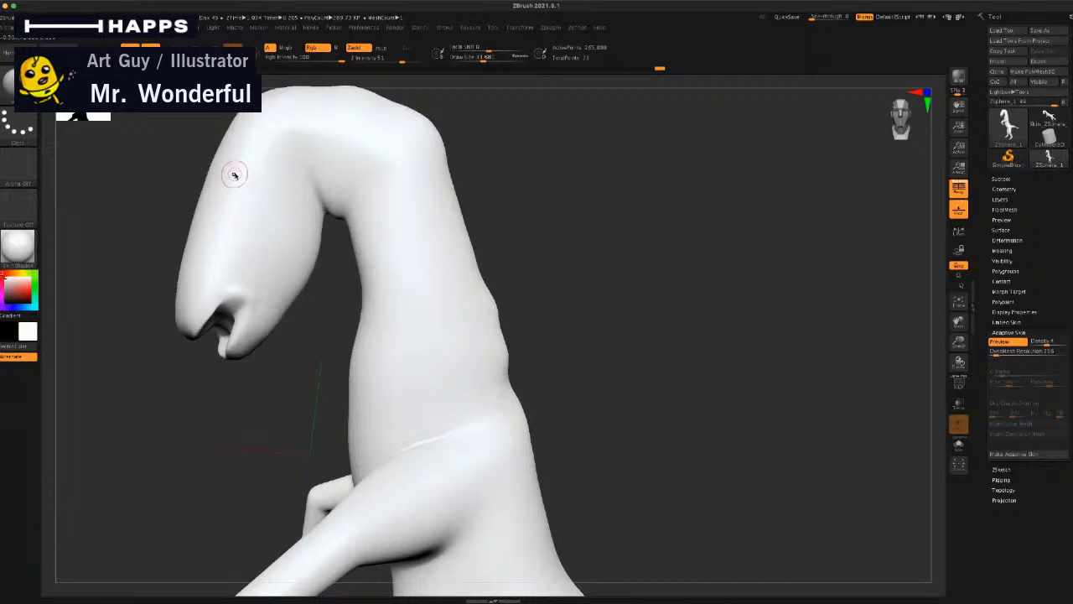
{"action": "left_click_drag", "start_coordinate": [213, 406], "coordinate": [237, 176]}
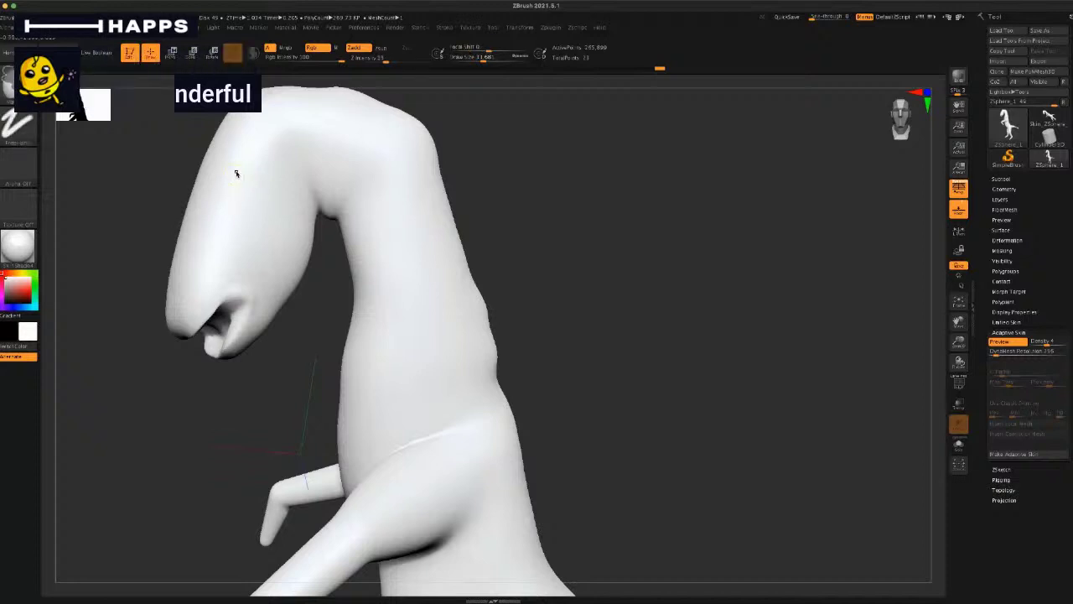
{"action": "left_click_drag", "start_coordinate": [237, 167], "coordinate": [240, 194], "text": "ctrl"}
{"action": "key", "text": "ctrl+z"}
{"action": "key", "text": "space"}
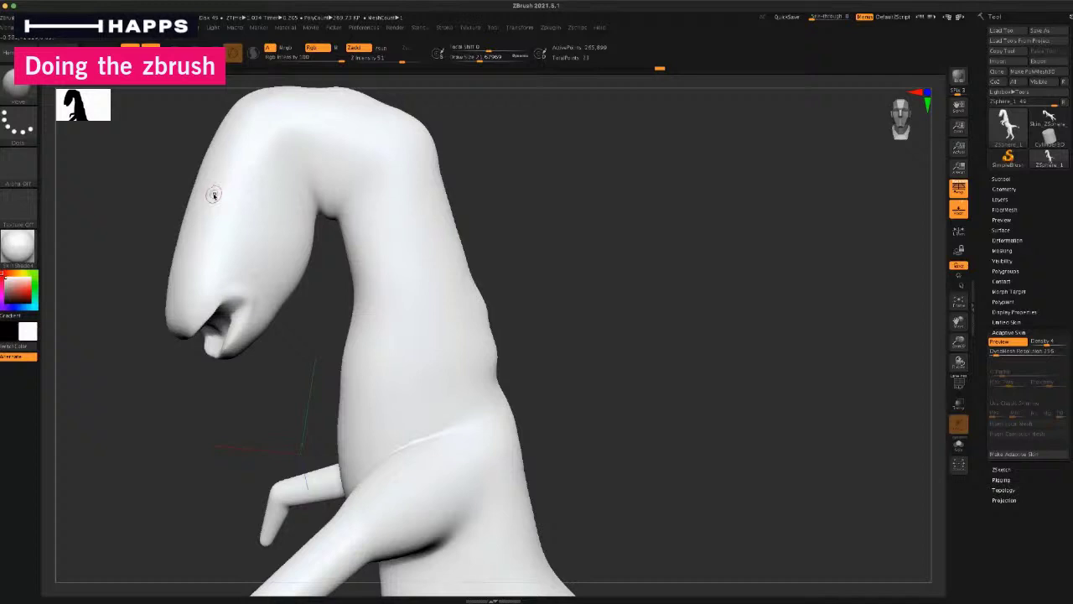
{"action": "key", "text": "ctrl+z"}
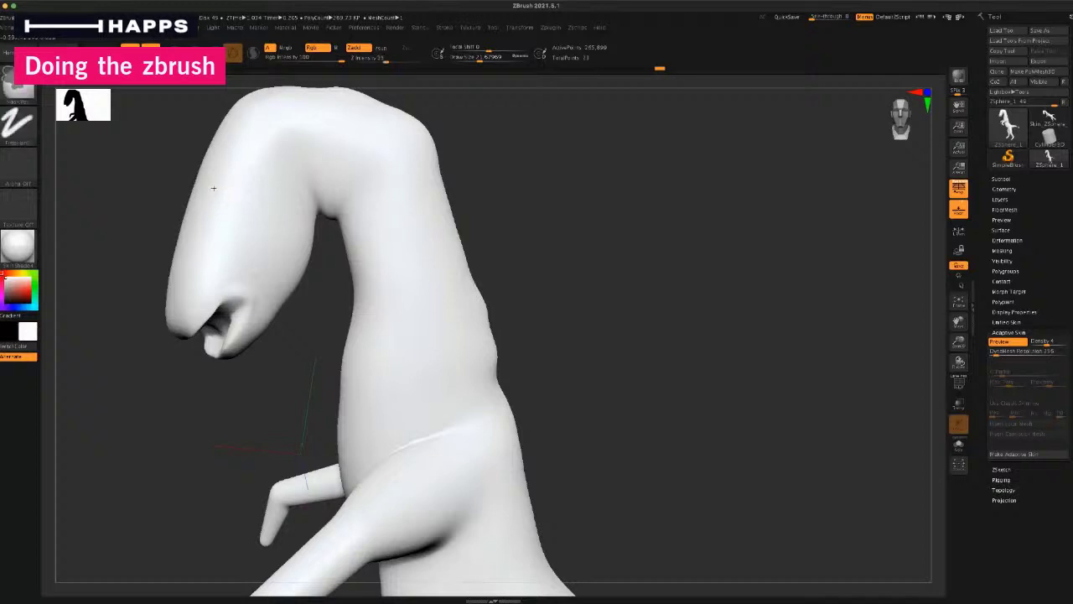
{"action": "left_click_drag", "start_coordinate": [233, 165], "coordinate": [235, 161], "text": "ctrl"}
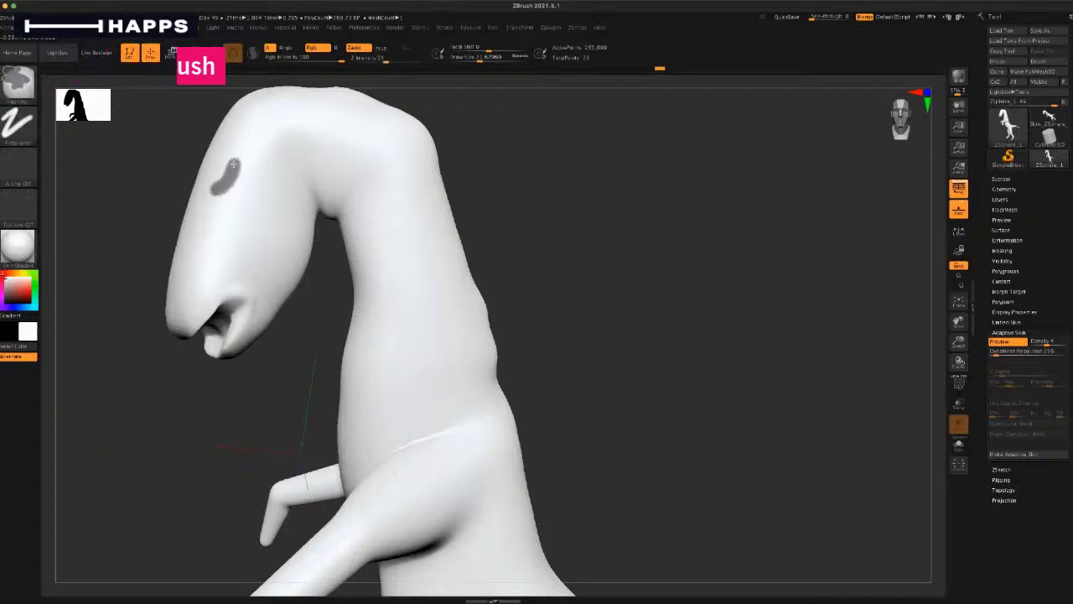
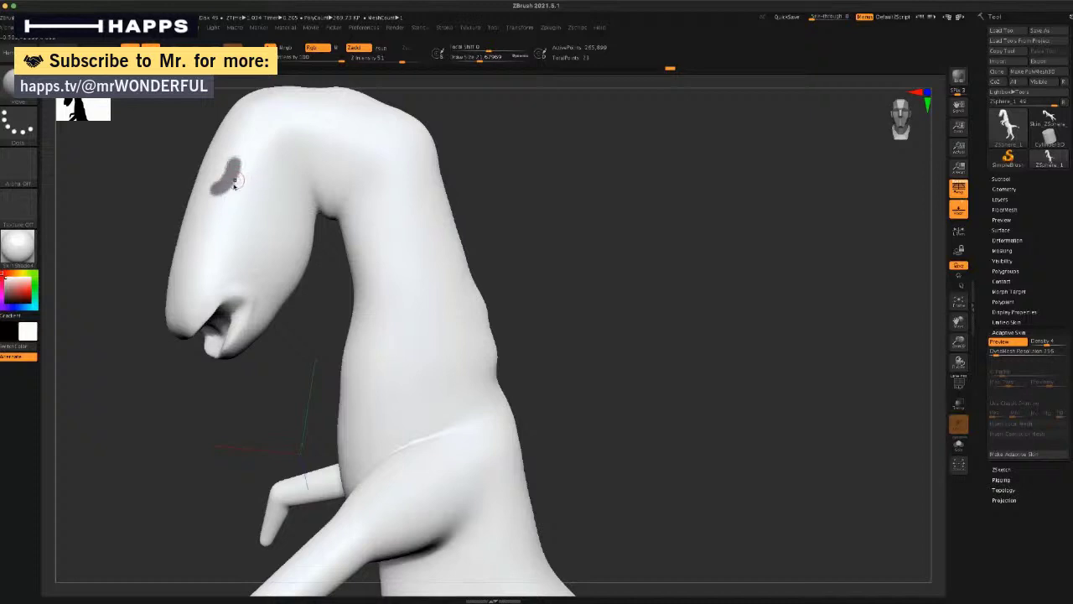
Step: Set the draw size to about 29 and invert the mask so only the eye shape is editable
{"action": "key", "text": "space"}
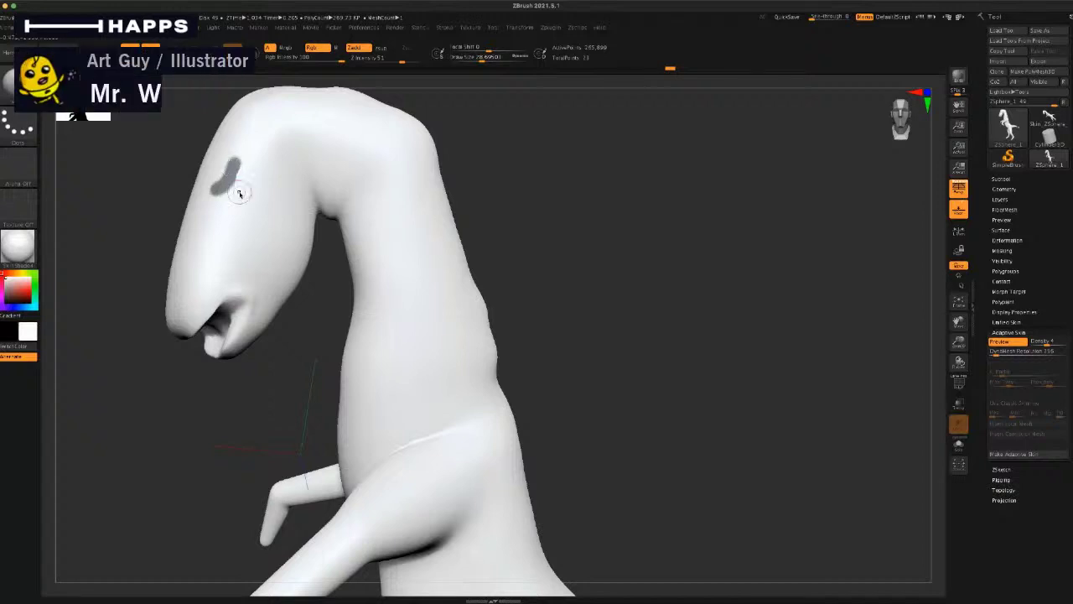
{"action": "key", "text": "space"}
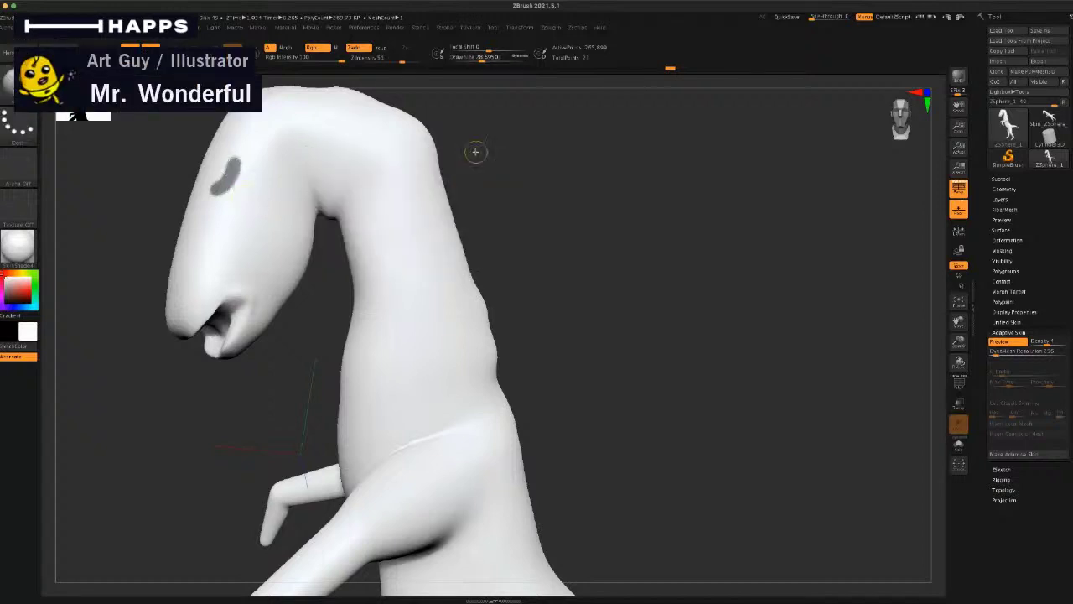
{"action": "left_click", "coordinate": [475, 152], "text": "ctrl"}
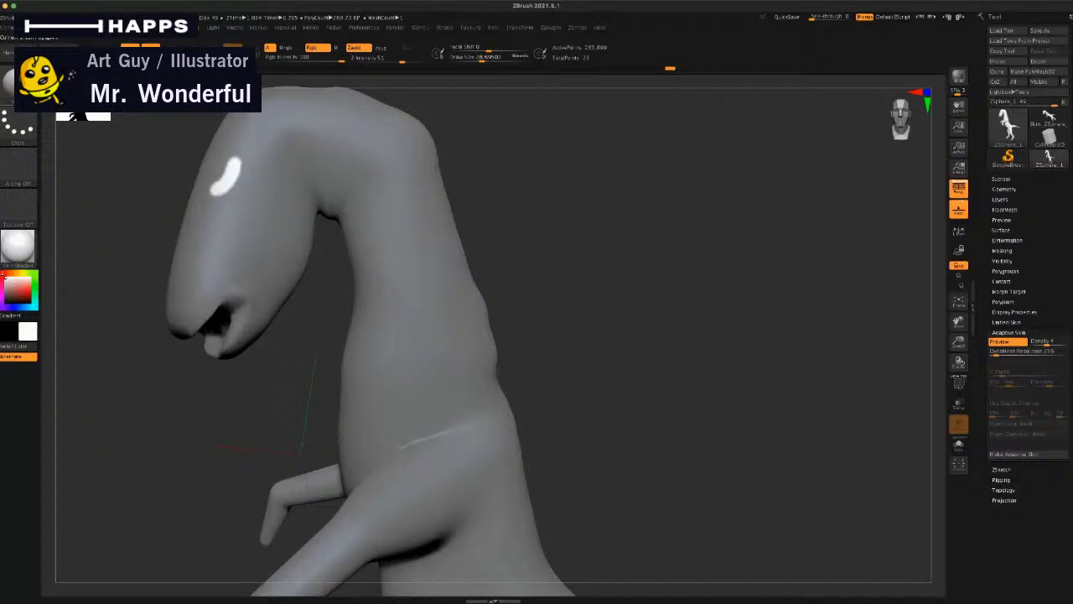
Step: Choose the Standard brush and carve the eye socket inside the unmasked eye shape
{"action": "key", "text": "b"}
{"action": "mouse_move", "coordinate": [280, 98]}
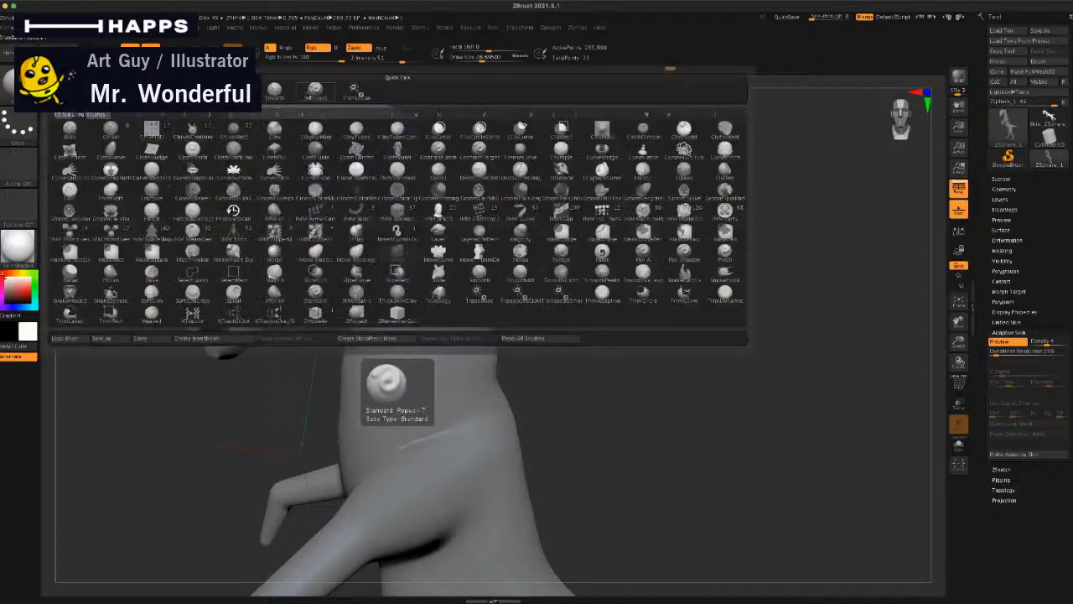
{"action": "left_click", "coordinate": [310, 95]}
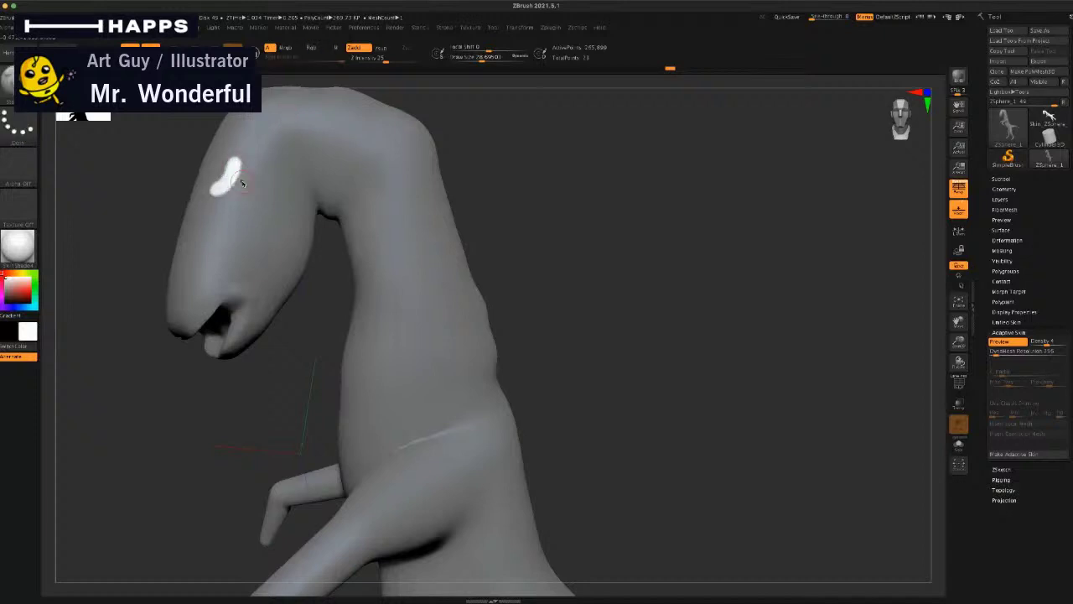
{"action": "left_click_drag", "start_coordinate": [239, 166], "coordinate": [238, 180]}
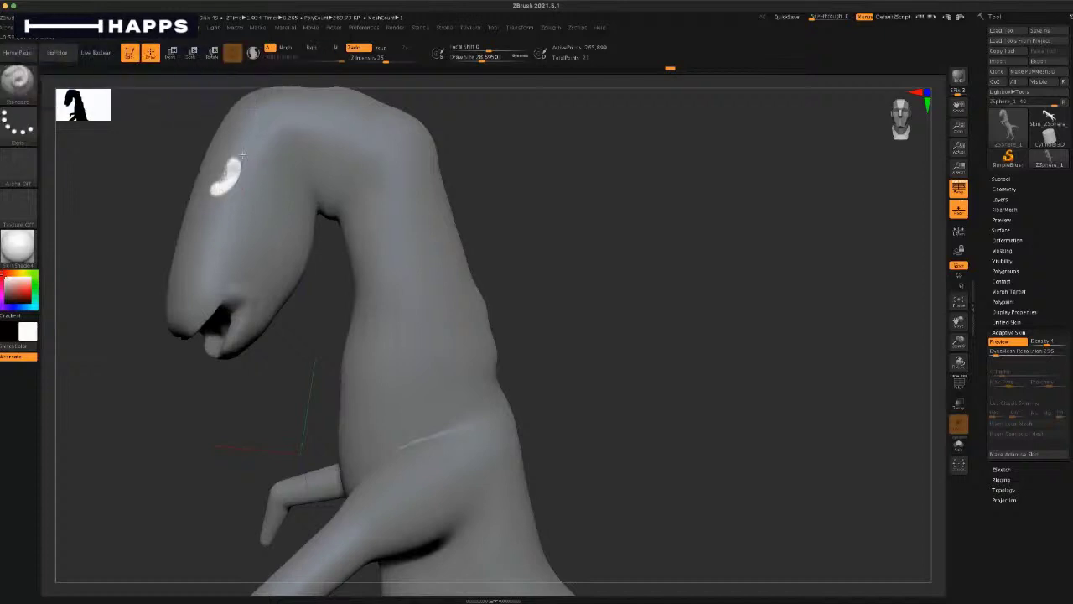
{"action": "left_click_drag", "start_coordinate": [242, 154], "coordinate": [219, 190]}
Step: Clear the mask from the whole model and turn to the opposite side of the head
{"action": "mouse_move", "coordinate": [460, 196]}
{"action": "left_mouse_down"}
{"action": "mouse_move", "coordinate": [506, 185]}
{"action": "mouse_move", "coordinate": [484, 184]}
{"action": "mouse_move", "coordinate": [488, 194]}
{"action": "left_mouse_up"}
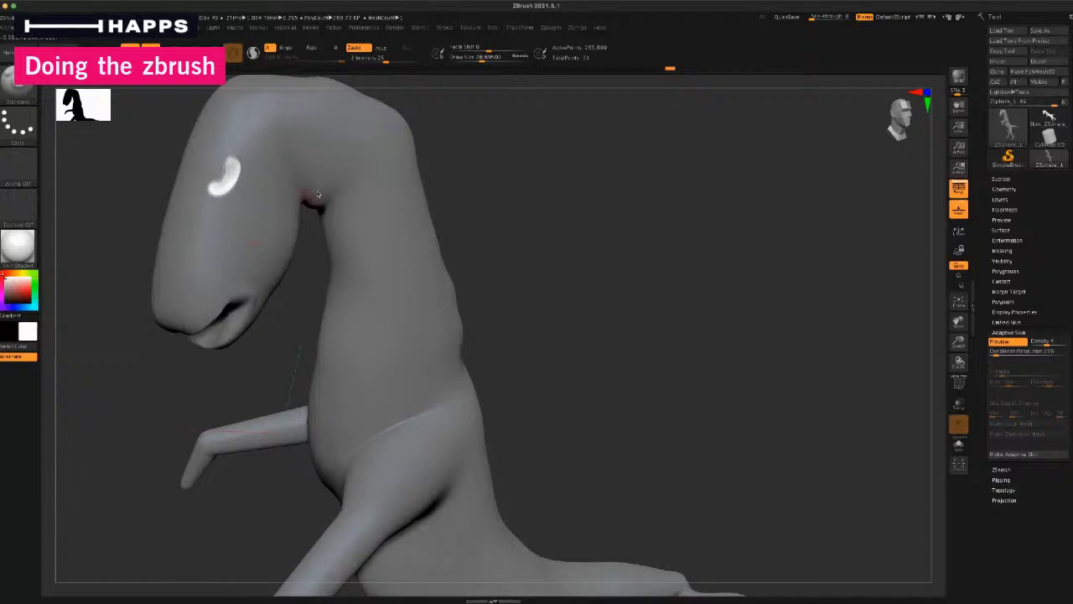
{"action": "left_click", "coordinate": [475, 175], "text": "ctrl"}
{"action": "left_click_drag", "start_coordinate": [501, 201], "coordinate": [395, 235]}
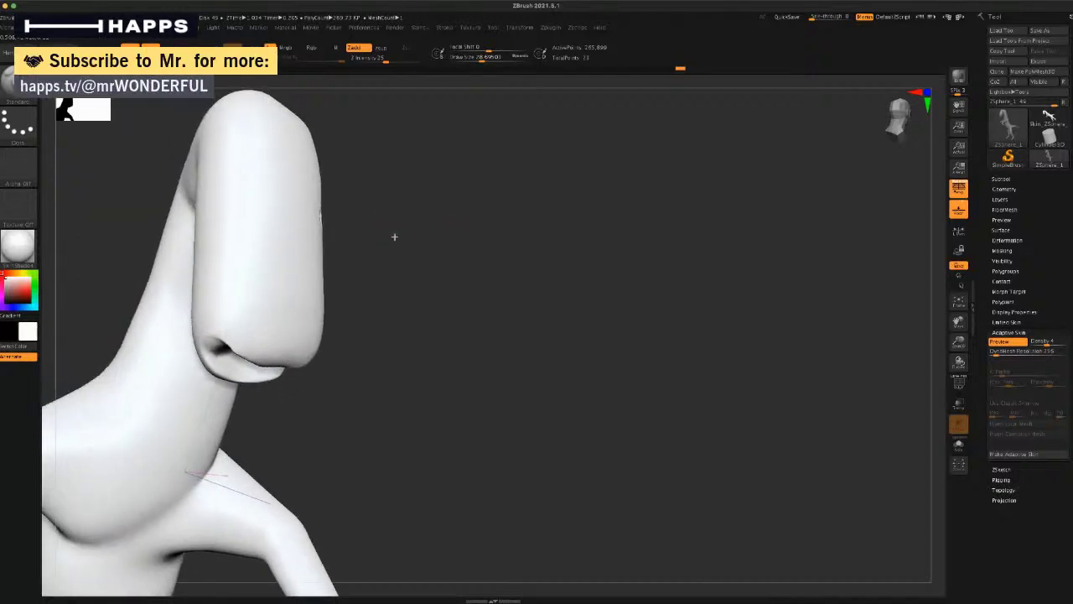
Step: Carve a matching eye socket on the opposite side of the head and compare the placement of both eyes
{"action": "left_click", "coordinate": [231, 201]}
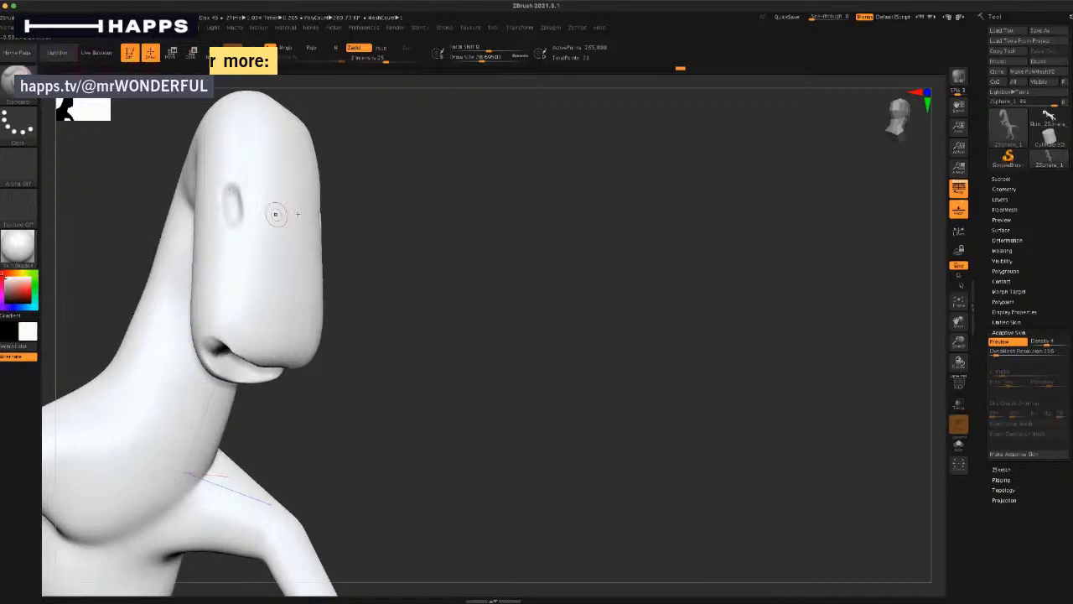
{"action": "mouse_move", "coordinate": [448, 199]}
{"action": "left_mouse_down"}
{"action": "mouse_move", "coordinate": [292, 205]}
{"action": "mouse_move", "coordinate": [486, 215]}
{"action": "mouse_move", "coordinate": [438, 215]}
{"action": "left_mouse_up"}
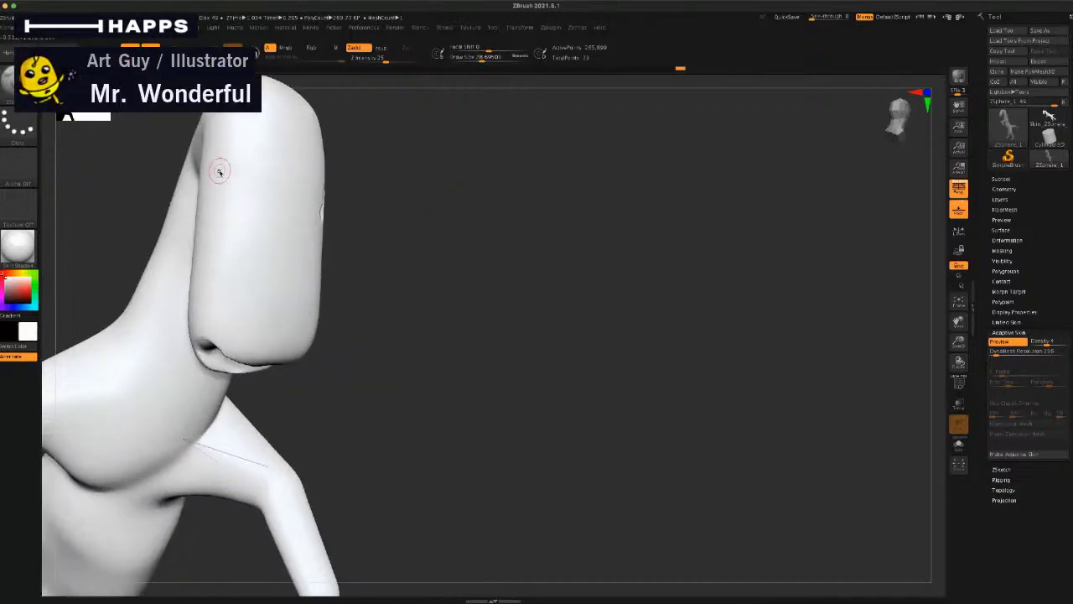
{"action": "left_click_drag", "start_coordinate": [218, 170], "coordinate": [223, 207]}
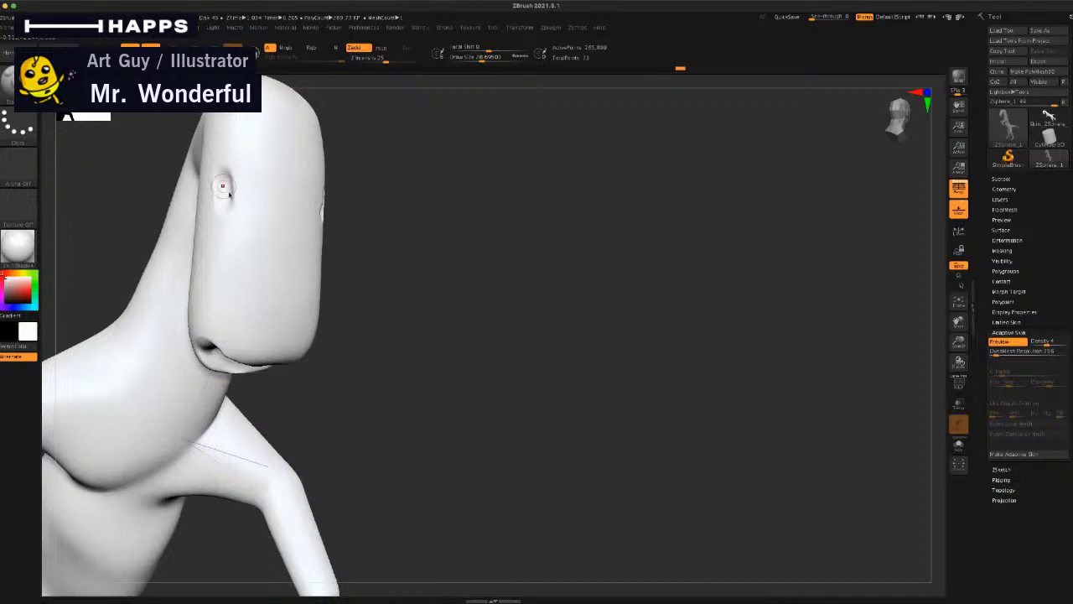
{"action": "left_click_drag", "start_coordinate": [490, 231], "coordinate": [432, 268]}
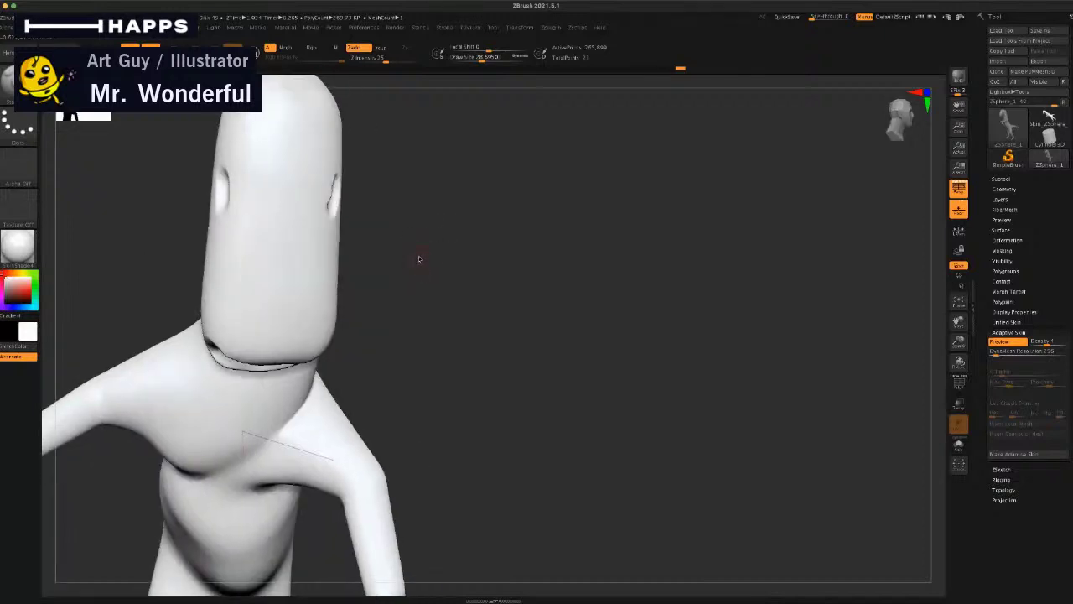
{"action": "left_click_drag", "start_coordinate": [410, 243], "coordinate": [422, 273]}
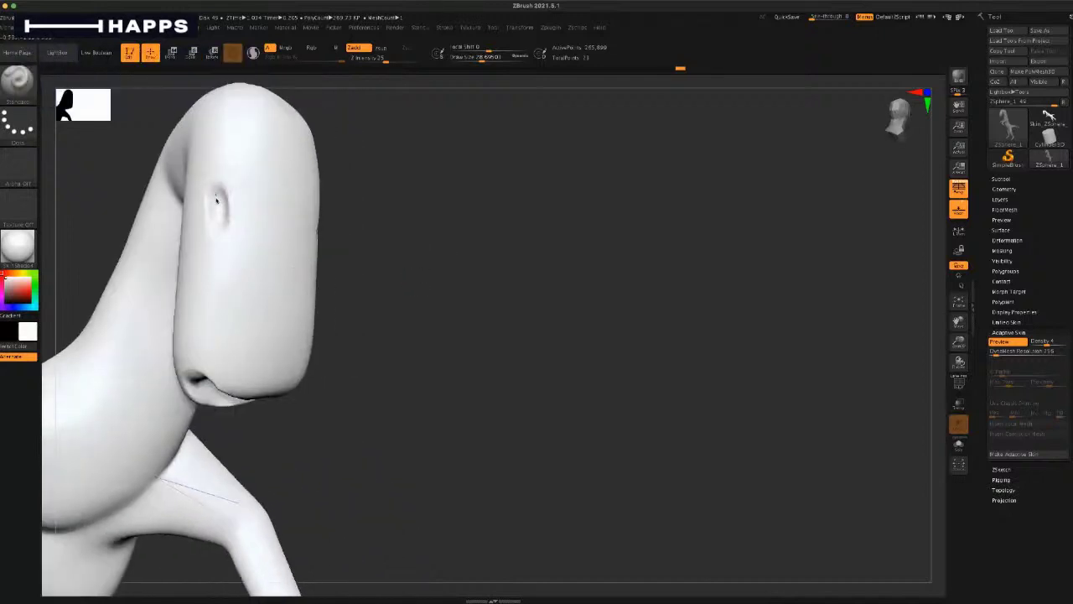
{"action": "left_click_drag", "start_coordinate": [430, 232], "coordinate": [456, 221]}
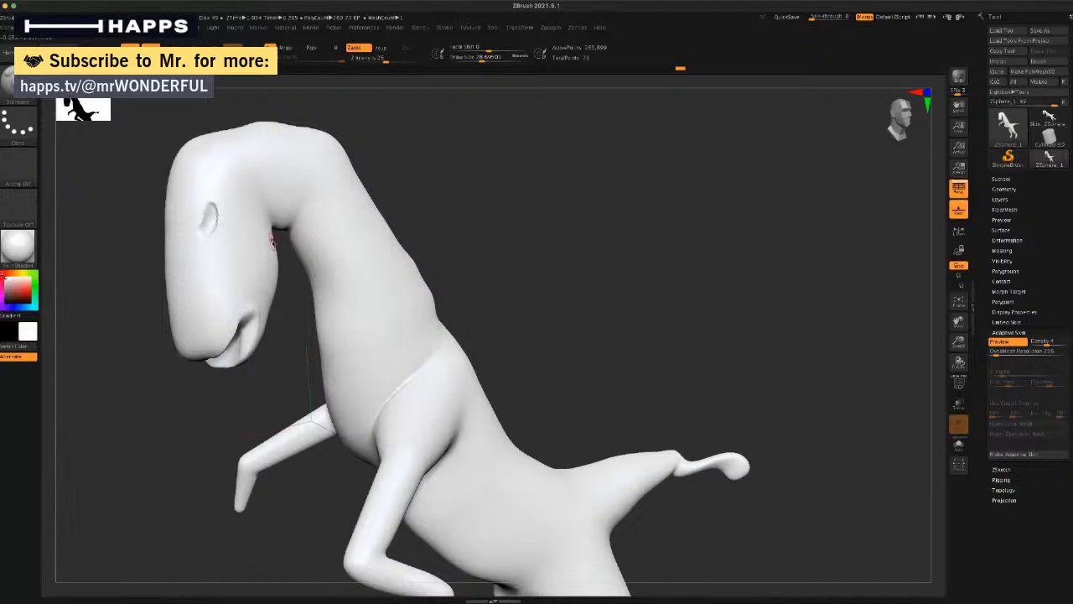
Step: Raise the draw size to about 79 and try building up a rounded cheek bulge below and behind the eye
{"action": "key", "text": "space"}
{"action": "left_click_drag", "start_coordinate": [242, 229], "coordinate": [252, 235]}
{"action": "left_click_drag", "start_coordinate": [444, 170], "coordinate": [443, 174]}
{"action": "left_click_drag", "start_coordinate": [276, 244], "coordinate": [270, 230]}
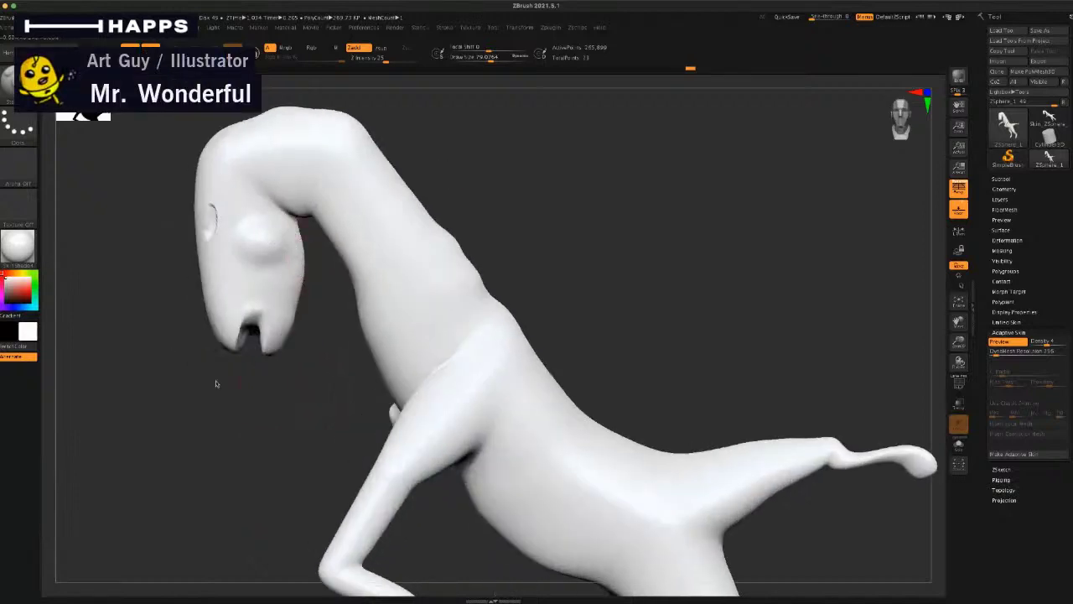
Step: Activate symmetry for sculpting after checking the head from the front
{"action": "right_click_drag", "start_coordinate": [216, 384], "coordinate": [311, 328]}
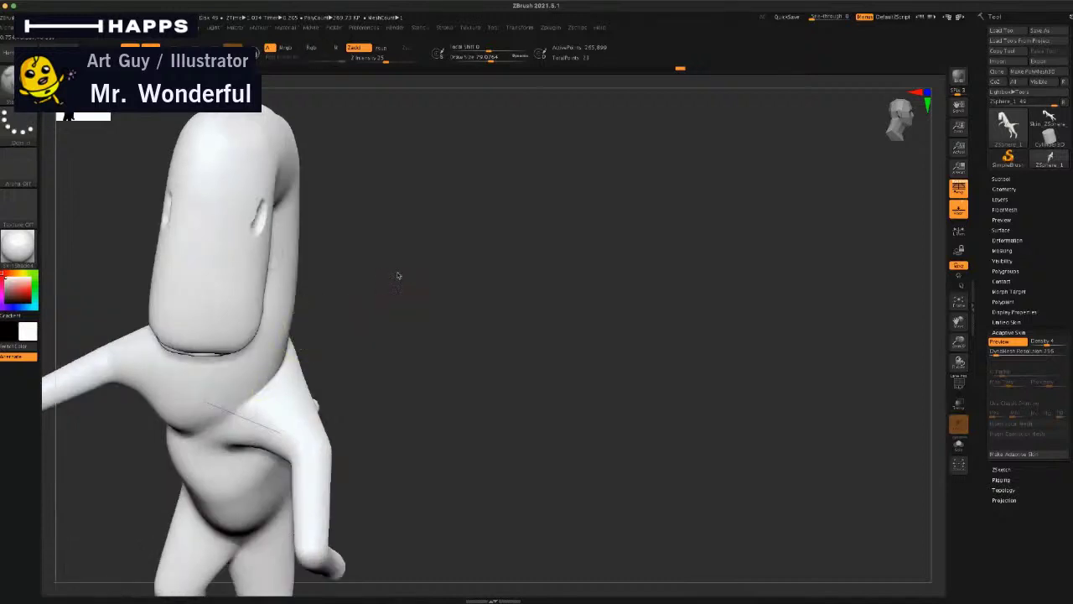
{"action": "right_click_drag", "start_coordinate": [396, 274], "coordinate": [327, 250]}
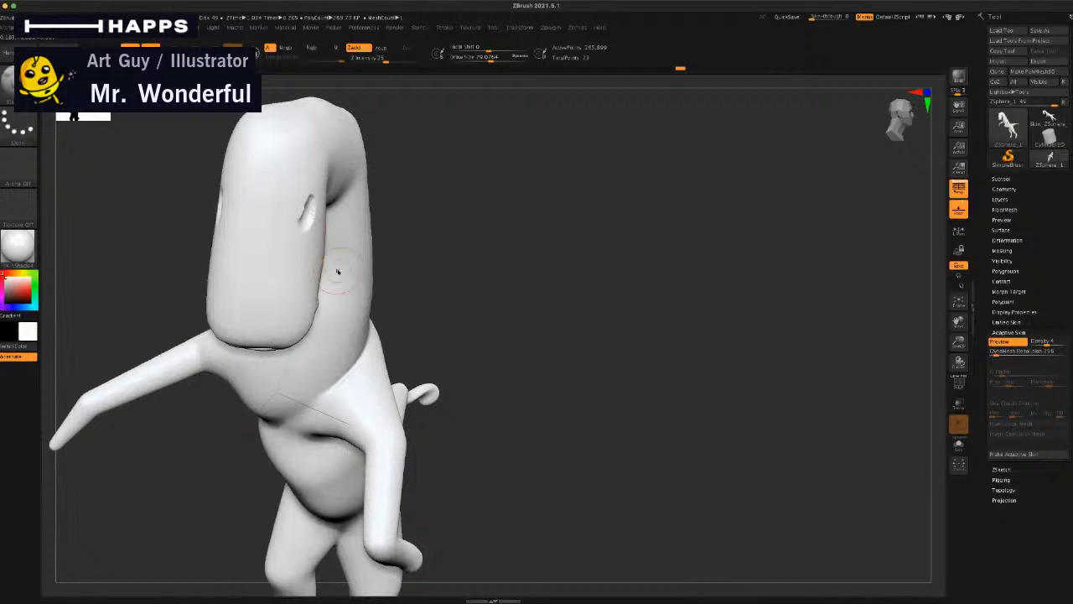
{"action": "left_click", "coordinate": [468, 27]}
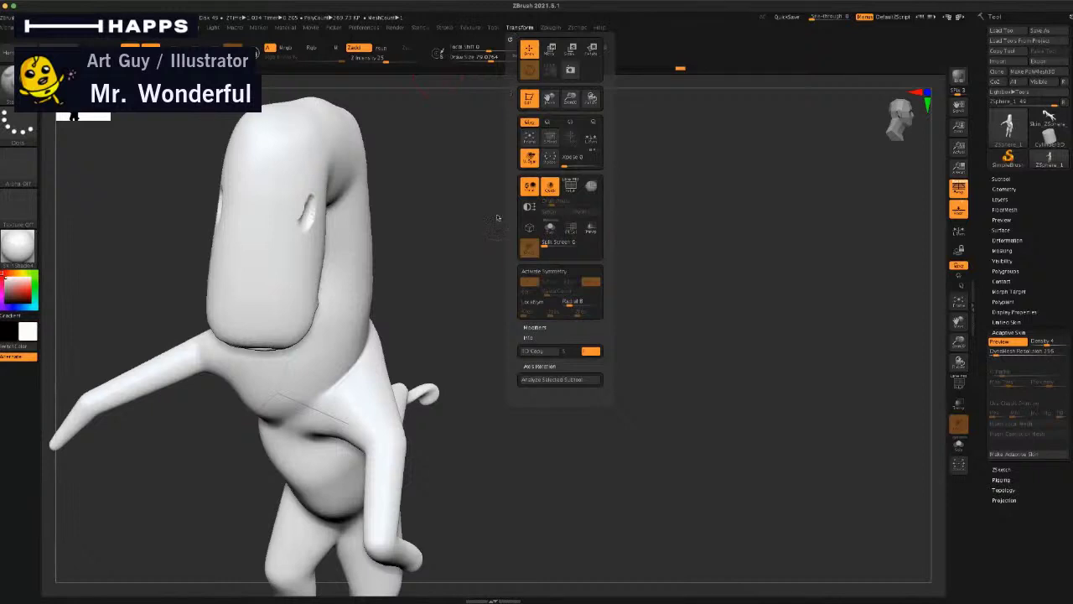
{"action": "left_click", "coordinate": [544, 277]}
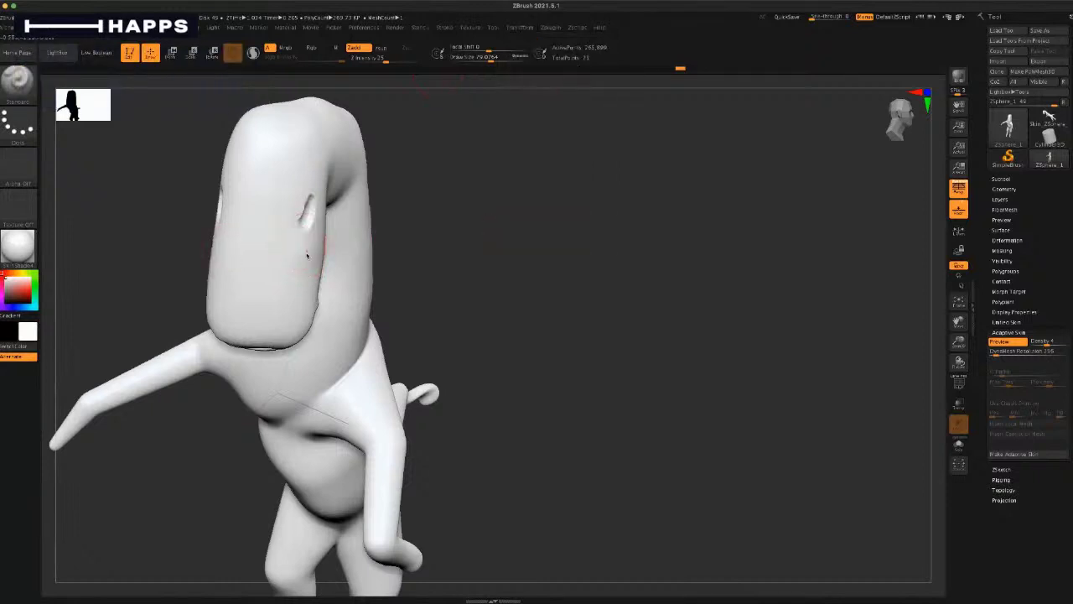
Step: Try raising a symmetric bump just below the eye and check where the mirrored brush point falls on the body
{"action": "left_click_drag", "start_coordinate": [307, 254], "coordinate": [310, 251]}
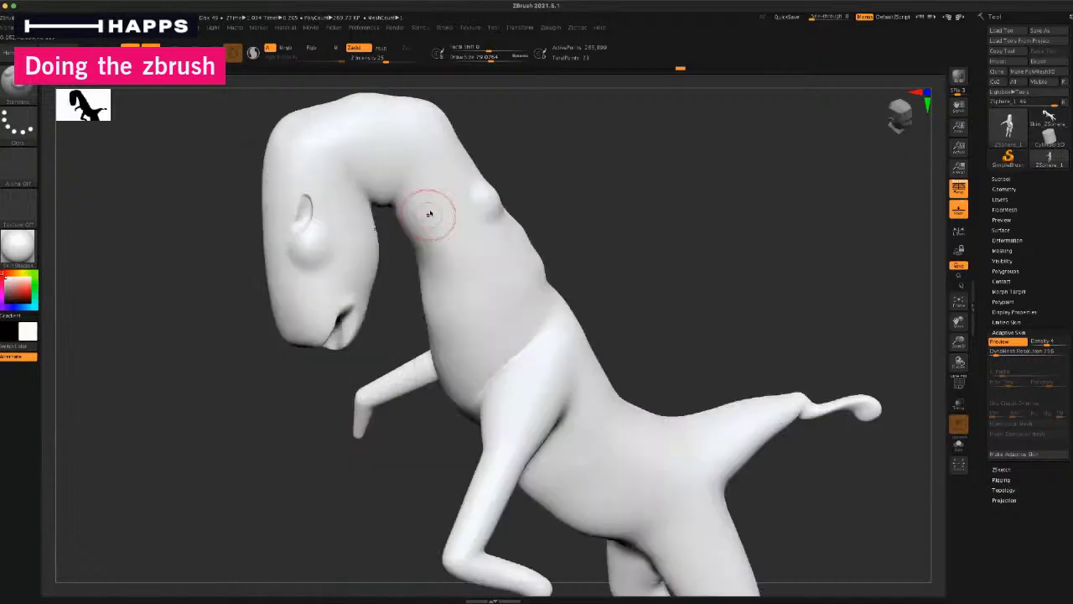
{"action": "left_click_drag", "start_coordinate": [256, 400], "coordinate": [305, 425]}
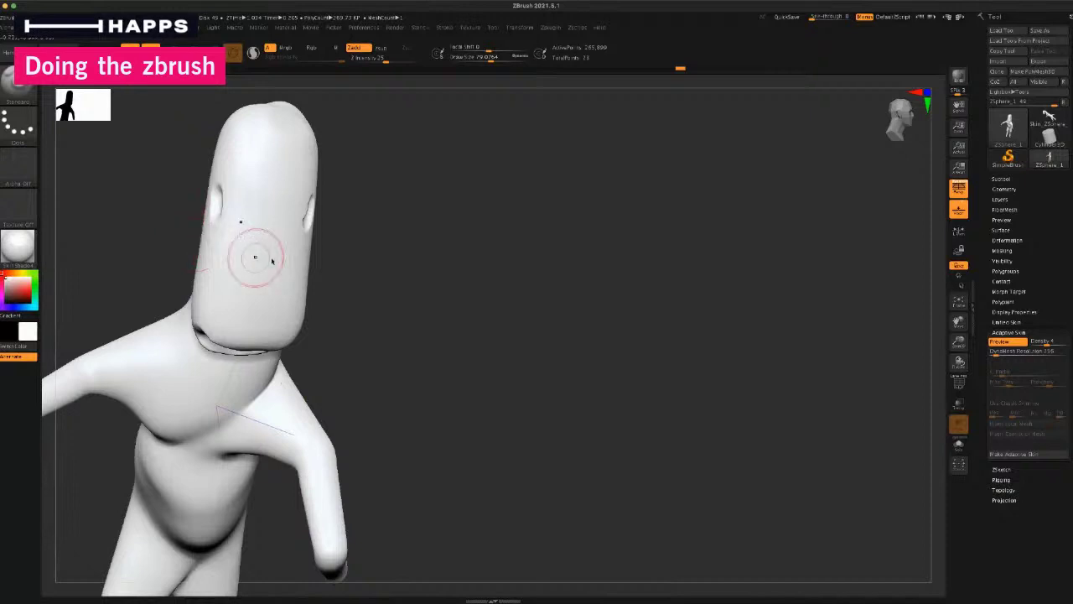
{"action": "left_click_drag", "start_coordinate": [403, 287], "coordinate": [336, 277]}
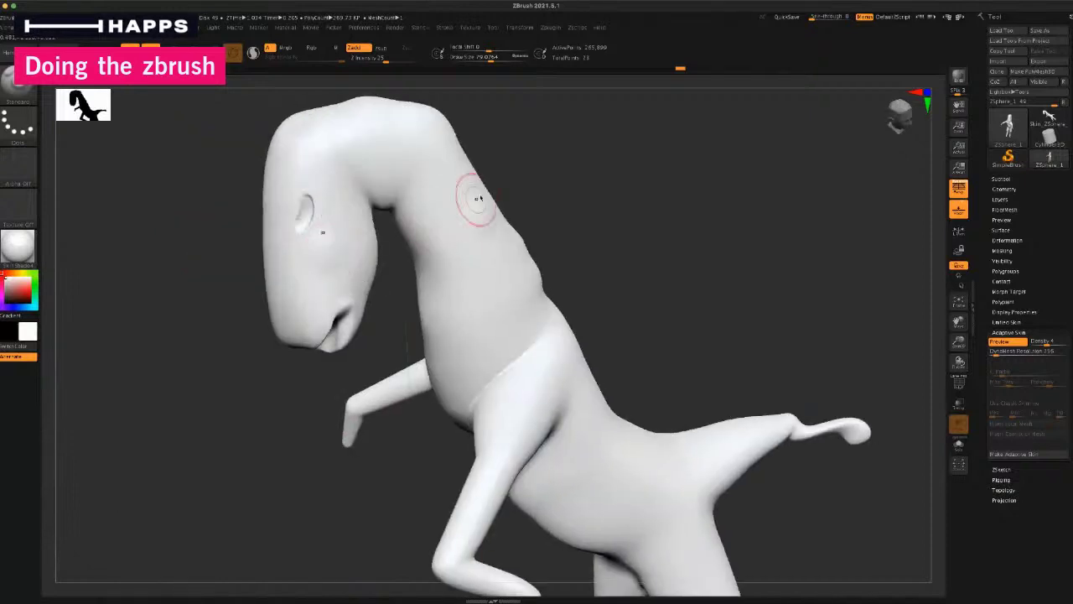
{"action": "left_click_drag", "start_coordinate": [225, 396], "coordinate": [282, 408]}
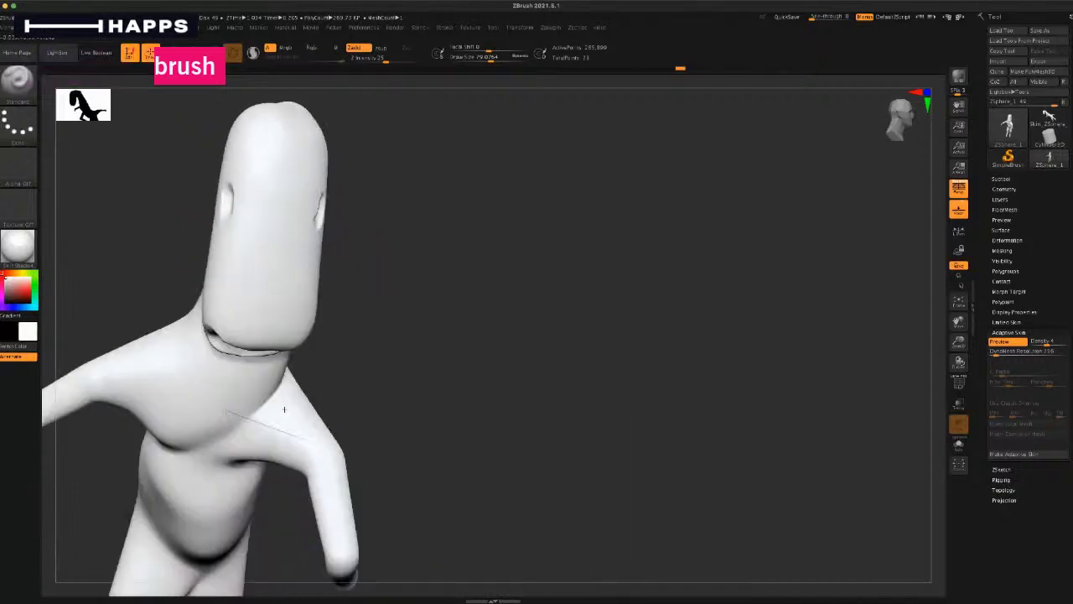
Step: Make sure symmetry is active across the X axis for sculpting the creature
{"action": "mouse_move", "coordinate": [409, 316]}
{"action": "left_mouse_down"}
{"action": "mouse_move", "coordinate": [408, 302]}
{"action": "mouse_move", "coordinate": [422, 299]}
{"action": "mouse_move", "coordinate": [382, 307]}
{"action": "mouse_move", "coordinate": [408, 333]}
{"action": "mouse_move", "coordinate": [398, 333]}
{"action": "left_mouse_up"}
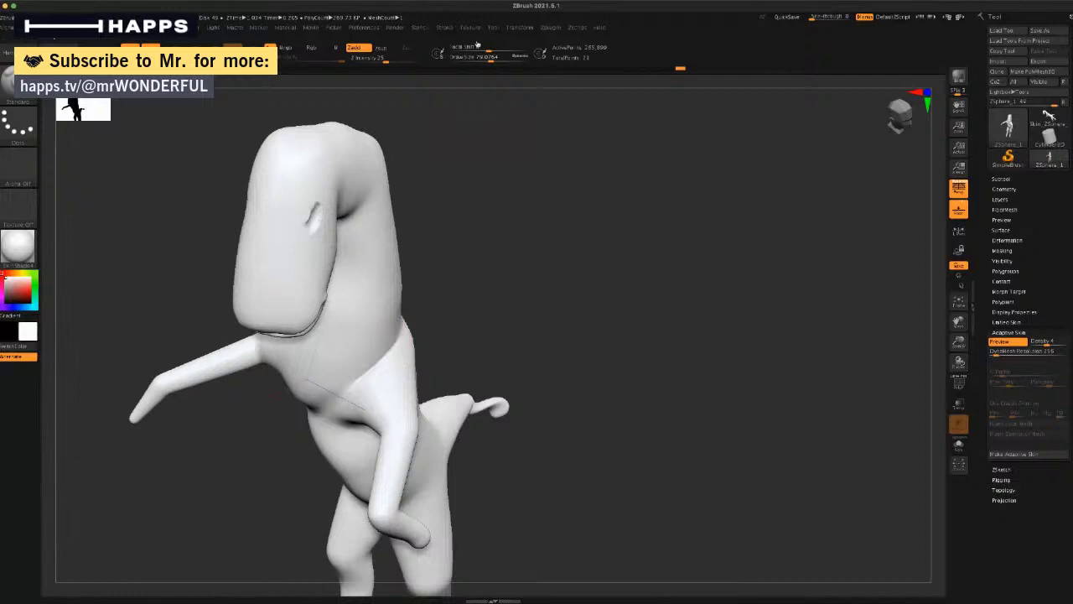
{"action": "left_click", "coordinate": [518, 31]}
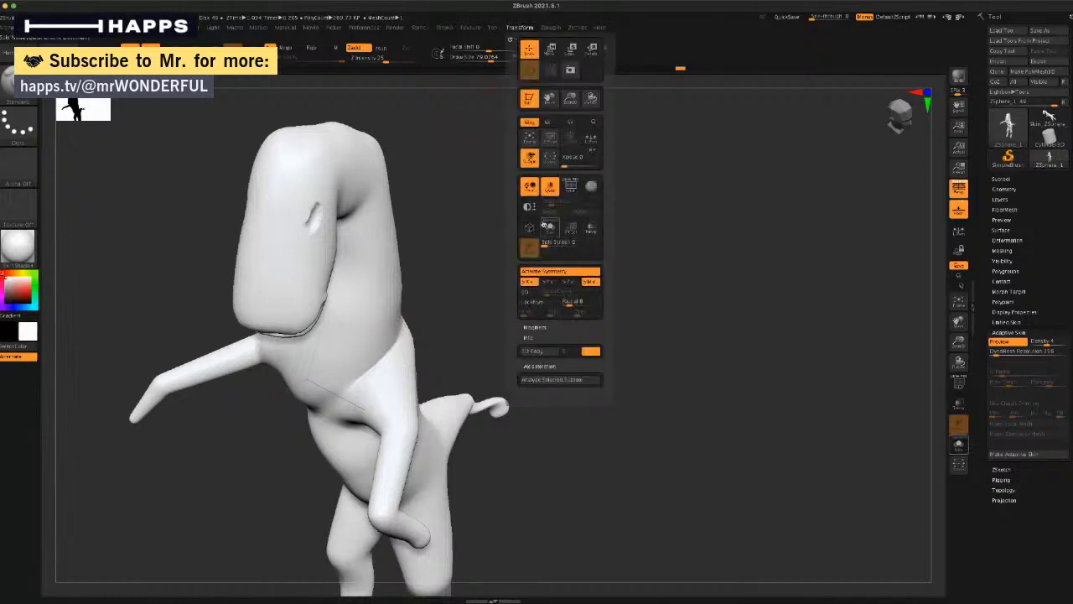
{"action": "left_click", "coordinate": [551, 271]}
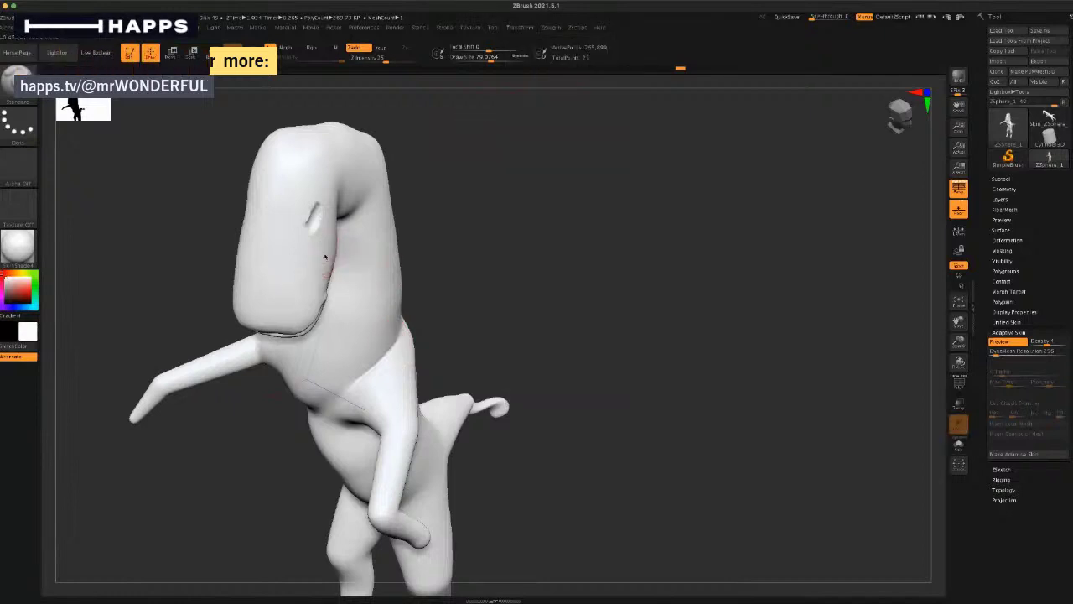
Step: Build up the cheek below the eye with the Standard brush and shape the mouth opening at the end of the muzzle
{"action": "left_click_drag", "start_coordinate": [527, 254], "coordinate": [446, 258]}
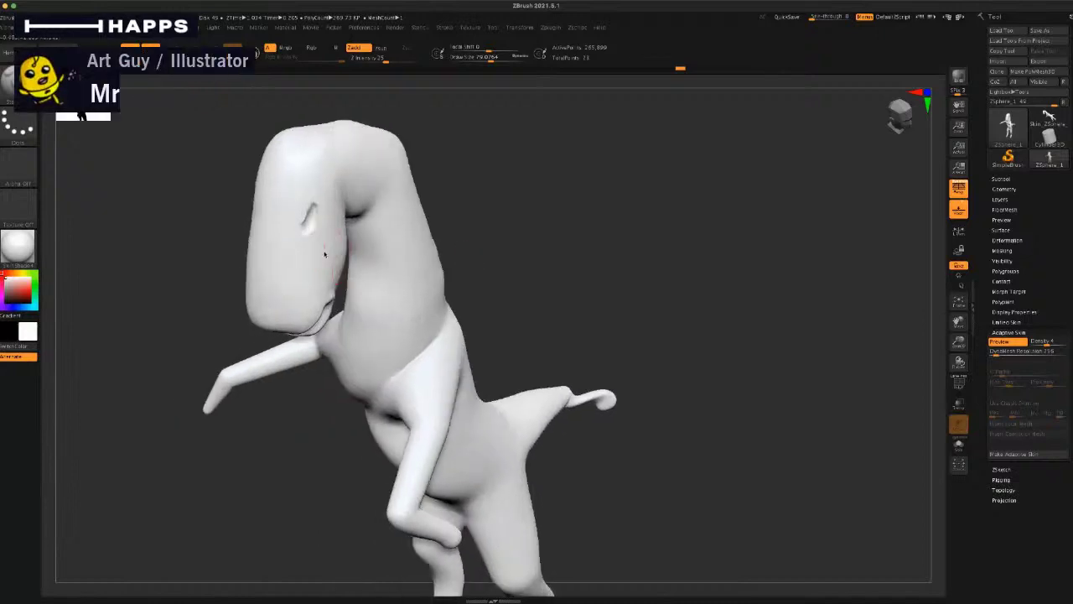
{"action": "left_click_drag", "start_coordinate": [328, 390], "coordinate": [342, 289]}
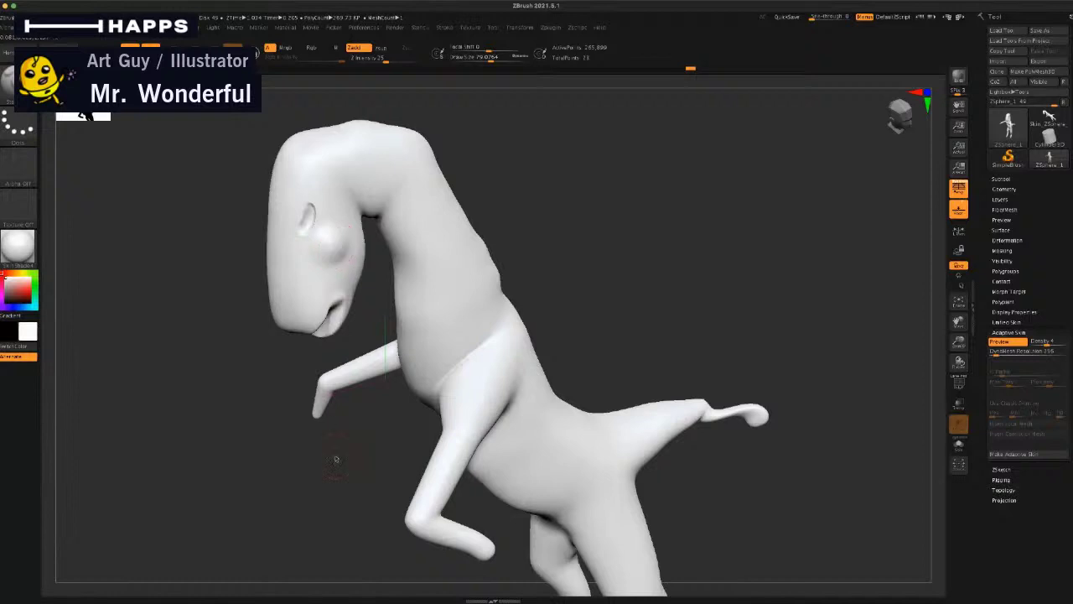
{"action": "left_click_drag", "start_coordinate": [336, 455], "coordinate": [363, 289]}
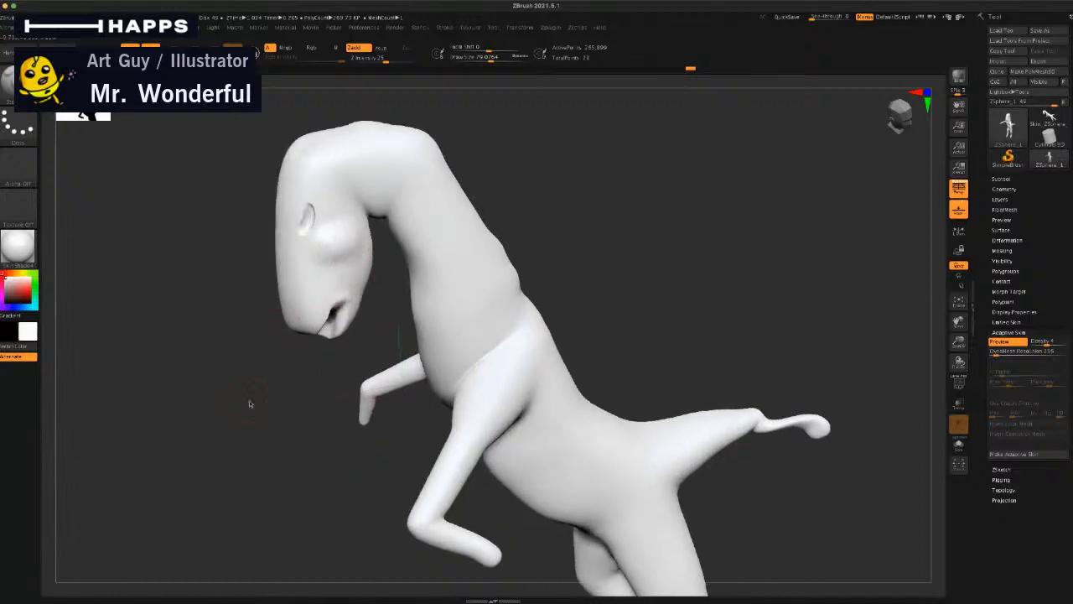
{"action": "left_click_drag", "start_coordinate": [249, 403], "coordinate": [349, 253]}
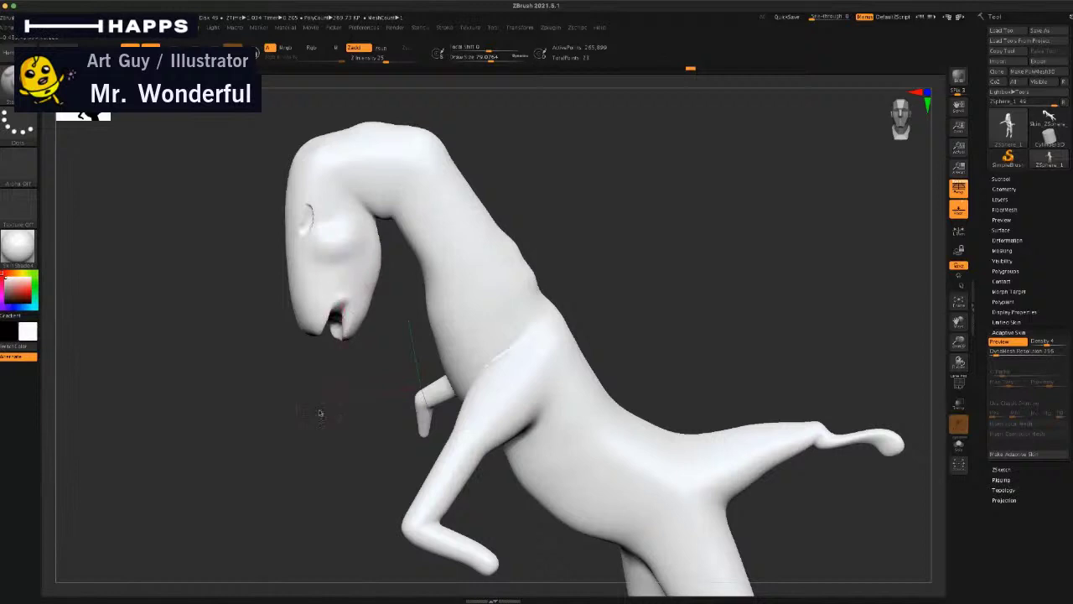
{"action": "left_click_drag", "start_coordinate": [320, 413], "coordinate": [347, 319]}
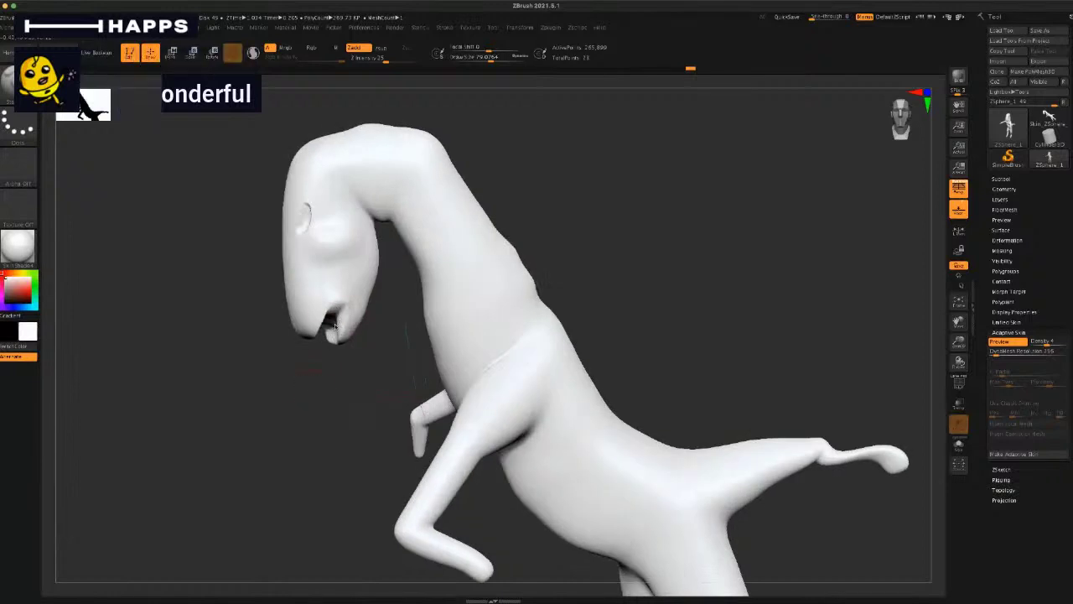
{"action": "mouse_move", "coordinate": [337, 344]}
{"action": "left_mouse_down"}
{"action": "mouse_move", "coordinate": [317, 392]}
{"action": "mouse_move", "coordinate": [322, 353]}
{"action": "left_mouse_up"}
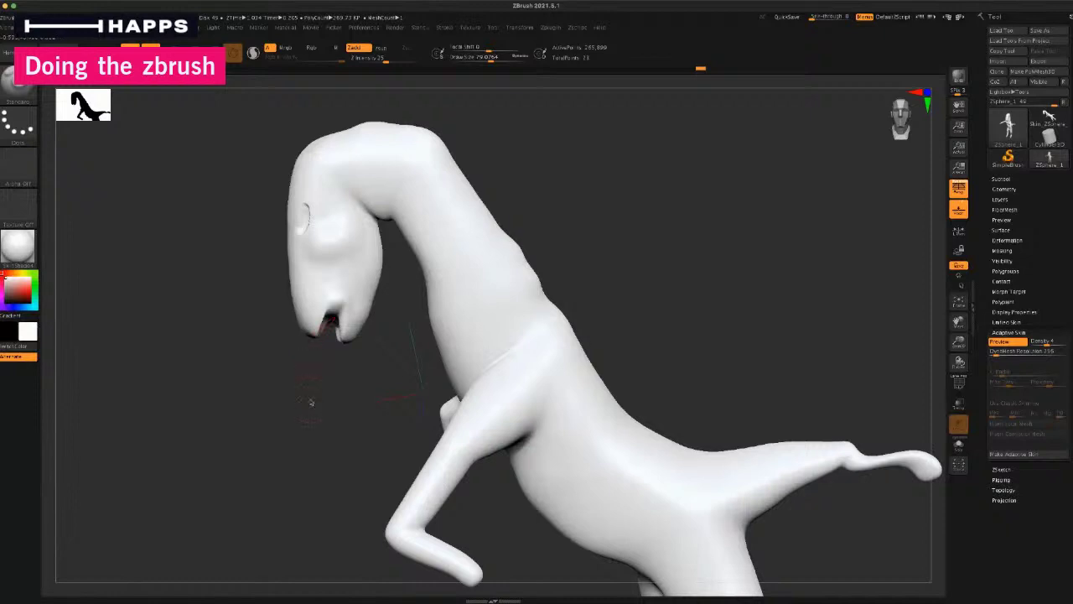
{"action": "left_click_drag", "start_coordinate": [311, 403], "coordinate": [307, 397]}
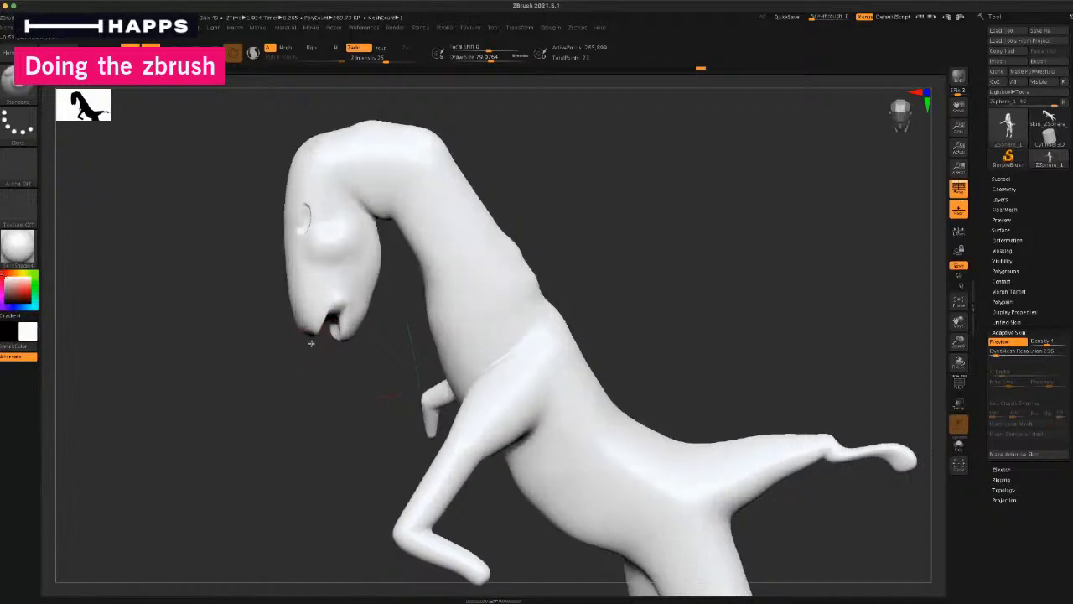
{"action": "left_click_drag", "start_coordinate": [325, 389], "coordinate": [324, 397]}
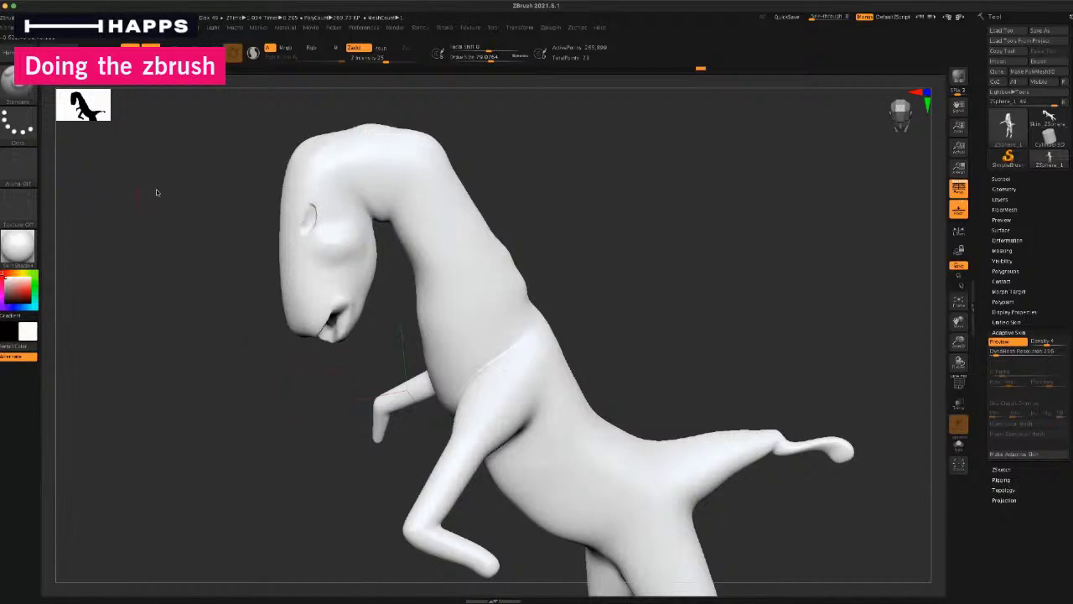
Step: Taper the muzzle and reshape the crown of the head with the Move brush at a draw size of about 128
{"action": "key", "text": "b"}
{"action": "left_click", "coordinate": [197, 95]}
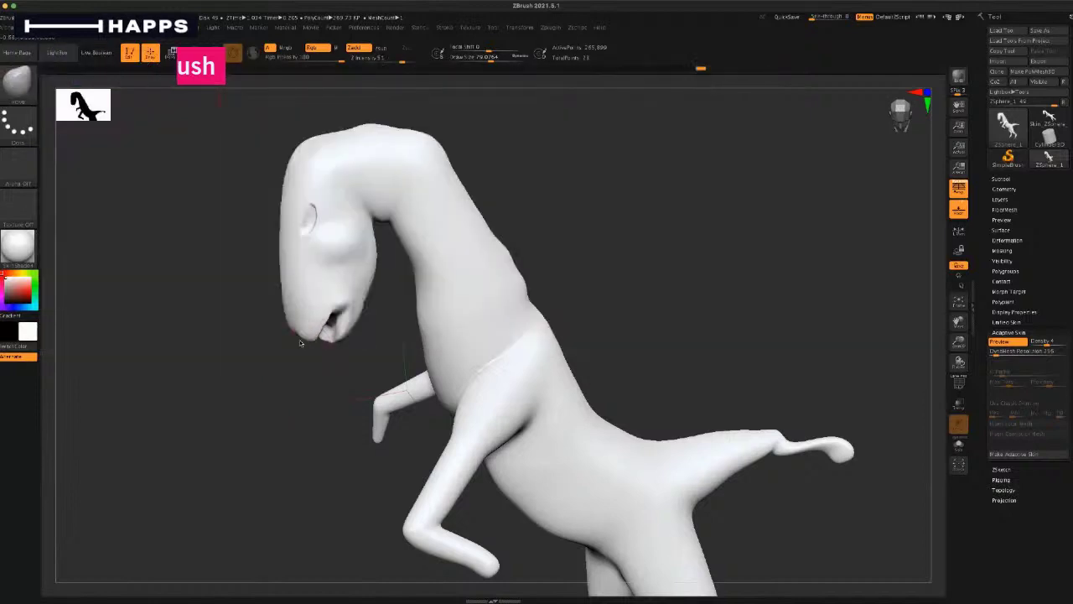
{"action": "mouse_move", "coordinate": [304, 390]}
{"action": "left_mouse_down"}
{"action": "mouse_move", "coordinate": [283, 360]}
{"action": "mouse_move", "coordinate": [277, 378]}
{"action": "mouse_move", "coordinate": [303, 355]}
{"action": "mouse_move", "coordinate": [320, 388]}
{"action": "left_mouse_up"}
{"action": "key", "text": "space"}
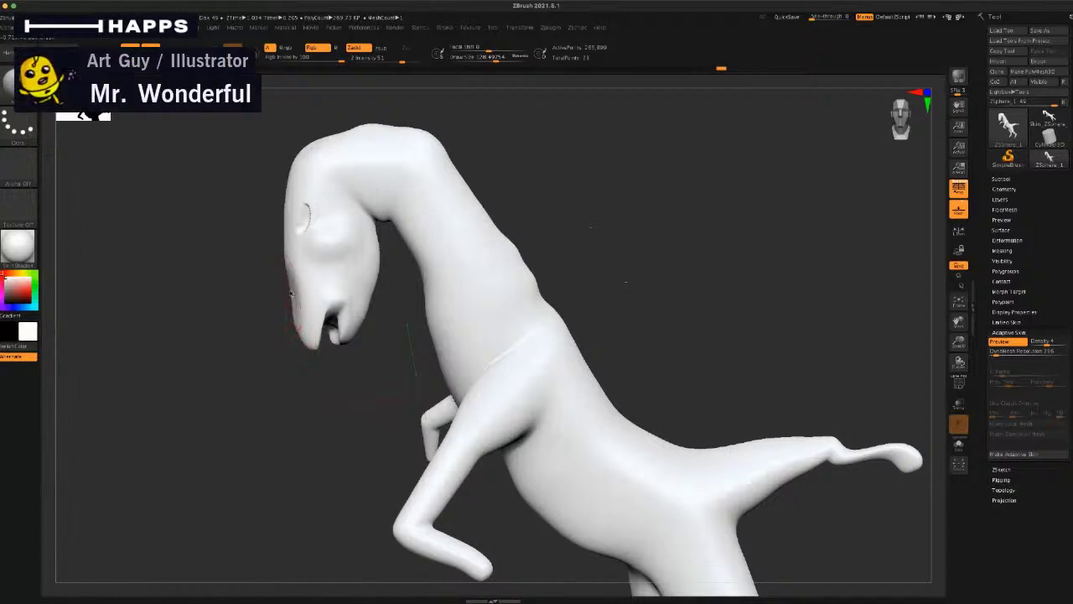
{"action": "left_click_drag", "start_coordinate": [272, 373], "coordinate": [273, 367]}
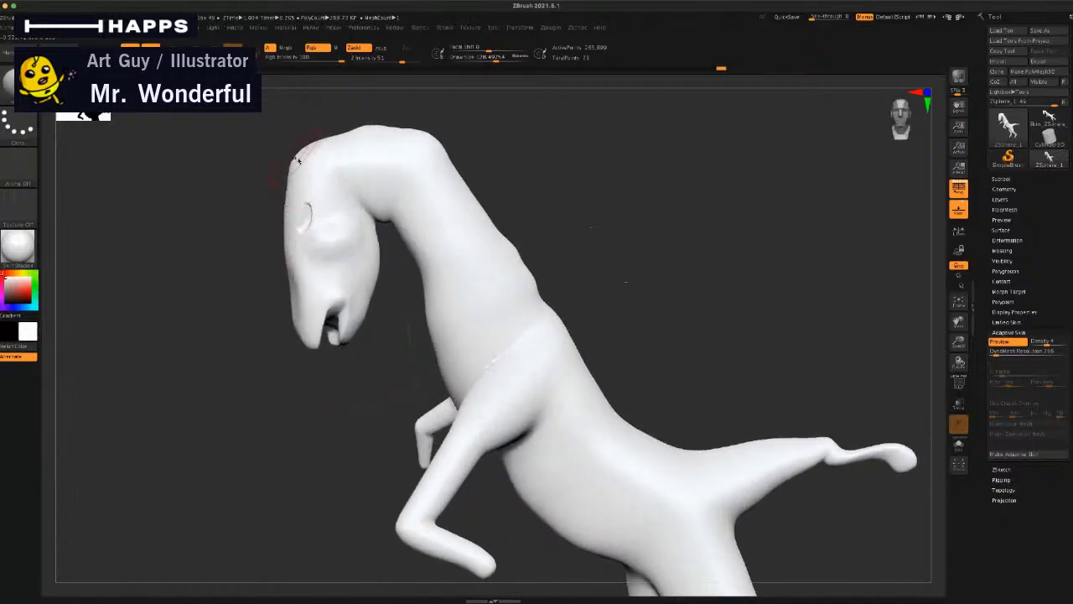
{"action": "mouse_move", "coordinate": [296, 159]}
{"action": "left_mouse_down"}
{"action": "mouse_move", "coordinate": [291, 175]}
{"action": "mouse_move", "coordinate": [327, 142]}
{"action": "mouse_move", "coordinate": [354, 136]}
{"action": "left_mouse_up"}
{"action": "left_click_drag", "start_coordinate": [230, 262], "coordinate": [268, 241]}
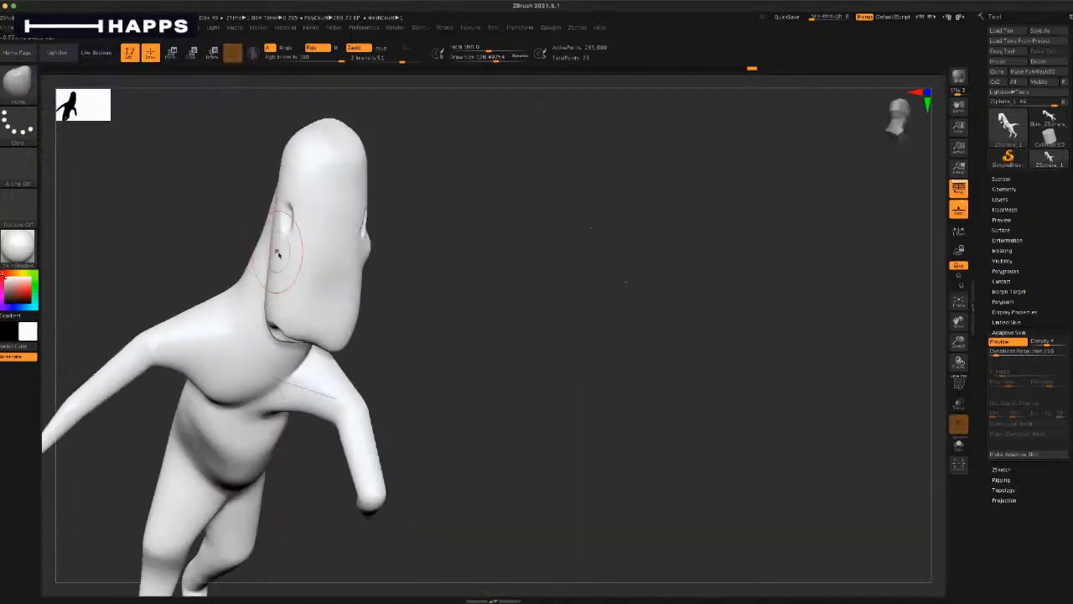
{"action": "mouse_move", "coordinate": [448, 288]}
{"action": "left_mouse_down"}
{"action": "mouse_move", "coordinate": [394, 261]}
{"action": "mouse_move", "coordinate": [445, 246]}
{"action": "mouse_move", "coordinate": [608, 161]}
{"action": "mouse_move", "coordinate": [592, 214]}
{"action": "mouse_move", "coordinate": [584, 198]}
{"action": "mouse_move", "coordinate": [620, 214]}
{"action": "mouse_move", "coordinate": [611, 211]}
{"action": "left_mouse_up"}
Step: Mask two small symmetrical ear spots on top of the head with a draw size of about 35
{"action": "key", "text": "space"}
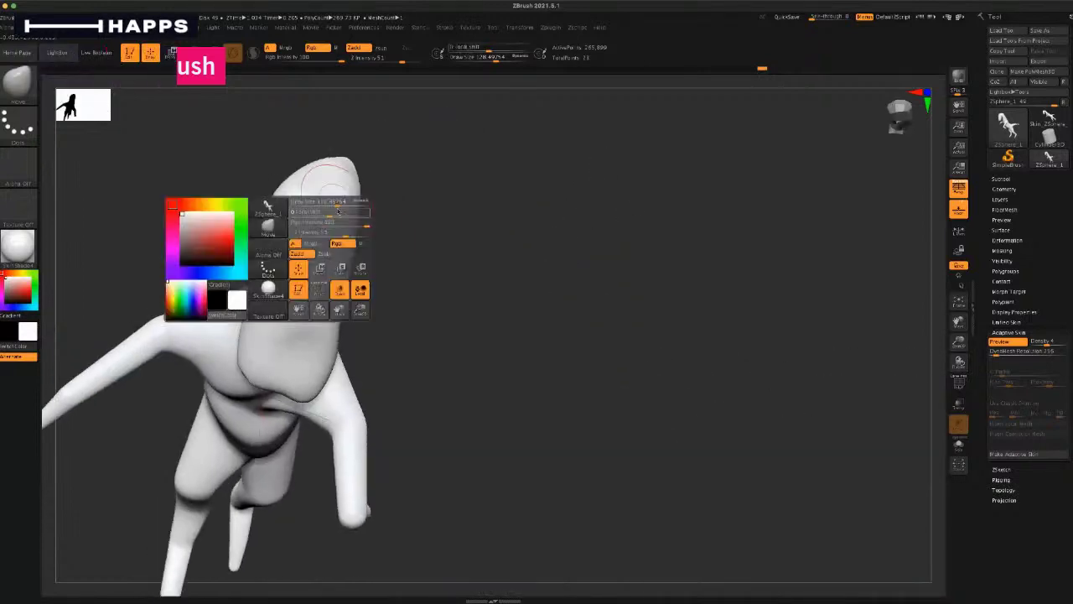
{"action": "left_click_drag", "start_coordinate": [340, 210], "coordinate": [296, 195]}
{"action": "key", "text": "ctrl+z"}
{"action": "key", "text": "space"}
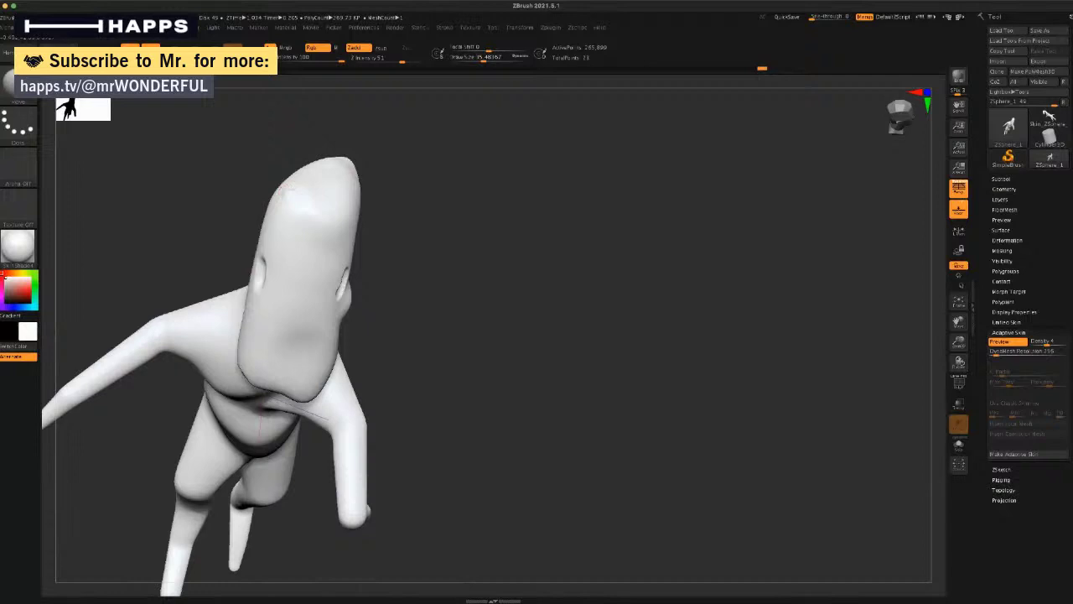
{"action": "key", "text": "b"}
{"action": "key", "text": "s"}
{"action": "key", "text": "t"}
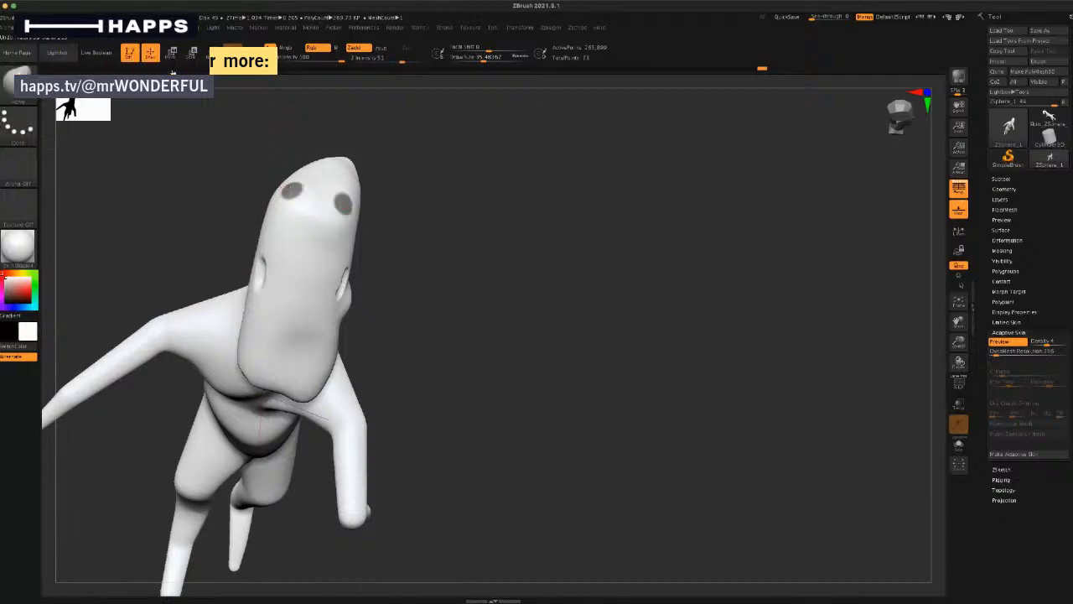
Step: Unlock the transform gizmo and reposition it on top of the head between the two masked ear spots
{"action": "key", "text": "w"}
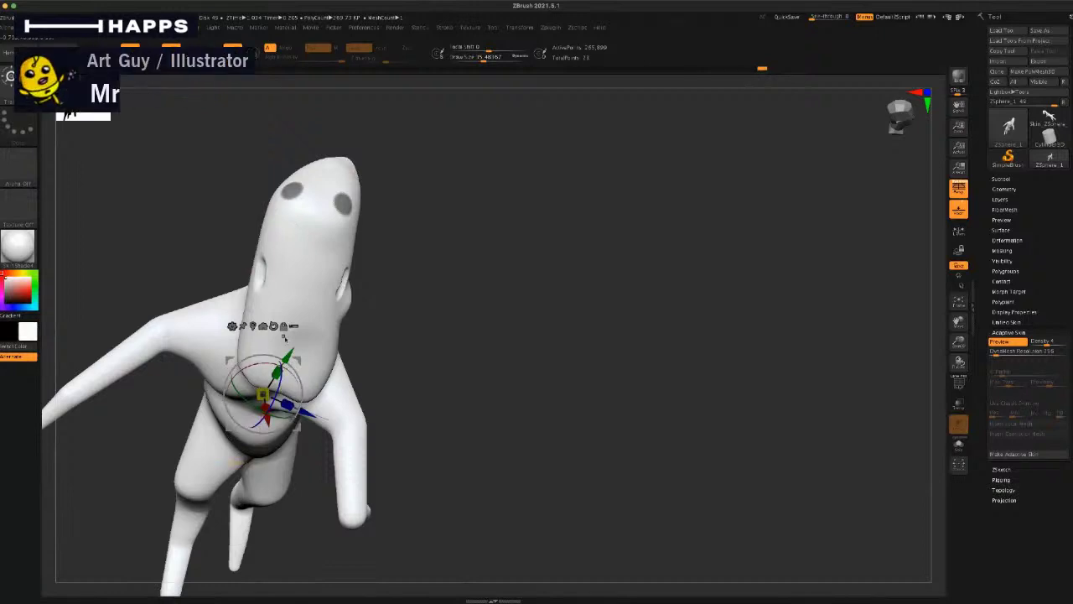
{"action": "left_click", "coordinate": [250, 332]}
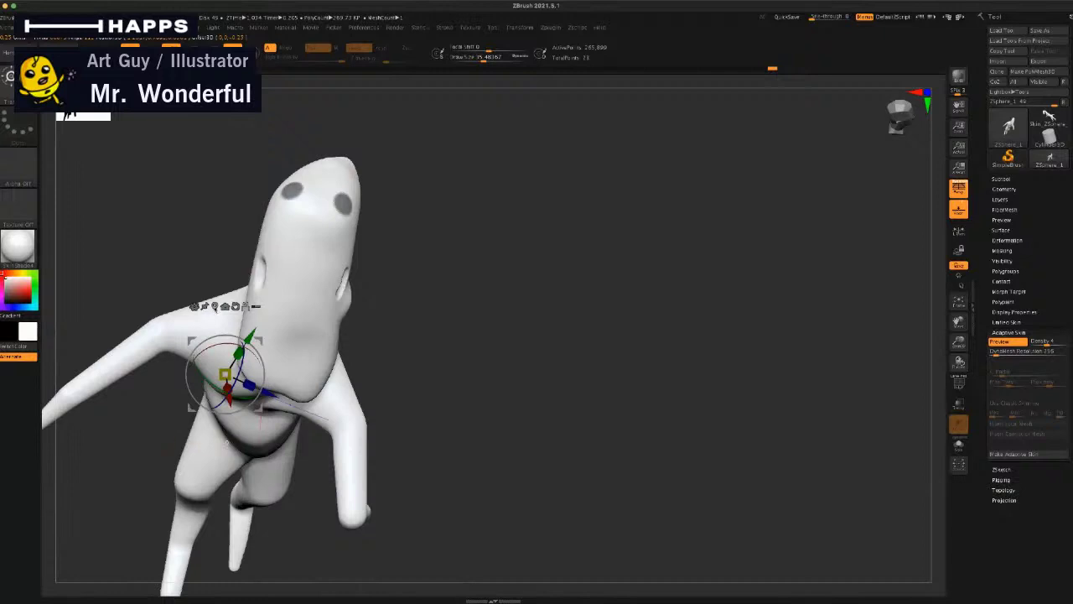
{"action": "left_click_drag", "start_coordinate": [253, 338], "coordinate": [309, 182], "text": "alt"}
{"action": "left_click_drag", "start_coordinate": [309, 230], "coordinate": [470, 234], "text": "alt"}
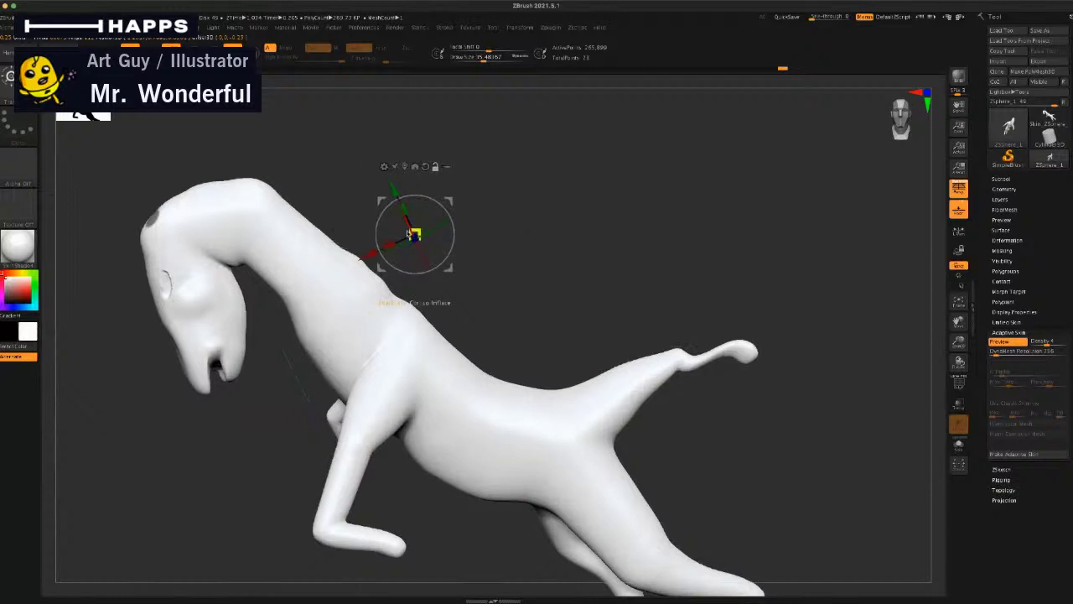
{"action": "left_click_drag", "start_coordinate": [373, 257], "coordinate": [168, 346]}
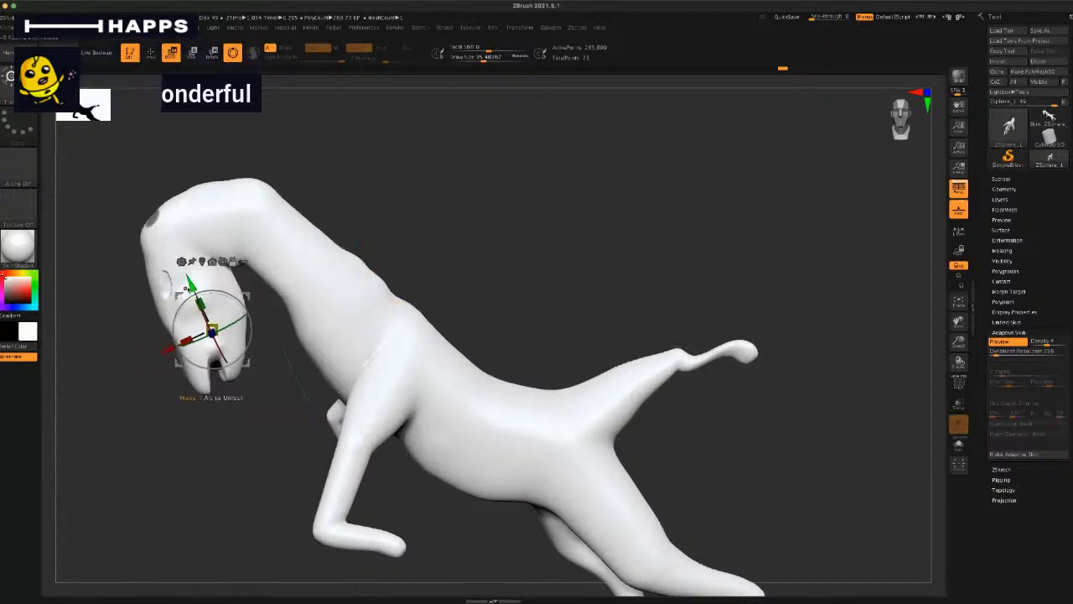
{"action": "left_click_drag", "start_coordinate": [189, 282], "coordinate": [138, 174]}
{"action": "left_click_drag", "start_coordinate": [137, 397], "coordinate": [178, 391]}
{"action": "left_click_drag", "start_coordinate": [209, 213], "coordinate": [232, 212], "text": "alt"}
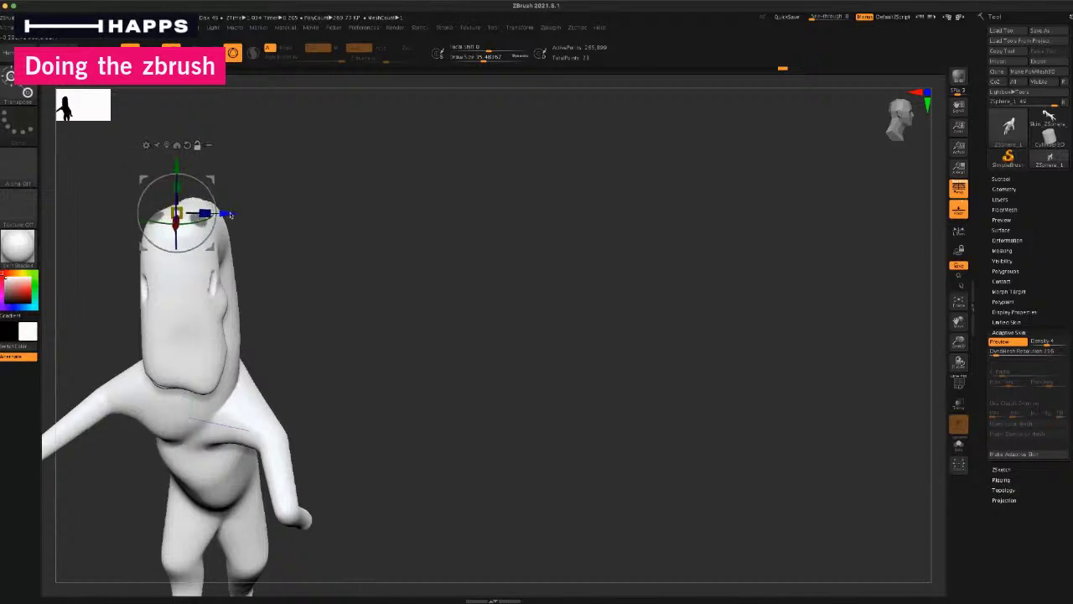
Step: Lock the gizmo and move the unmasked body downward to draw the two masked spots out into ears
{"action": "left_click", "coordinate": [198, 147]}
{"action": "left_click_drag", "start_coordinate": [175, 167], "coordinate": [182, 198]}
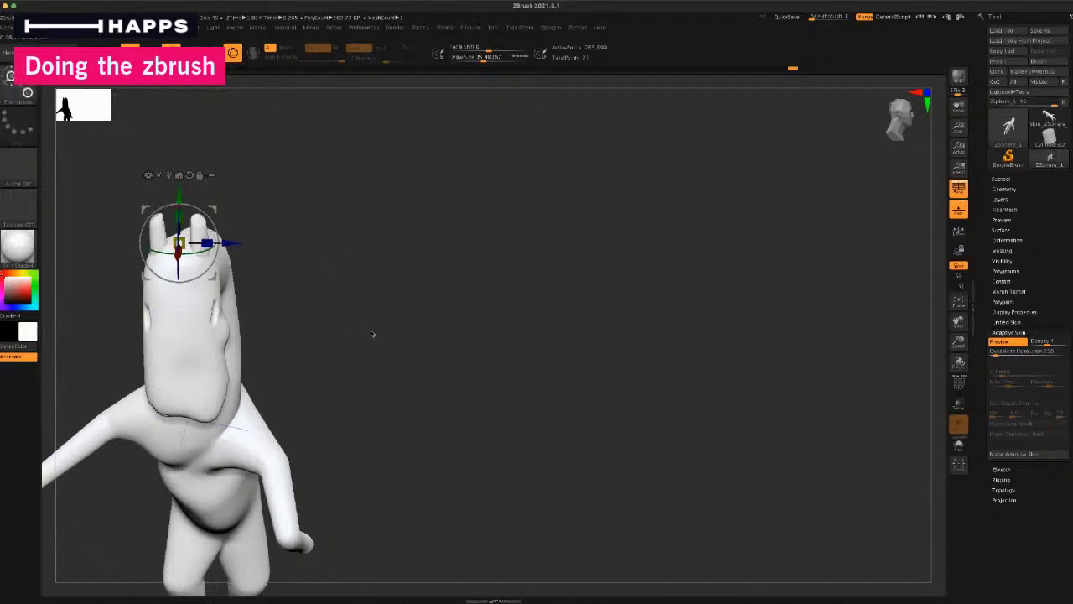
{"action": "left_click_drag", "start_coordinate": [372, 333], "coordinate": [335, 333]}
{"action": "left_click_drag", "start_coordinate": [139, 257], "coordinate": [135, 258]}
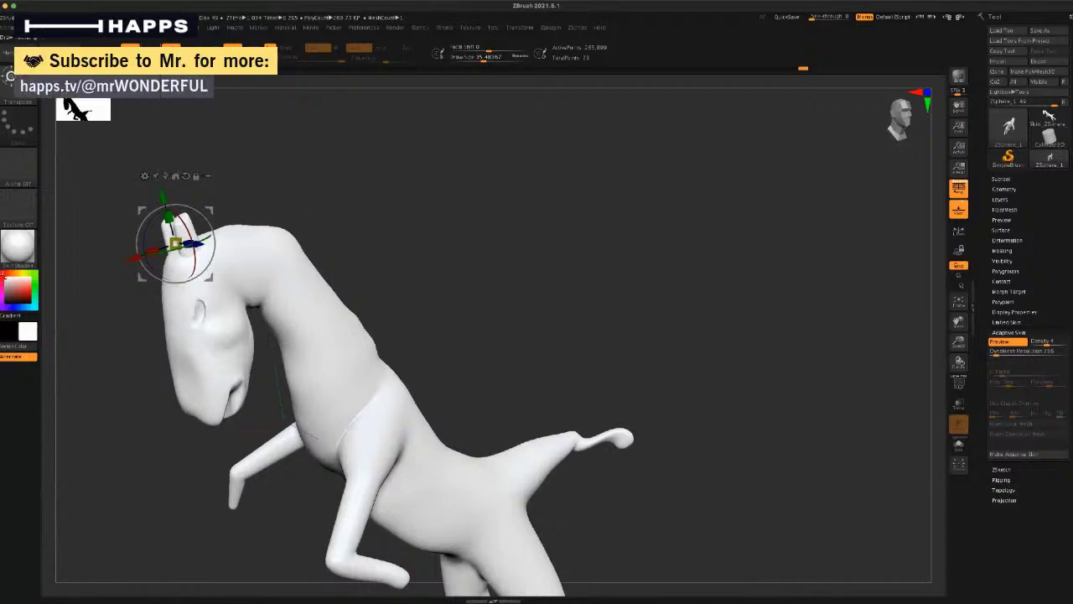
Step: Taper and smooth the ears into pointed tips with a draw size of about 79
{"action": "key", "text": "q"}
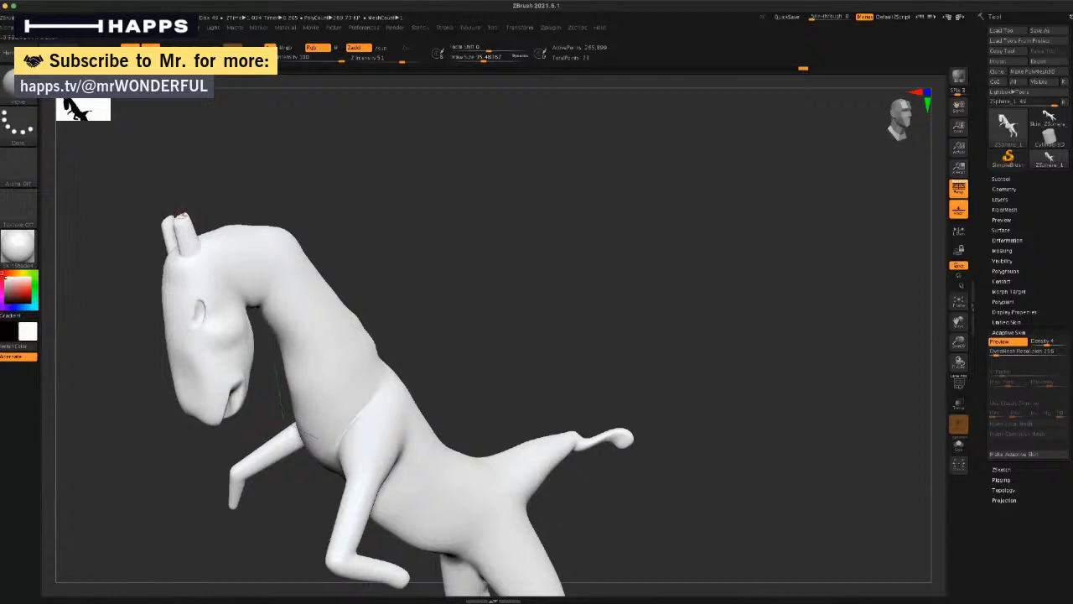
{"action": "key", "text": "space"}
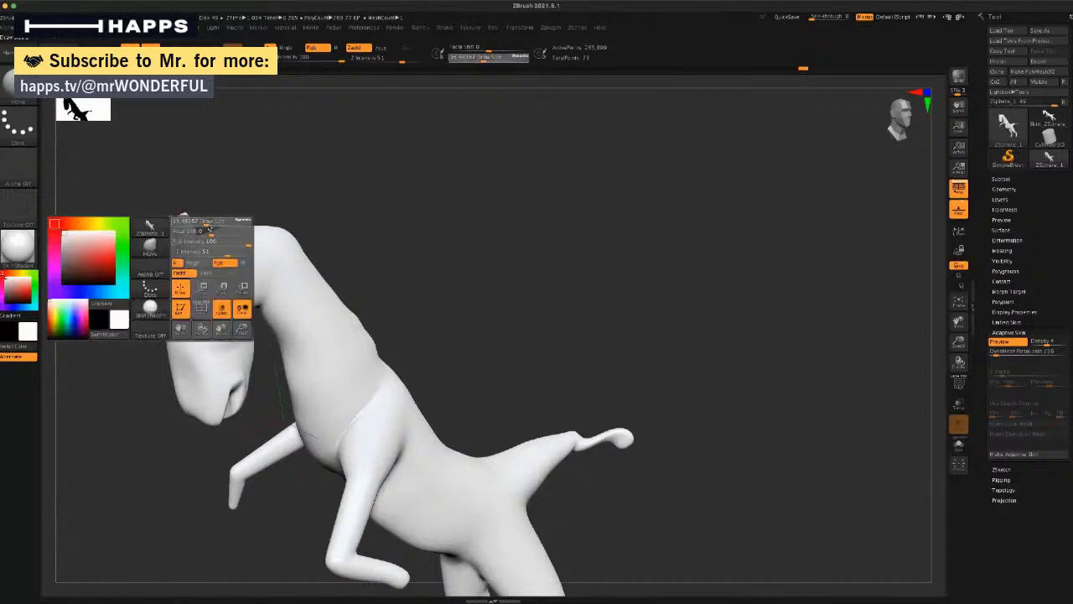
{"action": "left_click_drag", "start_coordinate": [186, 215], "coordinate": [187, 266]}
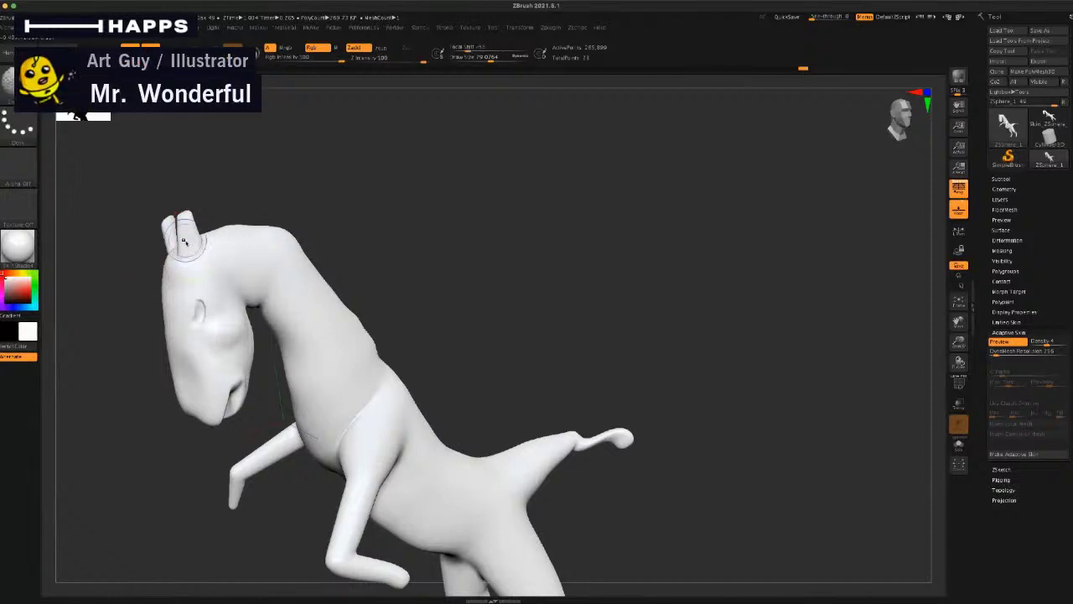
{"action": "left_click_drag", "start_coordinate": [125, 331], "coordinate": [154, 253]}
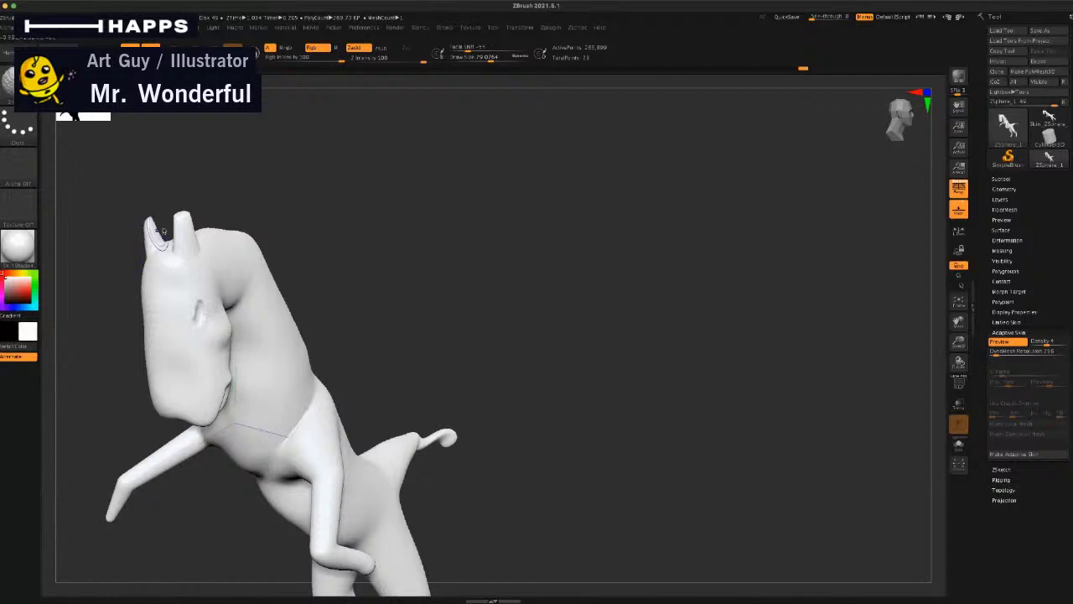
{"action": "left_click_drag", "start_coordinate": [289, 219], "coordinate": [379, 258]}
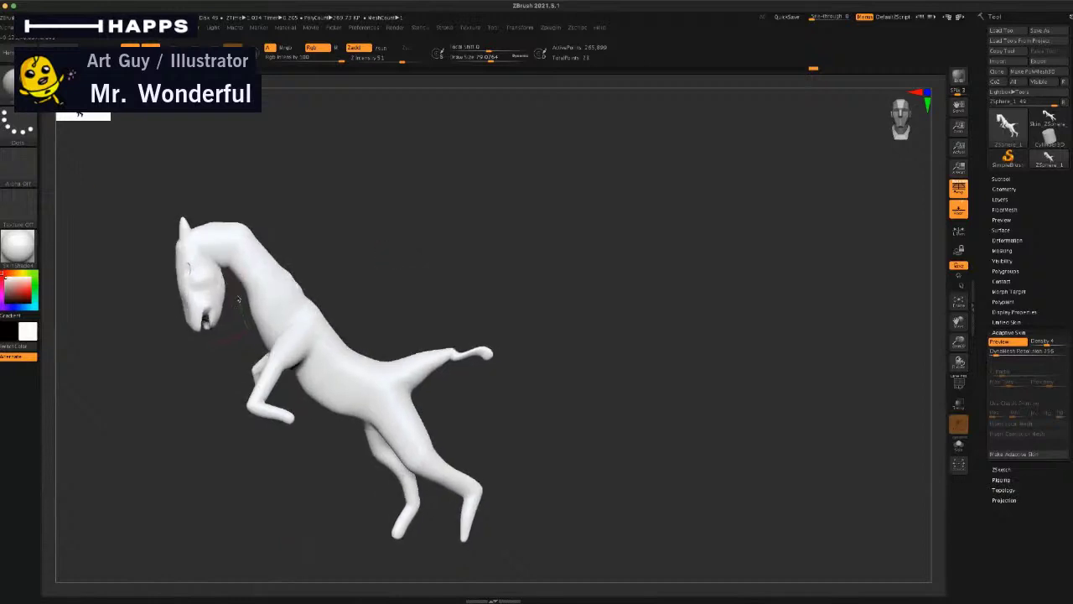
Step: Enlarge the Move brush and reshape the horse's neck, chest and upper back
{"action": "key", "text": "space"}
{"action": "left_click", "coordinate": [289, 288]}
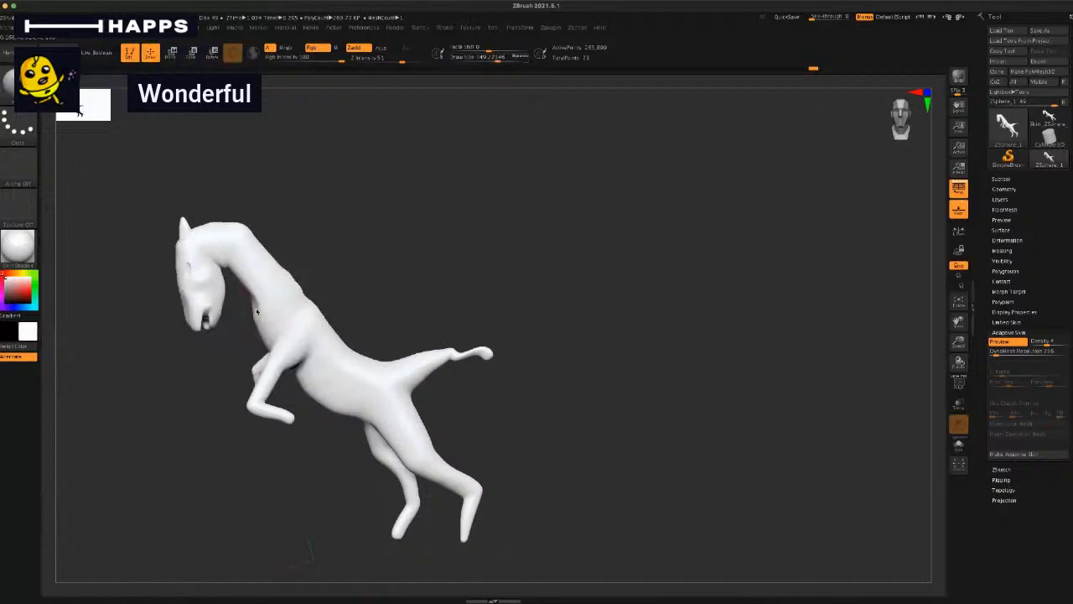
{"action": "key", "text": "space"}
{"action": "left_click", "coordinate": [264, 303]}
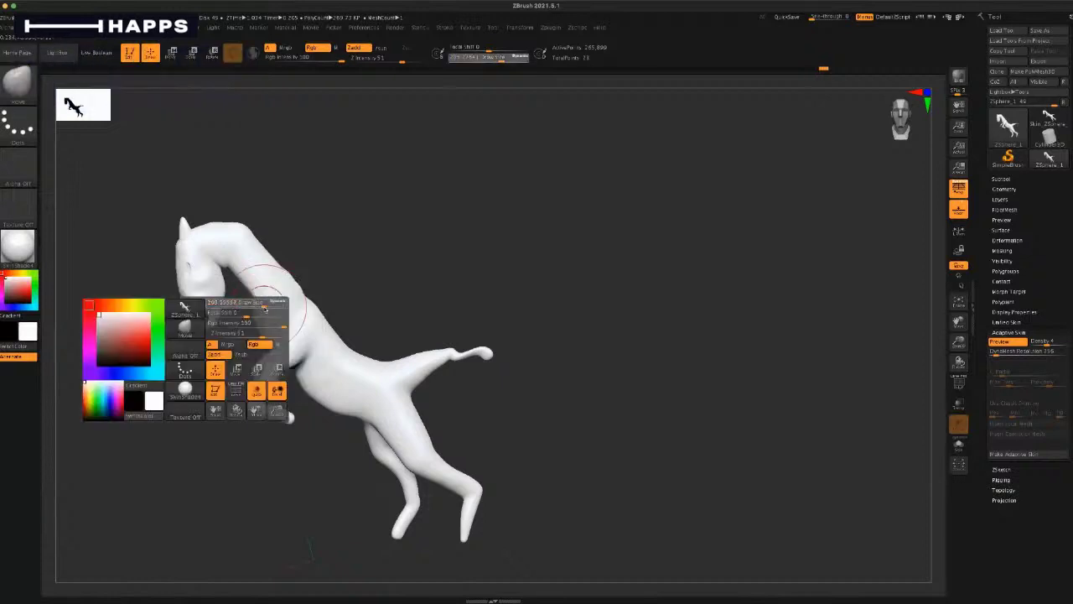
{"action": "right_click_drag", "start_coordinate": [241, 308], "coordinate": [246, 299]}
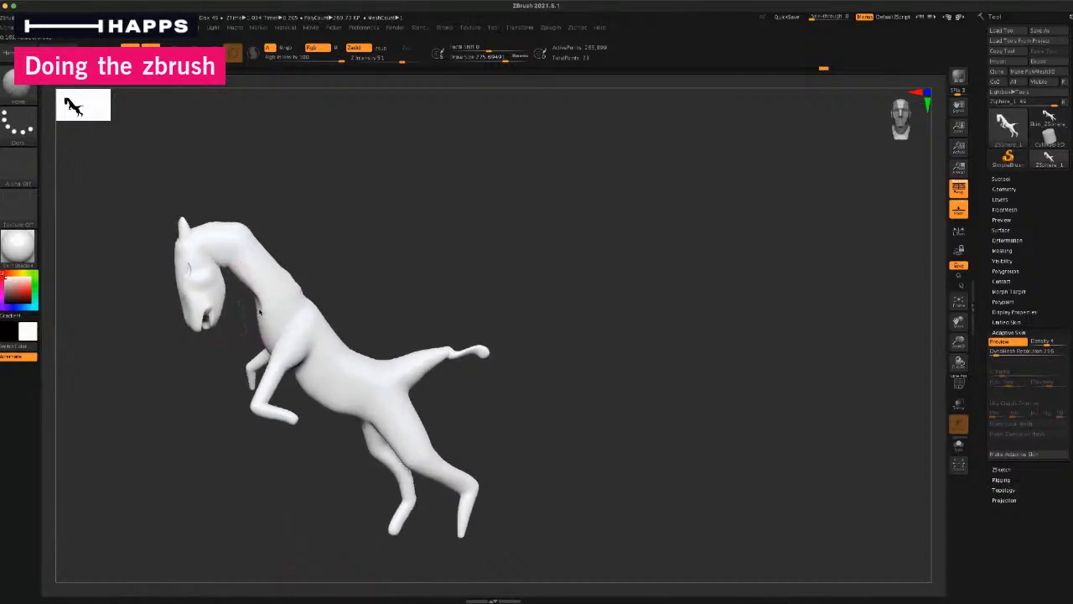
{"action": "left_click_drag", "start_coordinate": [223, 366], "coordinate": [233, 351]}
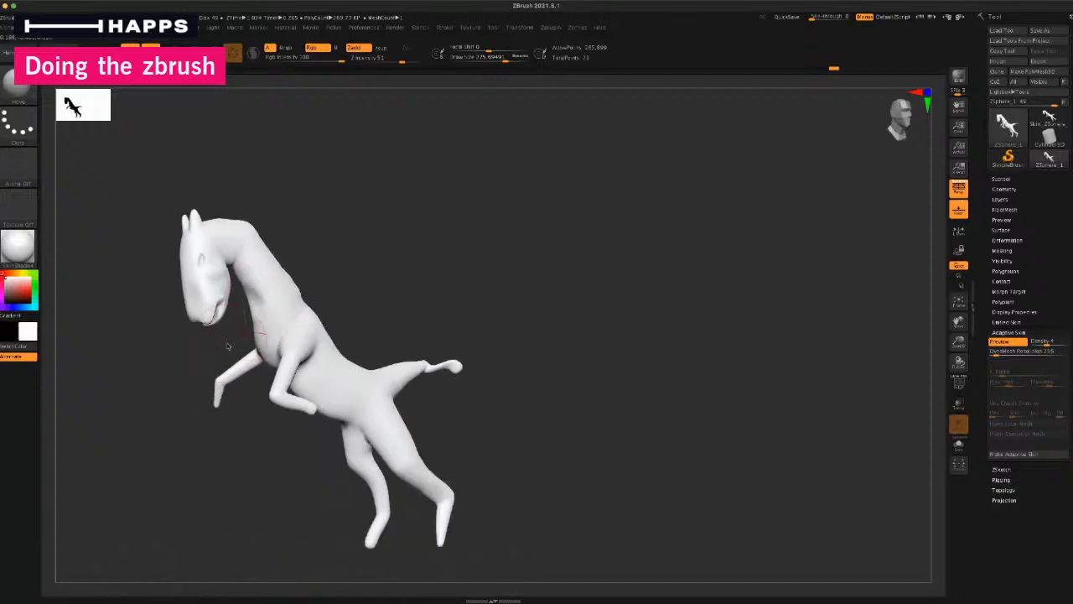
{"action": "right_click_drag", "start_coordinate": [227, 347], "coordinate": [186, 361]}
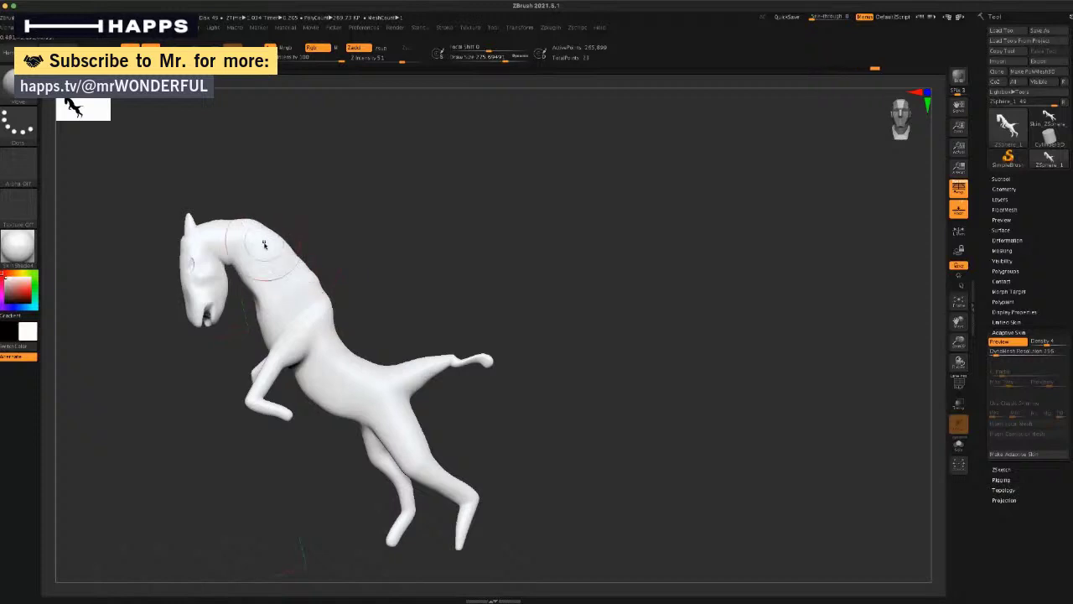
Step: Reshape the horse's belly, chest, back, rump and hind leg with the large Move brush
{"action": "left_click_drag", "start_coordinate": [337, 422], "coordinate": [330, 426]}
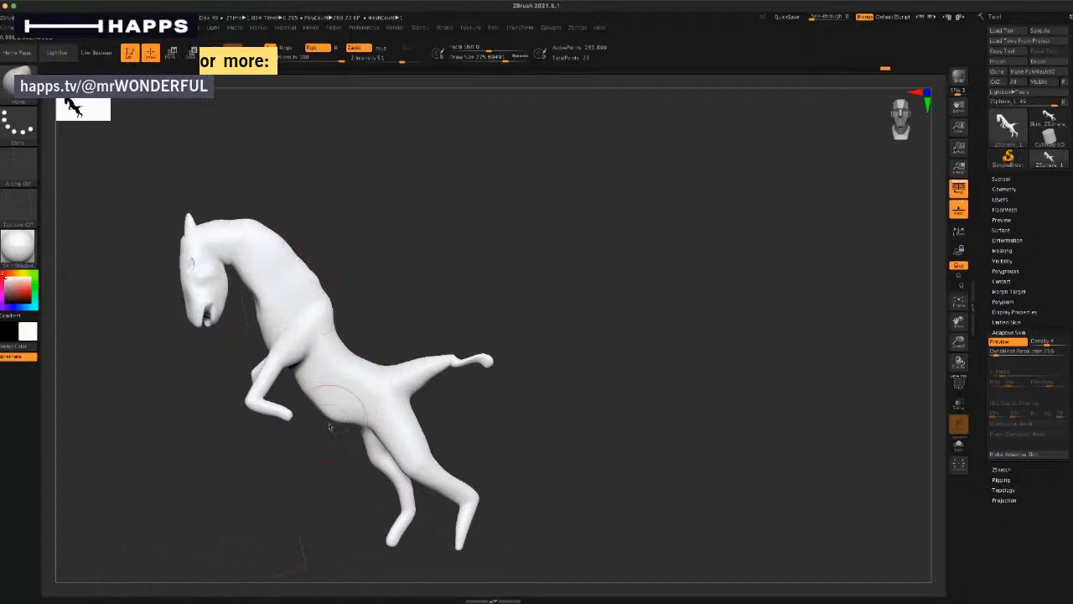
{"action": "left_click_drag", "start_coordinate": [292, 373], "coordinate": [288, 376]}
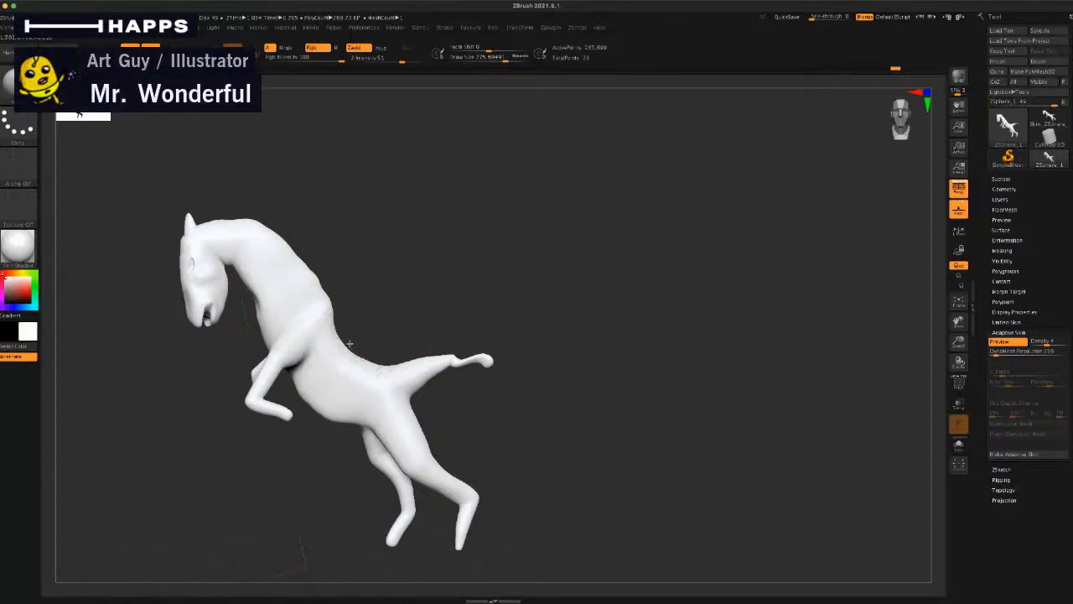
{"action": "left_click_drag", "start_coordinate": [350, 344], "coordinate": [346, 352]}
{"action": "right_click_drag", "start_coordinate": [410, 301], "coordinate": [408, 377]}
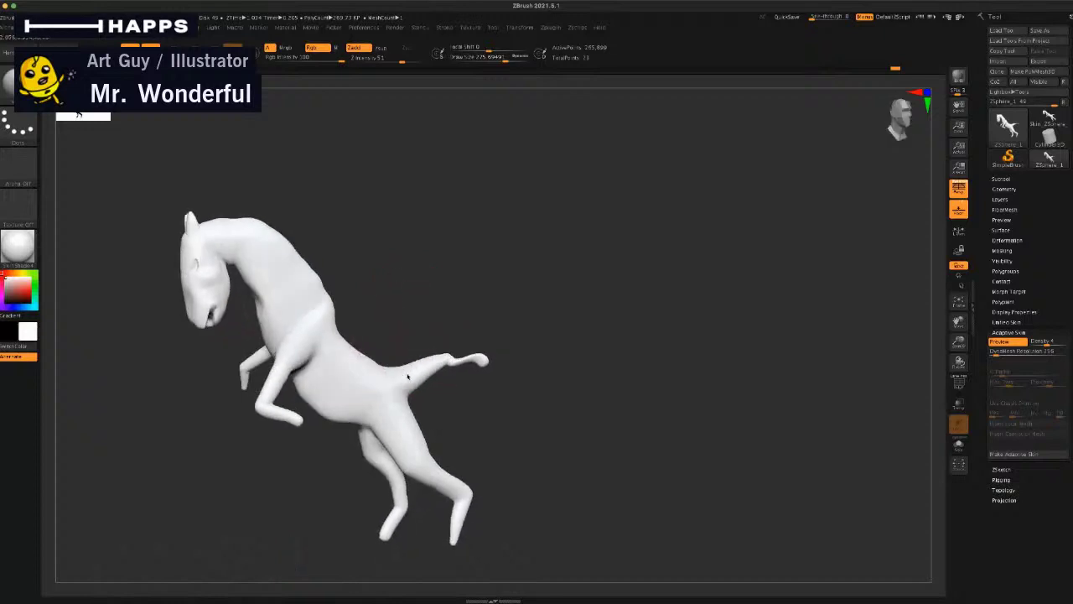
{"action": "right_click_drag", "start_coordinate": [418, 324], "coordinate": [436, 437]}
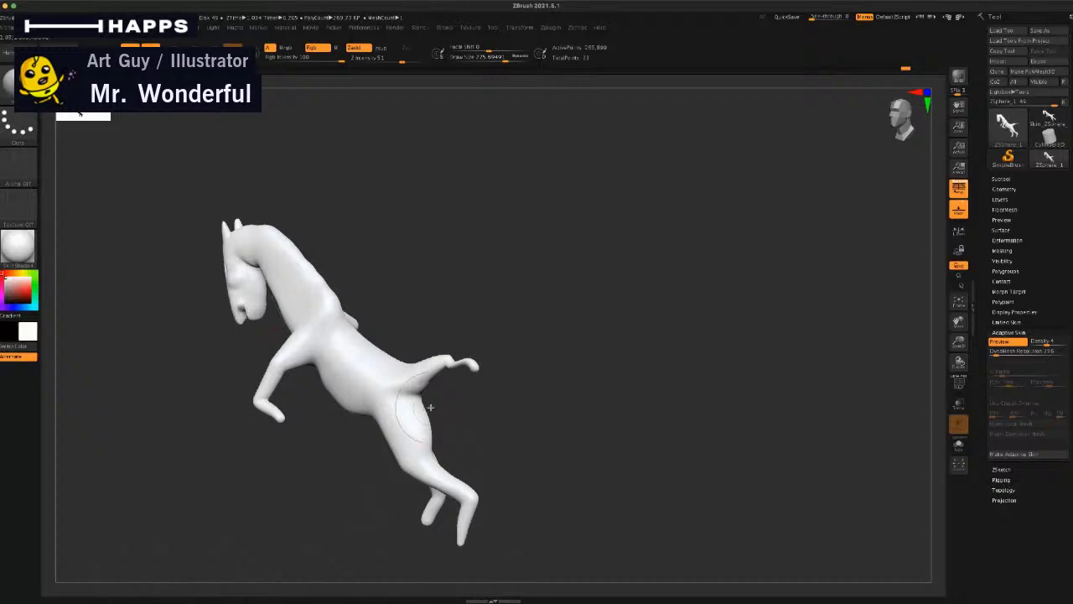
{"action": "left_click_drag", "start_coordinate": [453, 408], "coordinate": [484, 396]}
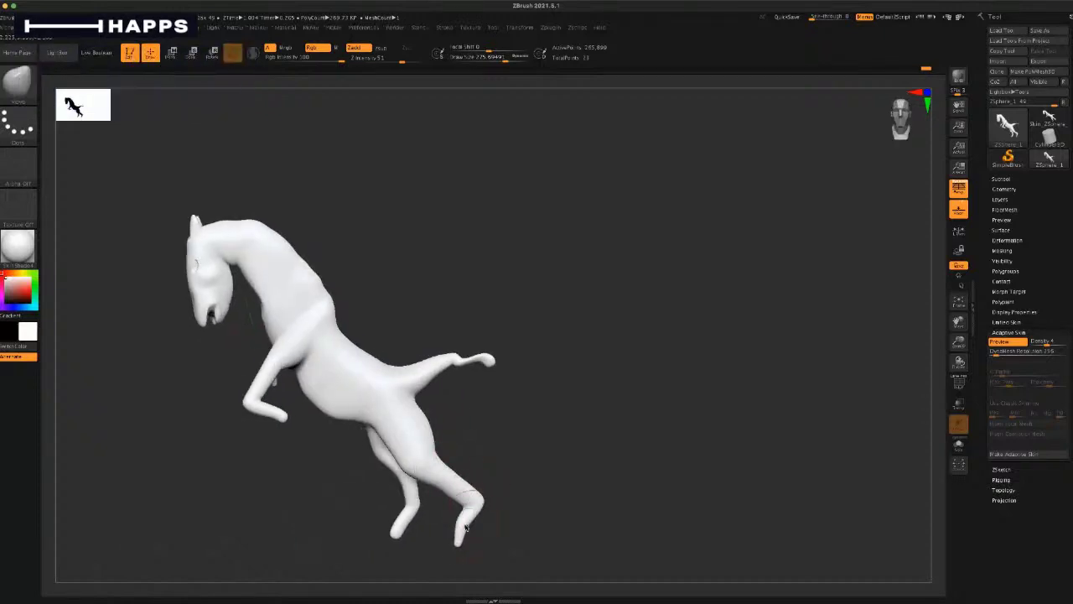
{"action": "left_click_drag", "start_coordinate": [493, 447], "coordinate": [489, 446]}
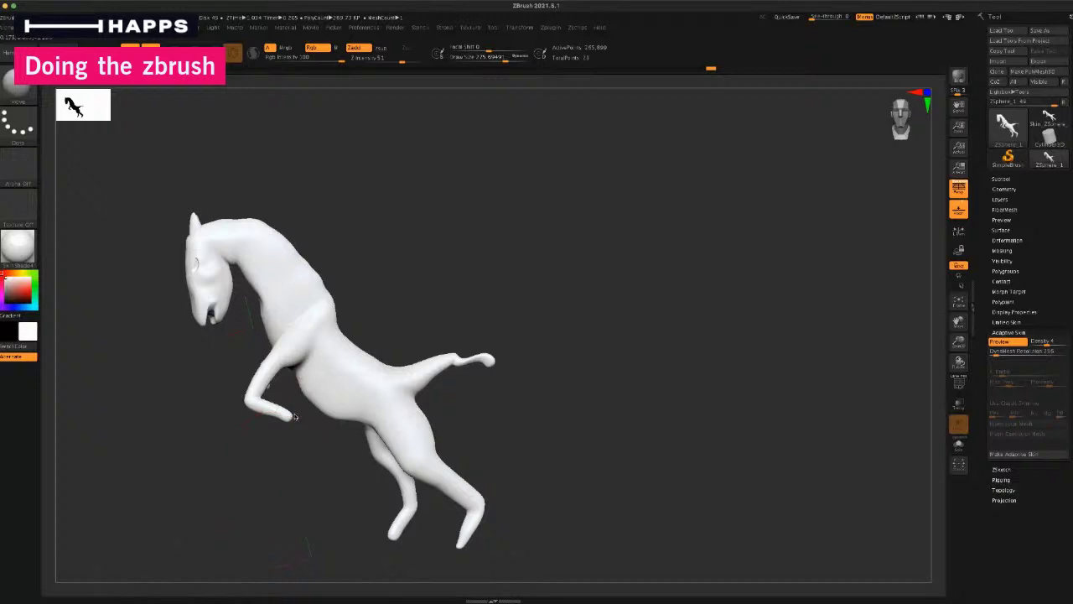
{"action": "left_click_drag", "start_coordinate": [295, 408], "coordinate": [383, 316]}
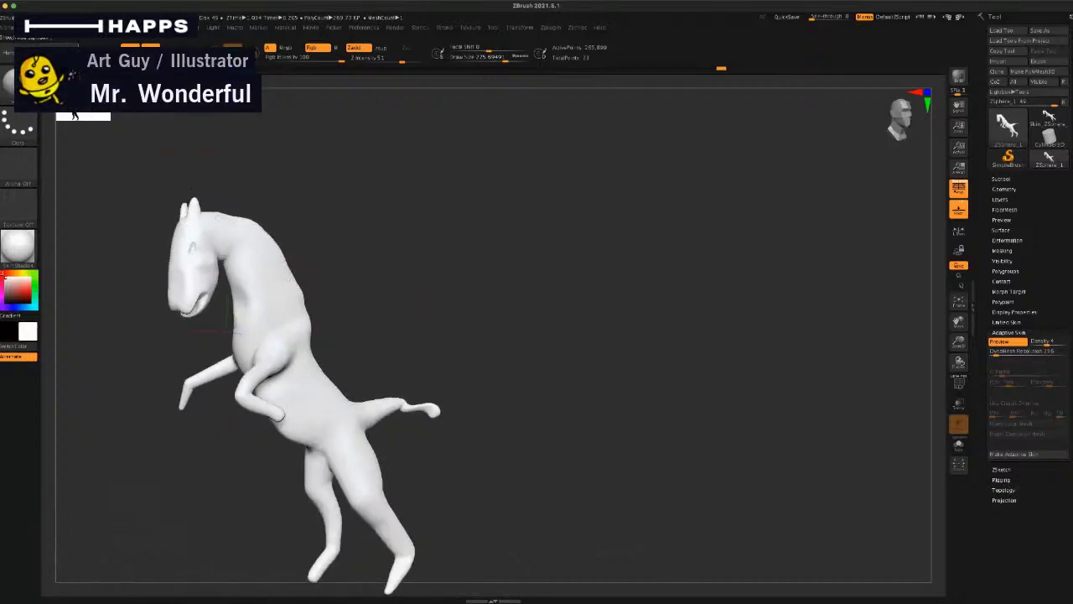
Step: Open the DynaWax 128 sphere project as a new sculpting base
{"action": "key", "text": "comma"}
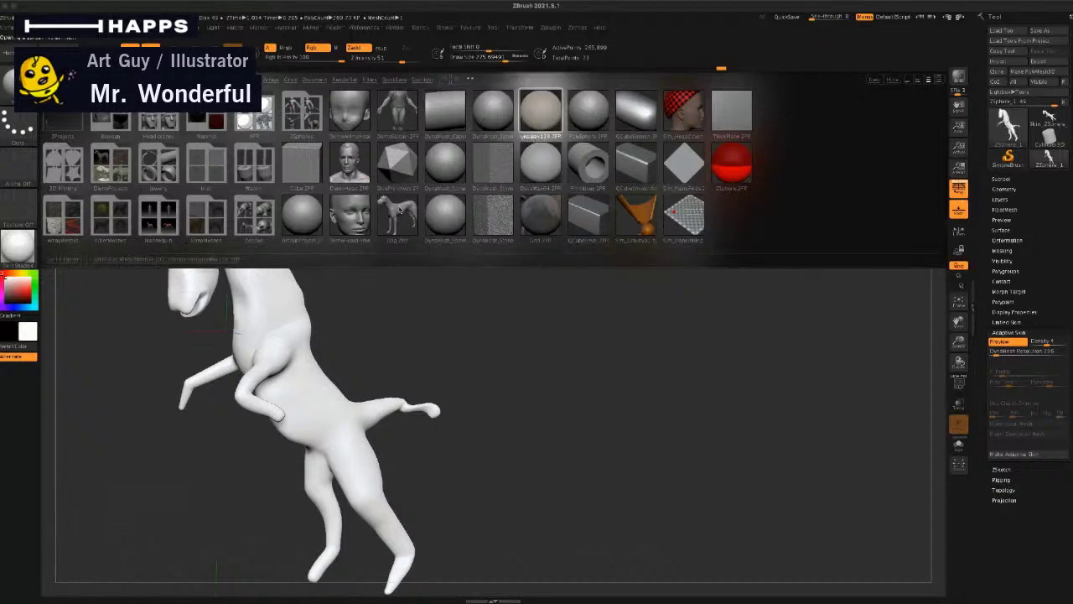
{"action": "double_click", "coordinate": [541, 109]}
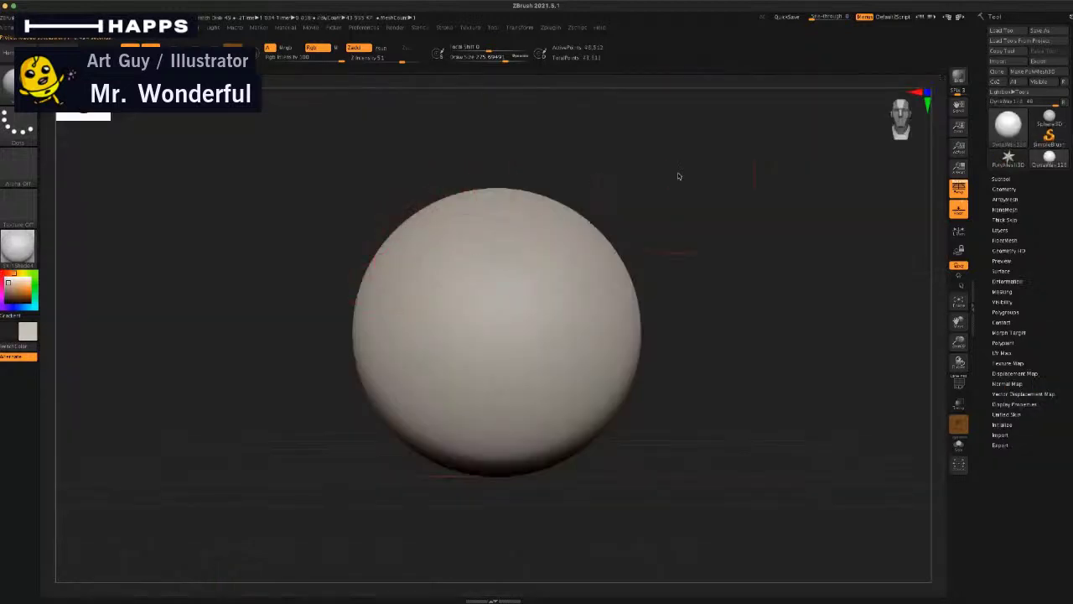
{"action": "left_click_drag", "start_coordinate": [699, 163], "coordinate": [609, 97], "text": "alt"}
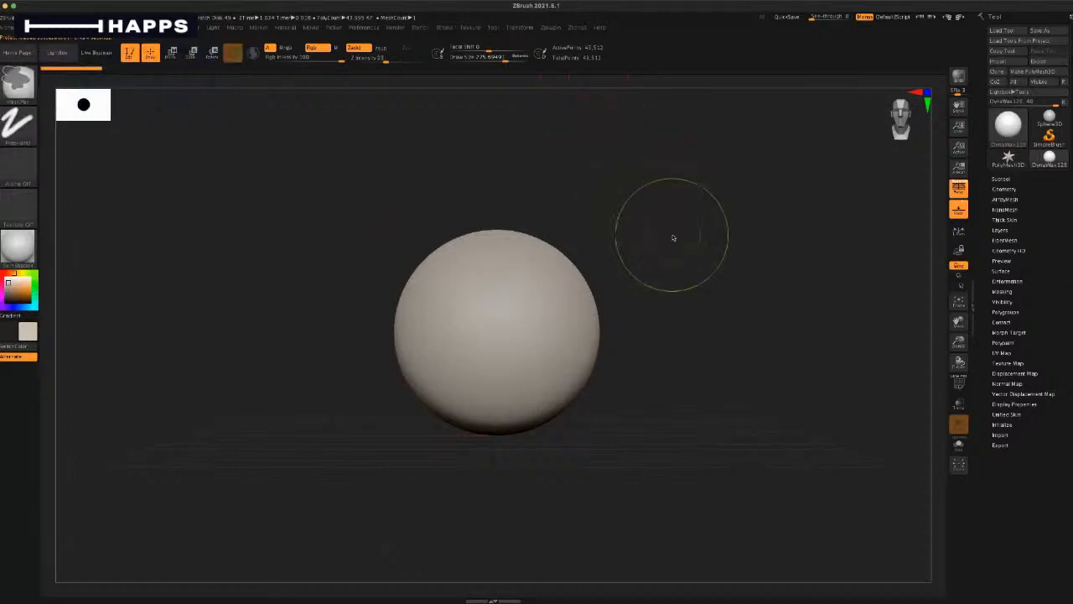
{"action": "left_click_drag", "start_coordinate": [668, 245], "coordinate": [491, 218], "text": "alt"}
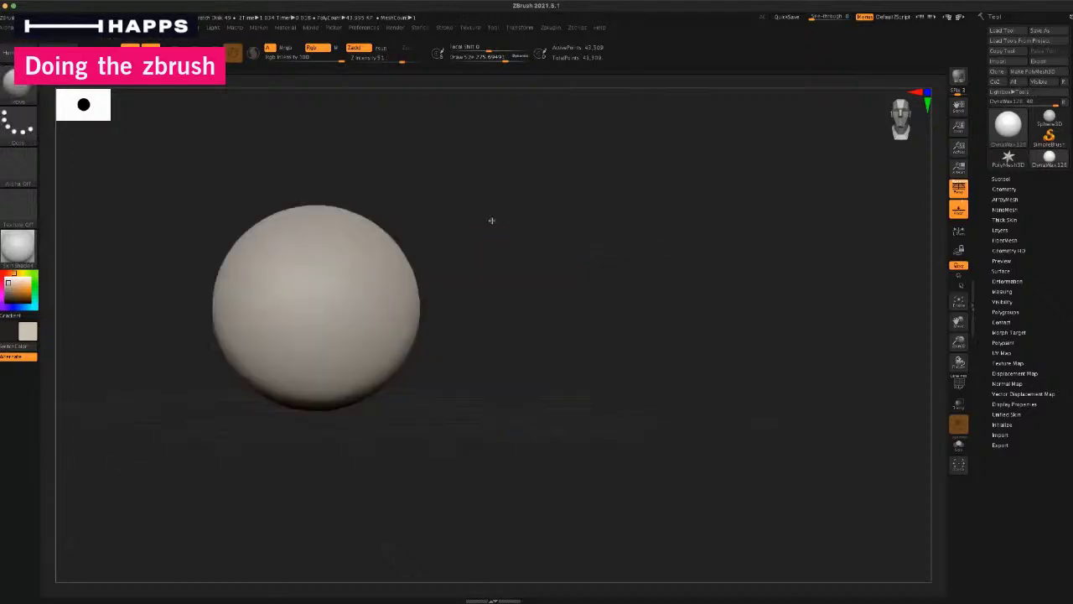
Step: Reduce the draw size to about 72.5 and mask two symmetrical eye shapes on the upper front of the sphere
{"action": "key", "text": "space"}
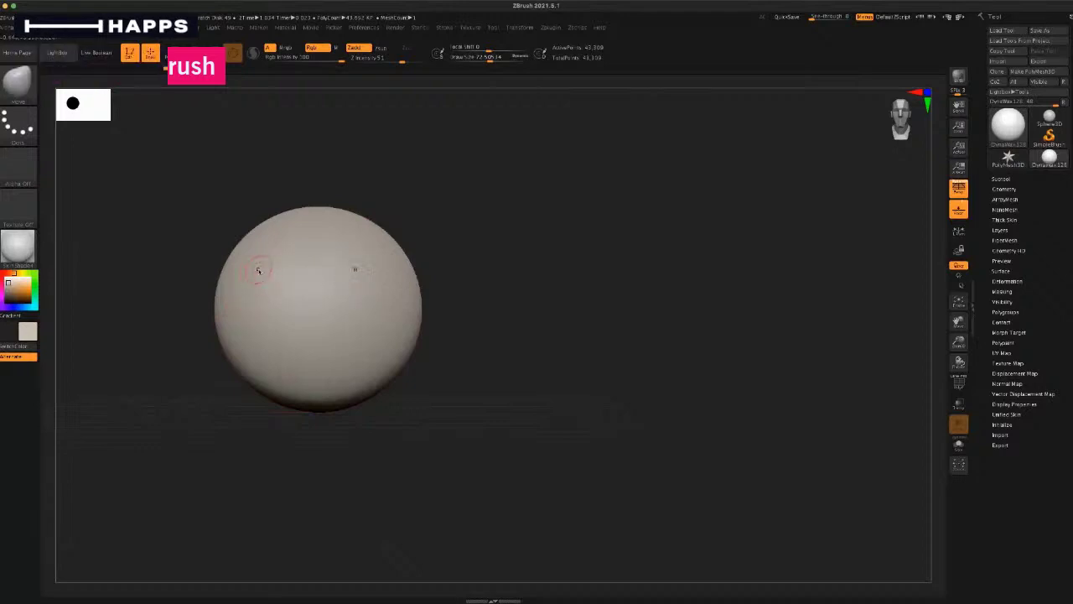
{"action": "mouse_move", "coordinate": [256, 269]}
{"action": "left_mouse_down", "text": "ctrl"}
{"action": "mouse_move", "coordinate": [273, 268]}
{"action": "mouse_move", "coordinate": [260, 270]}
{"action": "mouse_move", "coordinate": [276, 281]}
{"action": "left_mouse_up", "text": "ctrl"}
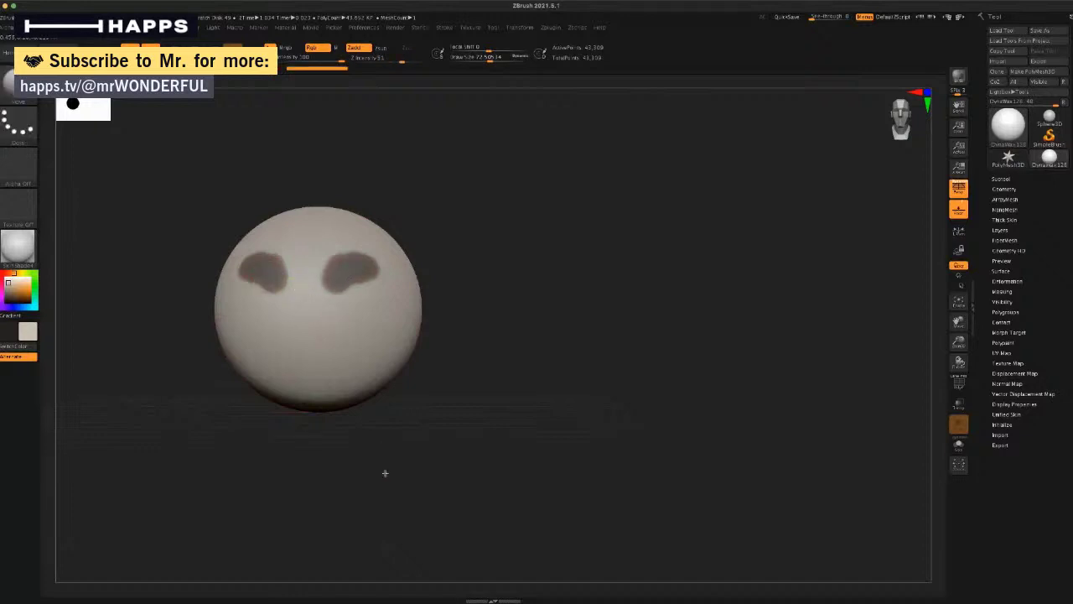
{"action": "left_click_drag", "start_coordinate": [385, 473], "coordinate": [390, 465]}
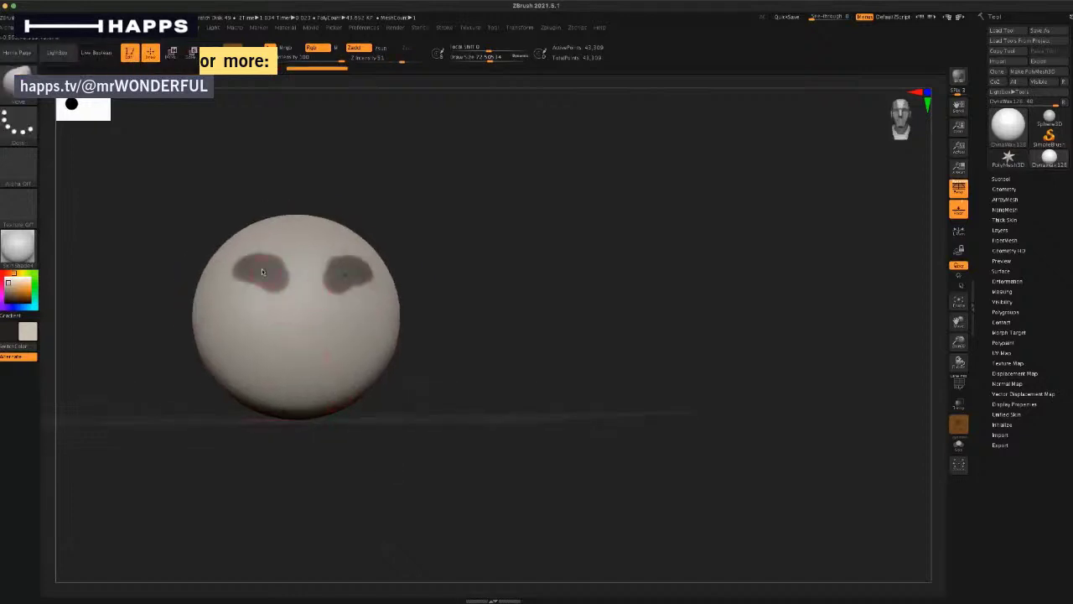
{"action": "left_click_drag", "start_coordinate": [261, 250], "coordinate": [260, 256]}
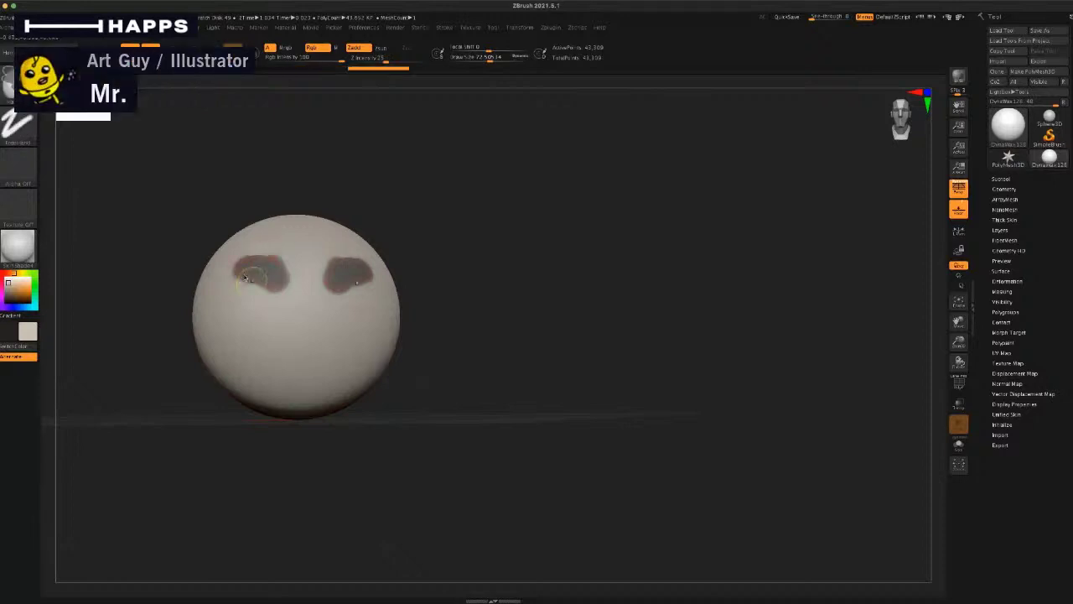
Step: Build up raised rims around the masked eye shapes with the ClayBuildup brush and clear the mask
{"action": "key", "text": "b"}
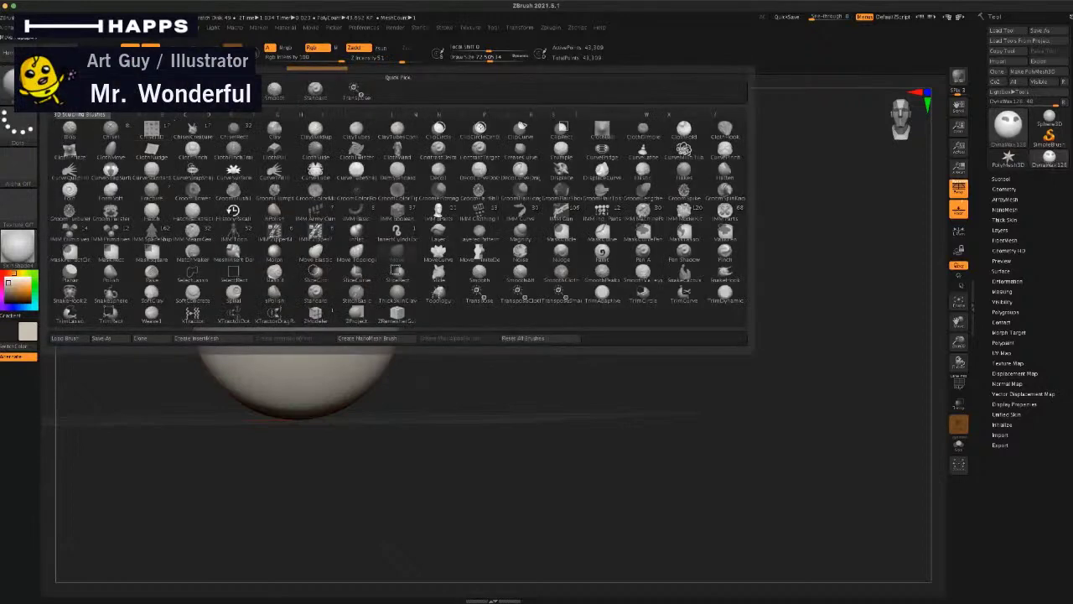
{"action": "left_click", "coordinate": [315, 129]}
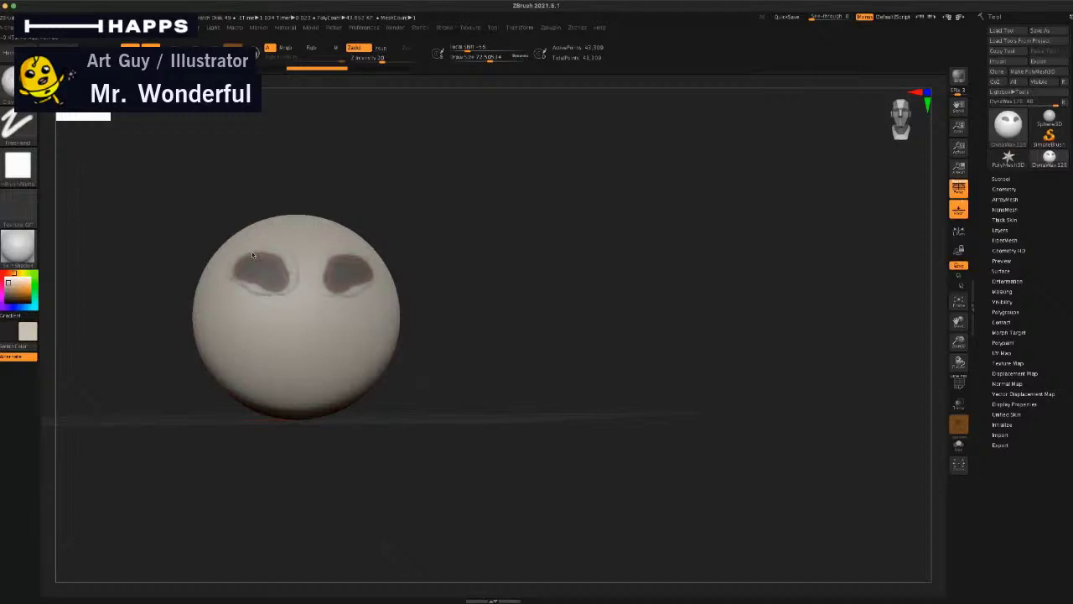
{"action": "left_click_drag", "start_coordinate": [380, 214], "coordinate": [381, 211]}
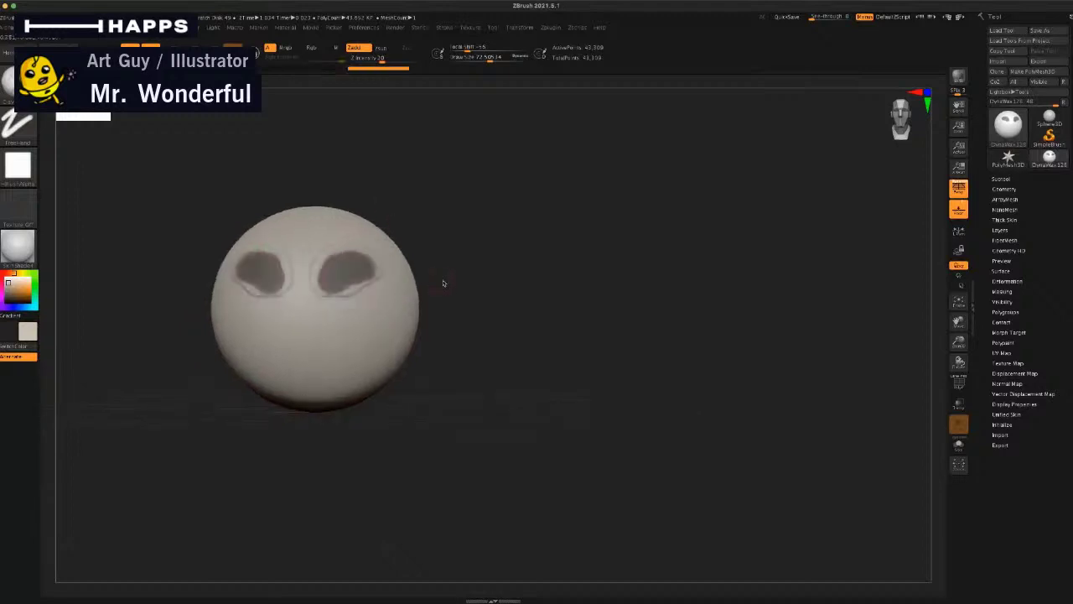
{"action": "left_click_drag", "start_coordinate": [448, 270], "coordinate": [476, 263]}
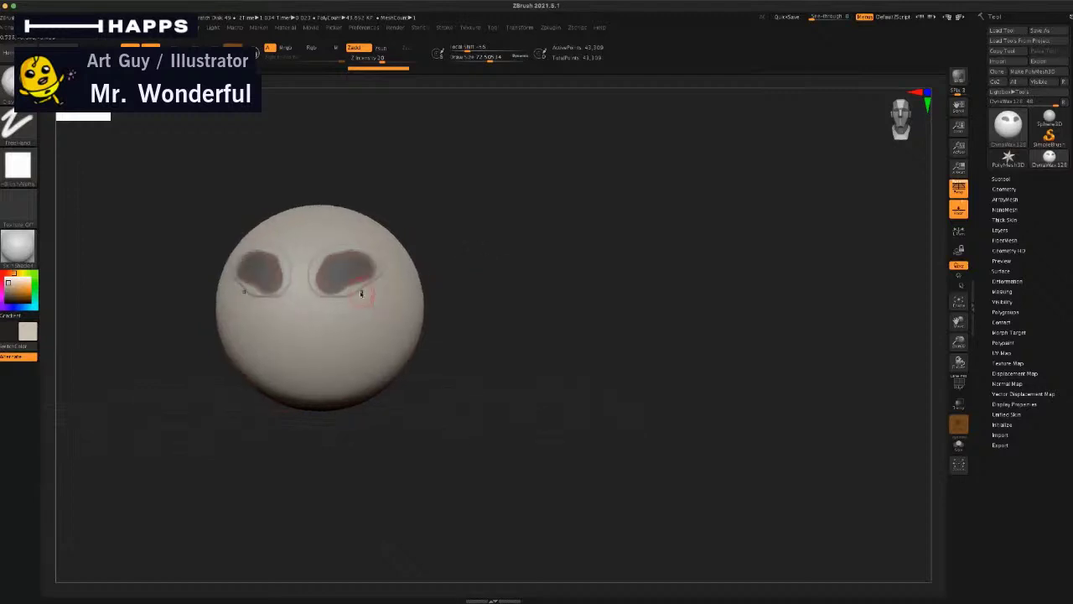
{"action": "left_click_drag", "start_coordinate": [528, 218], "coordinate": [514, 255]}
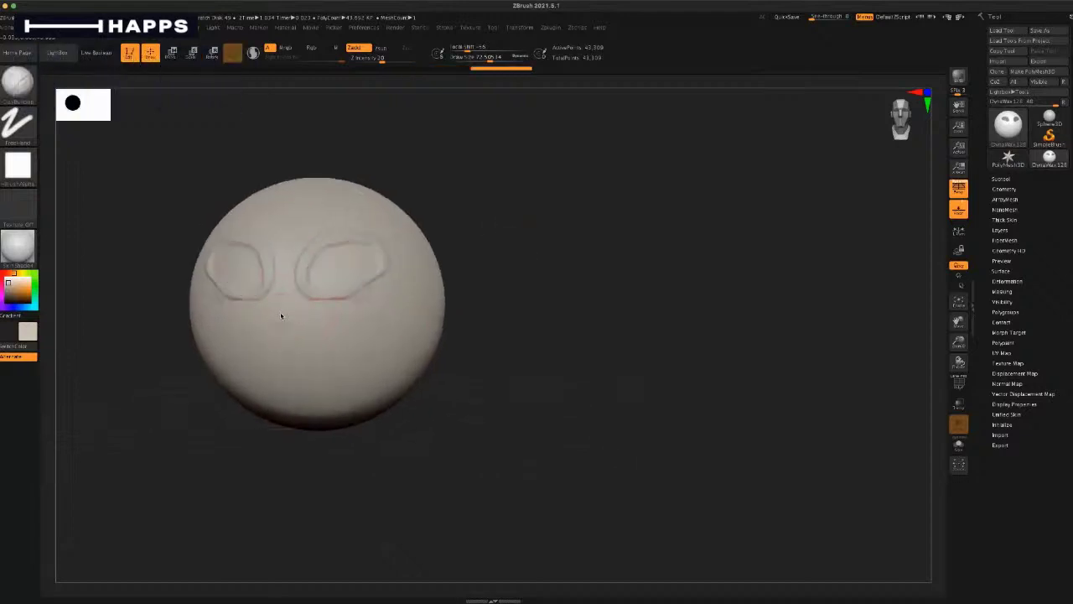
Step: Sculpt a nose bridge between the eyes with a rounded tip and nostril wings on both sides
{"action": "left_click_drag", "start_coordinate": [280, 316], "coordinate": [285, 260]}
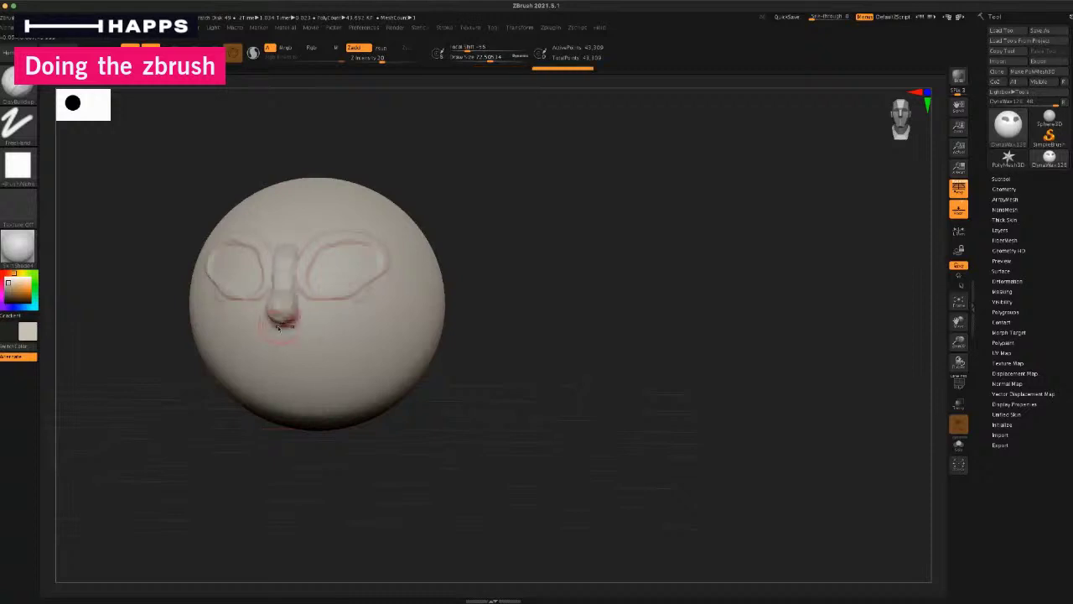
{"action": "left_click_drag", "start_coordinate": [284, 323], "coordinate": [296, 324]}
{"action": "left_click_drag", "start_coordinate": [186, 462], "coordinate": [266, 462]}
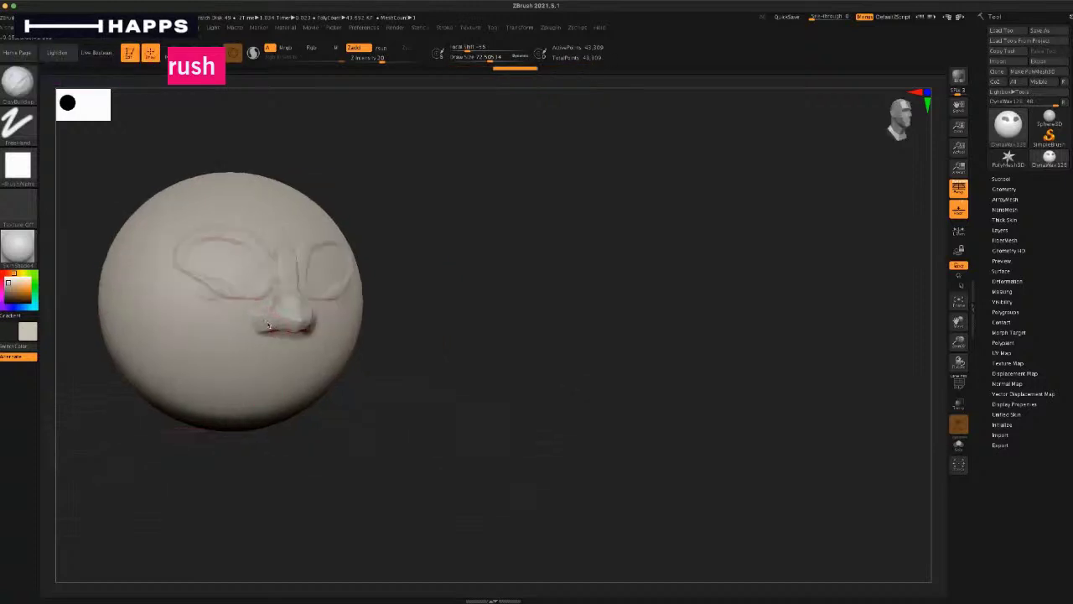
{"action": "left_click_drag", "start_coordinate": [252, 463], "coordinate": [275, 464]}
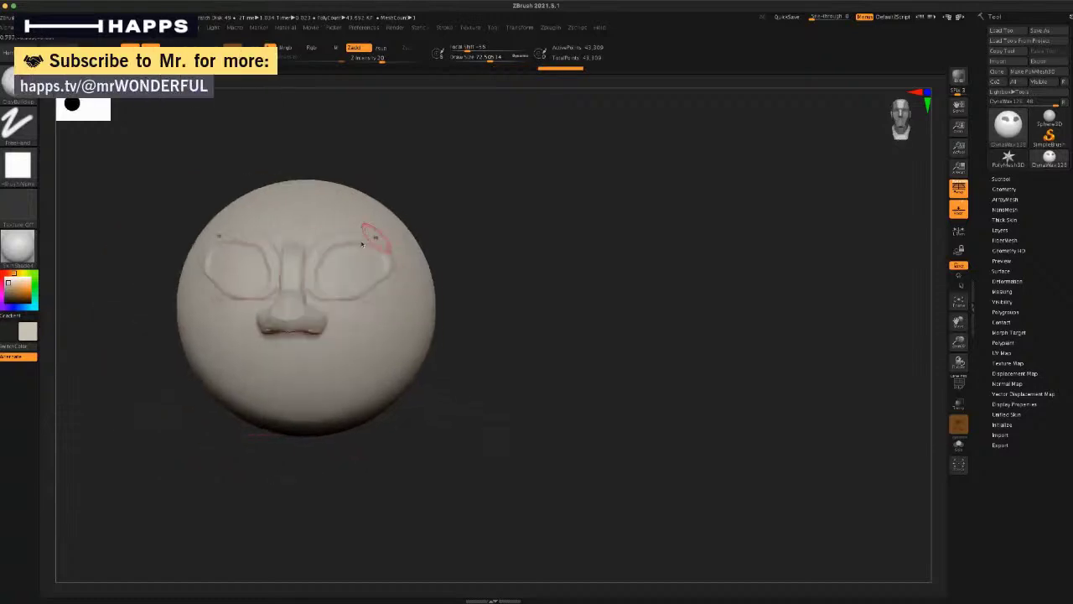
Step: Add clay along the brow and the sides of the nose bridge, down to the inner eye corners
{"action": "left_click_drag", "start_coordinate": [297, 233], "coordinate": [295, 228]}
{"action": "left_click_drag", "start_coordinate": [290, 228], "coordinate": [287, 236]}
{"action": "mouse_move", "coordinate": [496, 208]}
{"action": "left_mouse_down"}
{"action": "mouse_move", "coordinate": [475, 211]}
{"action": "mouse_move", "coordinate": [526, 203]}
{"action": "mouse_move", "coordinate": [502, 219]}
{"action": "left_mouse_up"}
{"action": "left_click_drag", "start_coordinate": [304, 278], "coordinate": [305, 303]}
{"action": "left_click_drag", "start_coordinate": [260, 424], "coordinate": [266, 422]}
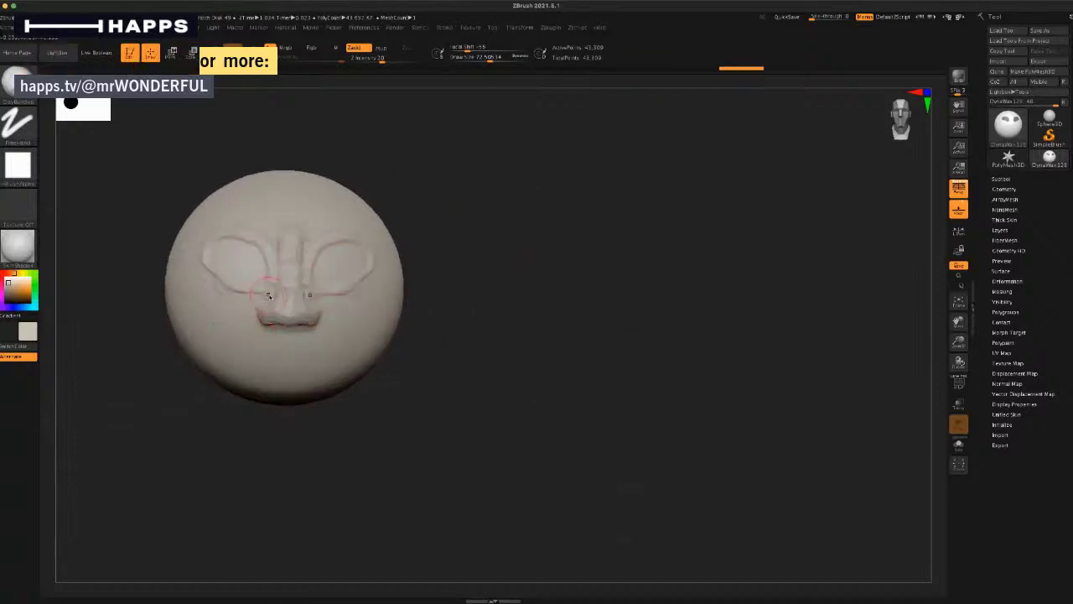
{"action": "left_click_drag", "start_coordinate": [272, 294], "coordinate": [271, 297]}
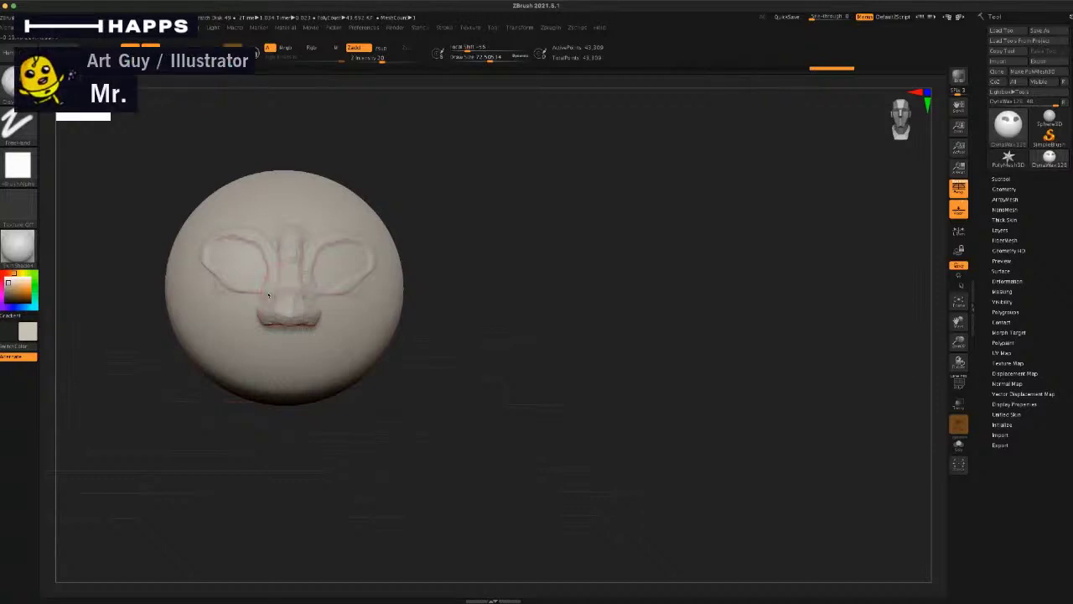
Step: Reduce the brush size and sculpt the nostrils and the septum on the underside of the nose
{"action": "left_click_drag", "start_coordinate": [275, 483], "coordinate": [280, 425]}
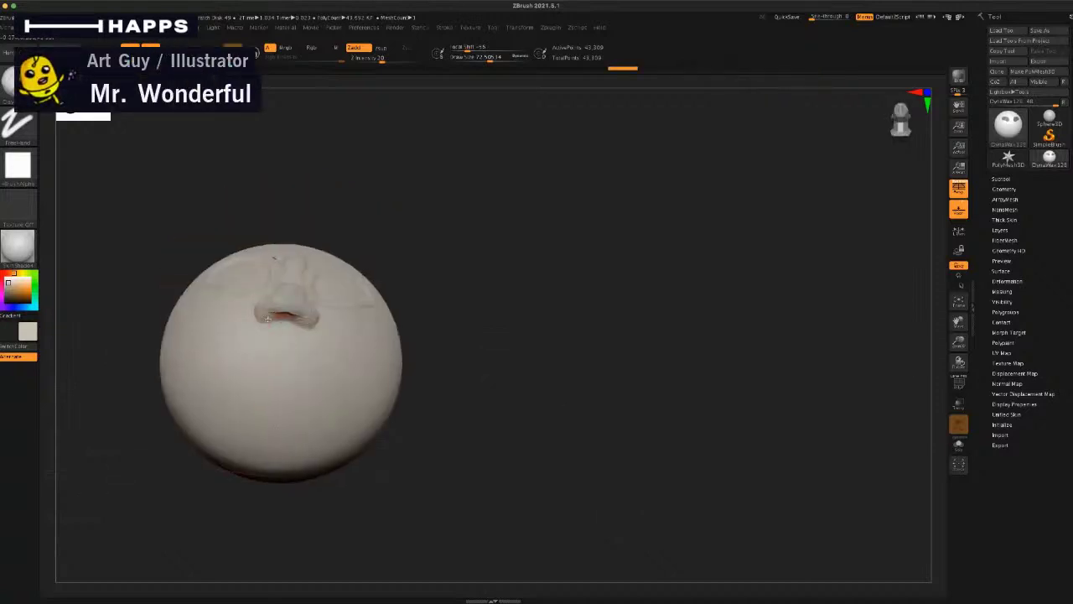
{"action": "key", "text": "space"}
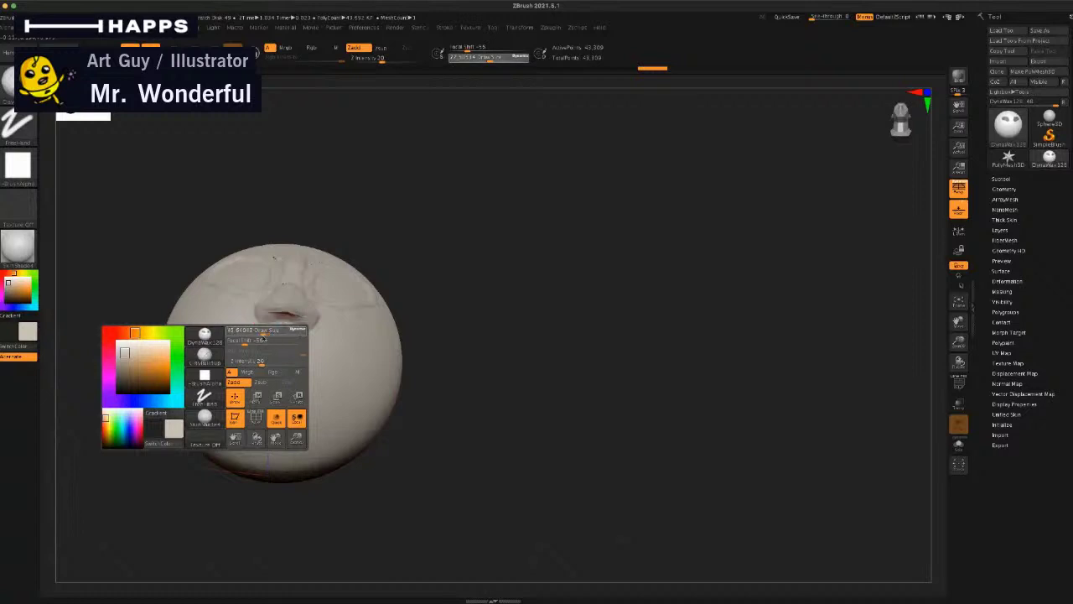
{"action": "left_click_drag", "start_coordinate": [263, 326], "coordinate": [268, 318], "text": "shift"}
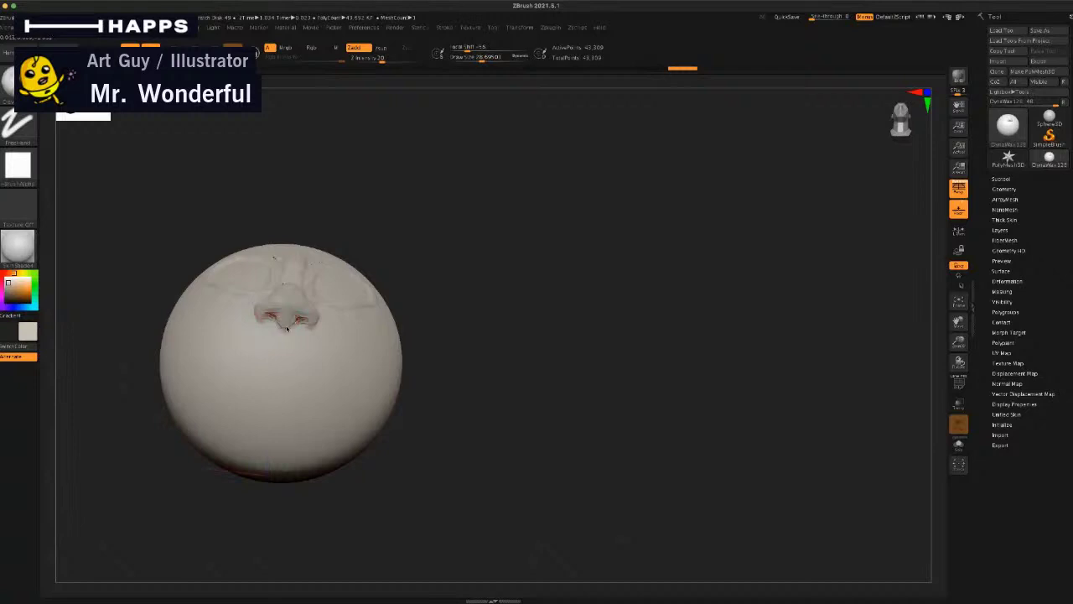
Step: Refine the nose's underside and add fine ridges on the nose bridge and around the eye rims
{"action": "left_click_drag", "start_coordinate": [401, 186], "coordinate": [392, 221]}
{"action": "left_click_drag", "start_coordinate": [299, 172], "coordinate": [289, 171]}
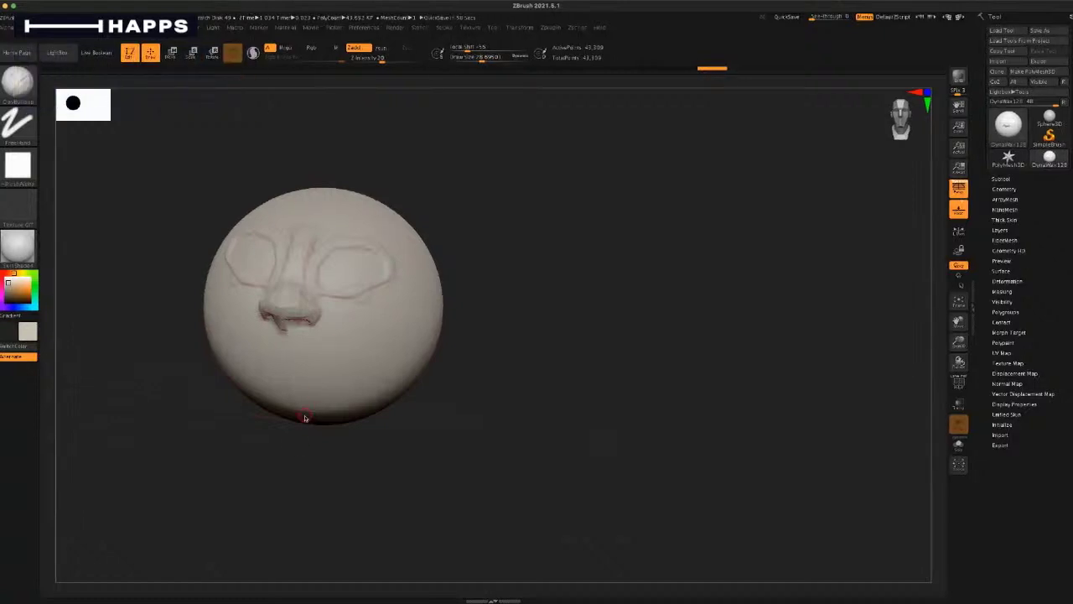
{"action": "left_click_drag", "start_coordinate": [276, 472], "coordinate": [195, 471]}
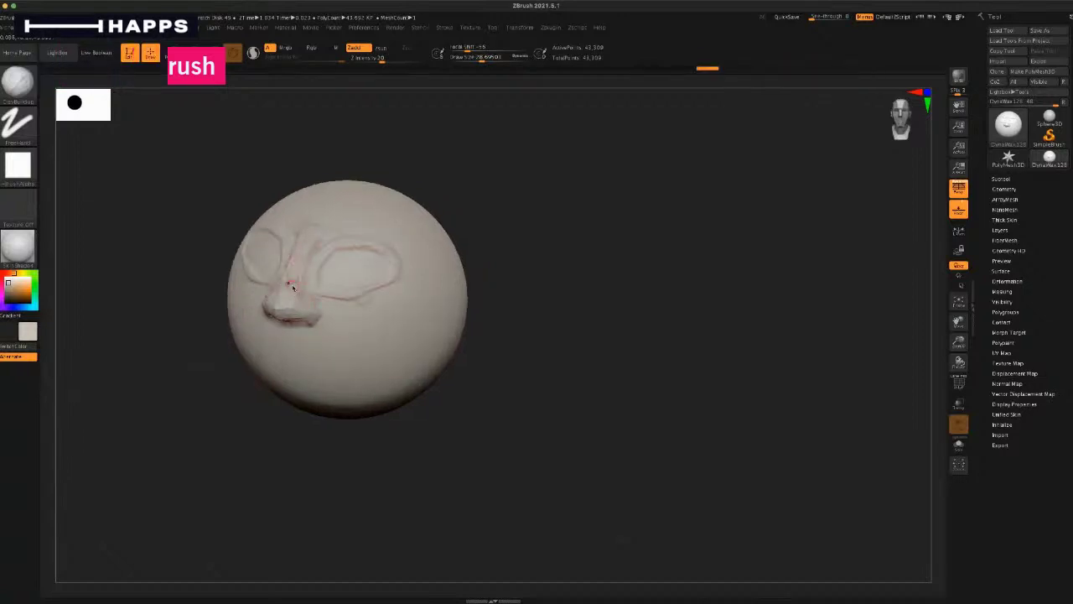
{"action": "left_click_drag", "start_coordinate": [243, 431], "coordinate": [309, 347]}
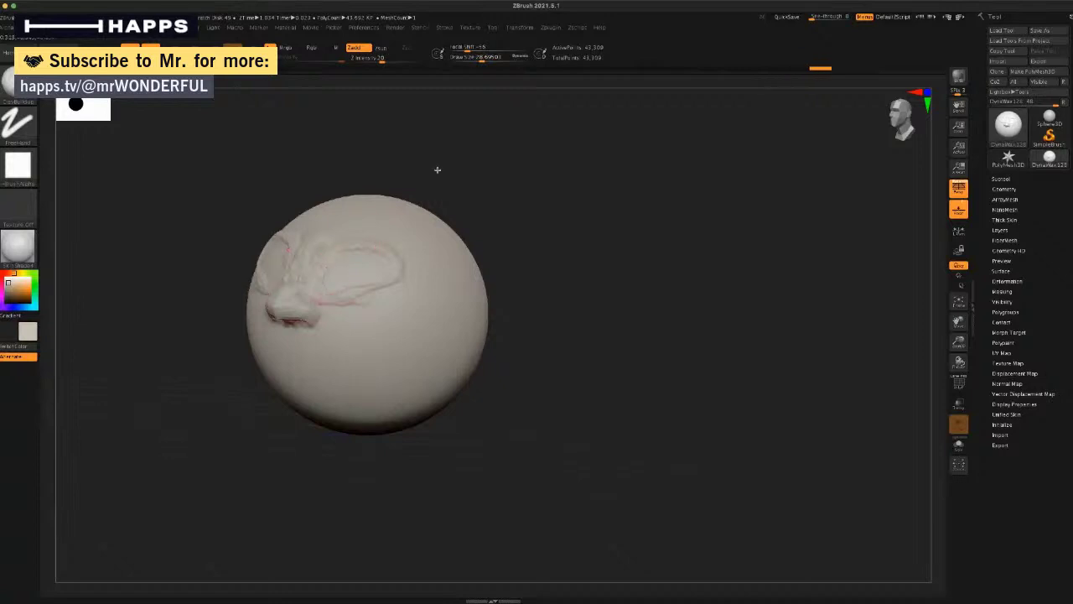
Step: Sculpt an upper and a lower lip below the nose to form the mouth
{"action": "mouse_move", "coordinate": [438, 170]}
{"action": "left_mouse_down"}
{"action": "mouse_move", "coordinate": [458, 193]}
{"action": "mouse_move", "coordinate": [448, 184]}
{"action": "left_mouse_up"}
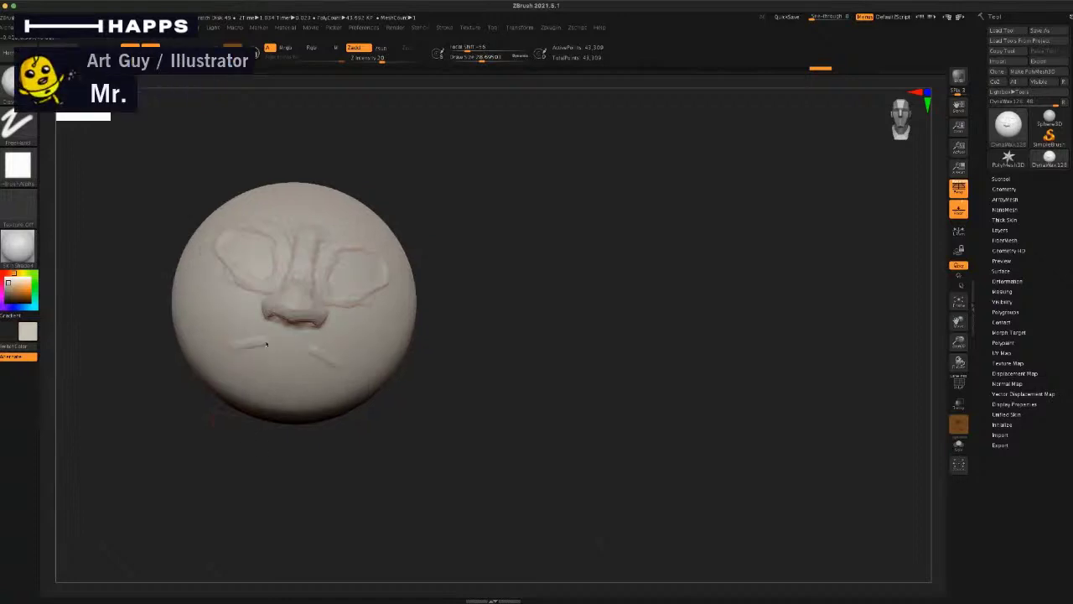
{"action": "left_click_drag", "start_coordinate": [267, 344], "coordinate": [308, 350]}
{"action": "mouse_move", "coordinate": [231, 350]}
{"action": "left_mouse_down"}
{"action": "mouse_move", "coordinate": [298, 349]}
{"action": "mouse_move", "coordinate": [335, 365]}
{"action": "left_mouse_up"}
{"action": "mouse_move", "coordinate": [240, 357]}
{"action": "left_mouse_down"}
{"action": "mouse_move", "coordinate": [279, 367]}
{"action": "mouse_move", "coordinate": [252, 372]}
{"action": "mouse_move", "coordinate": [297, 380]}
{"action": "left_mouse_up"}
{"action": "mouse_move", "coordinate": [295, 452]}
{"action": "left_mouse_down"}
{"action": "mouse_move", "coordinate": [273, 444]}
{"action": "mouse_move", "coordinate": [276, 431]}
{"action": "left_mouse_up"}
Step: Add small raised pupils inside the eye shapes and draw a cheek fold from the nose down past the mouth
{"action": "mouse_move", "coordinate": [486, 152]}
{"action": "left_mouse_down"}
{"action": "mouse_move", "coordinate": [472, 163]}
{"action": "mouse_move", "coordinate": [523, 168]}
{"action": "mouse_move", "coordinate": [453, 238]}
{"action": "mouse_move", "coordinate": [441, 235]}
{"action": "mouse_move", "coordinate": [455, 241]}
{"action": "mouse_move", "coordinate": [447, 249]}
{"action": "mouse_move", "coordinate": [486, 240]}
{"action": "left_mouse_up"}
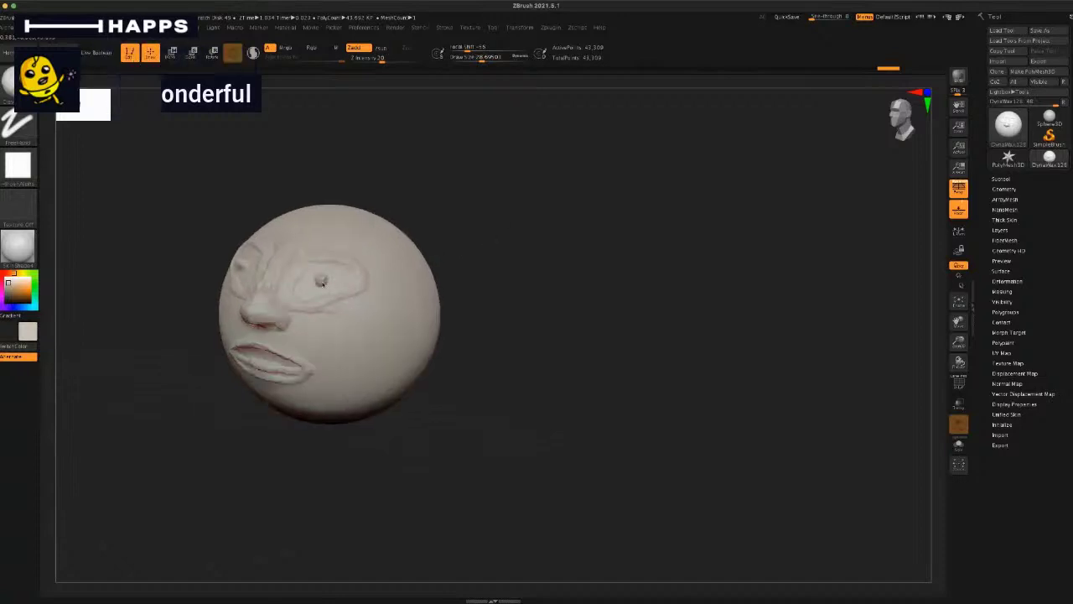
{"action": "mouse_move", "coordinate": [369, 457]}
{"action": "left_mouse_down"}
{"action": "mouse_move", "coordinate": [305, 462]}
{"action": "mouse_move", "coordinate": [369, 457]}
{"action": "left_mouse_up"}
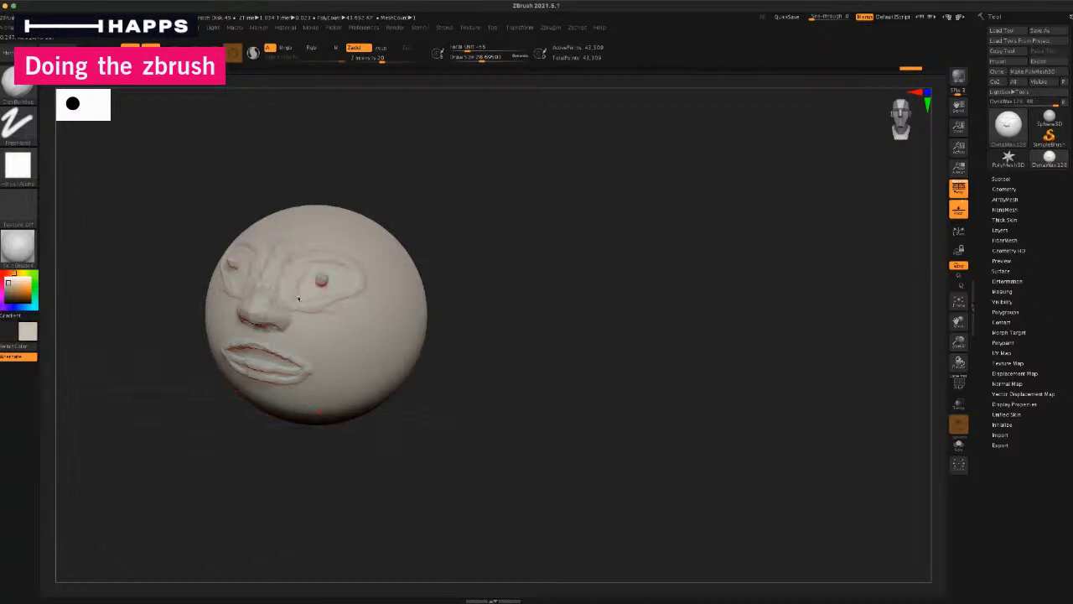
{"action": "left_click_drag", "start_coordinate": [340, 457], "coordinate": [310, 458]}
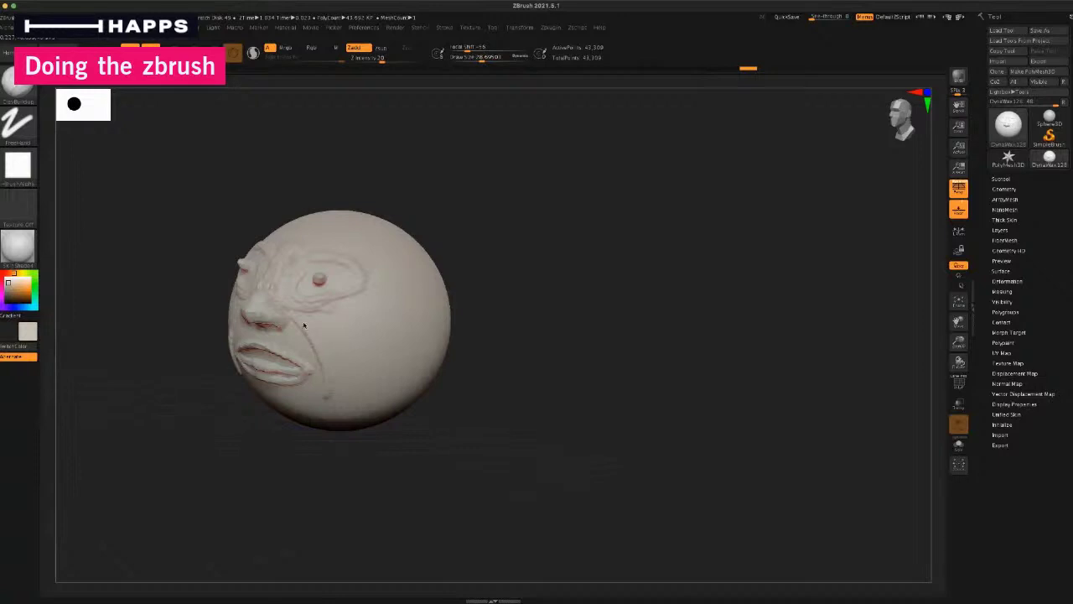
Step: Switch to the Move brush, enlarge it to a draw size of about 110, and pull out a chin below the mouth
{"action": "mouse_move", "coordinate": [277, 445]}
{"action": "left_mouse_down"}
{"action": "mouse_move", "coordinate": [307, 467]}
{"action": "mouse_move", "coordinate": [230, 340]}
{"action": "left_mouse_up"}
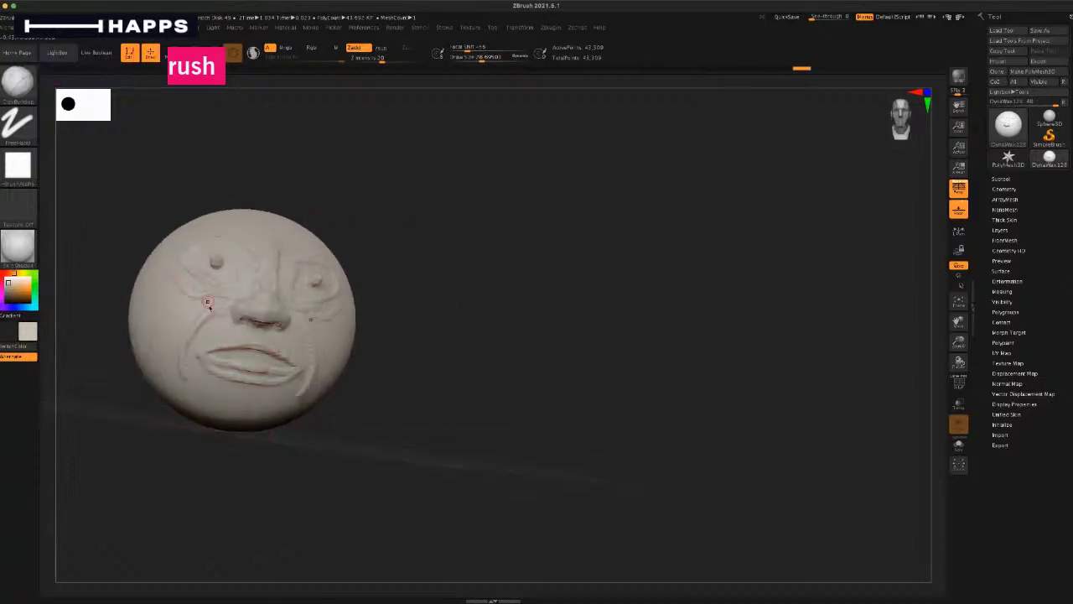
{"action": "mouse_move", "coordinate": [354, 271]}
{"action": "left_mouse_down"}
{"action": "mouse_move", "coordinate": [391, 239]}
{"action": "mouse_move", "coordinate": [378, 237]}
{"action": "left_mouse_up"}
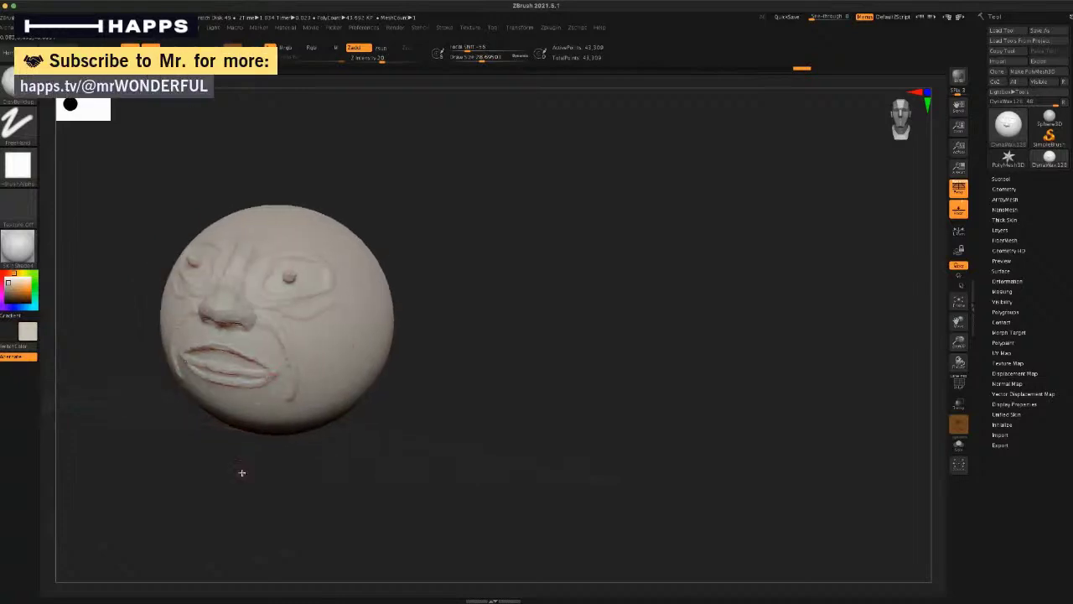
{"action": "left_click_drag", "start_coordinate": [239, 472], "coordinate": [220, 422]}
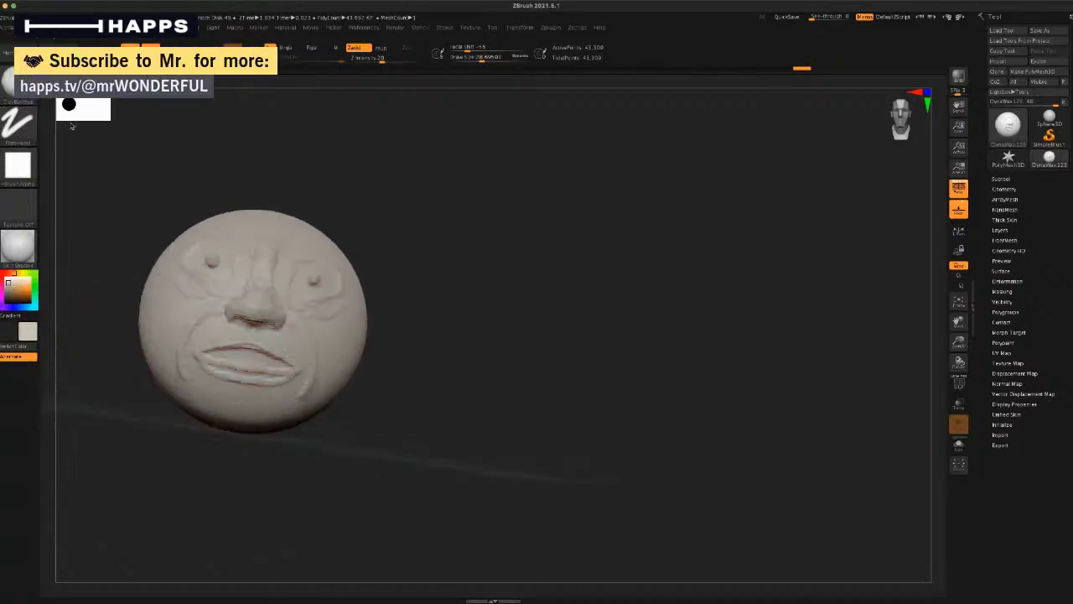
{"action": "left_click", "coordinate": [24, 111]}
{"action": "left_click", "coordinate": [393, 252]}
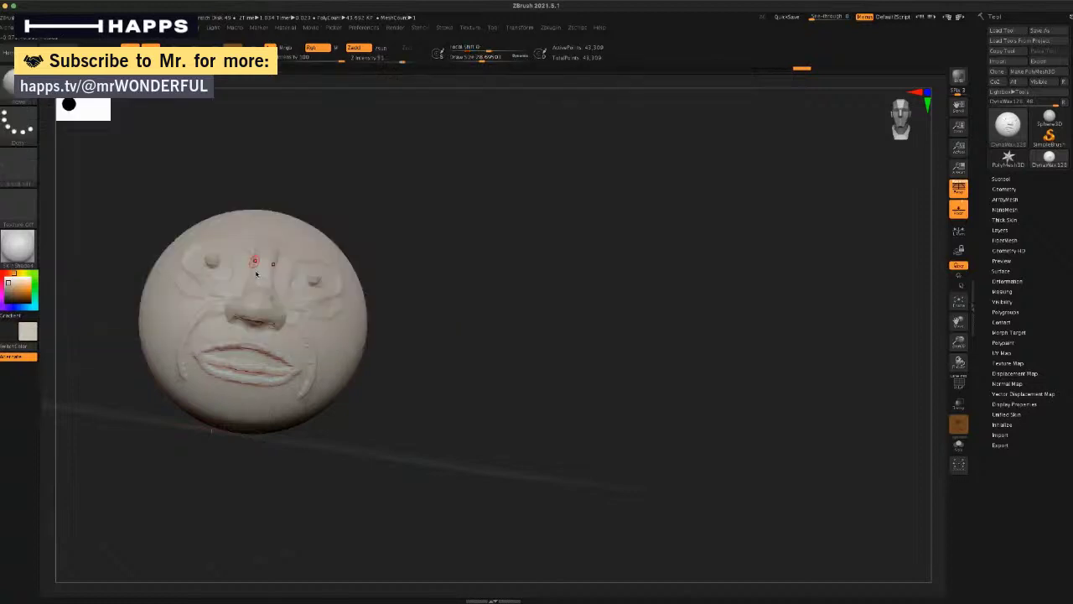
{"action": "key", "text": "space"}
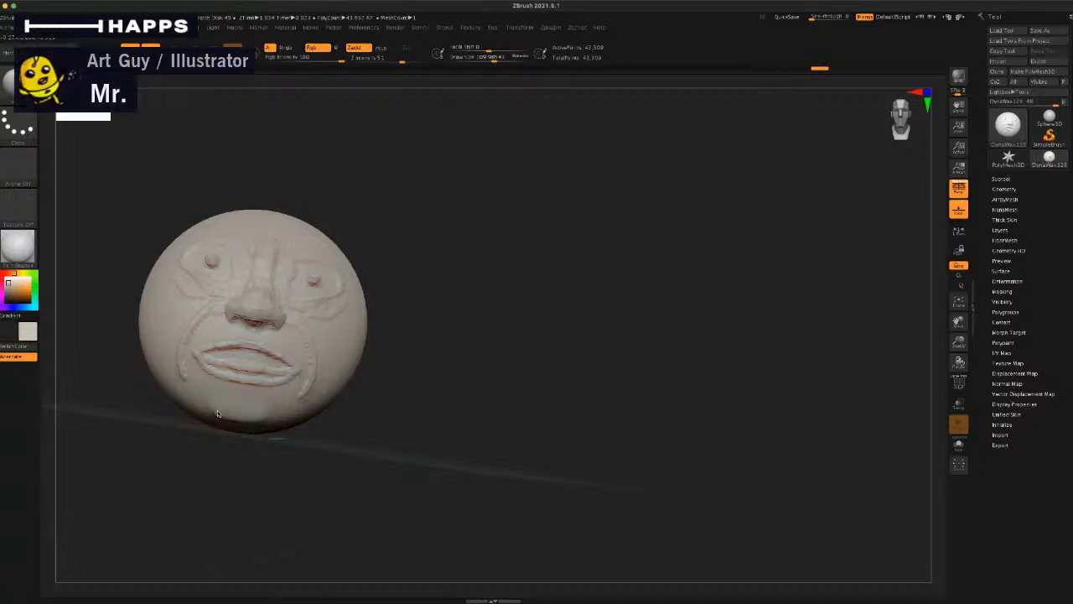
{"action": "mouse_move", "coordinate": [203, 416]}
{"action": "left_mouse_down"}
{"action": "mouse_move", "coordinate": [204, 453]}
{"action": "mouse_move", "coordinate": [218, 452]}
{"action": "mouse_move", "coordinate": [227, 426]}
{"action": "mouse_move", "coordinate": [246, 425]}
{"action": "mouse_move", "coordinate": [257, 453]}
{"action": "mouse_move", "coordinate": [254, 436]}
{"action": "mouse_move", "coordinate": [225, 428]}
{"action": "mouse_move", "coordinate": [223, 438]}
{"action": "mouse_move", "coordinate": [231, 426]}
{"action": "mouse_move", "coordinate": [213, 407]}
{"action": "left_mouse_up"}
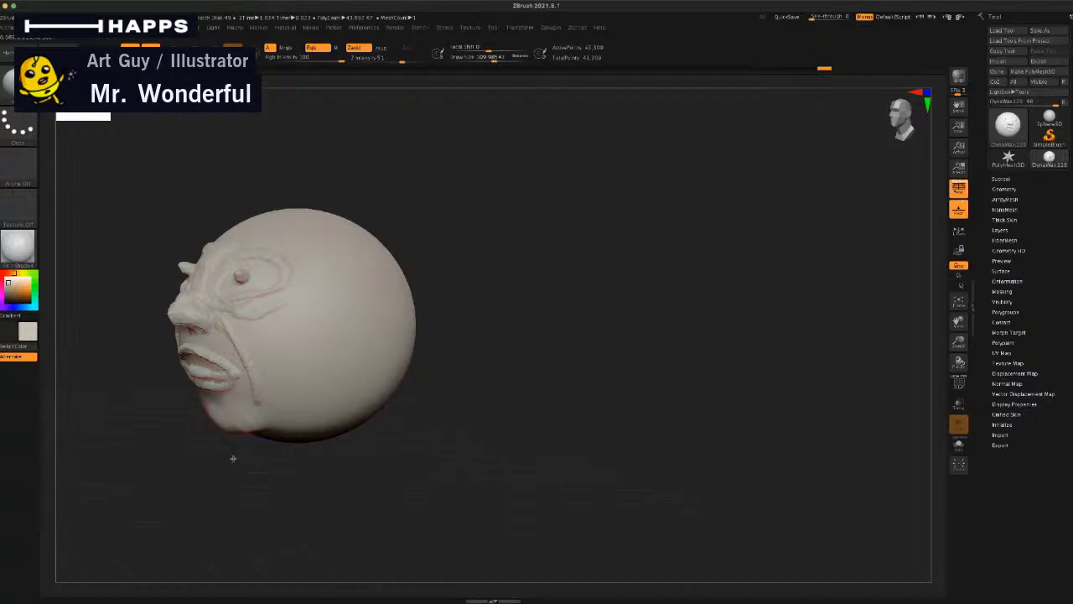
Step: Refine the chin and jaw from both sides with the Move brush and remesh the head with DynaMesh
{"action": "left_click_drag", "start_coordinate": [233, 459], "coordinate": [226, 445]}
{"action": "left_click_drag", "start_coordinate": [211, 397], "coordinate": [215, 415]}
{"action": "mouse_move", "coordinate": [213, 453]}
{"action": "left_mouse_down"}
{"action": "mouse_move", "coordinate": [252, 472]}
{"action": "mouse_move", "coordinate": [227, 454]}
{"action": "left_mouse_up"}
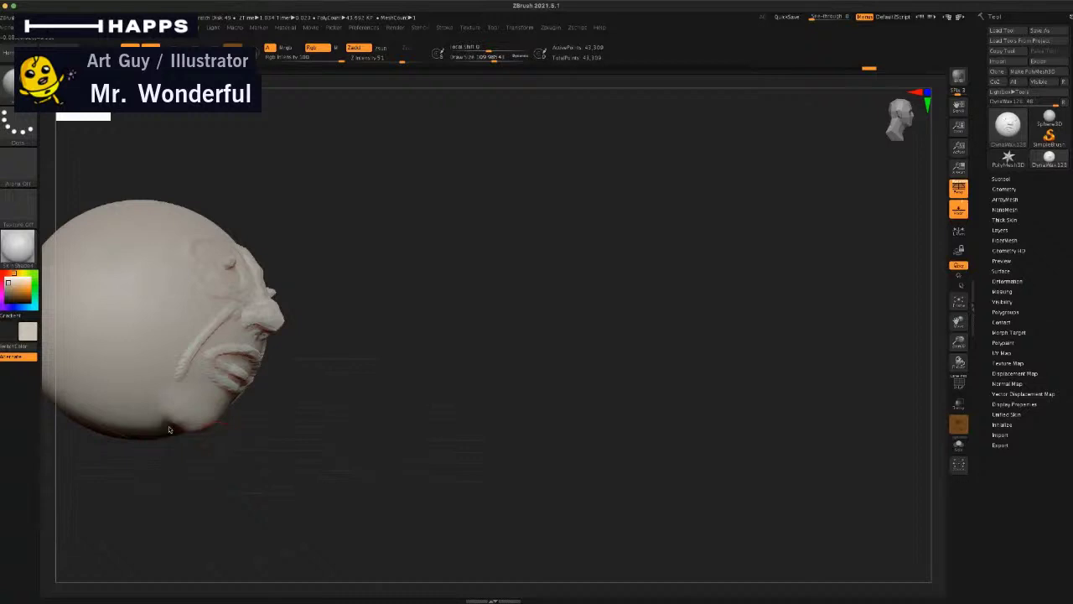
{"action": "mouse_move", "coordinate": [222, 473]}
{"action": "left_mouse_down"}
{"action": "mouse_move", "coordinate": [146, 468]}
{"action": "mouse_move", "coordinate": [192, 472]}
{"action": "mouse_move", "coordinate": [422, 218]}
{"action": "mouse_move", "coordinate": [311, 407]}
{"action": "mouse_move", "coordinate": [342, 498]}
{"action": "mouse_move", "coordinate": [354, 501]}
{"action": "mouse_move", "coordinate": [259, 484]}
{"action": "mouse_move", "coordinate": [254, 512]}
{"action": "mouse_move", "coordinate": [166, 430]}
{"action": "mouse_move", "coordinate": [196, 460]}
{"action": "mouse_move", "coordinate": [209, 458]}
{"action": "left_mouse_up"}
{"action": "mouse_move", "coordinate": [200, 415]}
{"action": "left_mouse_down"}
{"action": "mouse_move", "coordinate": [220, 428]}
{"action": "mouse_move", "coordinate": [239, 421]}
{"action": "left_mouse_up"}
{"action": "mouse_move", "coordinate": [404, 198]}
{"action": "left_mouse_down"}
{"action": "mouse_move", "coordinate": [444, 196]}
{"action": "mouse_move", "coordinate": [402, 192]}
{"action": "mouse_move", "coordinate": [414, 193]}
{"action": "mouse_move", "coordinate": [378, 215]}
{"action": "mouse_move", "coordinate": [378, 231]}
{"action": "left_mouse_up"}
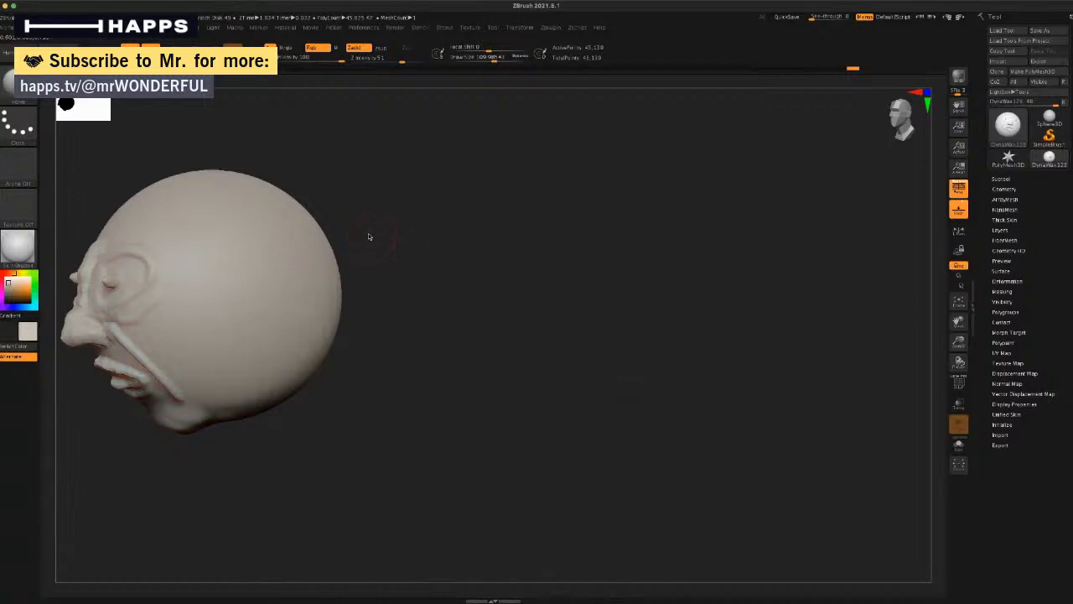
Step: Reduce the Move brush's size and nudge the cheek fold beside the mouth
{"action": "key", "text": "space"}
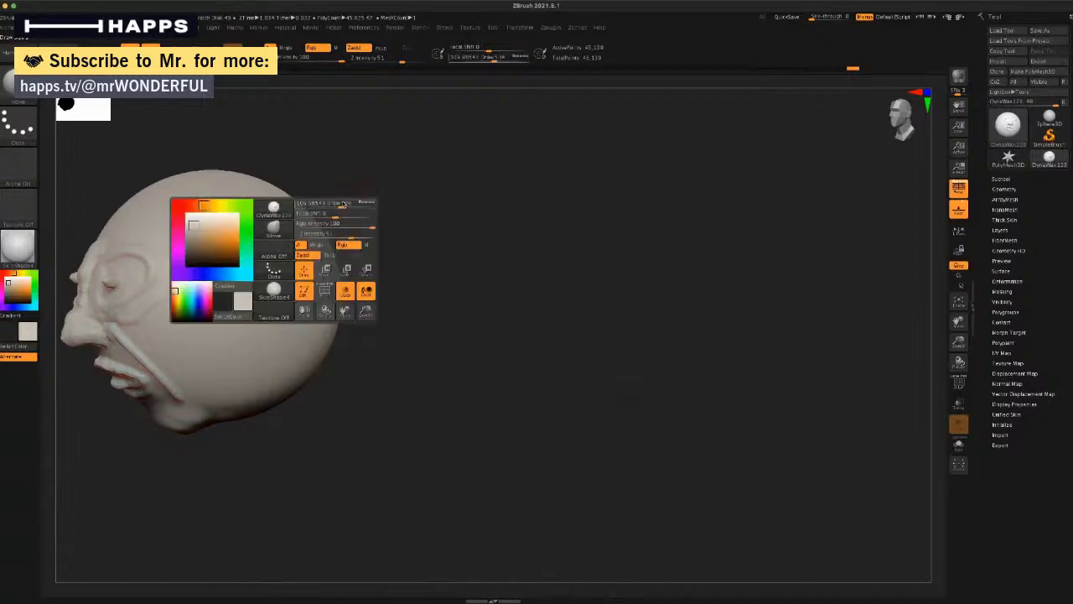
{"action": "mouse_move", "coordinate": [342, 203]}
{"action": "left_mouse_down"}
{"action": "mouse_move", "coordinate": [350, 185]}
{"action": "mouse_move", "coordinate": [350, 202]}
{"action": "mouse_move", "coordinate": [431, 210]}
{"action": "mouse_move", "coordinate": [372, 297]}
{"action": "mouse_move", "coordinate": [412, 278]}
{"action": "mouse_move", "coordinate": [378, 268]}
{"action": "mouse_move", "coordinate": [464, 240]}
{"action": "mouse_move", "coordinate": [460, 297]}
{"action": "mouse_move", "coordinate": [450, 299]}
{"action": "left_mouse_up"}
{"action": "key", "text": "space"}
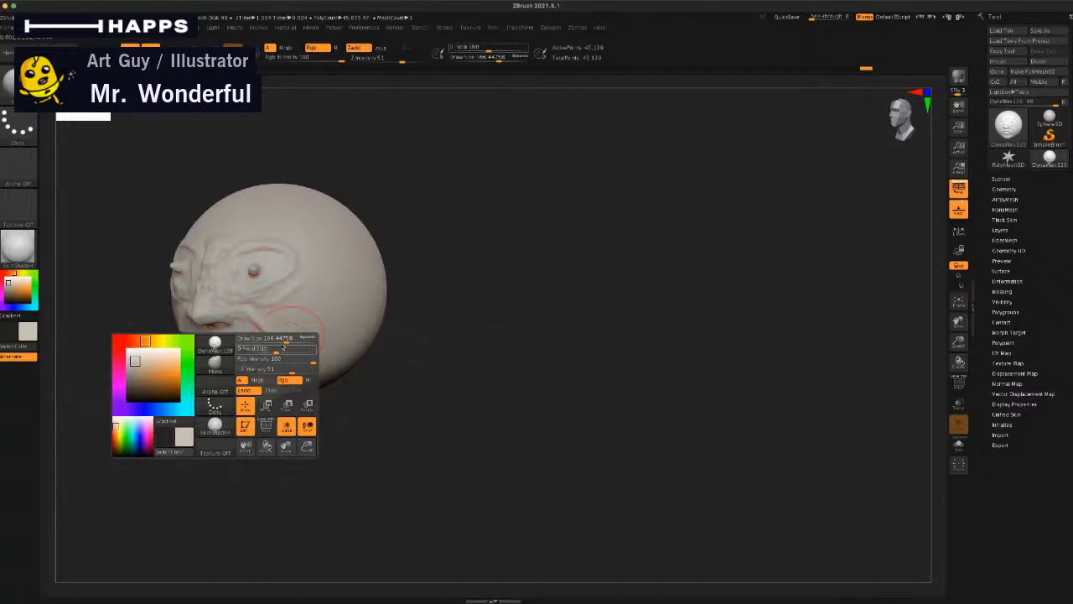
{"action": "left_click_drag", "start_coordinate": [285, 341], "coordinate": [272, 340]}
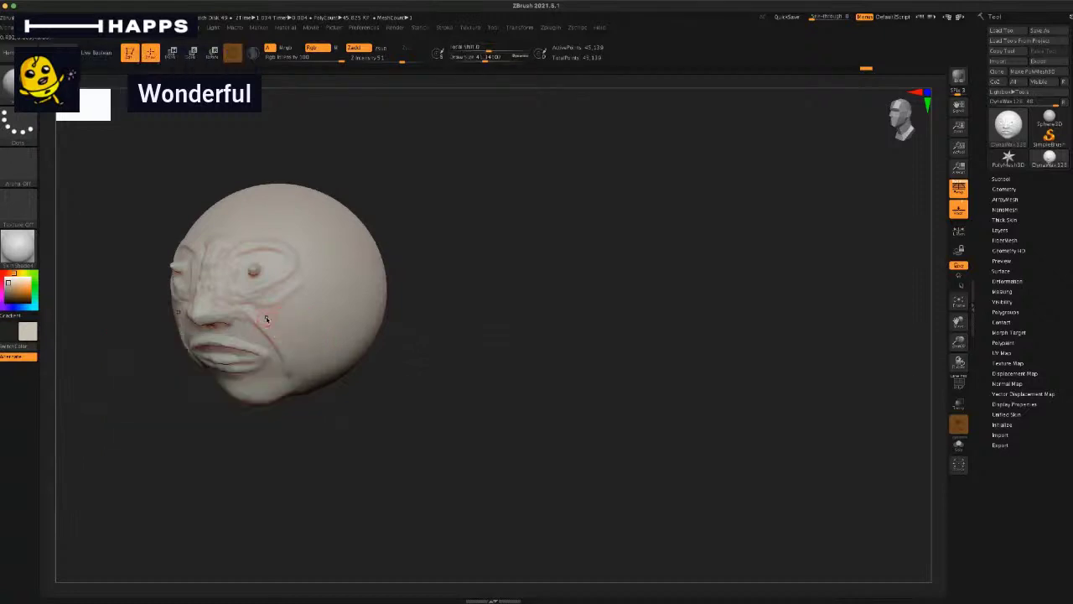
{"action": "key", "text": "space"}
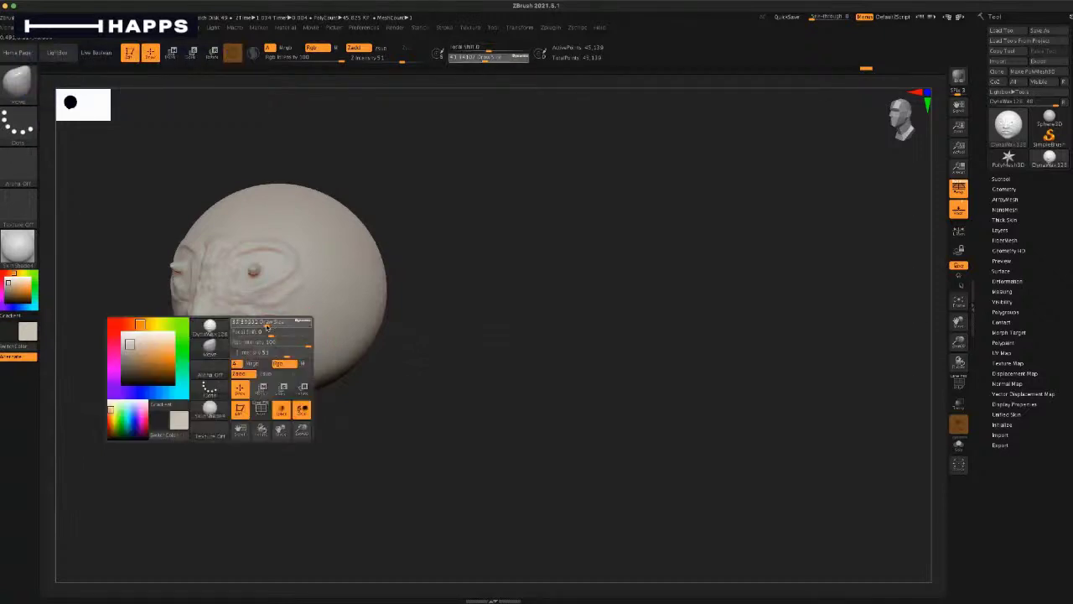
{"action": "left_click", "coordinate": [266, 327]}
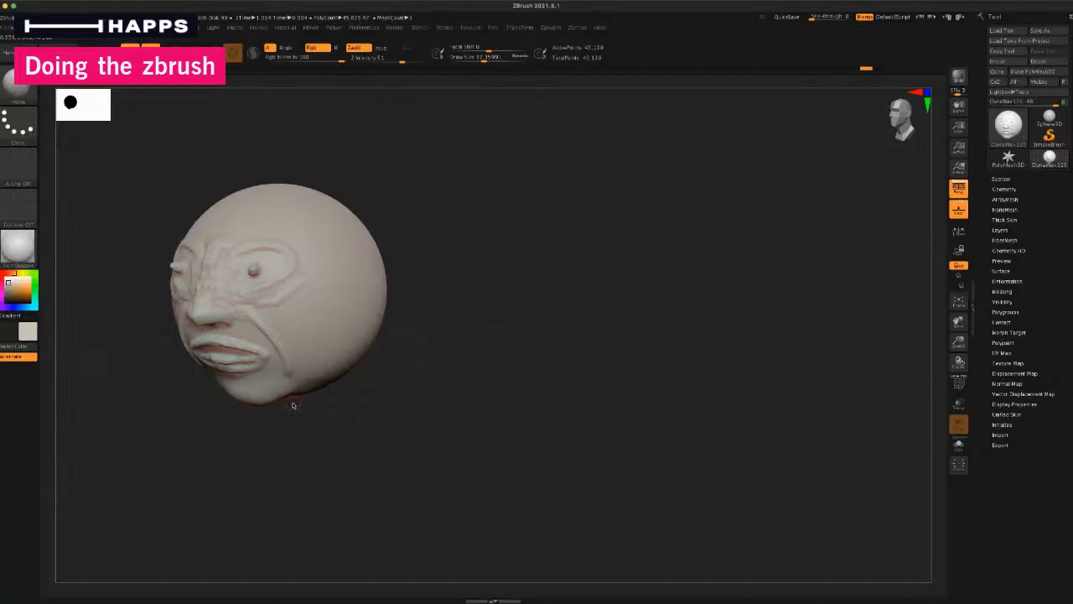
{"action": "left_click_drag", "start_coordinate": [276, 446], "coordinate": [282, 426]}
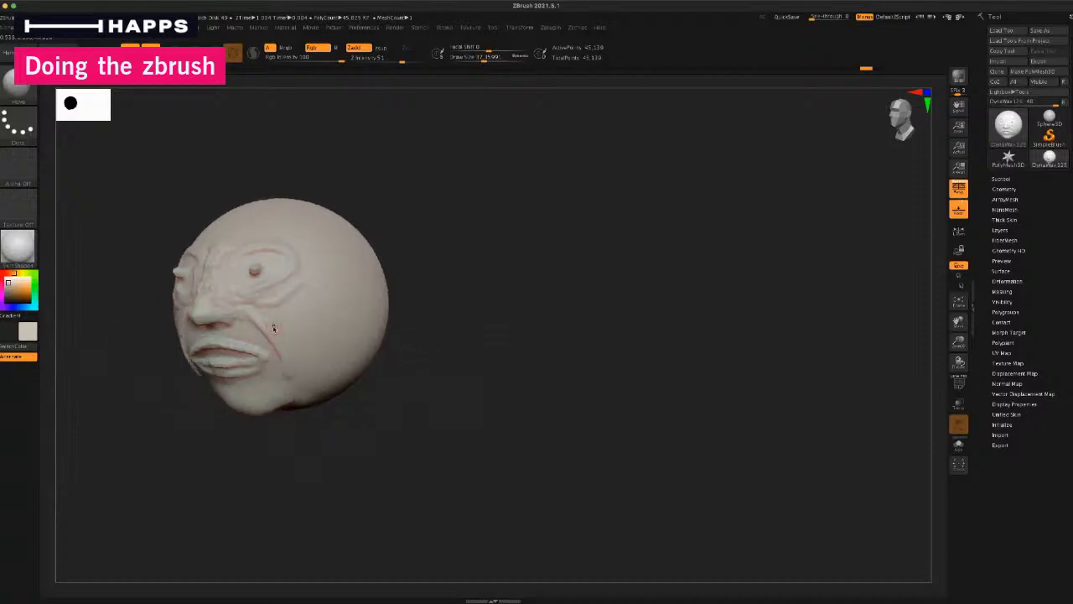
{"action": "key", "text": "space"}
{"action": "left_click_drag", "start_coordinate": [273, 334], "coordinate": [265, 337]}
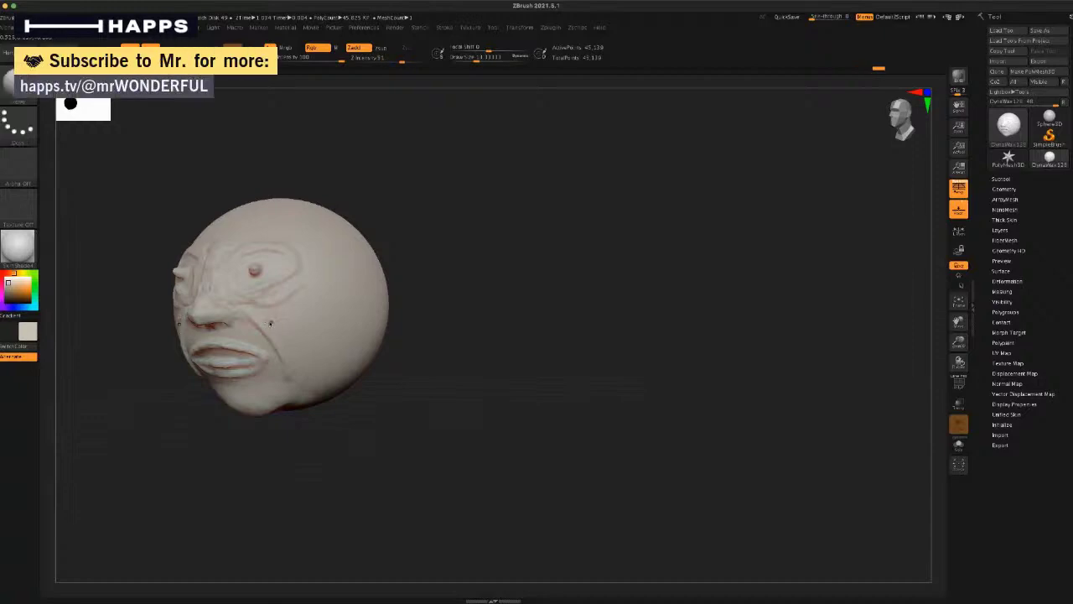
{"action": "mouse_move", "coordinate": [297, 431]}
{"action": "left_mouse_down"}
{"action": "mouse_move", "coordinate": [311, 441]}
{"action": "mouse_move", "coordinate": [295, 439]}
{"action": "left_mouse_up"}
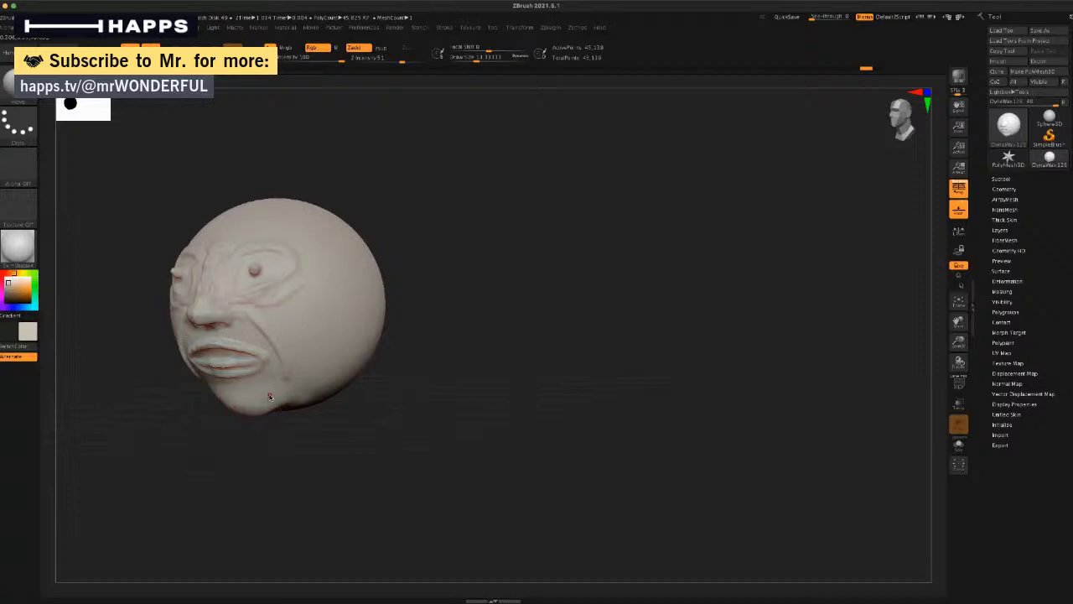
{"action": "mouse_move", "coordinate": [407, 206]}
{"action": "left_mouse_down"}
{"action": "mouse_move", "coordinate": [419, 240]}
{"action": "mouse_move", "coordinate": [406, 237]}
{"action": "left_mouse_up"}
{"action": "left_click_drag", "start_coordinate": [271, 314], "coordinate": [306, 393]}
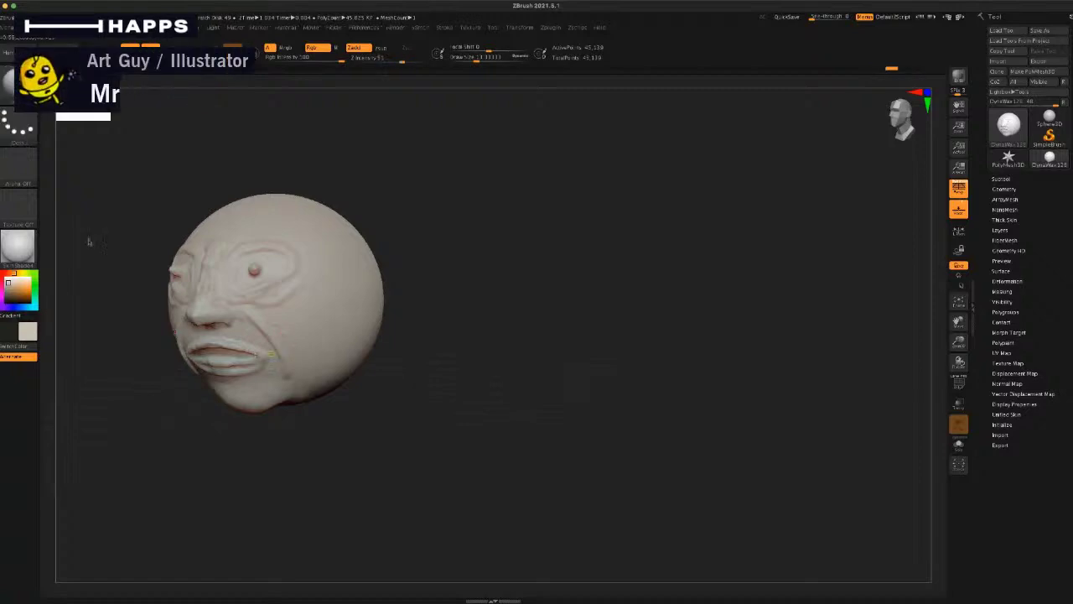
Step: Select the Blob brush and set its draw size to about 41 for adding bumps to the cheek
{"action": "key", "text": "b"}
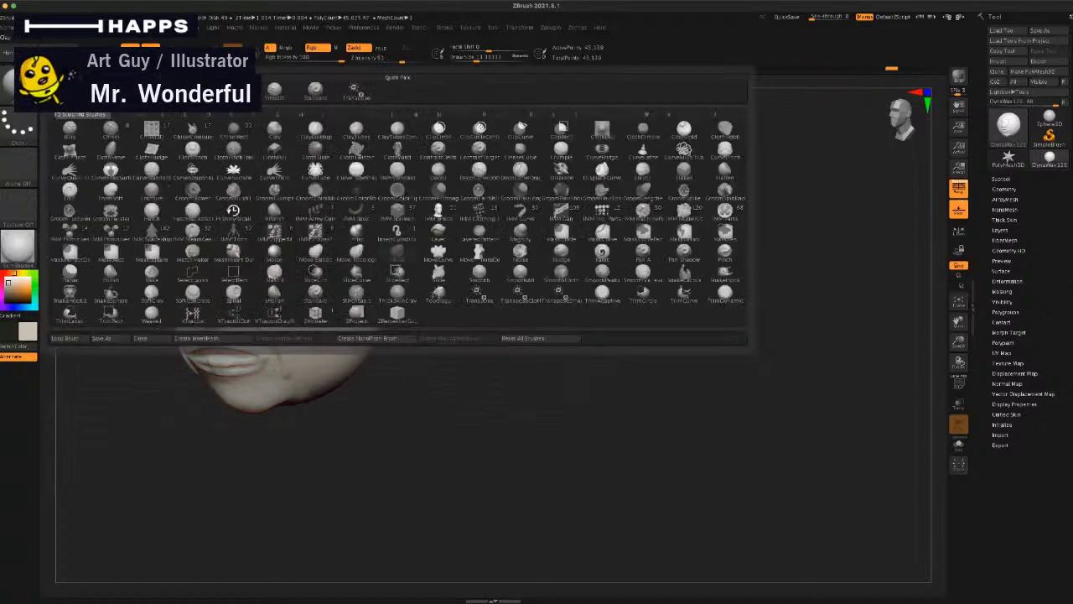
{"action": "left_click", "coordinate": [266, 92]}
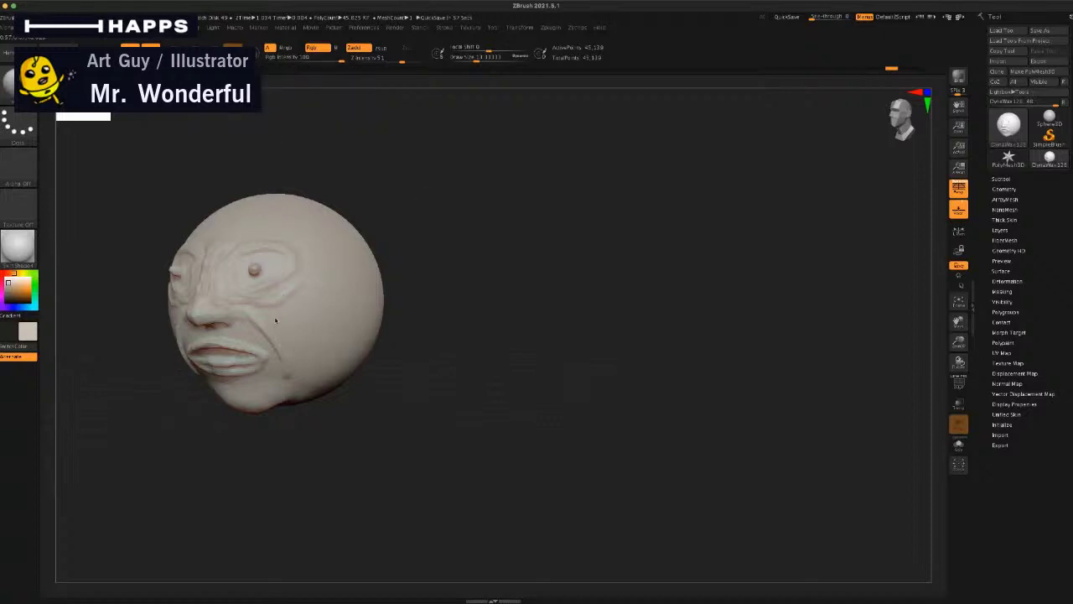
{"action": "key", "text": "b"}
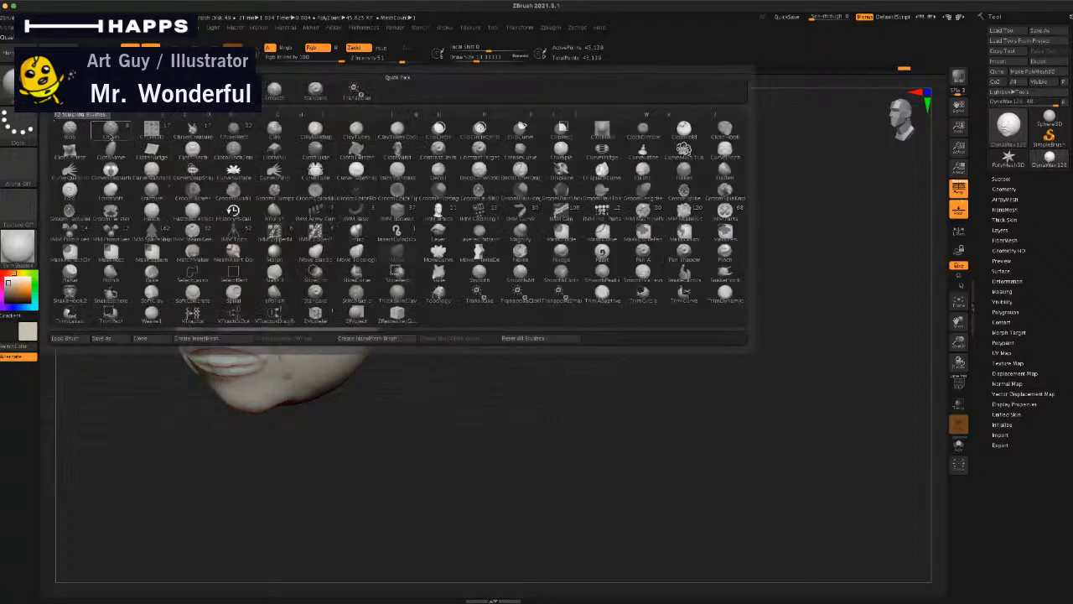
{"action": "left_click", "coordinate": [94, 131]}
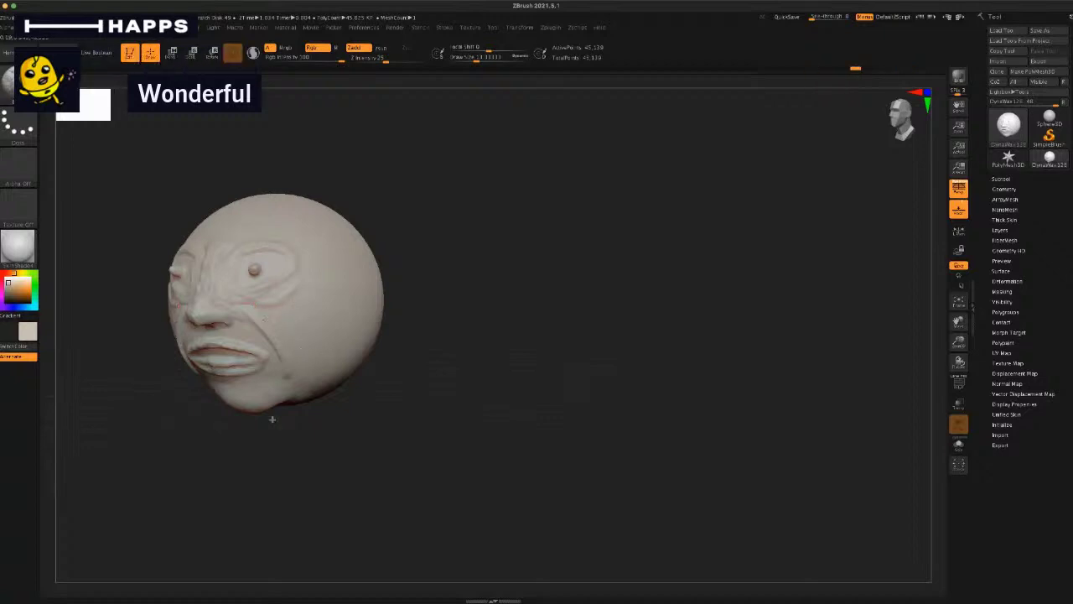
{"action": "left_click_drag", "start_coordinate": [271, 419], "coordinate": [288, 356]}
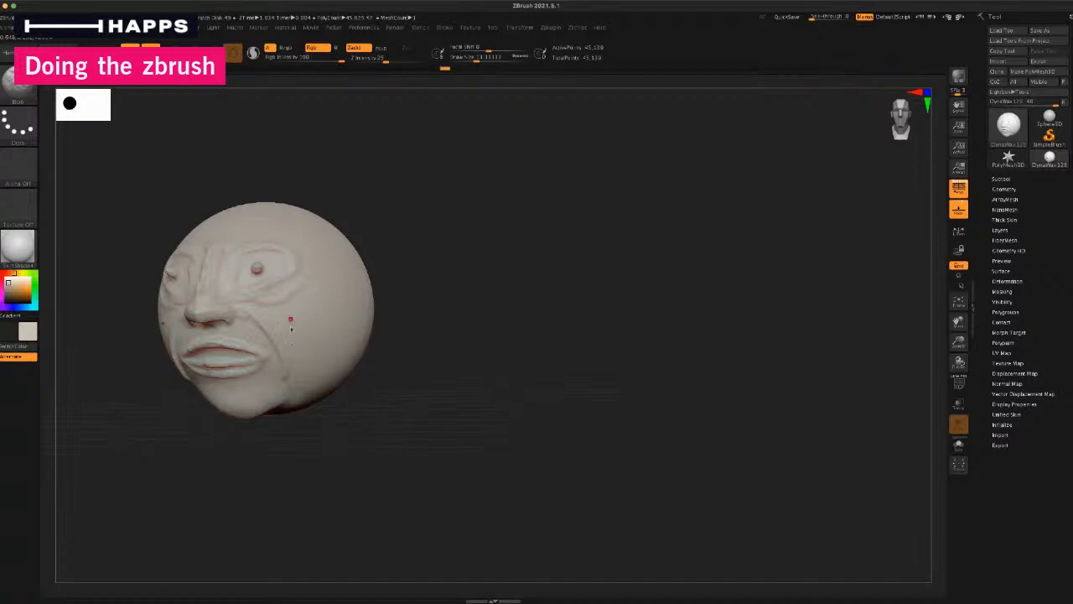
{"action": "key", "text": "bracketright"}
{"action": "key", "text": "bracketright"}
{"action": "key", "text": "space"}
{"action": "left_click_drag", "start_coordinate": [308, 399], "coordinate": [313, 398]}
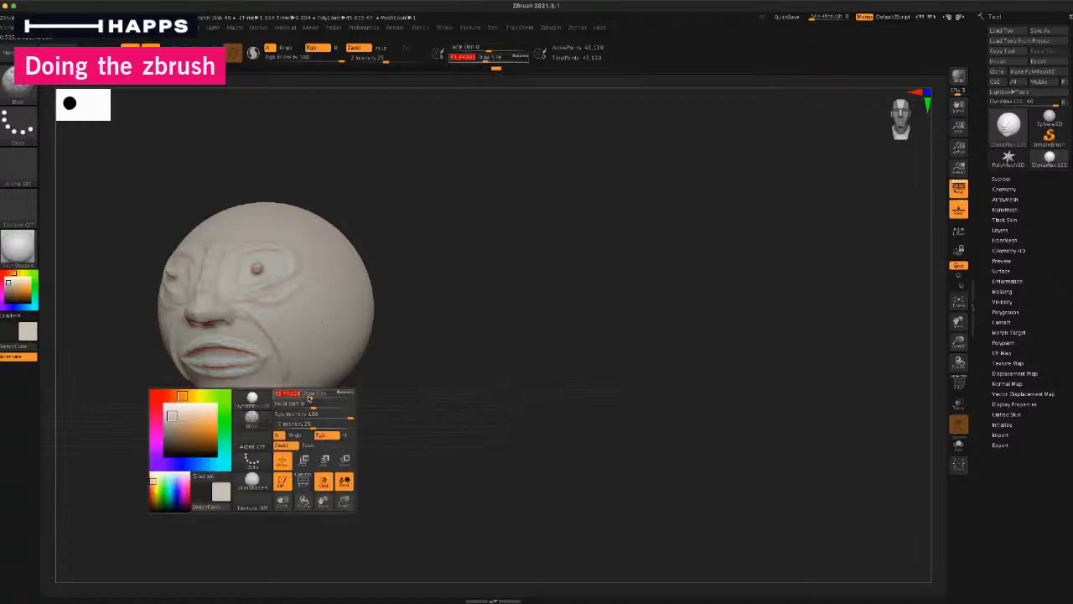
Step: Scatter raised Blob bumps across the cheek below the eye and beside the cheek fold
{"action": "left_click", "coordinate": [305, 326]}
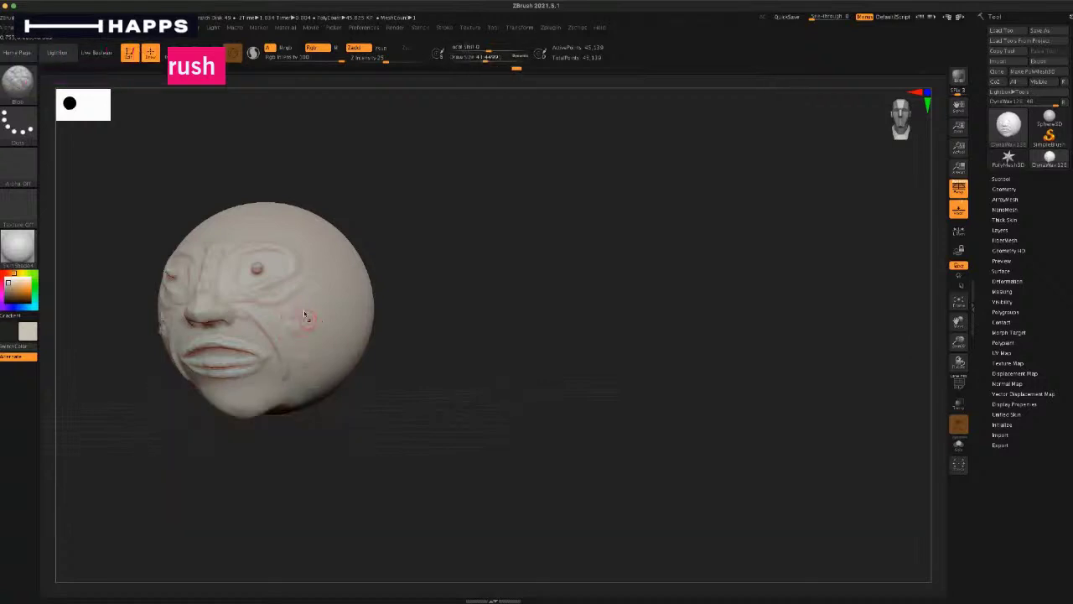
{"action": "left_click", "coordinate": [299, 309]}
{"action": "left_click", "coordinate": [305, 371]}
{"action": "left_click", "coordinate": [316, 351]}
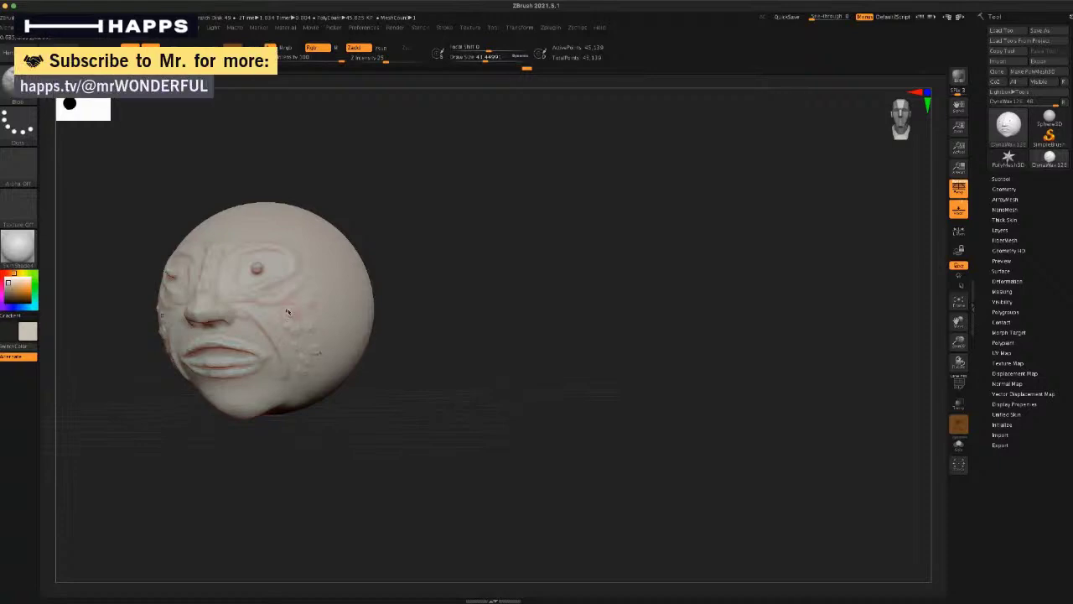
{"action": "key", "text": "bracketright"}
{"action": "key", "text": "bracketright"}
{"action": "key", "text": "bracketright"}
{"action": "key", "text": "bracketright"}
{"action": "key", "text": "bracketright"}
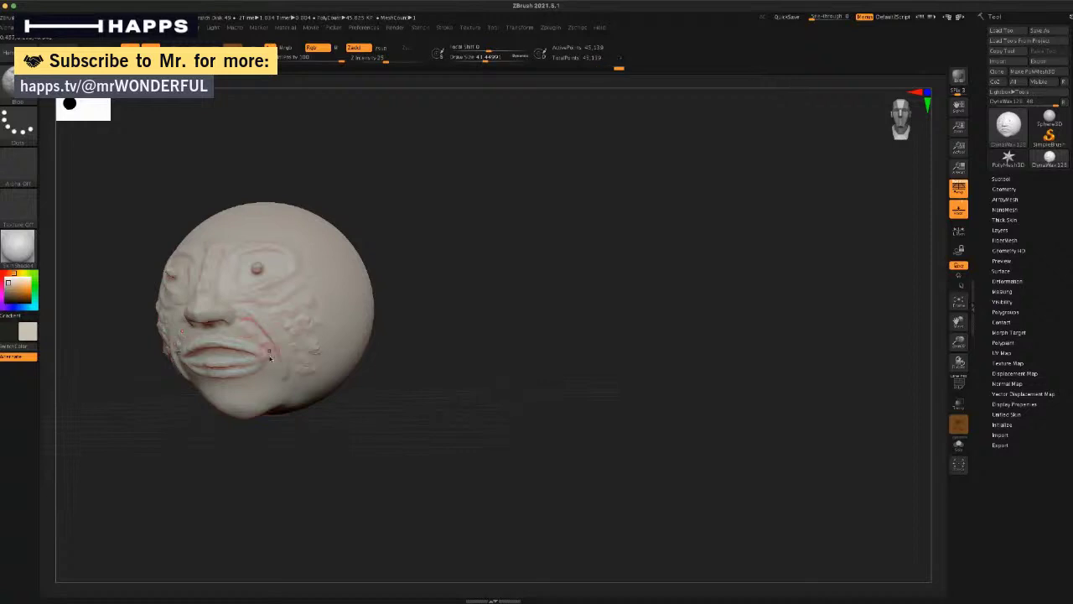
Step: Add more Blob bumps along the cheek fold and beside the outer corner of the eye
{"action": "mouse_move", "coordinate": [300, 434]}
{"action": "left_mouse_down", "text": "shift"}
{"action": "mouse_move", "coordinate": [311, 436]}
{"action": "mouse_move", "coordinate": [288, 396]}
{"action": "left_mouse_up", "text": "shift"}
{"action": "left_click", "coordinate": [290, 327]}
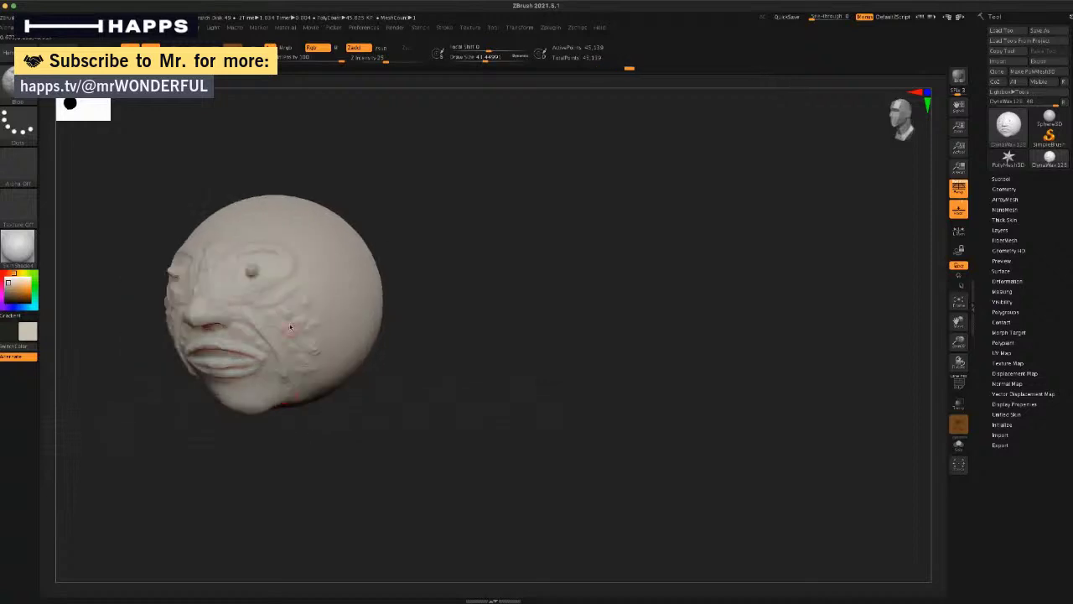
{"action": "key", "text": "bracketright"}
{"action": "key", "text": "bracketright"}
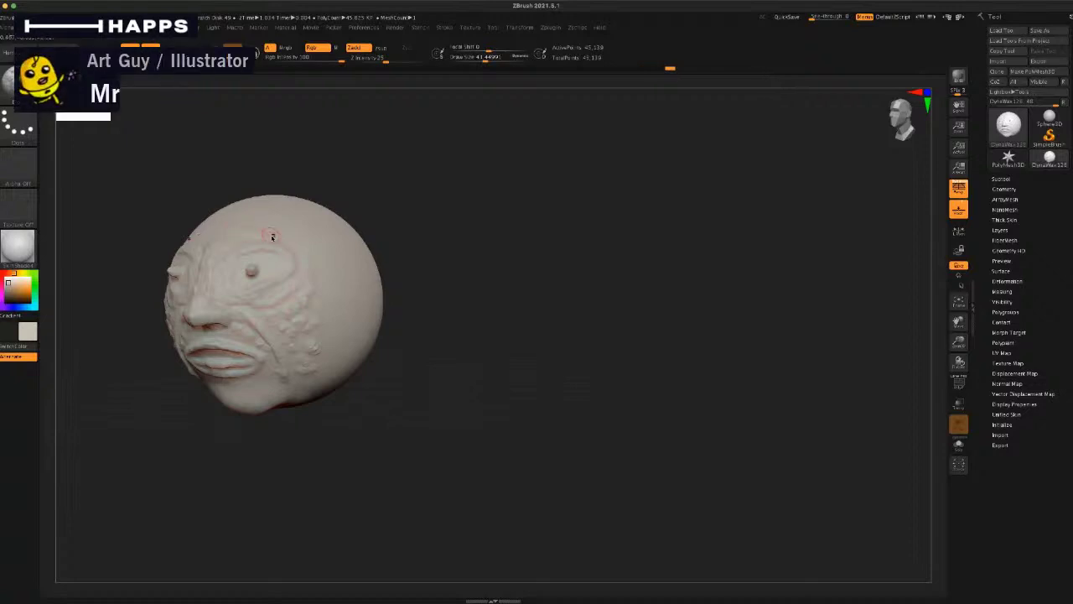
{"action": "key", "text": "bracketright"}
{"action": "key", "text": "bracketright"}
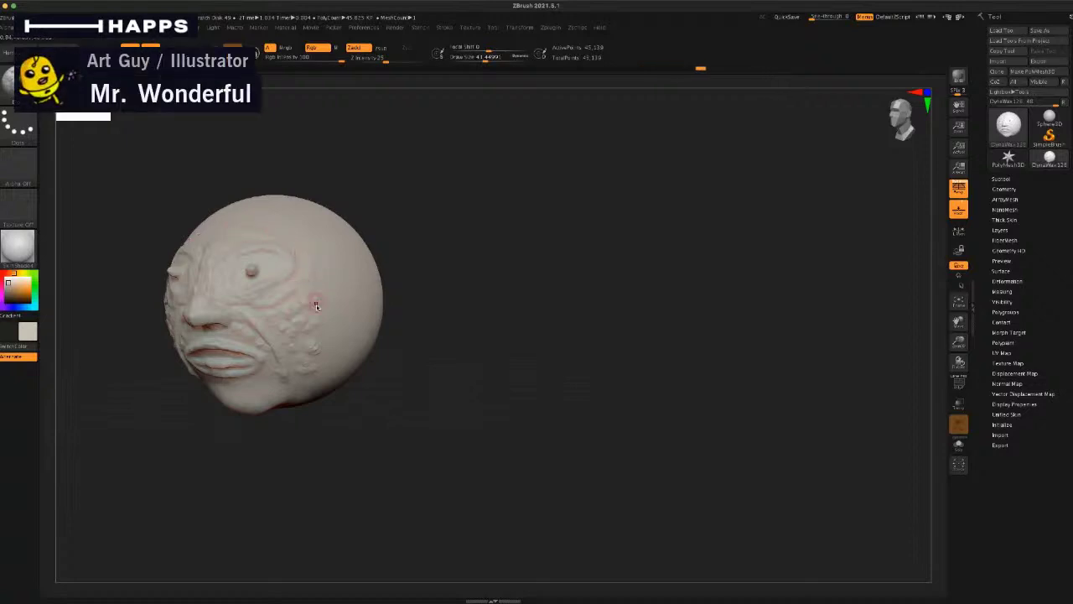
{"action": "key", "text": "bracketright"}
Step: Extend the Blob texture over the brow and forehead and down the temple to the outer cheek
{"action": "left_click_drag", "start_coordinate": [306, 433], "coordinate": [316, 442]}
{"action": "left_click_drag", "start_coordinate": [232, 277], "coordinate": [237, 260]}
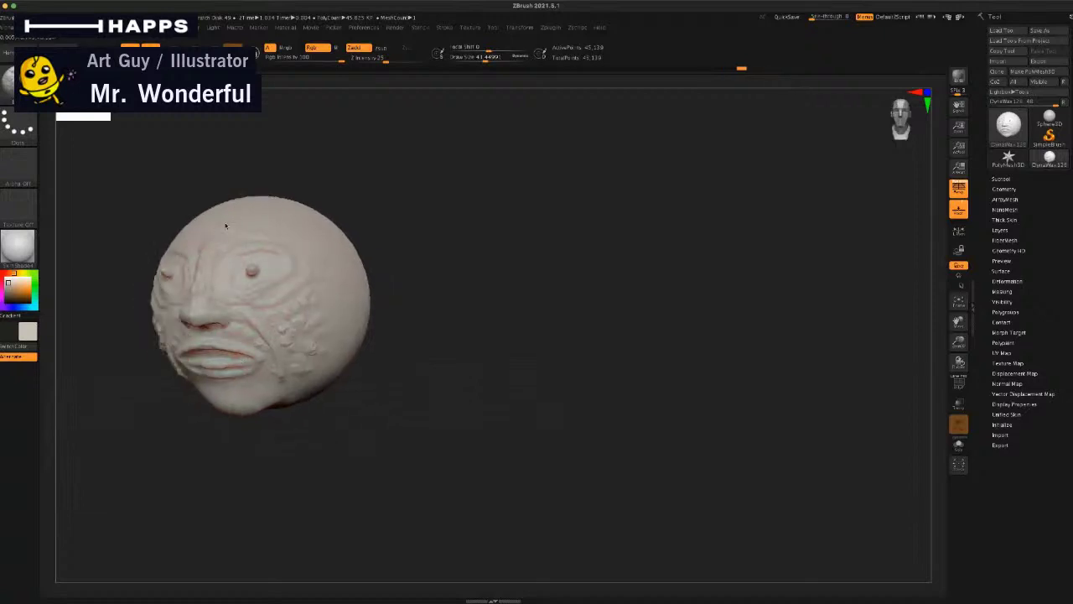
{"action": "key", "text": "bracketright"}
{"action": "key", "text": "bracketright"}
{"action": "key", "text": "bracketright"}
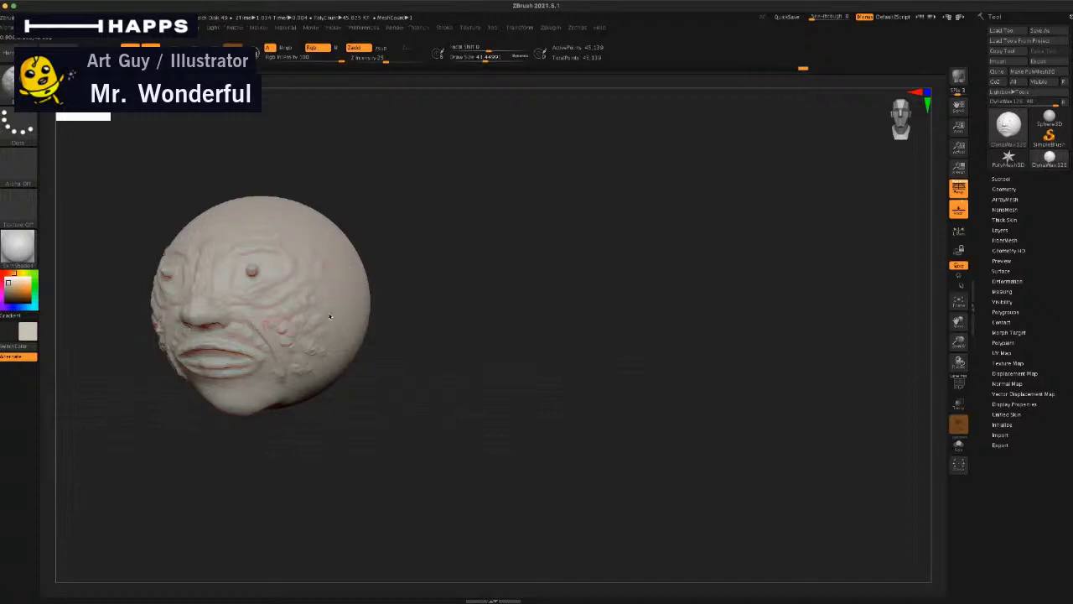
{"action": "key", "text": "bracketright"}
Step: Remesh the bumpy head with DynaMesh
{"action": "mouse_move", "coordinate": [334, 337]}
{"action": "right_mouse_down"}
{"action": "mouse_move", "coordinate": [326, 408]}
{"action": "mouse_move", "coordinate": [297, 419]}
{"action": "right_mouse_up"}
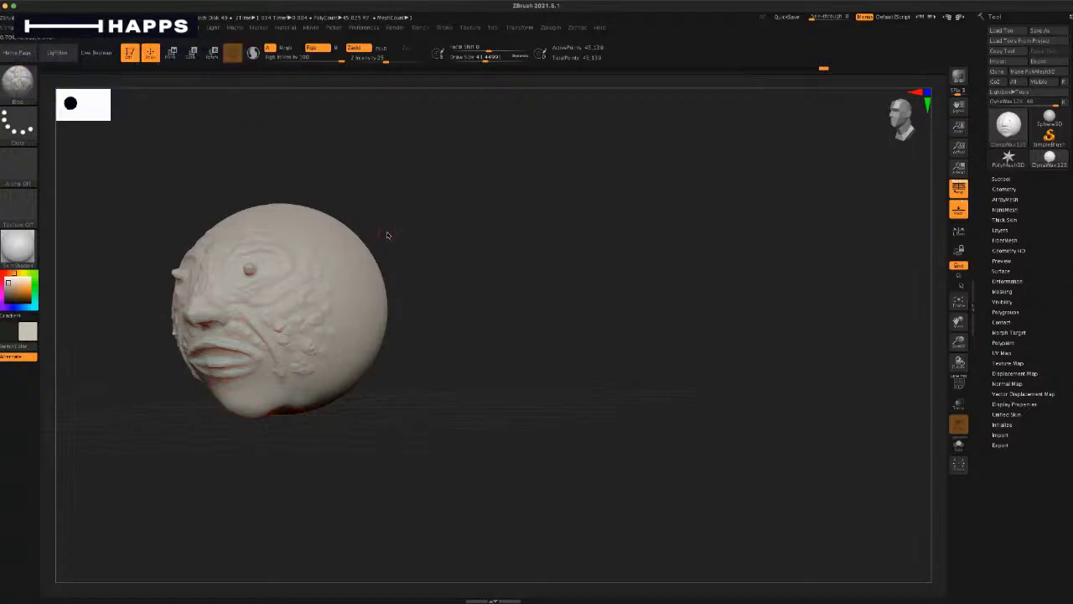
{"action": "key", "text": "ctrl"}
{"action": "right_click_drag", "start_coordinate": [397, 229], "coordinate": [421, 251], "text": "ctrl"}
Step: Remesh the head again with DynaMesh and cover the chin below the lips with raised Blob bumps
{"action": "mouse_move", "coordinate": [328, 309]}
{"action": "left_mouse_down"}
{"action": "mouse_move", "coordinate": [309, 323]}
{"action": "mouse_move", "coordinate": [316, 353]}
{"action": "mouse_move", "coordinate": [285, 394]}
{"action": "mouse_move", "coordinate": [258, 392]}
{"action": "left_mouse_up"}
{"action": "mouse_move", "coordinate": [385, 430]}
{"action": "left_mouse_down"}
{"action": "mouse_move", "coordinate": [326, 445]}
{"action": "mouse_move", "coordinate": [304, 469]}
{"action": "left_mouse_up"}
{"action": "left_click_drag", "start_coordinate": [172, 288], "coordinate": [167, 303]}
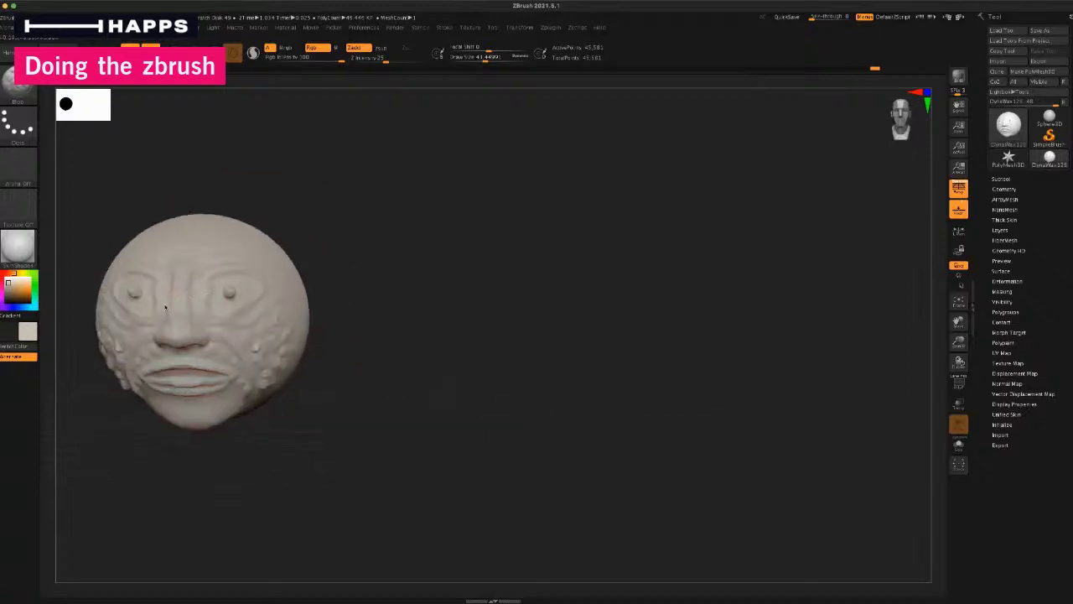
{"action": "left_click_drag", "start_coordinate": [155, 464], "coordinate": [130, 446]}
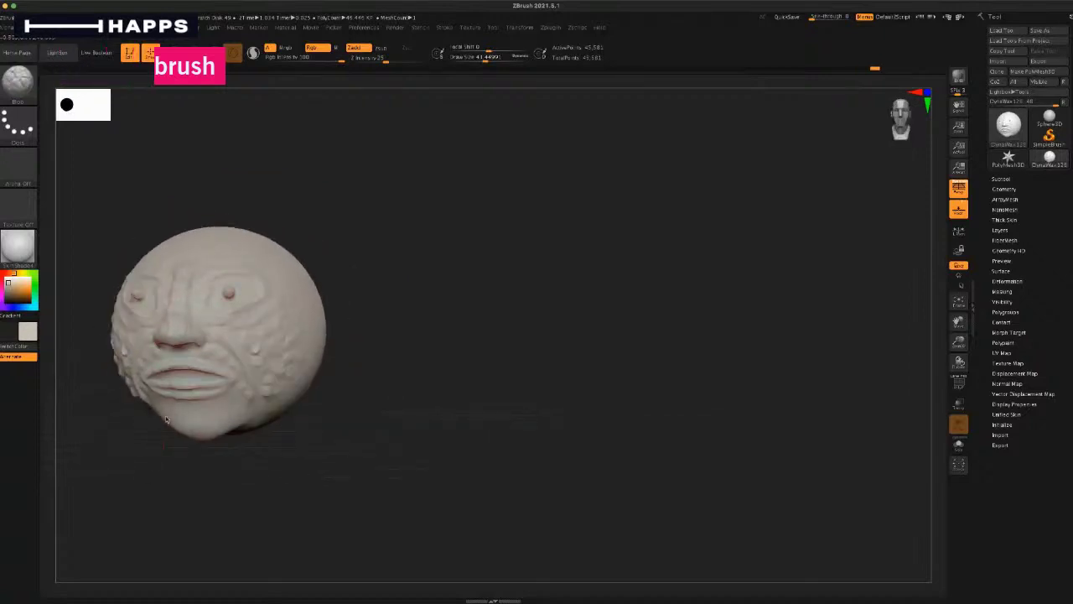
{"action": "left_click_drag", "start_coordinate": [156, 407], "coordinate": [168, 409]}
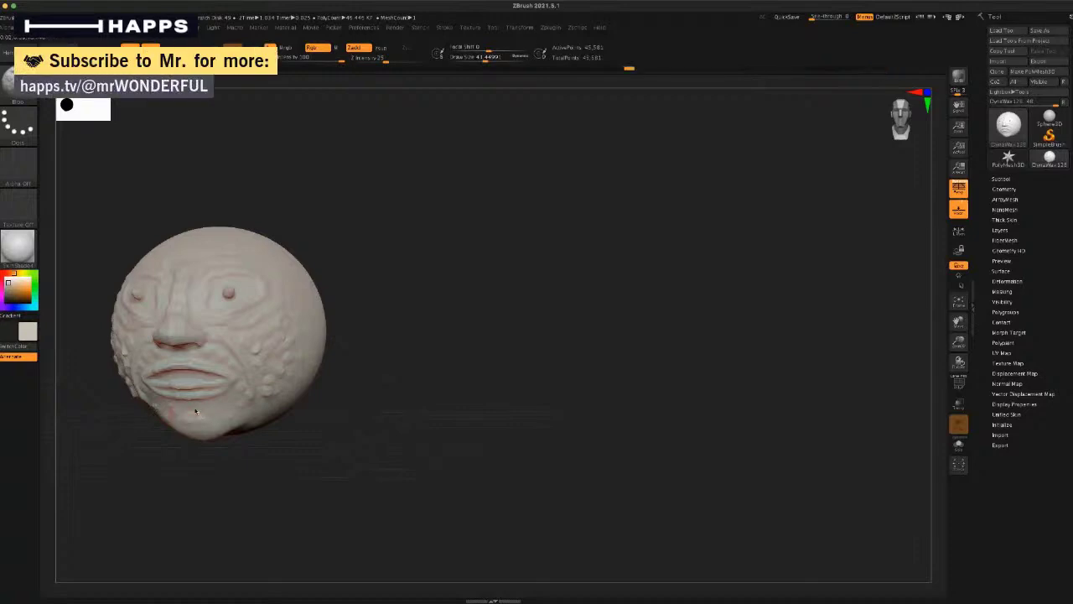
{"action": "mouse_move", "coordinate": [210, 425]}
{"action": "left_mouse_down"}
{"action": "mouse_move", "coordinate": [177, 414]}
{"action": "mouse_move", "coordinate": [226, 399]}
{"action": "mouse_move", "coordinate": [246, 443]}
{"action": "mouse_move", "coordinate": [254, 362]}
{"action": "left_mouse_up"}
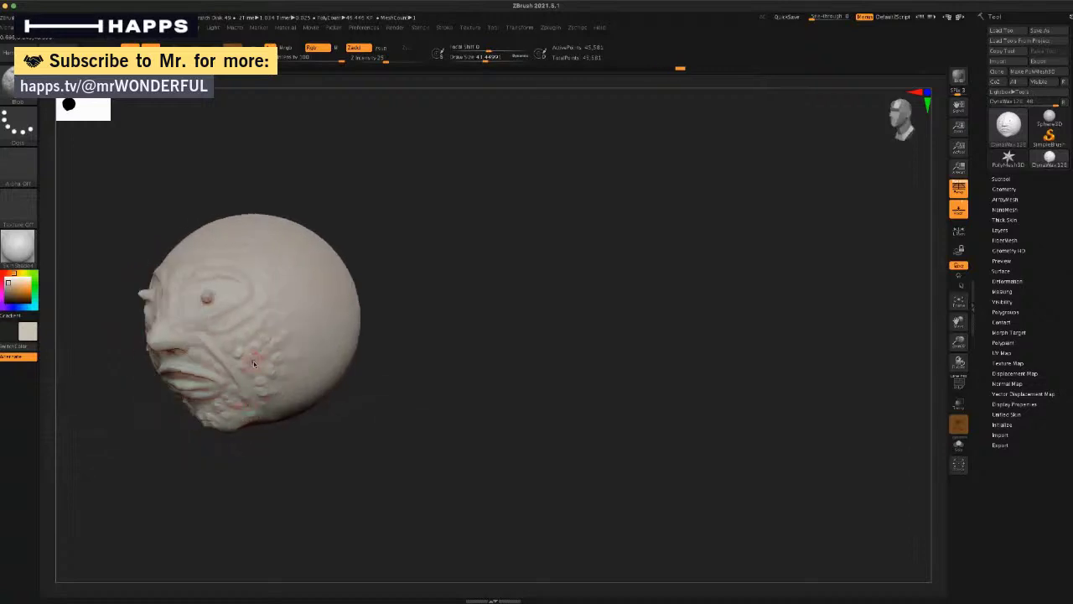
Step: Add Blob bumps along the jawline between the chin and the lower cheek
{"action": "left_click", "coordinate": [284, 334]}
{"action": "left_click_drag", "start_coordinate": [271, 432], "coordinate": [265, 430]}
{"action": "left_click", "coordinate": [267, 416]}
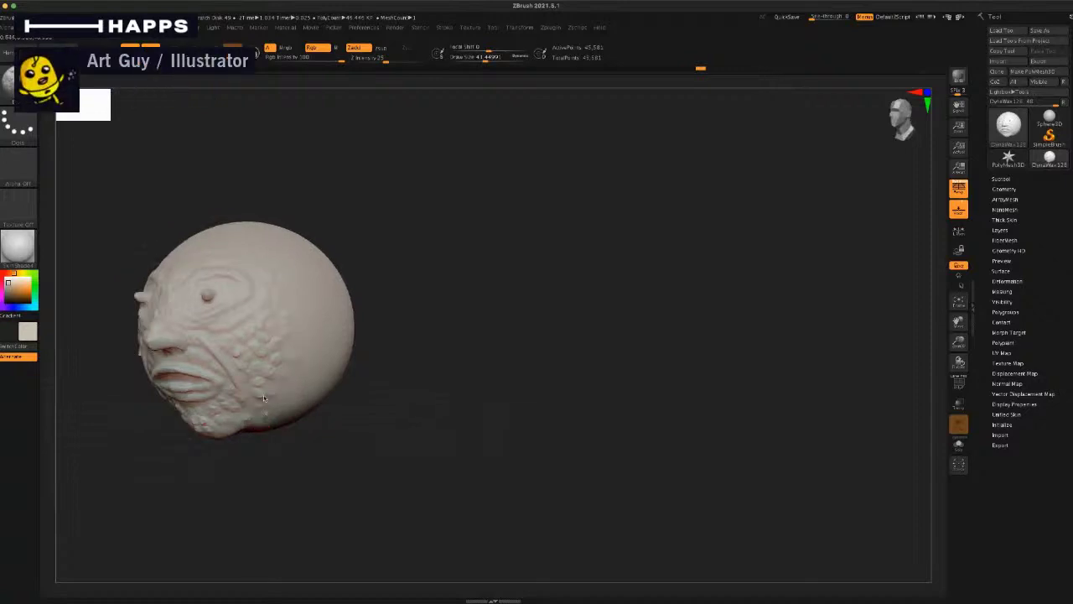
{"action": "left_click", "coordinate": [276, 390]}
{"action": "left_click_drag", "start_coordinate": [235, 464], "coordinate": [228, 393]}
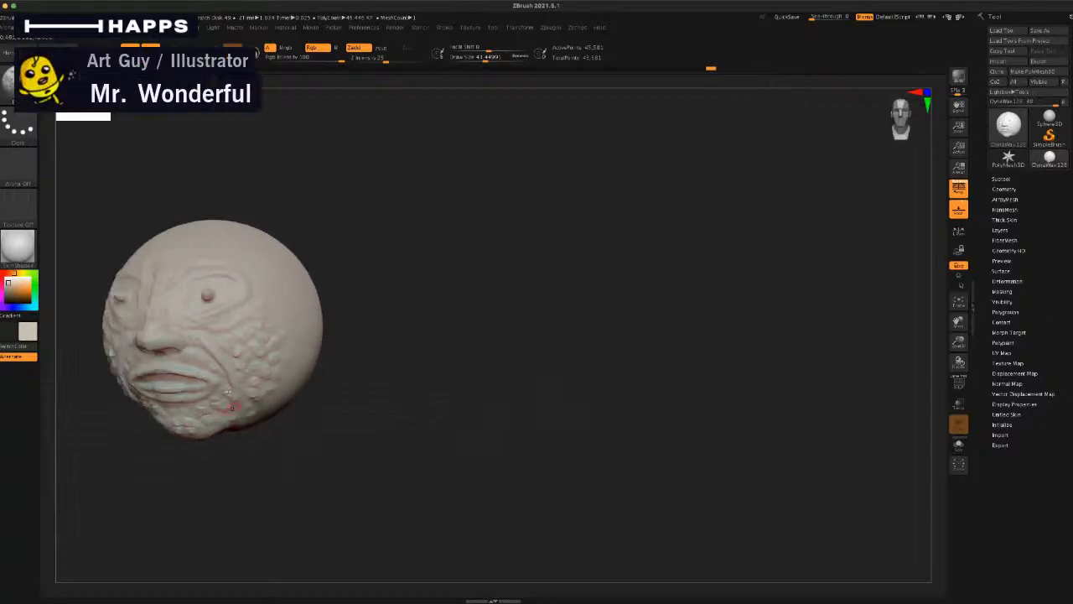
Step: Extend the Blob texture over the temple and down the outer cheek to the back of the jaw
{"action": "left_click", "coordinate": [235, 261]}
{"action": "left_click_drag", "start_coordinate": [254, 461], "coordinate": [227, 450]}
{"action": "left_click", "coordinate": [283, 323]}
{"action": "left_click_drag", "start_coordinate": [290, 459], "coordinate": [279, 464]}
{"action": "left_click_drag", "start_coordinate": [390, 204], "coordinate": [398, 206]}
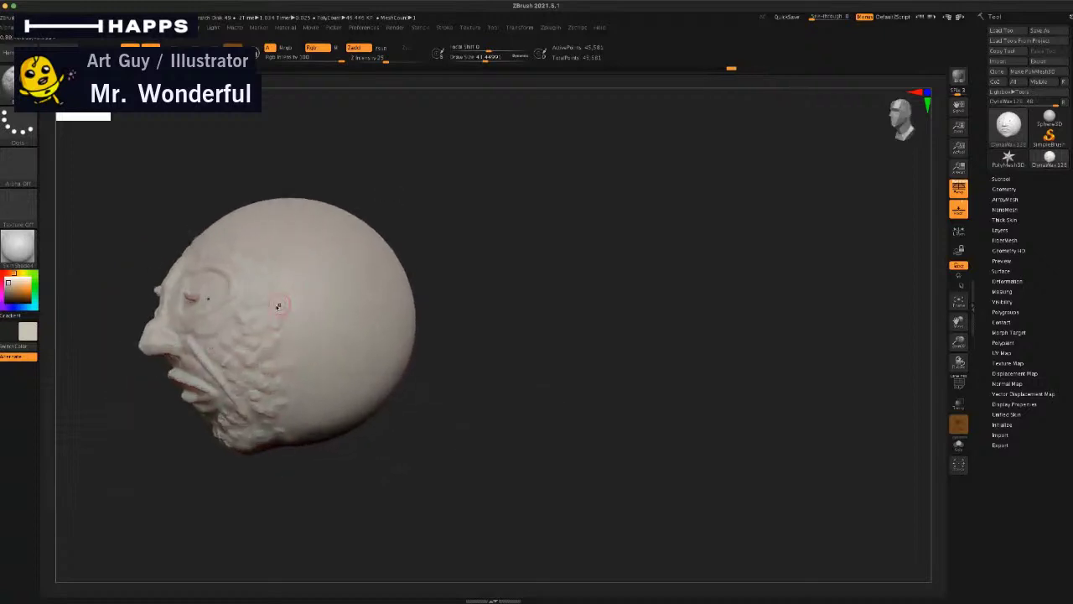
{"action": "left_click", "coordinate": [290, 335]}
{"action": "left_click", "coordinate": [294, 402]}
{"action": "mouse_move", "coordinate": [274, 424]}
{"action": "left_mouse_down"}
{"action": "mouse_move", "coordinate": [276, 472]}
{"action": "mouse_move", "coordinate": [303, 453]}
{"action": "left_mouse_up"}
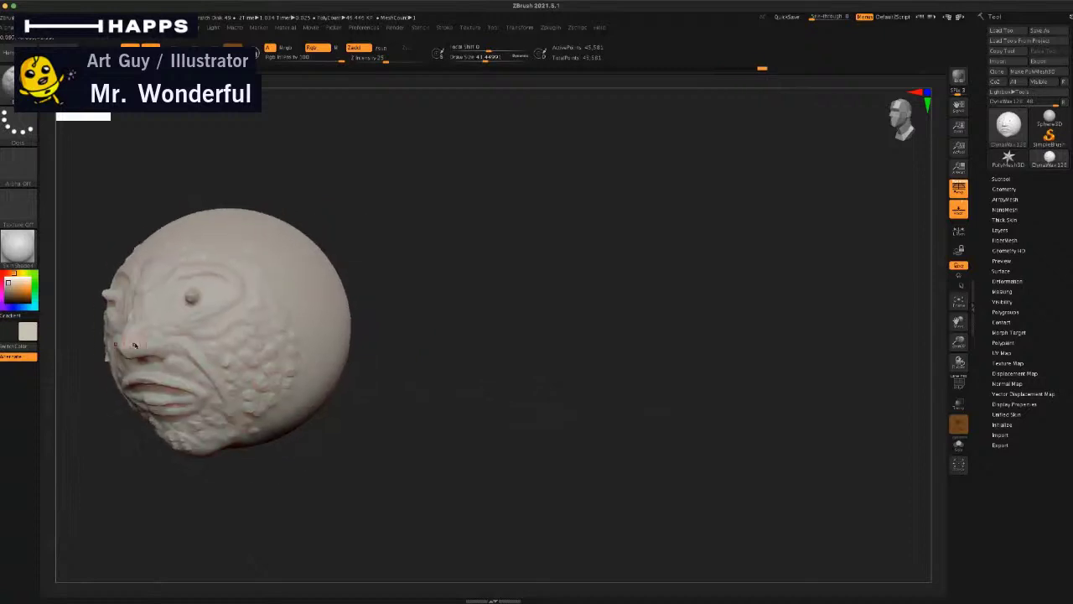
Step: Texture the nose bridge and brow with Blob bumps, and update the DynaMesh
{"action": "left_click_drag", "start_coordinate": [142, 340], "coordinate": [129, 333]}
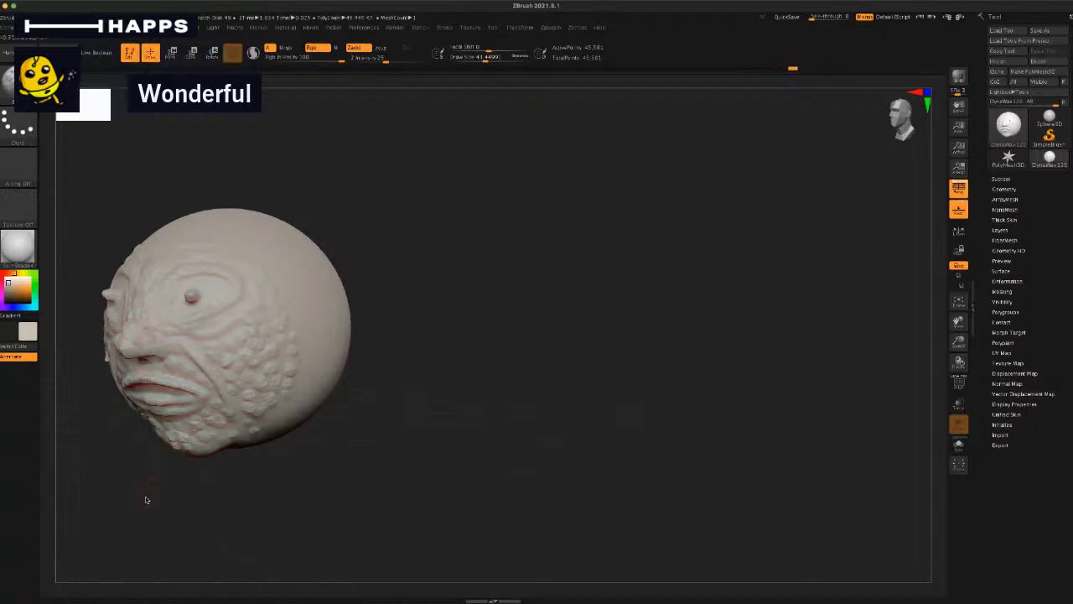
{"action": "mouse_move", "coordinate": [151, 506]}
{"action": "left_mouse_down"}
{"action": "mouse_move", "coordinate": [184, 508]}
{"action": "mouse_move", "coordinate": [299, 419]}
{"action": "mouse_move", "coordinate": [441, 243]}
{"action": "mouse_move", "coordinate": [358, 340]}
{"action": "mouse_move", "coordinate": [350, 290]}
{"action": "mouse_move", "coordinate": [343, 306]}
{"action": "mouse_move", "coordinate": [378, 276]}
{"action": "mouse_move", "coordinate": [427, 285]}
{"action": "mouse_move", "coordinate": [340, 299]}
{"action": "left_mouse_up"}
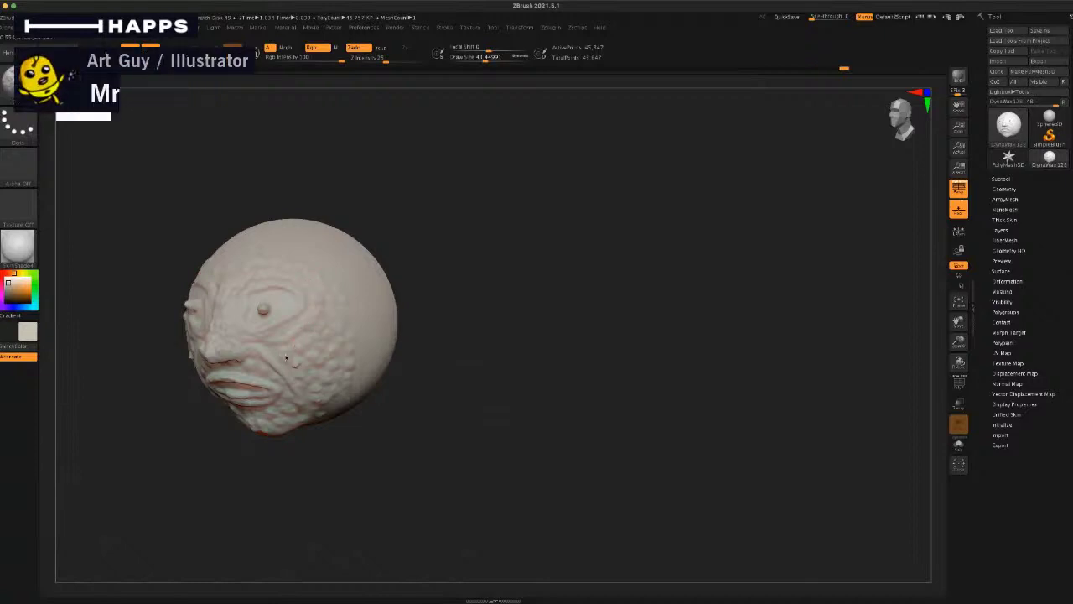
Step: Build up more Blob bumps on the outer cheek and jaw, and dab a few on the nose
{"action": "left_click_drag", "start_coordinate": [312, 464], "coordinate": [301, 462]}
{"action": "left_click_drag", "start_coordinate": [334, 326], "coordinate": [340, 332]}
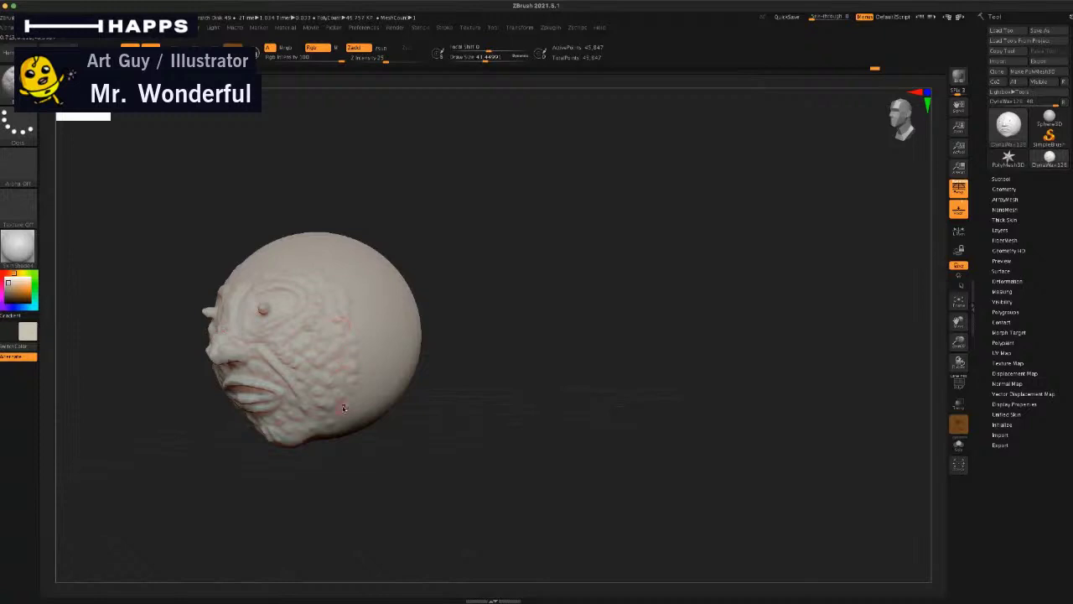
{"action": "left_click_drag", "start_coordinate": [320, 420], "coordinate": [315, 411]}
{"action": "left_click_drag", "start_coordinate": [299, 457], "coordinate": [312, 453]}
{"action": "left_click_drag", "start_coordinate": [219, 356], "coordinate": [218, 360]}
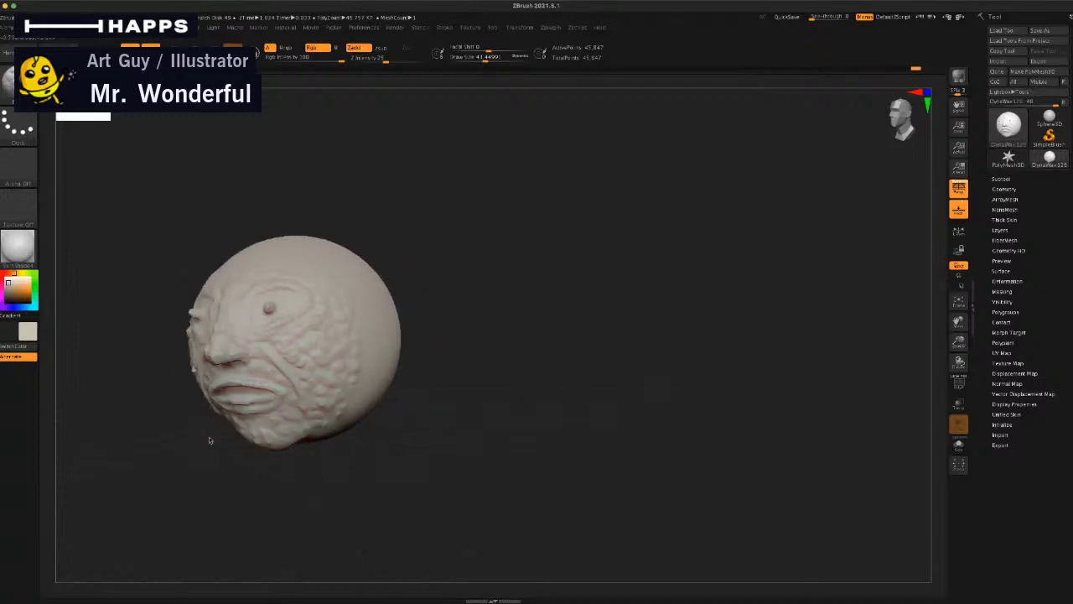
{"action": "mouse_move", "coordinate": [211, 440]}
{"action": "left_mouse_down"}
{"action": "mouse_move", "coordinate": [227, 467]}
{"action": "mouse_move", "coordinate": [246, 445]}
{"action": "mouse_move", "coordinate": [219, 426]}
{"action": "left_mouse_up"}
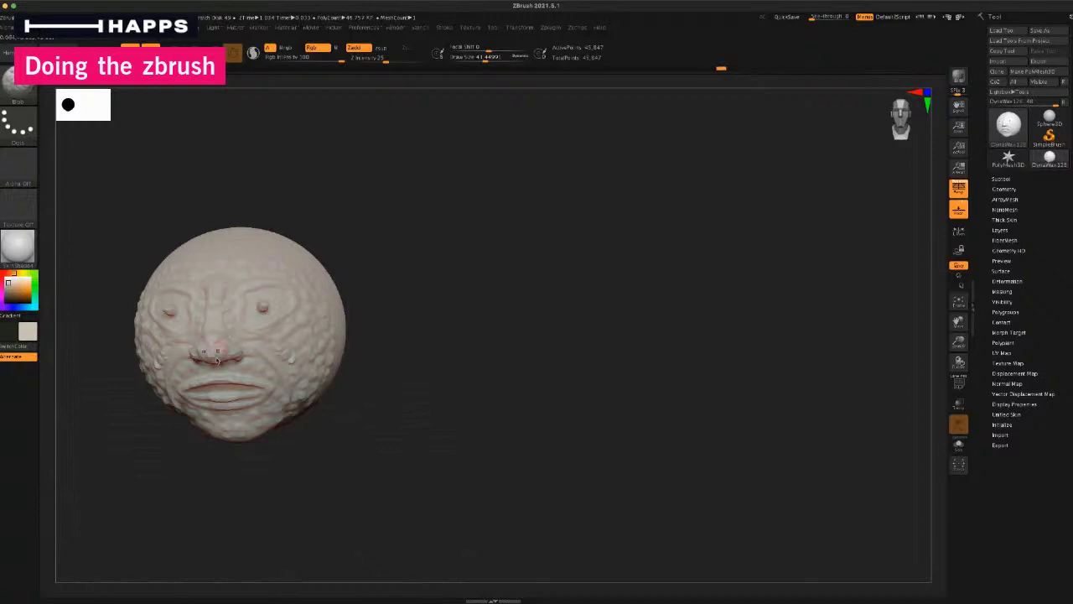
{"action": "mouse_move", "coordinate": [144, 480]}
{"action": "left_mouse_down"}
{"action": "mouse_move", "coordinate": [165, 489]}
{"action": "mouse_move", "coordinate": [180, 478]}
{"action": "left_mouse_up"}
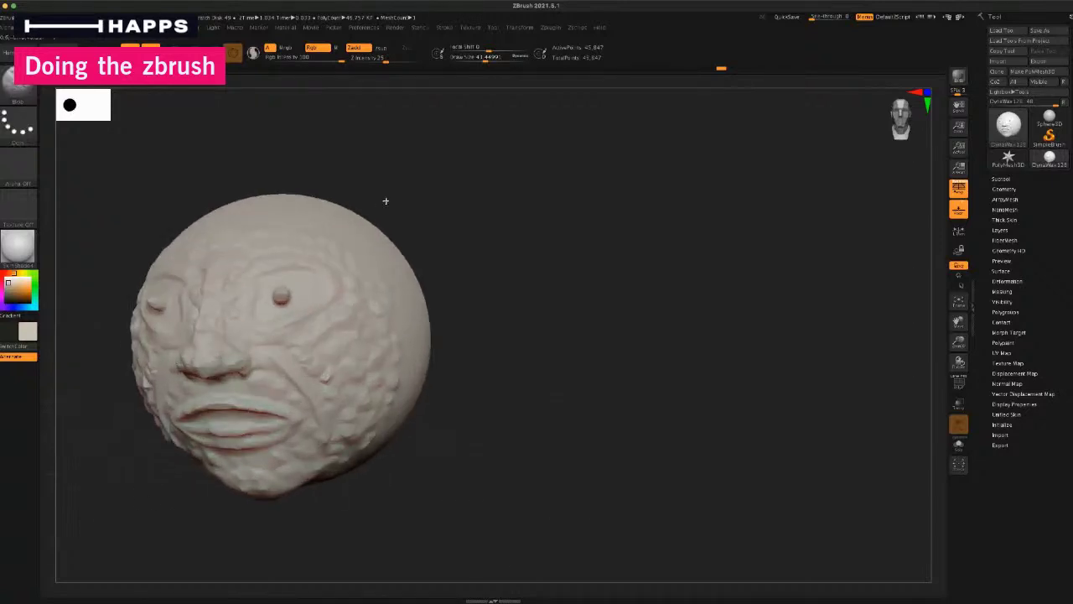
{"action": "left_click_drag", "start_coordinate": [377, 210], "coordinate": [397, 189]}
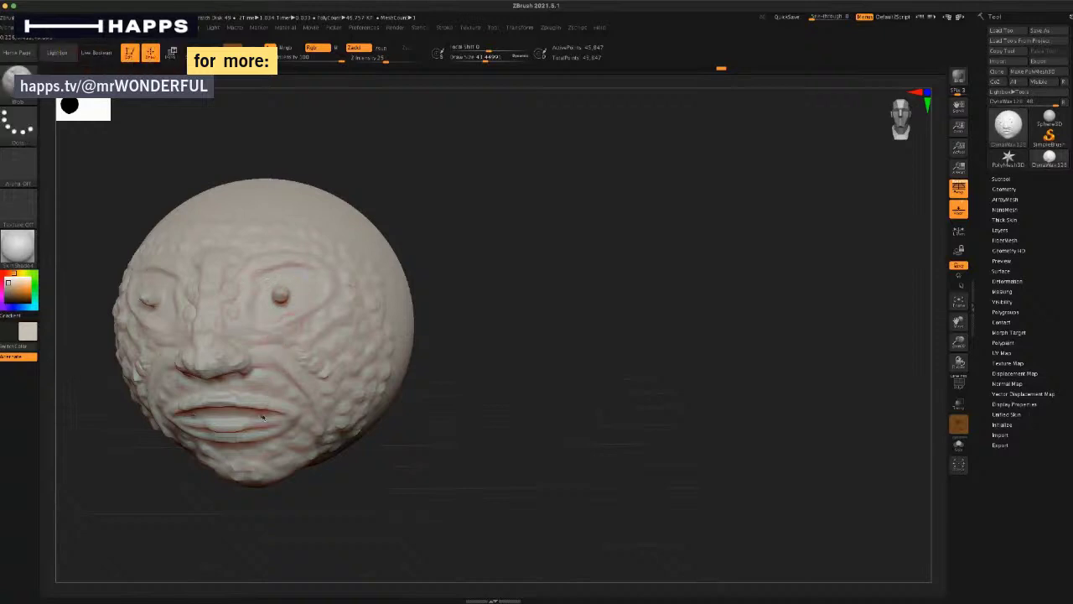
{"action": "mouse_move", "coordinate": [413, 199]}
{"action": "left_mouse_down"}
{"action": "mouse_move", "coordinate": [464, 179]}
{"action": "mouse_move", "coordinate": [423, 215]}
{"action": "mouse_move", "coordinate": [408, 277]}
{"action": "left_mouse_up"}
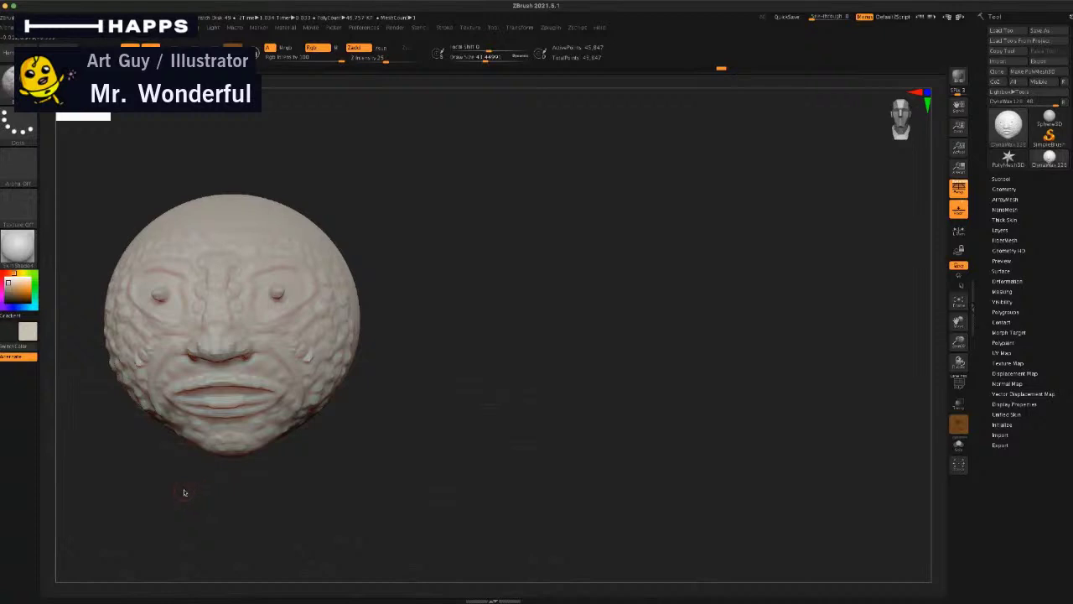
{"action": "mouse_move", "coordinate": [184, 492]}
{"action": "left_mouse_down"}
{"action": "mouse_move", "coordinate": [182, 483]}
{"action": "mouse_move", "coordinate": [191, 491]}
{"action": "left_mouse_up"}
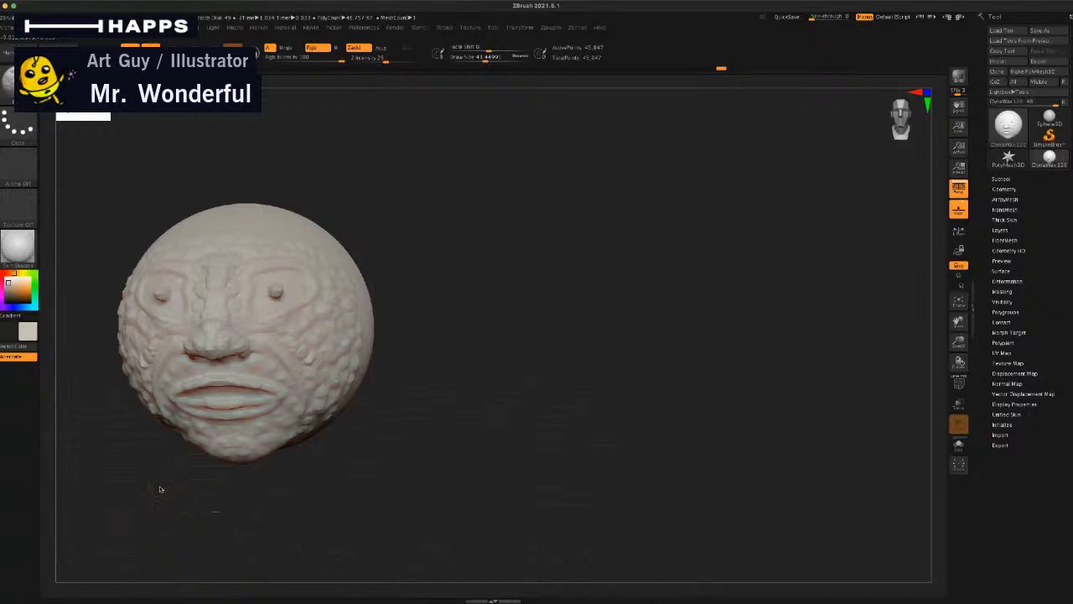
{"action": "mouse_move", "coordinate": [160, 489]}
{"action": "left_mouse_down"}
{"action": "mouse_move", "coordinate": [172, 475]}
{"action": "mouse_move", "coordinate": [160, 472]}
{"action": "mouse_move", "coordinate": [192, 486]}
{"action": "mouse_move", "coordinate": [206, 473]}
{"action": "mouse_move", "coordinate": [215, 484]}
{"action": "mouse_move", "coordinate": [178, 491]}
{"action": "mouse_move", "coordinate": [186, 484]}
{"action": "left_mouse_up"}
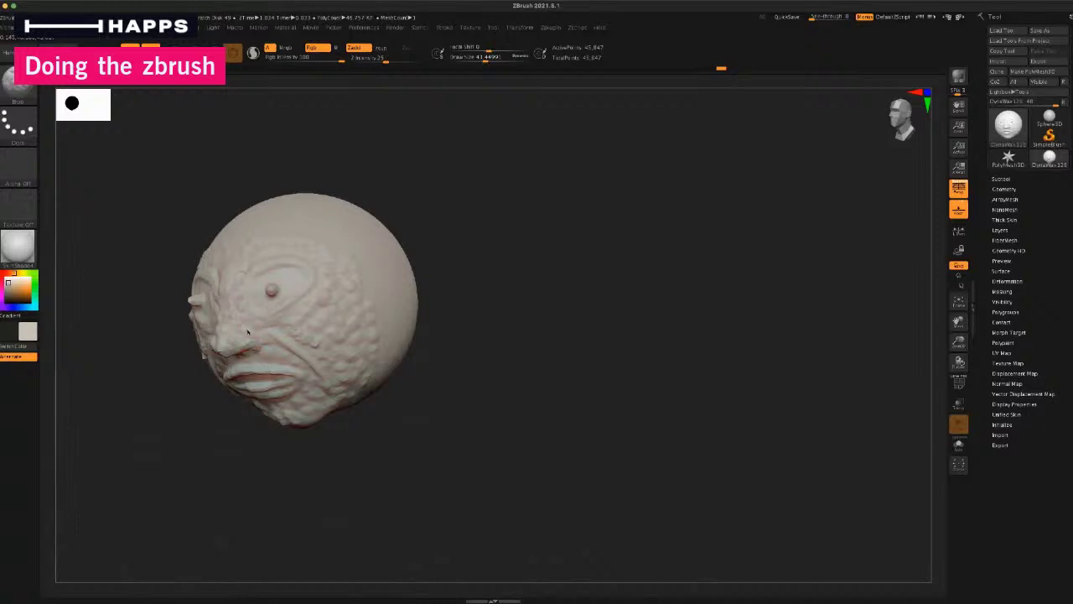
Step: Add Blob bumps below the lower lip and refine the surface around the nose
{"action": "left_click_drag", "start_coordinate": [236, 456], "coordinate": [256, 463]}
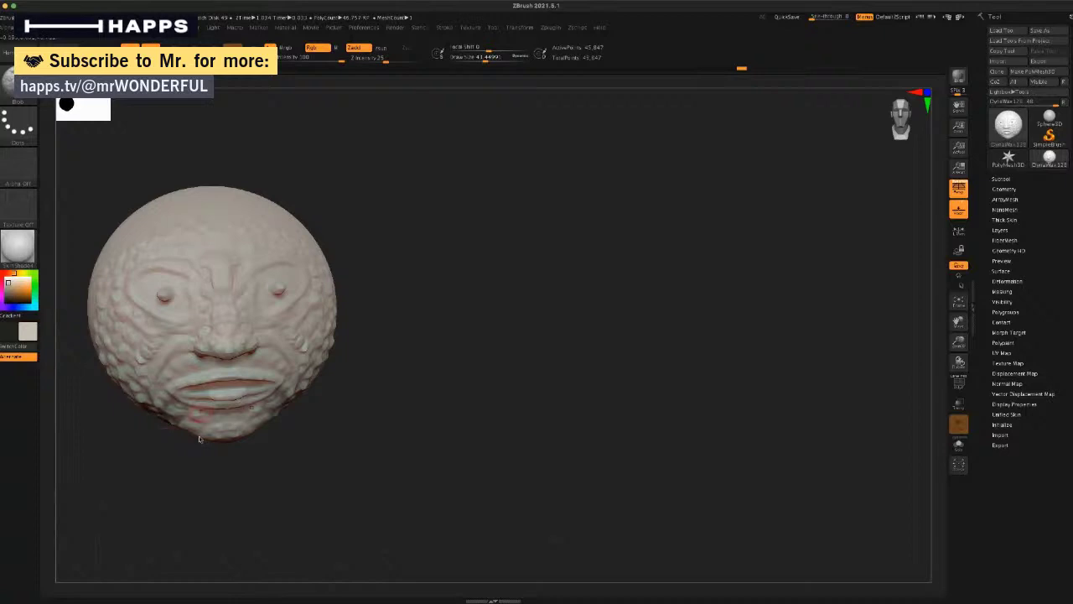
{"action": "mouse_move", "coordinate": [199, 439]}
{"action": "left_mouse_down"}
{"action": "mouse_move", "coordinate": [196, 455]}
{"action": "mouse_move", "coordinate": [220, 369]}
{"action": "left_mouse_up"}
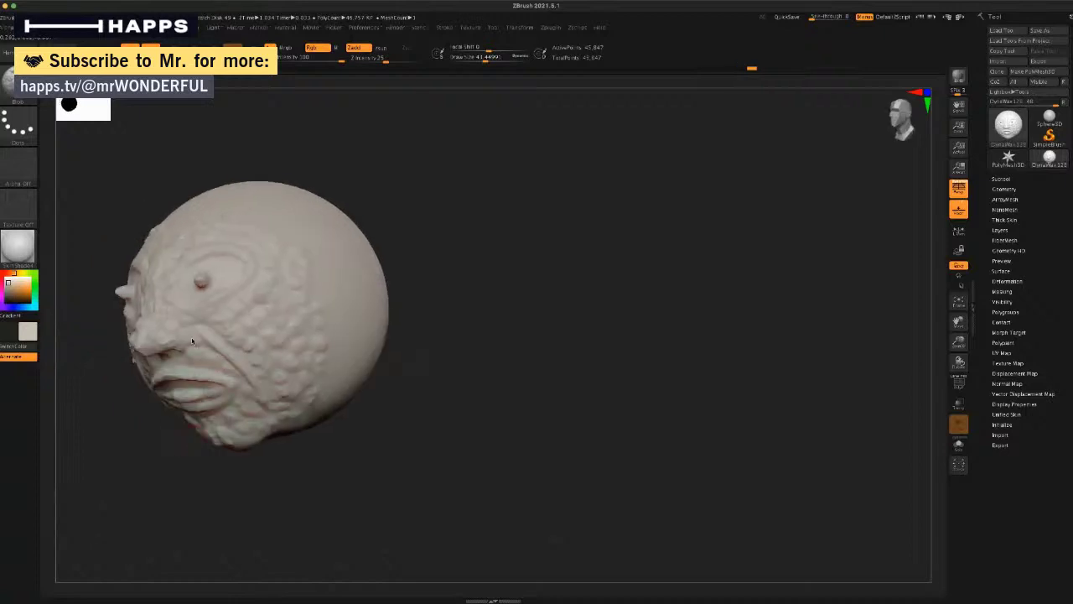
{"action": "mouse_move", "coordinate": [229, 491]}
{"action": "left_mouse_down"}
{"action": "mouse_move", "coordinate": [239, 477]}
{"action": "mouse_move", "coordinate": [213, 487]}
{"action": "mouse_move", "coordinate": [227, 472]}
{"action": "mouse_move", "coordinate": [206, 478]}
{"action": "mouse_move", "coordinate": [161, 457]}
{"action": "left_mouse_up"}
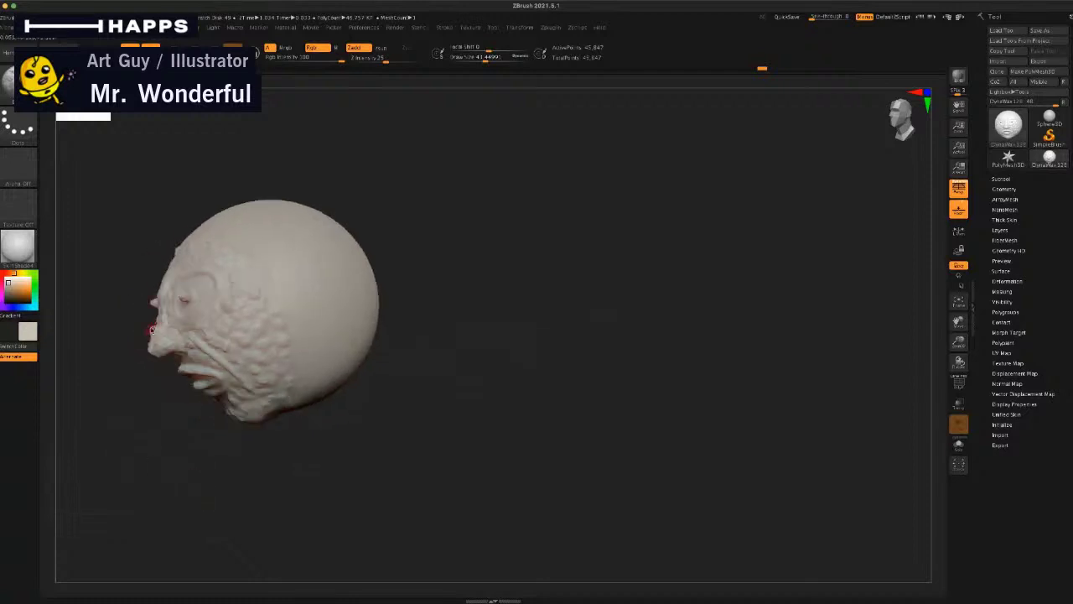
{"action": "key", "text": "shift"}
{"action": "mouse_move", "coordinate": [168, 395]}
{"action": "left_mouse_down"}
{"action": "mouse_move", "coordinate": [177, 435]}
{"action": "mouse_move", "coordinate": [209, 436]}
{"action": "mouse_move", "coordinate": [192, 438]}
{"action": "mouse_move", "coordinate": [201, 325]}
{"action": "left_mouse_up"}
Step: Place larger Blob bumps along the rear edge of the textured skin, from the temple down to the jaw
{"action": "left_click_drag", "start_coordinate": [304, 437], "coordinate": [324, 328]}
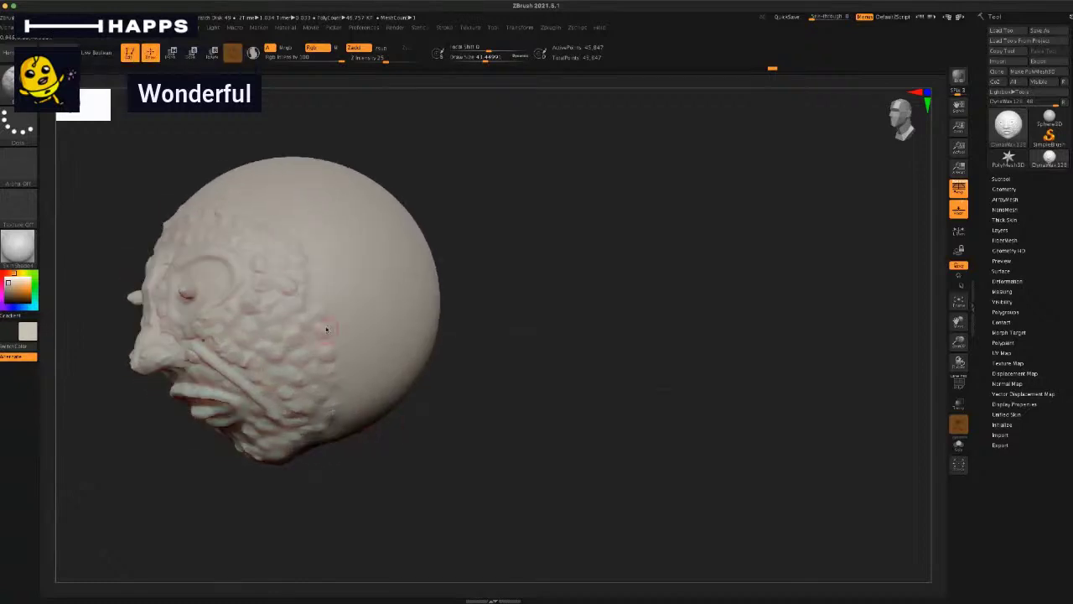
{"action": "left_click_drag", "start_coordinate": [316, 277], "coordinate": [324, 337]}
{"action": "left_click", "coordinate": [281, 314]}
{"action": "left_click_drag", "start_coordinate": [316, 471], "coordinate": [328, 475]}
{"action": "left_click_drag", "start_coordinate": [339, 390], "coordinate": [337, 372]}
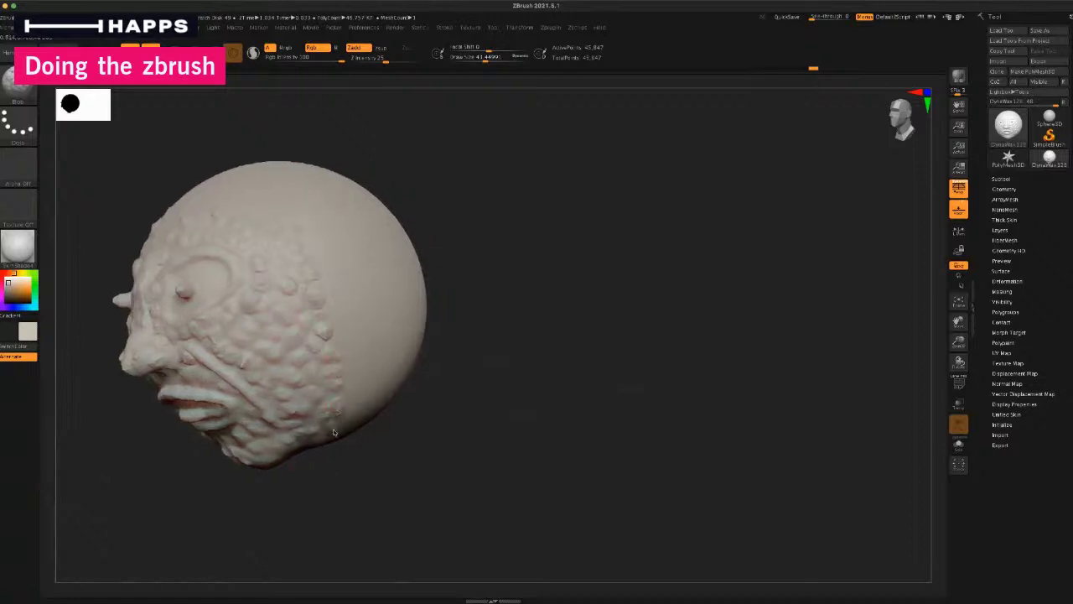
{"action": "mouse_move", "coordinate": [337, 412]}
{"action": "left_mouse_down"}
{"action": "mouse_move", "coordinate": [309, 470]}
{"action": "mouse_move", "coordinate": [323, 471]}
{"action": "left_mouse_up"}
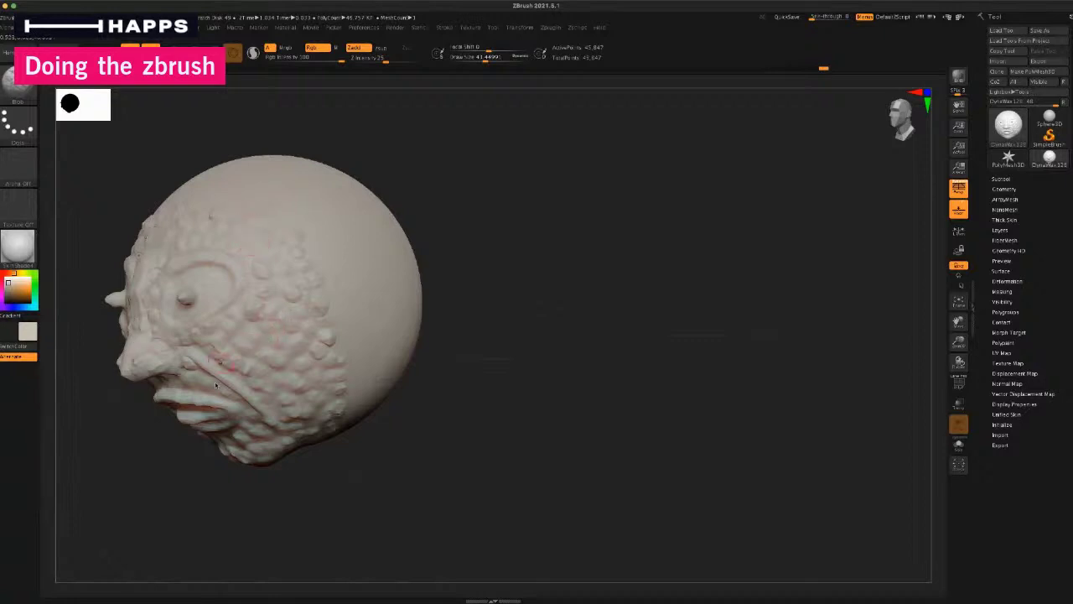
Step: Rework the Blob bumps on the side of the nose, undoing one unwanted stroke
{"action": "mouse_move", "coordinate": [185, 505]}
{"action": "left_mouse_down"}
{"action": "mouse_move", "coordinate": [194, 506]}
{"action": "mouse_move", "coordinate": [185, 481]}
{"action": "left_mouse_up"}
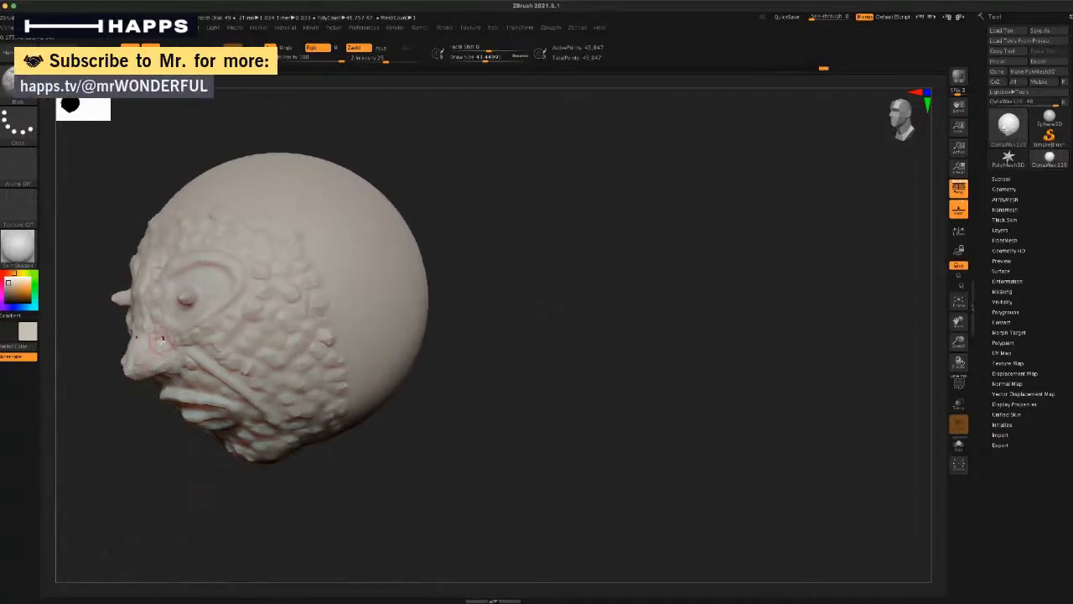
{"action": "left_click_drag", "start_coordinate": [162, 340], "coordinate": [161, 333]}
{"action": "key", "text": "ctrl+z"}
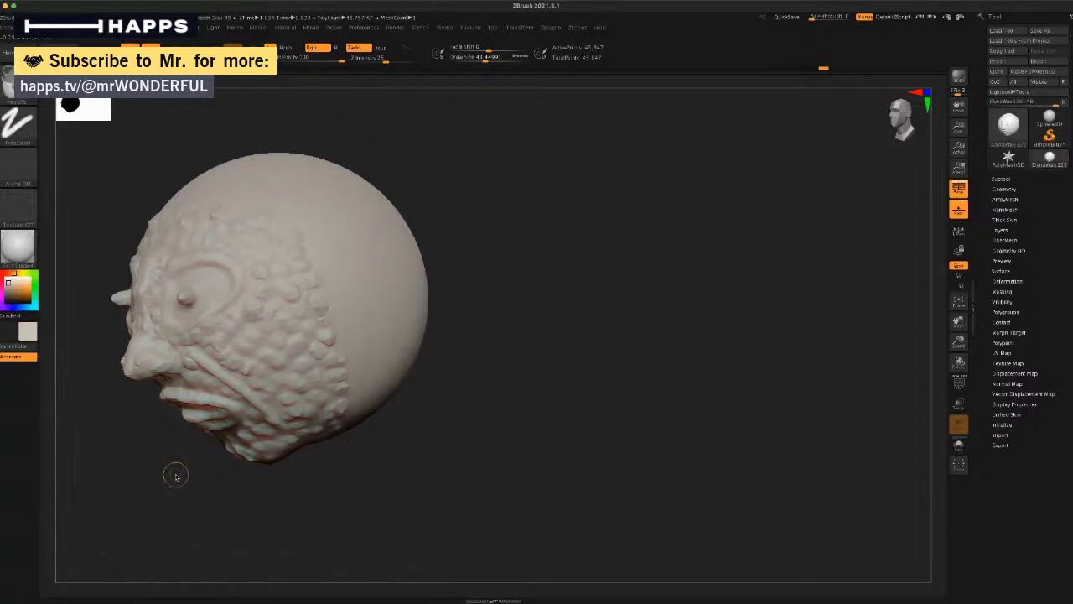
{"action": "left_click_drag", "start_coordinate": [177, 484], "coordinate": [180, 477]}
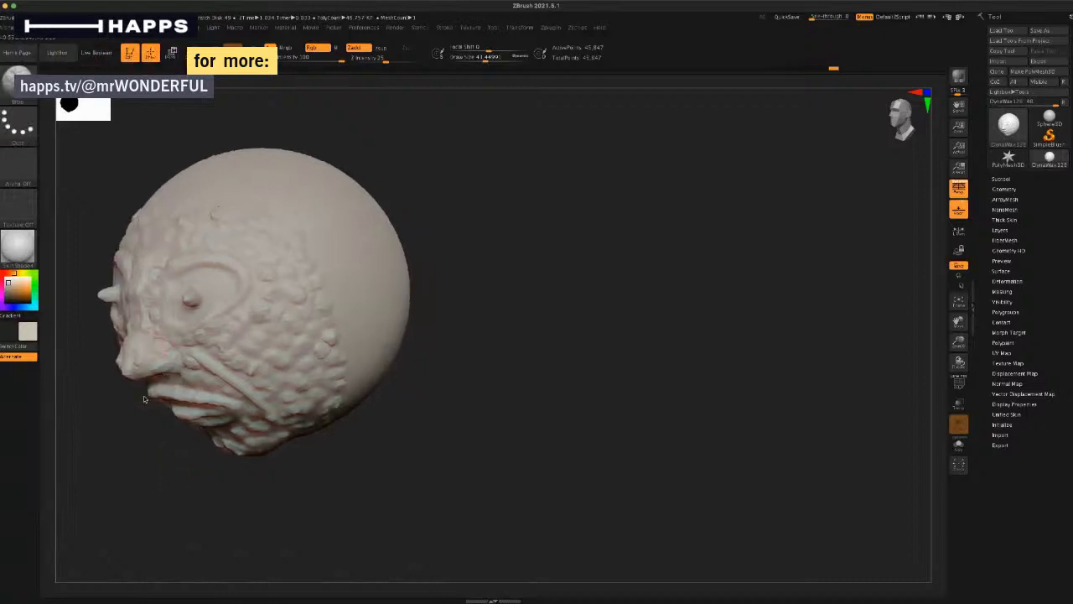
Step: Add small Blob bumps at the back corner of the jaw beneath the outer cheek
{"action": "mouse_move", "coordinate": [489, 210]}
{"action": "left_mouse_down"}
{"action": "mouse_move", "coordinate": [407, 272]}
{"action": "mouse_move", "coordinate": [285, 311]}
{"action": "left_mouse_up"}
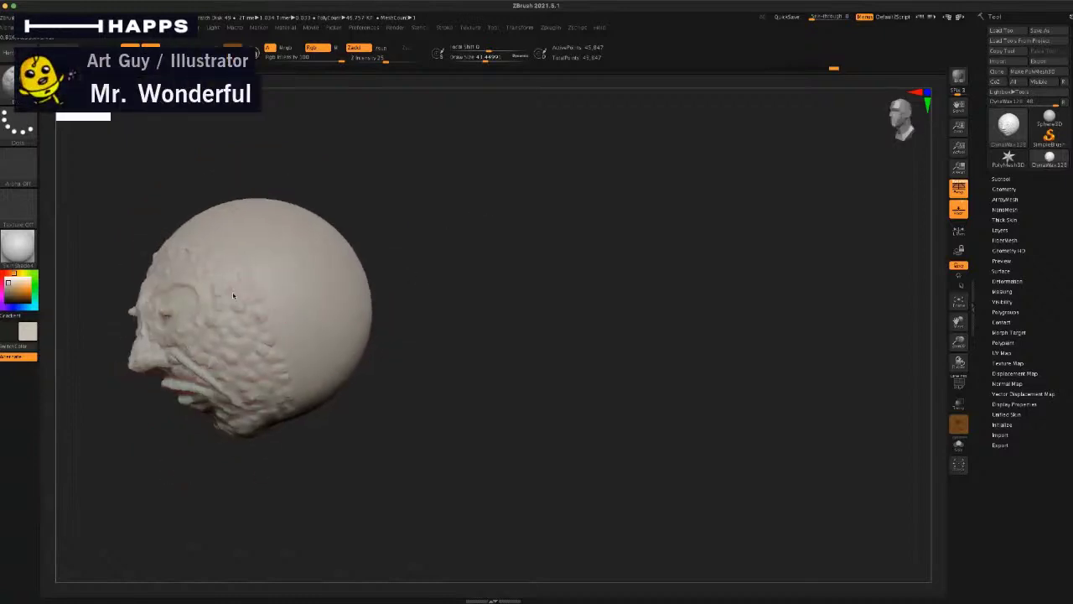
{"action": "left_click", "coordinate": [290, 382]}
{"action": "left_click", "coordinate": [295, 396]}
{"action": "left_click_drag", "start_coordinate": [294, 426], "coordinate": [308, 425]}
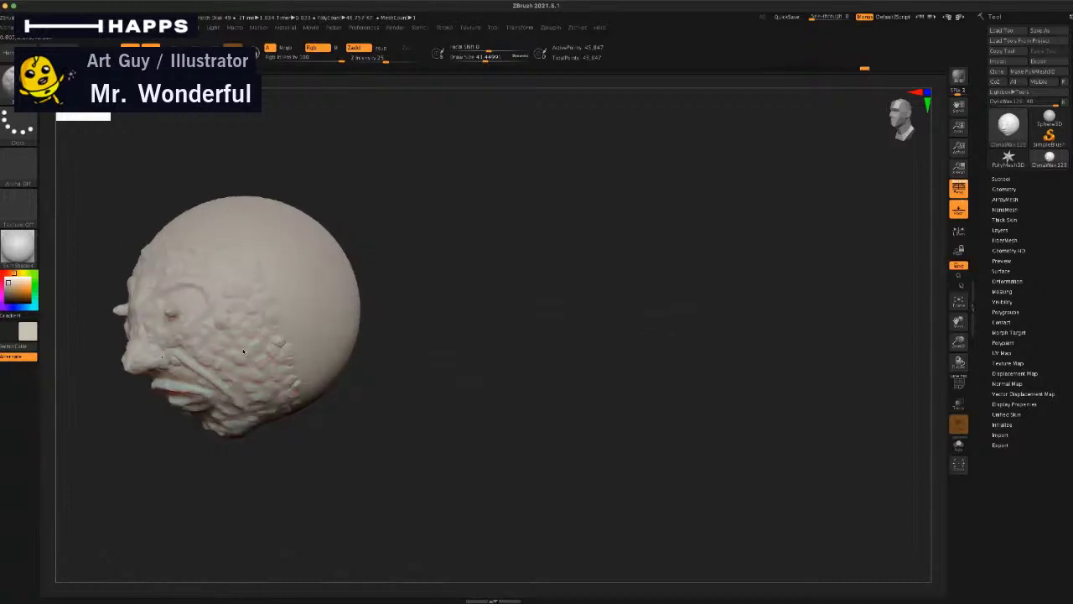
Step: Add Blob bumps around the temple and along the underside of the chin
{"action": "mouse_move", "coordinate": [244, 353]}
{"action": "right_mouse_down"}
{"action": "mouse_move", "coordinate": [280, 428]}
{"action": "mouse_move", "coordinate": [286, 343]}
{"action": "mouse_move", "coordinate": [254, 304]}
{"action": "right_mouse_up"}
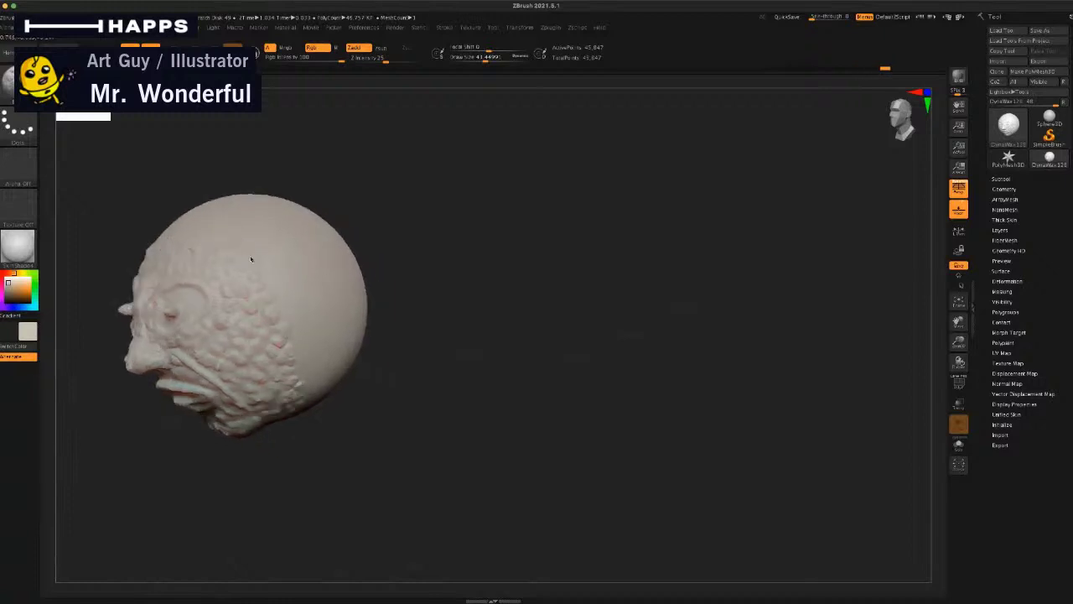
{"action": "mouse_move", "coordinate": [302, 438]}
{"action": "right_mouse_down"}
{"action": "mouse_move", "coordinate": [303, 429]}
{"action": "mouse_move", "coordinate": [264, 427]}
{"action": "right_mouse_up"}
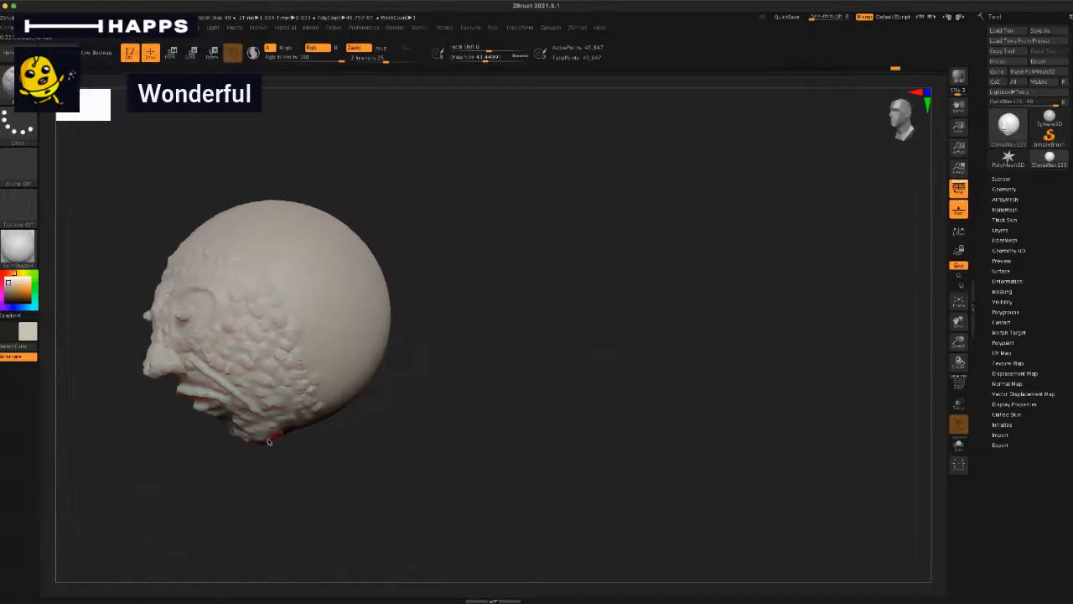
{"action": "left_click_drag", "start_coordinate": [280, 451], "coordinate": [331, 452]}
Step: Spread Blob bumps higher across the forehead and around both eyes, undoing and redoing the last stroke
{"action": "mouse_move", "coordinate": [152, 433]}
{"action": "right_mouse_down"}
{"action": "mouse_move", "coordinate": [151, 455]}
{"action": "mouse_move", "coordinate": [224, 260]}
{"action": "right_mouse_up"}
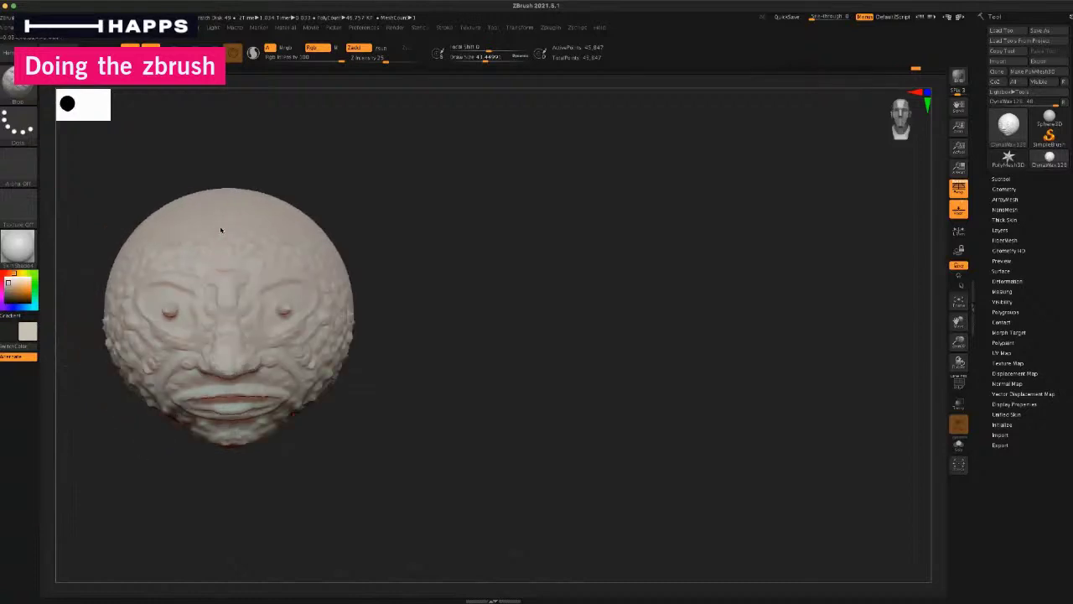
{"action": "left_click", "coordinate": [169, 328]}
{"action": "key", "text": "ctrl+z"}
{"action": "key", "text": "ctrl+shift+z"}
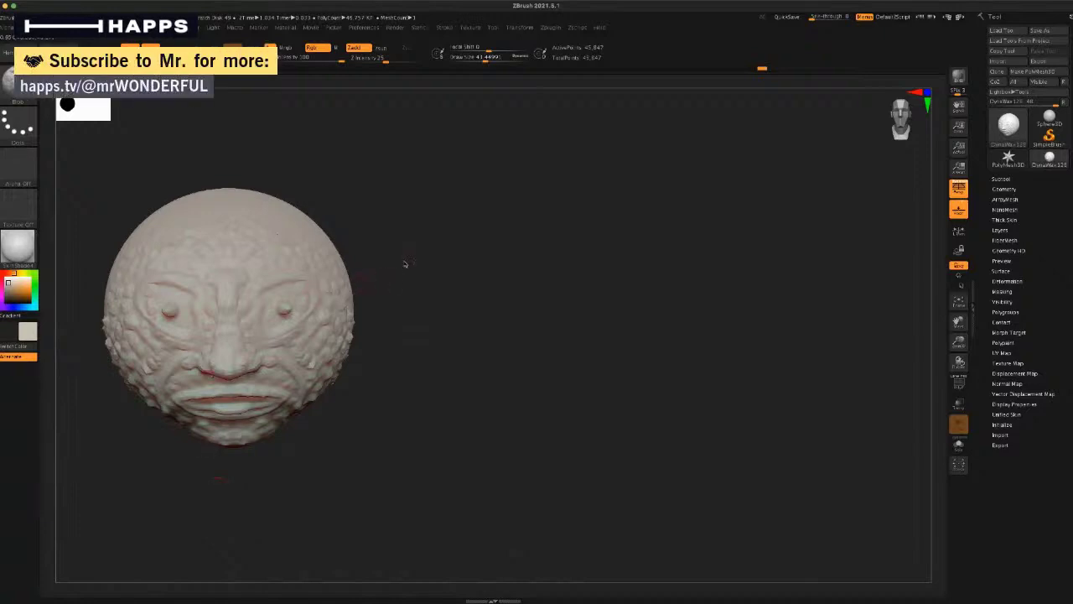
Step: Thicken the Blob bumps along the outer cheek where the texture meets the smooth back of the head
{"action": "left_click_drag", "start_coordinate": [409, 260], "coordinate": [350, 278]}
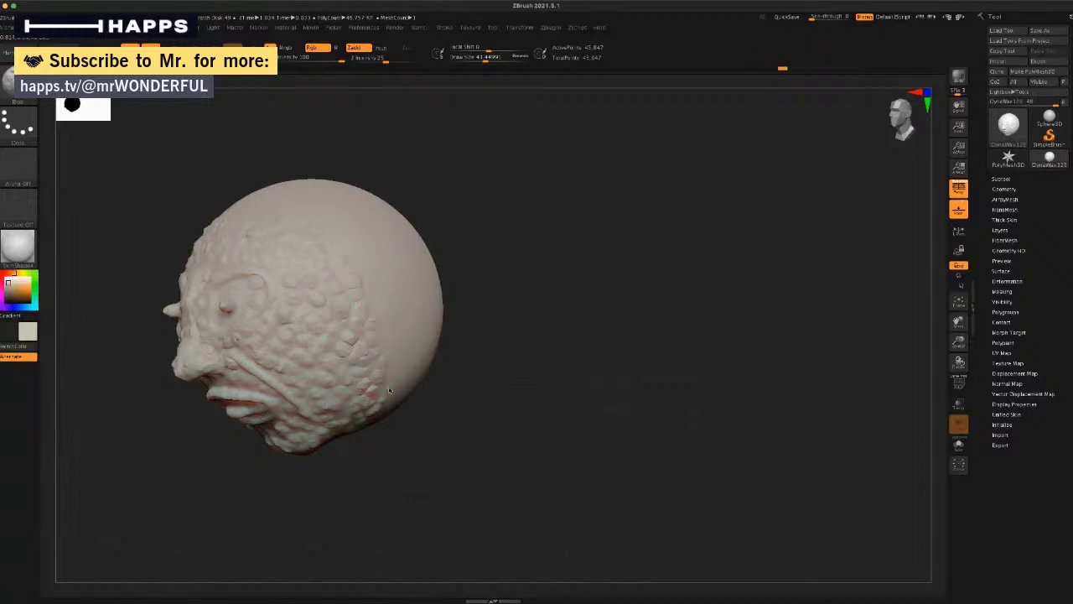
{"action": "mouse_move", "coordinate": [397, 442]}
{"action": "left_mouse_down"}
{"action": "mouse_move", "coordinate": [380, 447]}
{"action": "mouse_move", "coordinate": [406, 443]}
{"action": "left_mouse_up"}
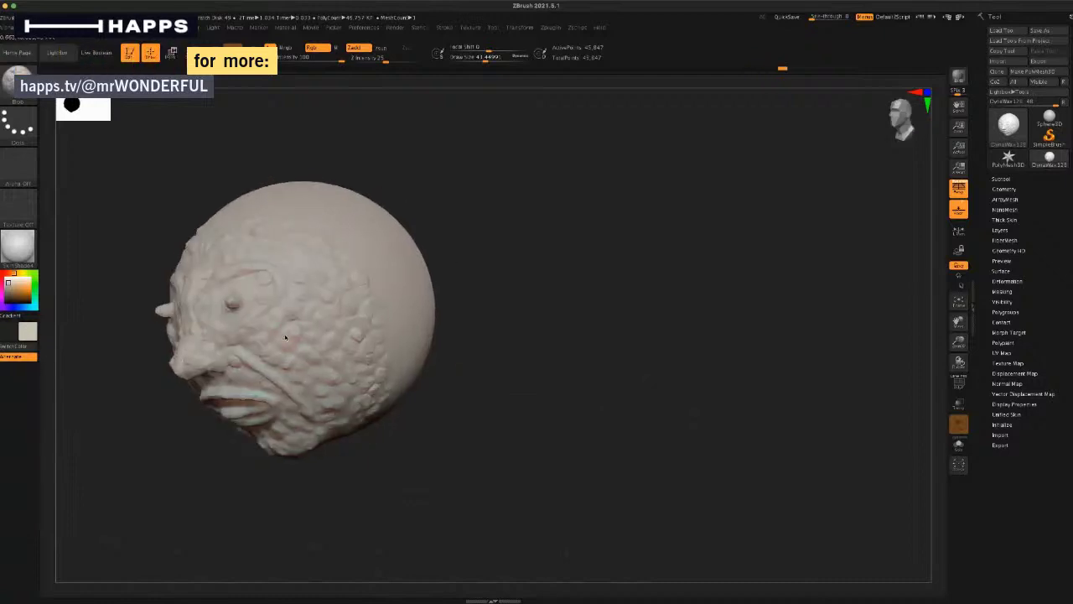
Step: Add Blob bumps over the cheek, beside the nose, above the upper lip and across the chin
{"action": "left_click_drag", "start_coordinate": [285, 337], "coordinate": [291, 328]}
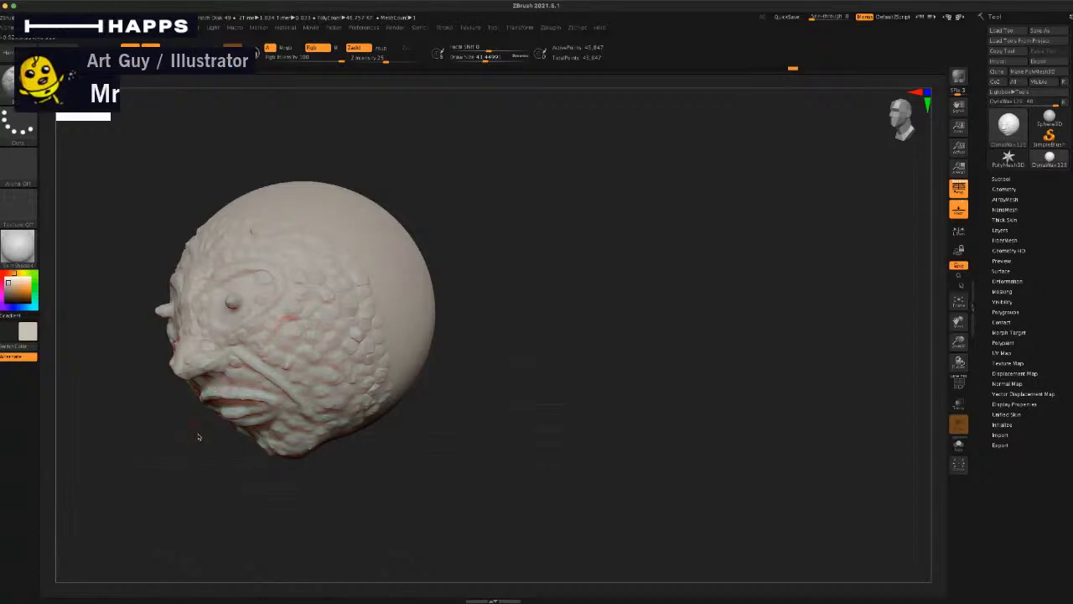
{"action": "mouse_move", "coordinate": [200, 470]}
{"action": "left_mouse_down"}
{"action": "mouse_move", "coordinate": [213, 467]}
{"action": "mouse_move", "coordinate": [239, 388]}
{"action": "left_mouse_up"}
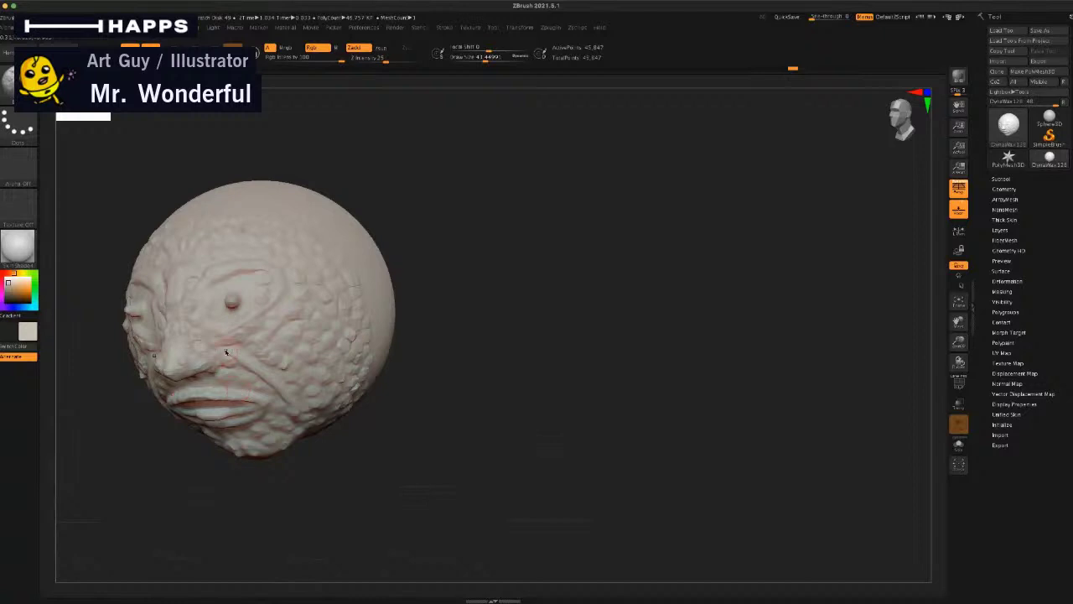
{"action": "mouse_move", "coordinate": [178, 460]}
{"action": "left_mouse_down"}
{"action": "mouse_move", "coordinate": [179, 432]}
{"action": "mouse_move", "coordinate": [170, 456]}
{"action": "mouse_move", "coordinate": [210, 491]}
{"action": "mouse_move", "coordinate": [204, 479]}
{"action": "mouse_move", "coordinate": [230, 470]}
{"action": "mouse_move", "coordinate": [223, 460]}
{"action": "mouse_move", "coordinate": [204, 488]}
{"action": "mouse_move", "coordinate": [182, 377]}
{"action": "left_mouse_up"}
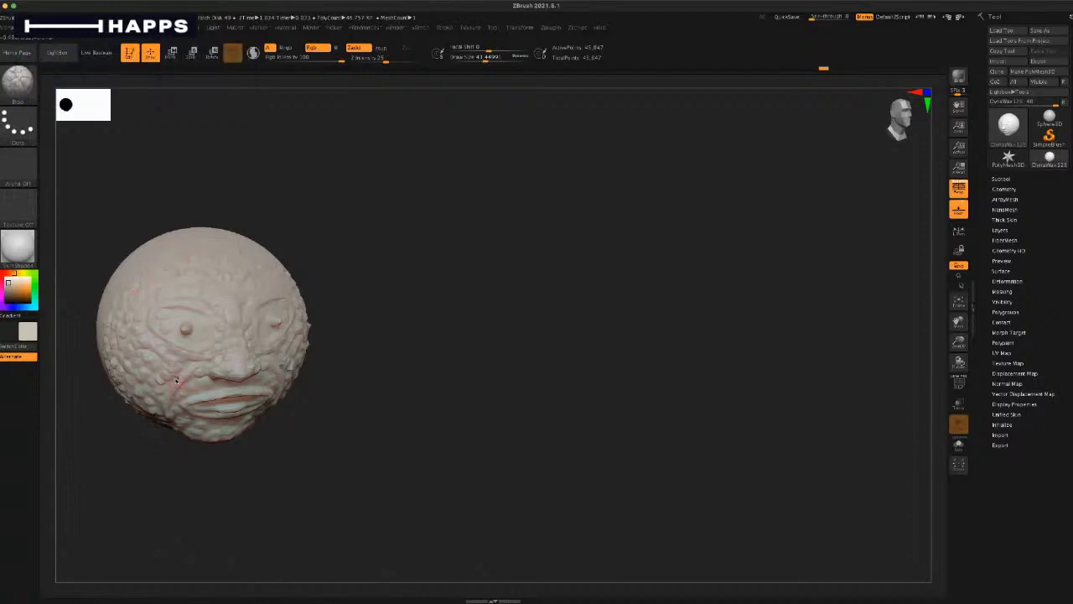
{"action": "left_click_drag", "start_coordinate": [185, 461], "coordinate": [205, 486]}
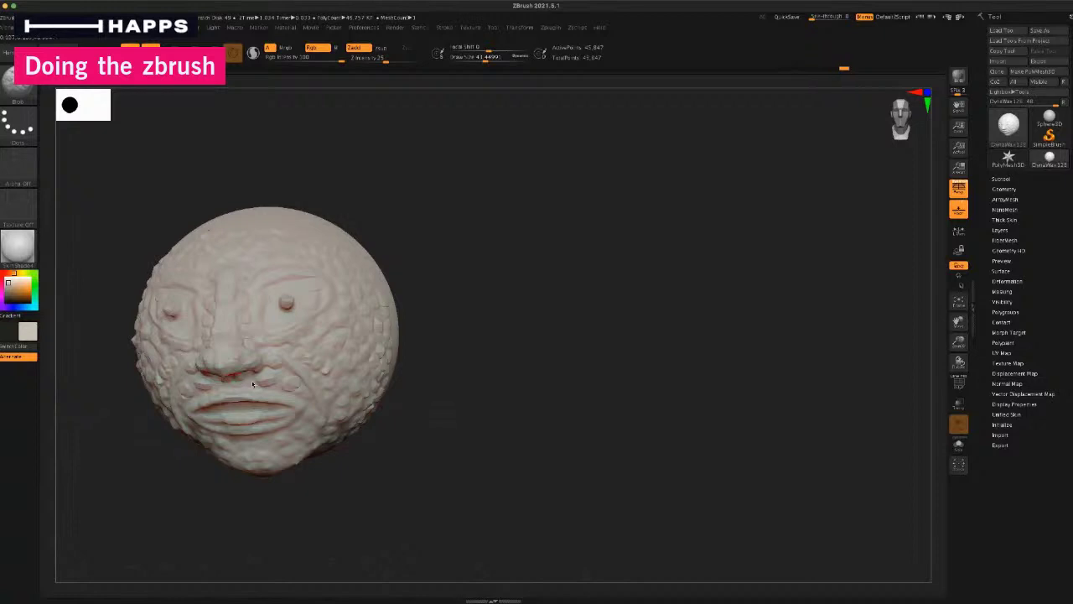
{"action": "left_click_drag", "start_coordinate": [209, 391], "coordinate": [189, 391]}
{"action": "left_click_drag", "start_coordinate": [239, 430], "coordinate": [239, 439]}
{"action": "left_click_drag", "start_coordinate": [245, 497], "coordinate": [199, 495]}
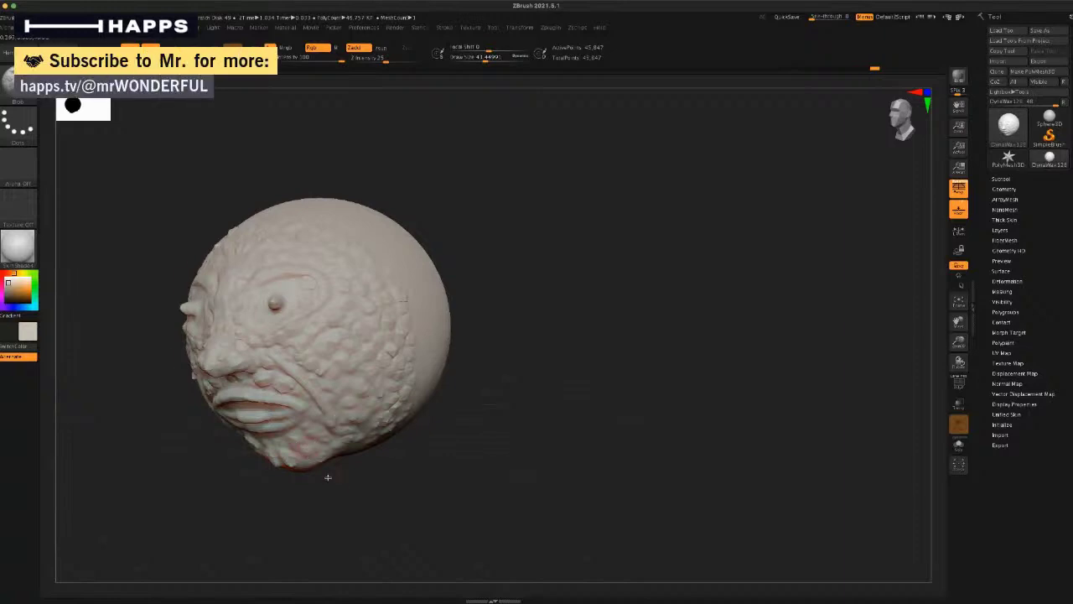
Step: Extend the Blob bumps over the lower jaw, the back edge of the cheek, the temple and the upper forehead
{"action": "mouse_move", "coordinate": [310, 446]}
{"action": "left_mouse_down"}
{"action": "mouse_move", "coordinate": [349, 494]}
{"action": "mouse_move", "coordinate": [323, 484]}
{"action": "left_mouse_up"}
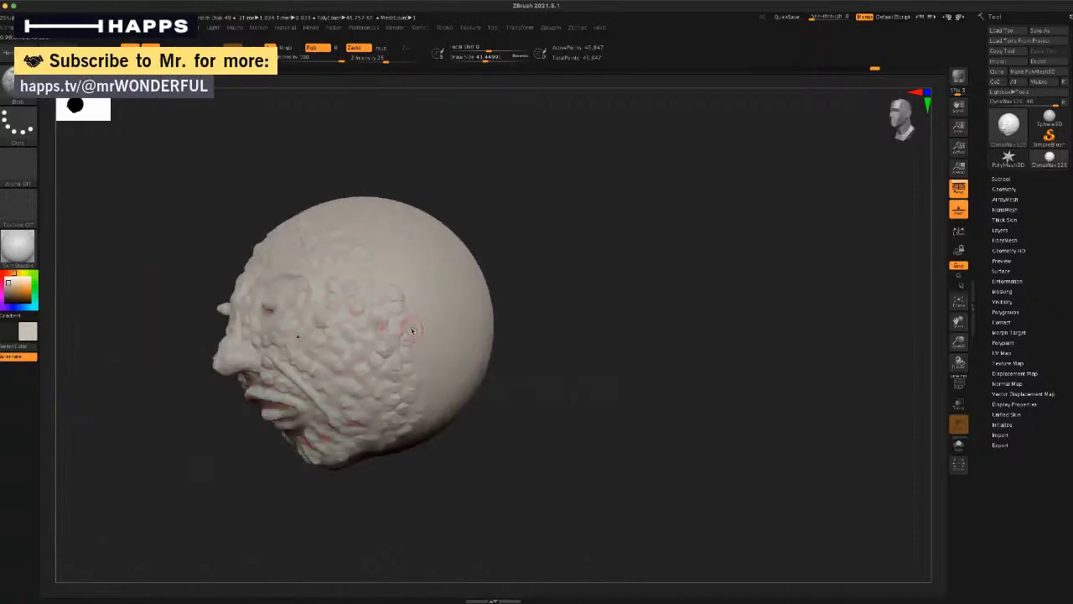
{"action": "left_click_drag", "start_coordinate": [415, 315], "coordinate": [413, 307]}
{"action": "left_click_drag", "start_coordinate": [398, 270], "coordinate": [386, 267]}
{"action": "left_click_drag", "start_coordinate": [370, 198], "coordinate": [383, 185]}
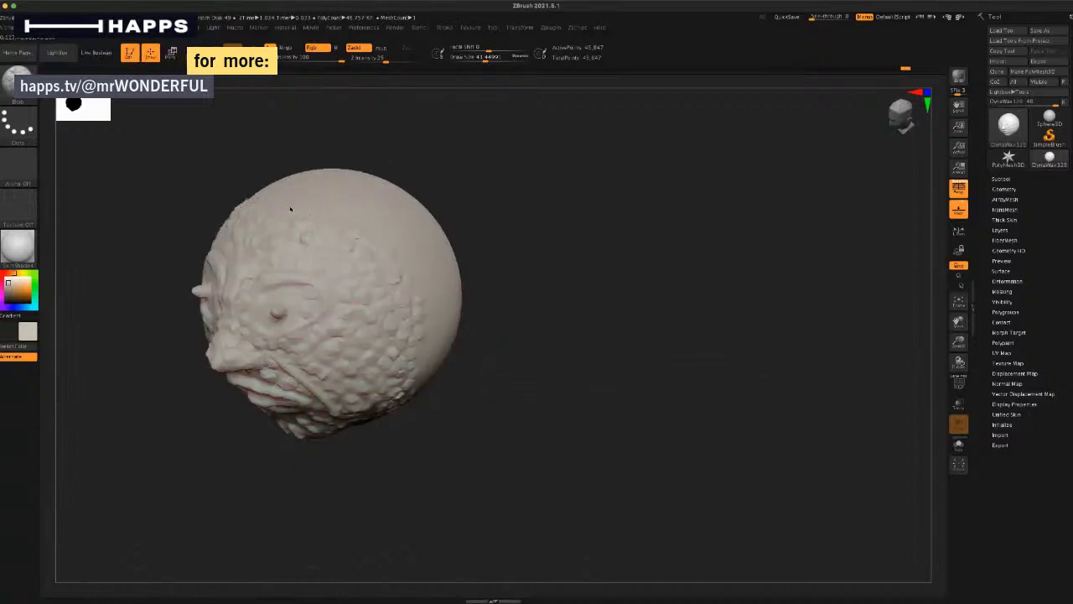
{"action": "left_click_drag", "start_coordinate": [294, 208], "coordinate": [314, 209]}
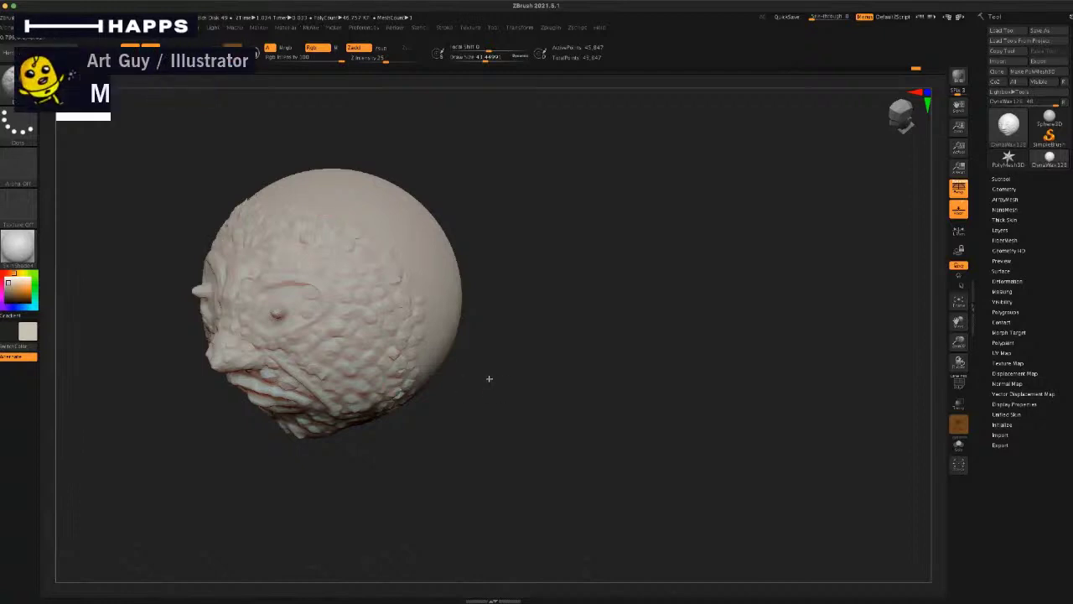
{"action": "mouse_move", "coordinate": [489, 376]}
{"action": "left_mouse_down"}
{"action": "mouse_move", "coordinate": [424, 407]}
{"action": "mouse_move", "coordinate": [450, 405]}
{"action": "left_mouse_up"}
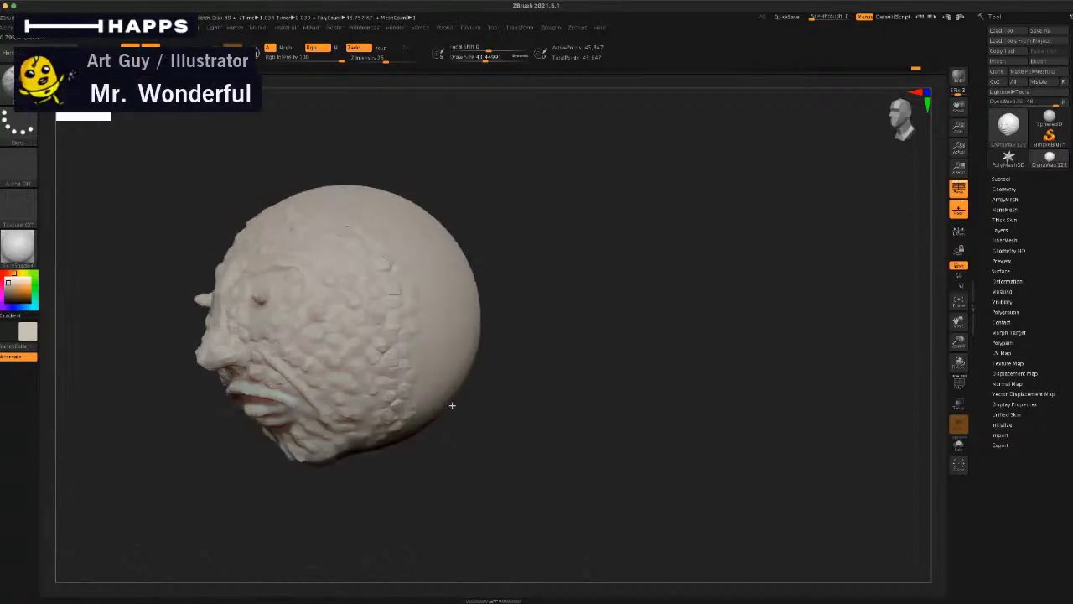
Step: Fill the back edge of the cheek and the rear corner of the jaw with more Blob bumps
{"action": "left_click_drag", "start_coordinate": [418, 359], "coordinate": [409, 410]}
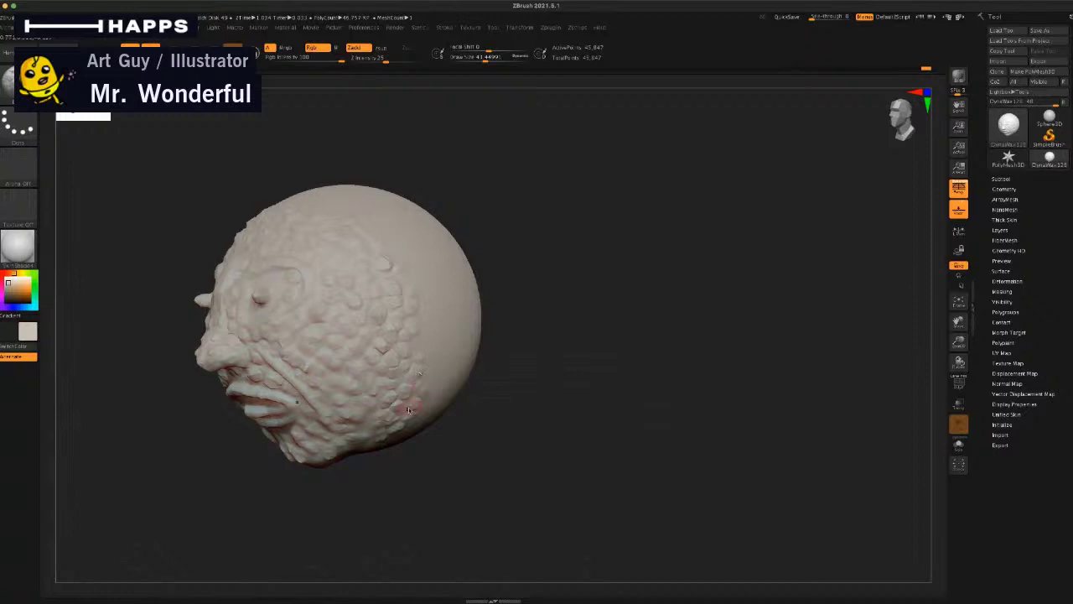
{"action": "left_click_drag", "start_coordinate": [403, 455], "coordinate": [386, 453]}
{"action": "left_click_drag", "start_coordinate": [369, 411], "coordinate": [356, 423]}
{"action": "left_click_drag", "start_coordinate": [373, 471], "coordinate": [387, 481]}
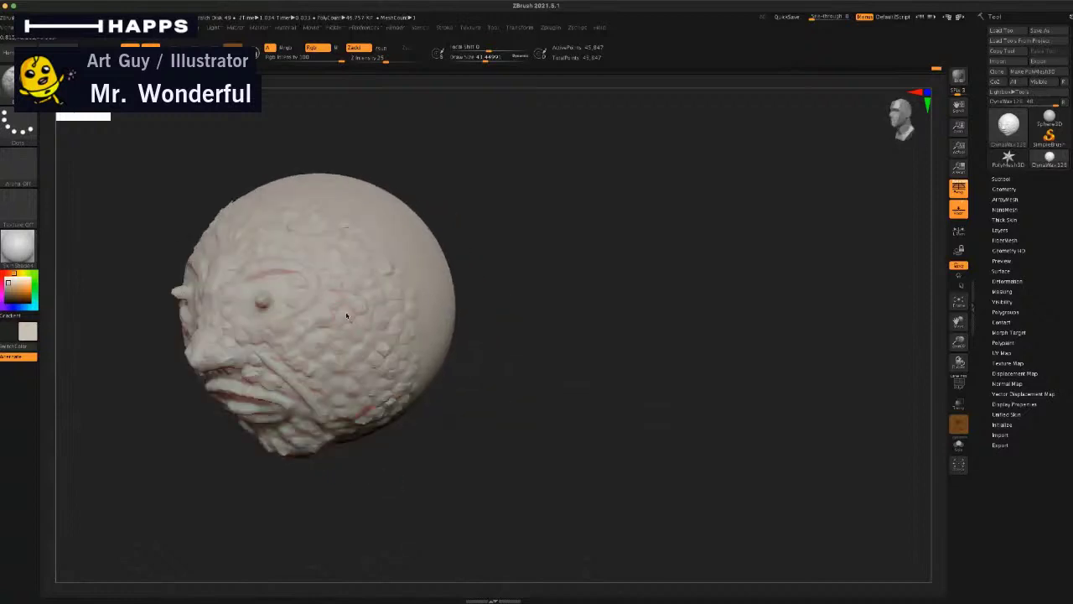
{"action": "left_click_drag", "start_coordinate": [309, 431], "coordinate": [350, 472]}
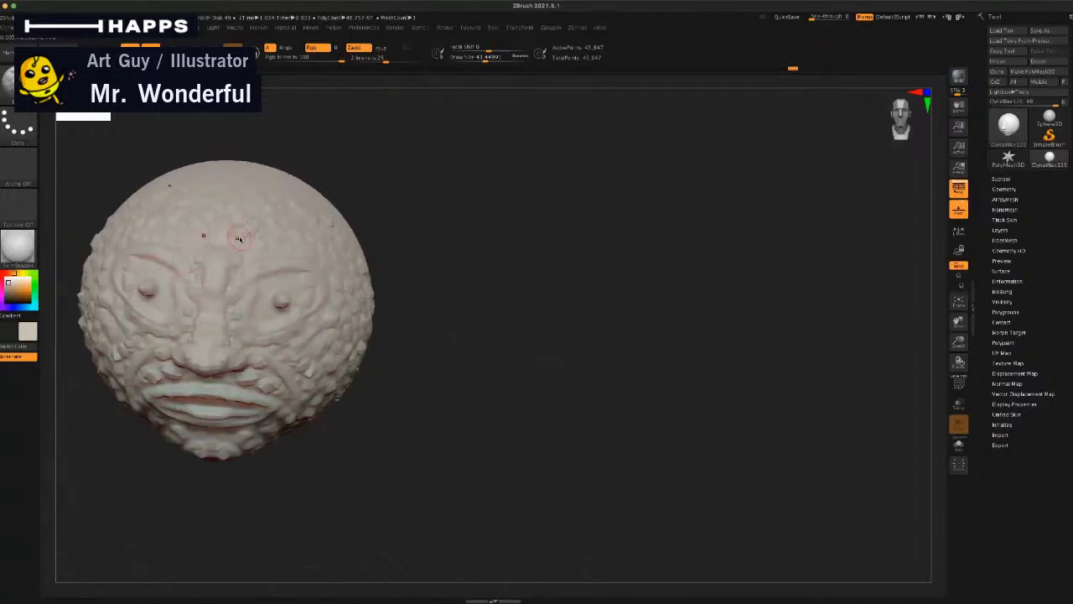
Step: Enlarge the brush and mask a round patch on the underside of the head, just behind the chin
{"action": "mouse_move", "coordinate": [199, 484]}
{"action": "left_mouse_down"}
{"action": "mouse_move", "coordinate": [390, 433]}
{"action": "mouse_move", "coordinate": [518, 328]}
{"action": "mouse_move", "coordinate": [469, 362]}
{"action": "mouse_move", "coordinate": [436, 441]}
{"action": "mouse_move", "coordinate": [415, 423]}
{"action": "mouse_move", "coordinate": [469, 420]}
{"action": "mouse_move", "coordinate": [459, 431]}
{"action": "mouse_move", "coordinate": [443, 374]}
{"action": "mouse_move", "coordinate": [403, 377]}
{"action": "mouse_move", "coordinate": [404, 355]}
{"action": "mouse_move", "coordinate": [441, 360]}
{"action": "mouse_move", "coordinate": [448, 321]}
{"action": "mouse_move", "coordinate": [430, 363]}
{"action": "mouse_move", "coordinate": [429, 334]}
{"action": "left_mouse_up"}
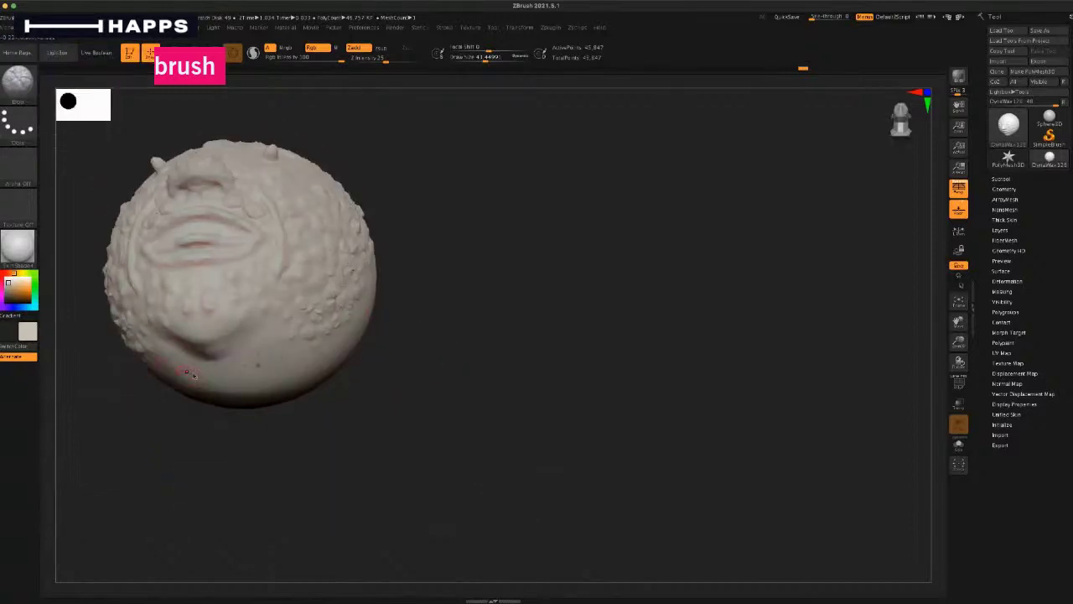
{"action": "left_click", "coordinate": [515, 29]}
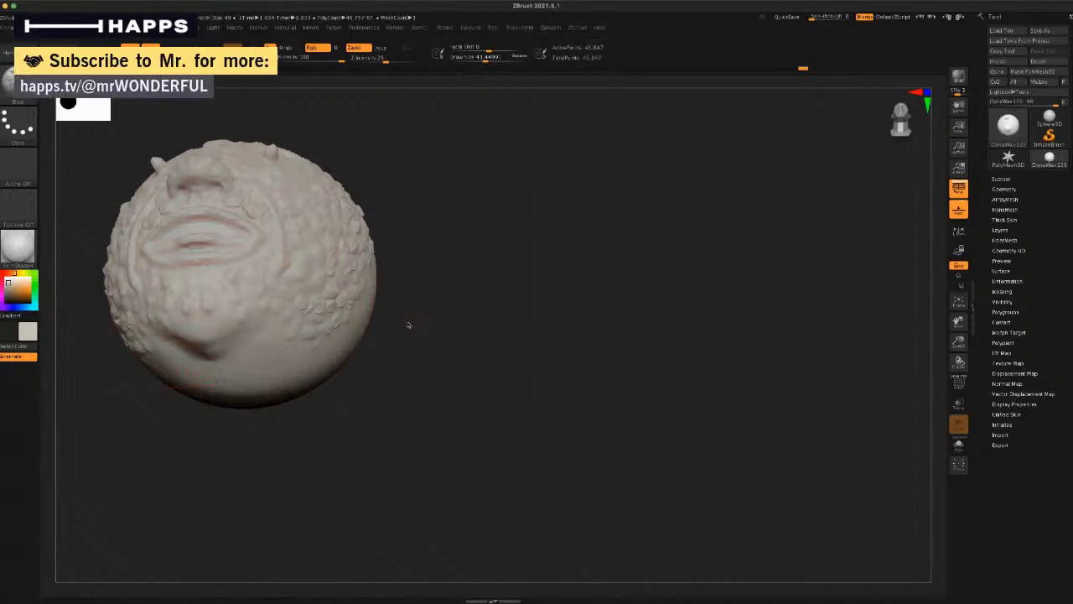
{"action": "key", "text": "space"}
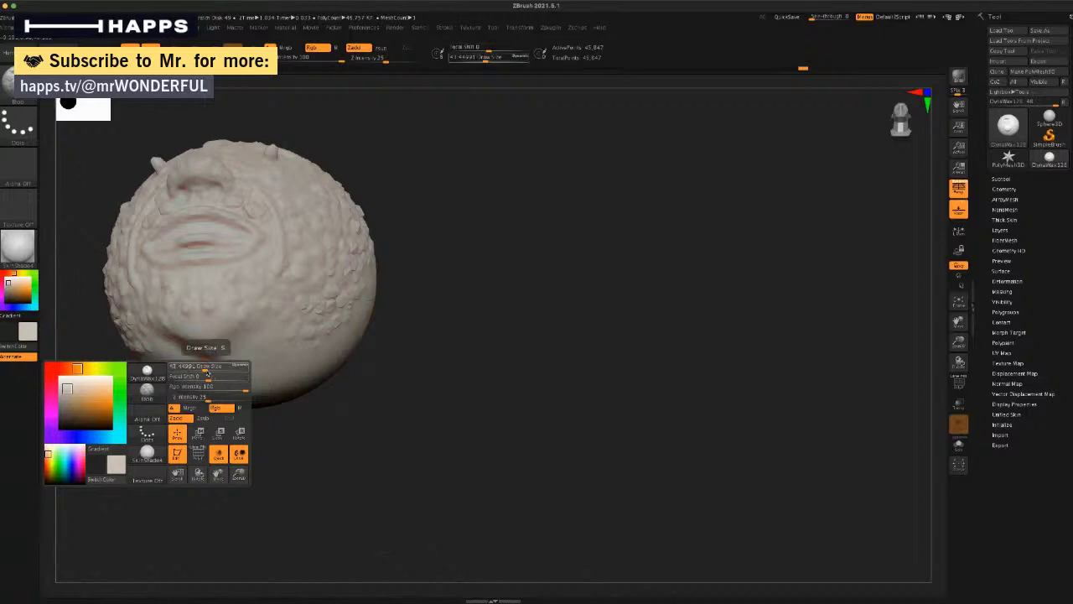
{"action": "left_click_drag", "start_coordinate": [208, 370], "coordinate": [212, 370]}
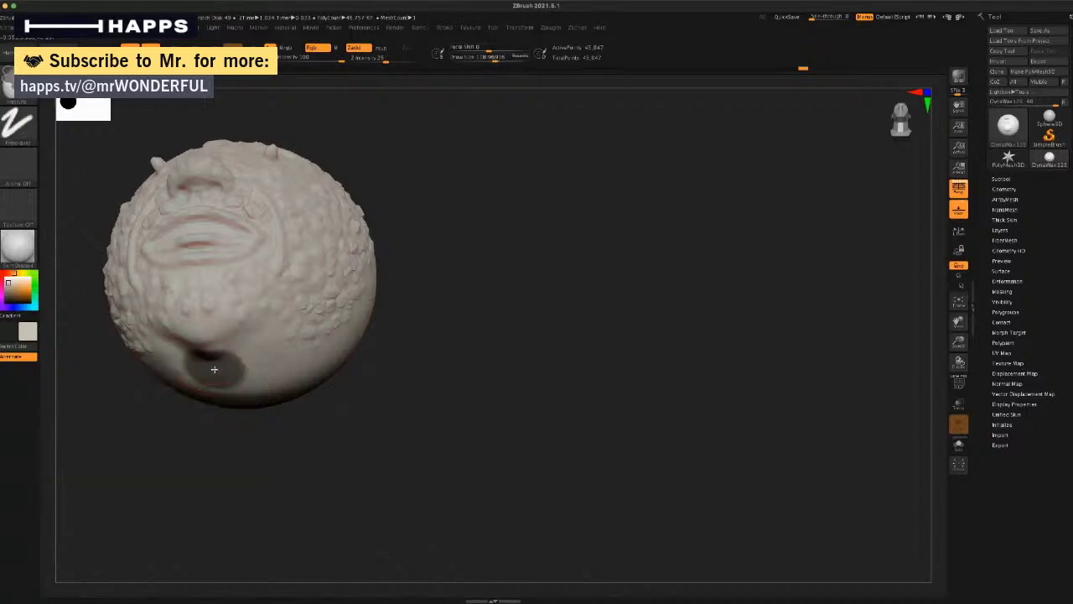
{"action": "mouse_move", "coordinate": [197, 444]}
{"action": "left_mouse_down"}
{"action": "mouse_move", "coordinate": [184, 458]}
{"action": "mouse_move", "coordinate": [198, 458]}
{"action": "left_mouse_up"}
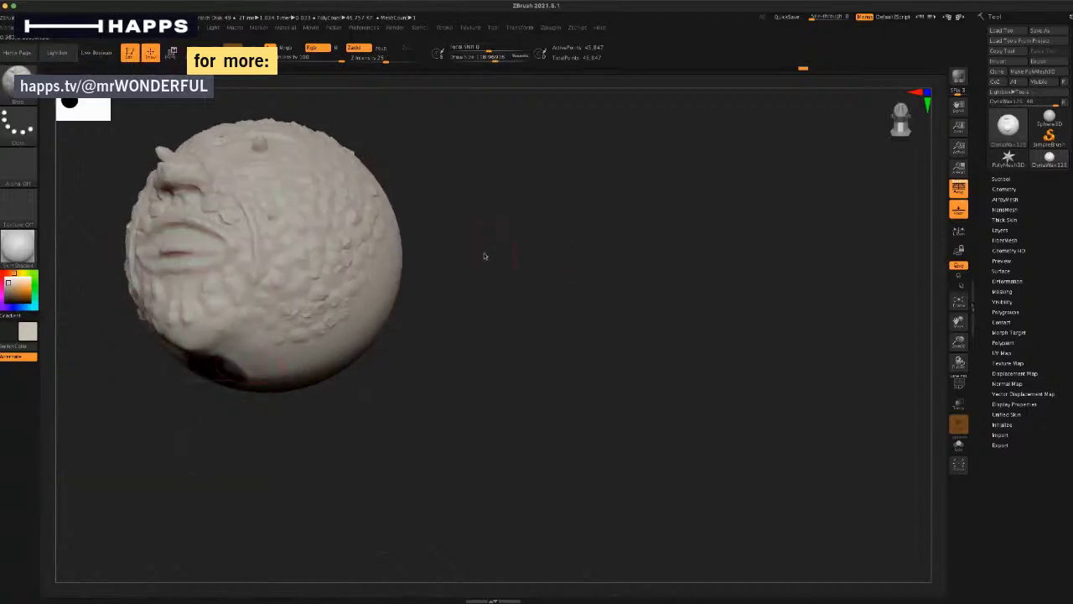
Step: Pull the head away from the masked patch with the Move gizmo to form a neck, and clear the mask
{"action": "left_click", "coordinate": [22, 82]}
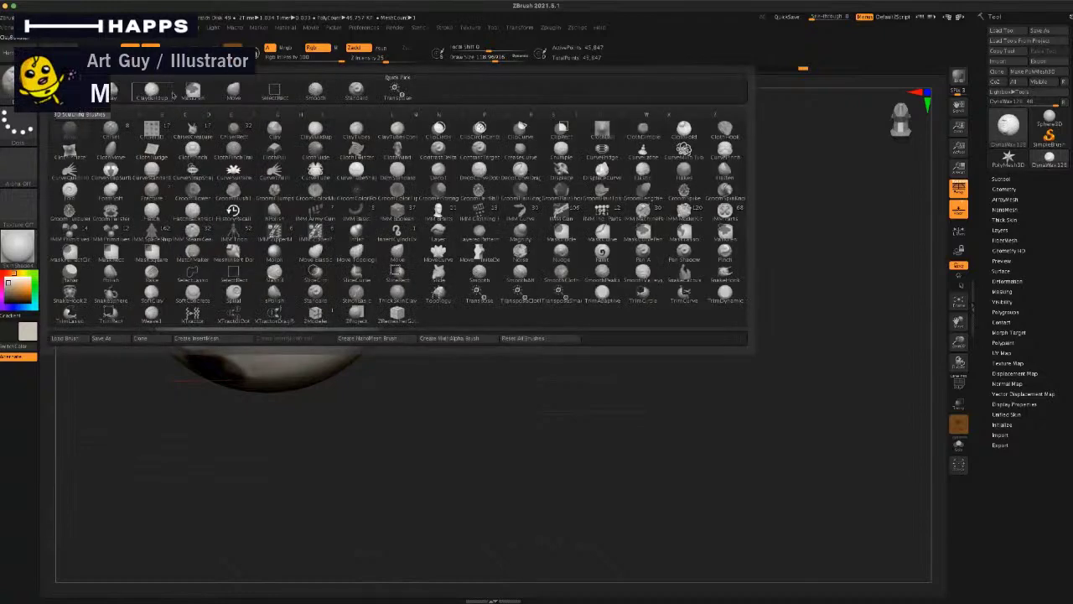
{"action": "left_click", "coordinate": [245, 265]}
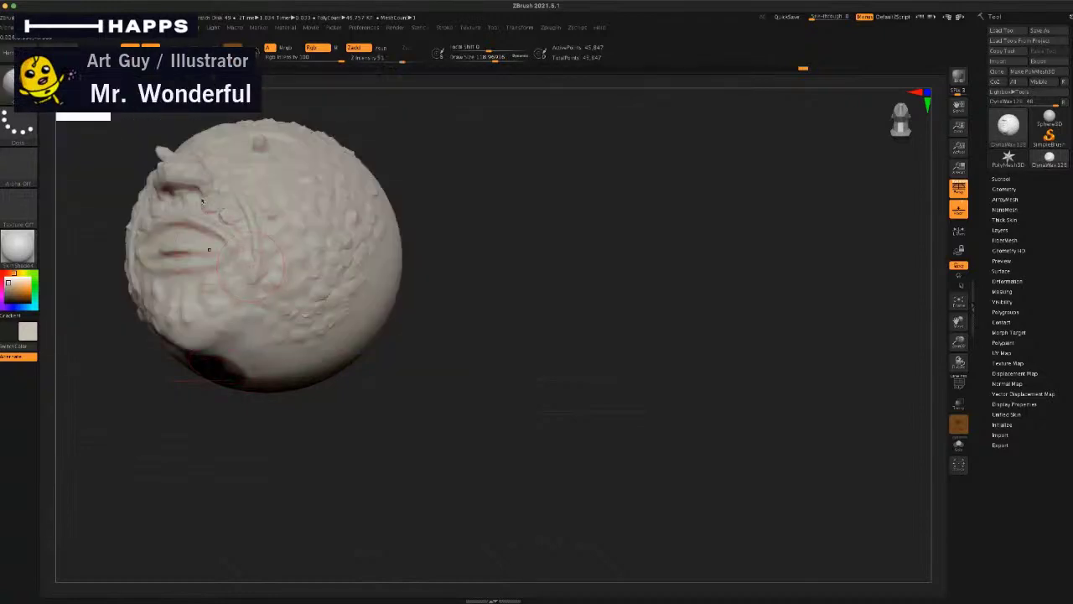
{"action": "key", "text": "w"}
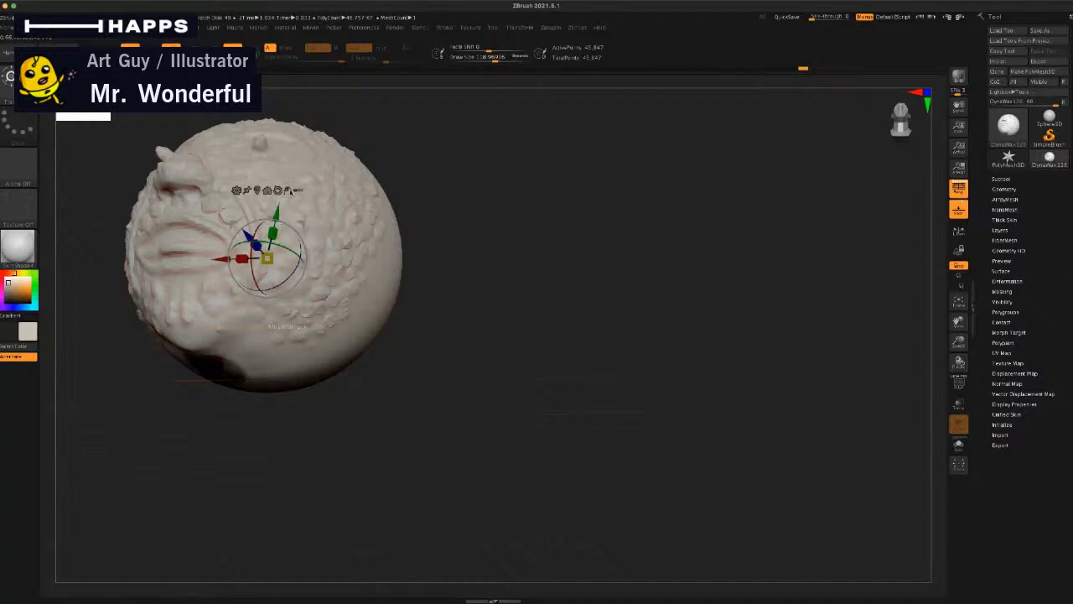
{"action": "left_click", "coordinate": [259, 192]}
{"action": "left_click_drag", "start_coordinate": [270, 209], "coordinate": [302, 149]}
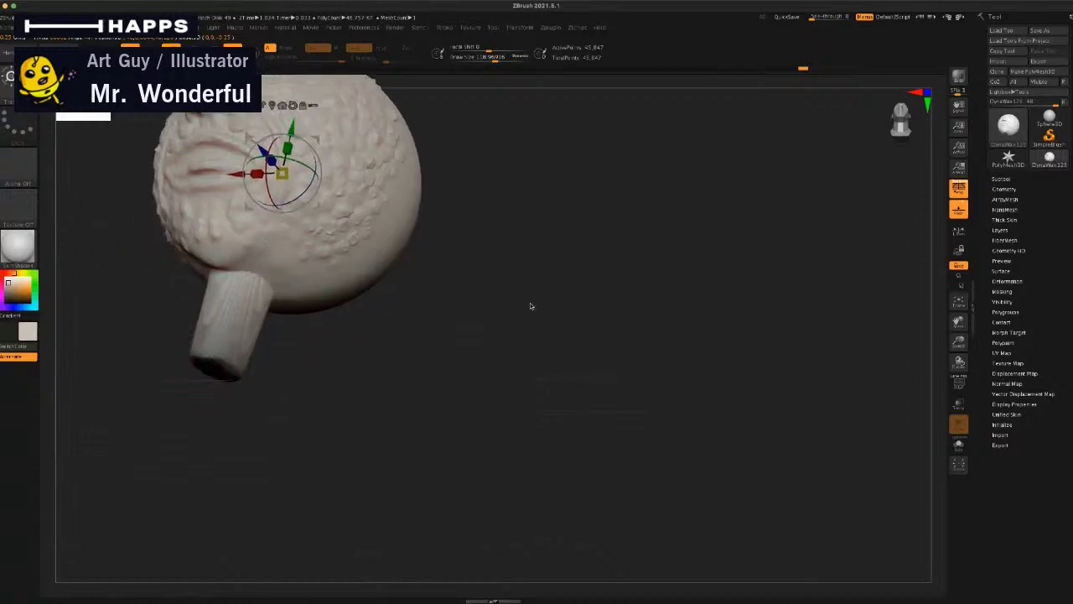
{"action": "mouse_move", "coordinate": [530, 306]}
{"action": "left_mouse_down"}
{"action": "mouse_move", "coordinate": [503, 311]}
{"action": "mouse_move", "coordinate": [436, 389]}
{"action": "mouse_move", "coordinate": [467, 393]}
{"action": "mouse_move", "coordinate": [378, 367]}
{"action": "mouse_move", "coordinate": [402, 414]}
{"action": "mouse_move", "coordinate": [378, 368]}
{"action": "left_mouse_up"}
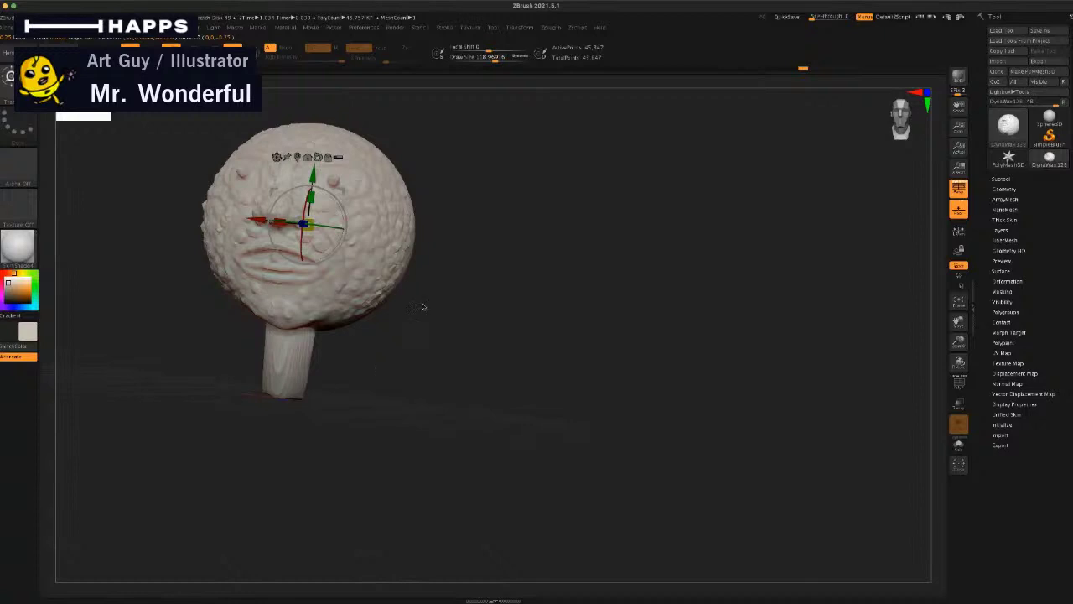
{"action": "left_click_drag", "start_coordinate": [482, 240], "coordinate": [509, 296], "text": "ctrl"}
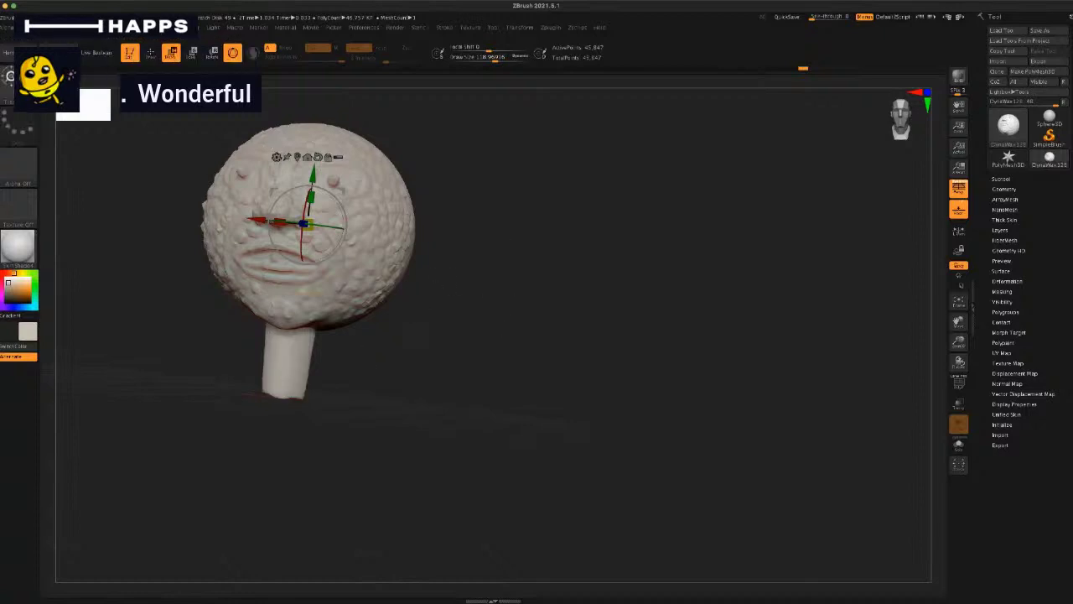
Step: Adjust the head around the neck with the Move brush and remesh the model with DynaMesh
{"action": "left_click", "coordinate": [152, 56]}
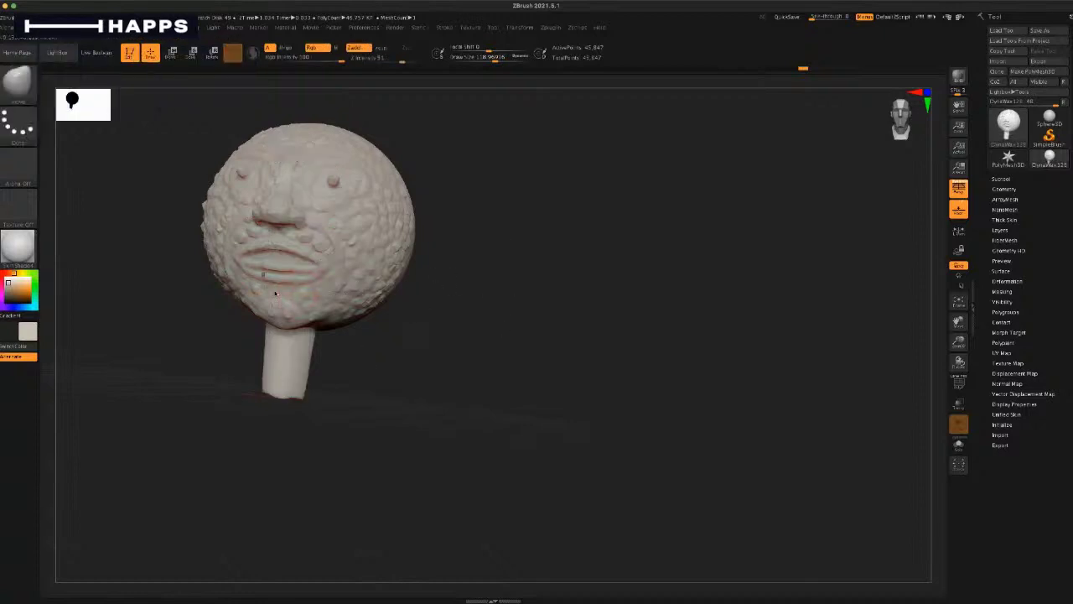
{"action": "mouse_move", "coordinate": [217, 384]}
{"action": "left_mouse_down"}
{"action": "mouse_move", "coordinate": [223, 429]}
{"action": "mouse_move", "coordinate": [281, 435]}
{"action": "mouse_move", "coordinate": [313, 247]}
{"action": "left_mouse_up"}
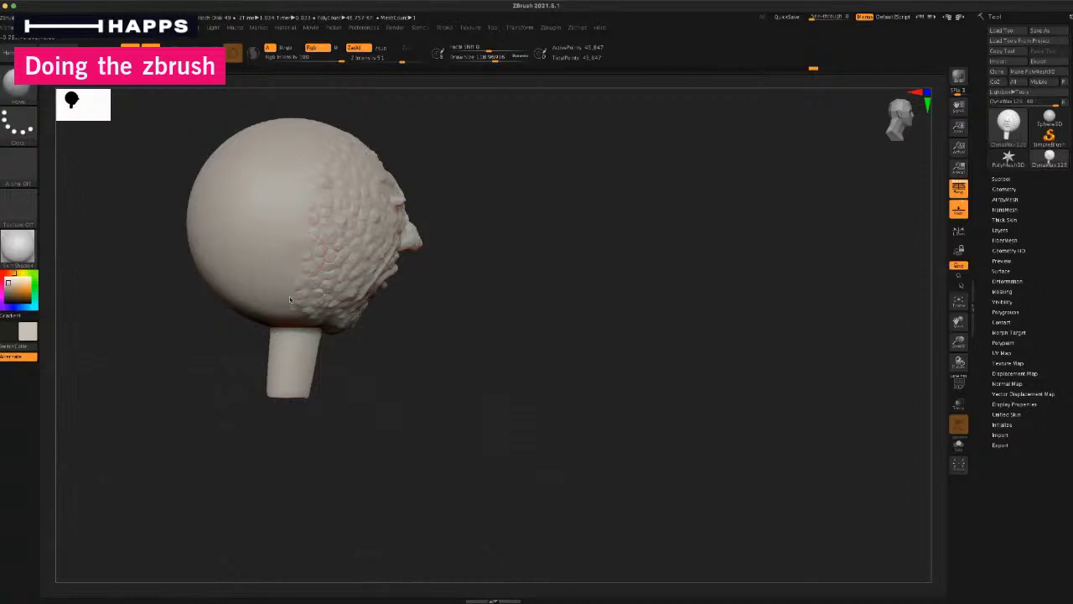
{"action": "mouse_move", "coordinate": [285, 309]}
{"action": "left_mouse_down"}
{"action": "mouse_move", "coordinate": [210, 386]}
{"action": "mouse_move", "coordinate": [173, 376]}
{"action": "left_mouse_up"}
{"action": "mouse_move", "coordinate": [570, 199]}
{"action": "left_mouse_down"}
{"action": "mouse_move", "coordinate": [539, 223]}
{"action": "mouse_move", "coordinate": [585, 207]}
{"action": "mouse_move", "coordinate": [484, 311]}
{"action": "mouse_move", "coordinate": [503, 270]}
{"action": "left_mouse_up"}
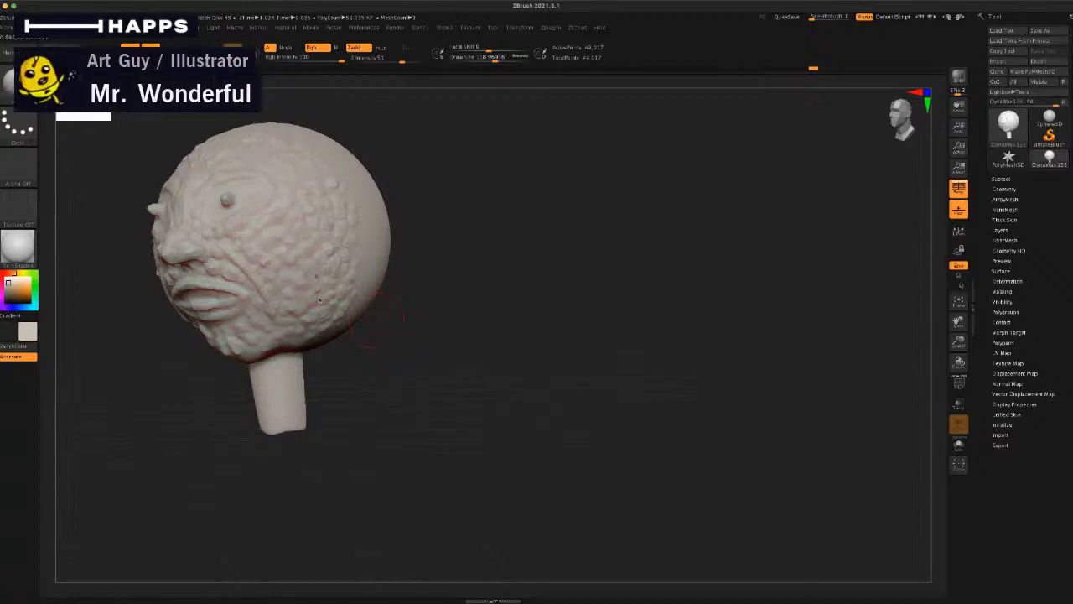
{"action": "mouse_move", "coordinate": [325, 361]}
{"action": "left_mouse_down"}
{"action": "mouse_move", "coordinate": [364, 393]}
{"action": "mouse_move", "coordinate": [421, 372]}
{"action": "mouse_move", "coordinate": [389, 375]}
{"action": "left_mouse_up"}
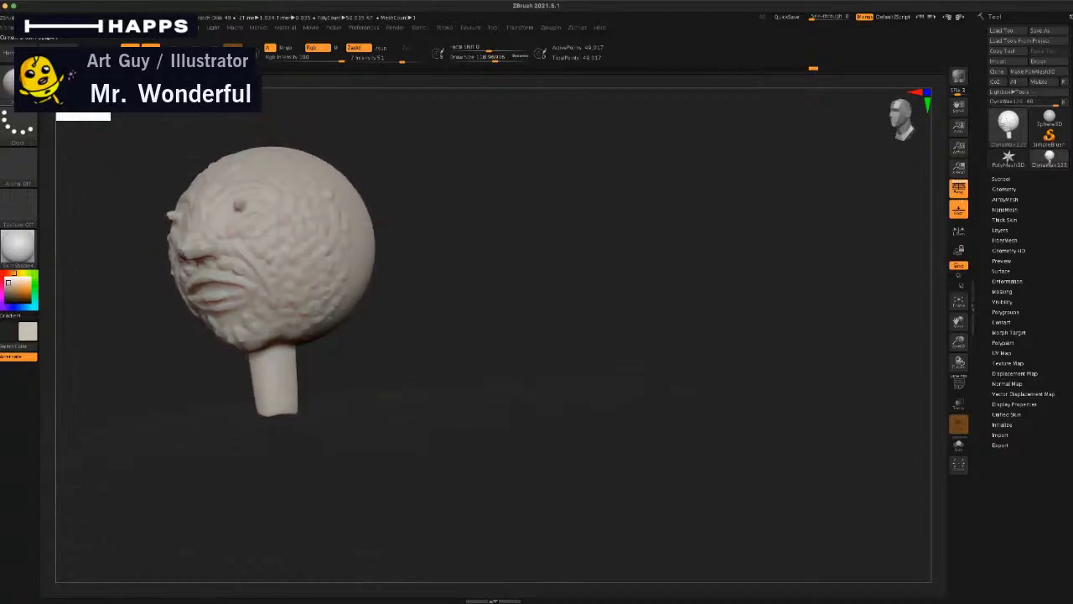
Step: Choose the Standard brush with a draw size of about 48 and mask a small round patch on the side of the neck
{"action": "key", "text": "b"}
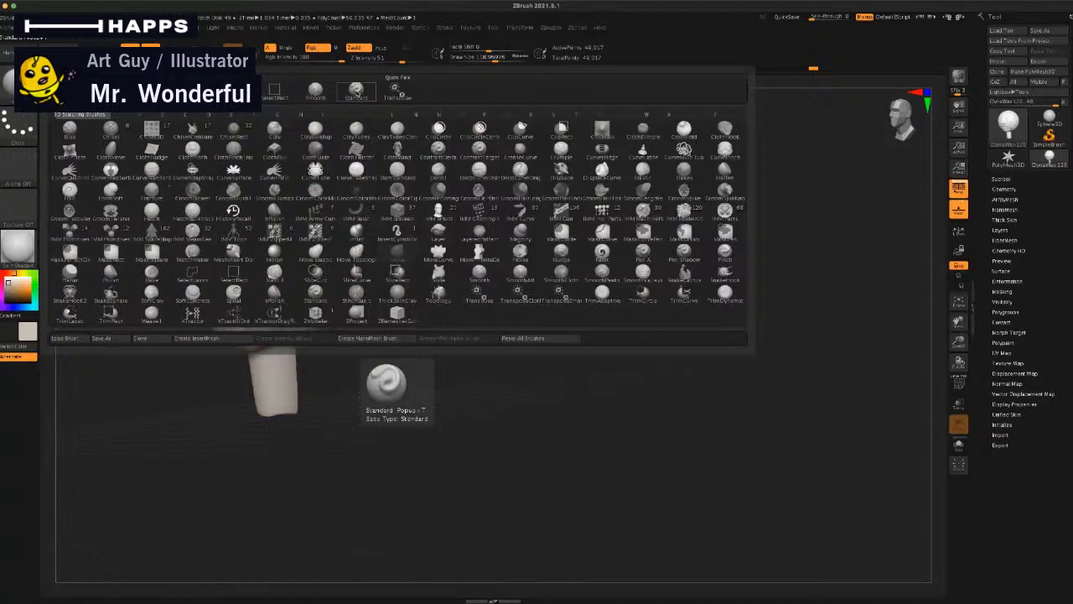
{"action": "left_click", "coordinate": [357, 90]}
{"action": "key", "text": "space"}
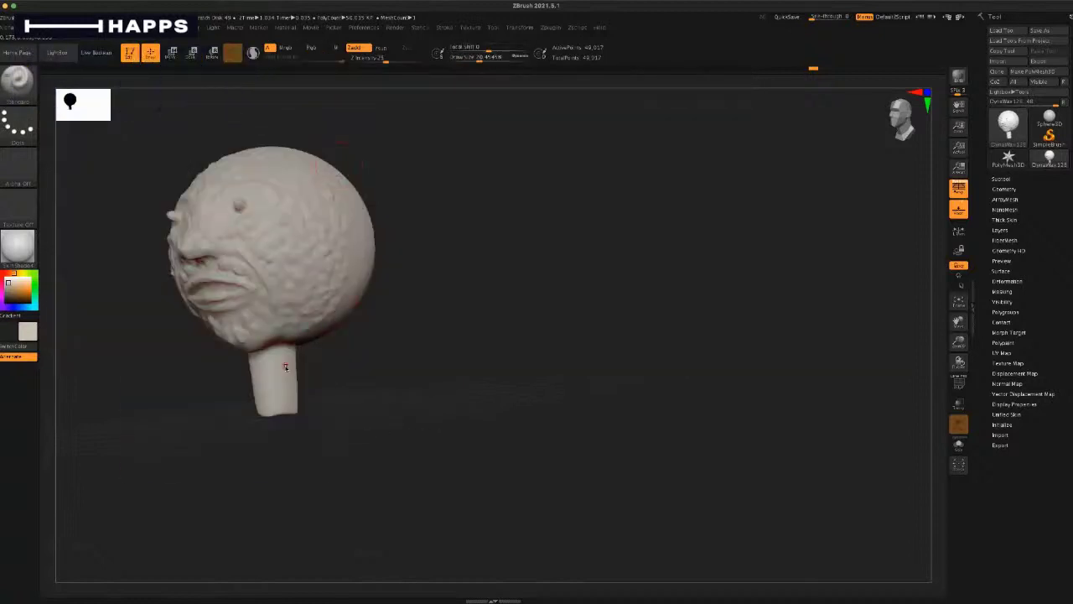
{"action": "key", "text": "space"}
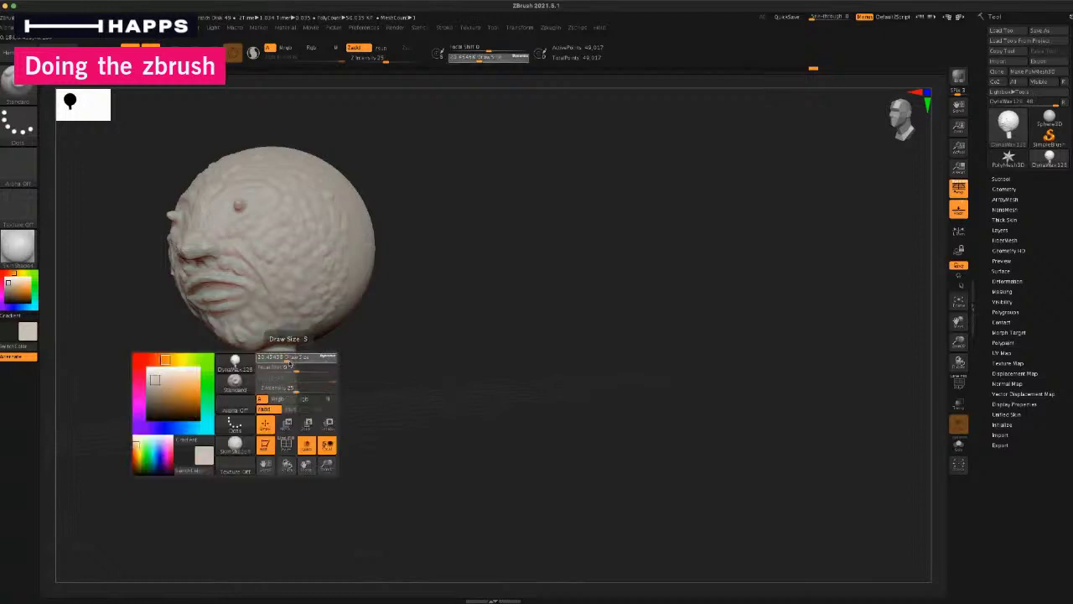
{"action": "left_click", "coordinate": [294, 361]}
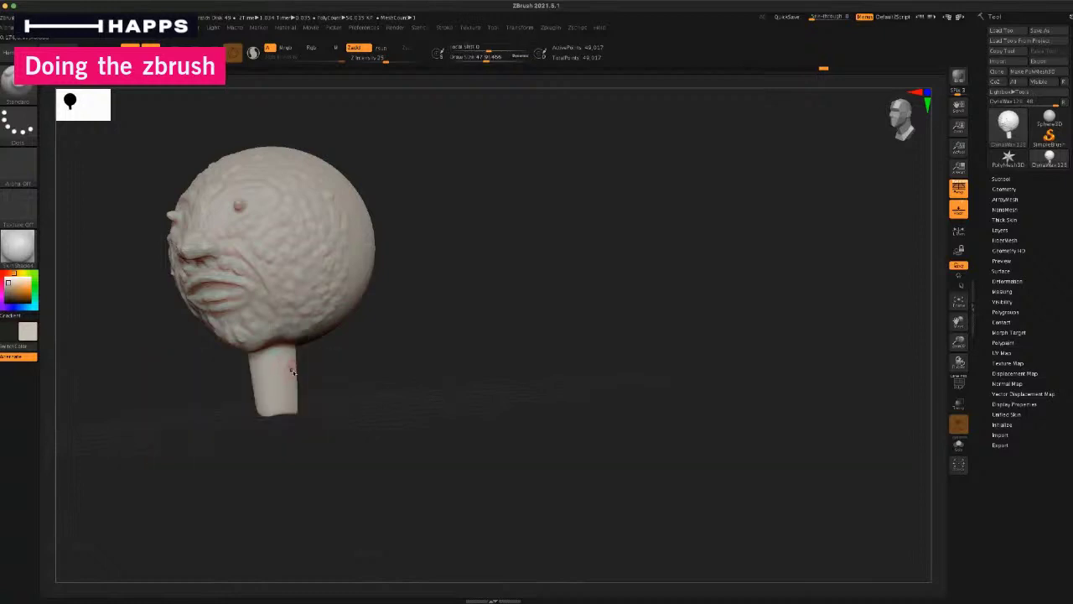
{"action": "key", "text": "ctrl"}
{"action": "left_click_drag", "start_coordinate": [247, 458], "coordinate": [302, 474]}
{"action": "key", "text": "ctrl"}
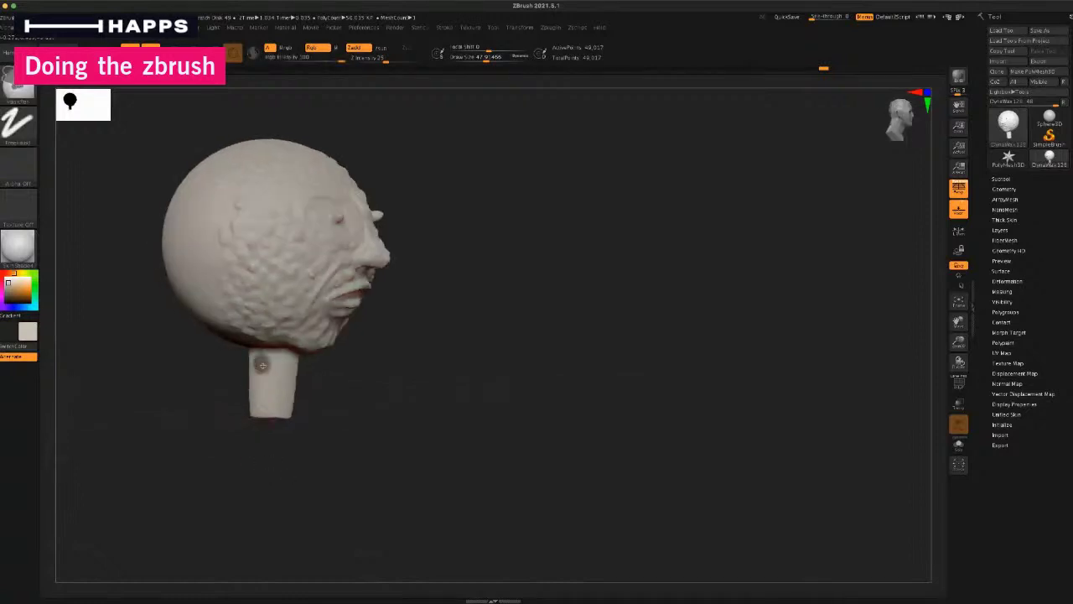
{"action": "mouse_move", "coordinate": [278, 427]}
{"action": "left_mouse_down"}
{"action": "mouse_move", "coordinate": [235, 447]}
{"action": "mouse_move", "coordinate": [263, 441]}
{"action": "left_mouse_up"}
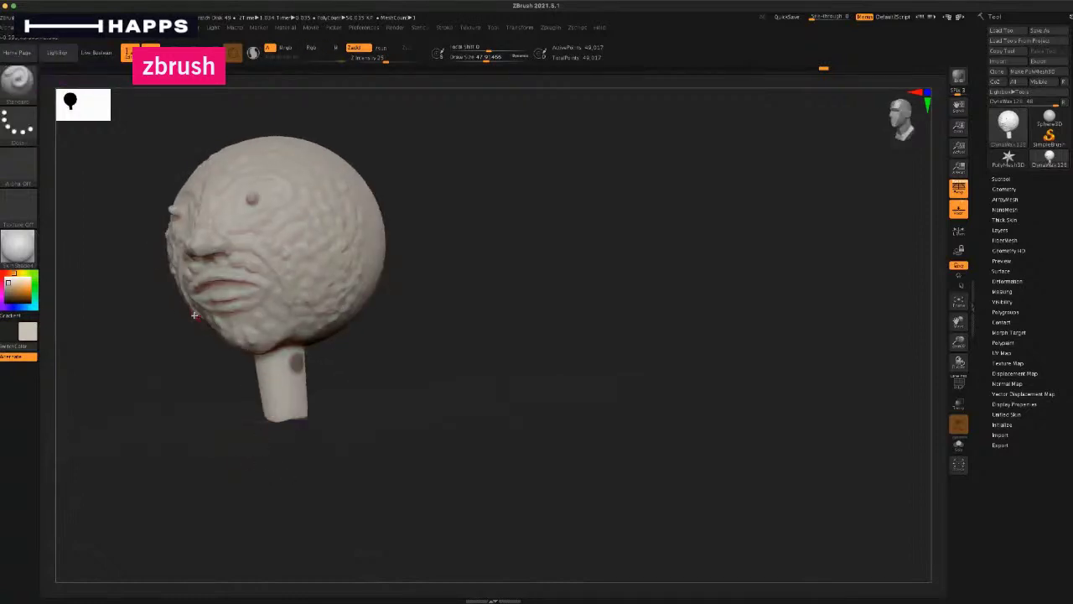
Step: Try to reshape the model around the masked neck patch with the Move gizmo, and undo the change
{"action": "left_click", "coordinate": [172, 55]}
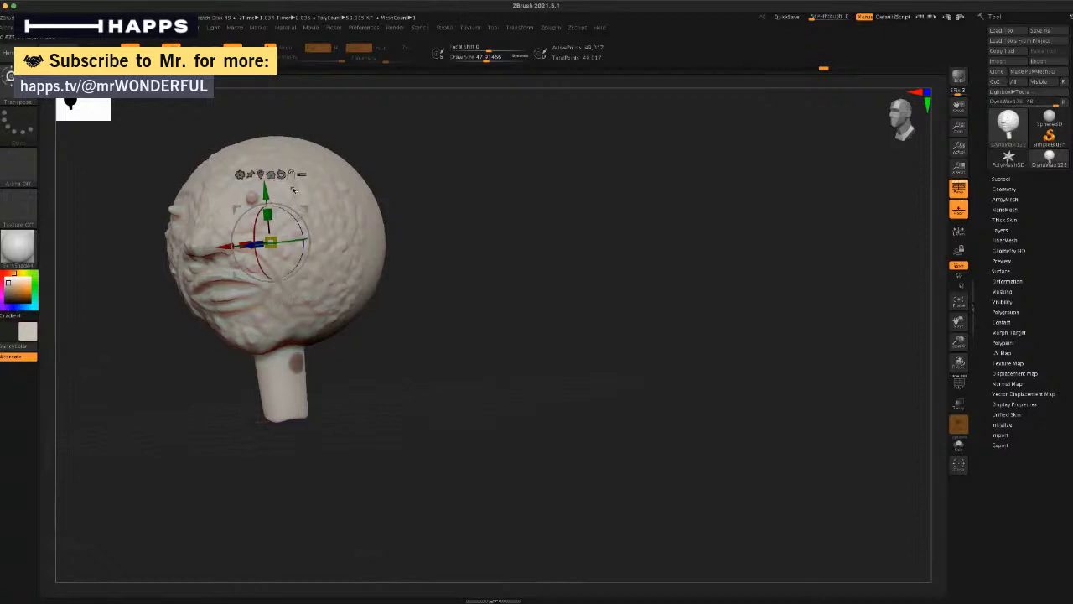
{"action": "left_click", "coordinate": [268, 176]}
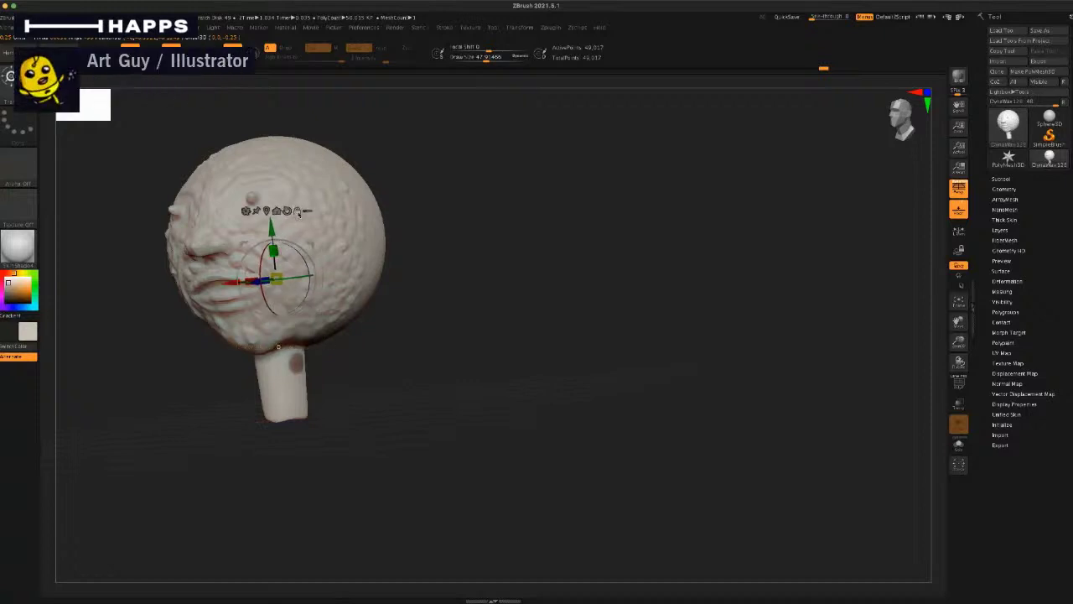
{"action": "left_click_drag", "start_coordinate": [238, 283], "coordinate": [199, 288]}
{"action": "left_click_drag", "start_coordinate": [139, 426], "coordinate": [187, 434]}
{"action": "key", "text": "super+z"}
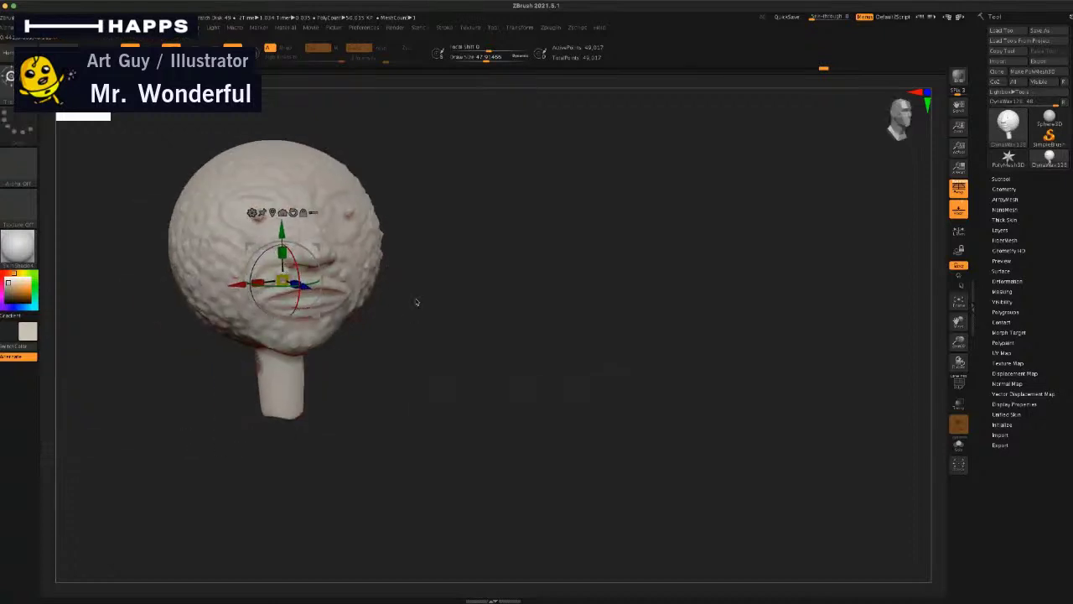
Step: Lower the model slightly with the Move gizmo in front view, and remesh it with DynaMesh without a mask
{"action": "left_click_drag", "start_coordinate": [389, 370], "coordinate": [369, 366], "text": "shift"}
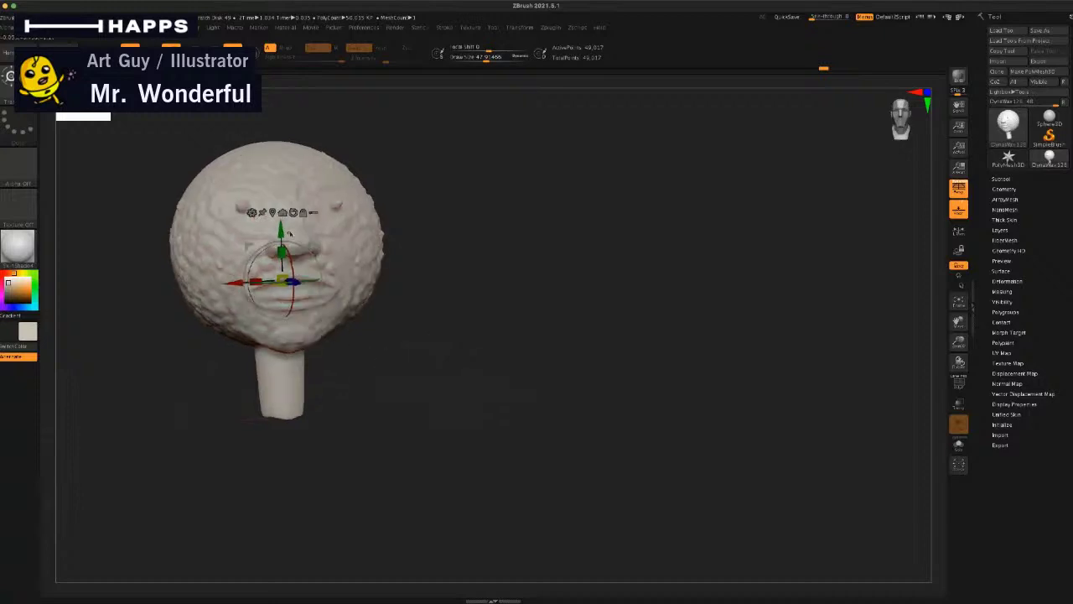
{"action": "left_click_drag", "start_coordinate": [282, 235], "coordinate": [288, 334]}
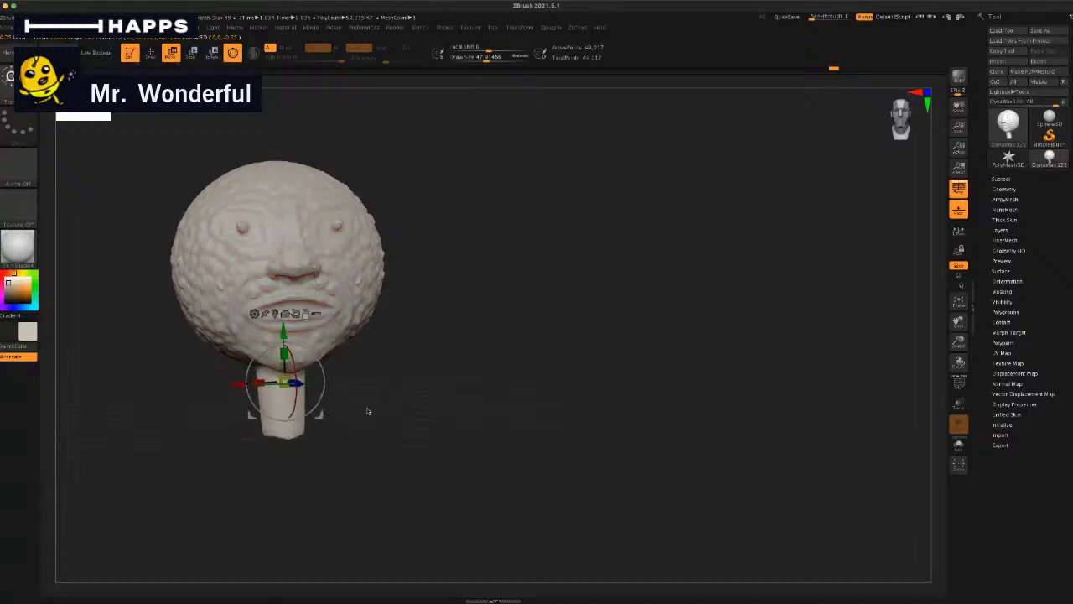
{"action": "left_click_drag", "start_coordinate": [377, 411], "coordinate": [361, 418]}
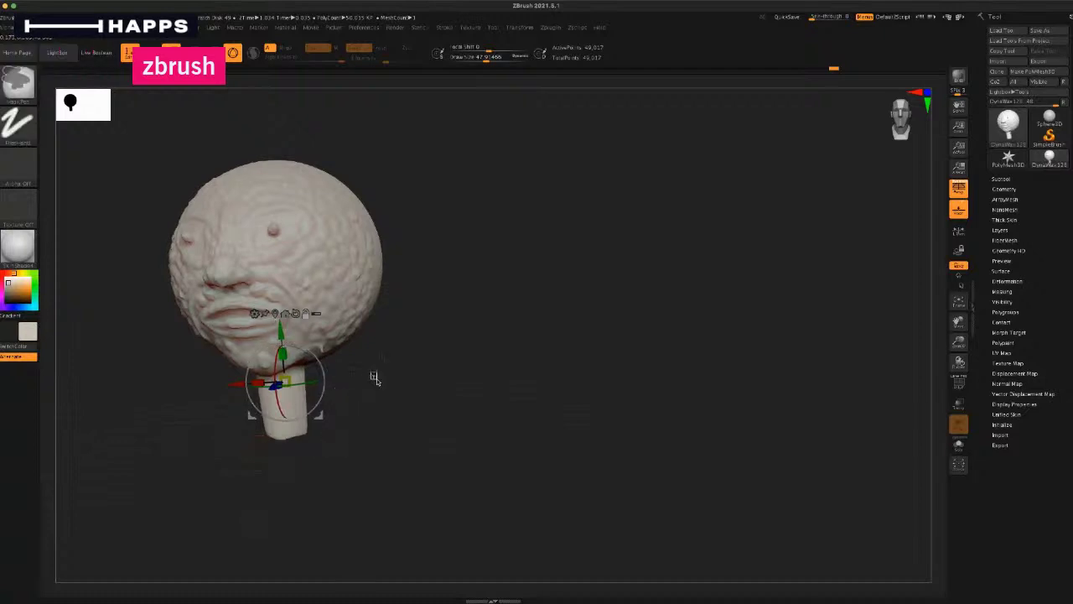
{"action": "mouse_move", "coordinate": [374, 376]}
{"action": "left_mouse_down", "text": "ctrl"}
{"action": "mouse_move", "coordinate": [383, 388]}
{"action": "mouse_move", "coordinate": [357, 379]}
{"action": "left_mouse_up", "text": "ctrl"}
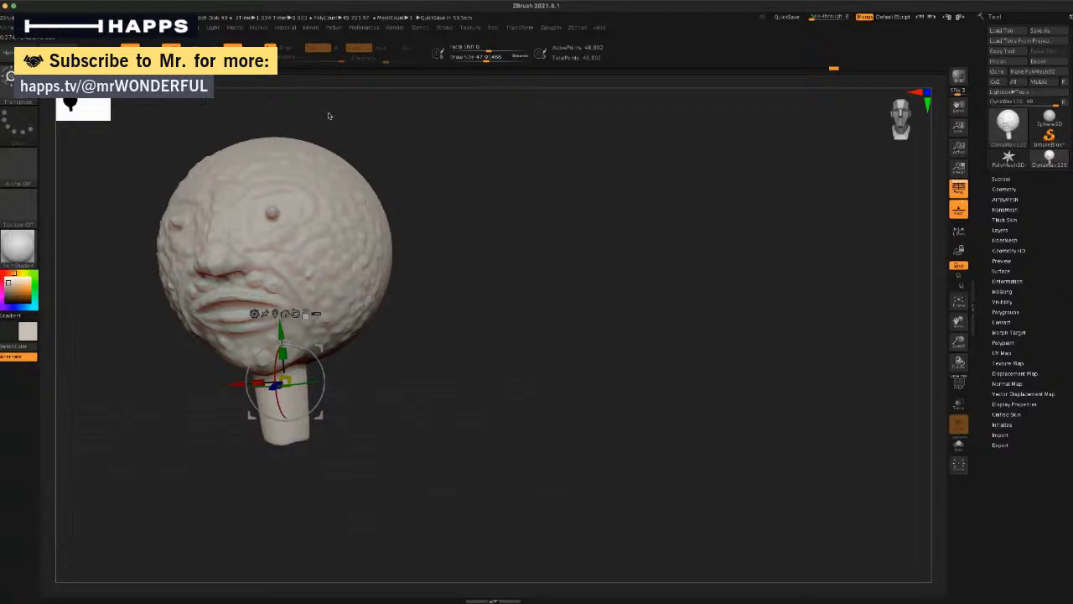
Step: Mask a small round patch on the side of the neck, just below the head
{"action": "key", "text": "ctrl"}
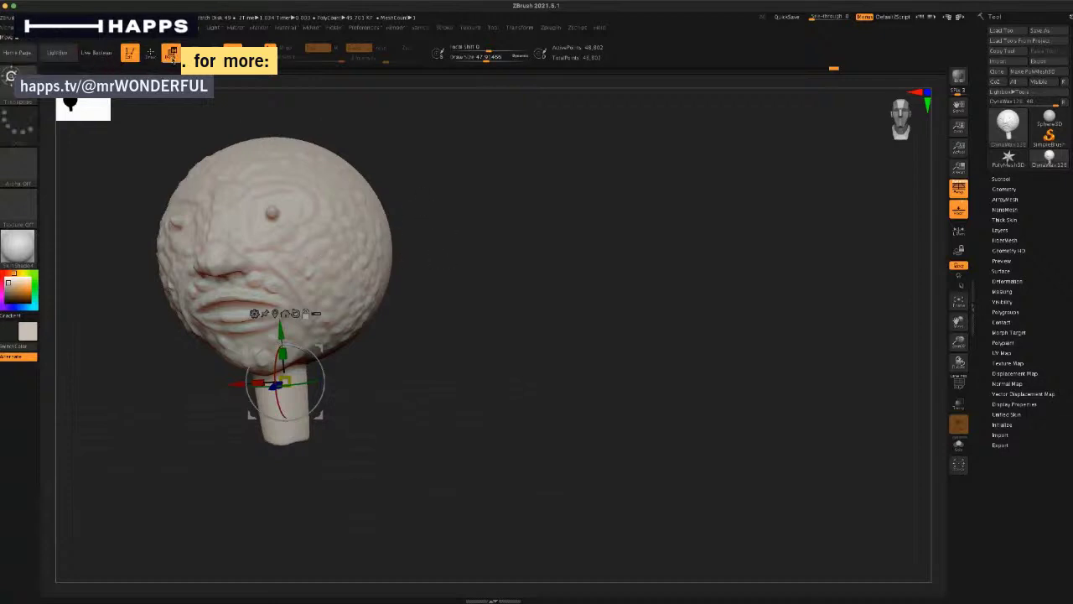
{"action": "key", "text": "q"}
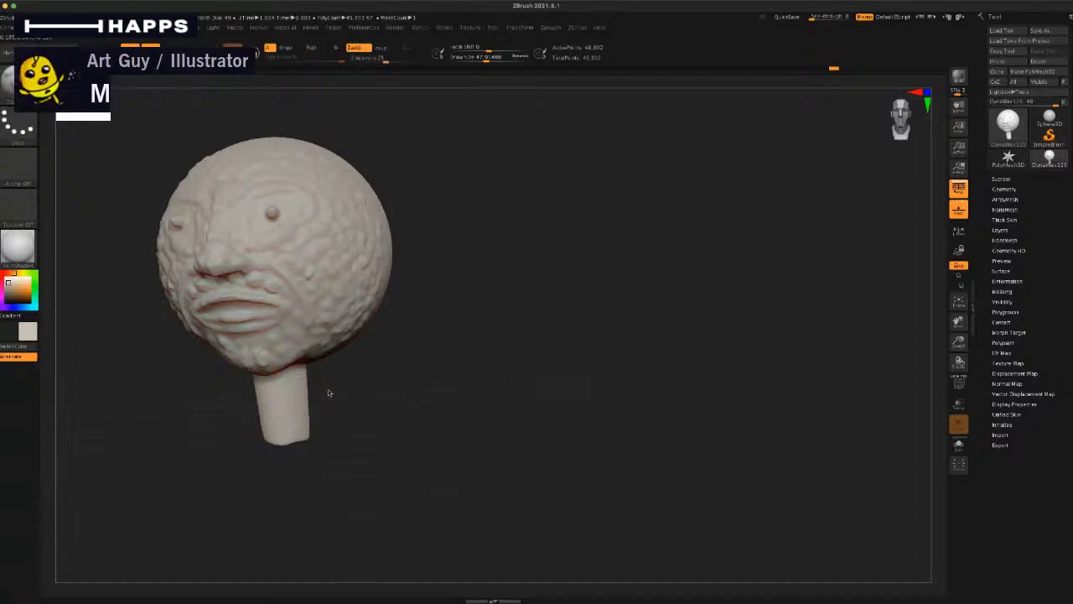
{"action": "left_click_drag", "start_coordinate": [328, 389], "coordinate": [332, 407]}
{"action": "left_click", "coordinate": [302, 384], "text": "alt"}
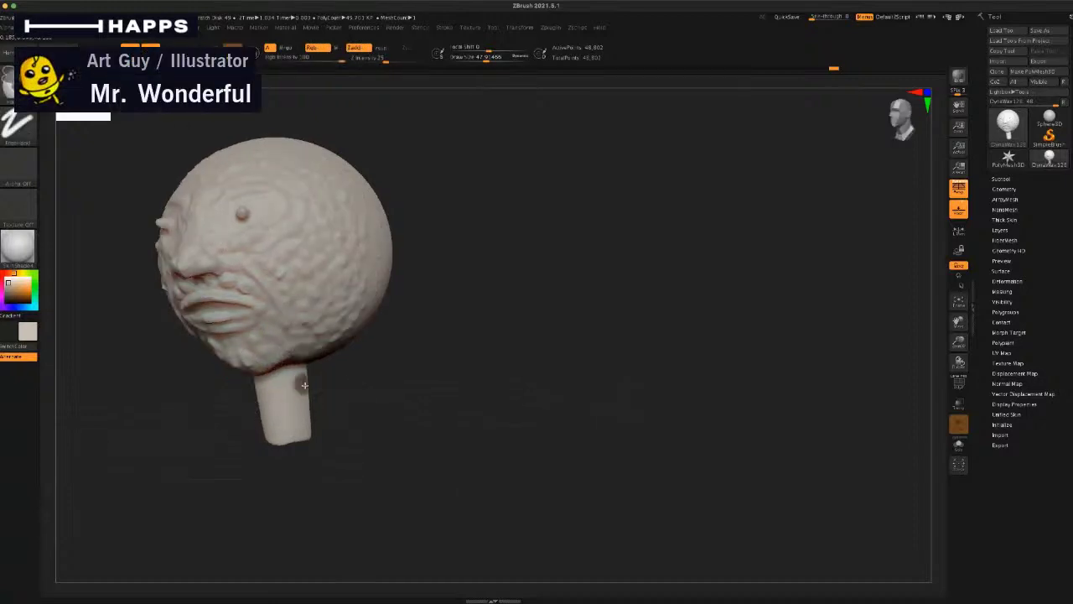
Step: Unlock the Move gizmo and place it over the masked patch on the side of the neck
{"action": "key", "text": "w"}
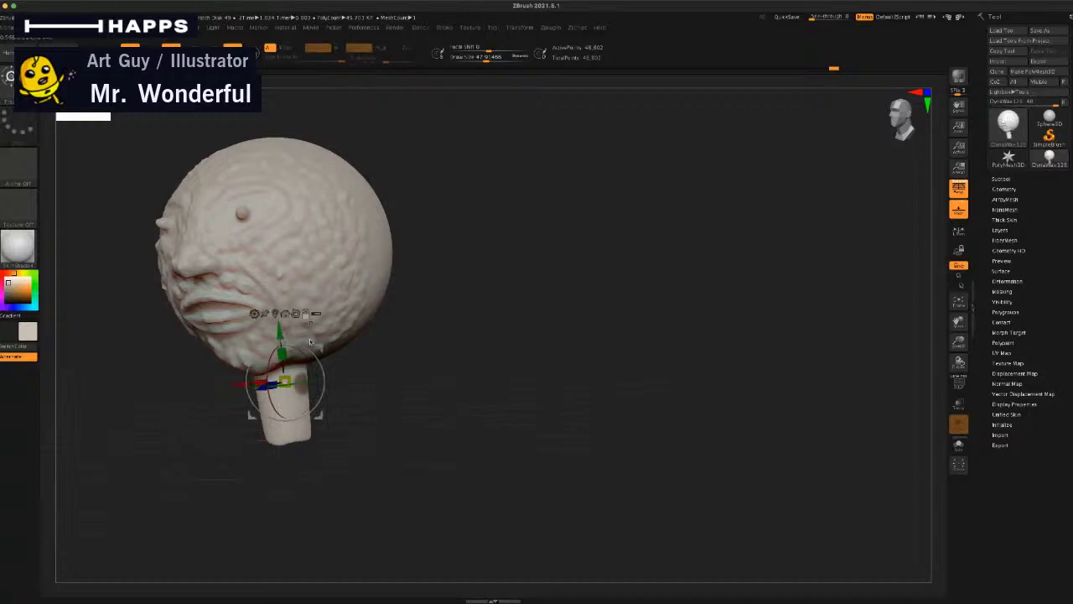
{"action": "left_click", "coordinate": [286, 383], "text": "alt"}
{"action": "left_click", "coordinate": [309, 320], "text": "alt"}
{"action": "left_click", "coordinate": [297, 252]}
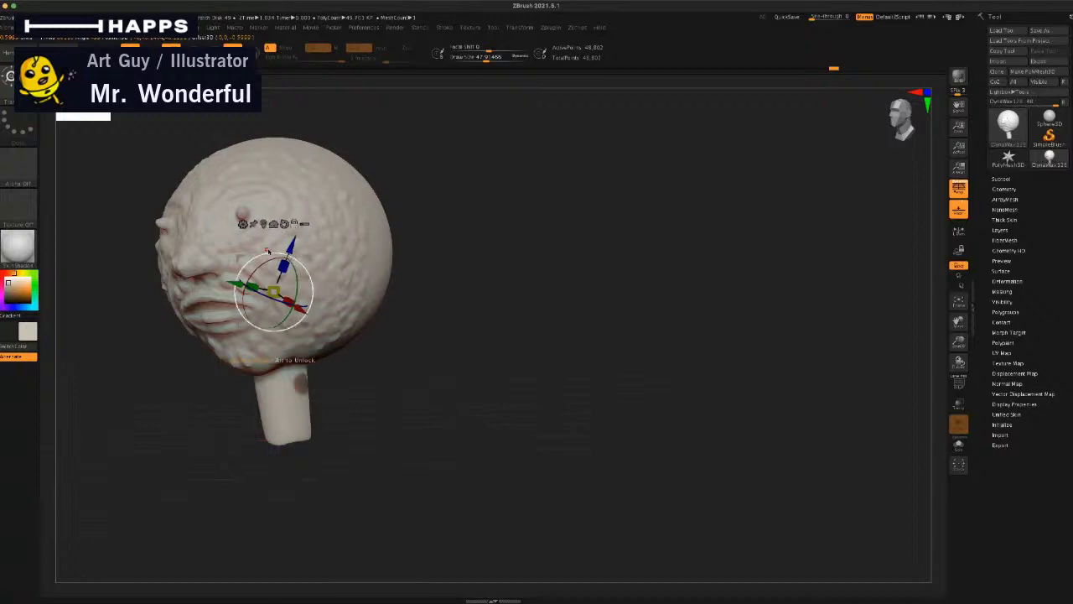
{"action": "left_click_drag", "start_coordinate": [294, 245], "coordinate": [296, 260], "text": "alt"}
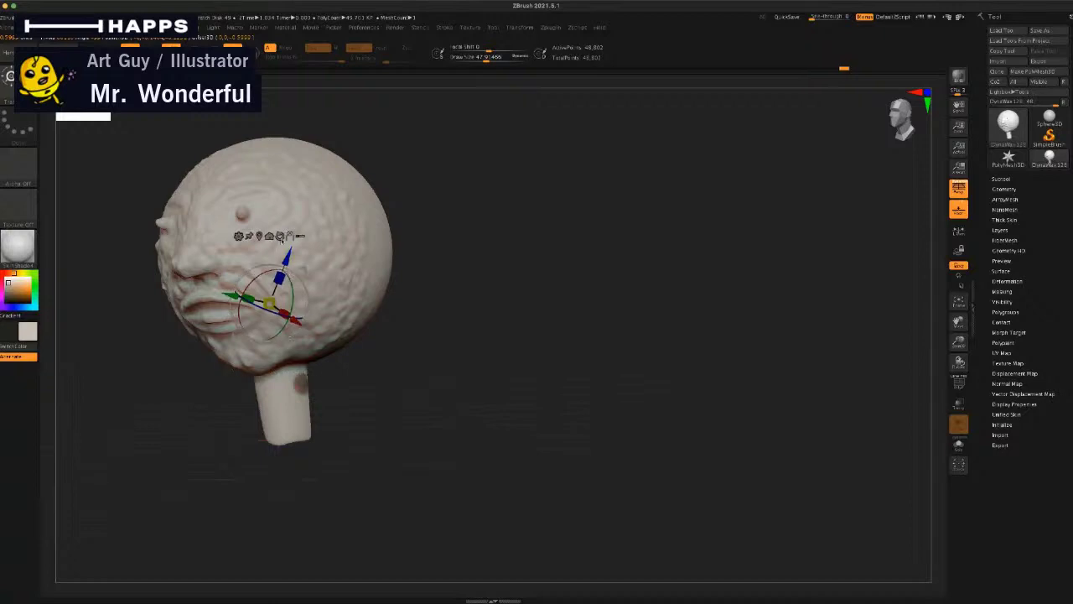
{"action": "left_click", "coordinate": [243, 377], "text": "alt"}
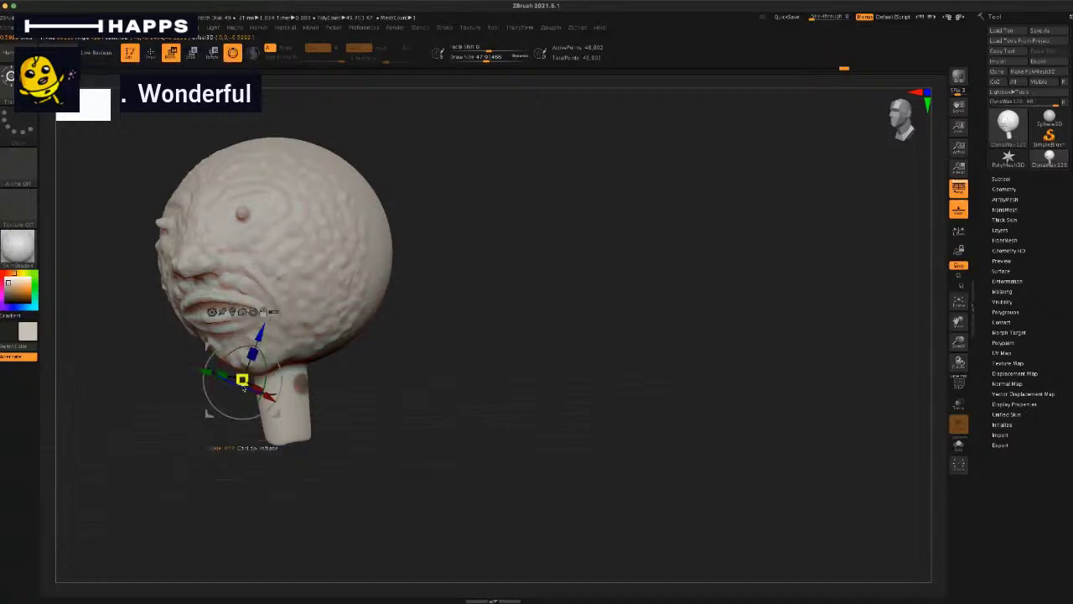
{"action": "left_click_drag", "start_coordinate": [203, 374], "coordinate": [268, 384], "text": "alt"}
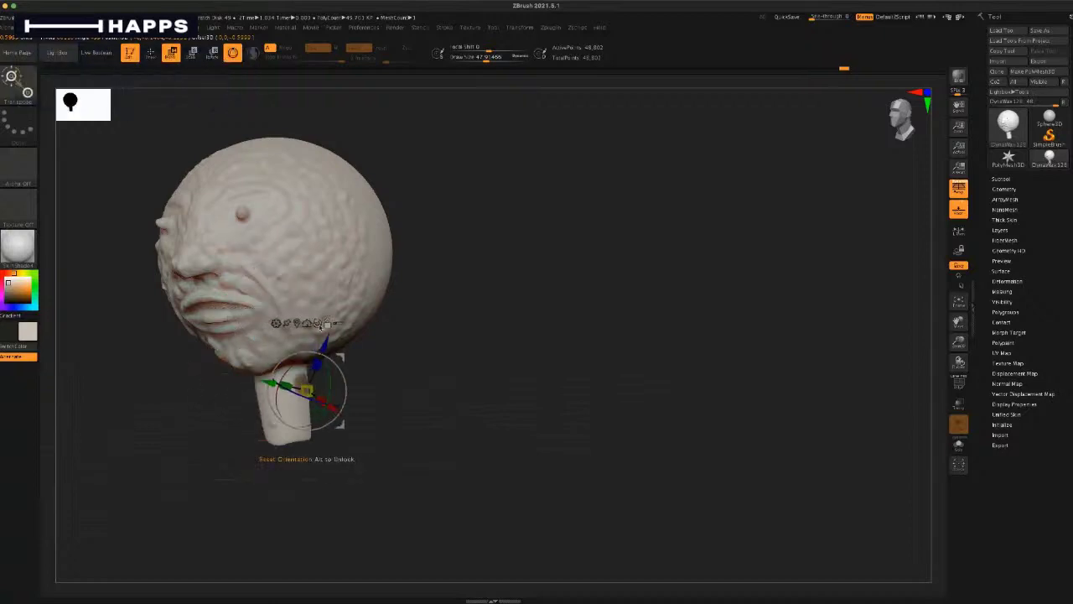
Step: Try to pull the model away from the masked neck patch with the gizmo, undo the moves, and clear the mask
{"action": "left_click_drag", "start_coordinate": [335, 412], "coordinate": [315, 395]}
{"action": "key", "text": "ctrl+z"}
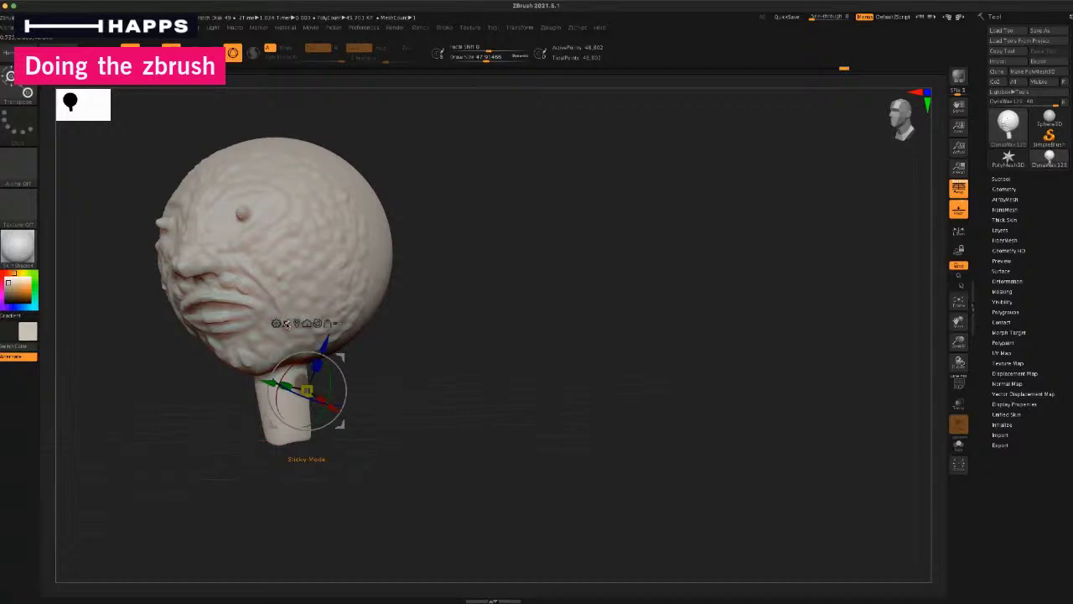
{"action": "left_click", "coordinate": [306, 328]}
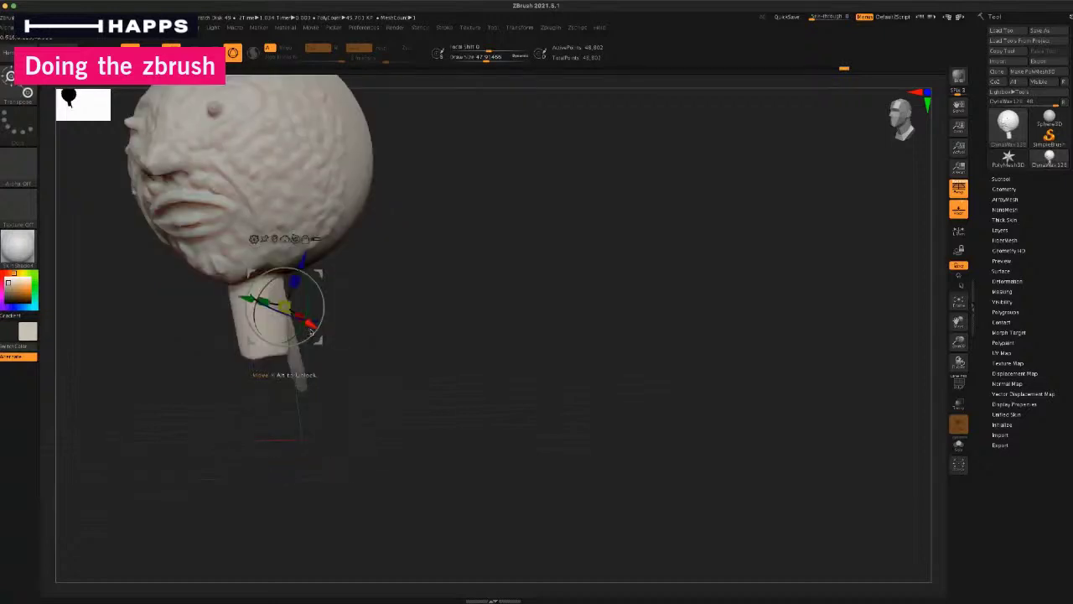
{"action": "key", "text": "ctrl+z"}
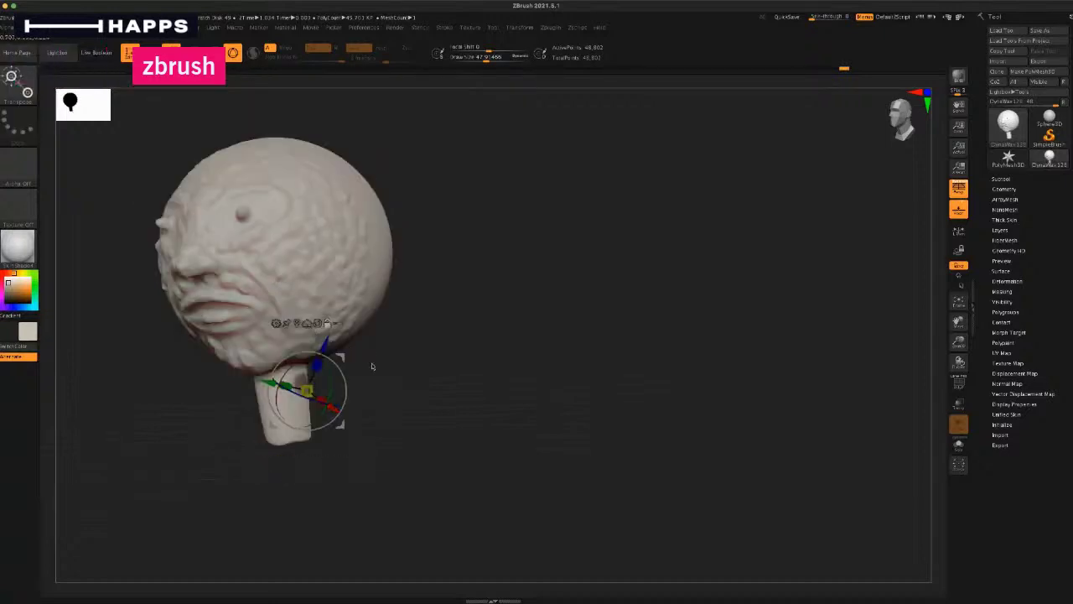
{"action": "left_click_drag", "start_coordinate": [404, 342], "coordinate": [410, 357], "text": "ctrl"}
Step: Return to Draw mode and mask a small round patch again on the upper side of the neck
{"action": "left_click", "coordinate": [151, 52]}
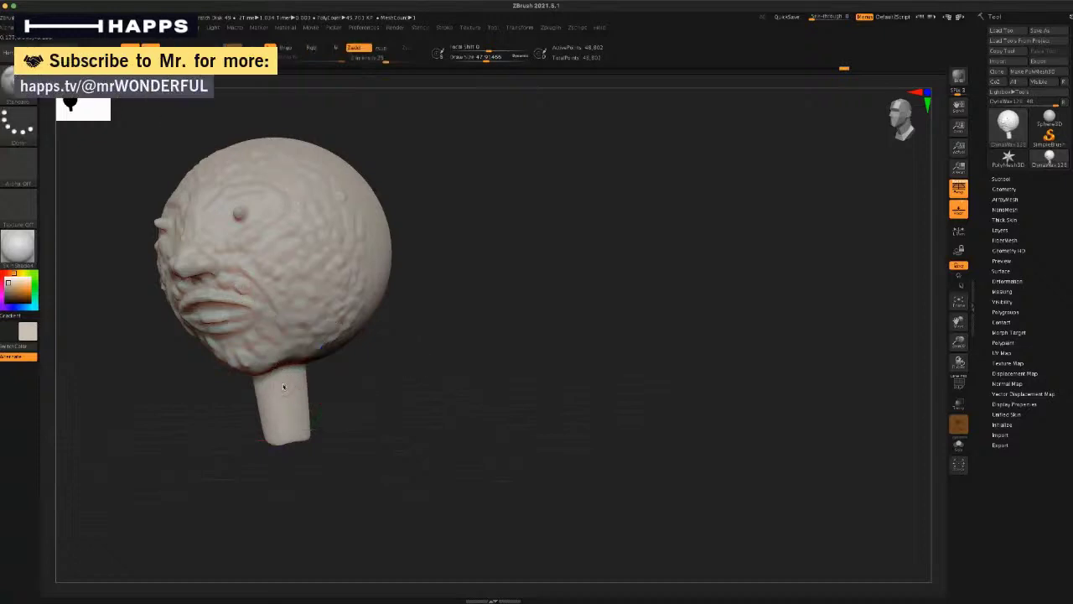
{"action": "key", "text": "ctrl"}
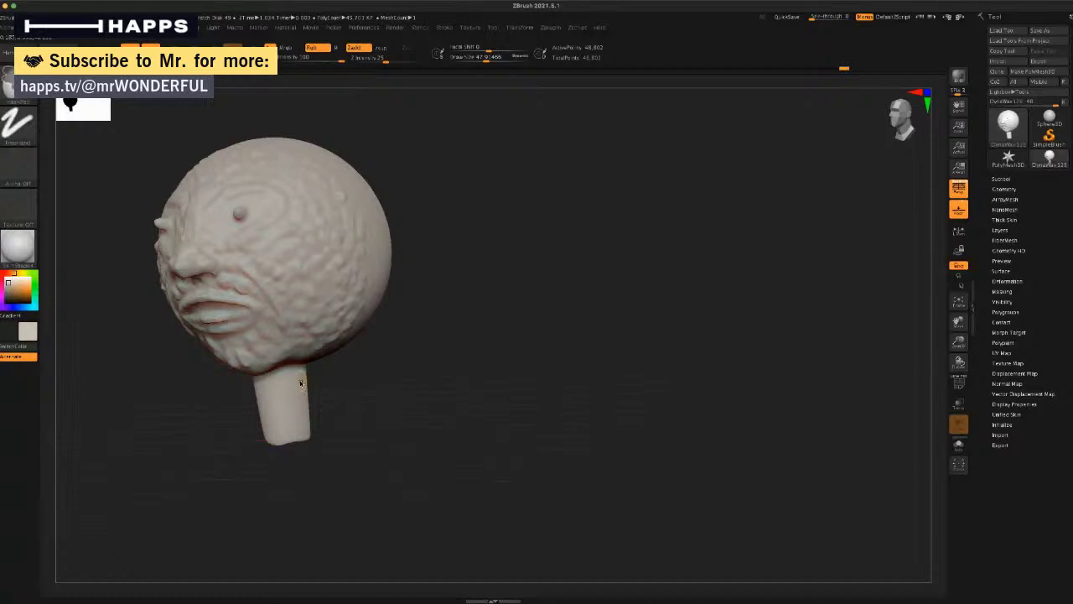
{"action": "left_click", "coordinate": [301, 382], "text": "ctrl"}
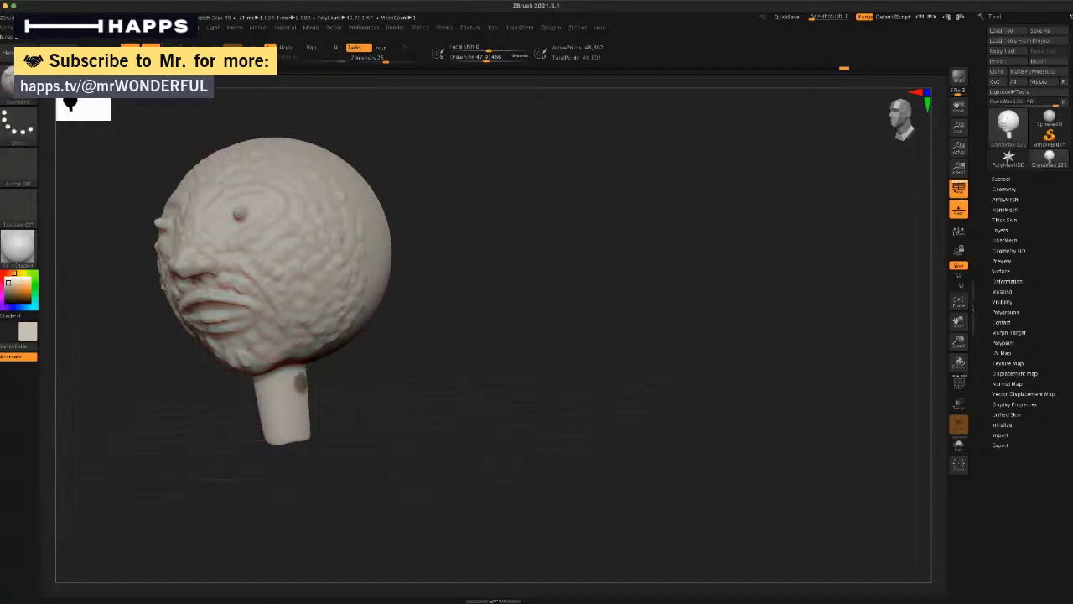
{"action": "key", "text": "w"}
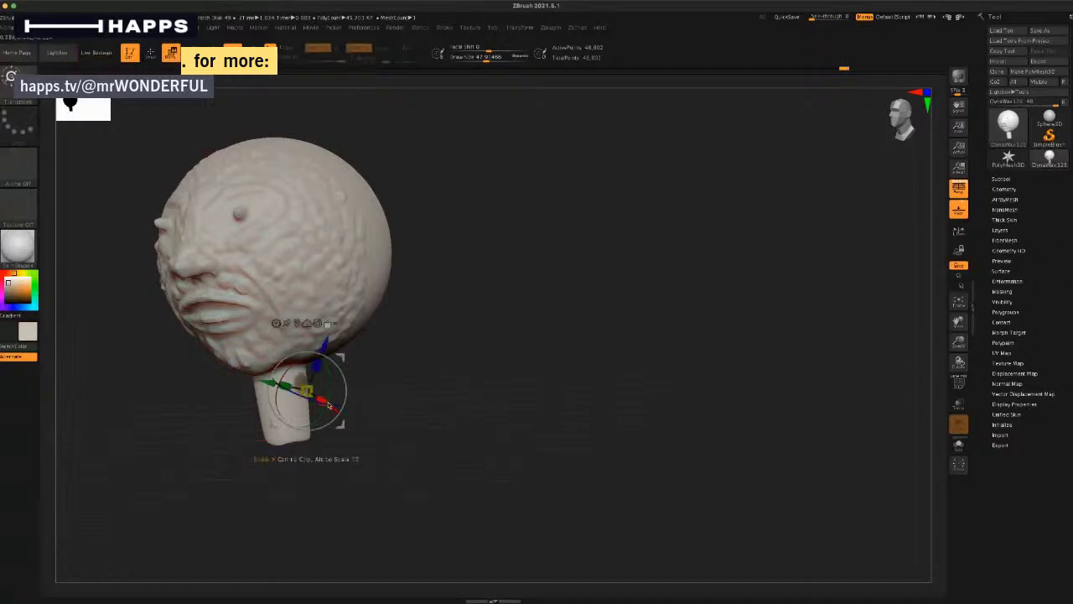
Step: Choose the Move brush, pull slightly at the neck patch, and invert the mask so only the patch is free
{"action": "left_click", "coordinate": [18, 79]}
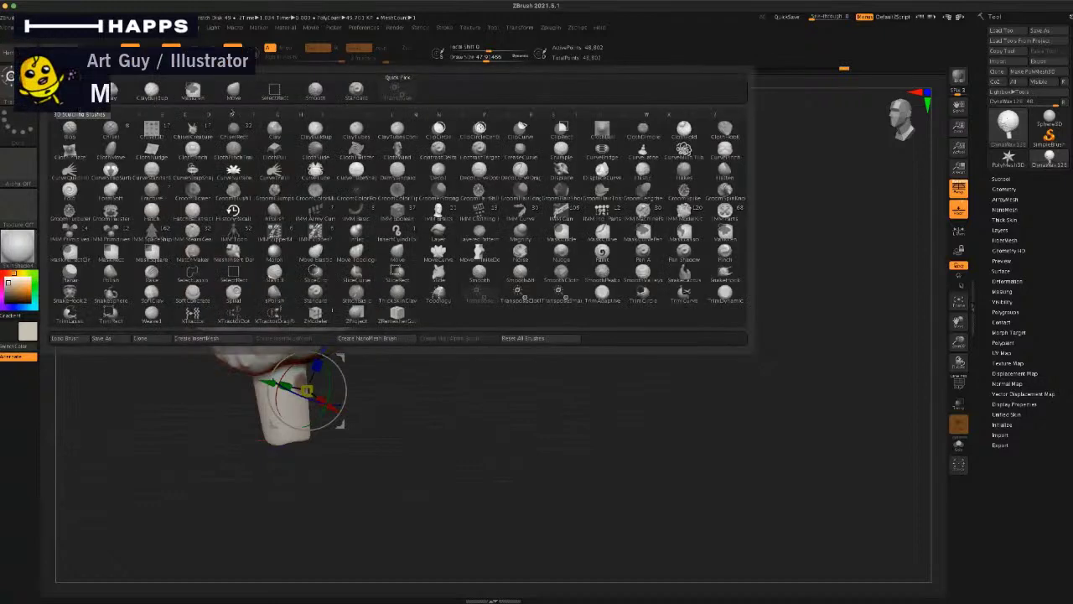
{"action": "left_click", "coordinate": [232, 120]}
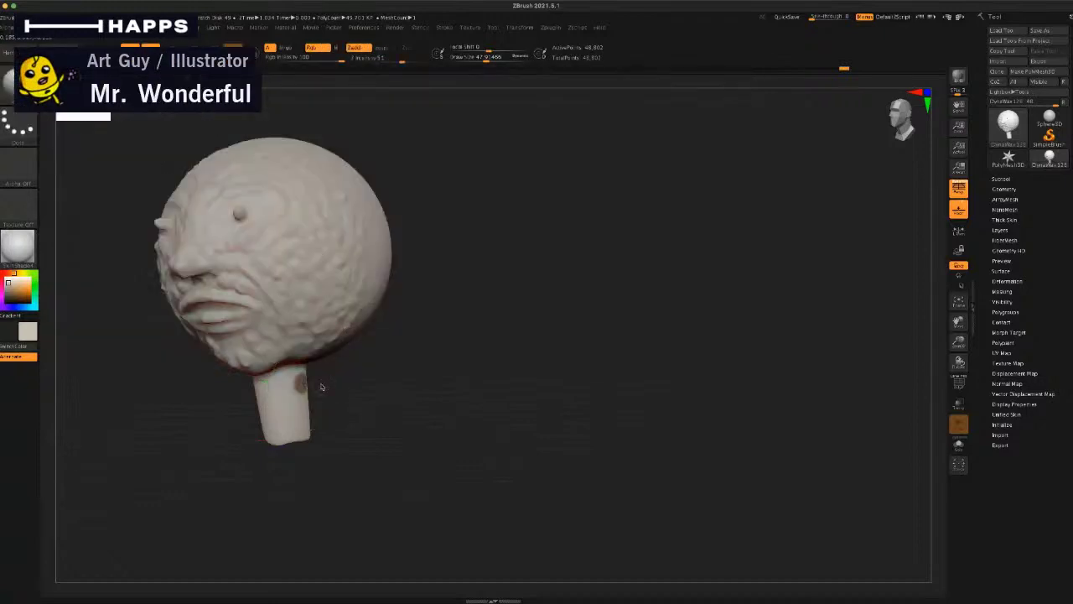
{"action": "left_click_drag", "start_coordinate": [315, 386], "coordinate": [324, 385]}
{"action": "key", "text": "shift"}
{"action": "key", "text": "shift"}
{"action": "key", "text": "shift"}
{"action": "left_click", "coordinate": [441, 272], "text": "ctrl"}
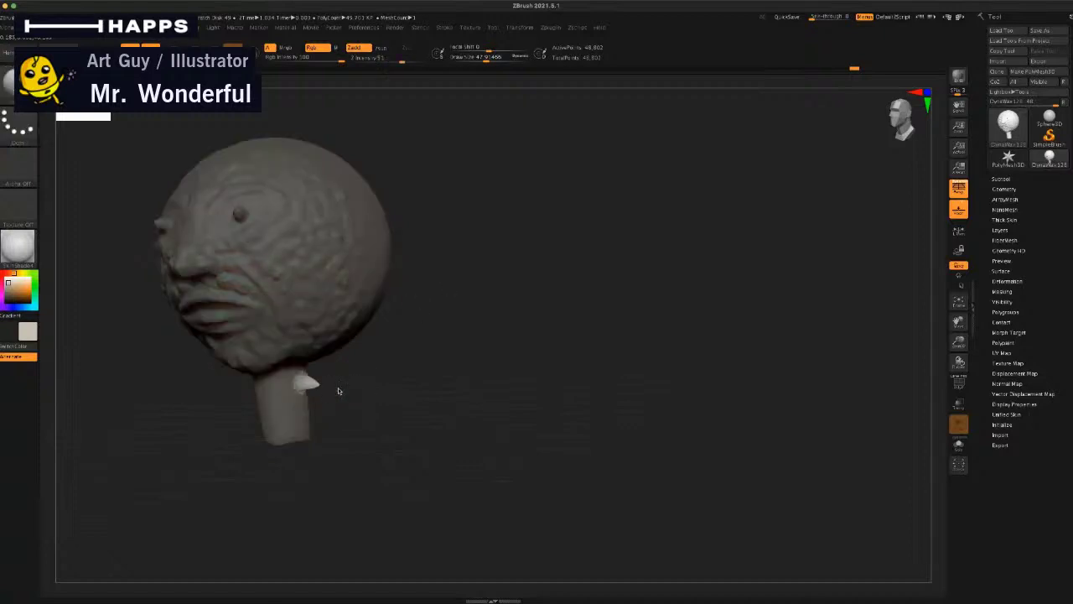
Step: Enlarge the Move brush to a draw size of about 100, pull the free patch sideways into a stub arm, and clear the mask
{"action": "key", "text": "space"}
{"action": "left_click_drag", "start_coordinate": [332, 406], "coordinate": [398, 391]}
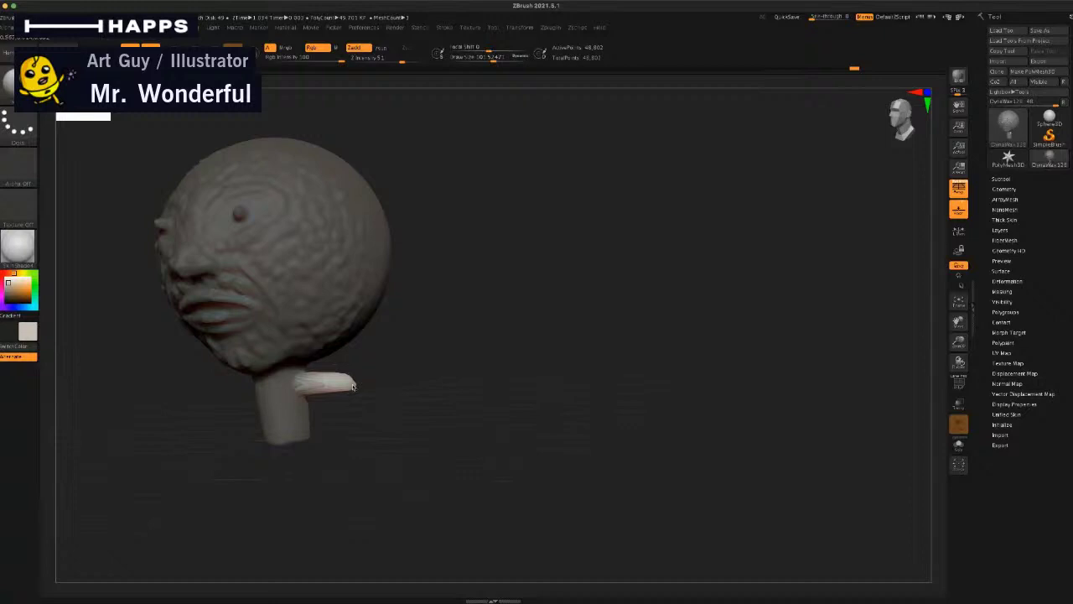
{"action": "left_click_drag", "start_coordinate": [353, 386], "coordinate": [419, 357]}
{"action": "left_click_drag", "start_coordinate": [393, 432], "coordinate": [254, 392]}
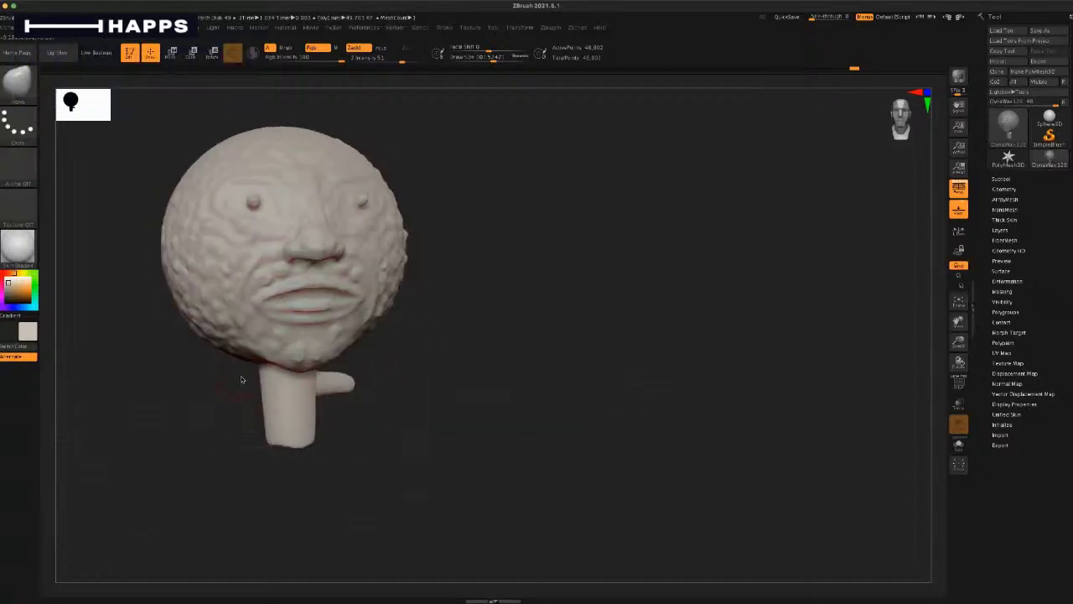
Step: Reduce the mask brush to a draw size of about 41 and mask a round patch on the opposite side of the neck
{"action": "key", "text": "space"}
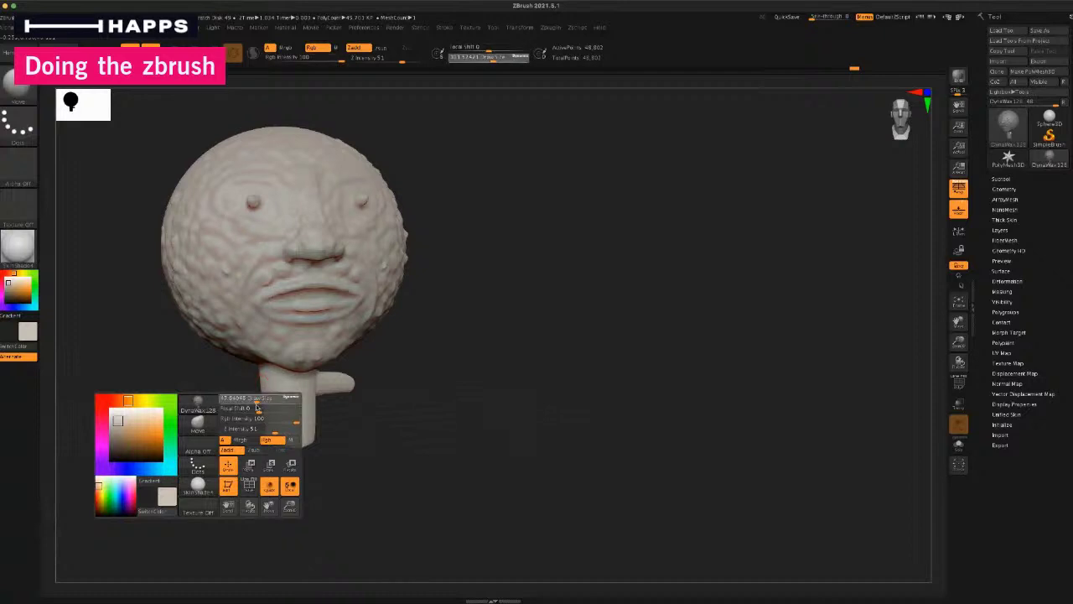
{"action": "key", "text": "space"}
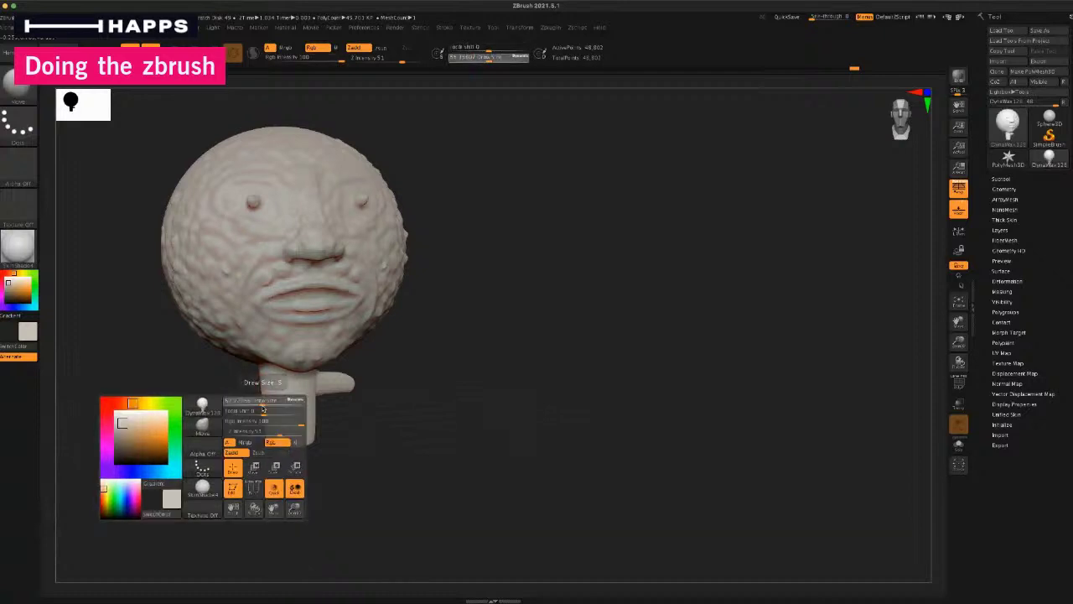
{"action": "key", "text": "ctrl"}
{"action": "left_click", "coordinate": [266, 384], "text": "ctrl"}
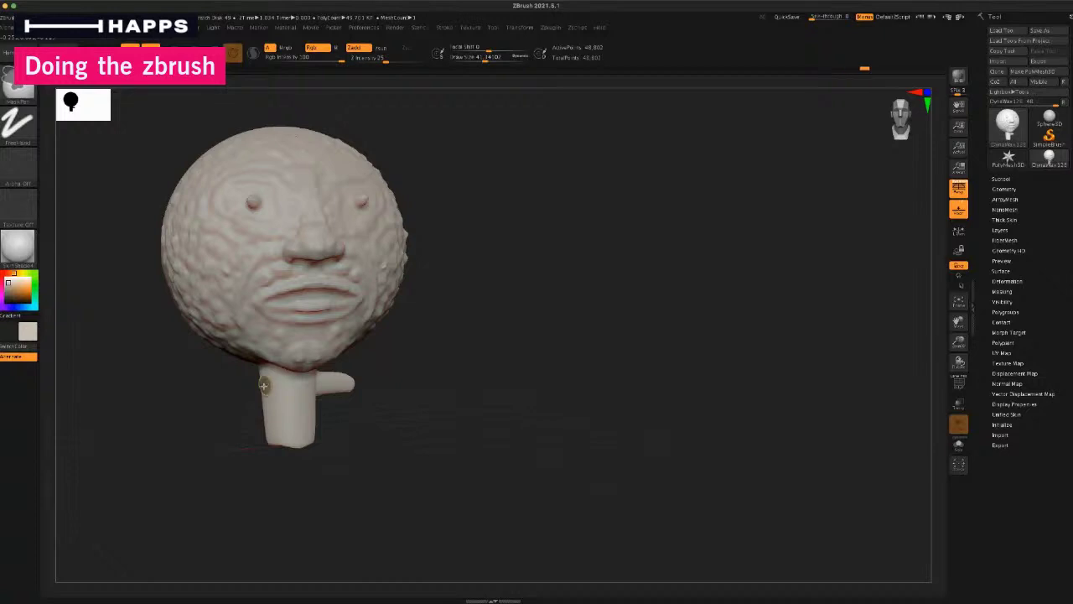
Step: Choose the Move brush again and set its draw size to about 90
{"action": "key", "text": "w"}
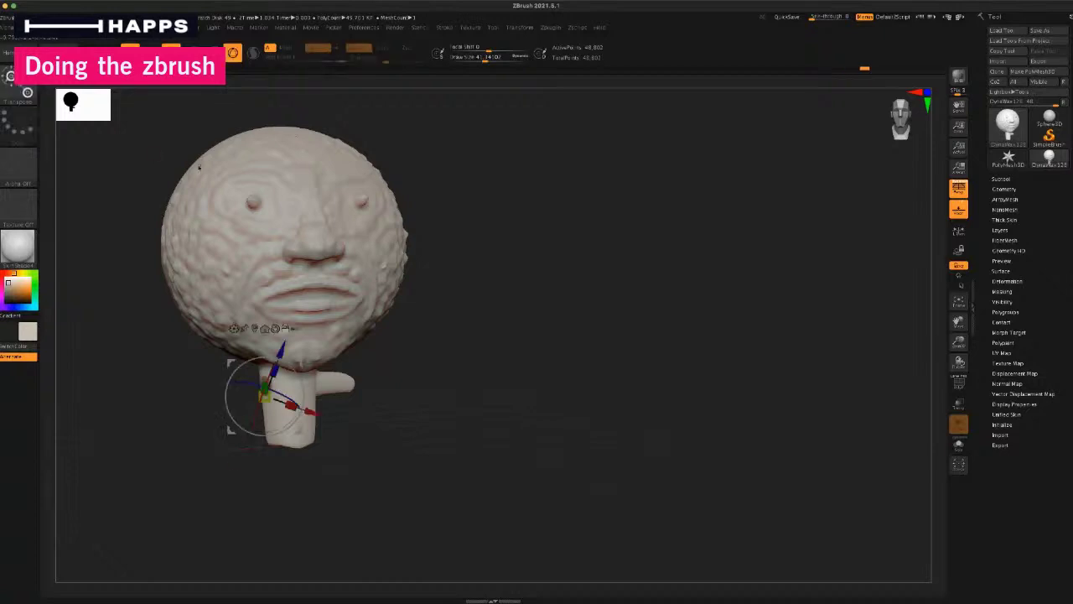
{"action": "left_click", "coordinate": [18, 94]}
{"action": "left_click", "coordinate": [239, 98]}
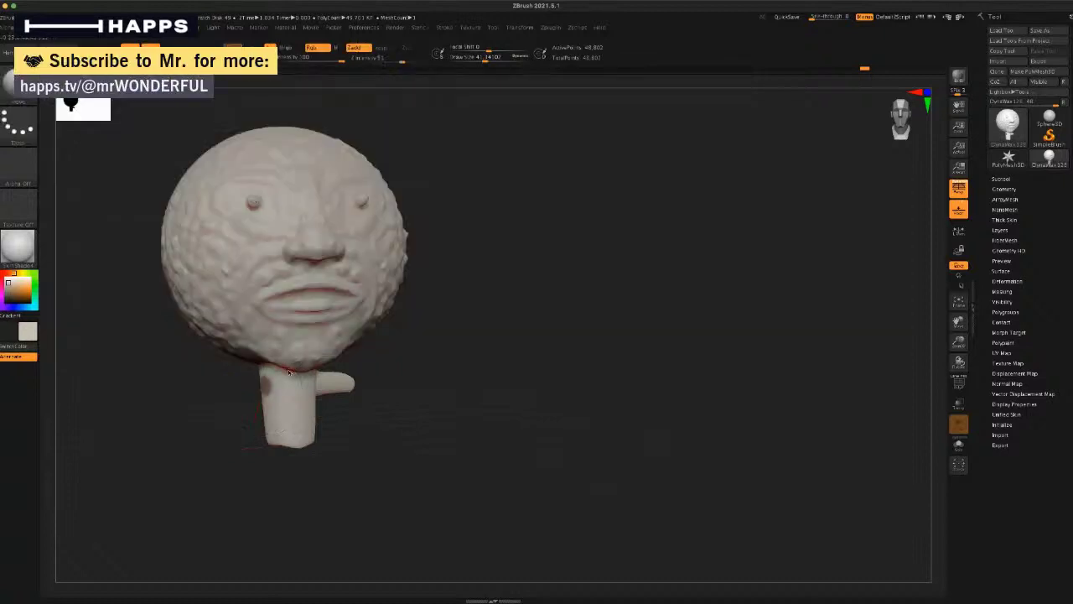
{"action": "key", "text": "space"}
{"action": "left_click_drag", "start_coordinate": [262, 392], "coordinate": [269, 391]}
{"action": "key", "text": "space"}
Step: Invert the mask and pull the free patch outward from the neck to form a second stub arm
{"action": "key", "text": "ctrl"}
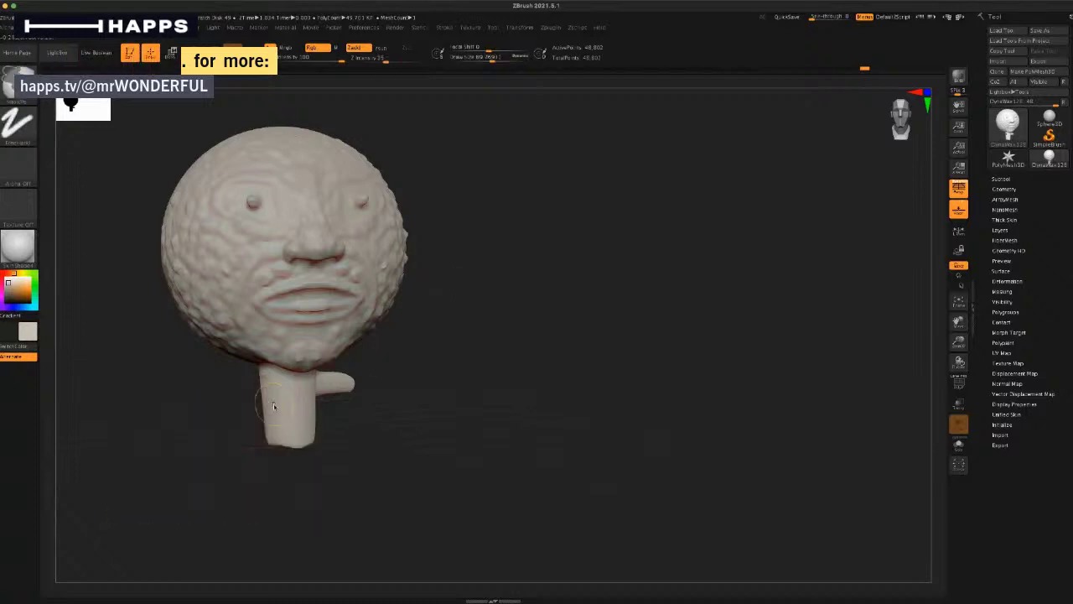
{"action": "left_click", "coordinate": [273, 405], "text": "ctrl"}
{"action": "left_click", "coordinate": [443, 238], "text": "ctrl"}
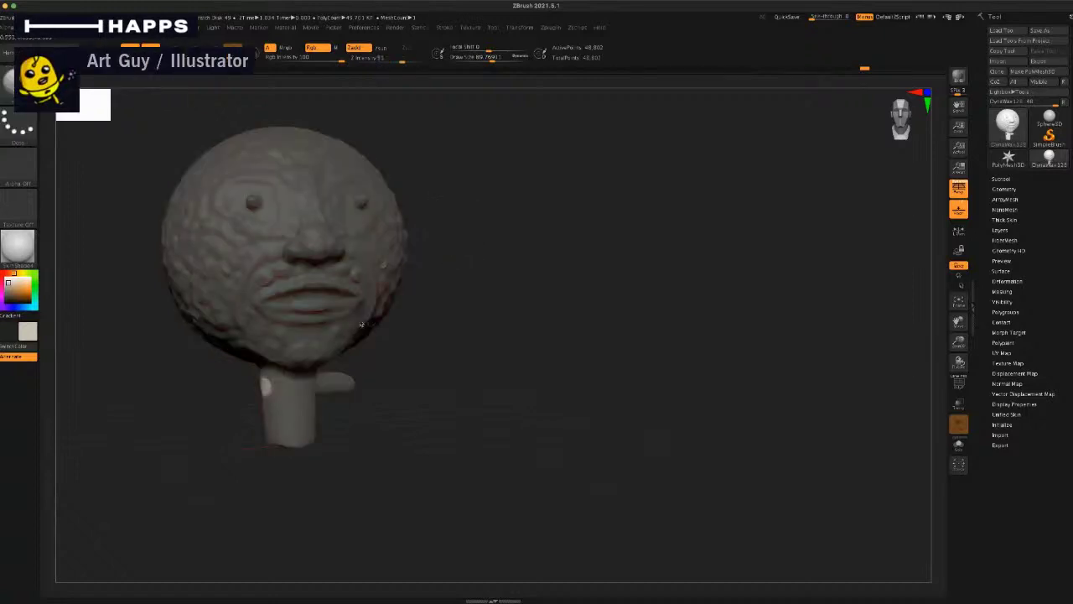
{"action": "left_click_drag", "start_coordinate": [264, 385], "coordinate": [160, 401]}
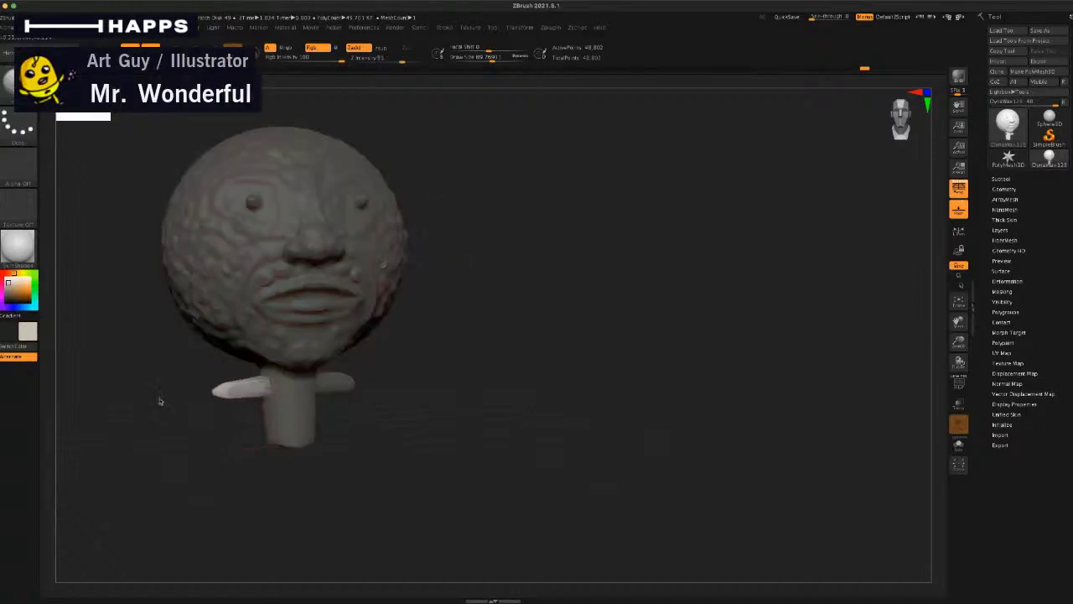
Step: Clear the mask from the head and remesh the sculpt with DynaMesh so the new arms get even geometry
{"action": "left_click_drag", "start_coordinate": [483, 264], "coordinate": [512, 296], "text": "alt"}
{"action": "key", "text": "space"}
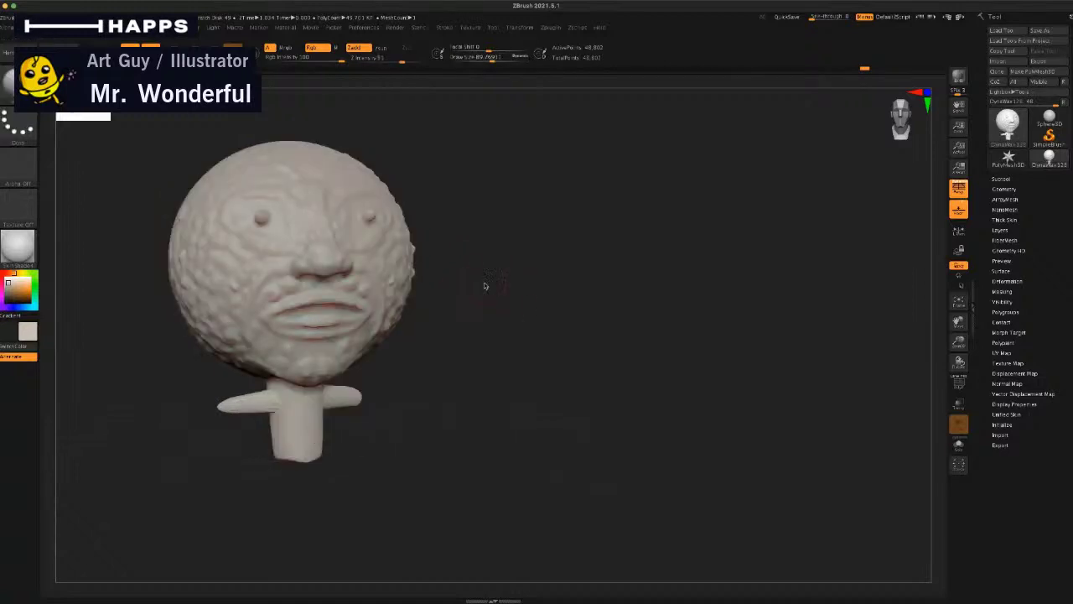
{"action": "key", "text": "space"}
{"action": "mouse_move", "coordinate": [495, 377]}
{"action": "left_mouse_down"}
{"action": "mouse_move", "coordinate": [495, 391]}
{"action": "mouse_move", "coordinate": [486, 388]}
{"action": "mouse_move", "coordinate": [491, 376]}
{"action": "left_mouse_up"}
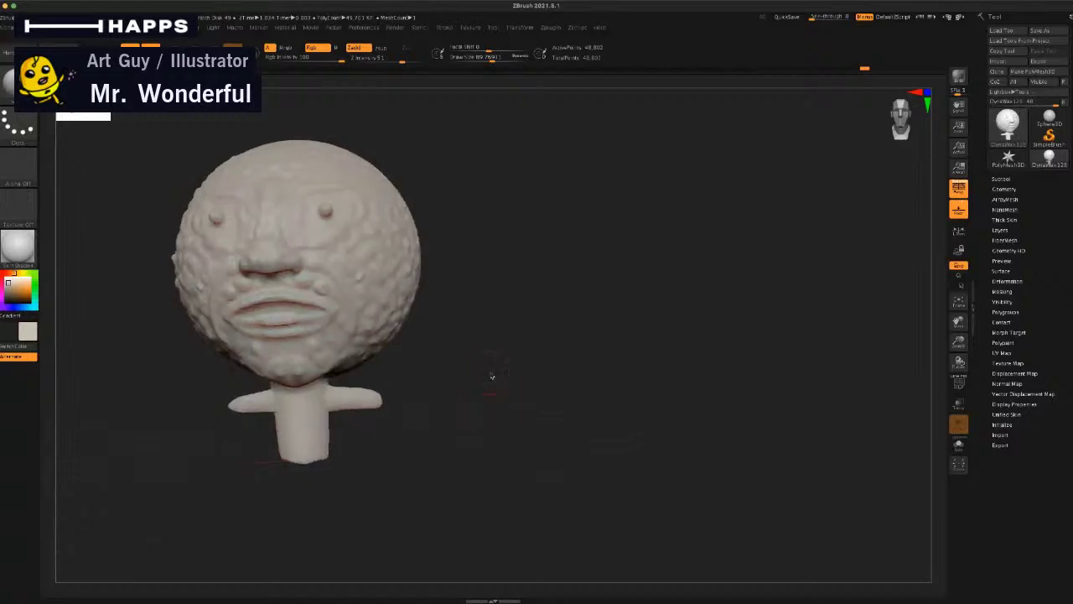
{"action": "key", "text": "space"}
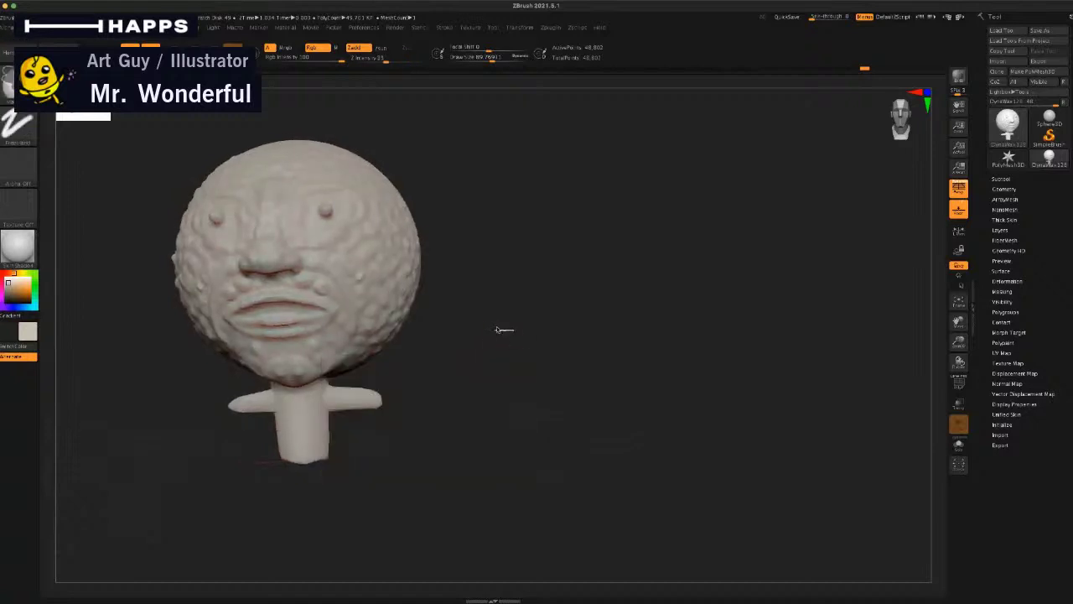
{"action": "left_click_drag", "start_coordinate": [501, 328], "coordinate": [490, 320], "text": "ctrl"}
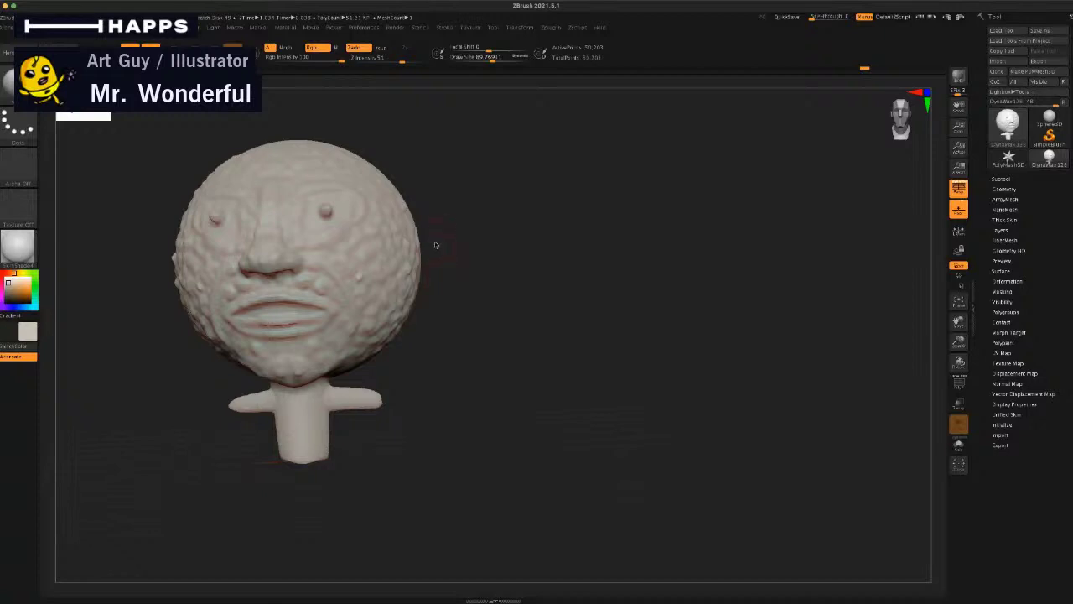
{"action": "left_click", "coordinate": [482, 343]}
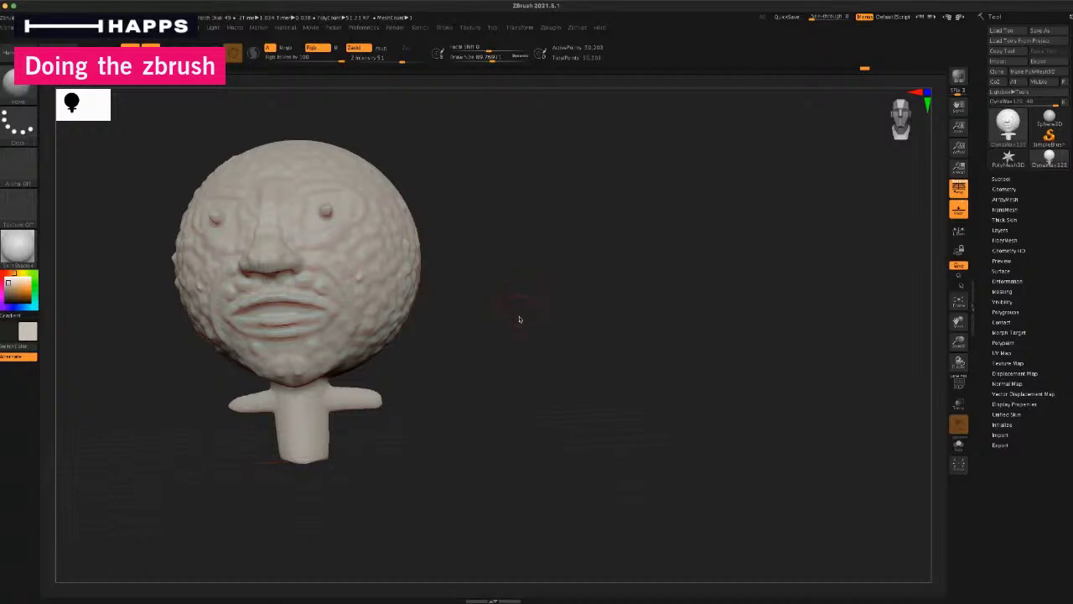
Step: Examine the head, neck and stub arms from the front and side at different zoom levels
{"action": "key", "text": "ctrl"}
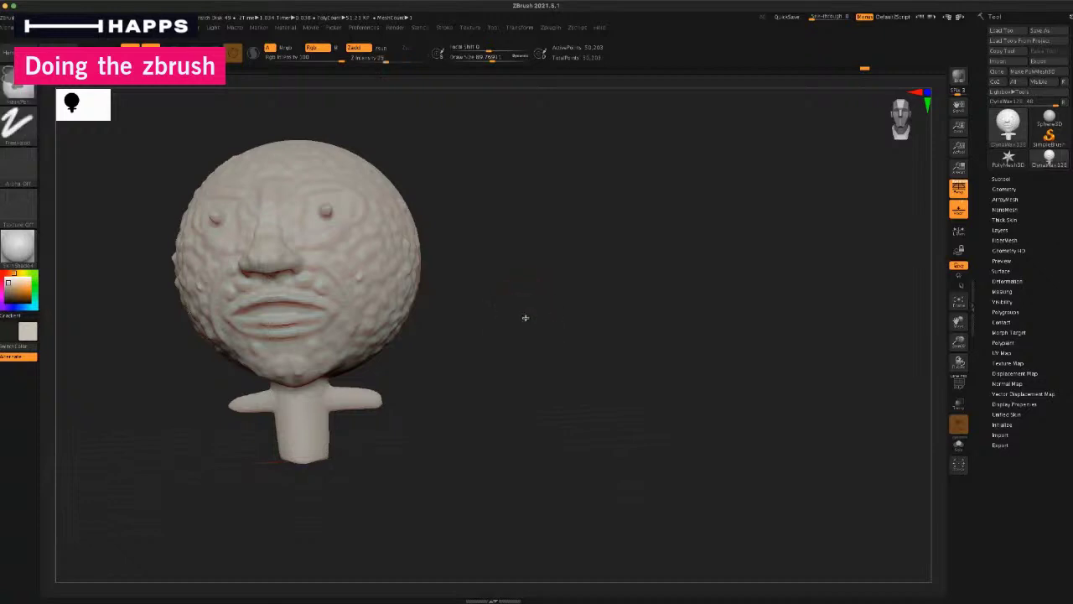
{"action": "right_click_drag", "start_coordinate": [530, 317], "coordinate": [561, 406], "text": "ctrl"}
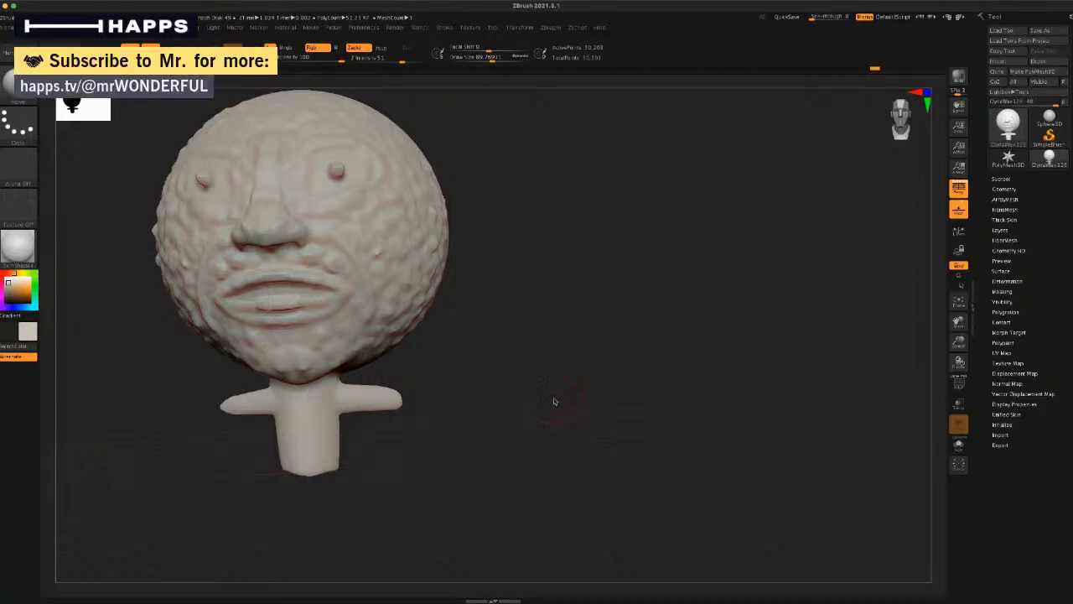
{"action": "key", "text": "ctrl"}
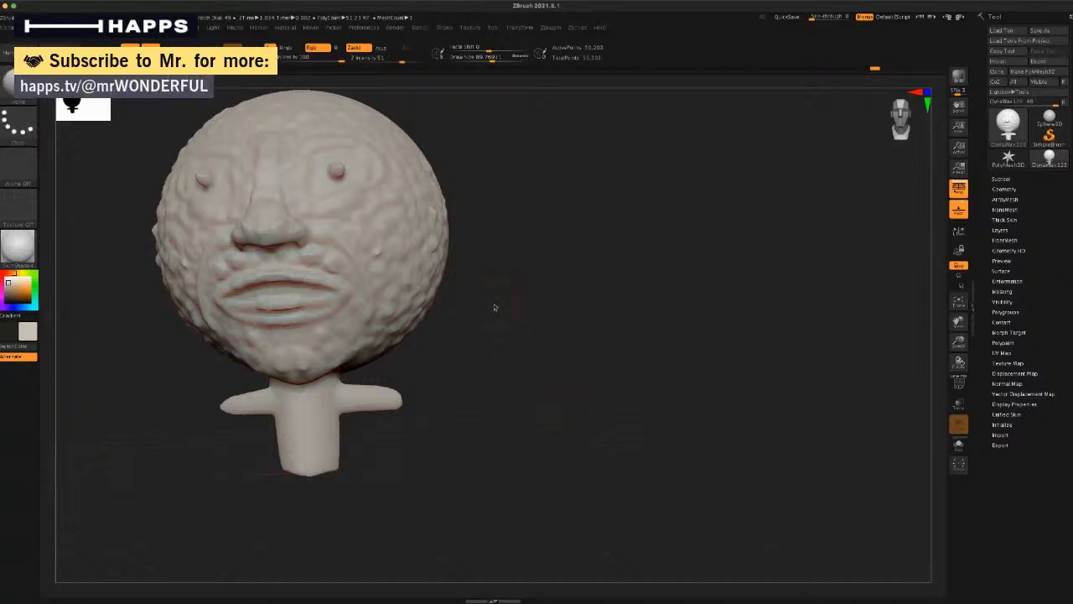
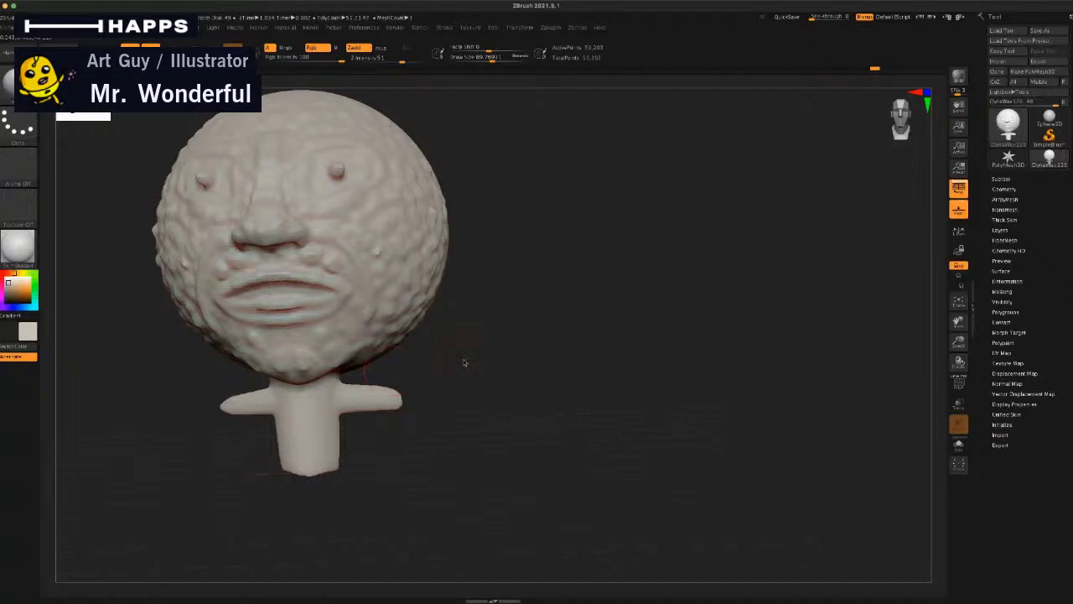
{"action": "left_click_drag", "start_coordinate": [492, 347], "coordinate": [465, 367], "text": "alt"}
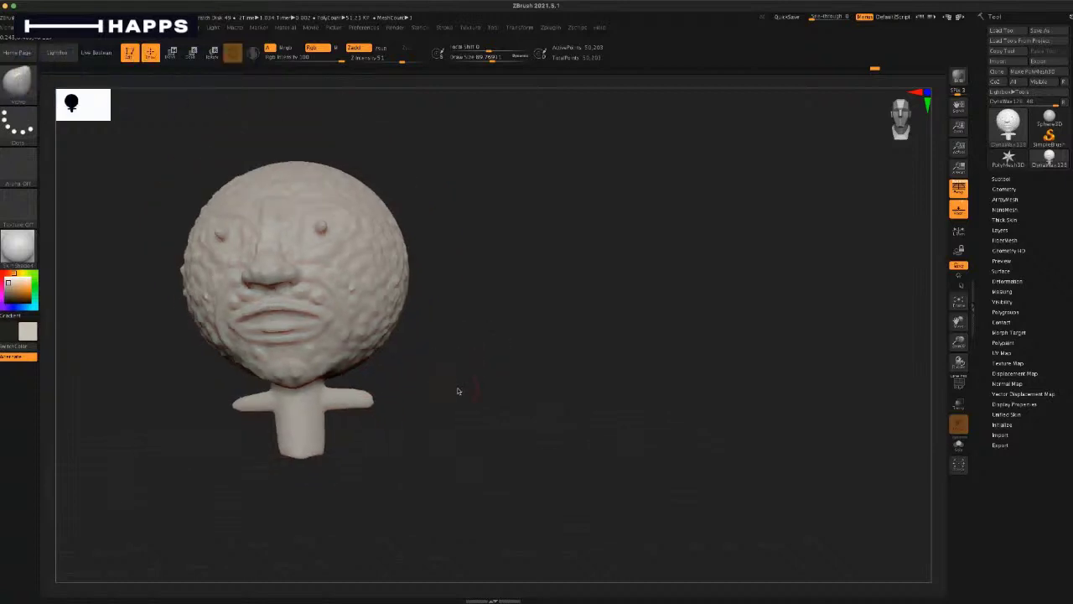
{"action": "left_click_drag", "start_coordinate": [457, 380], "coordinate": [480, 383]}
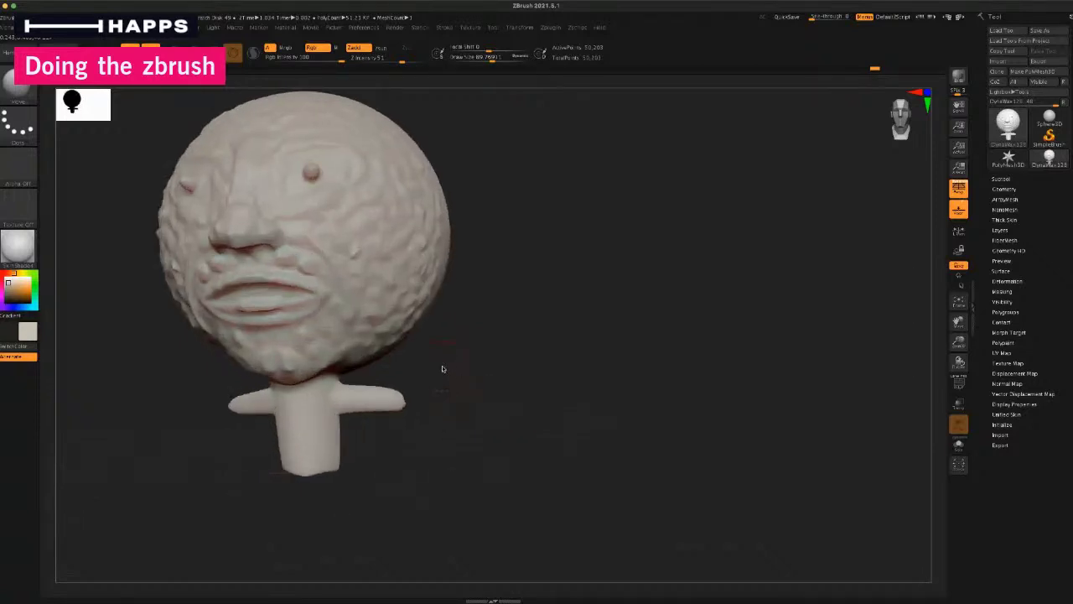
{"action": "key", "text": "shift+d"}
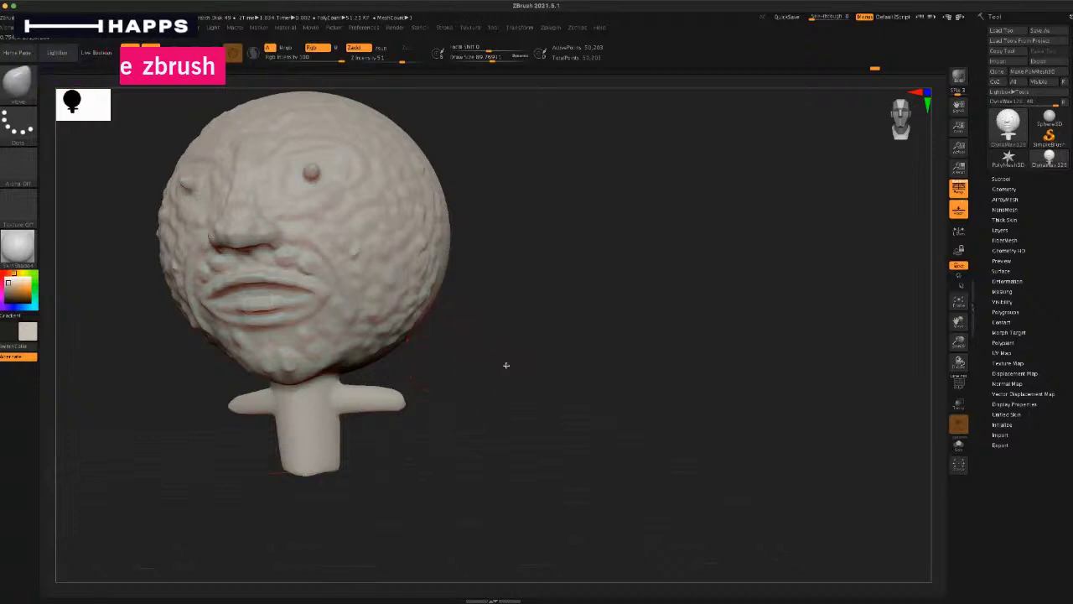
{"action": "left_click_drag", "start_coordinate": [505, 364], "coordinate": [498, 363]}
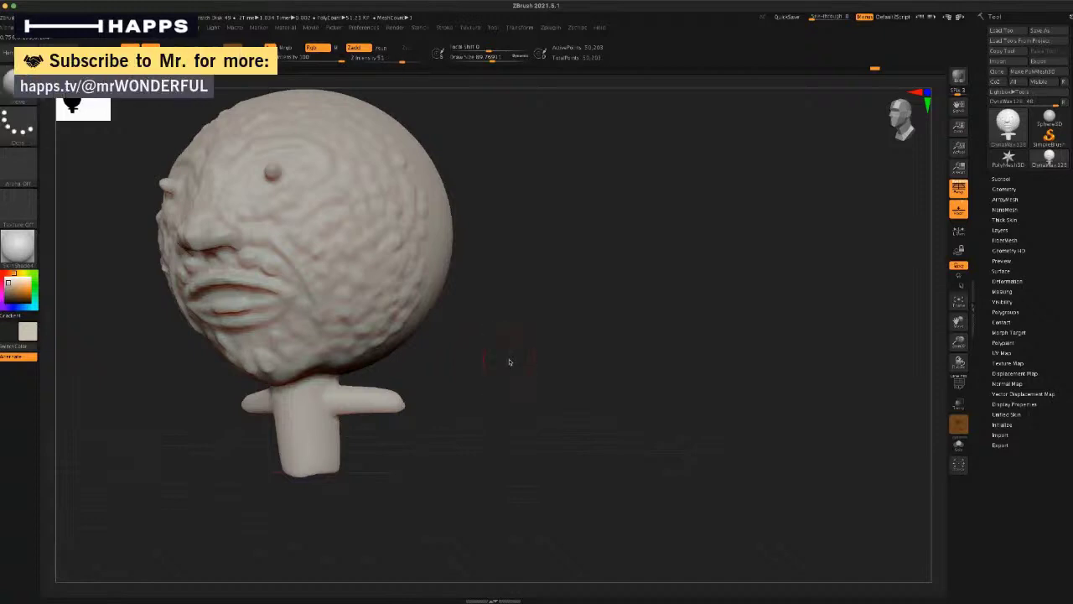
{"action": "key", "text": "ctrl"}
{"action": "mouse_move", "coordinate": [485, 344]}
{"action": "left_mouse_down"}
{"action": "mouse_move", "coordinate": [515, 354]}
{"action": "mouse_move", "coordinate": [475, 352]}
{"action": "mouse_move", "coordinate": [483, 367]}
{"action": "mouse_move", "coordinate": [462, 373]}
{"action": "mouse_move", "coordinate": [491, 395]}
{"action": "mouse_move", "coordinate": [478, 402]}
{"action": "mouse_move", "coordinate": [513, 369]}
{"action": "mouse_move", "coordinate": [479, 377]}
{"action": "mouse_move", "coordinate": [443, 412]}
{"action": "mouse_move", "coordinate": [460, 403]}
{"action": "mouse_move", "coordinate": [430, 399]}
{"action": "mouse_move", "coordinate": [448, 399]}
{"action": "mouse_move", "coordinate": [422, 424]}
{"action": "left_mouse_up"}
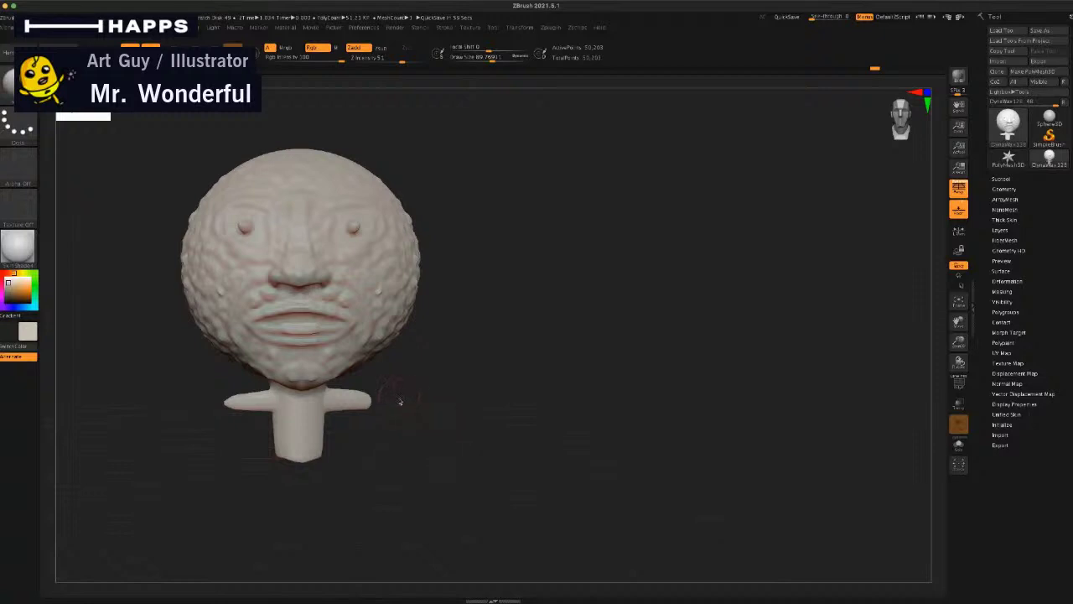
Step: Pull the tips of both stub arms outward with the Move brush to lengthen the arms
{"action": "mouse_move", "coordinate": [426, 419]}
{"action": "left_mouse_down", "text": "alt"}
{"action": "mouse_move", "coordinate": [439, 412]}
{"action": "mouse_move", "coordinate": [395, 414]}
{"action": "mouse_move", "coordinate": [429, 399]}
{"action": "left_mouse_up", "text": "alt"}
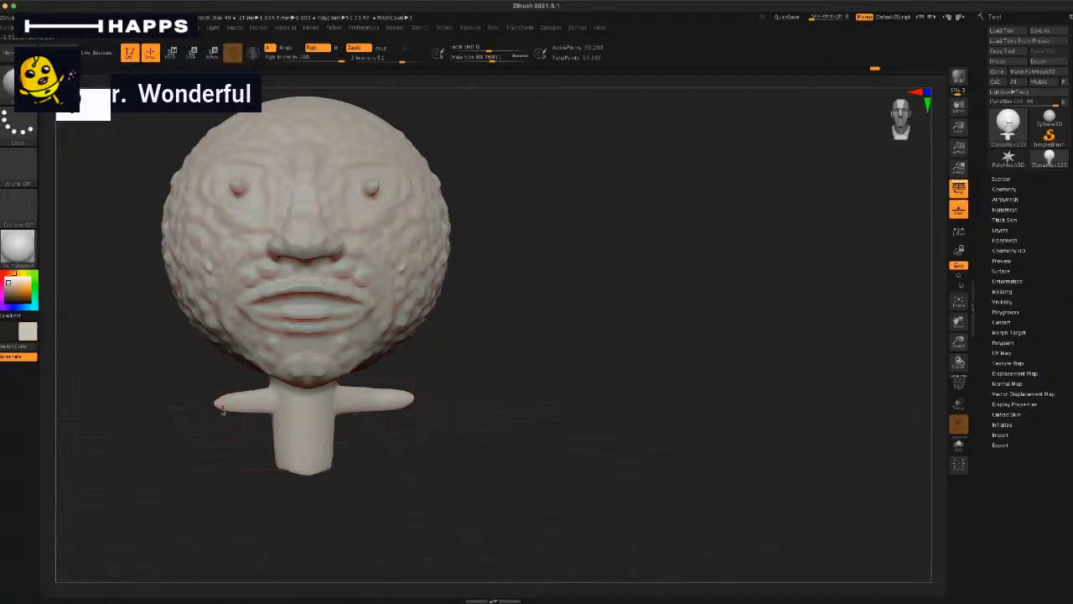
{"action": "left_click_drag", "start_coordinate": [222, 421], "coordinate": [204, 419]}
{"action": "left_click_drag", "start_coordinate": [411, 403], "coordinate": [437, 398]}
{"action": "left_click_drag", "start_coordinate": [221, 403], "coordinate": [206, 402]}
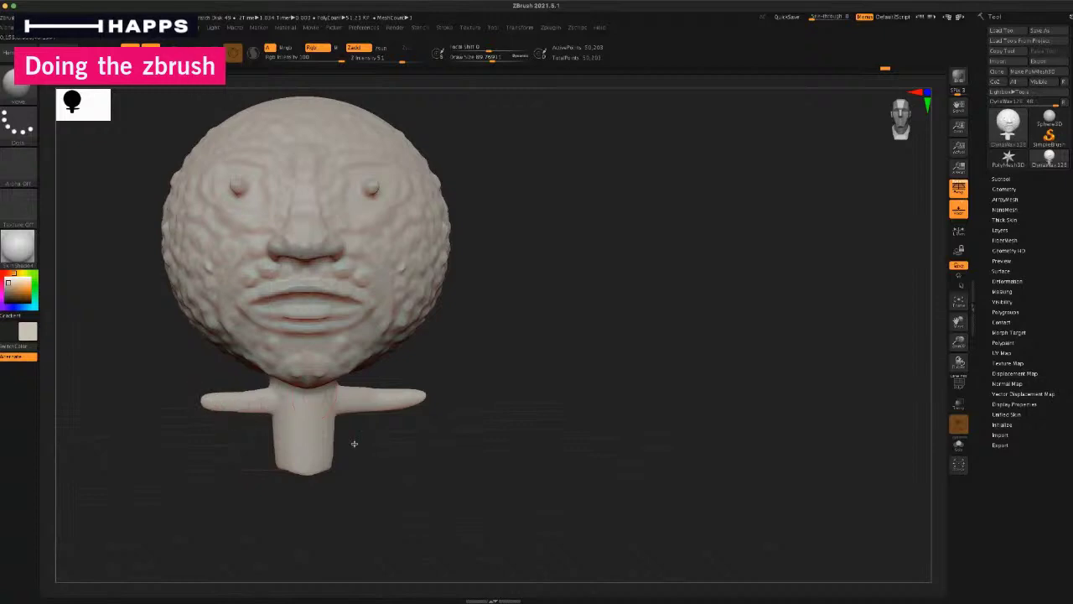
{"action": "left_click_drag", "start_coordinate": [368, 404], "coordinate": [401, 398]}
Step: Bend the ends of both arms slightly downward with the Move brush
{"action": "left_click_drag", "start_coordinate": [423, 400], "coordinate": [424, 411]}
{"action": "left_click_drag", "start_coordinate": [400, 446], "coordinate": [362, 452]}
{"action": "left_click_drag", "start_coordinate": [223, 400], "coordinate": [221, 408]}
{"action": "left_click_drag", "start_coordinate": [232, 496], "coordinate": [252, 496]}
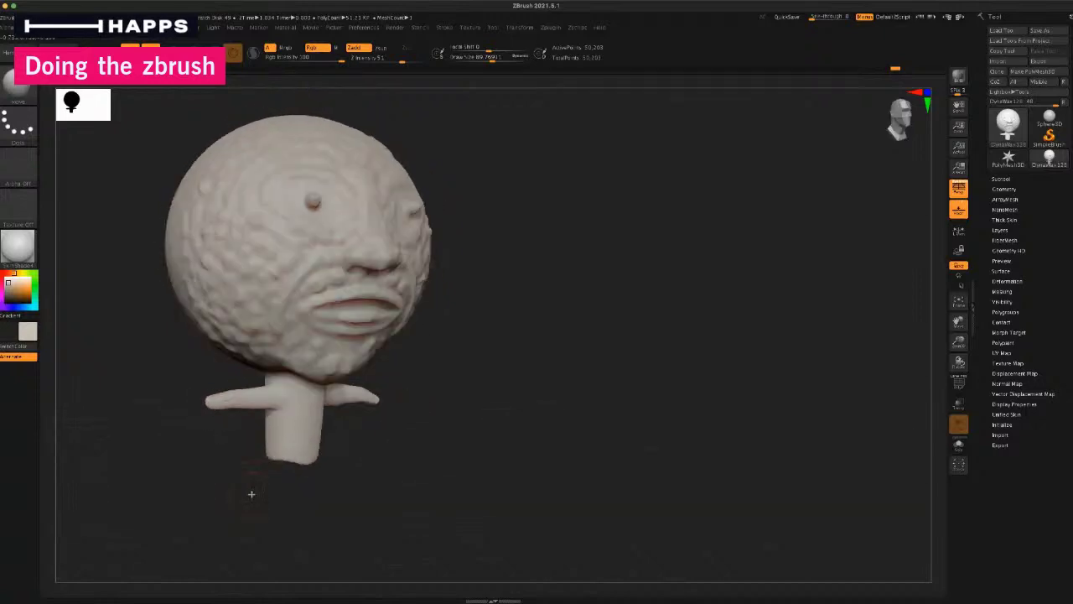
{"action": "left_click_drag", "start_coordinate": [258, 439], "coordinate": [224, 452]}
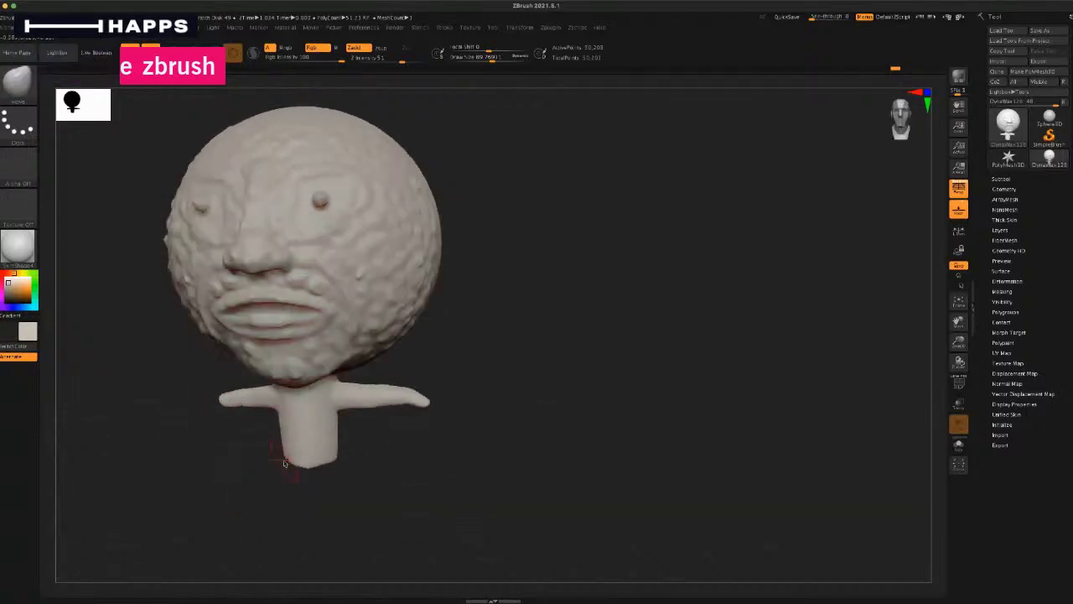
Step: Stretch the arms further and lower their ends from front and side views, and remesh the sculpt with DynaMesh
{"action": "mouse_move", "coordinate": [479, 360]}
{"action": "left_mouse_down", "text": "alt"}
{"action": "mouse_move", "coordinate": [444, 364]}
{"action": "mouse_move", "coordinate": [448, 374]}
{"action": "mouse_move", "coordinate": [361, 419]}
{"action": "mouse_move", "coordinate": [332, 396]}
{"action": "left_mouse_up", "text": "alt"}
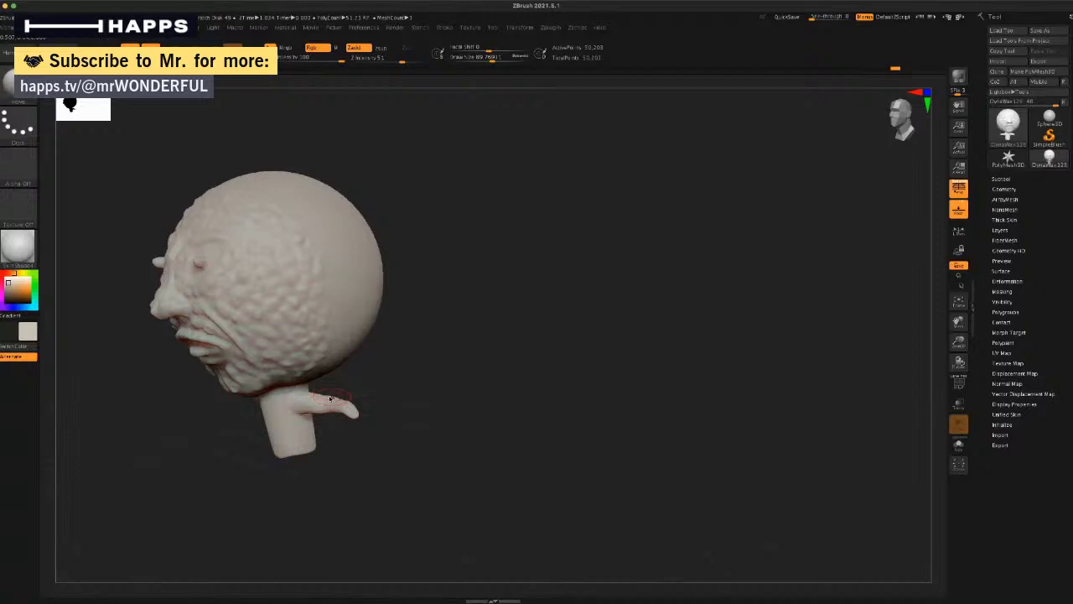
{"action": "left_click_drag", "start_coordinate": [326, 439], "coordinate": [341, 460]}
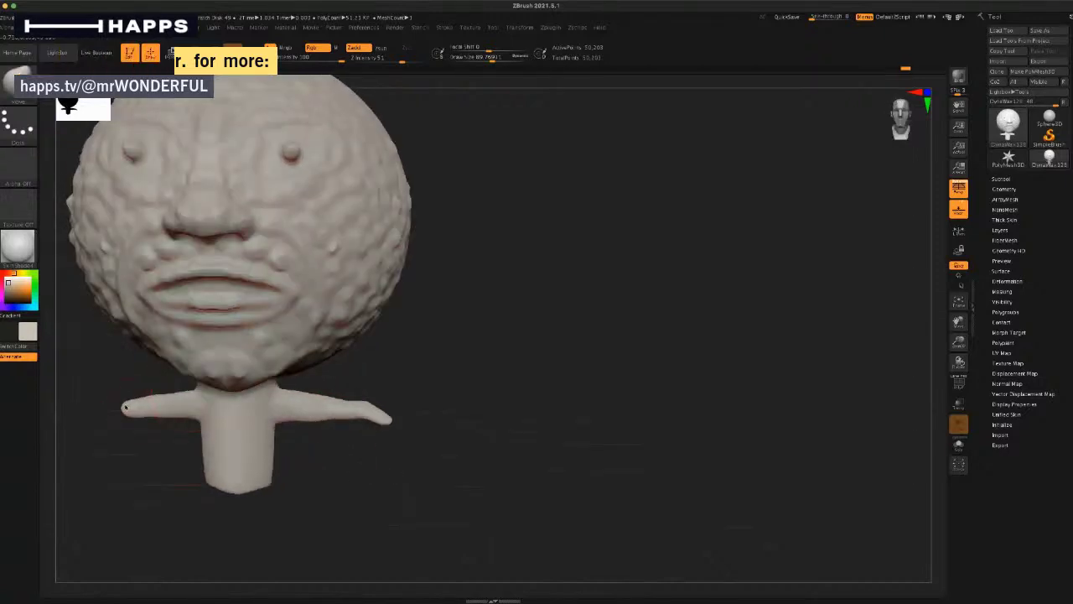
{"action": "left_click_drag", "start_coordinate": [125, 407], "coordinate": [127, 415]}
{"action": "left_click_drag", "start_coordinate": [143, 450], "coordinate": [149, 450]}
{"action": "mouse_move", "coordinate": [159, 396]}
{"action": "left_mouse_down"}
{"action": "mouse_move", "coordinate": [159, 406]}
{"action": "mouse_move", "coordinate": [217, 415]}
{"action": "mouse_move", "coordinate": [422, 402]}
{"action": "mouse_move", "coordinate": [382, 411]}
{"action": "mouse_move", "coordinate": [360, 374]}
{"action": "mouse_move", "coordinate": [443, 361]}
{"action": "mouse_move", "coordinate": [367, 398]}
{"action": "left_mouse_up"}
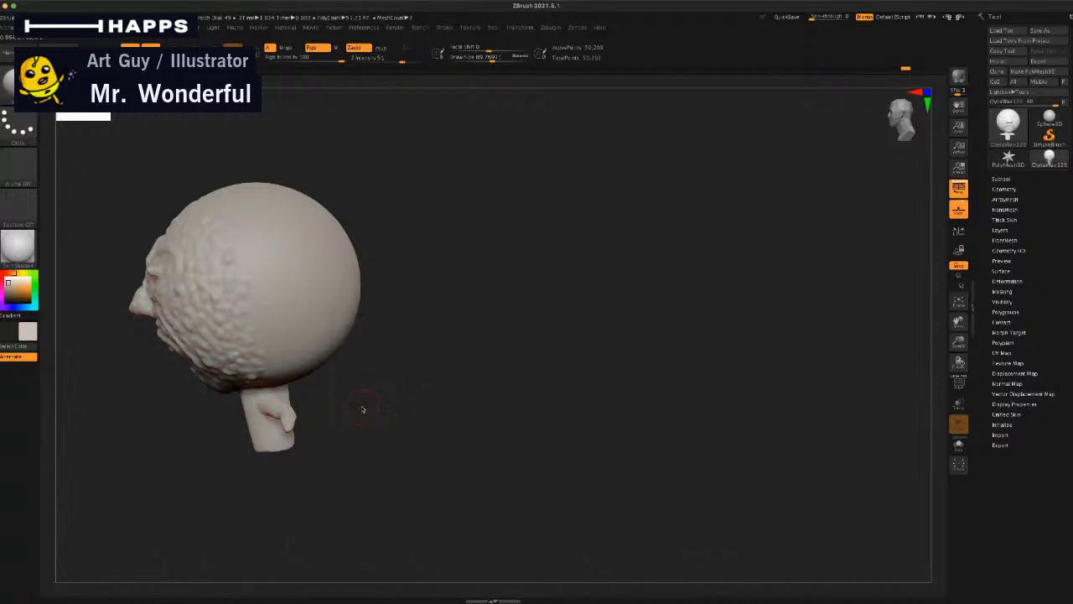
{"action": "mouse_move", "coordinate": [374, 403]}
{"action": "left_mouse_down"}
{"action": "mouse_move", "coordinate": [353, 405]}
{"action": "mouse_move", "coordinate": [377, 385]}
{"action": "mouse_move", "coordinate": [448, 378]}
{"action": "left_mouse_up"}
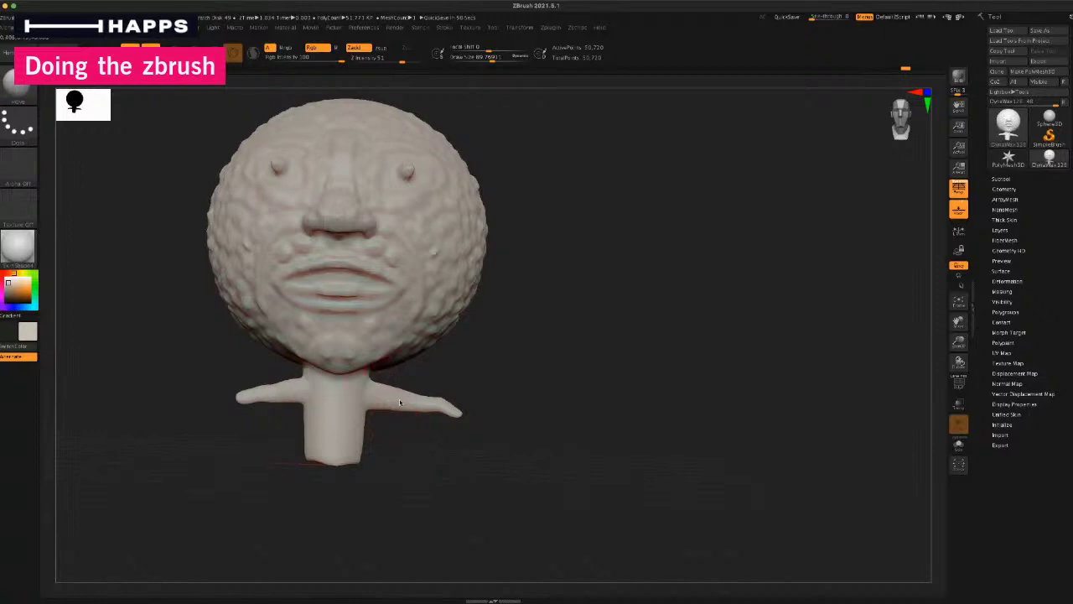
Step: Shape both arms into thinner, longer curves that slope down from the shoulders, using the Move brush
{"action": "left_click_drag", "start_coordinate": [417, 431], "coordinate": [411, 427]}
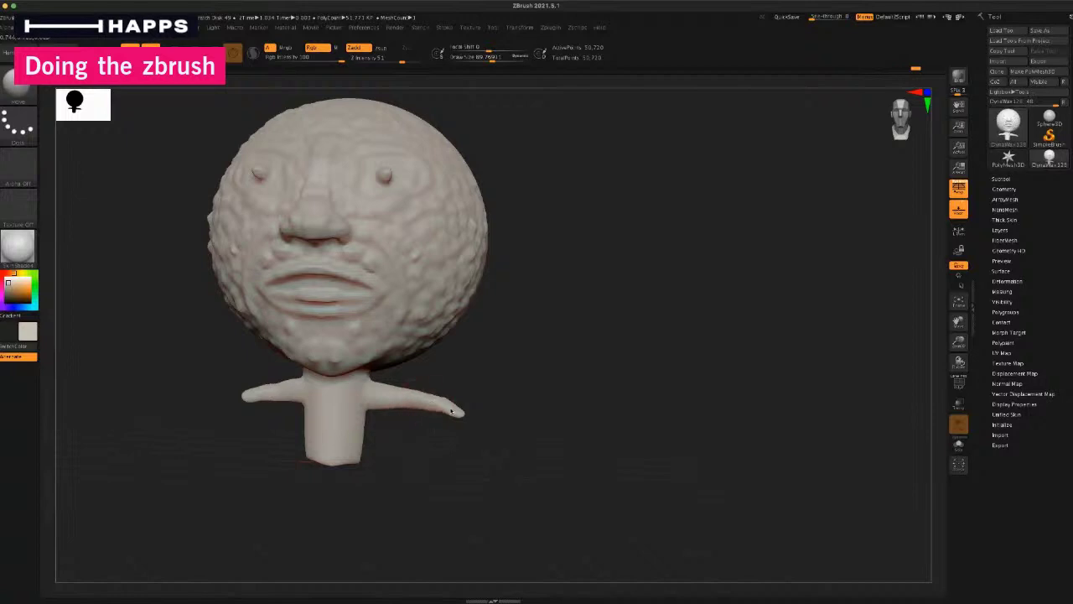
{"action": "mouse_move", "coordinate": [455, 419]}
{"action": "left_mouse_down"}
{"action": "mouse_move", "coordinate": [450, 449]}
{"action": "mouse_move", "coordinate": [462, 455]}
{"action": "mouse_move", "coordinate": [433, 410]}
{"action": "left_mouse_up"}
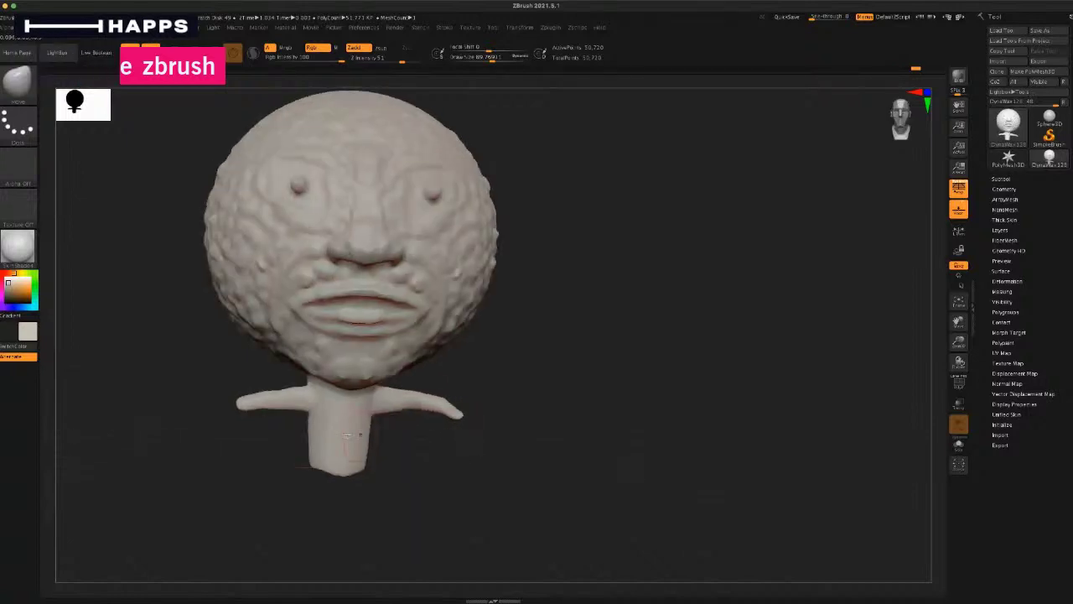
{"action": "left_click_drag", "start_coordinate": [271, 448], "coordinate": [280, 462]}
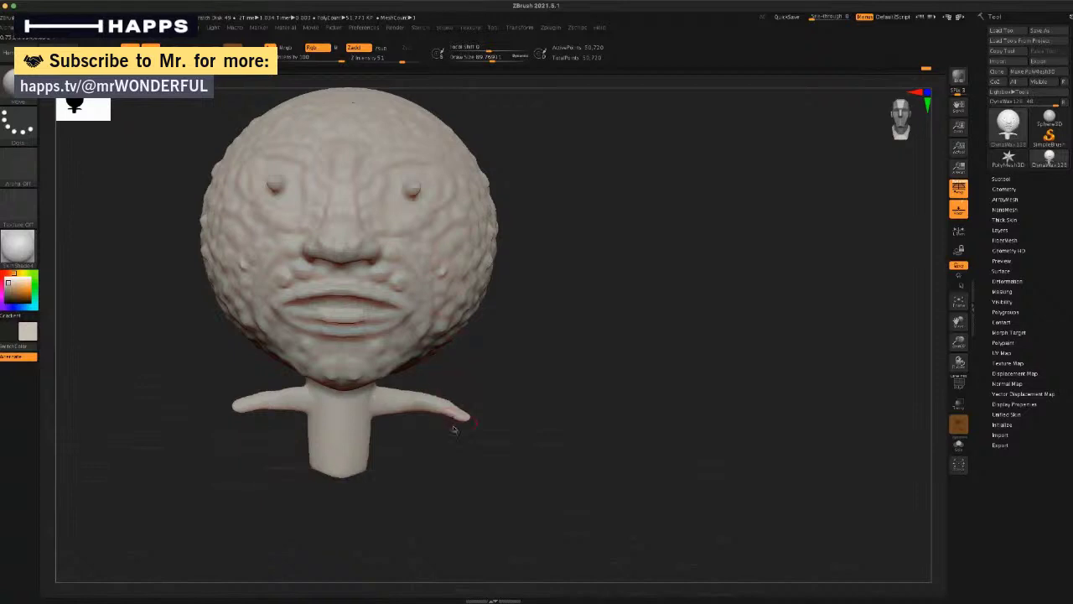
{"action": "mouse_move", "coordinate": [456, 424]}
{"action": "left_mouse_down"}
{"action": "mouse_move", "coordinate": [438, 450]}
{"action": "mouse_move", "coordinate": [426, 445]}
{"action": "mouse_move", "coordinate": [472, 450]}
{"action": "mouse_move", "coordinate": [431, 439]}
{"action": "mouse_move", "coordinate": [501, 422]}
{"action": "left_mouse_up"}
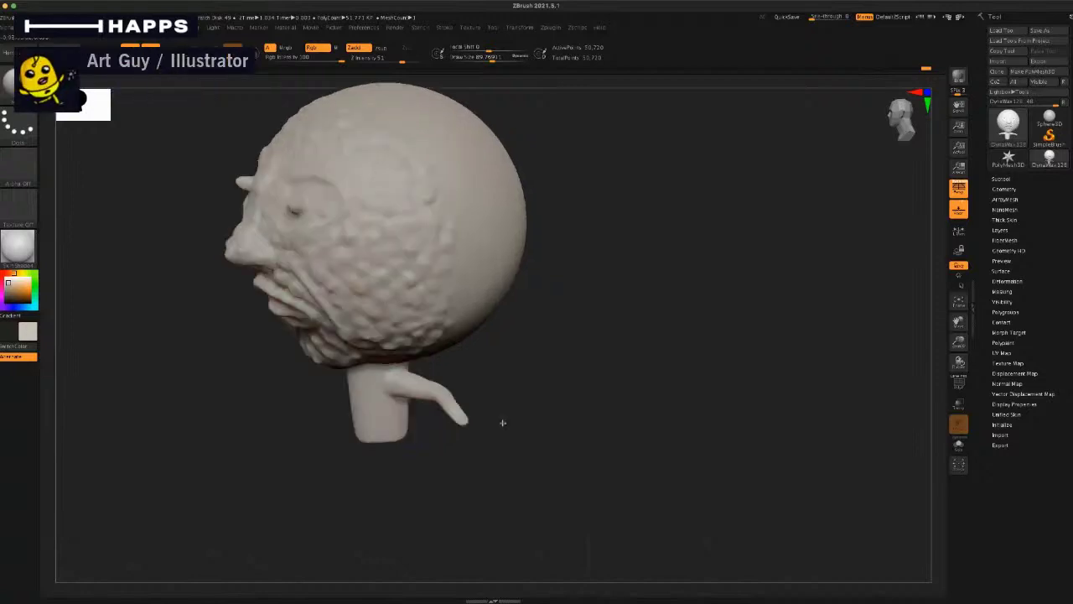
{"action": "mouse_move", "coordinate": [430, 419]}
{"action": "left_mouse_down"}
{"action": "mouse_move", "coordinate": [328, 459]}
{"action": "mouse_move", "coordinate": [578, 361]}
{"action": "mouse_move", "coordinate": [624, 319]}
{"action": "mouse_move", "coordinate": [544, 330]}
{"action": "mouse_move", "coordinate": [511, 405]}
{"action": "mouse_move", "coordinate": [525, 395]}
{"action": "mouse_move", "coordinate": [513, 403]}
{"action": "mouse_move", "coordinate": [523, 405]}
{"action": "left_mouse_up"}
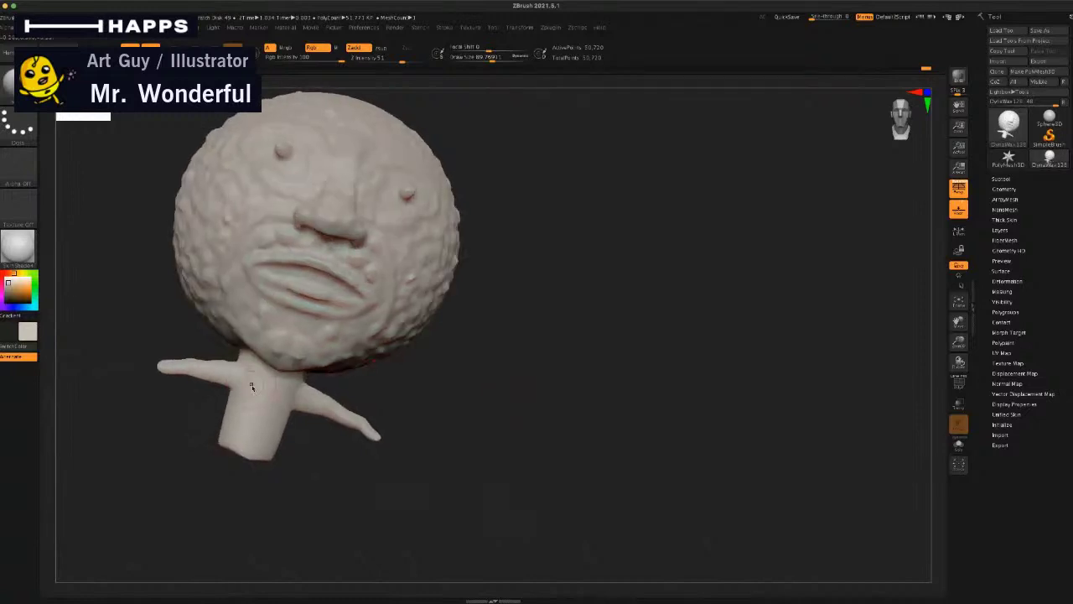
Step: Reduce the draw size to about 41 and paint a V-necked, short-sleeved shirt mask over the torso and upper arms
{"action": "key", "text": "space"}
{"action": "key", "text": "space"}
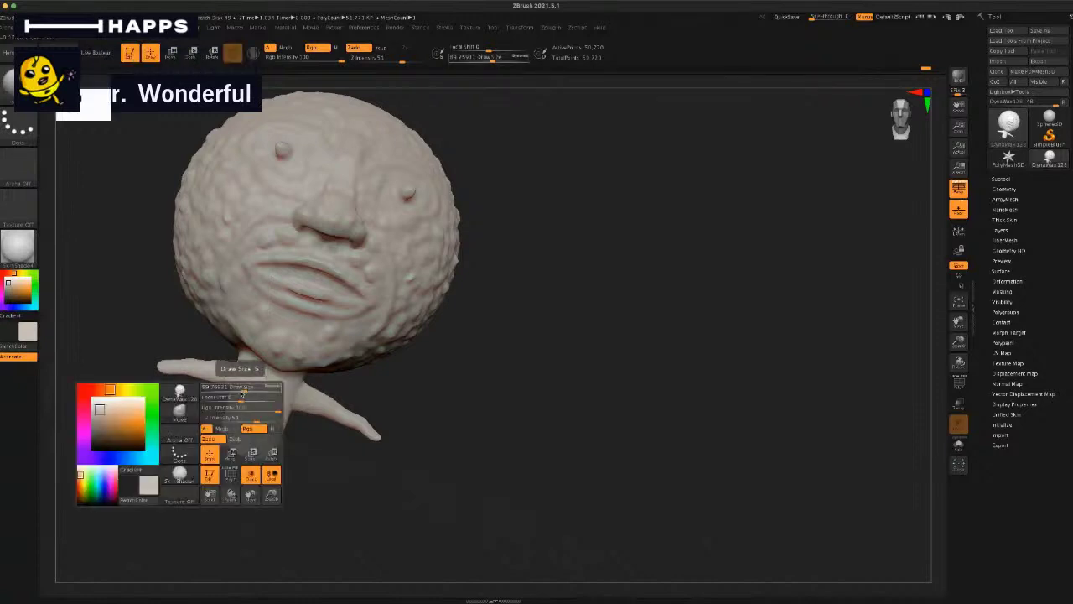
{"action": "key", "text": "ctrl"}
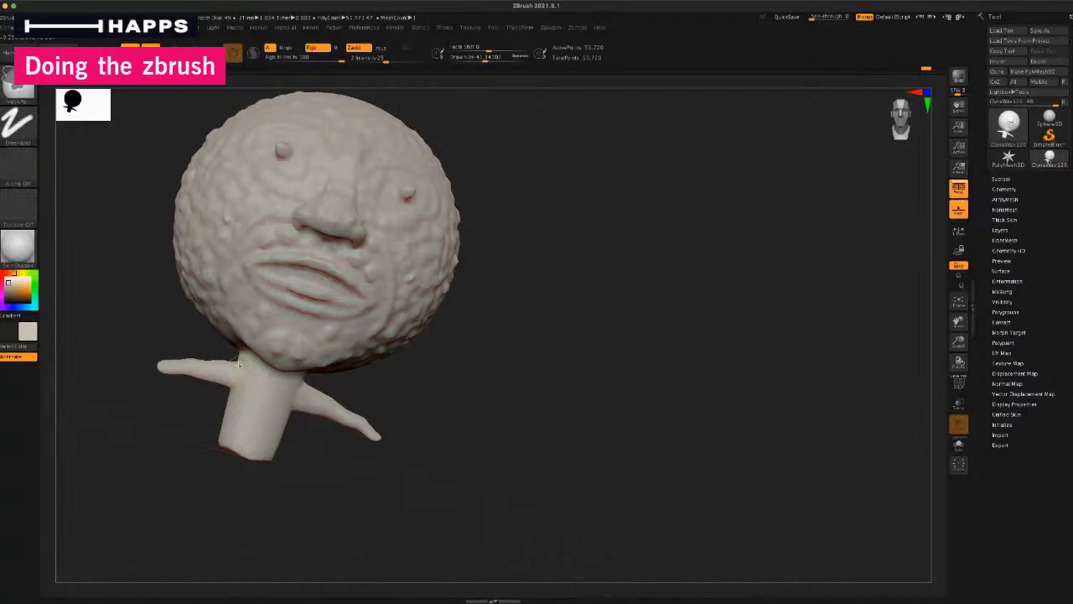
{"action": "mouse_move", "coordinate": [239, 363]}
{"action": "left_mouse_down", "text": "ctrl"}
{"action": "mouse_move", "coordinate": [255, 423]}
{"action": "mouse_move", "coordinate": [302, 394]}
{"action": "mouse_move", "coordinate": [253, 448]}
{"action": "mouse_move", "coordinate": [230, 424]}
{"action": "mouse_move", "coordinate": [238, 359]}
{"action": "mouse_move", "coordinate": [206, 363]}
{"action": "left_mouse_up", "text": "ctrl"}
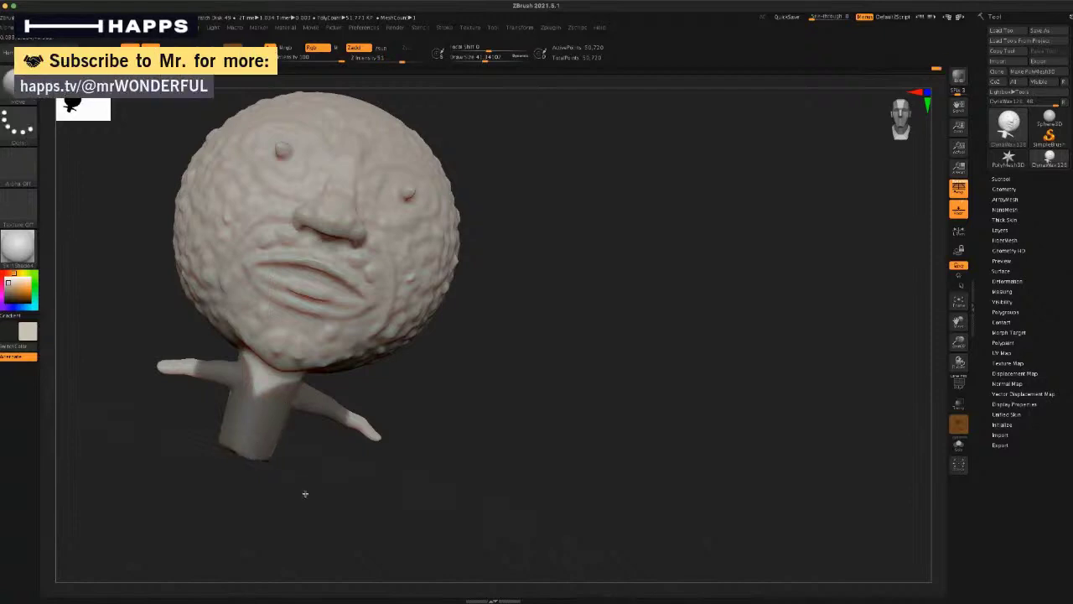
Step: Extend the shirt mask around the side of the torso and behind the shoulder, and undo the accidental mask clearing
{"action": "mouse_move", "coordinate": [305, 491]}
{"action": "left_mouse_down"}
{"action": "mouse_move", "coordinate": [268, 483]}
{"action": "mouse_move", "coordinate": [306, 419]}
{"action": "mouse_move", "coordinate": [298, 382]}
{"action": "mouse_move", "coordinate": [318, 399]}
{"action": "mouse_move", "coordinate": [316, 461]}
{"action": "mouse_move", "coordinate": [333, 404]}
{"action": "mouse_move", "coordinate": [326, 448]}
{"action": "mouse_move", "coordinate": [338, 435]}
{"action": "mouse_move", "coordinate": [340, 388]}
{"action": "mouse_move", "coordinate": [359, 385]}
{"action": "mouse_move", "coordinate": [354, 448]}
{"action": "left_mouse_up"}
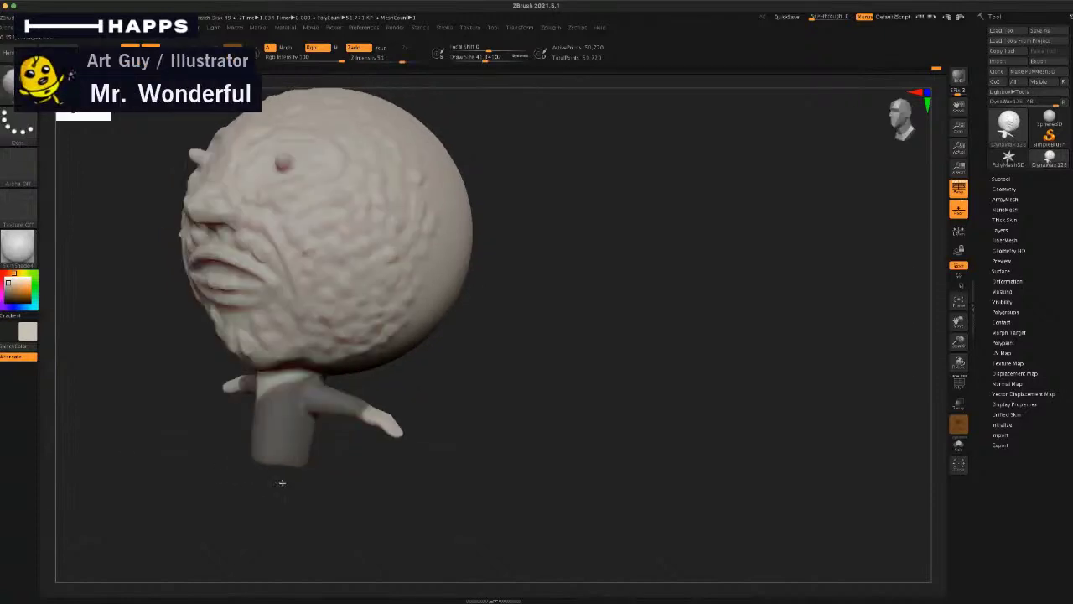
{"action": "mouse_move", "coordinate": [282, 482]}
{"action": "left_mouse_down"}
{"action": "mouse_move", "coordinate": [304, 484]}
{"action": "mouse_move", "coordinate": [268, 483]}
{"action": "left_mouse_up"}
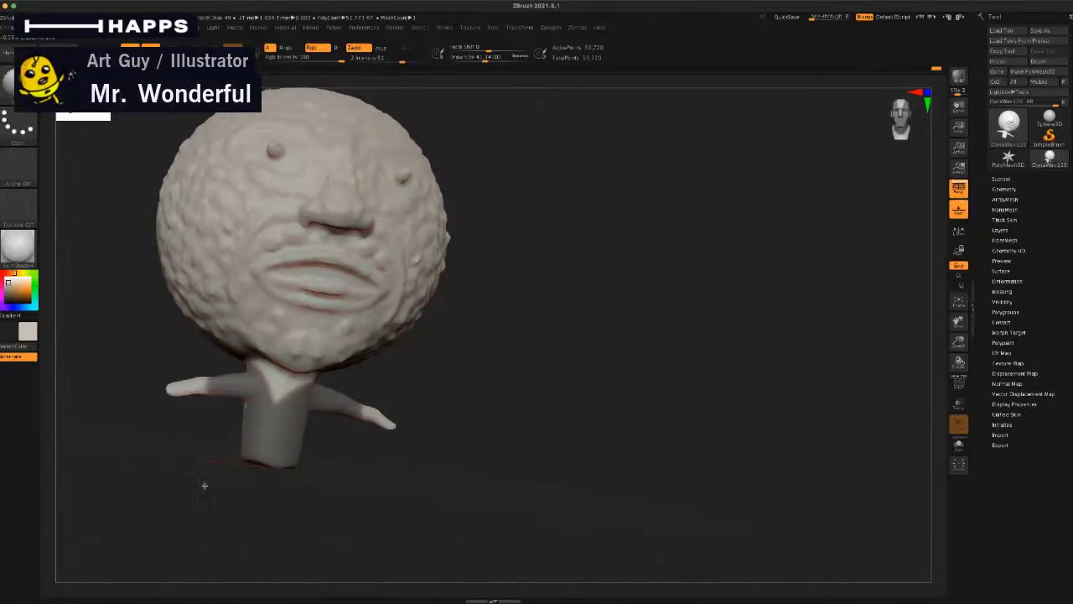
{"action": "mouse_move", "coordinate": [204, 483]}
{"action": "left_mouse_down"}
{"action": "mouse_move", "coordinate": [225, 488]}
{"action": "mouse_move", "coordinate": [243, 470]}
{"action": "left_mouse_up"}
{"action": "left_click_drag", "start_coordinate": [278, 418], "coordinate": [274, 463], "text": "ctrl"}
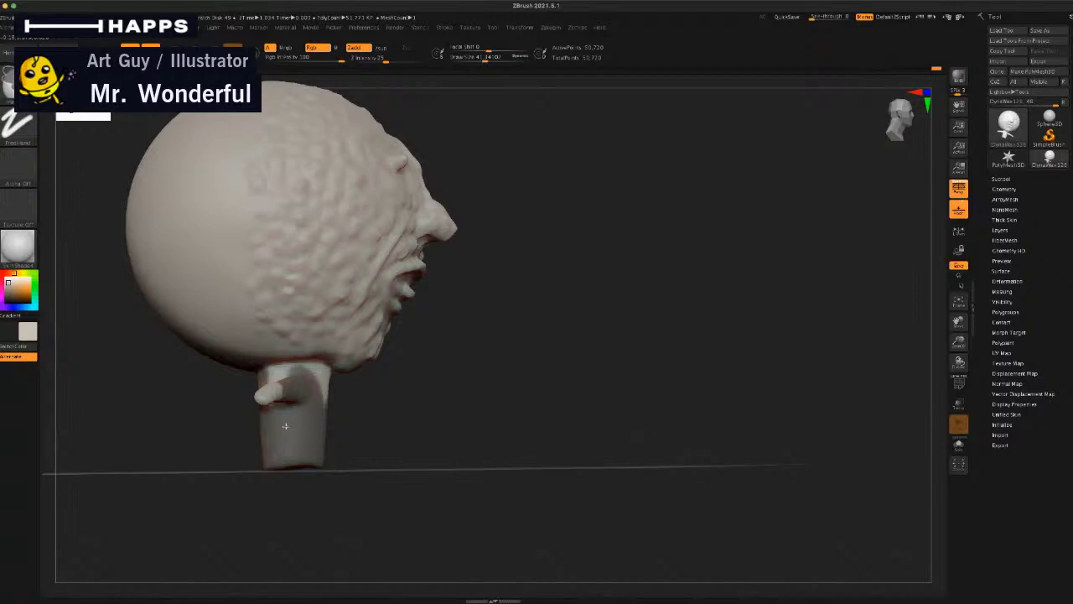
{"action": "left_click_drag", "start_coordinate": [299, 369], "coordinate": [272, 375], "text": "ctrl"}
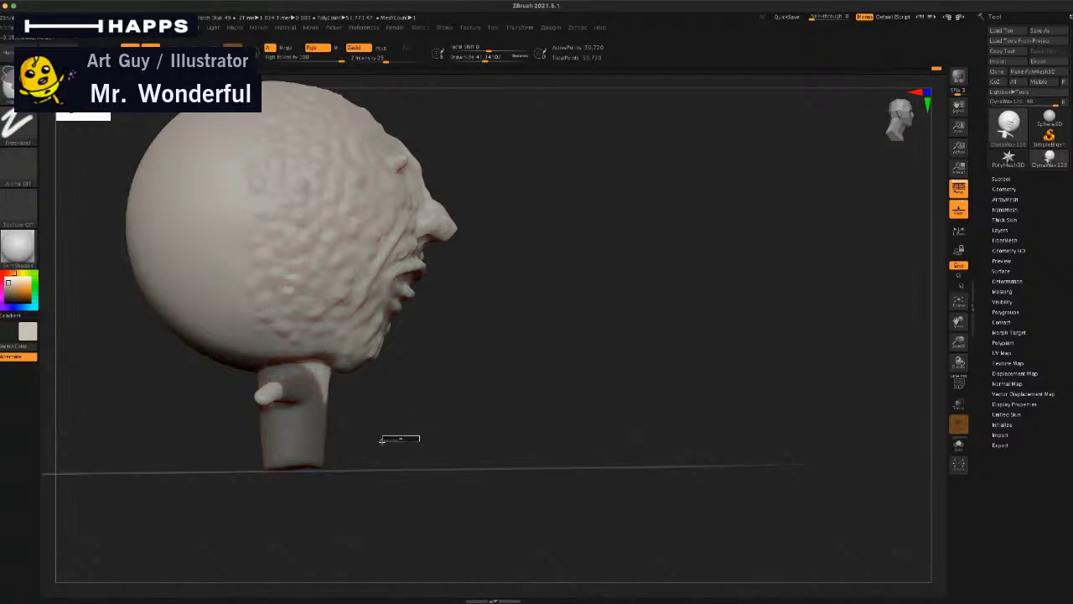
{"action": "left_click", "coordinate": [413, 436], "text": "ctrl"}
{"action": "key", "text": "ctrl+z"}
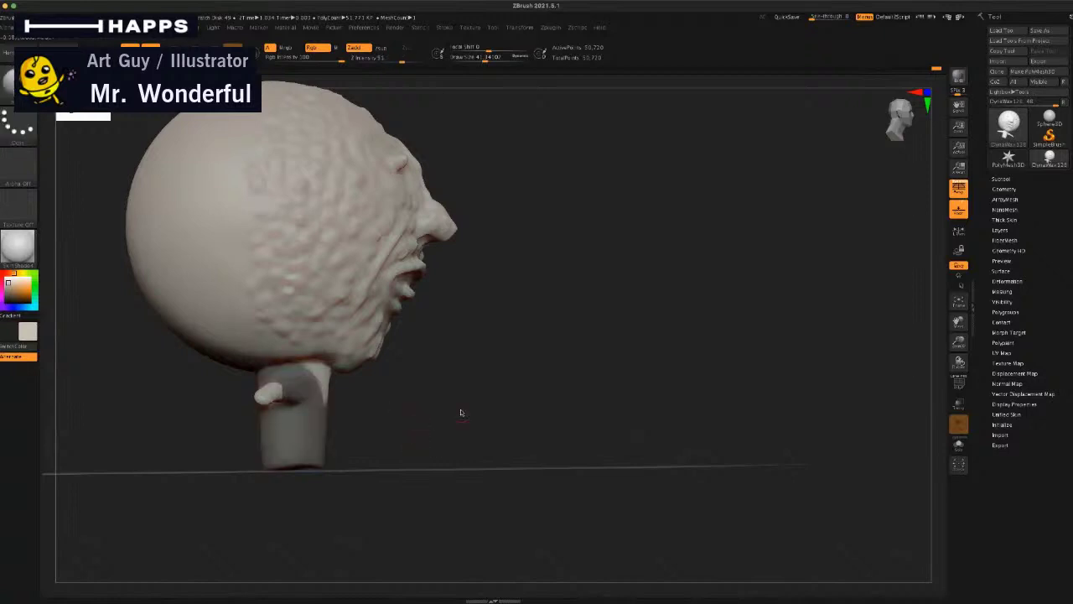
Step: Extract the masked shirt area from the torso with a thickness of 0.02 and accept it as a new subtool
{"action": "left_click_drag", "start_coordinate": [462, 412], "coordinate": [378, 412]}
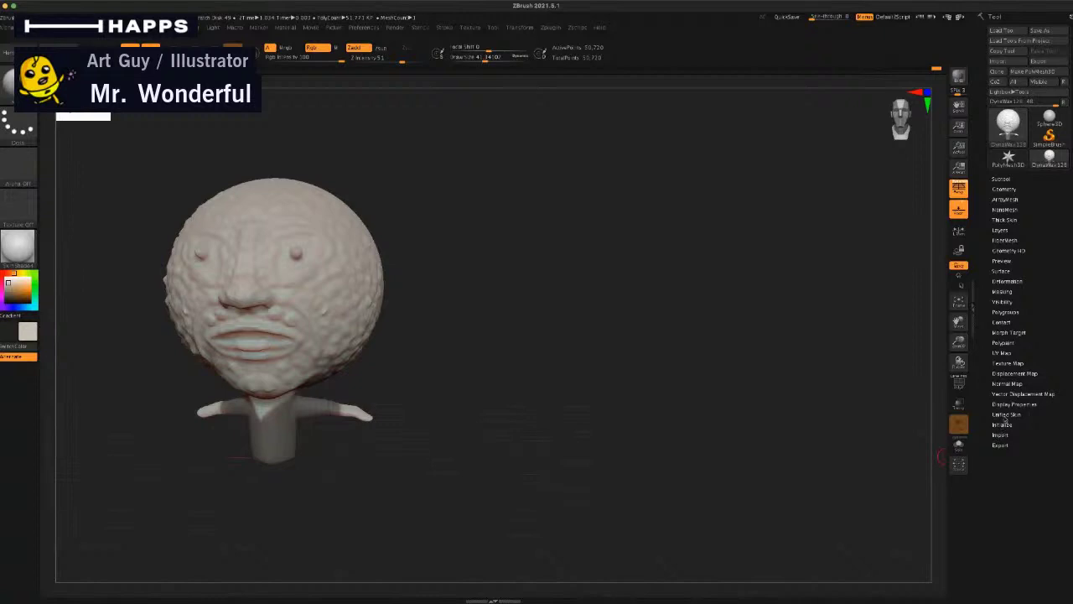
{"action": "left_click", "coordinate": [1004, 190]}
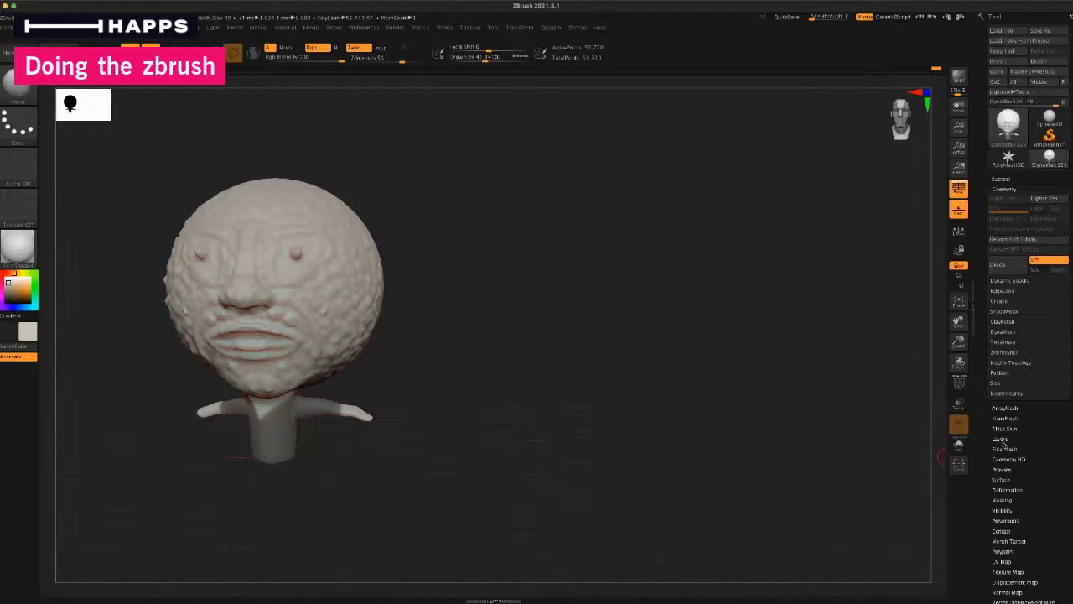
{"action": "left_click", "coordinate": [1004, 178]}
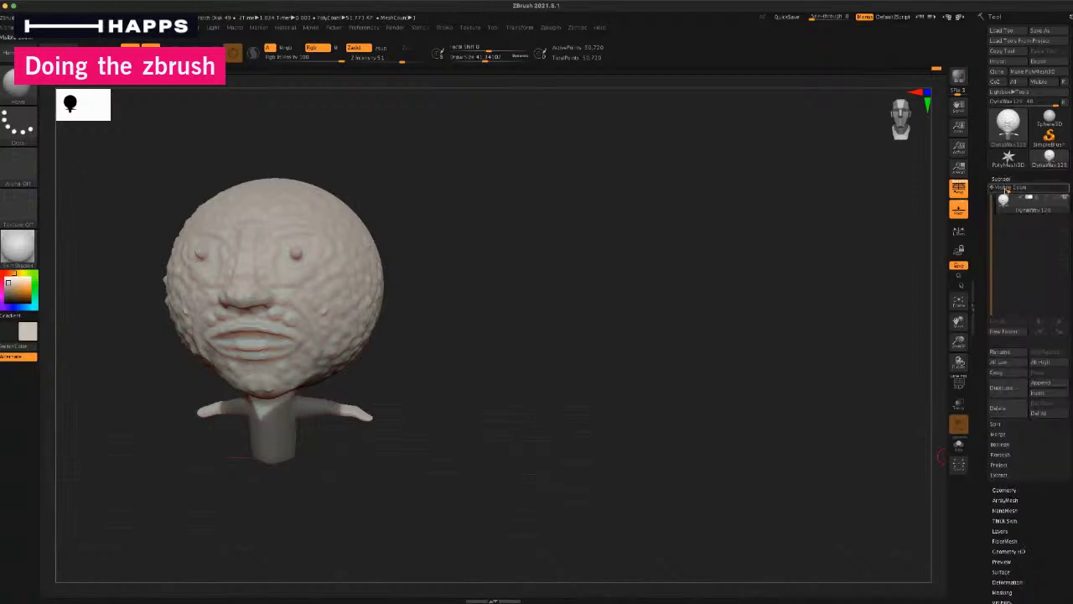
{"action": "left_click", "coordinate": [1002, 476]}
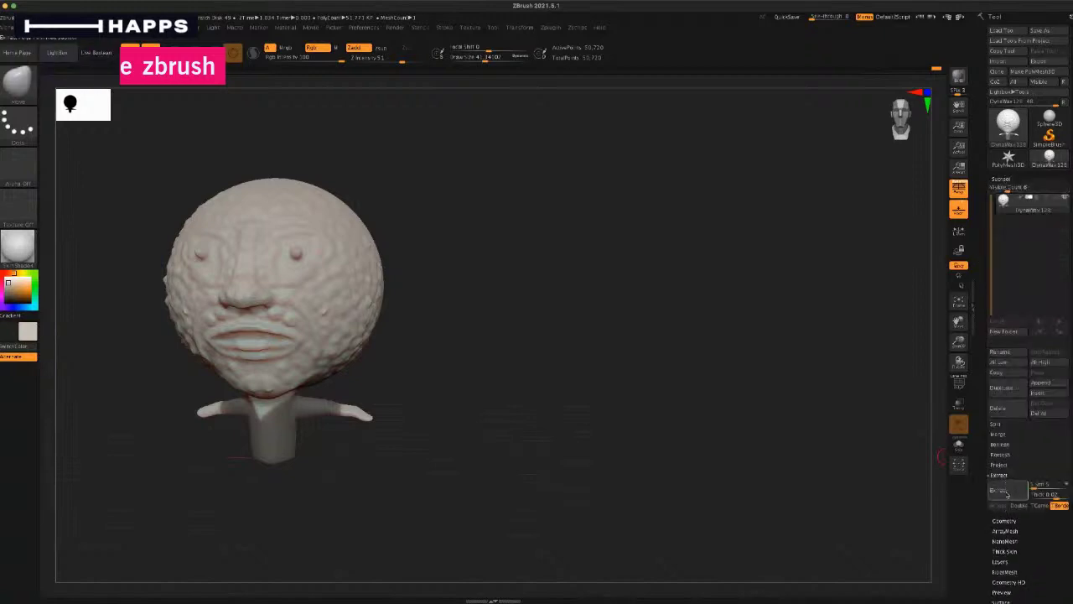
{"action": "left_click", "coordinate": [1007, 493]}
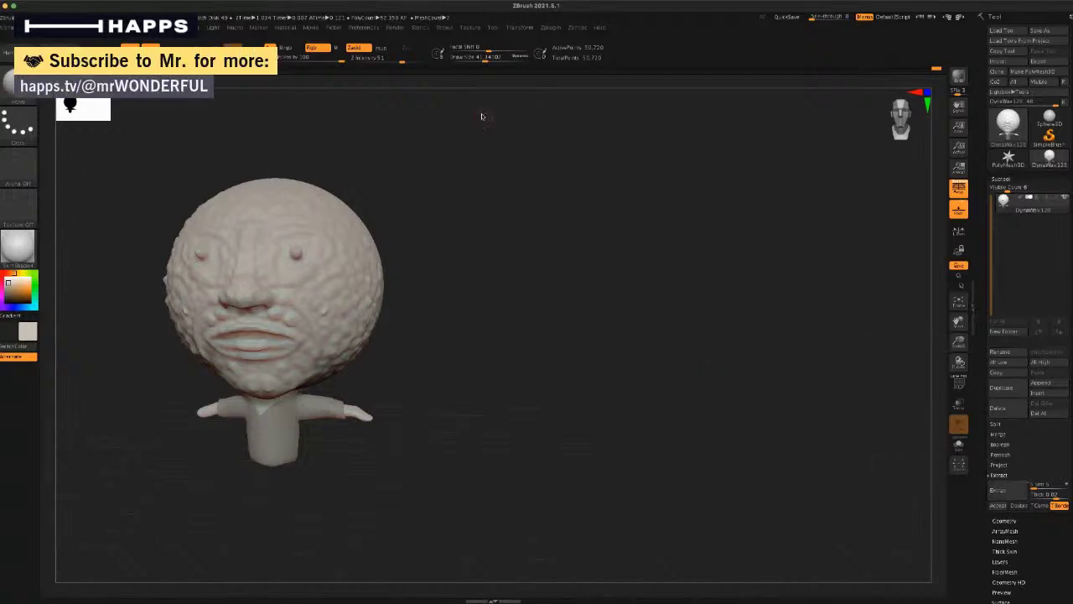
{"action": "left_click", "coordinate": [997, 506]}
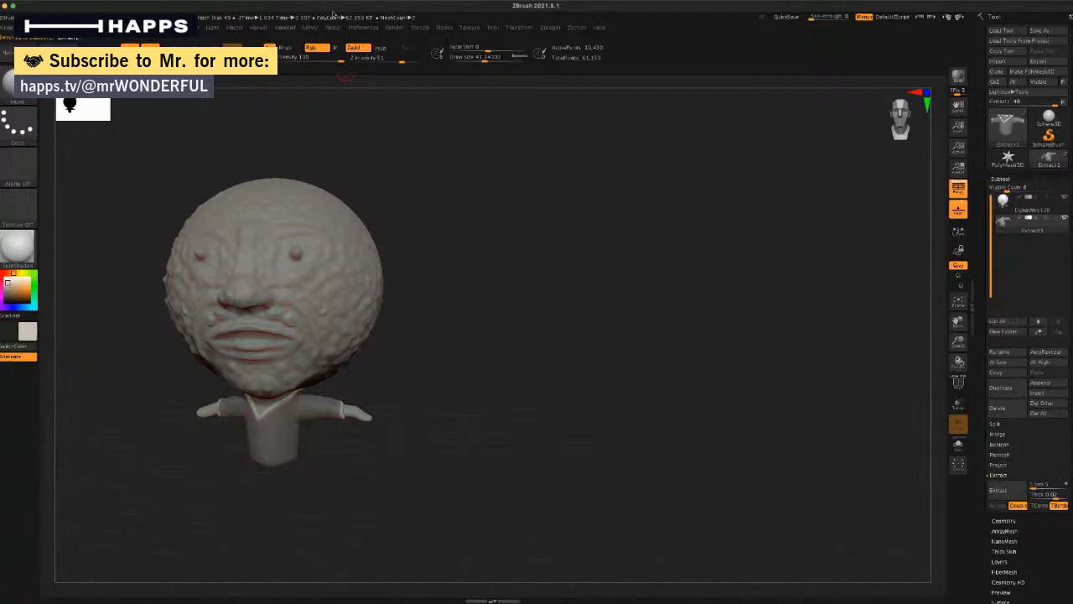
{"action": "left_click_drag", "start_coordinate": [489, 394], "coordinate": [300, 399]}
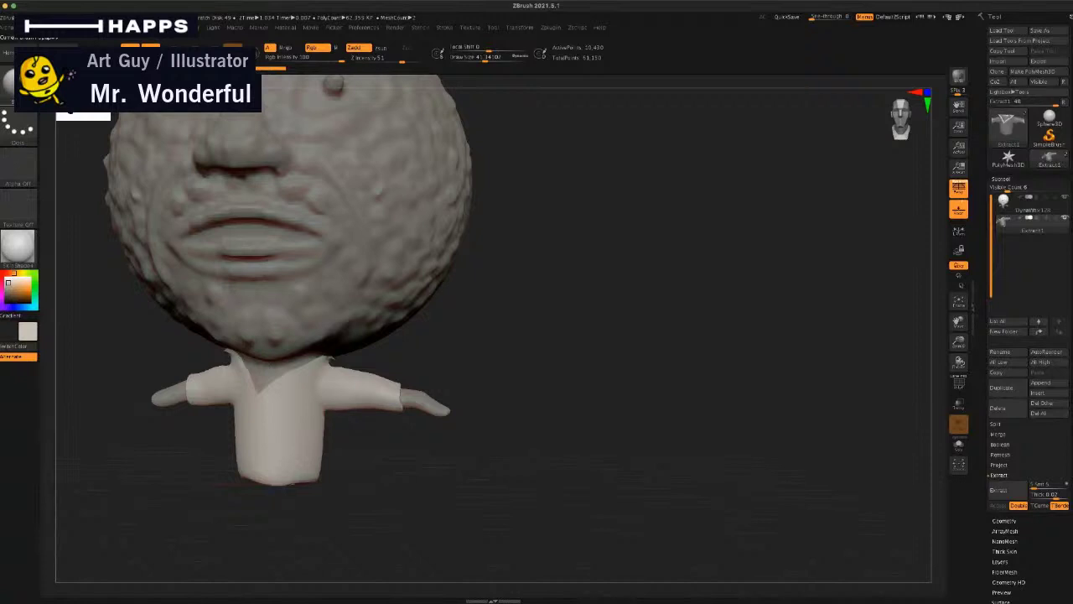
Step: Pull wrinkles into the chest and side of the extracted shirt with the ClothPull brush
{"action": "key", "text": "b"}
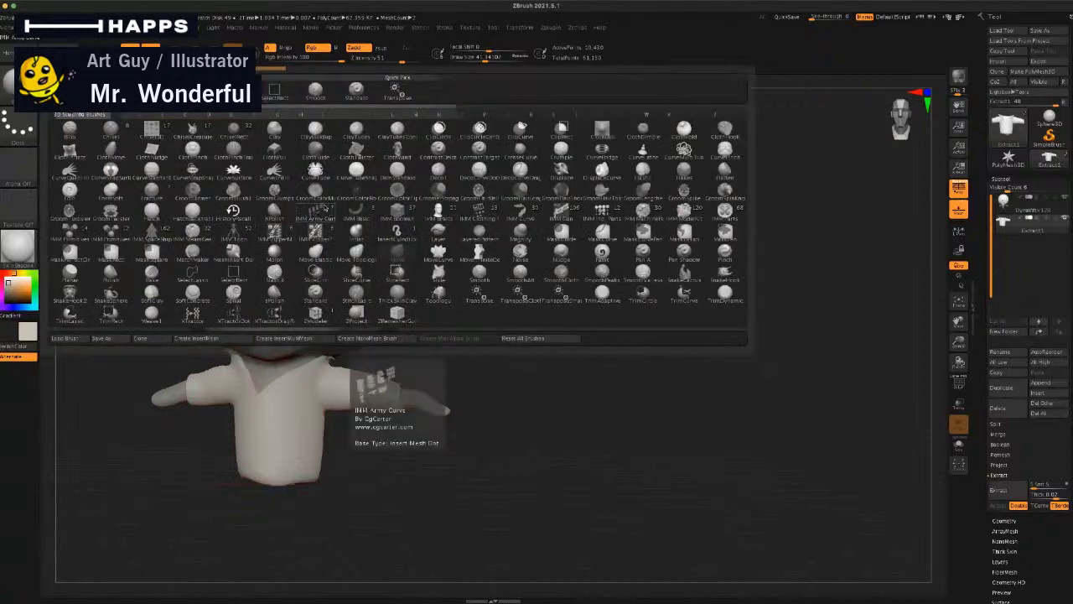
{"action": "left_click", "coordinate": [275, 152]}
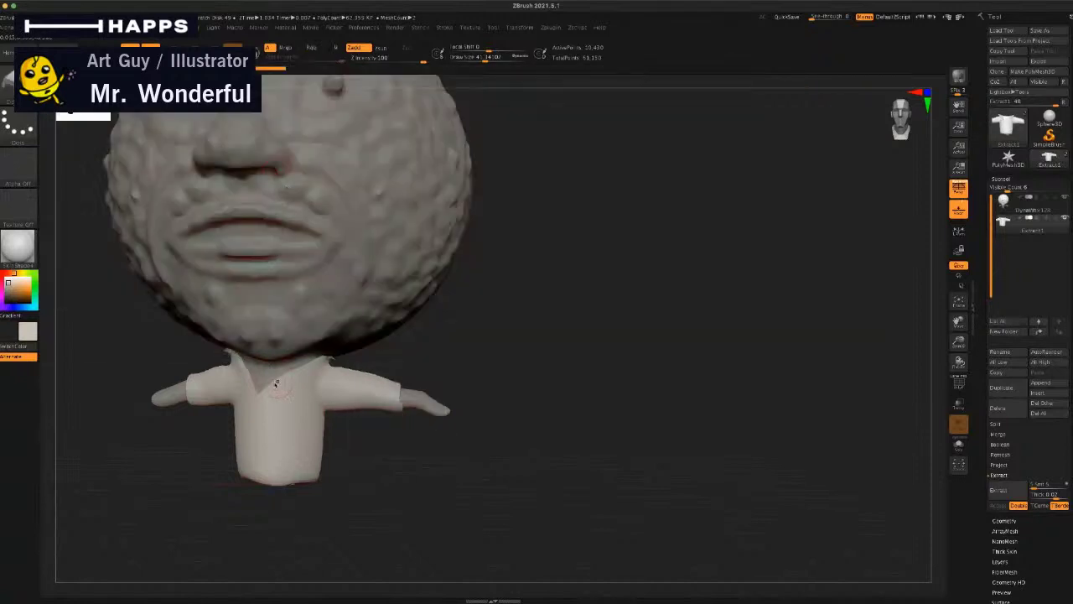
{"action": "mouse_move", "coordinate": [274, 395]}
{"action": "left_mouse_down"}
{"action": "mouse_move", "coordinate": [282, 410]}
{"action": "mouse_move", "coordinate": [273, 411]}
{"action": "left_mouse_up"}
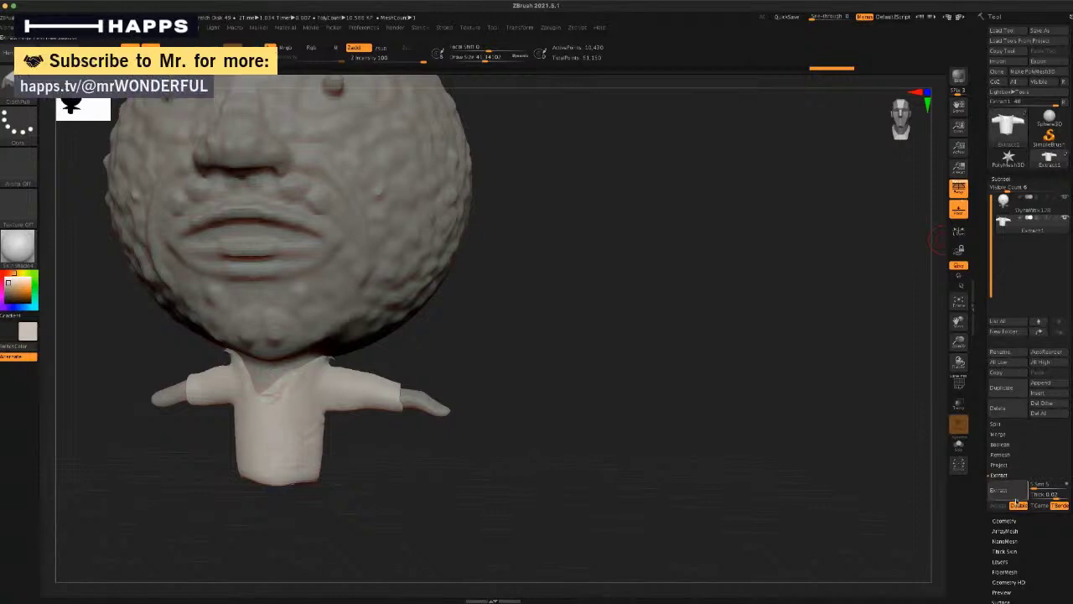
Step: Subdivide the shirt to level 4 and pull more folds into it with the draw size raised to about 92
{"action": "left_click", "coordinate": [1004, 521]}
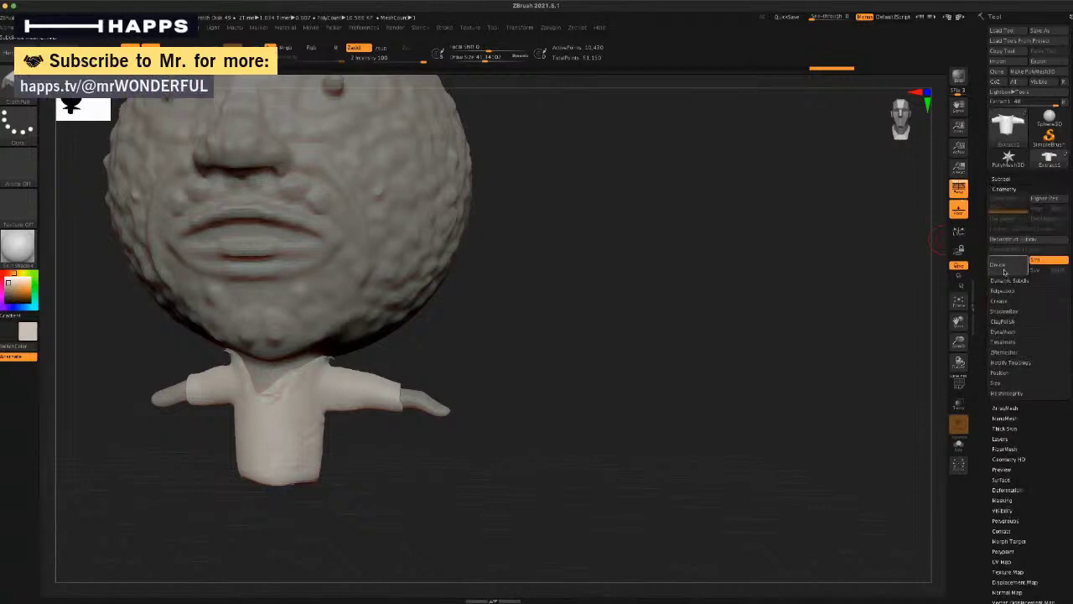
{"action": "left_click", "coordinate": [1004, 270]}
{"action": "left_click", "coordinate": [1007, 266]}
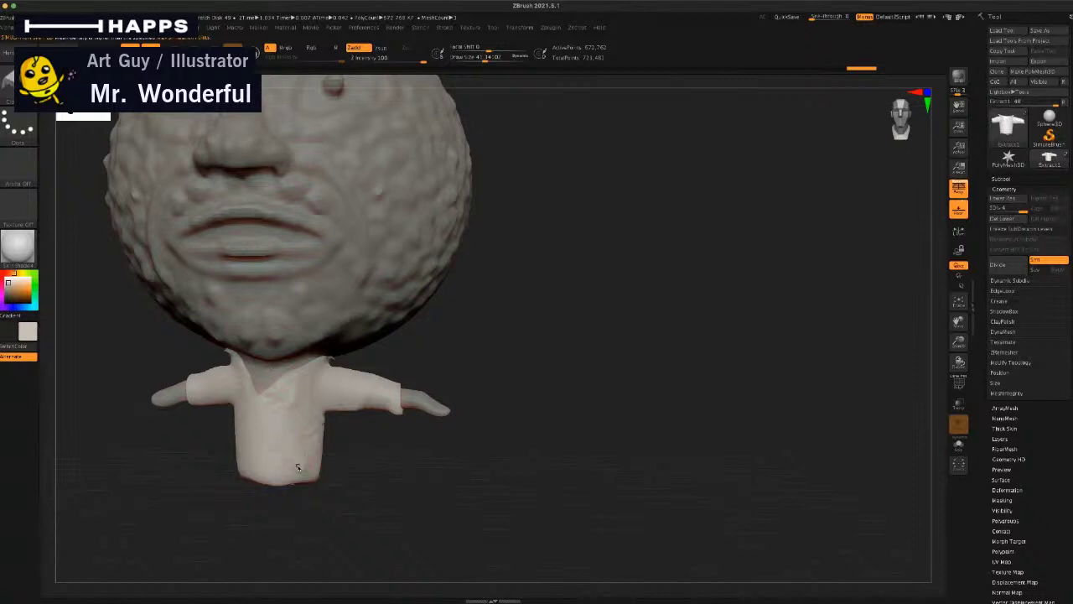
{"action": "key", "text": "space"}
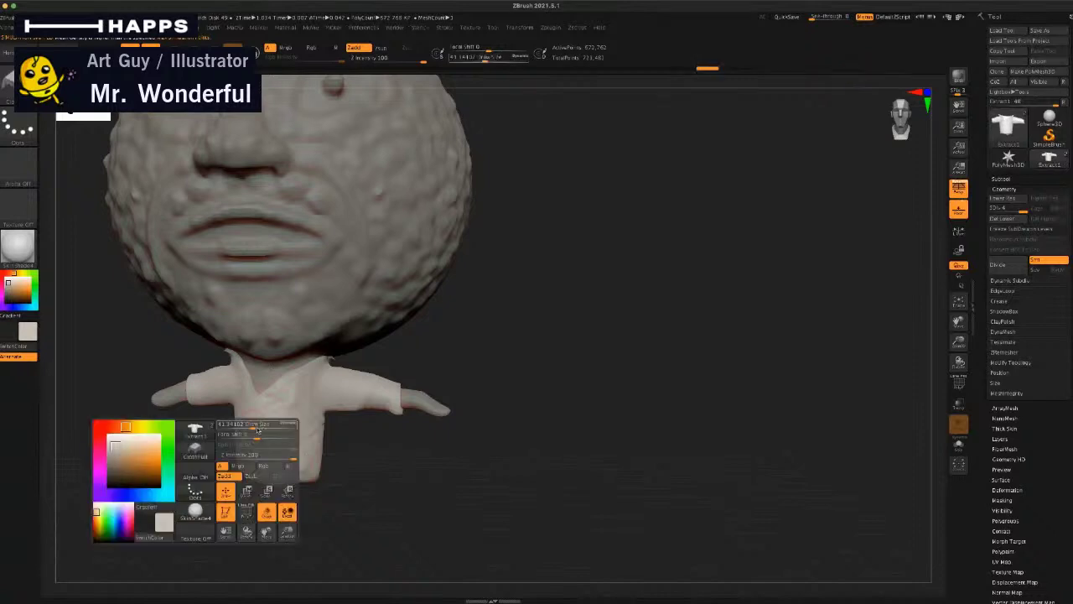
{"action": "left_click_drag", "start_coordinate": [258, 428], "coordinate": [261, 426]}
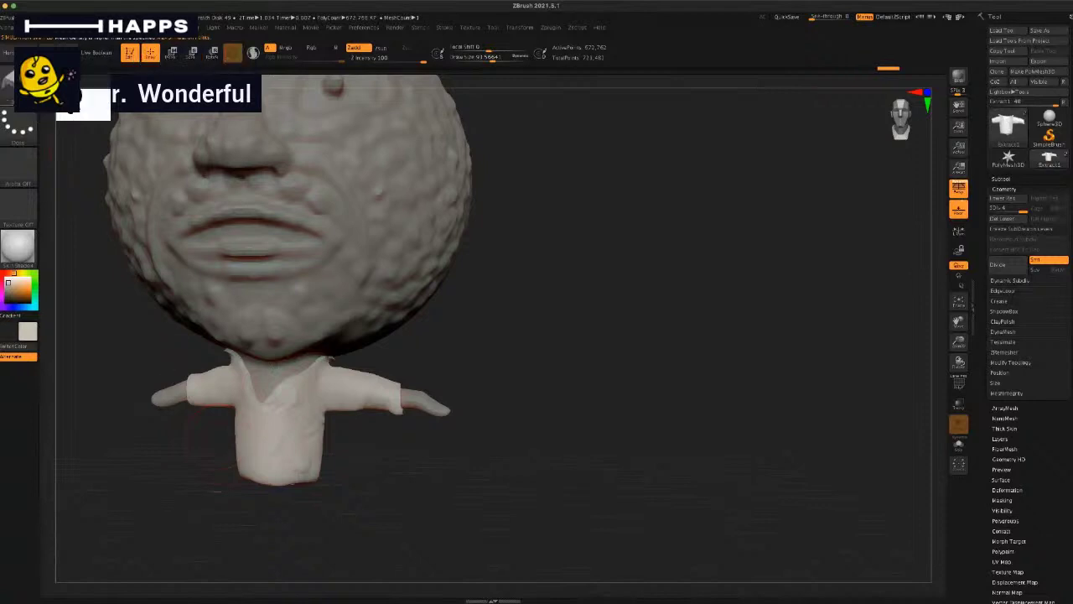
Step: Try the ClothPinchTrails, ClothTwister and ClothNudge brushes on the shirt front, reducing the draw size to about 48
{"action": "key", "text": "b"}
{"action": "left_click", "coordinate": [237, 155]}
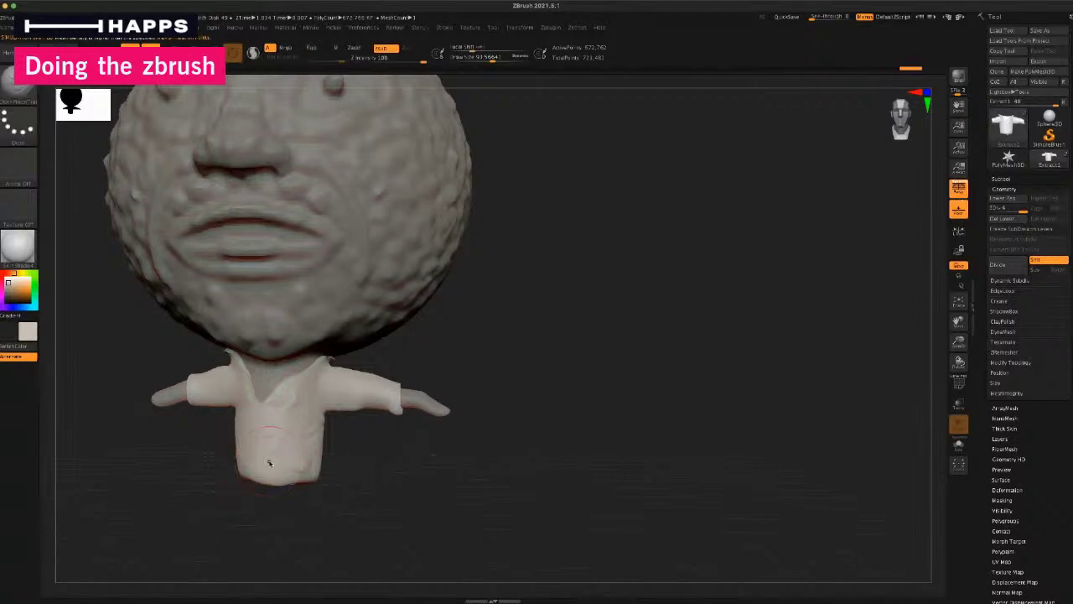
{"action": "key", "text": "space"}
{"action": "left_click", "coordinate": [20, 97]}
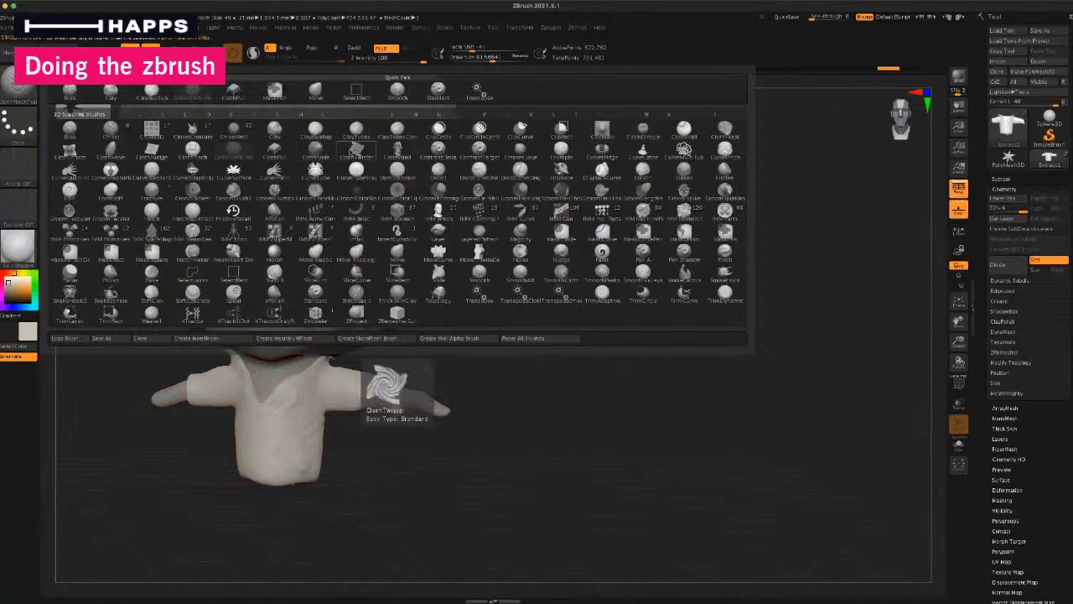
{"action": "left_click", "coordinate": [314, 156]}
{"action": "key", "text": "space"}
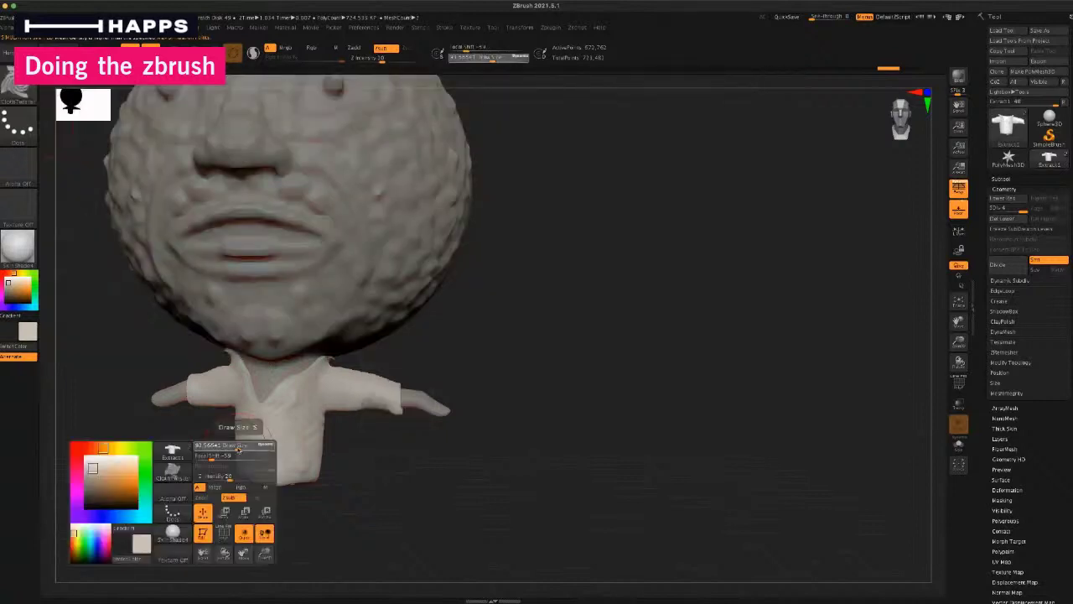
{"action": "left_click_drag", "start_coordinate": [241, 450], "coordinate": [233, 451]}
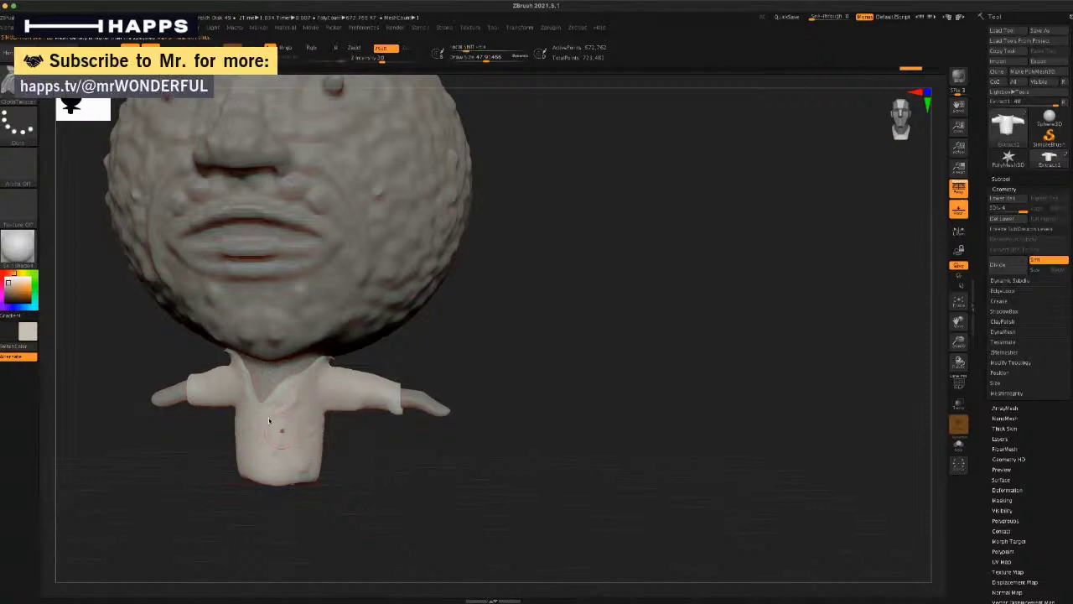
{"action": "key", "text": "b"}
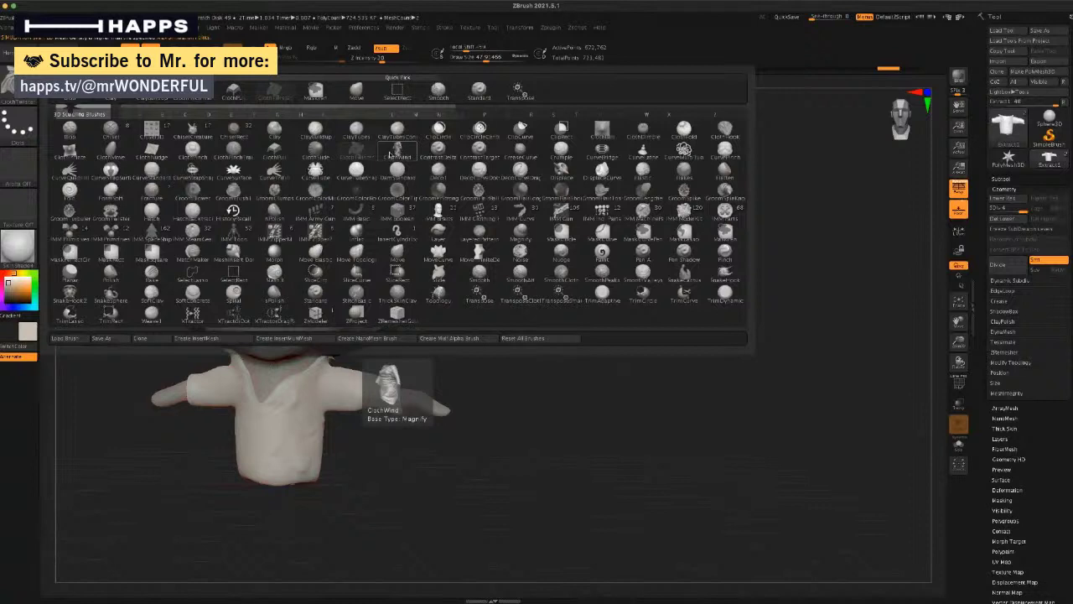
{"action": "left_click", "coordinate": [162, 196]}
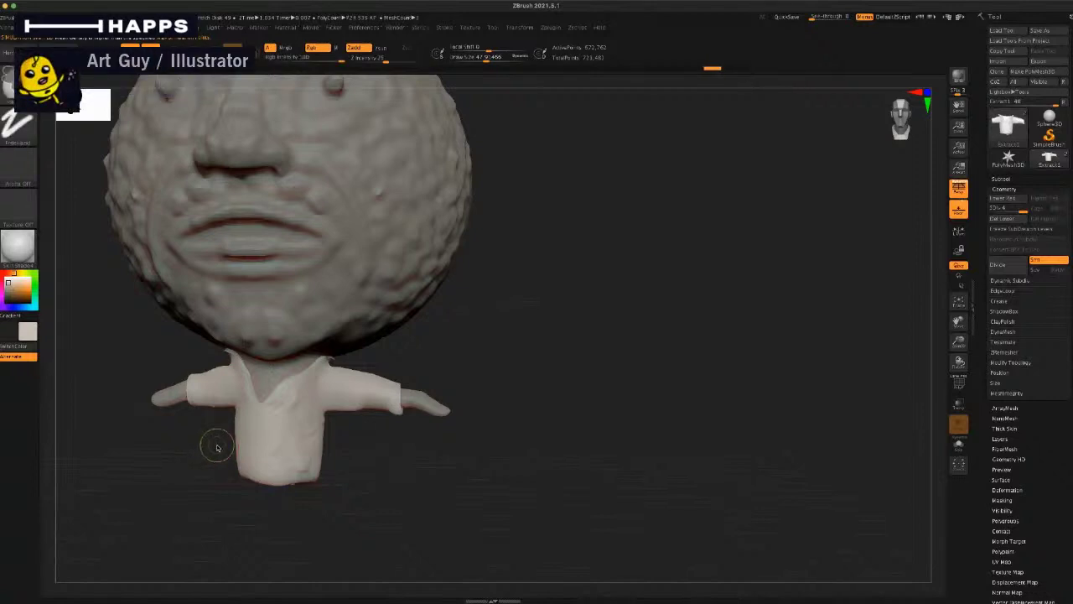
Step: Shift the fabric at the shirt's neckline, front and sleeve cuff using the ClothMove brush
{"action": "key", "text": "b"}
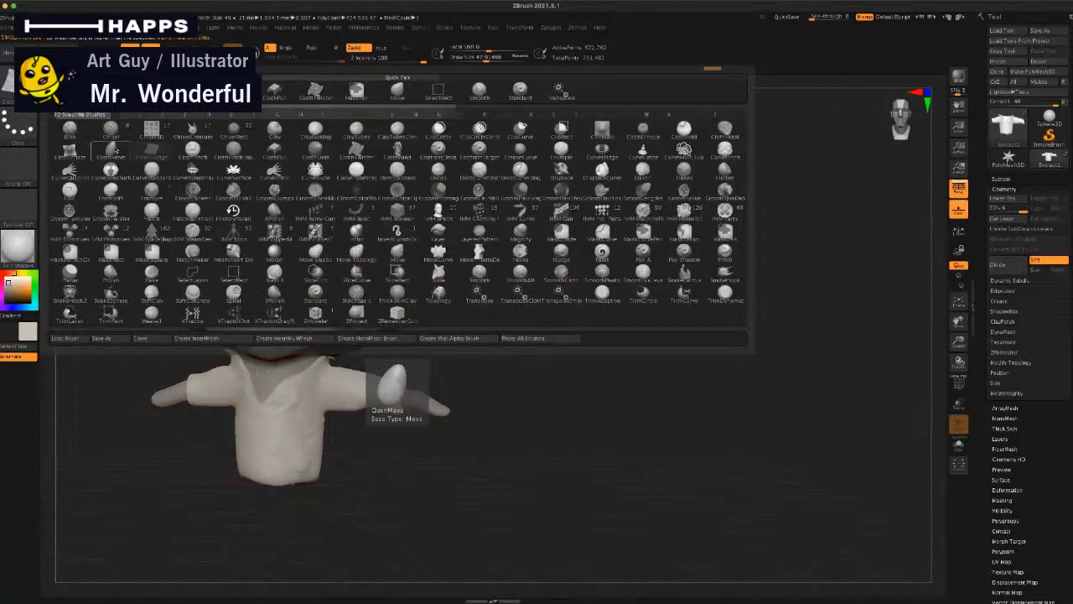
{"action": "left_click", "coordinate": [114, 151]}
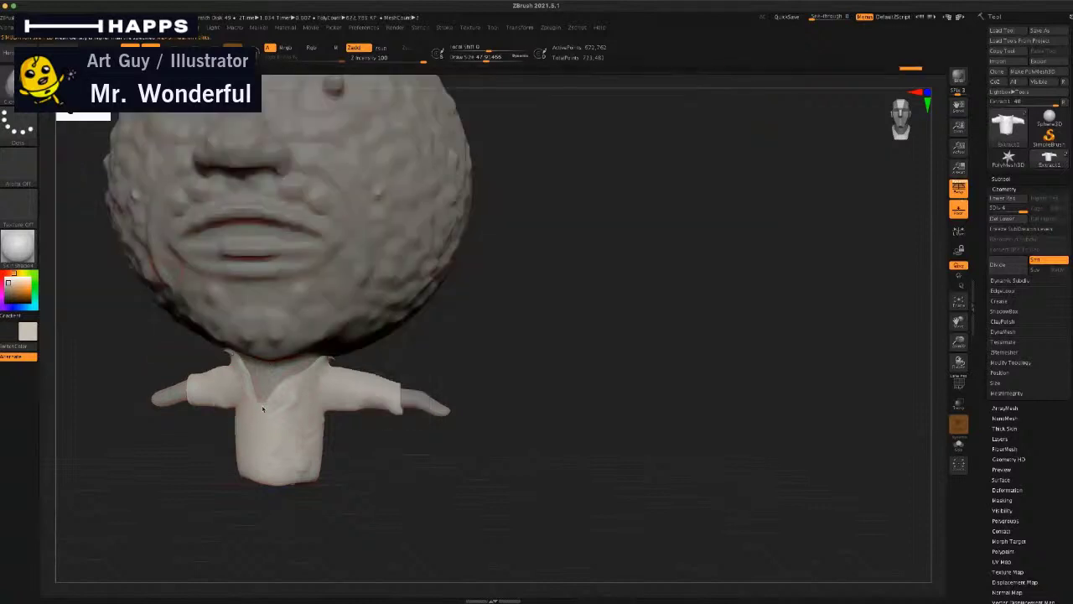
{"action": "left_click_drag", "start_coordinate": [262, 416], "coordinate": [293, 387]}
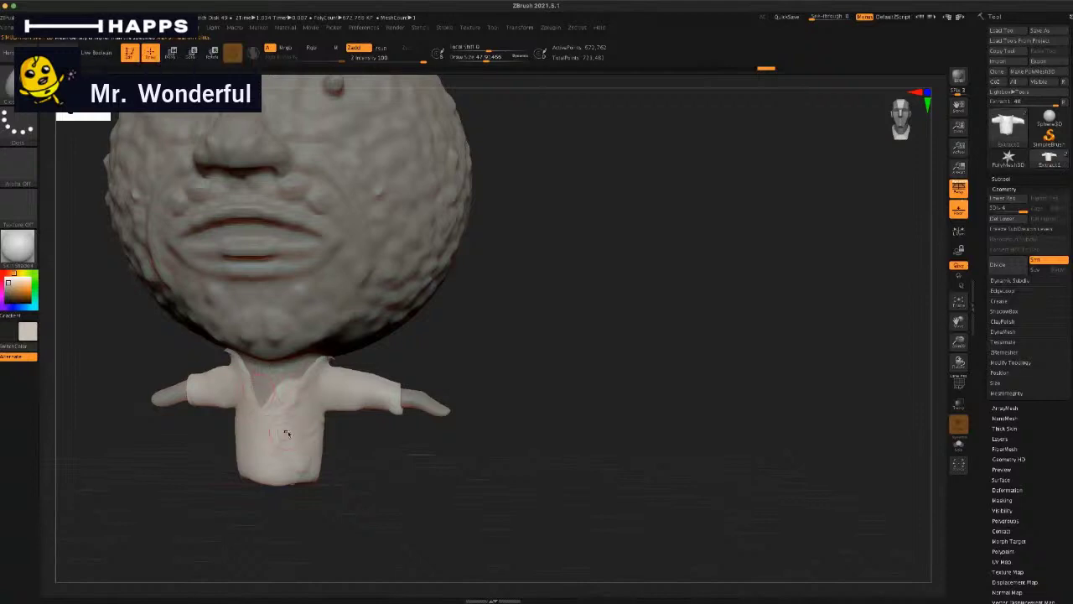
{"action": "left_click_drag", "start_coordinate": [288, 434], "coordinate": [394, 401]}
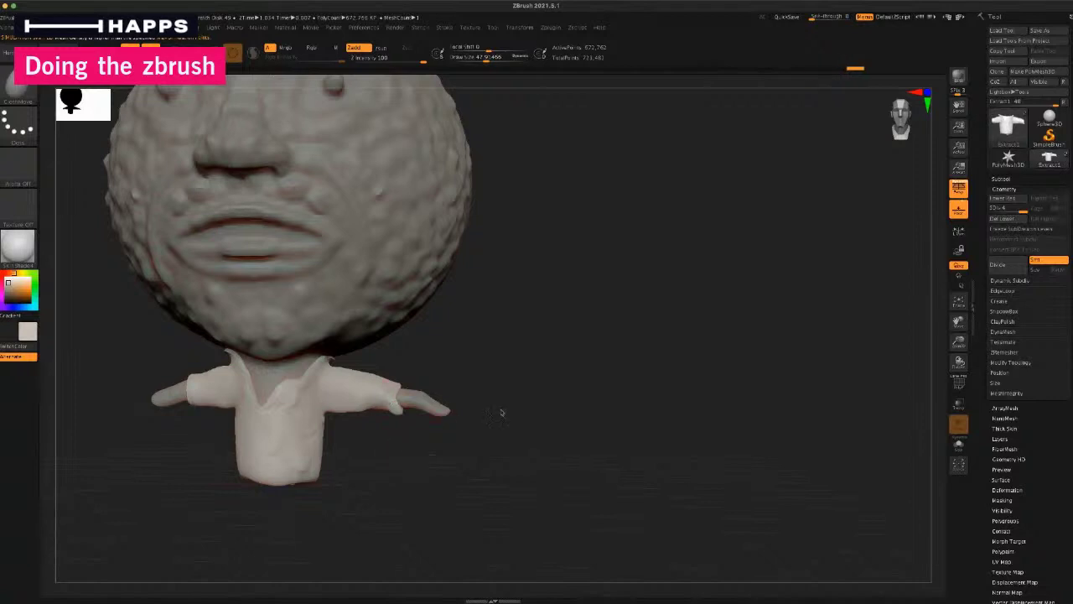
Step: Adjust the sleeve opening and the shirt's shoulder-side collar edge with ClothMove, undoing the pull at the armpit
{"action": "mouse_move", "coordinate": [462, 357]}
{"action": "left_mouse_down", "text": "alt"}
{"action": "mouse_move", "coordinate": [501, 359]}
{"action": "mouse_move", "coordinate": [431, 458]}
{"action": "mouse_move", "coordinate": [408, 458]}
{"action": "mouse_move", "coordinate": [395, 420]}
{"action": "left_mouse_up", "text": "alt"}
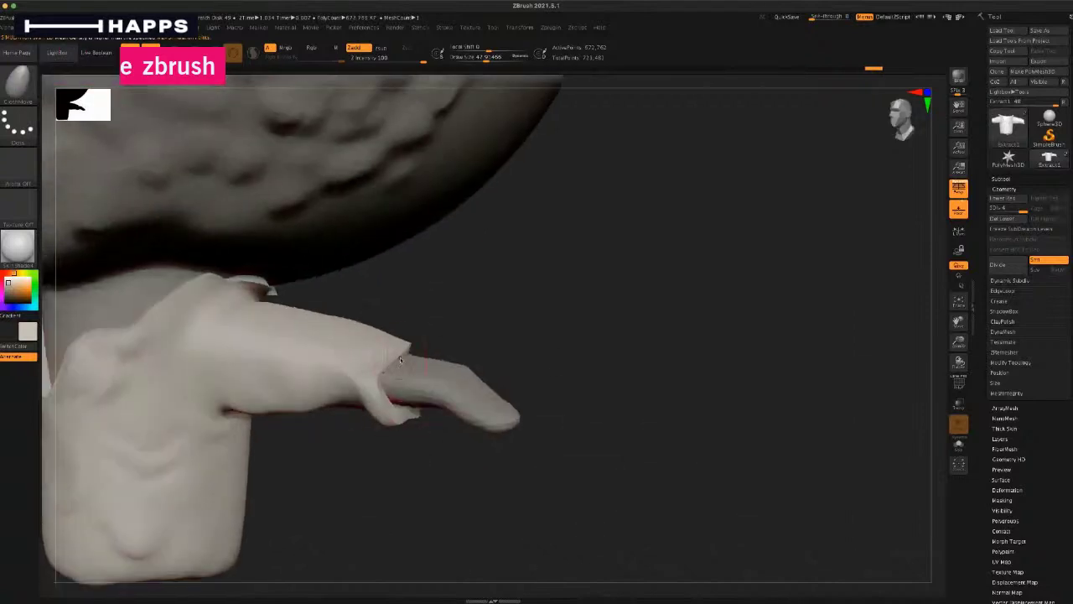
{"action": "left_click_drag", "start_coordinate": [388, 362], "coordinate": [400, 362]}
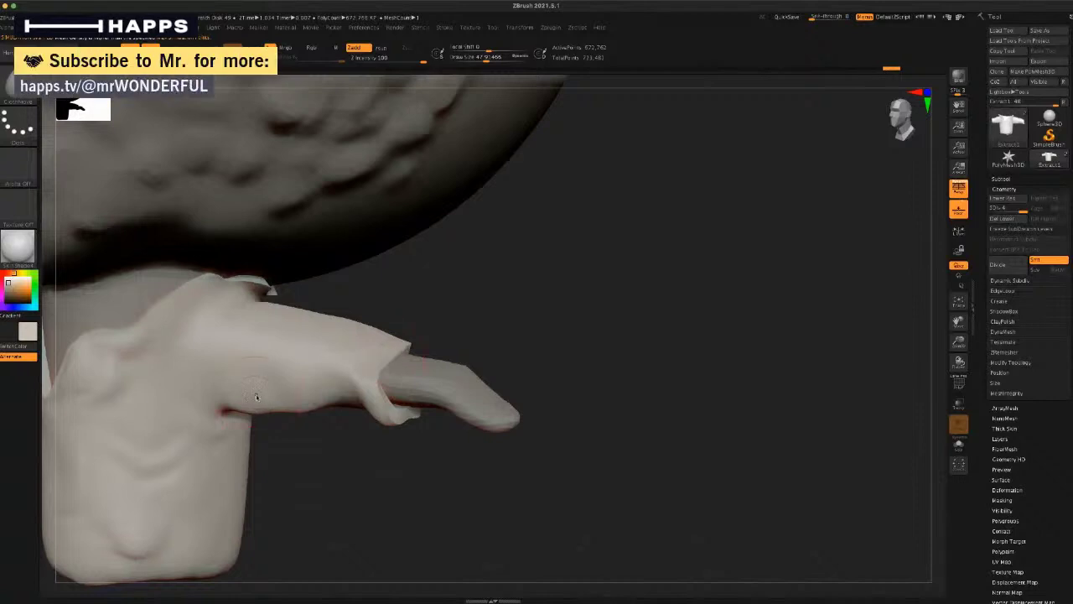
{"action": "left_click_drag", "start_coordinate": [259, 396], "coordinate": [253, 419]}
{"action": "key", "text": "ctrl+z"}
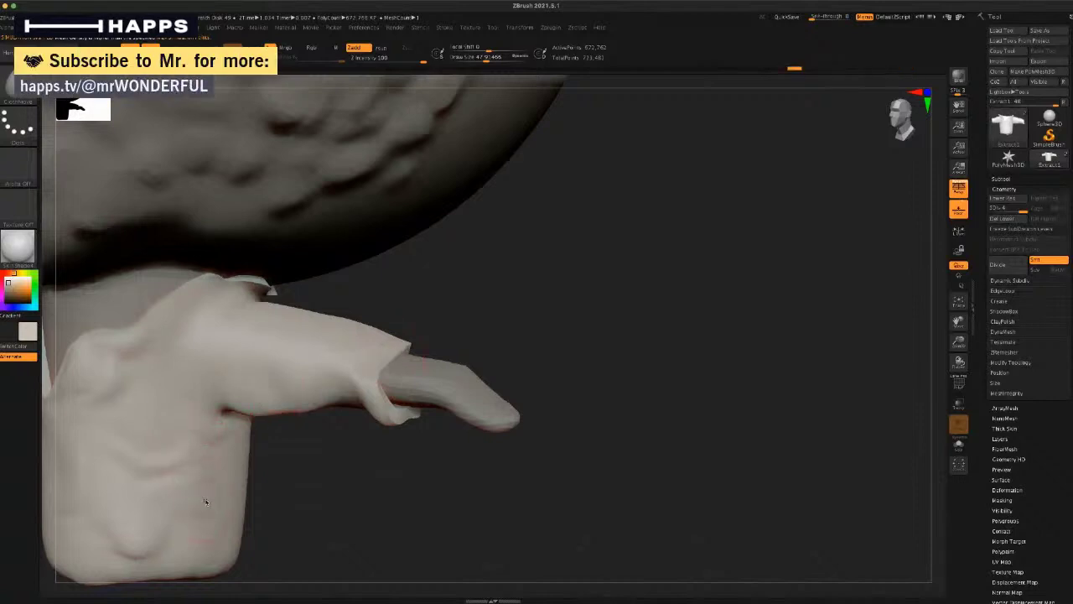
{"action": "left_click_drag", "start_coordinate": [150, 307], "coordinate": [160, 315]}
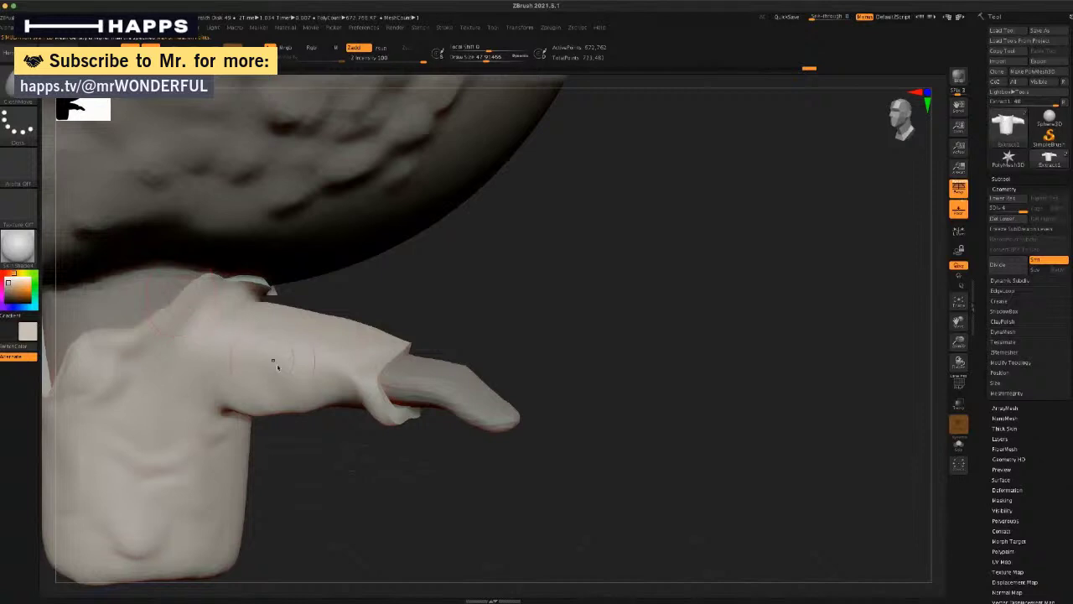
{"action": "left_click_drag", "start_coordinate": [341, 473], "coordinate": [195, 457], "text": "alt"}
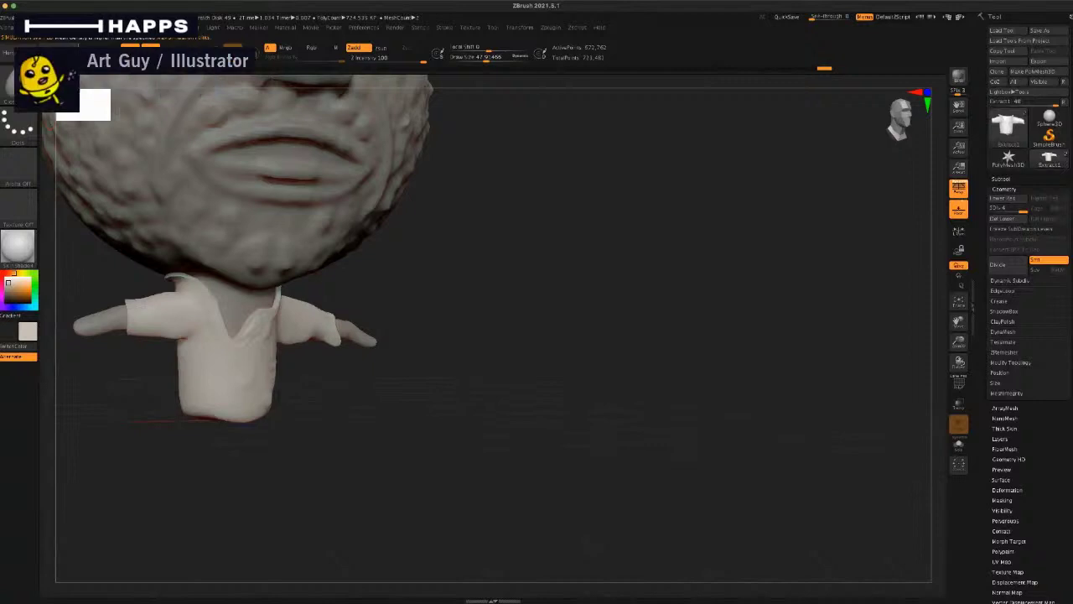
Step: Pull the shirt's collar and front with ClothPull, using a focal shift of 5 and a draw size of about 106
{"action": "left_click", "coordinate": [44, 53]}
{"action": "left_click", "coordinate": [11, 87]}
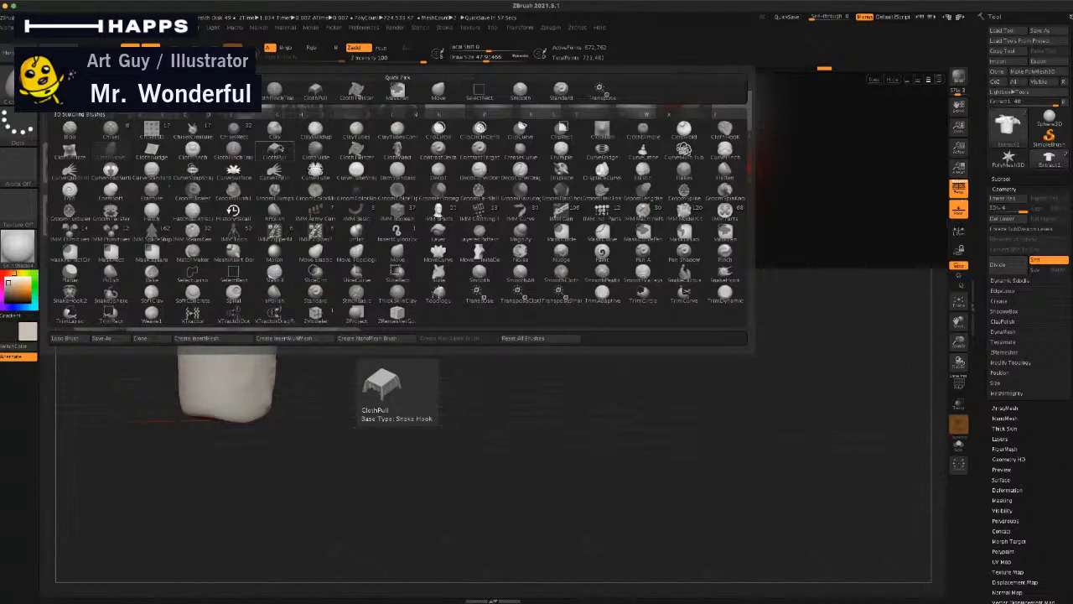
{"action": "left_click", "coordinate": [279, 147]}
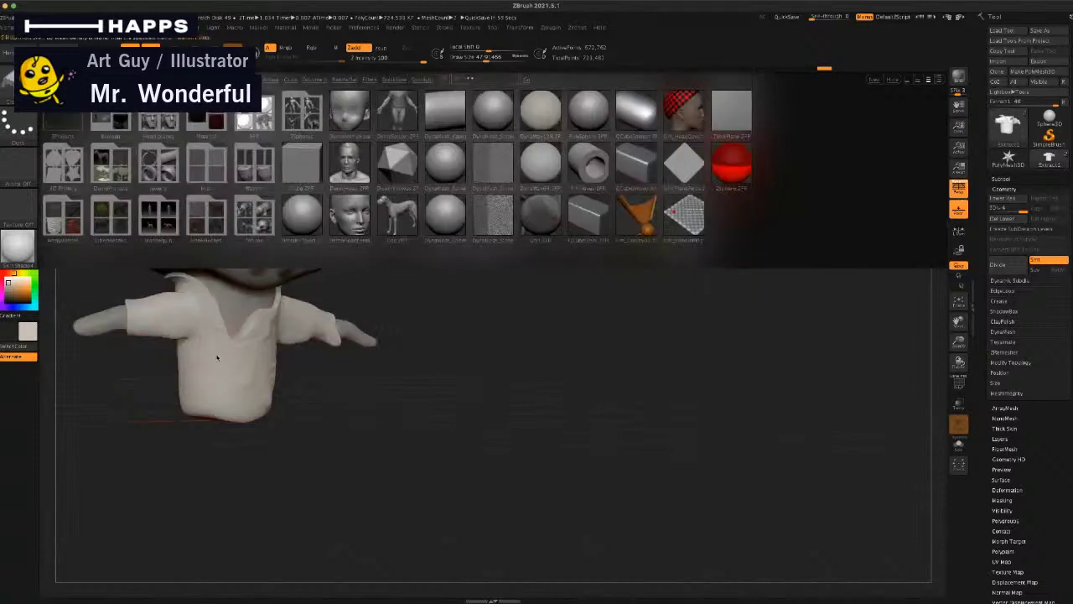
{"action": "key", "text": "space"}
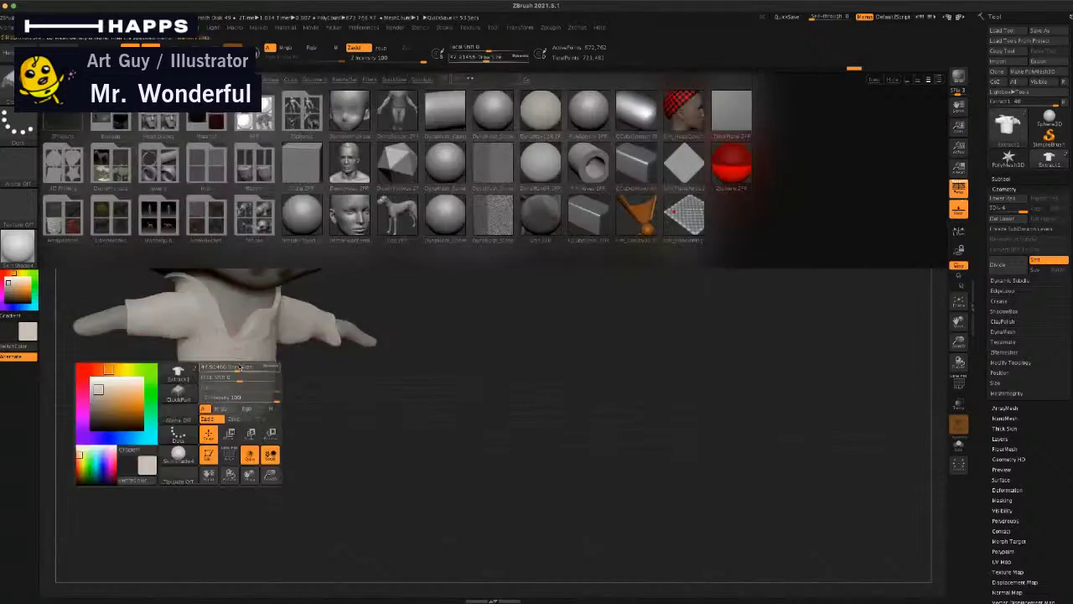
{"action": "left_click", "coordinate": [241, 381]}
{"action": "left_click", "coordinate": [240, 371]}
{"action": "left_click_drag", "start_coordinate": [239, 373], "coordinate": [246, 371]}
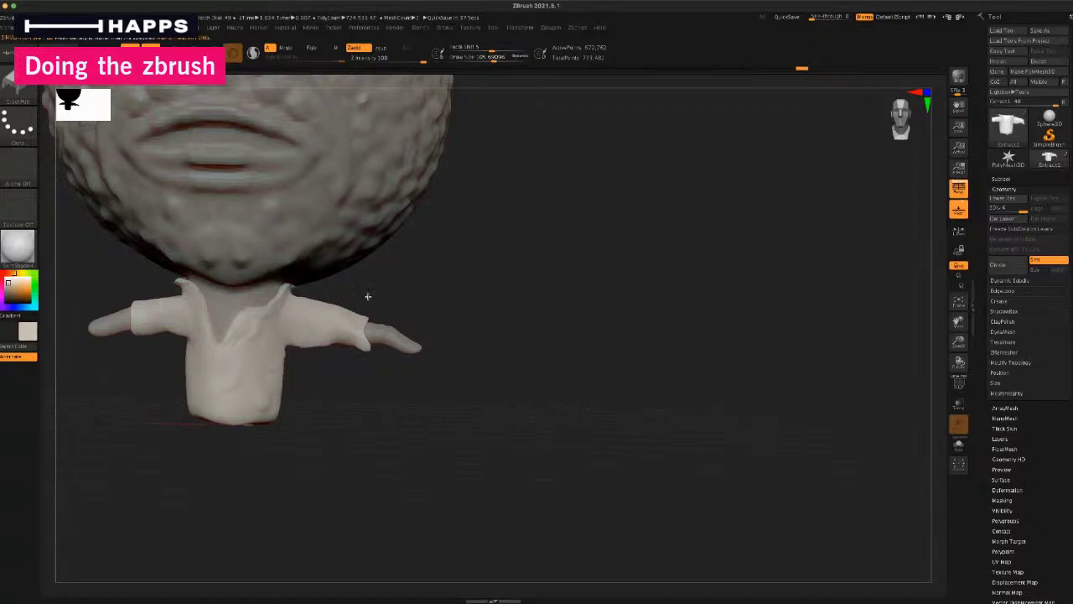
{"action": "left_click_drag", "start_coordinate": [546, 343], "coordinate": [441, 340], "text": "alt"}
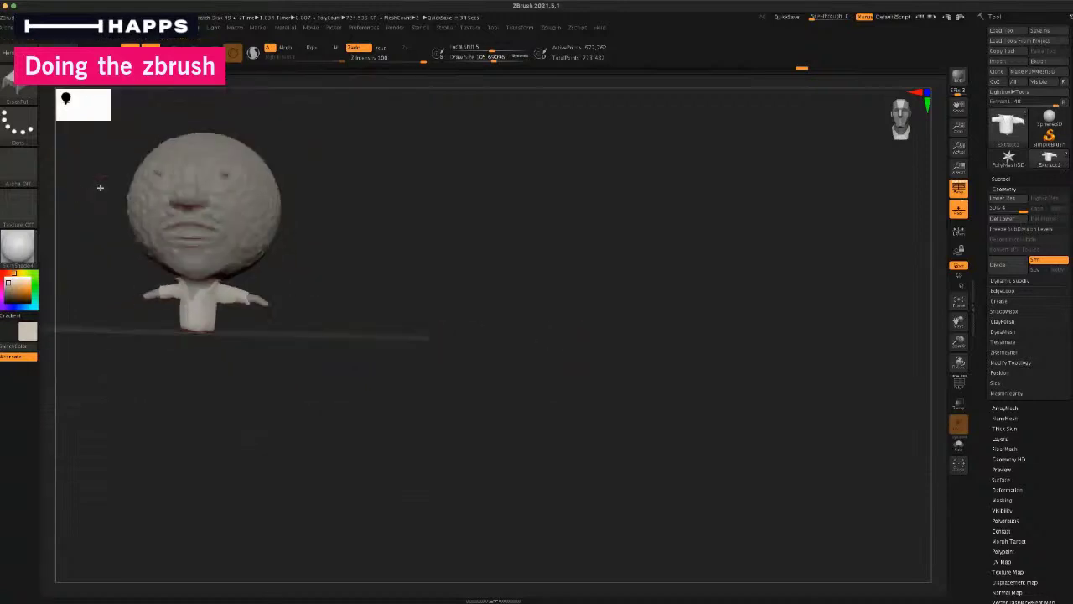